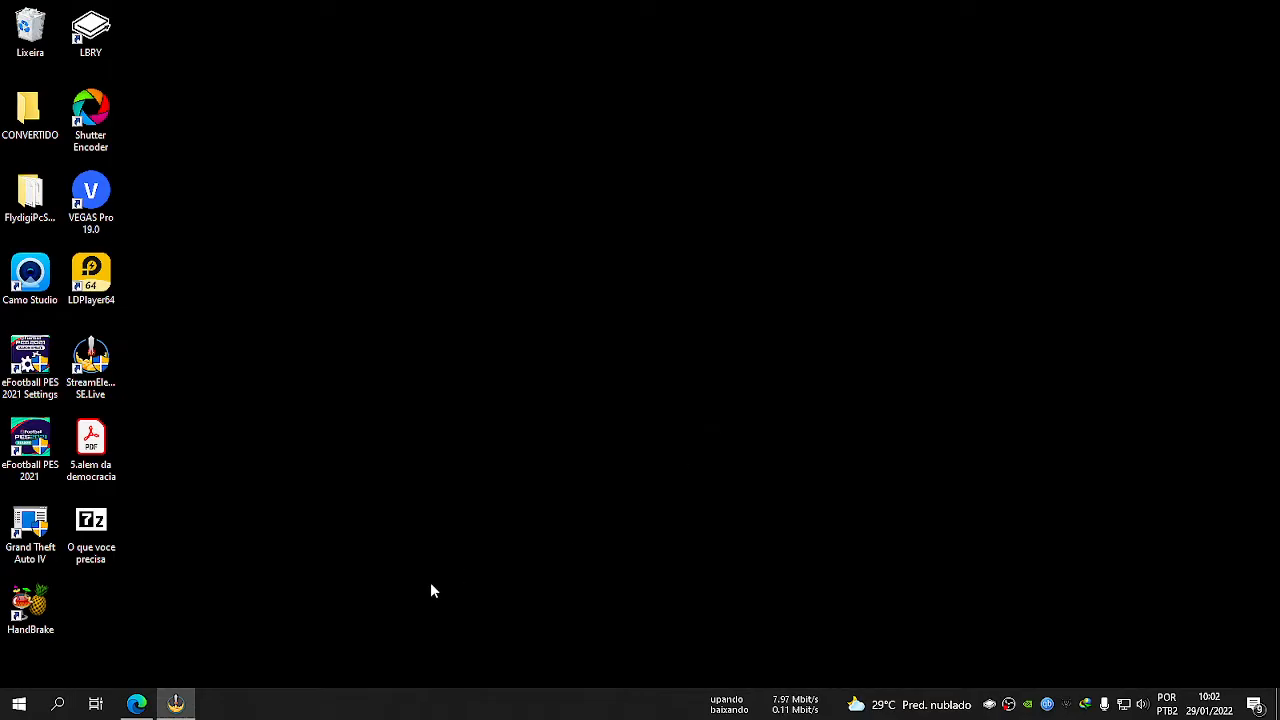
Switch to the browser and view the full-size Fallen Gear Morcego image of the headset's detachable parts and cables.
{"action": "left_click", "coordinate": [136, 704]}
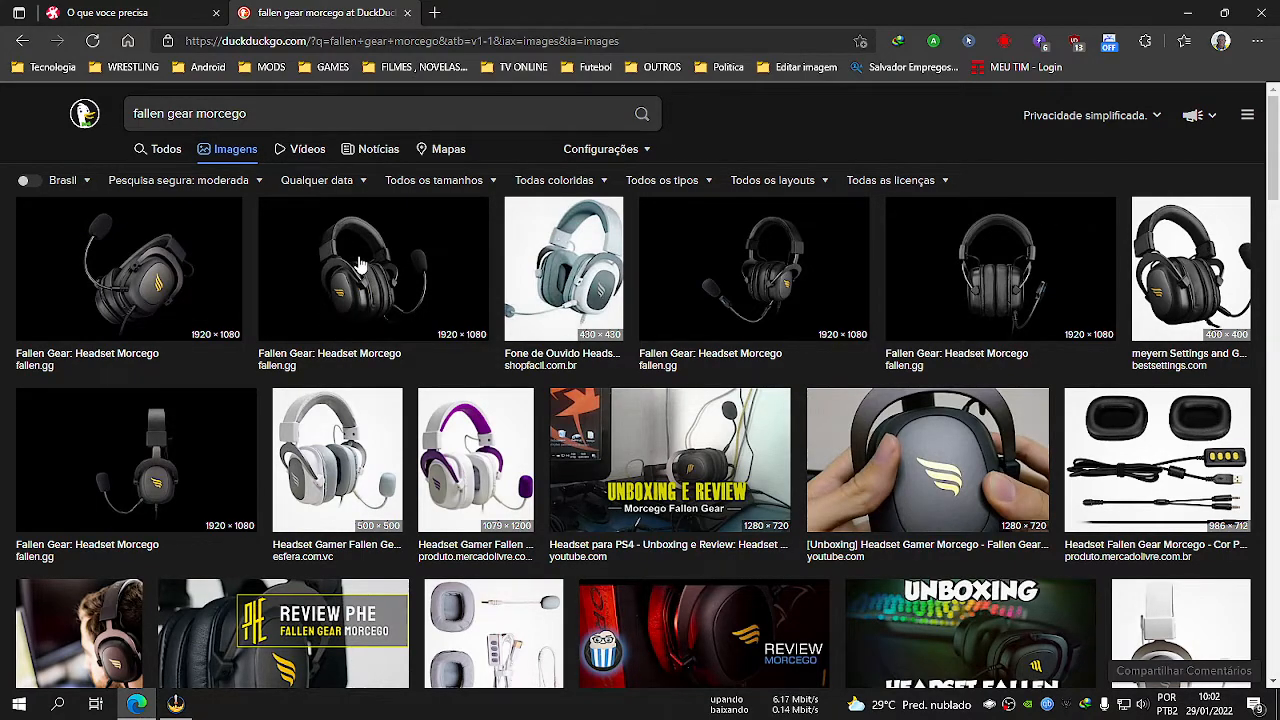
{"action": "scroll", "coordinate": [350, 270], "scroll_direction": "down", "scroll_amount": 5}
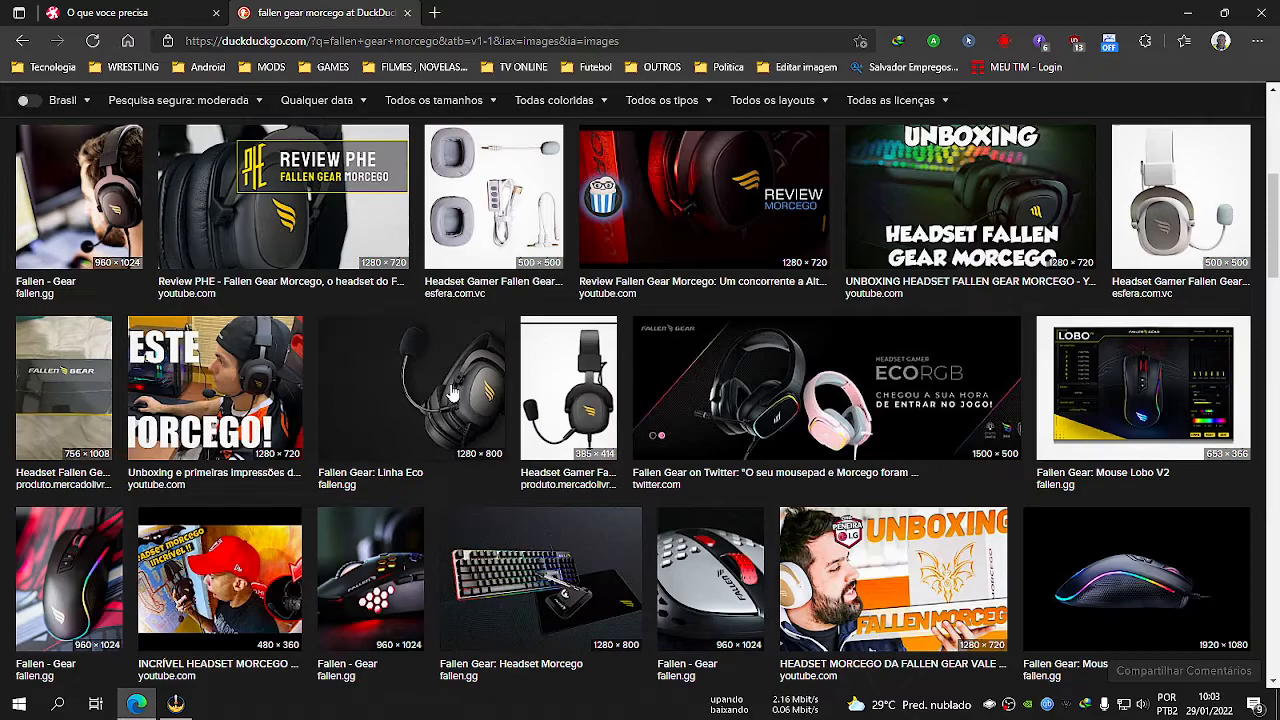
{"action": "scroll", "coordinate": [453, 395], "scroll_direction": "up", "scroll_amount": 1}
{"action": "left_click", "coordinate": [503, 289]}
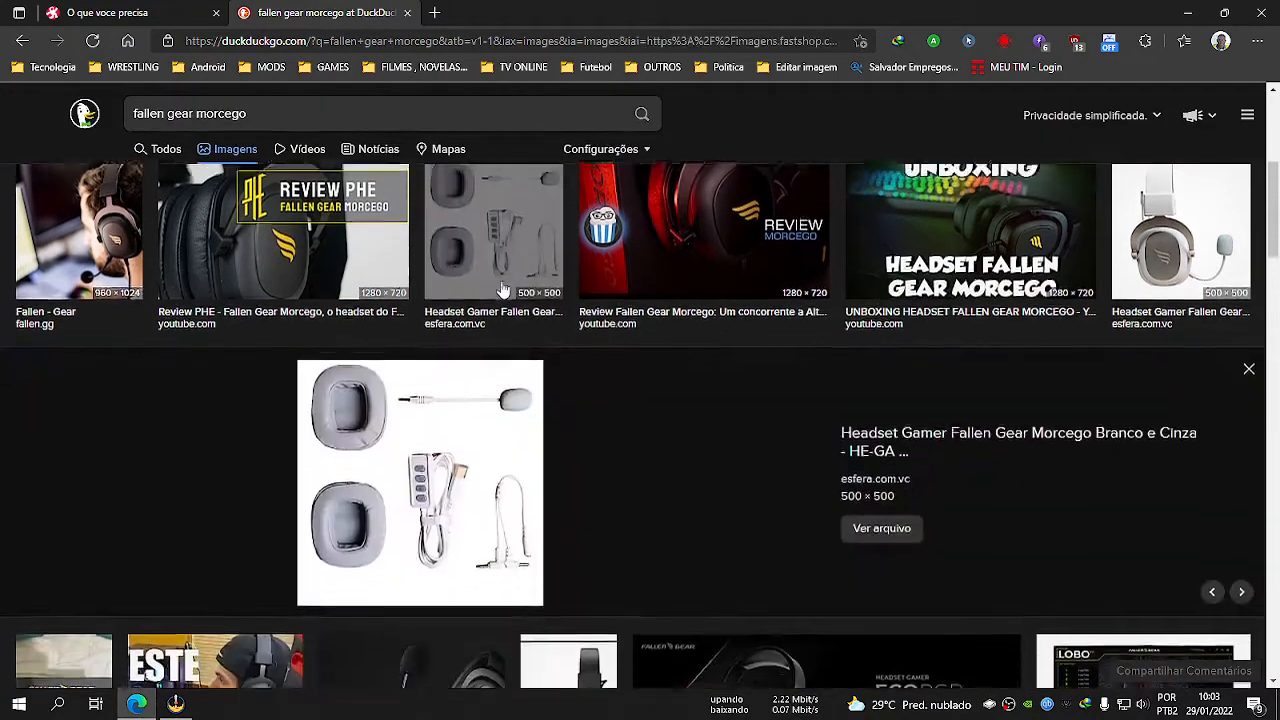
{"action": "left_click", "coordinate": [875, 506]}
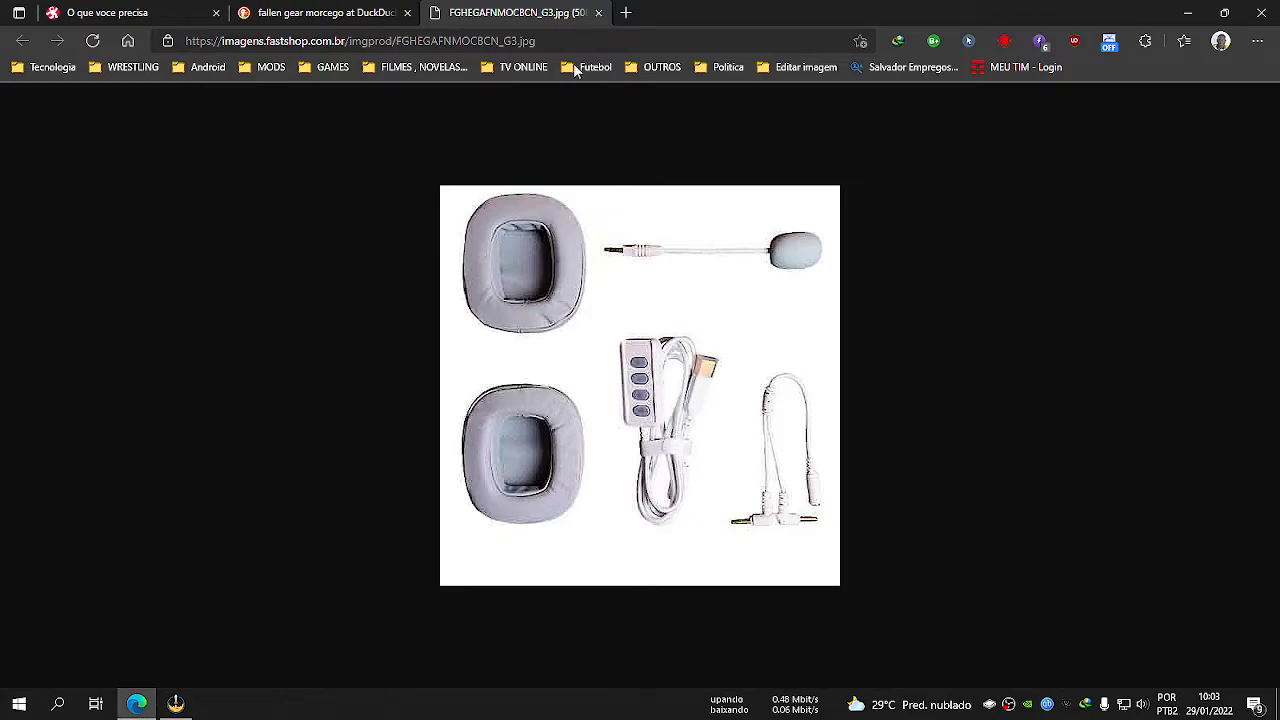
{"action": "left_click", "coordinate": [598, 13]}
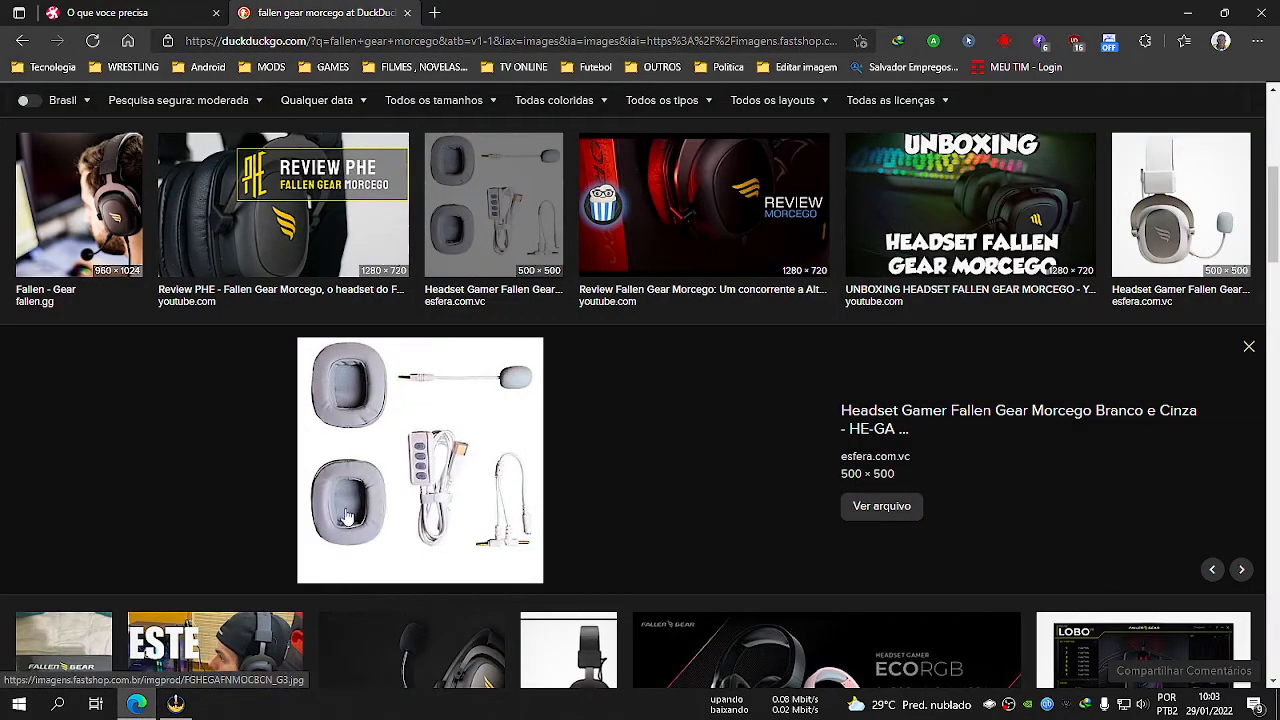
Open the Odysee page of the "O que voce precisa" upload and check its title.
{"action": "left_click", "coordinate": [138, 705]}
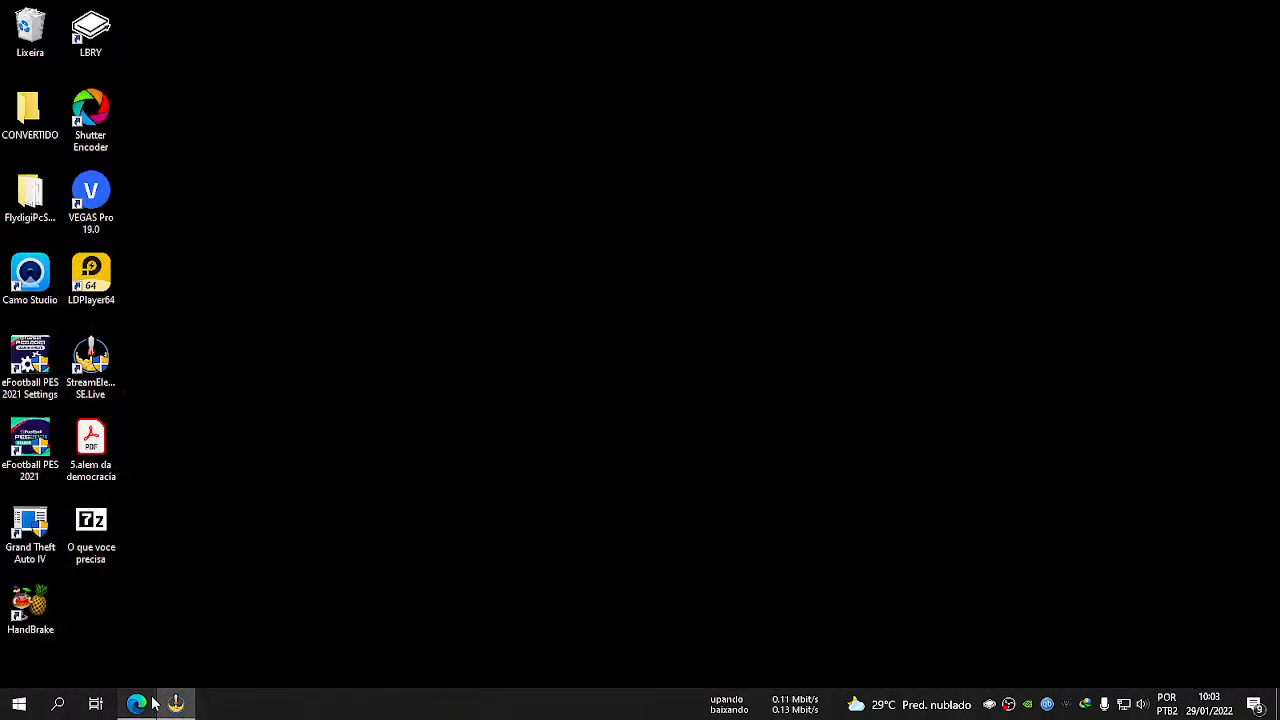
{"action": "left_click", "coordinate": [140, 705]}
{"action": "left_click", "coordinate": [115, 10]}
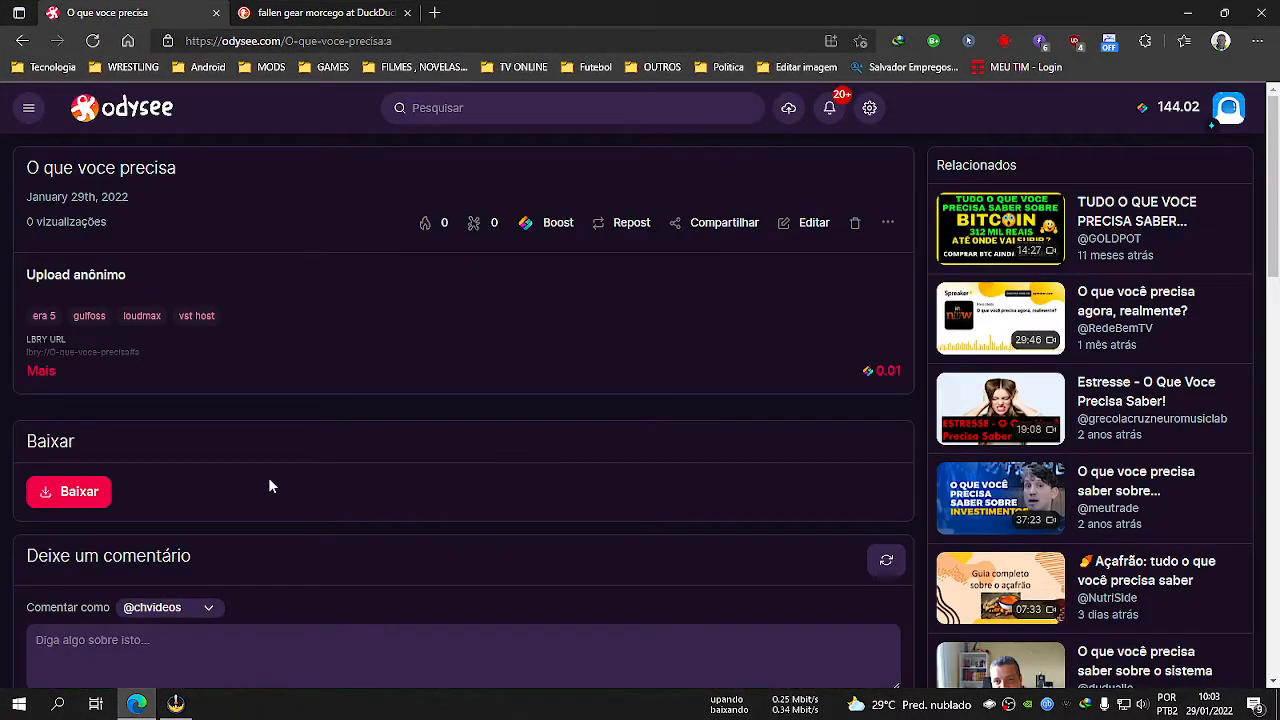
{"action": "left_click_drag", "start_coordinate": [28, 171], "coordinate": [223, 171]}
{"action": "left_click", "coordinate": [269, 256]}
Start downloading O que voce precisa_2.zip from Odysee, cancel the download and return to the desktop.
{"action": "left_click", "coordinate": [75, 491]}
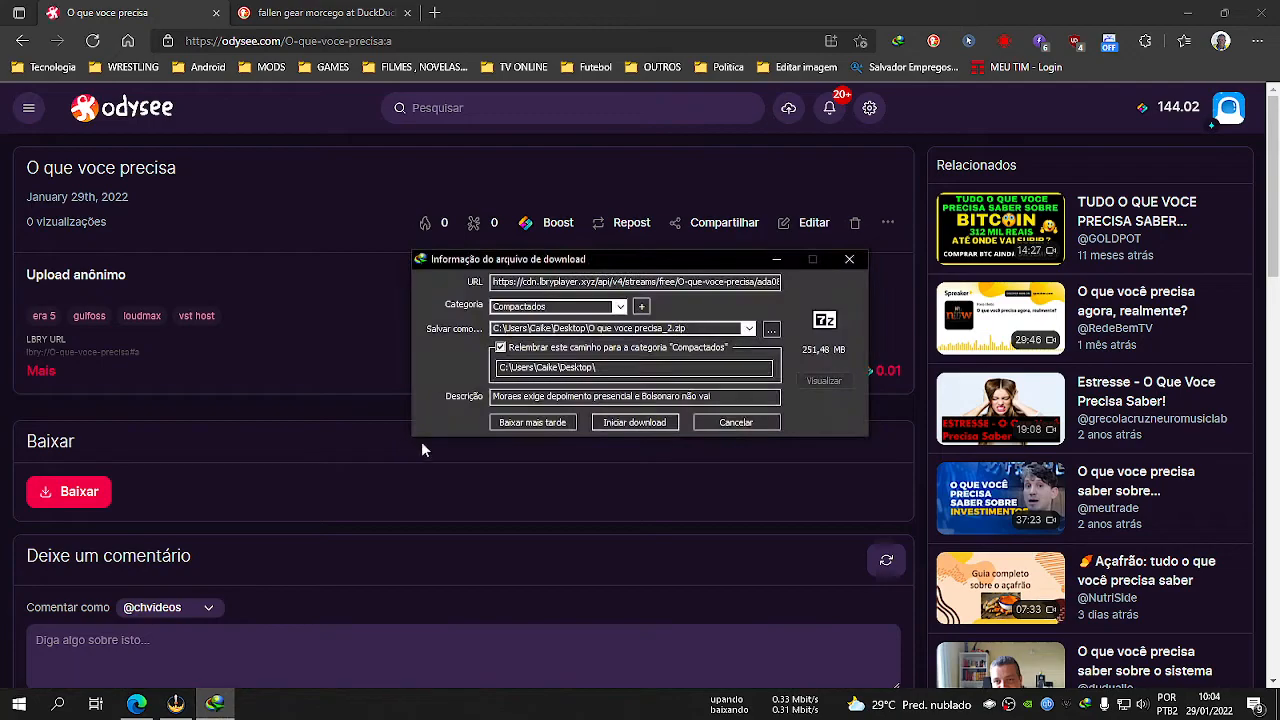
{"action": "left_click", "coordinate": [650, 423]}
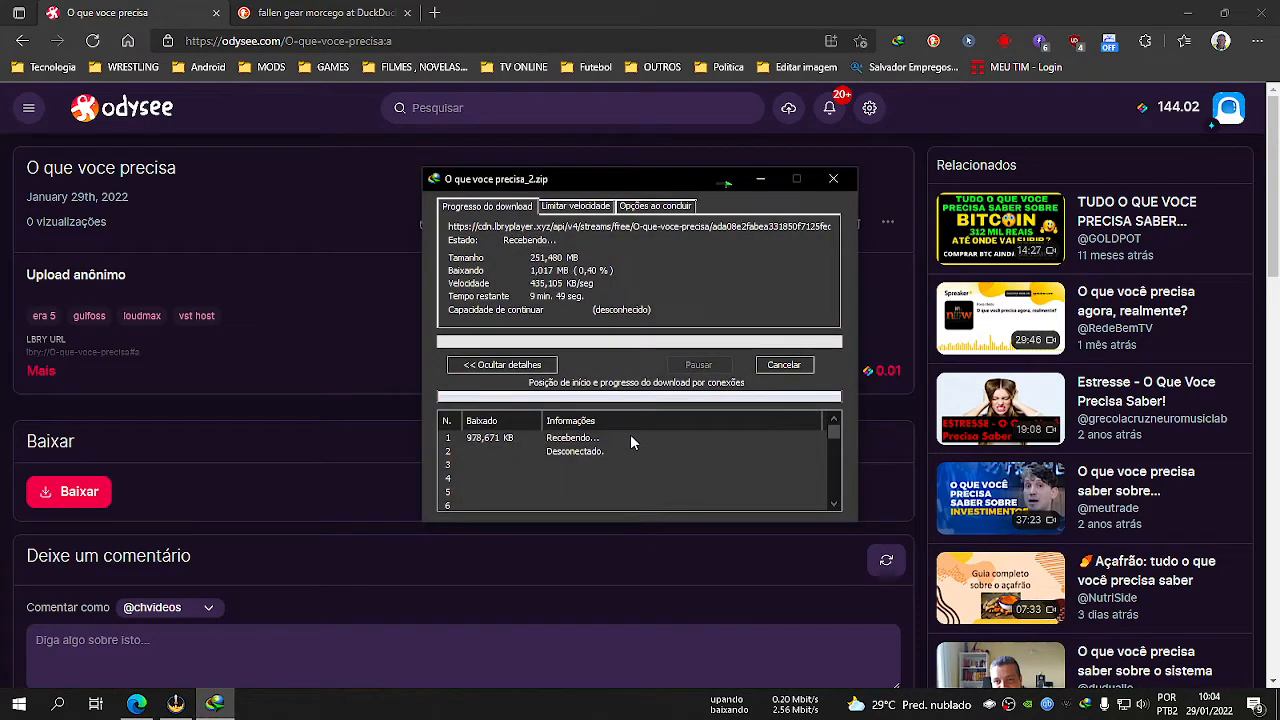
{"action": "left_click", "coordinate": [784, 365]}
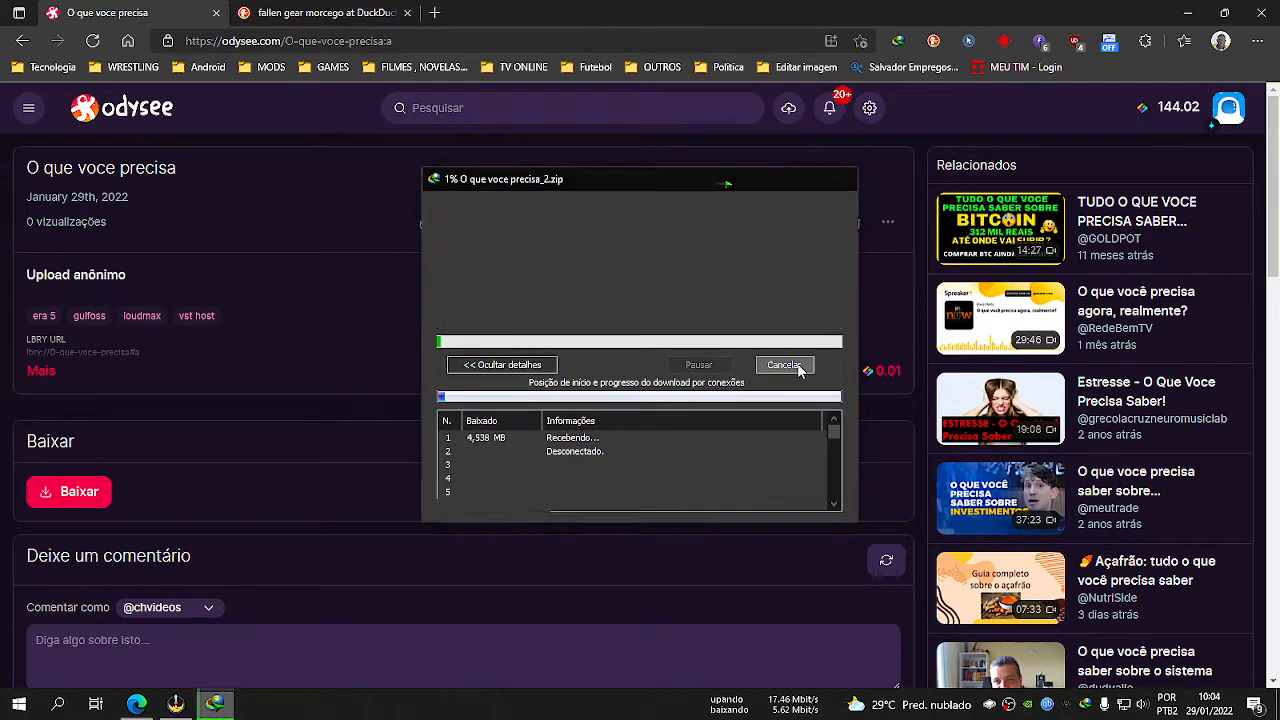
{"action": "left_click", "coordinate": [136, 704]}
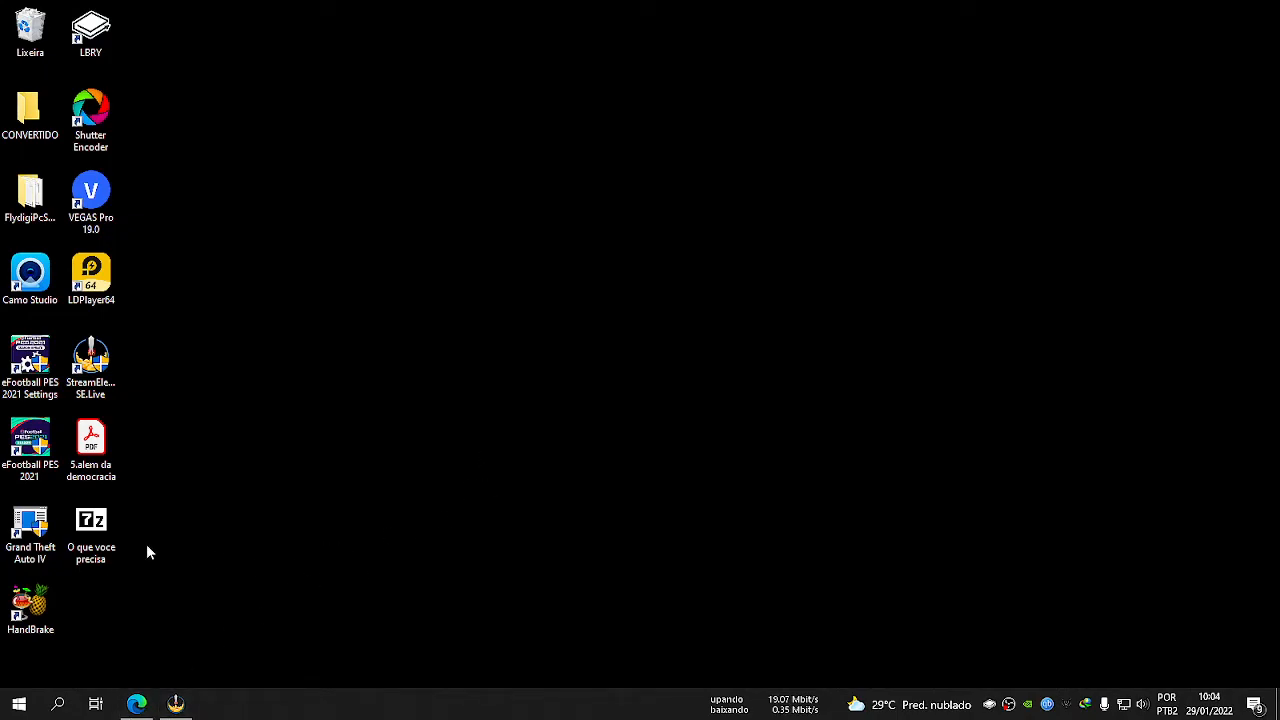
Search the web for winrar in a new browser tab and open the official WinRAR site.
{"action": "left_click", "coordinate": [136, 704]}
{"action": "left_click", "coordinate": [434, 12]}
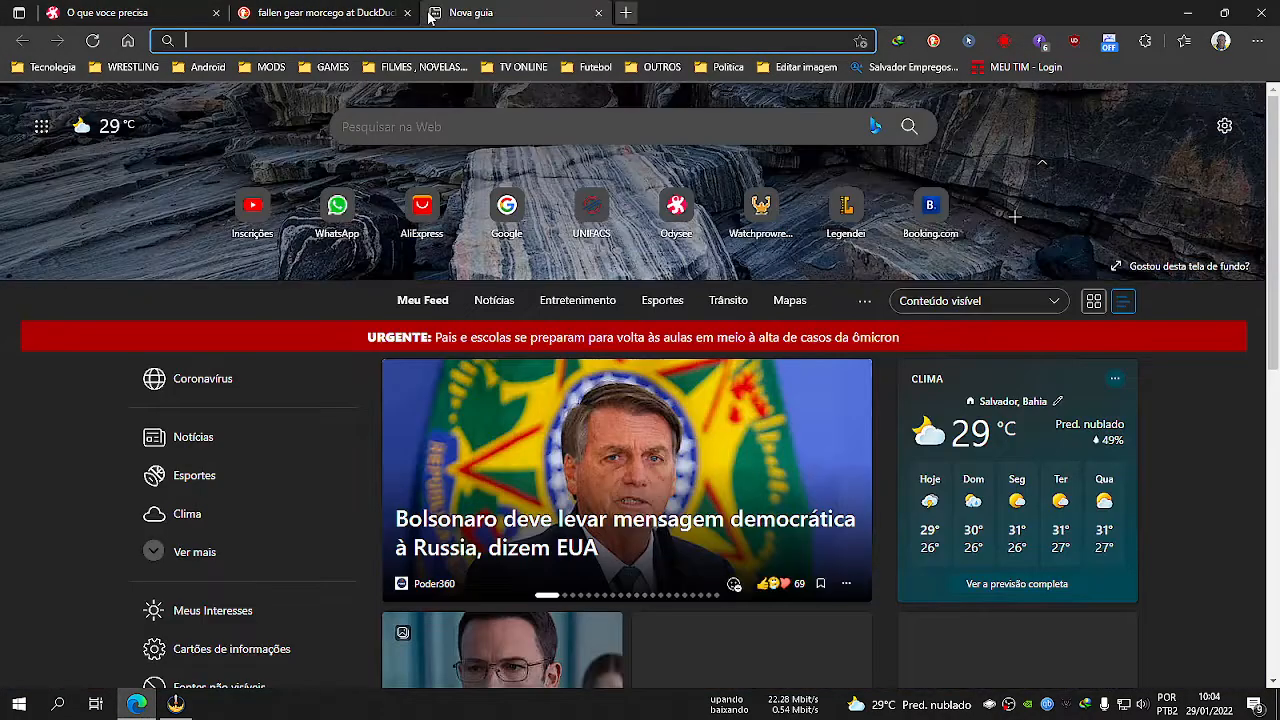
{"action": "type", "text": "winrar"}
{"action": "key", "text": "Return"}
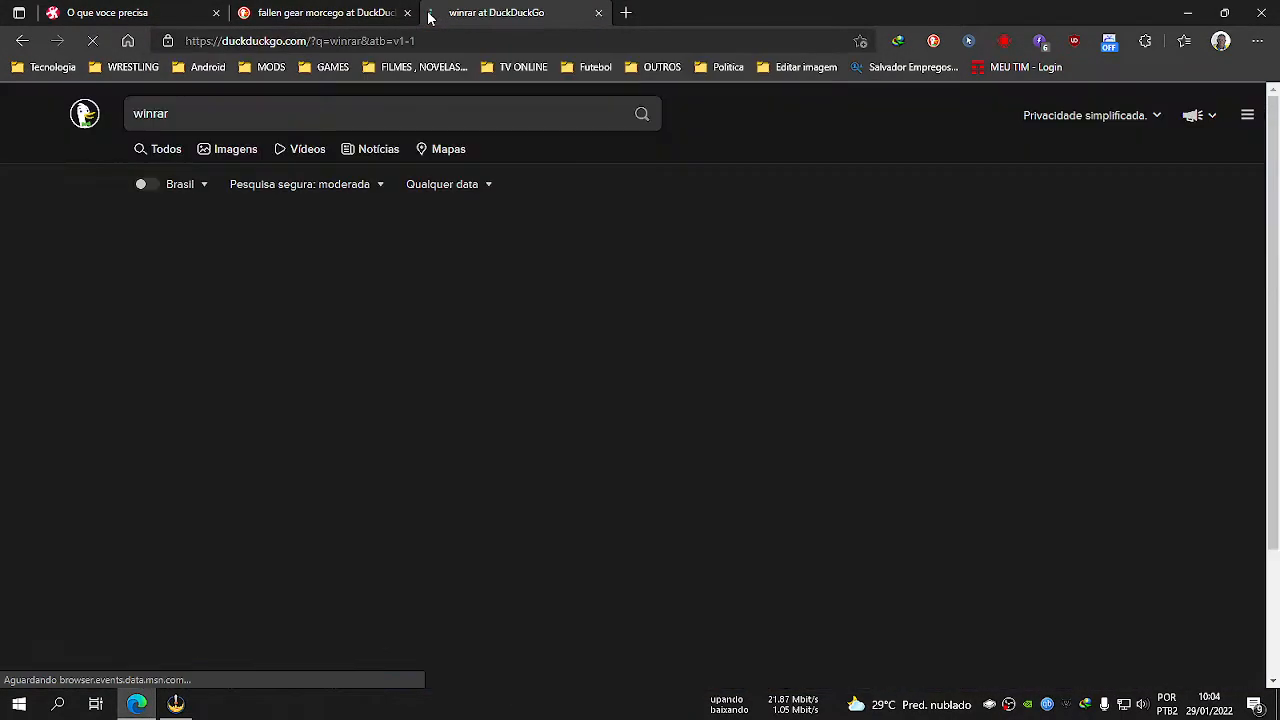
{"action": "left_click", "coordinate": [195, 249]}
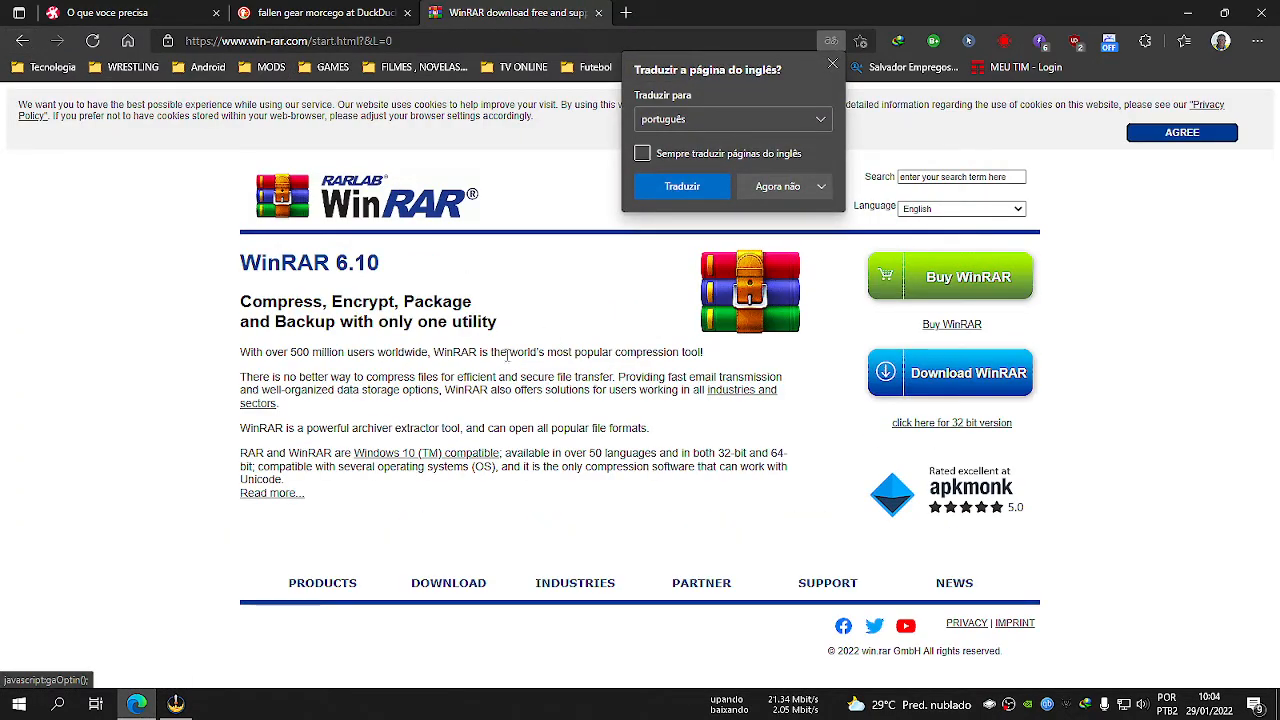
Go back and search for 7zip, view the official 7-Zip site, and return to the desktop.
{"action": "left_click", "coordinate": [17, 41]}
{"action": "left_click", "coordinate": [217, 112]}
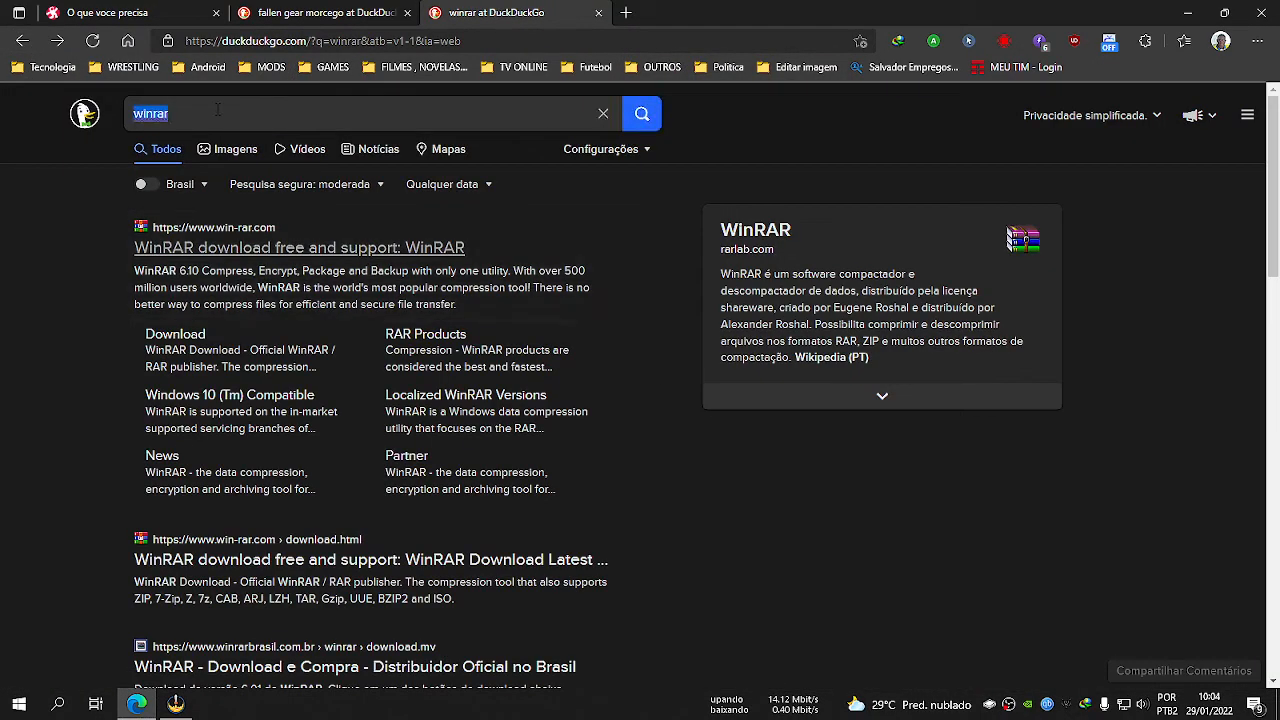
{"action": "type", "text": "7zip"}
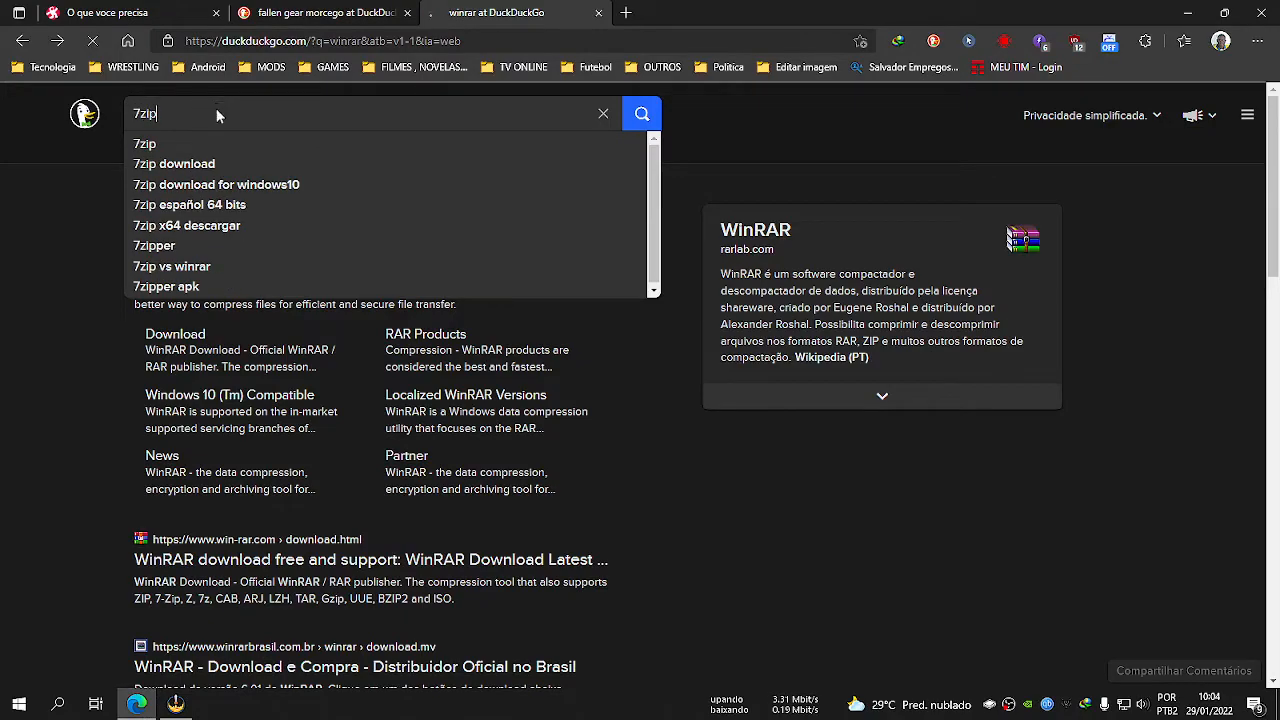
{"action": "key", "text": "Return"}
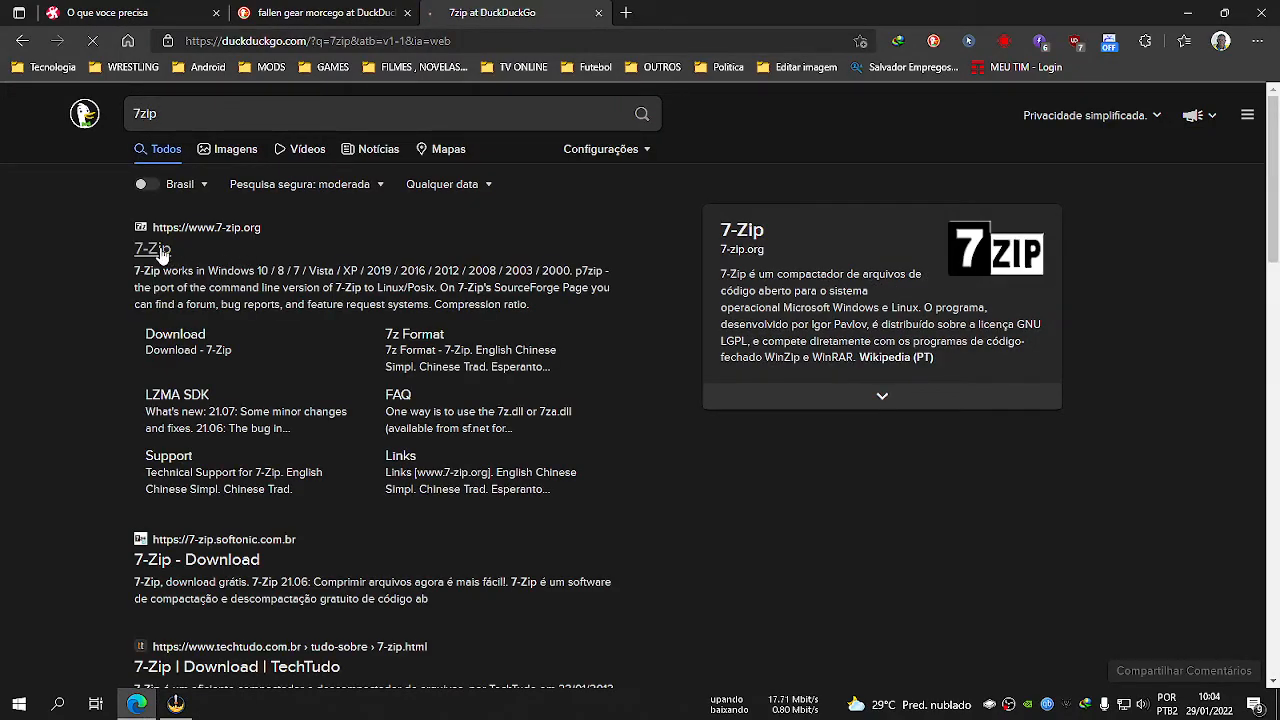
{"action": "left_click", "coordinate": [158, 250]}
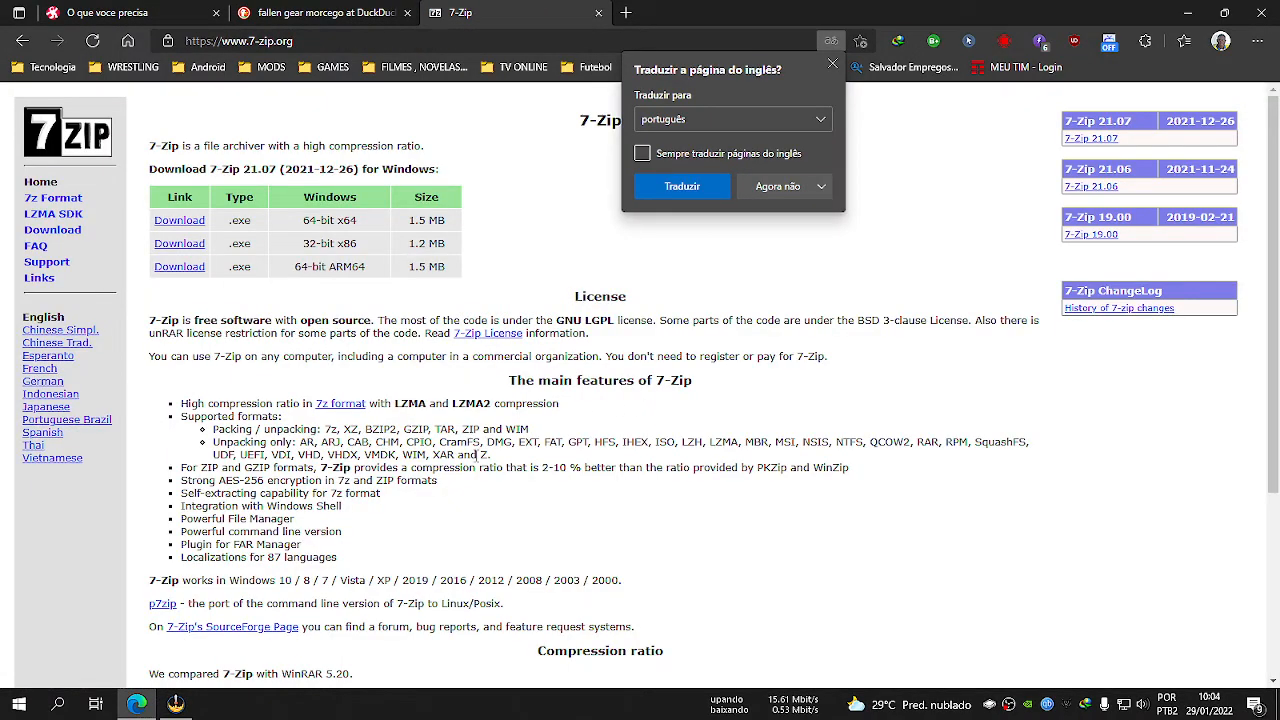
{"action": "left_click", "coordinate": [598, 13]}
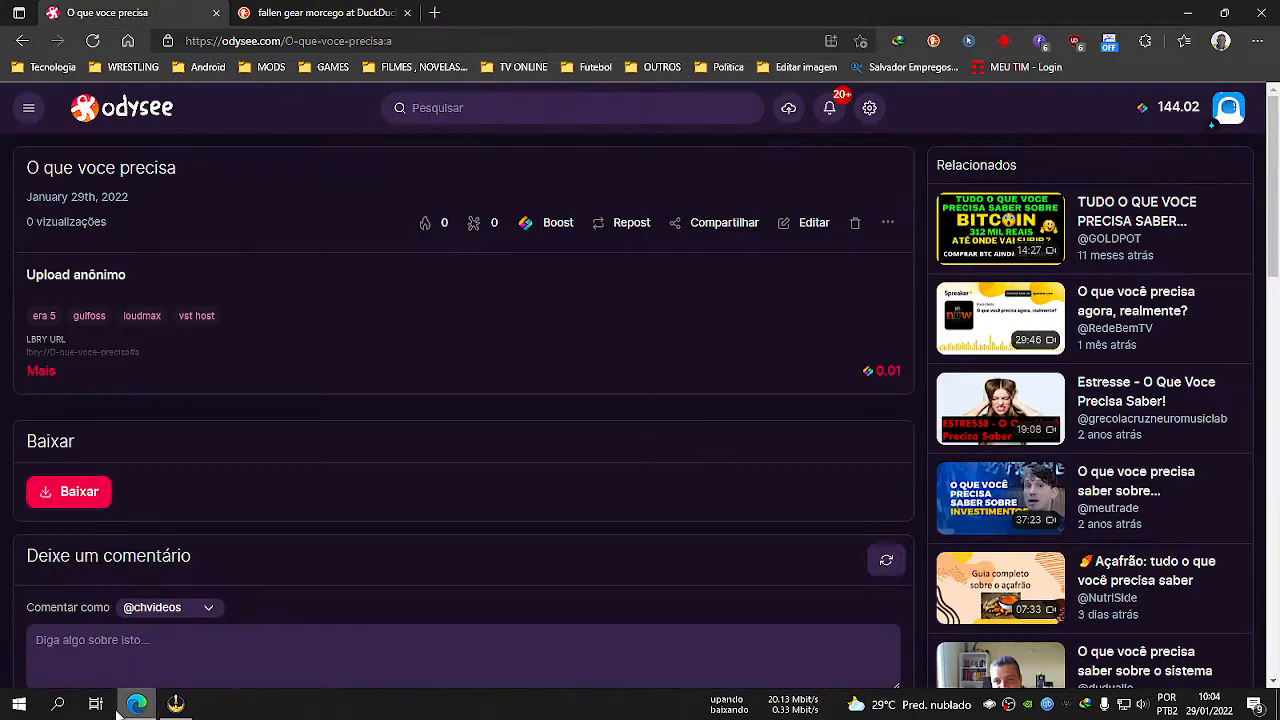
{"action": "left_click", "coordinate": [137, 705]}
{"action": "right_click", "coordinate": [96, 522]}
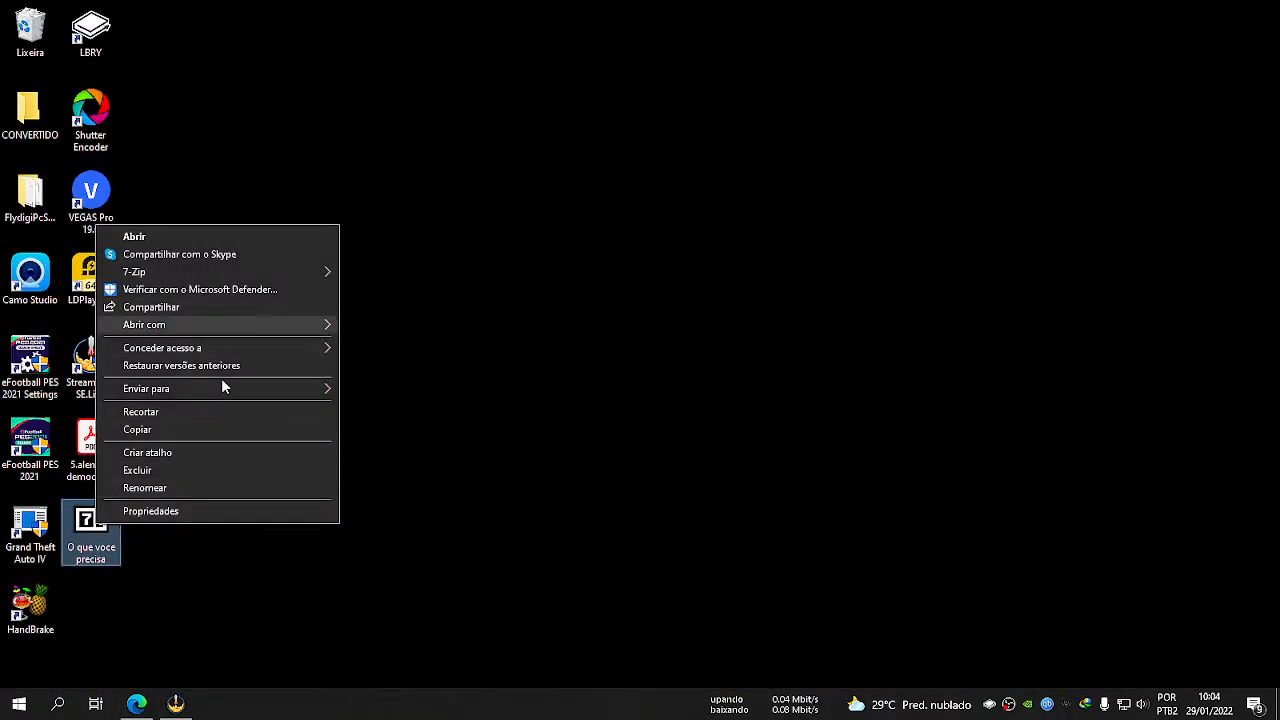
{"action": "left_click", "coordinate": [367, 550]}
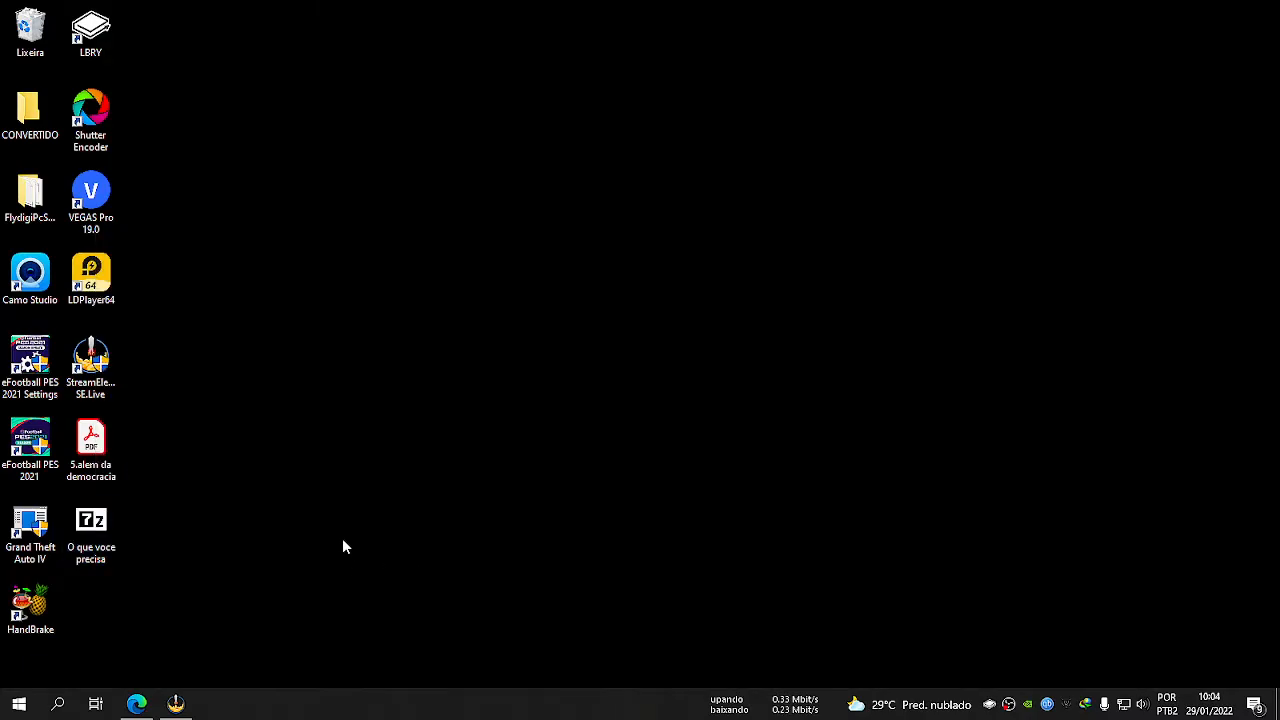
{"action": "right_click", "coordinate": [107, 536]}
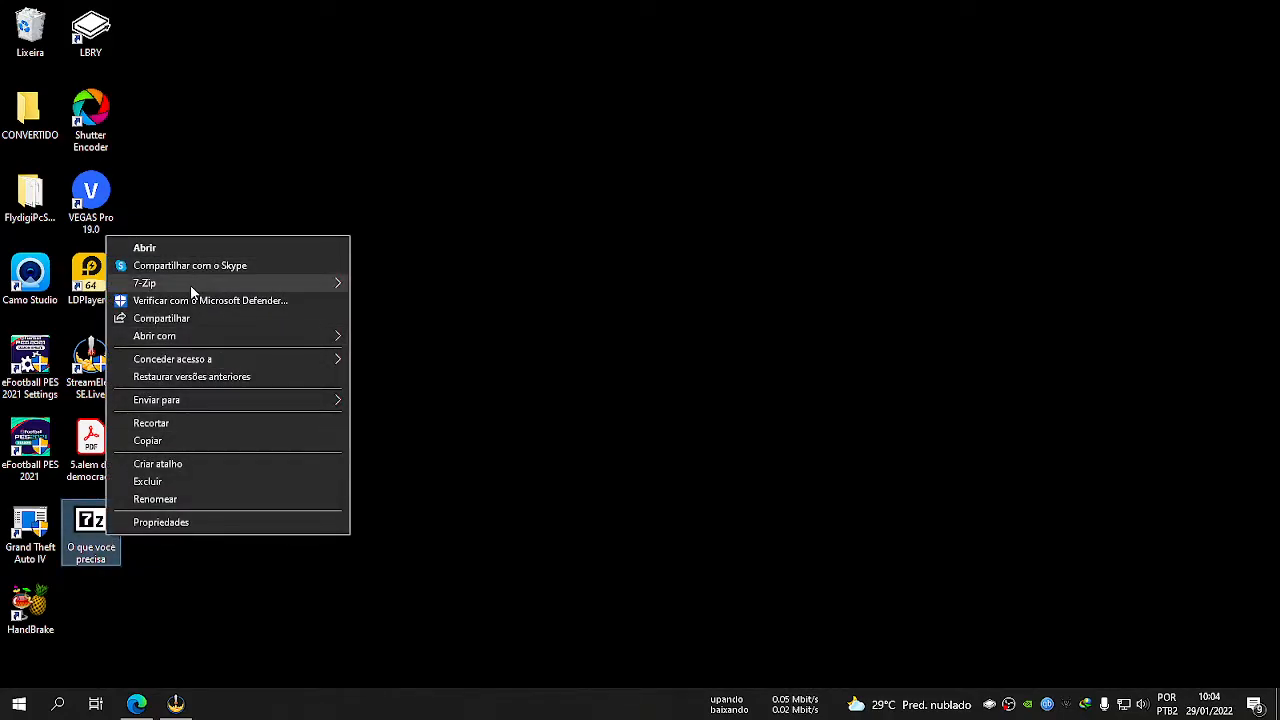
{"action": "mouse_move", "coordinate": [190, 284]}
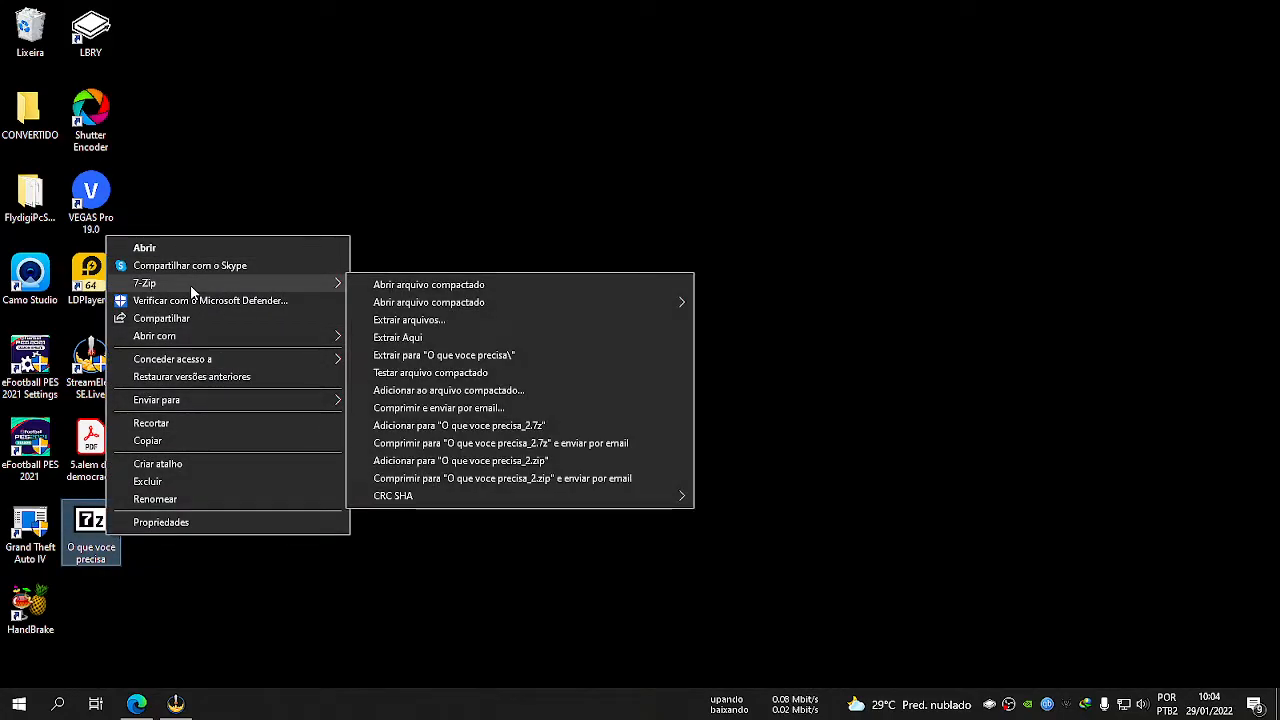
{"action": "left_click", "coordinate": [112, 559]}
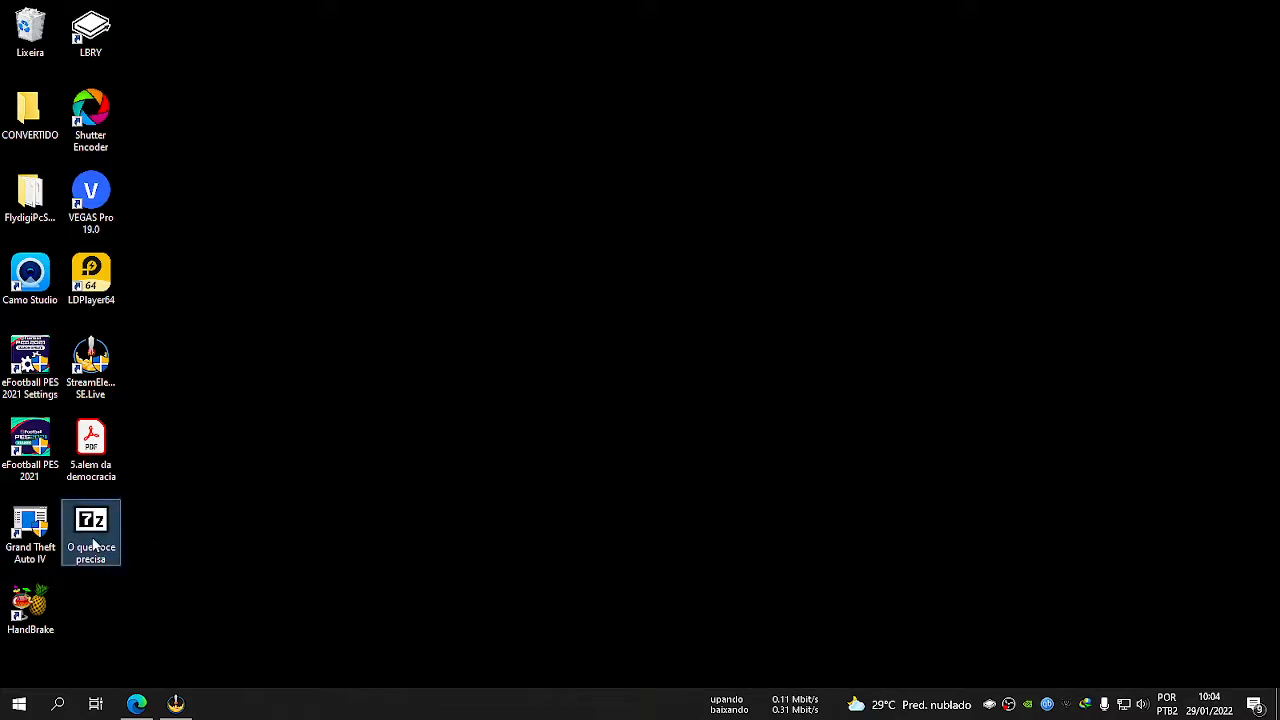
Extract the "O que voce precisa" archive directly onto the desktop with 7-Zip.
{"action": "right_click", "coordinate": [93, 544]}
{"action": "mouse_move", "coordinate": [167, 285]}
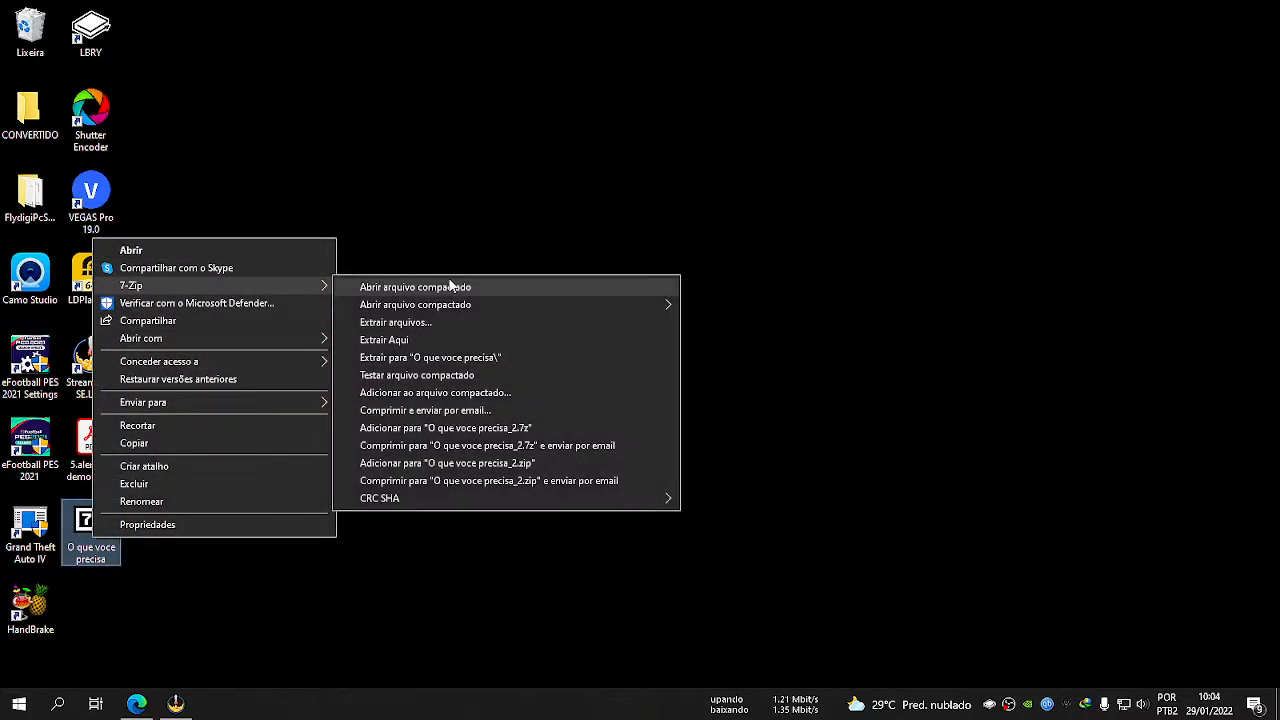
{"action": "left_click", "coordinate": [431, 340]}
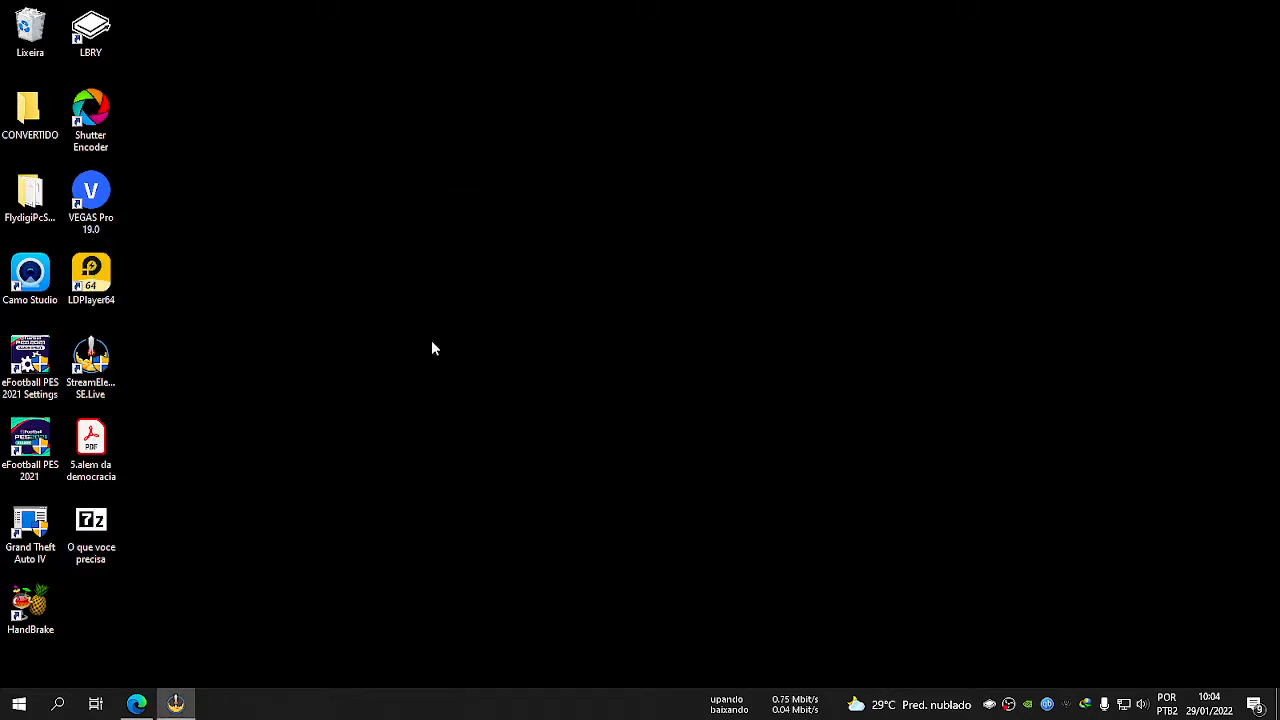
Refresh the desktop and sort its icons by item type.
{"action": "right_click", "coordinate": [310, 262]}
{"action": "left_click", "coordinate": [395, 308]}
{"action": "right_click", "coordinate": [254, 266]}
{"action": "mouse_move", "coordinate": [363, 294]}
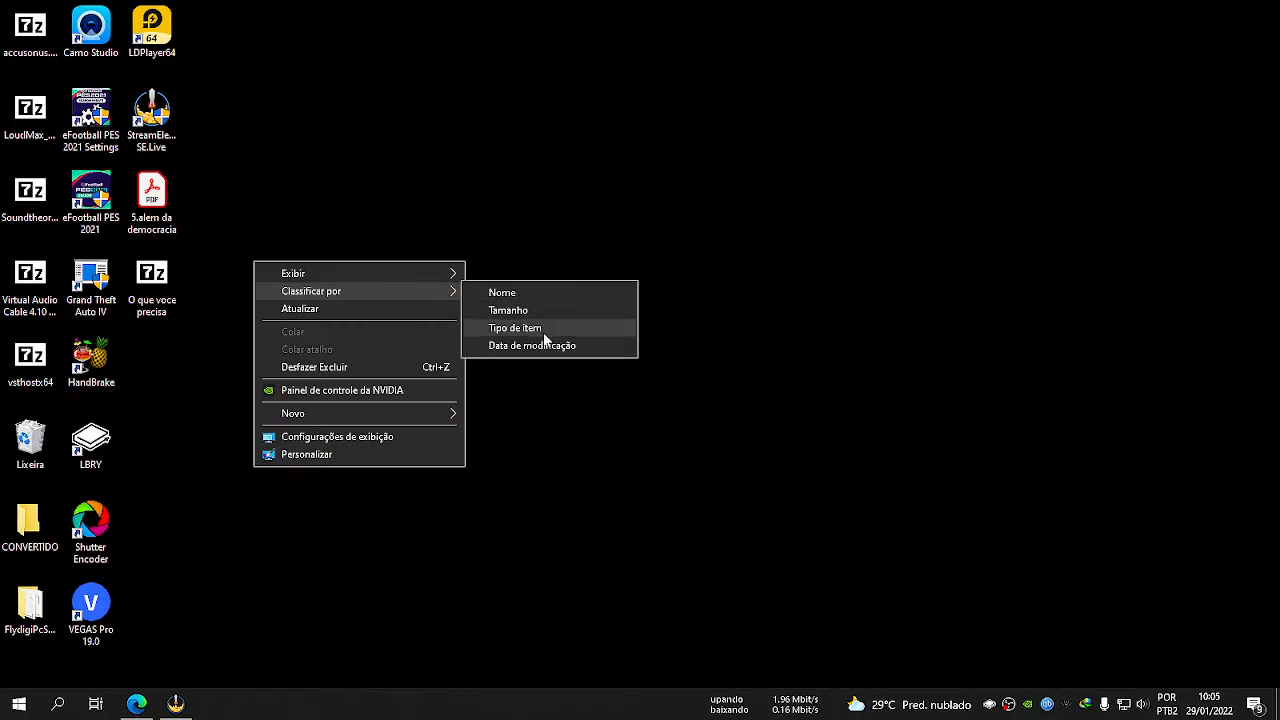
{"action": "left_click", "coordinate": [543, 330]}
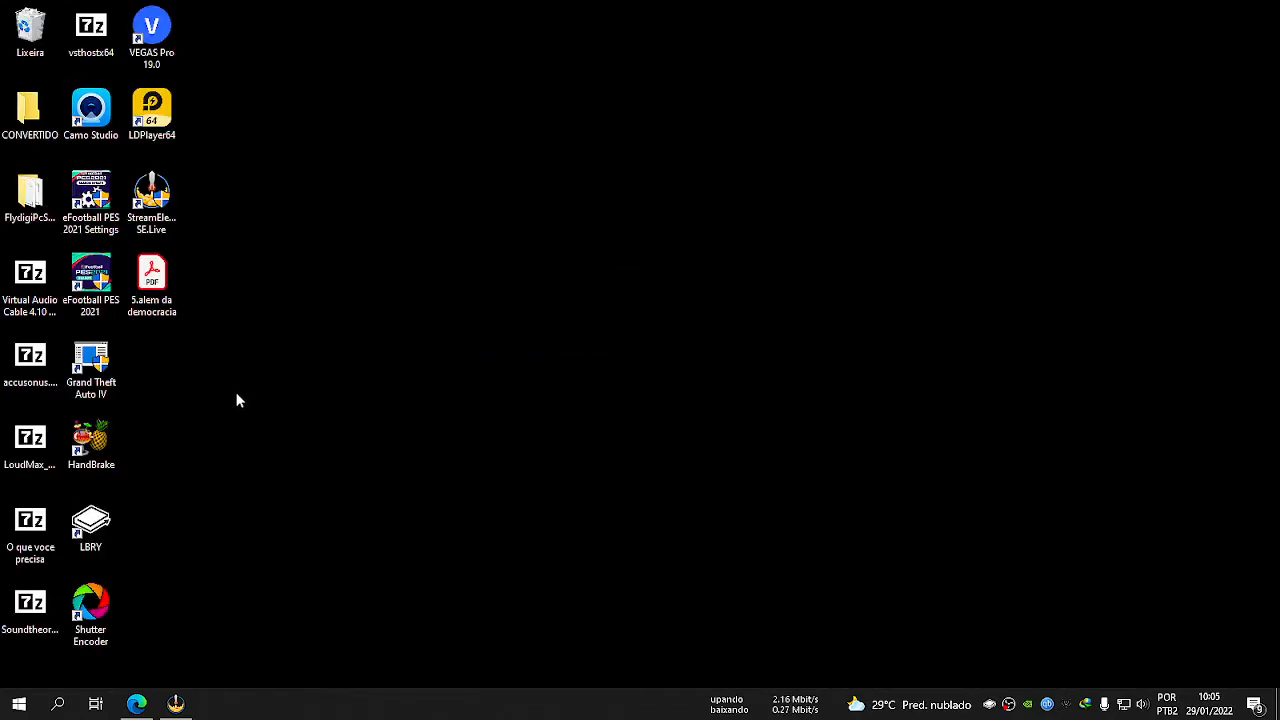
Check the full names of the extracted Virtual Audio Cable, accusonus ERA Bundle, LoudMax, Soundtheory Gullfoss and vsthostx64 archives.
{"action": "left_click", "coordinate": [30, 287]}
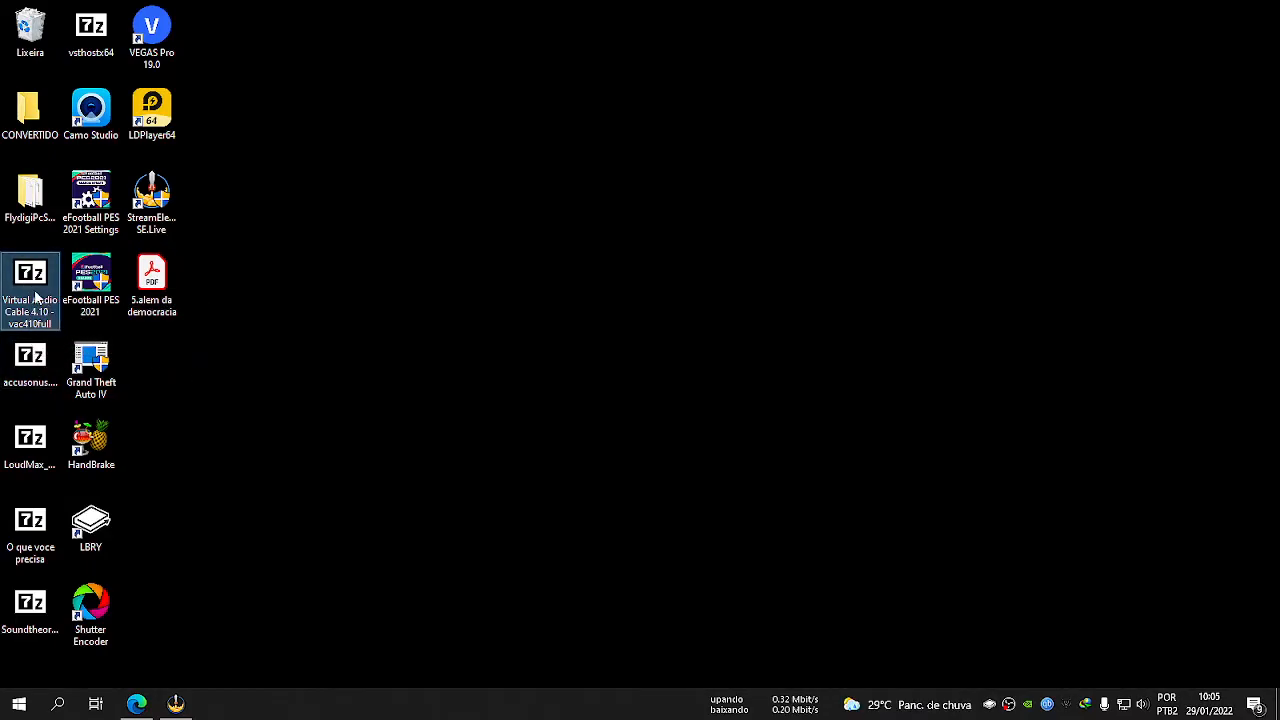
{"action": "left_click", "coordinate": [30, 362]}
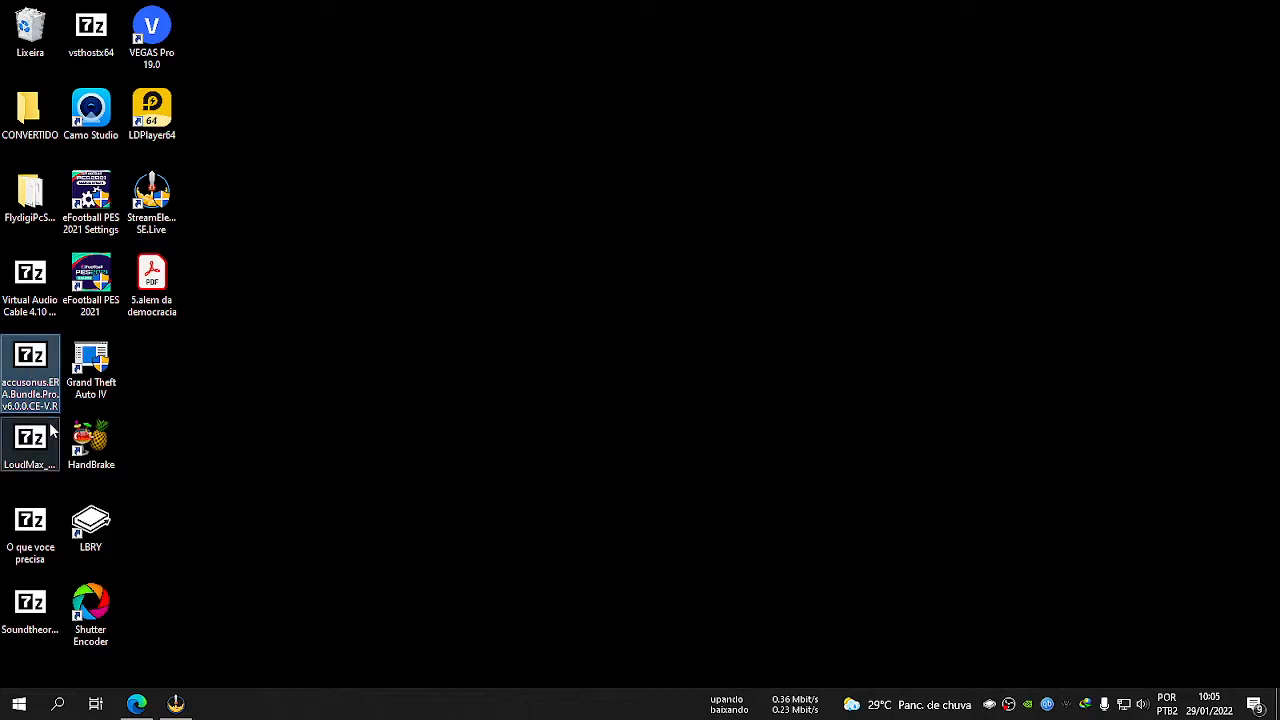
{"action": "left_click", "coordinate": [44, 470]}
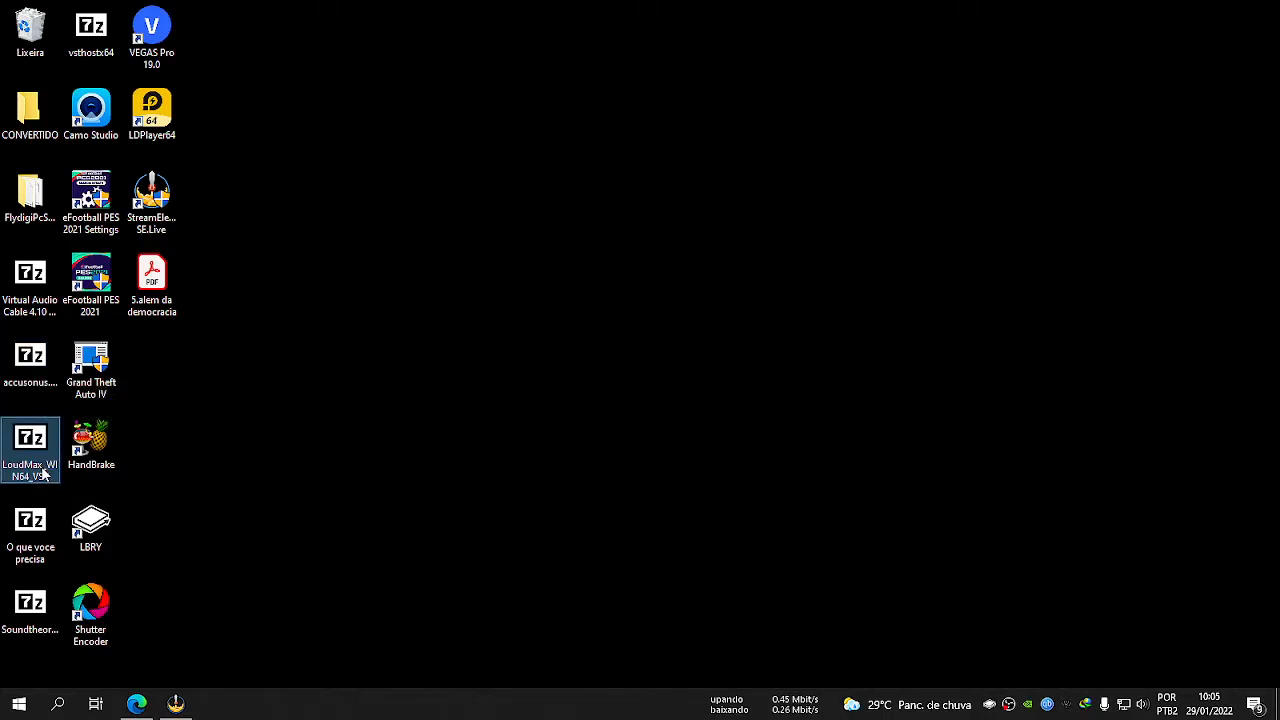
{"action": "left_click", "coordinate": [38, 630]}
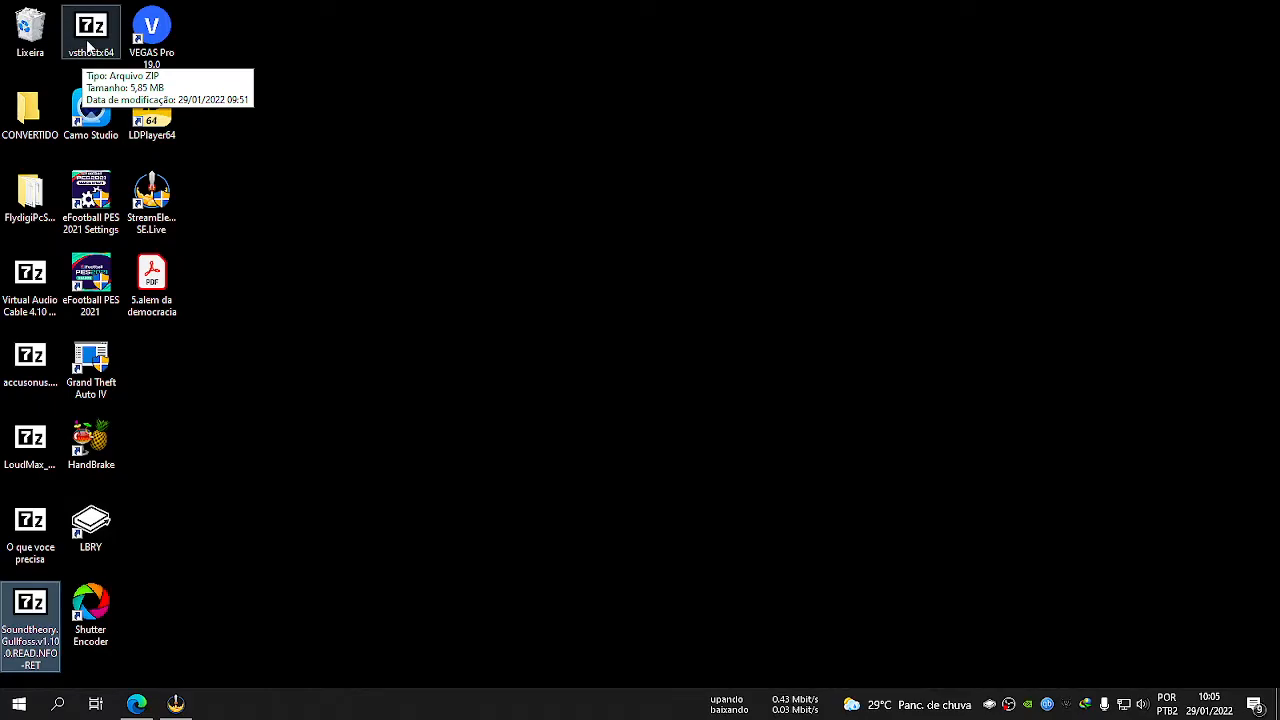
{"action": "left_click", "coordinate": [88, 47]}
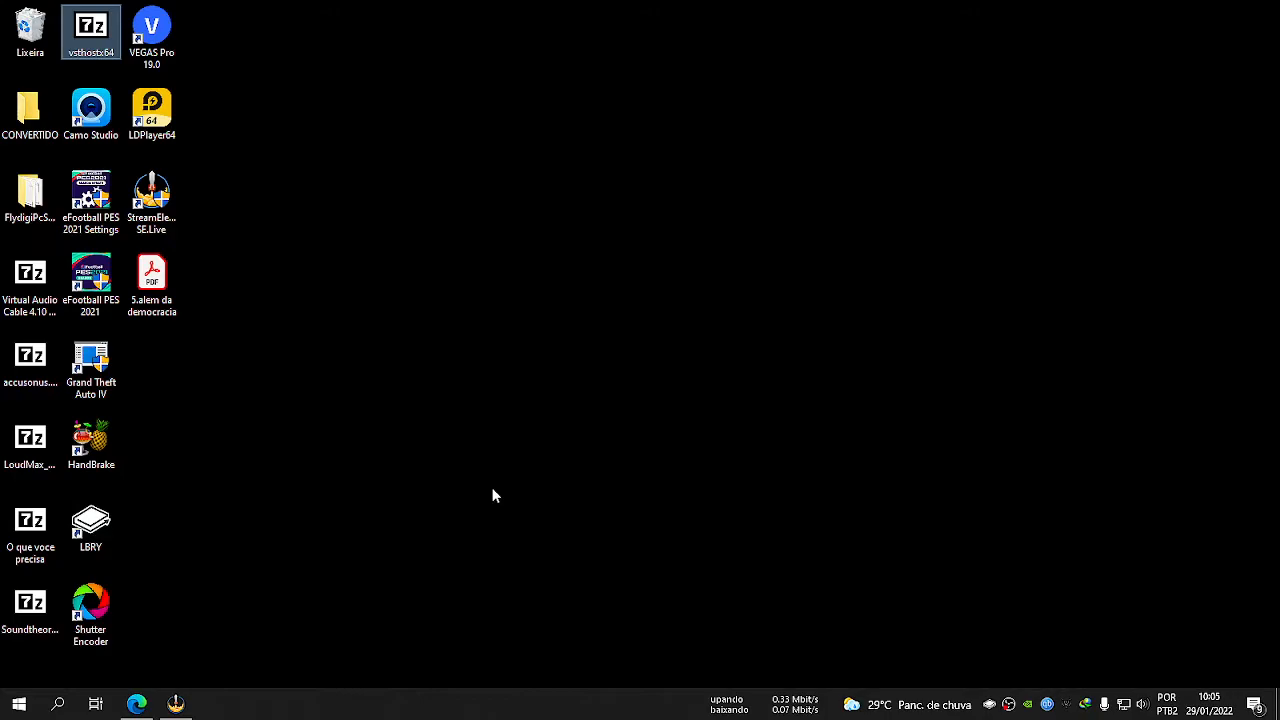
Extract the Virtual Audio Cable 4.10 archive into its own folder with 7-Zip and open the extracted folder.
{"action": "left_click", "coordinate": [33, 292]}
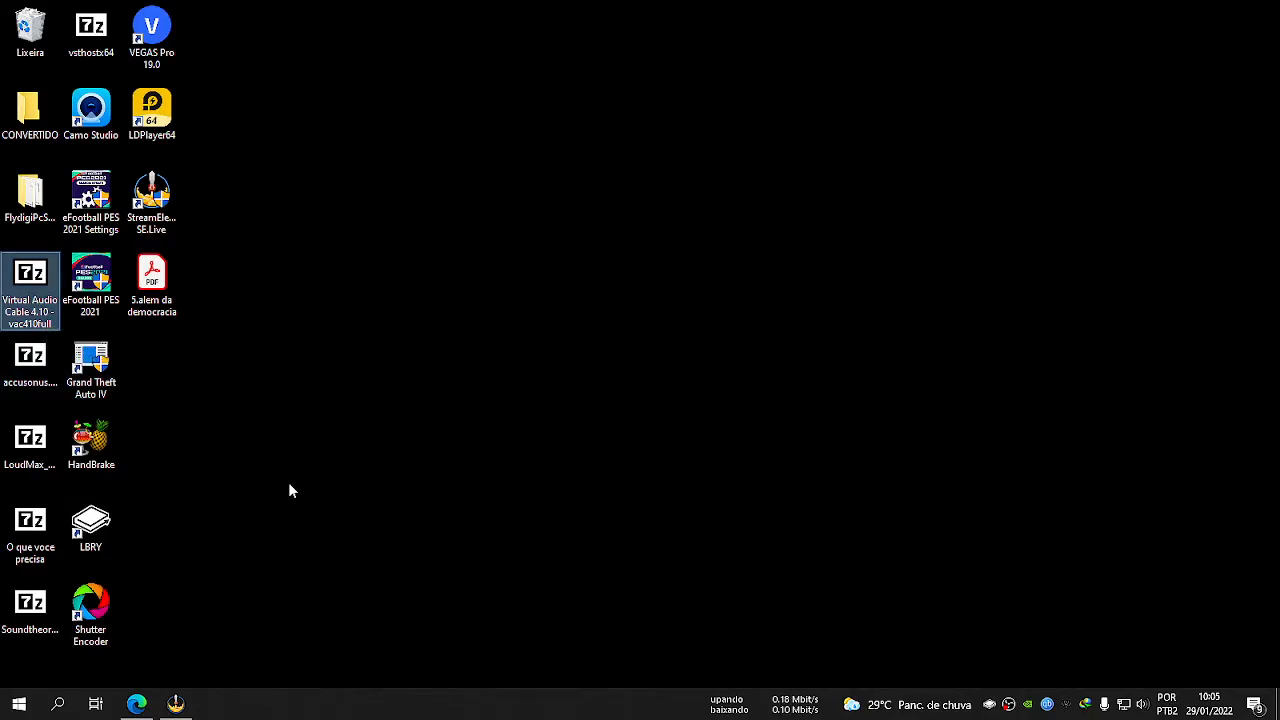
{"action": "right_click", "coordinate": [36, 275]}
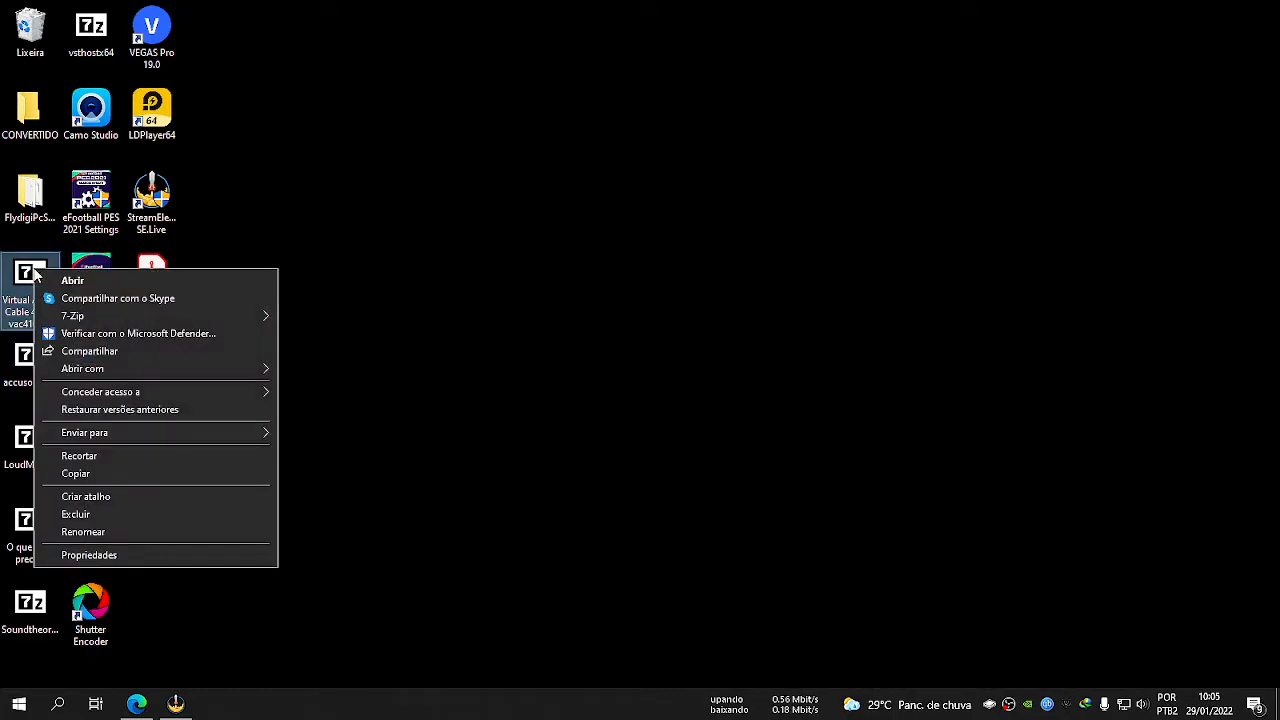
{"action": "mouse_move", "coordinate": [262, 315]}
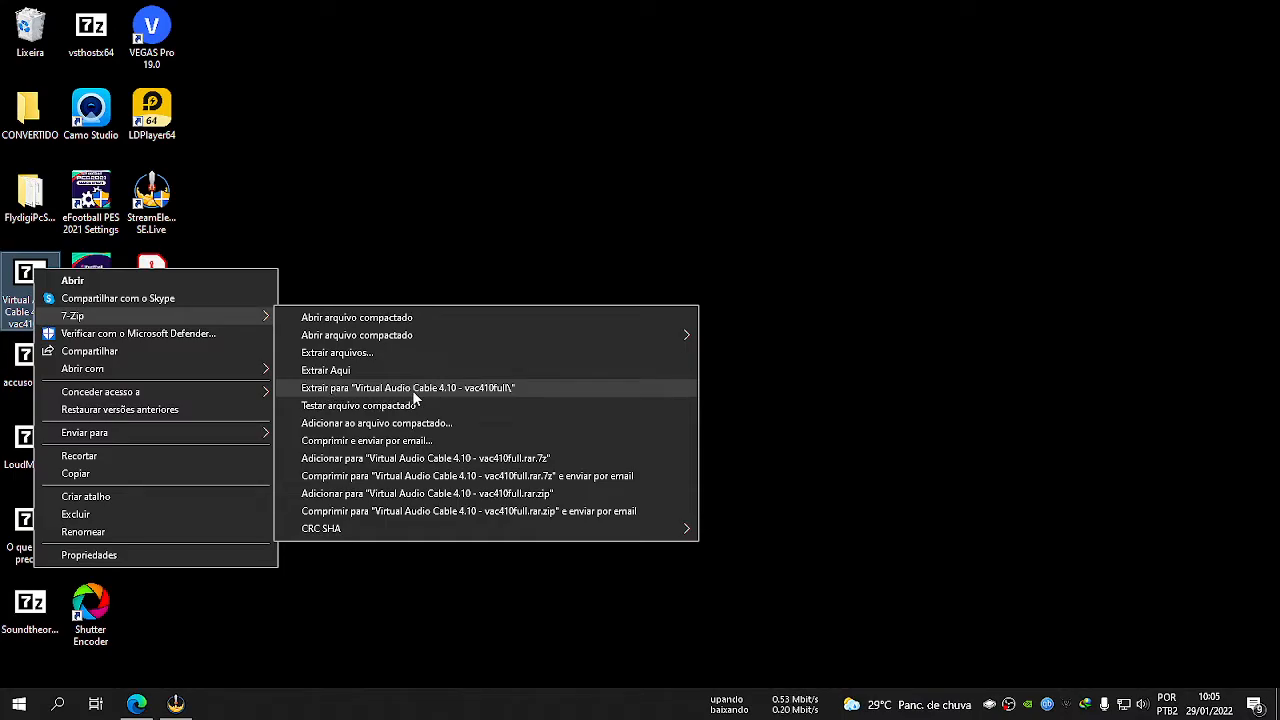
{"action": "left_click", "coordinate": [354, 388]}
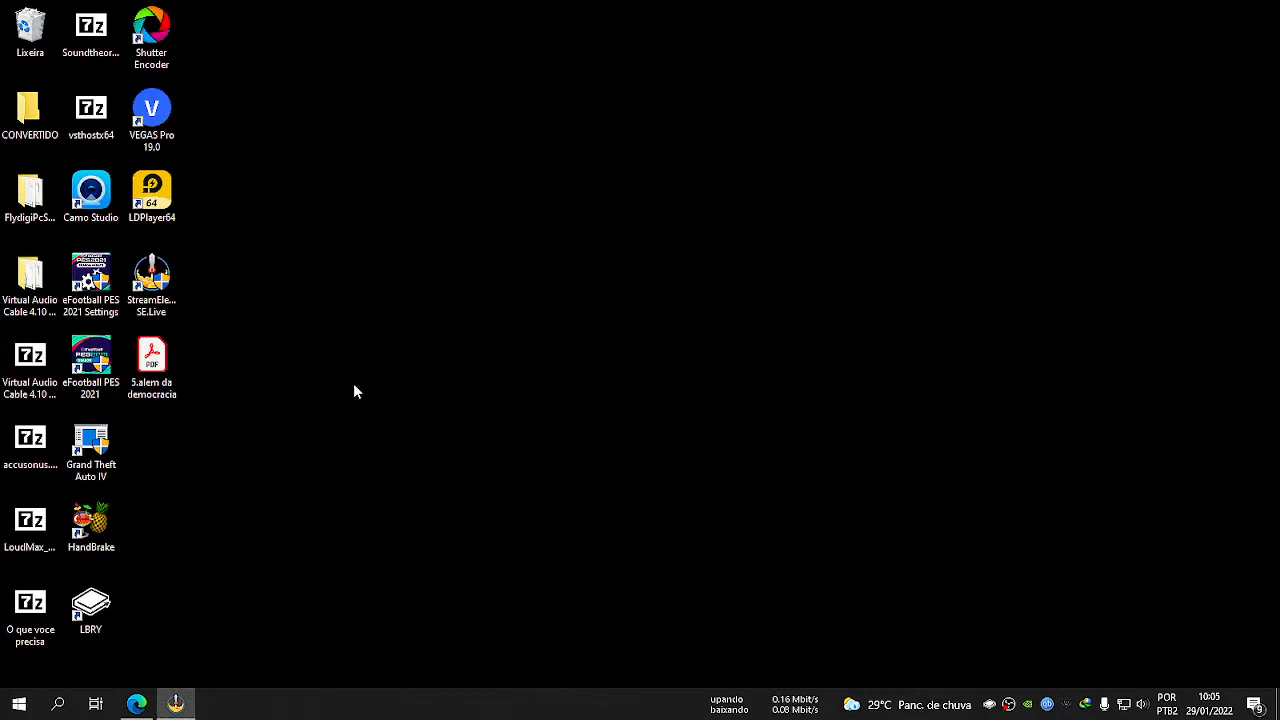
{"action": "double_click", "coordinate": [30, 282]}
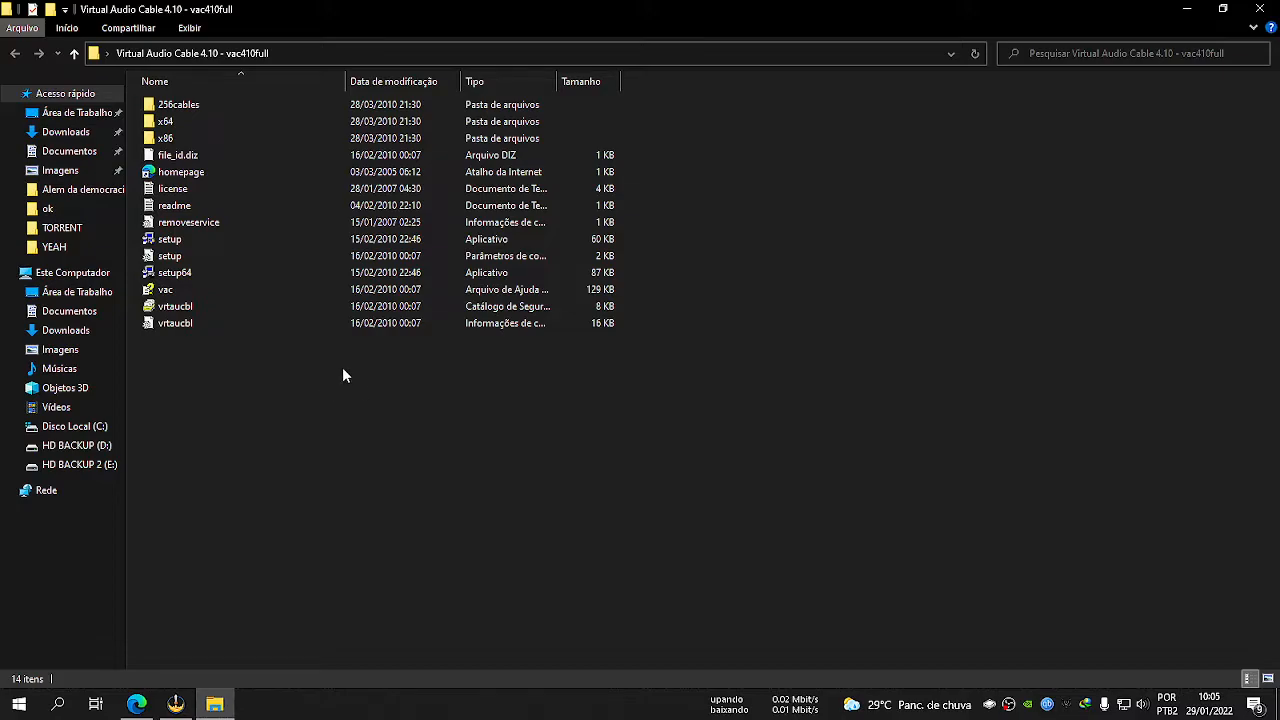
Check the system type in the computer's properties to see whether Windows is 32-bit or 64-bit, and close Settings.
{"action": "left_click", "coordinate": [19, 704]}
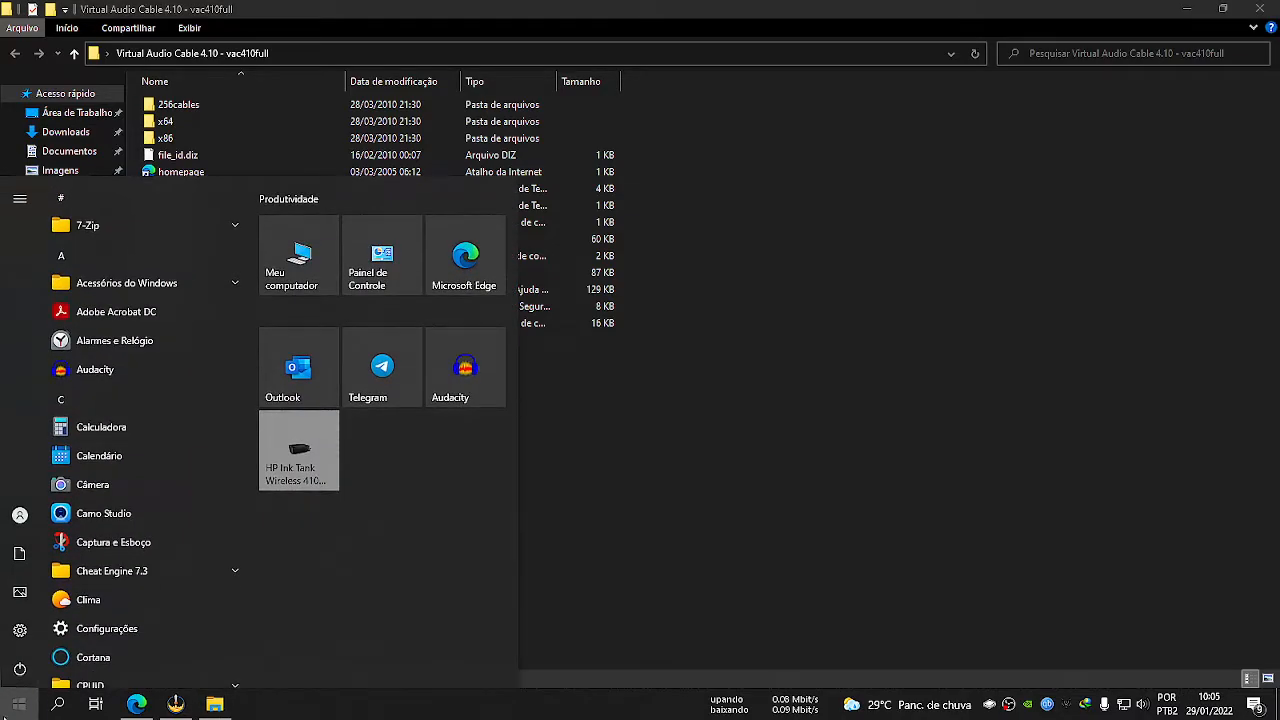
{"action": "right_click", "coordinate": [300, 261]}
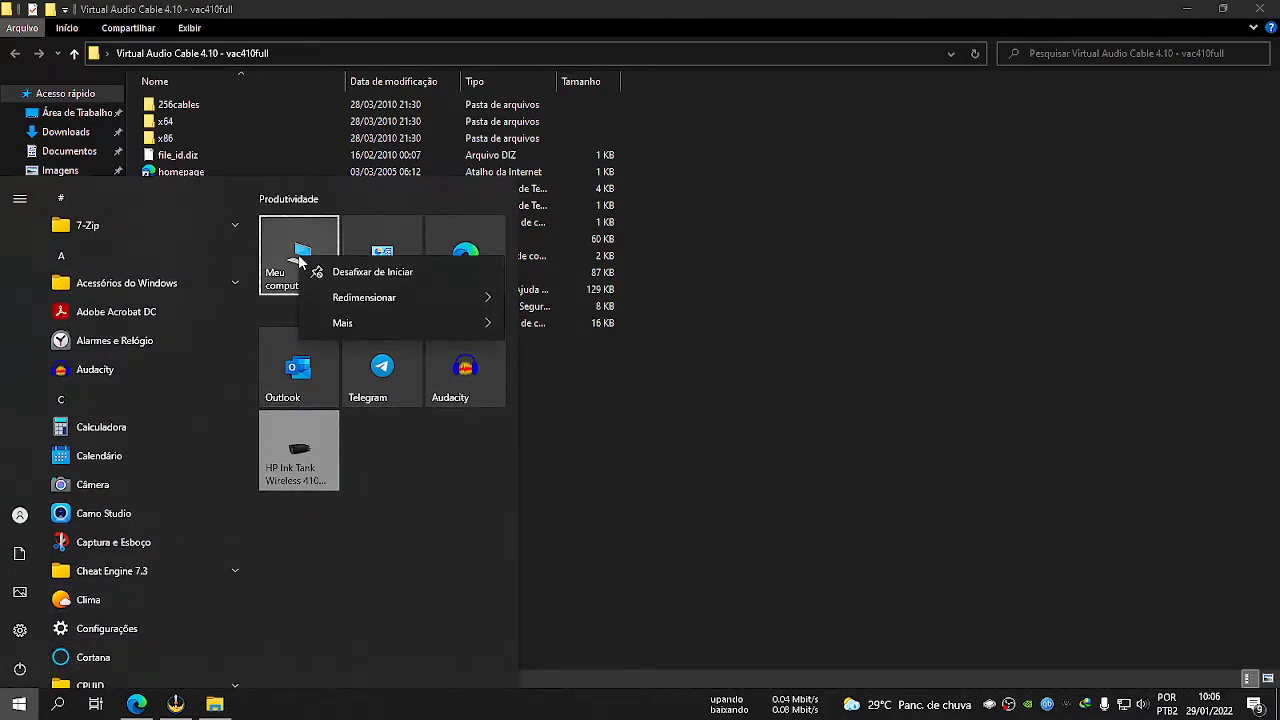
{"action": "mouse_move", "coordinate": [357, 330]}
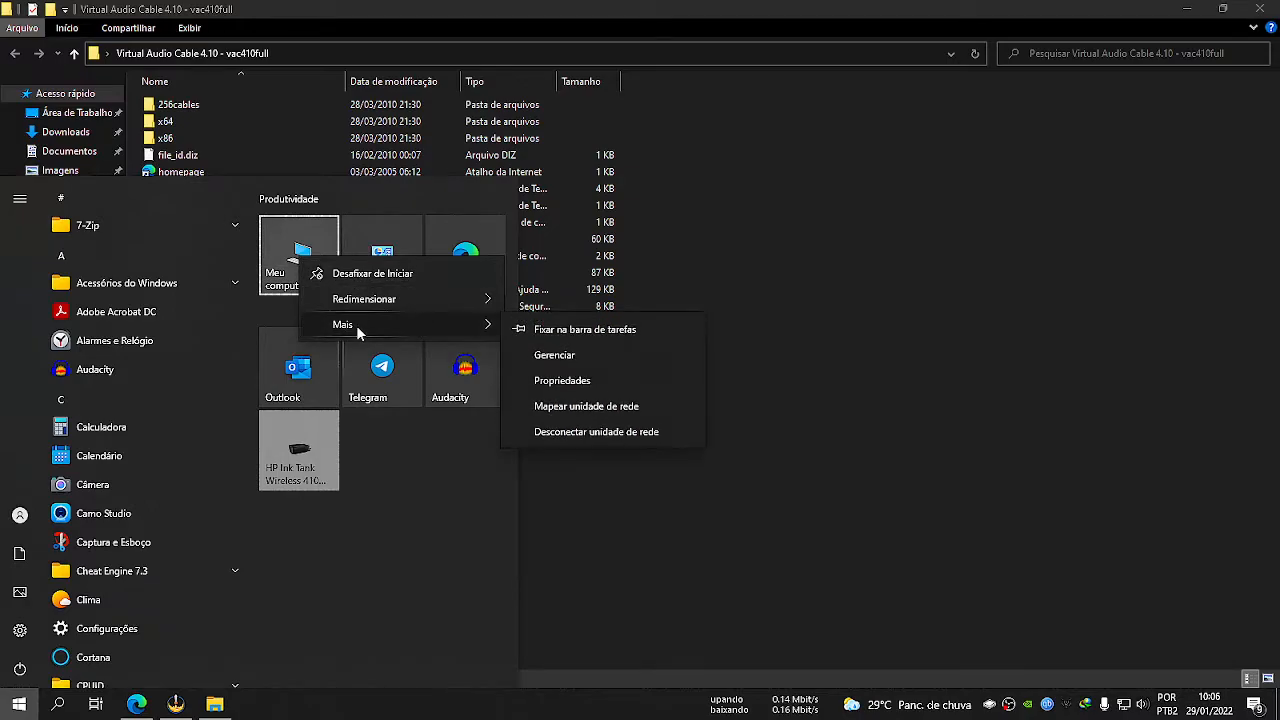
{"action": "left_click", "coordinate": [627, 382]}
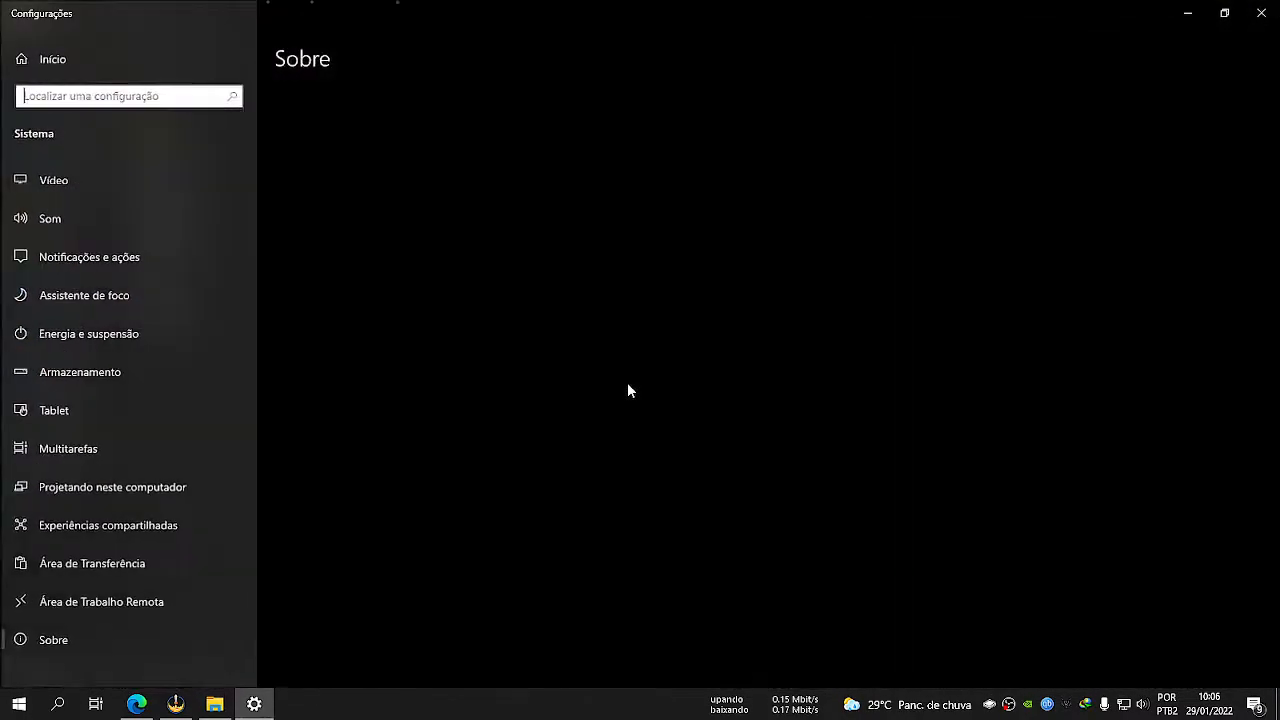
{"action": "scroll", "coordinate": [627, 390], "scroll_direction": "down", "scroll_amount": 2}
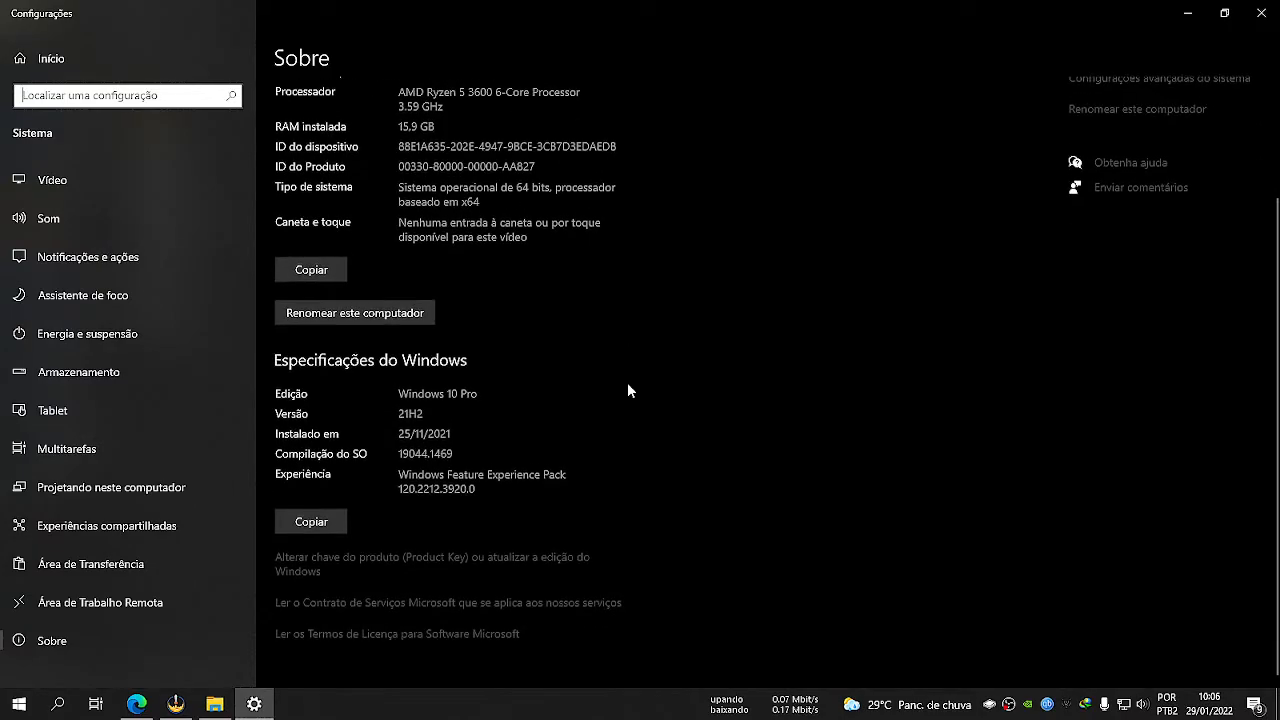
{"action": "scroll", "coordinate": [628, 384], "scroll_direction": "up", "scroll_amount": 2}
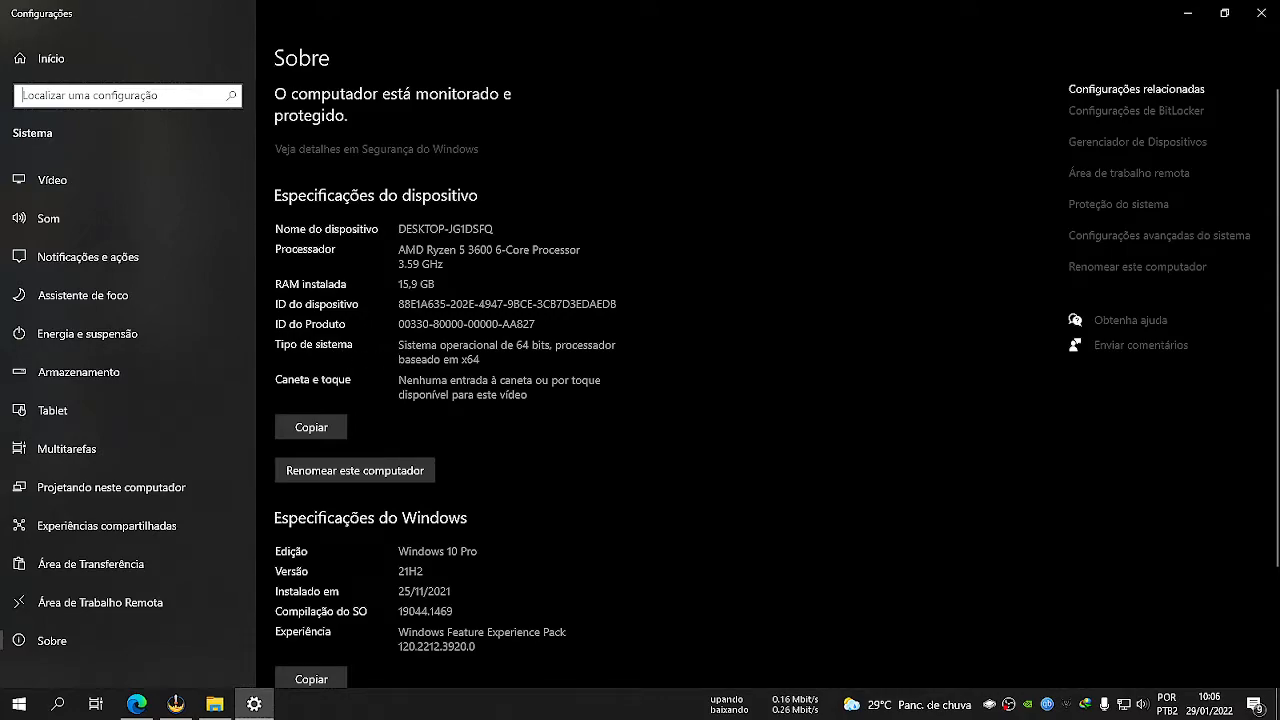
{"action": "left_click_drag", "start_coordinate": [514, 345], "coordinate": [552, 345]}
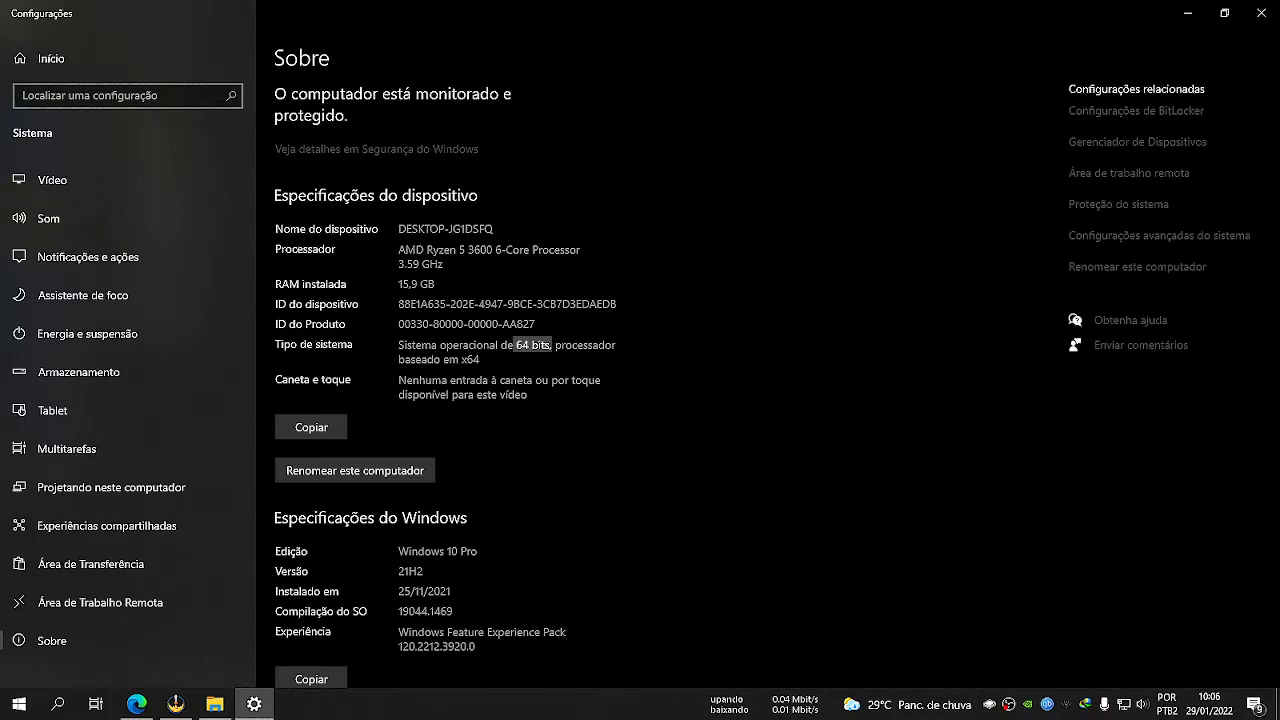
{"action": "left_click", "coordinate": [551, 346]}
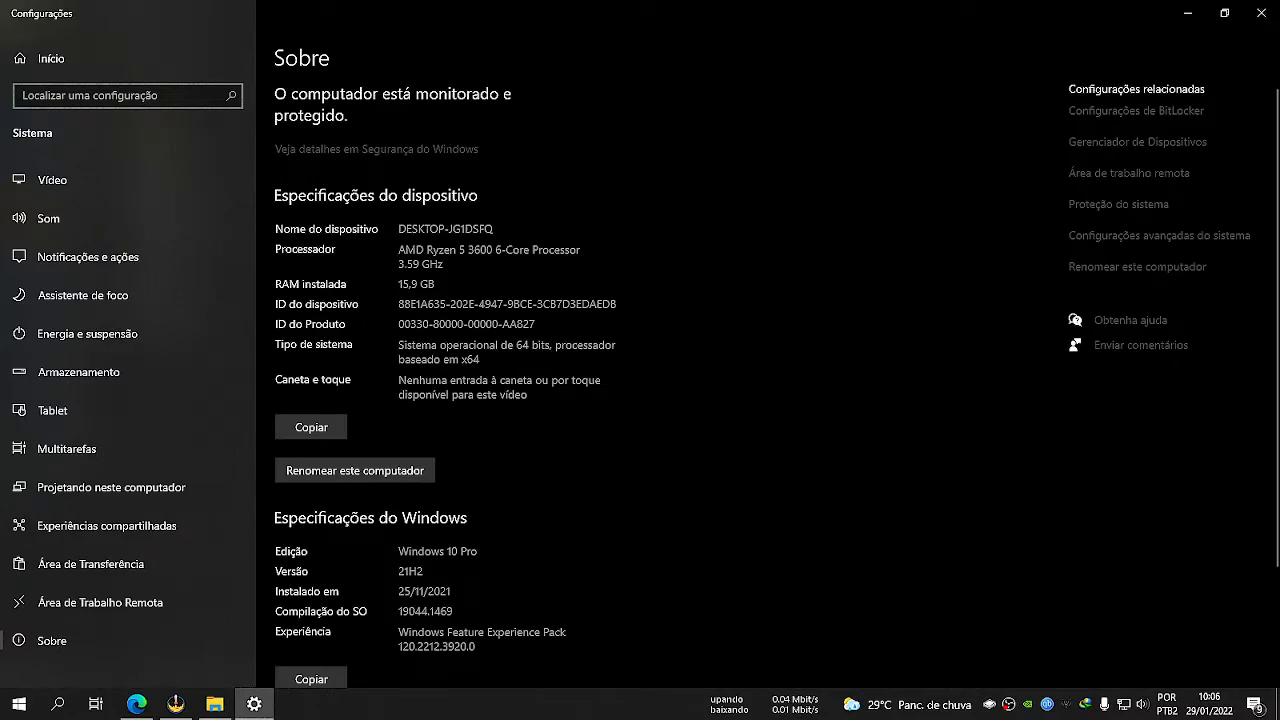
{"action": "left_click", "coordinate": [1261, 13]}
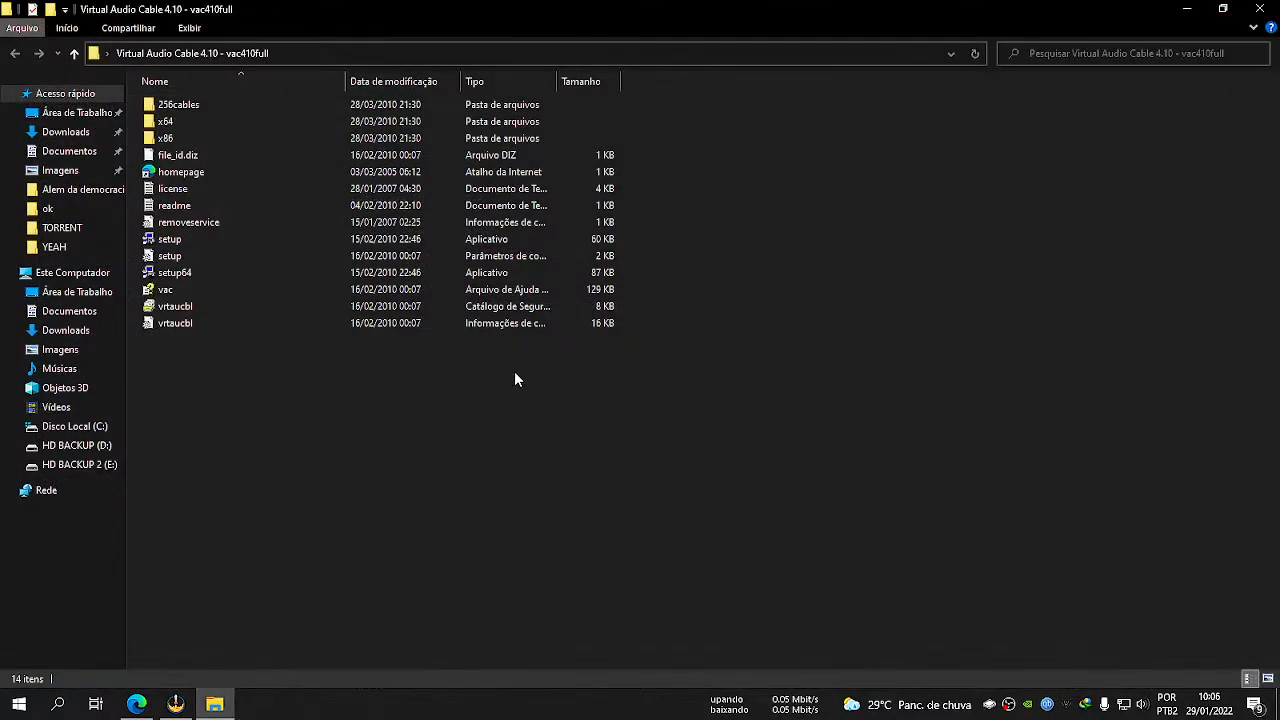
Run setup64 as administrator and try to install Virtual Audio Cable 4.10 in the default folders, discarding the trace log.
{"action": "left_click", "coordinate": [174, 243]}
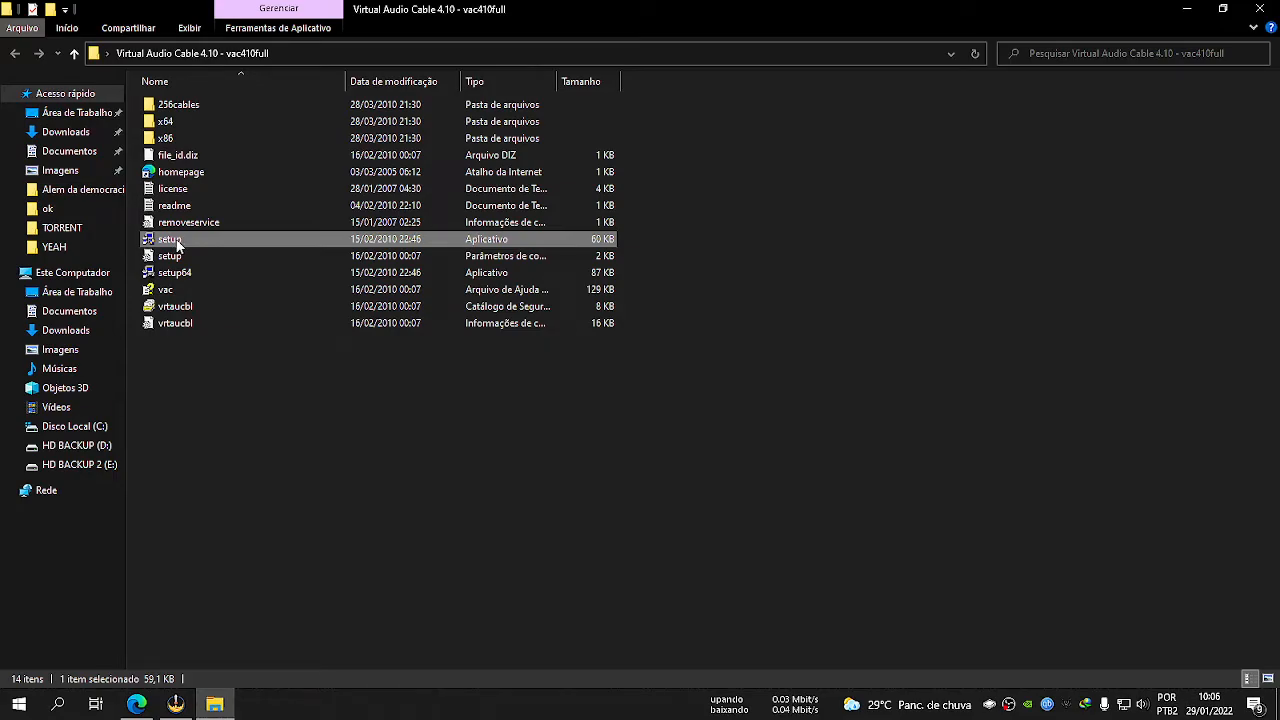
{"action": "left_click", "coordinate": [176, 277]}
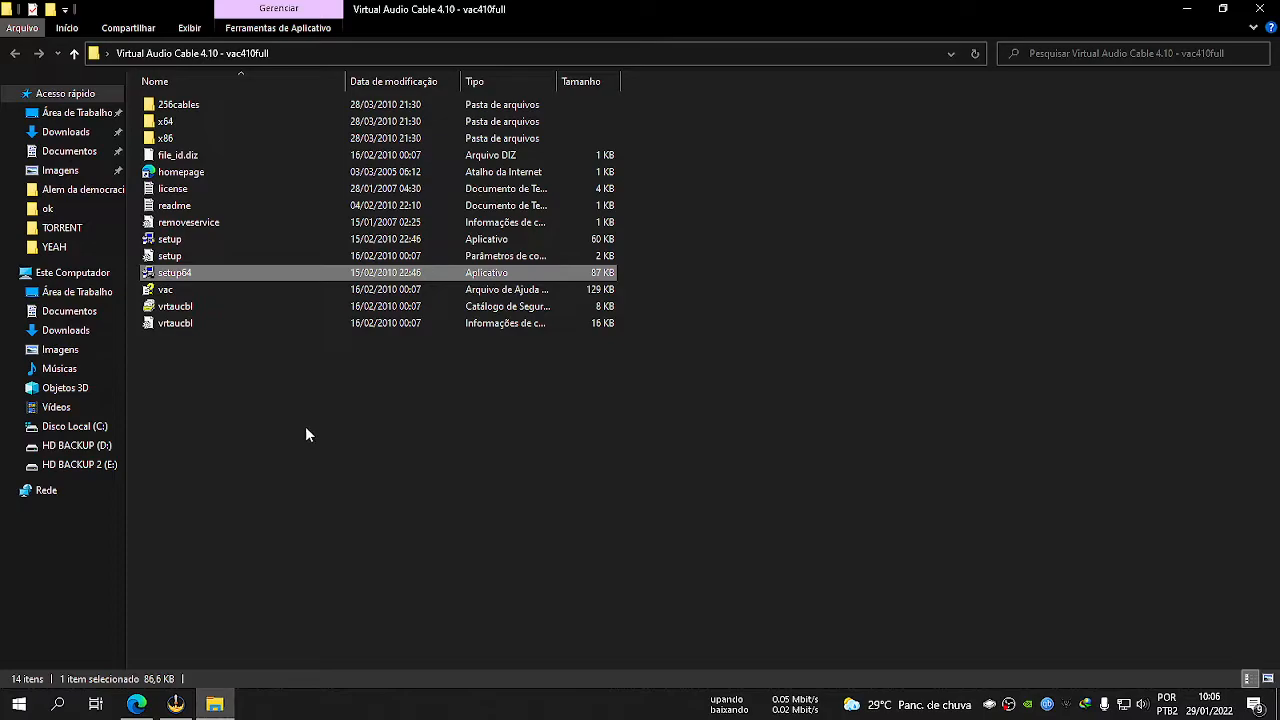
{"action": "right_click", "coordinate": [180, 280]}
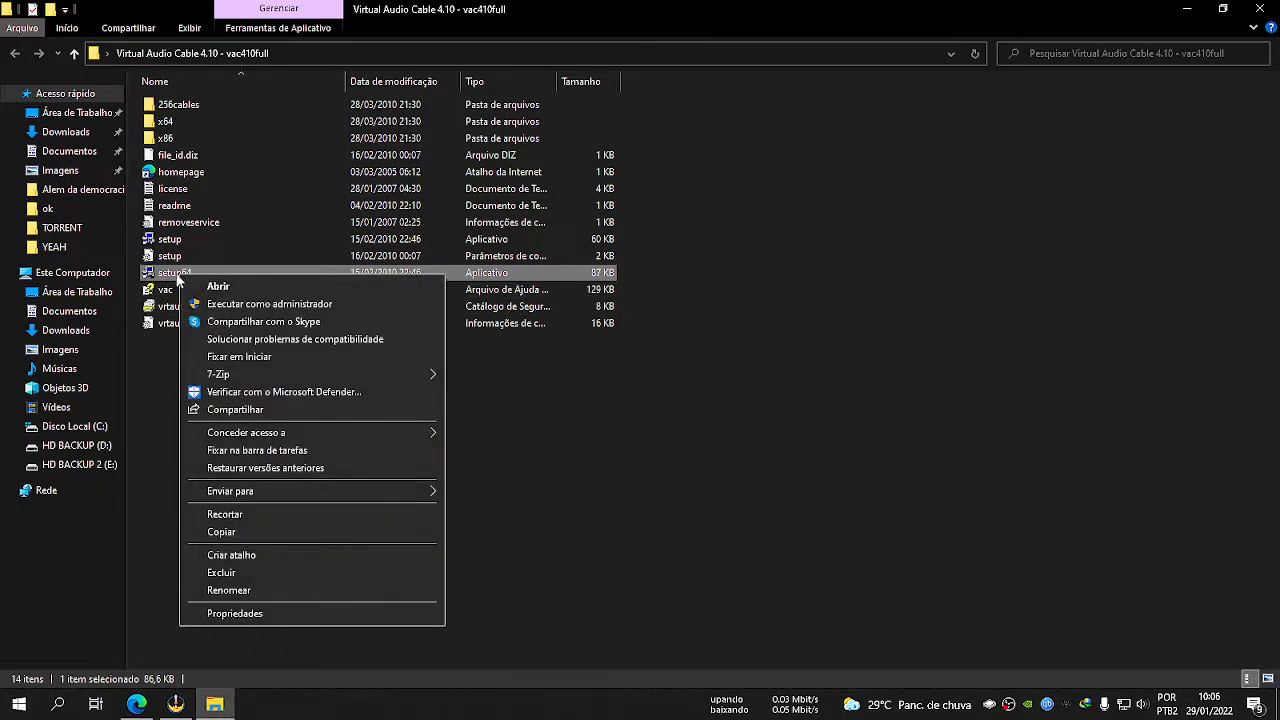
{"action": "left_click", "coordinate": [230, 306]}
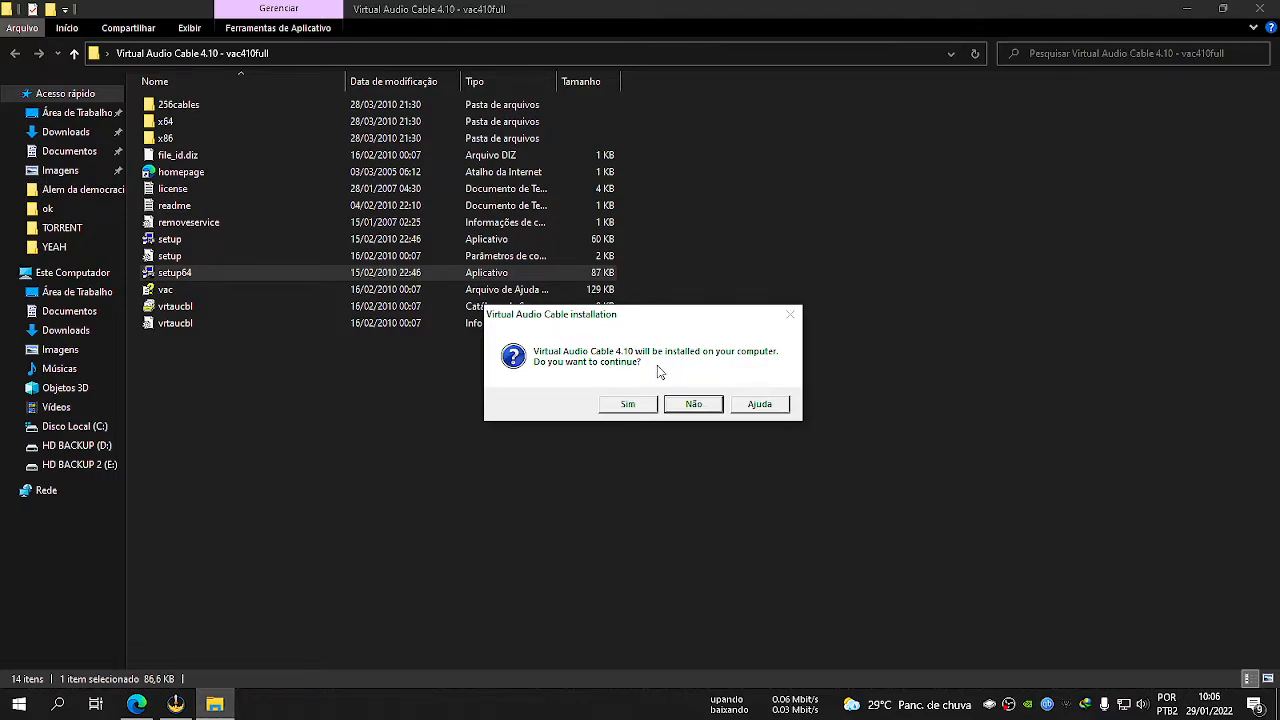
{"action": "left_click", "coordinate": [628, 403]}
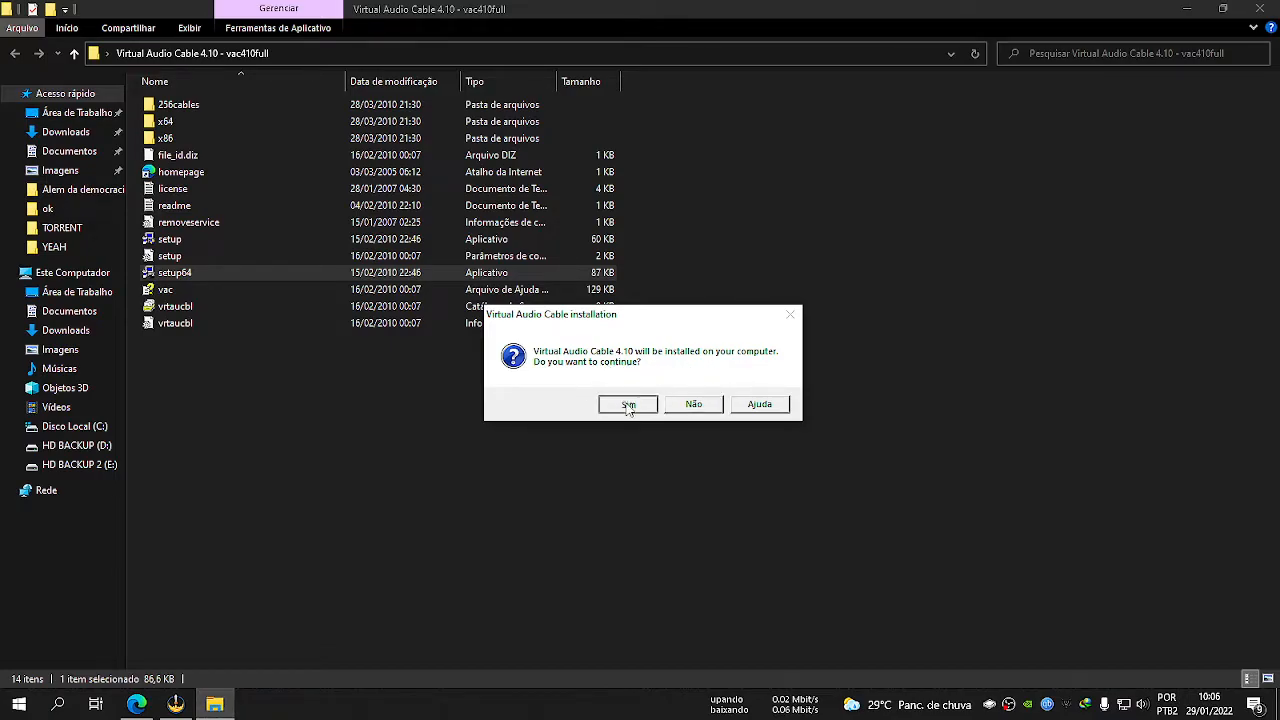
{"action": "left_click", "coordinate": [593, 495]}
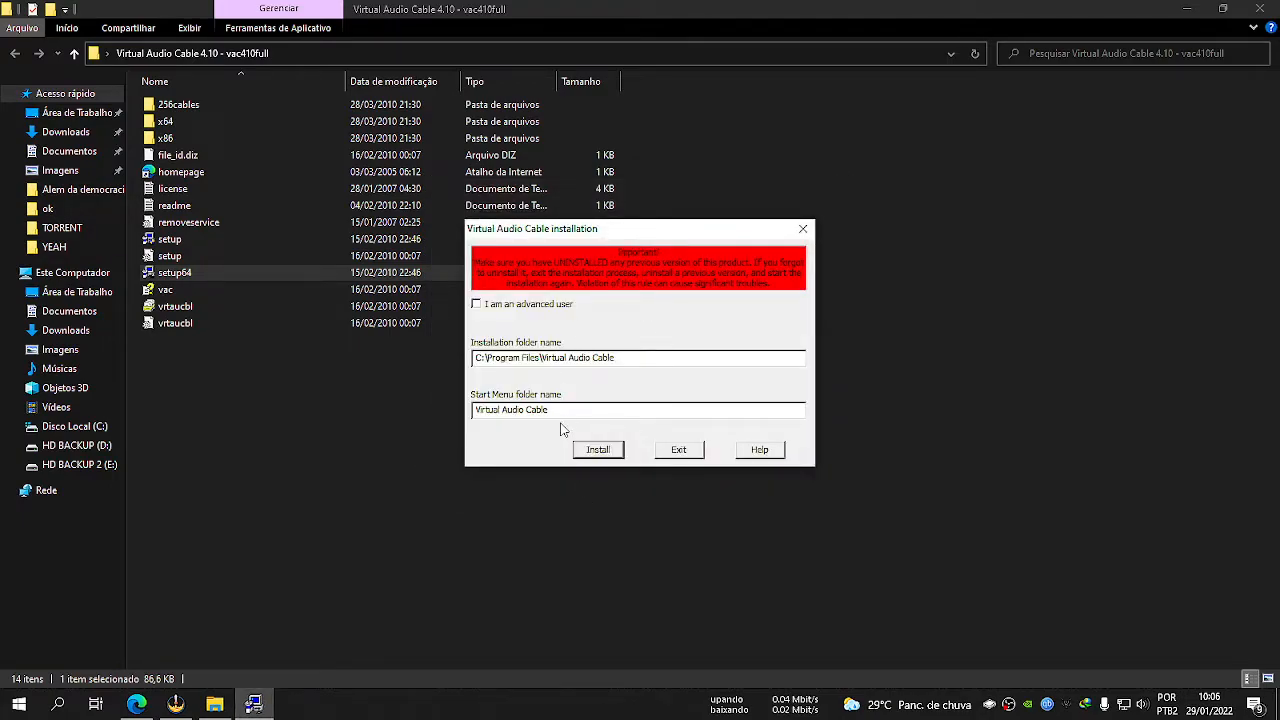
{"action": "left_click", "coordinate": [612, 455]}
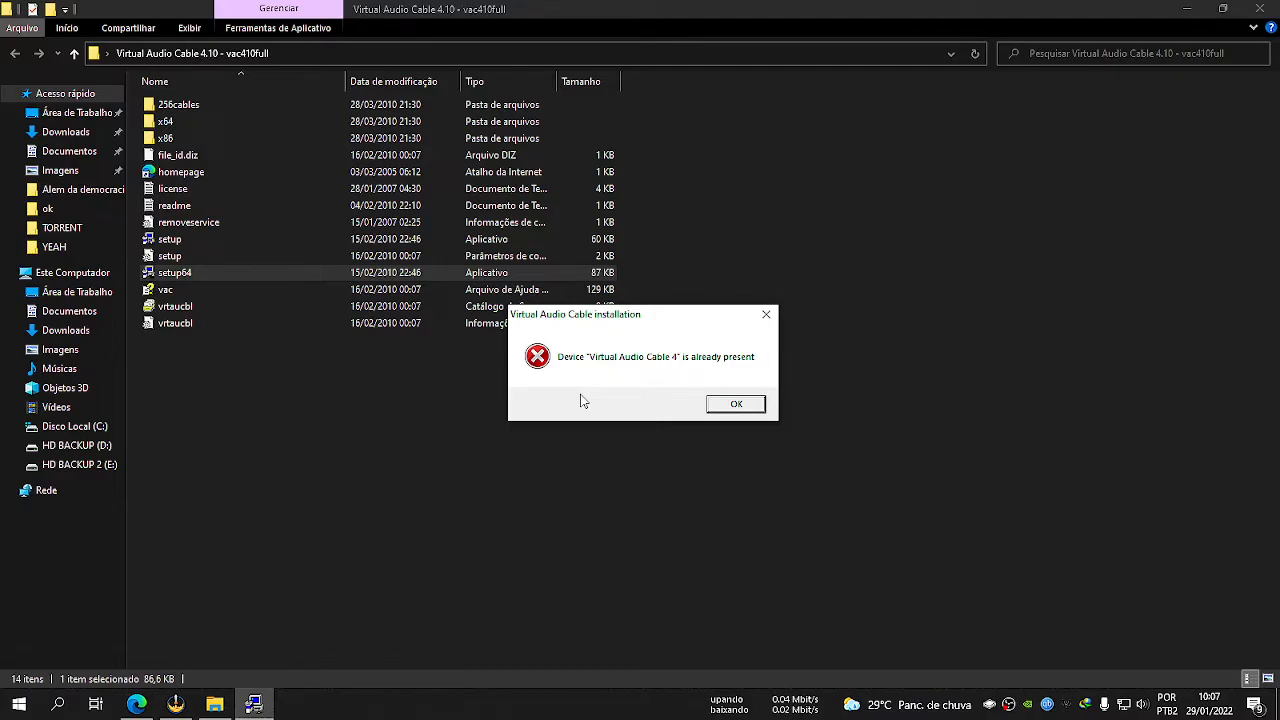
{"action": "left_click", "coordinate": [736, 403]}
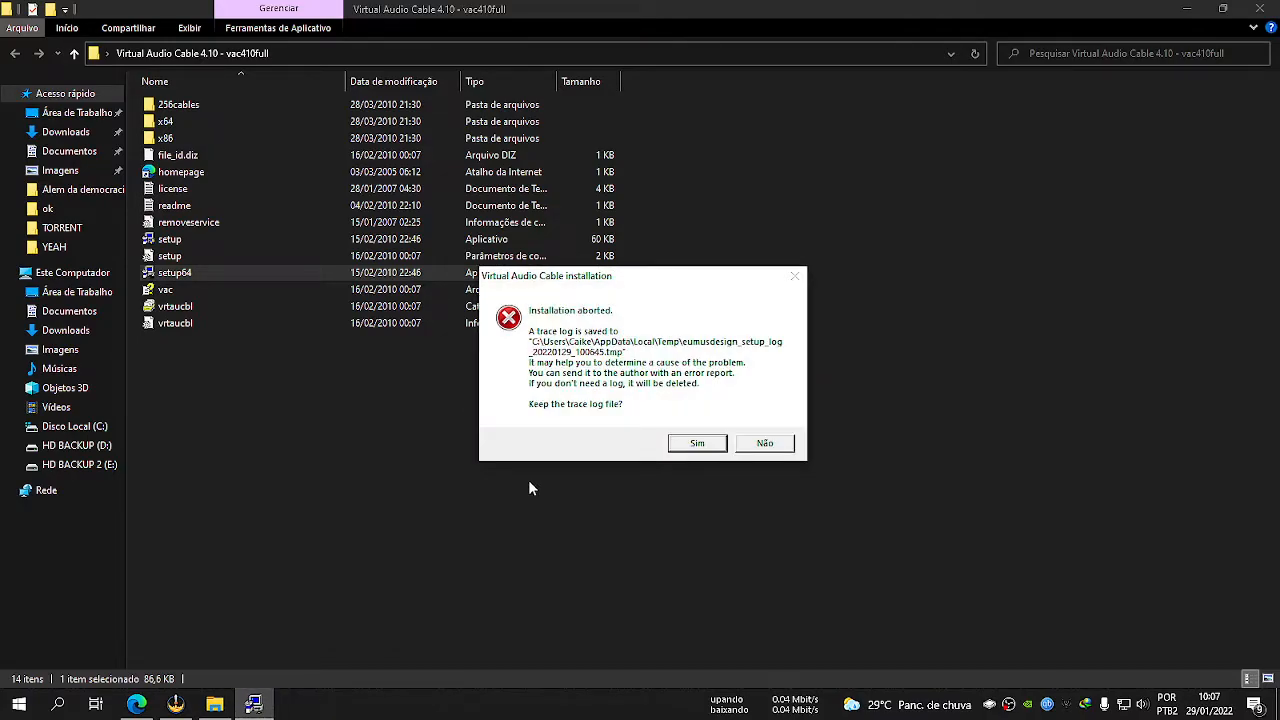
{"action": "left_click", "coordinate": [765, 443]}
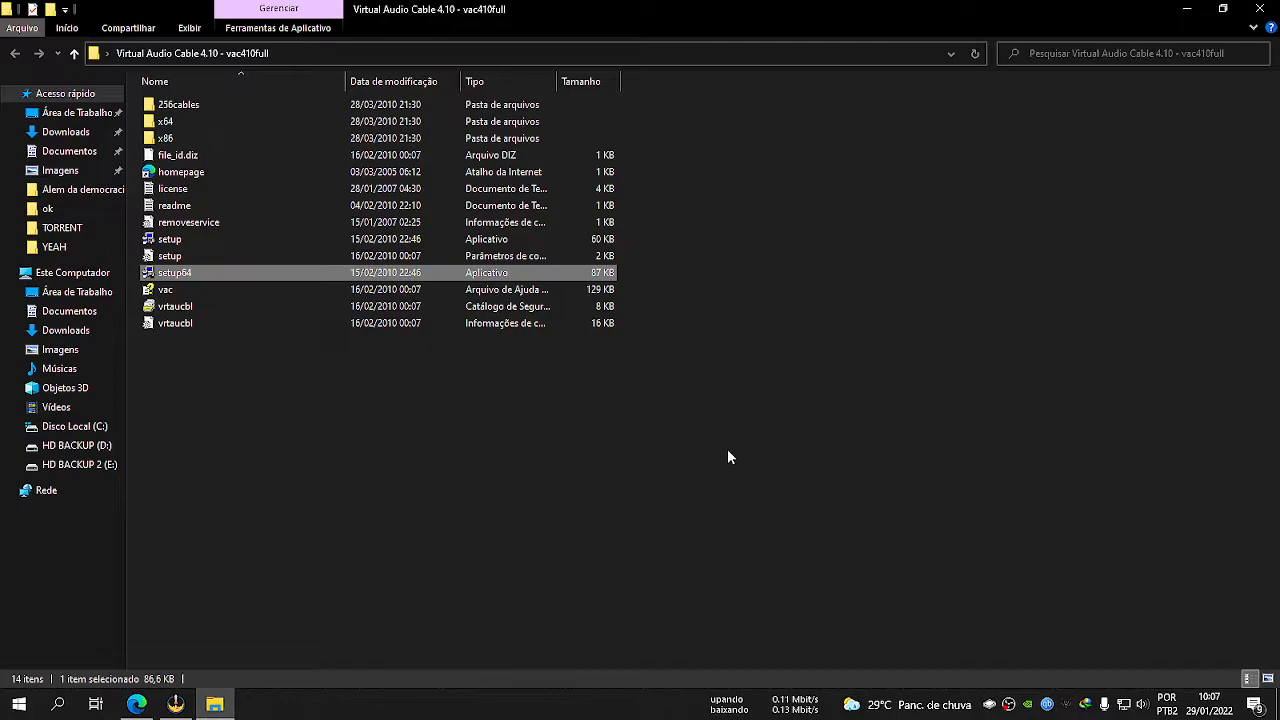
{"action": "left_click", "coordinate": [489, 481]}
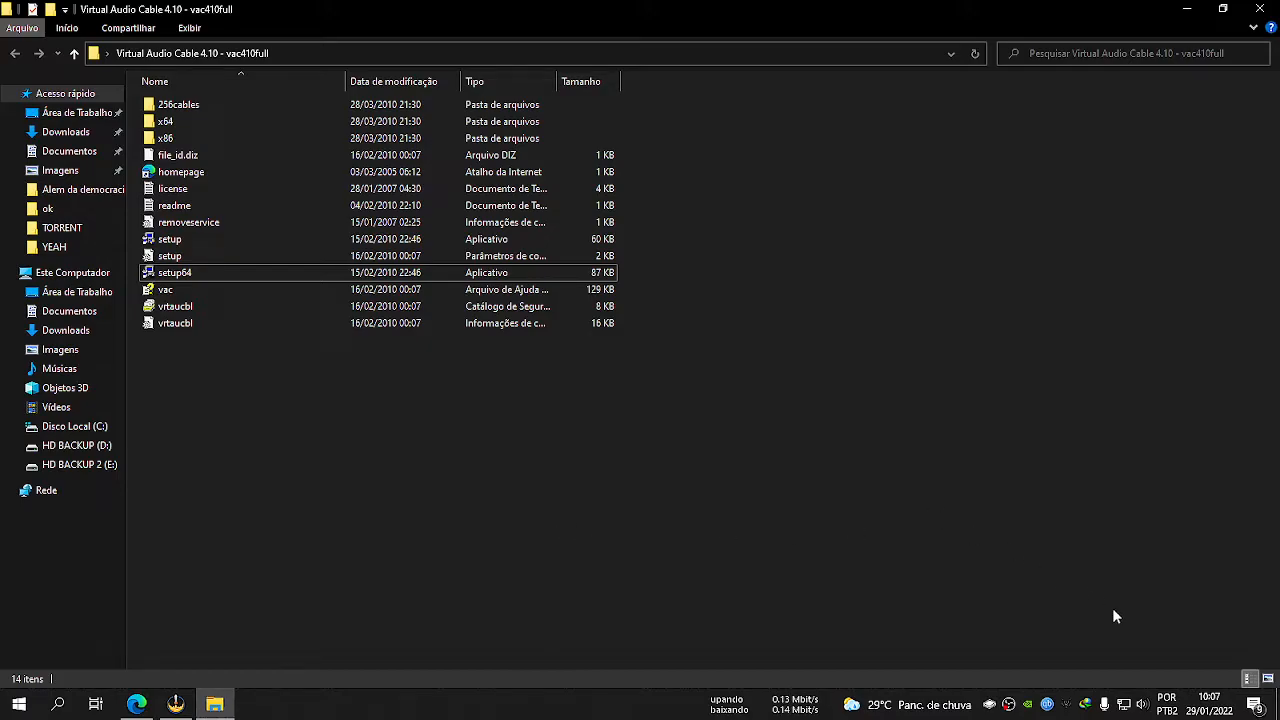
Open the Windows Sound settings and check the playback devices for the Virtual Audio Cable Line 1 entry.
{"action": "right_click", "coordinate": [1143, 706]}
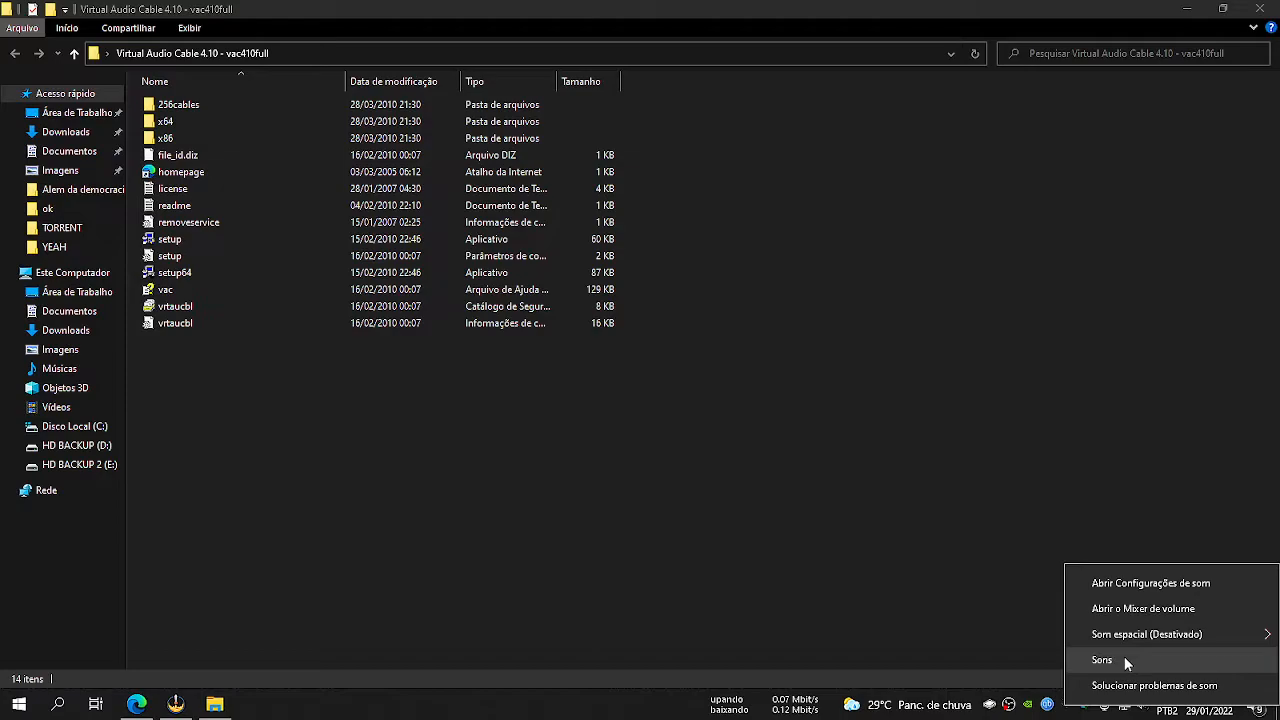
{"action": "left_click", "coordinate": [1124, 660]}
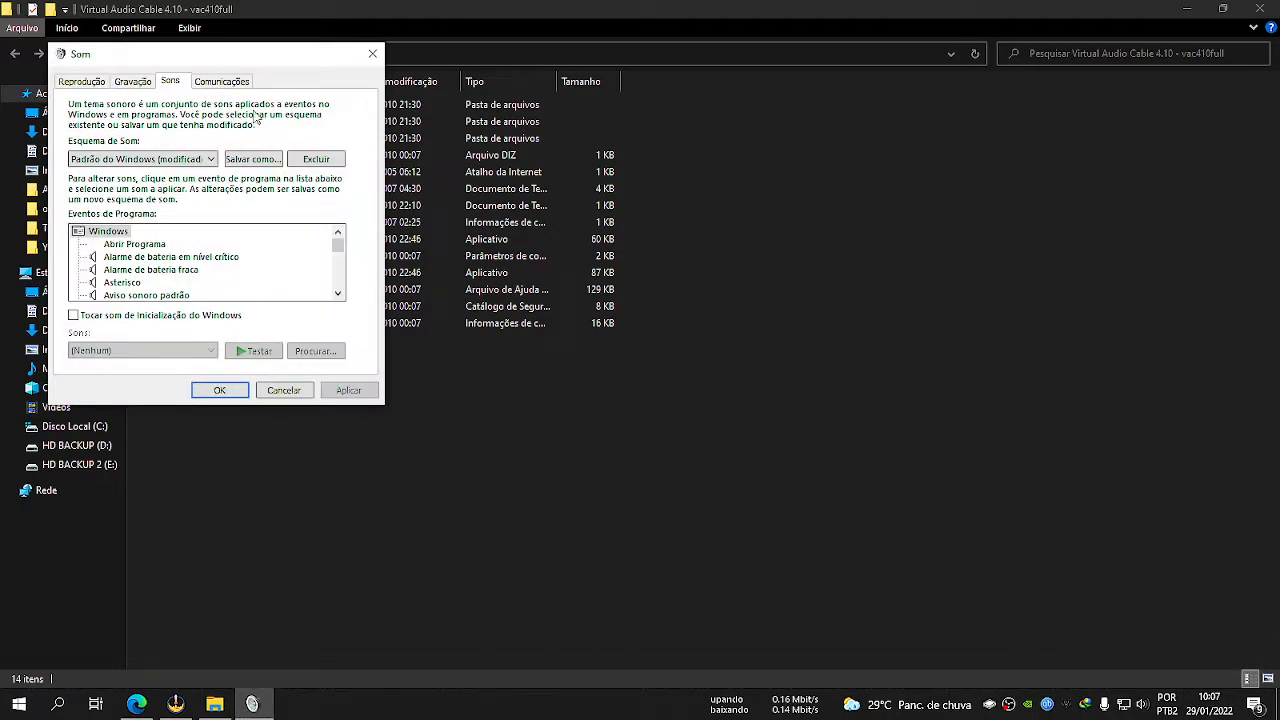
{"action": "left_click_drag", "start_coordinate": [199, 55], "coordinate": [423, 250]}
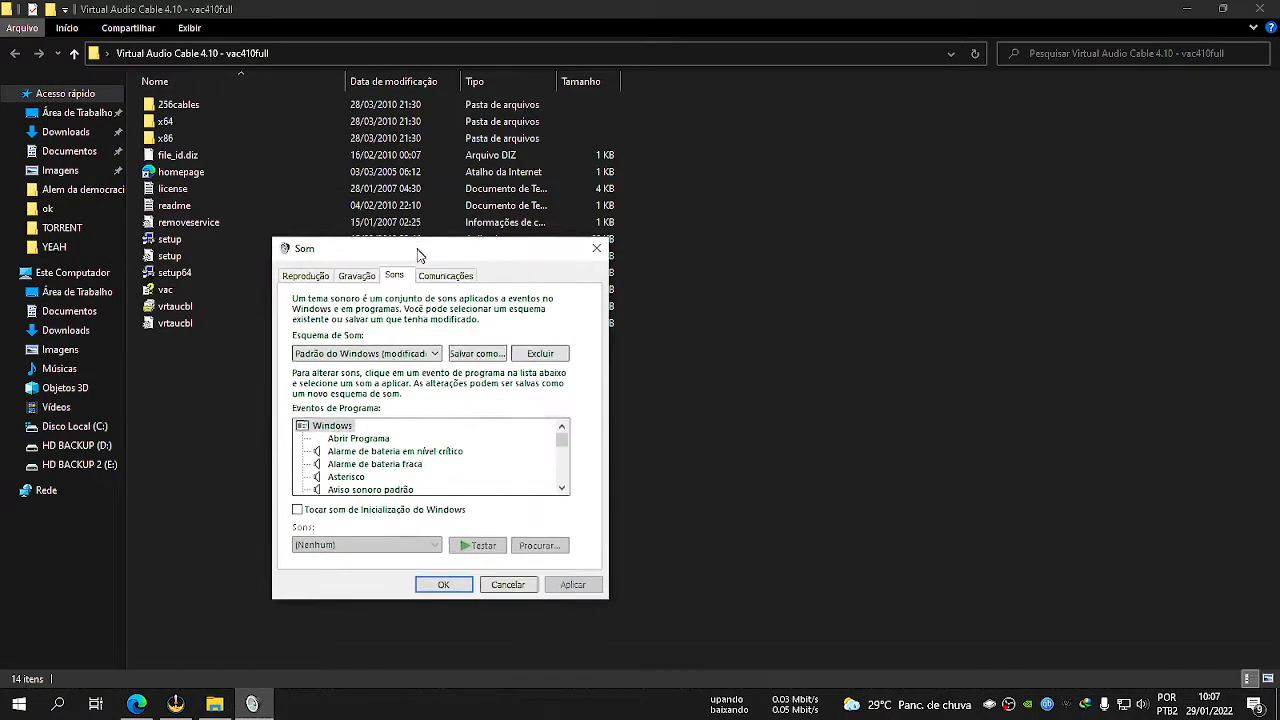
{"action": "left_click", "coordinate": [306, 278]}
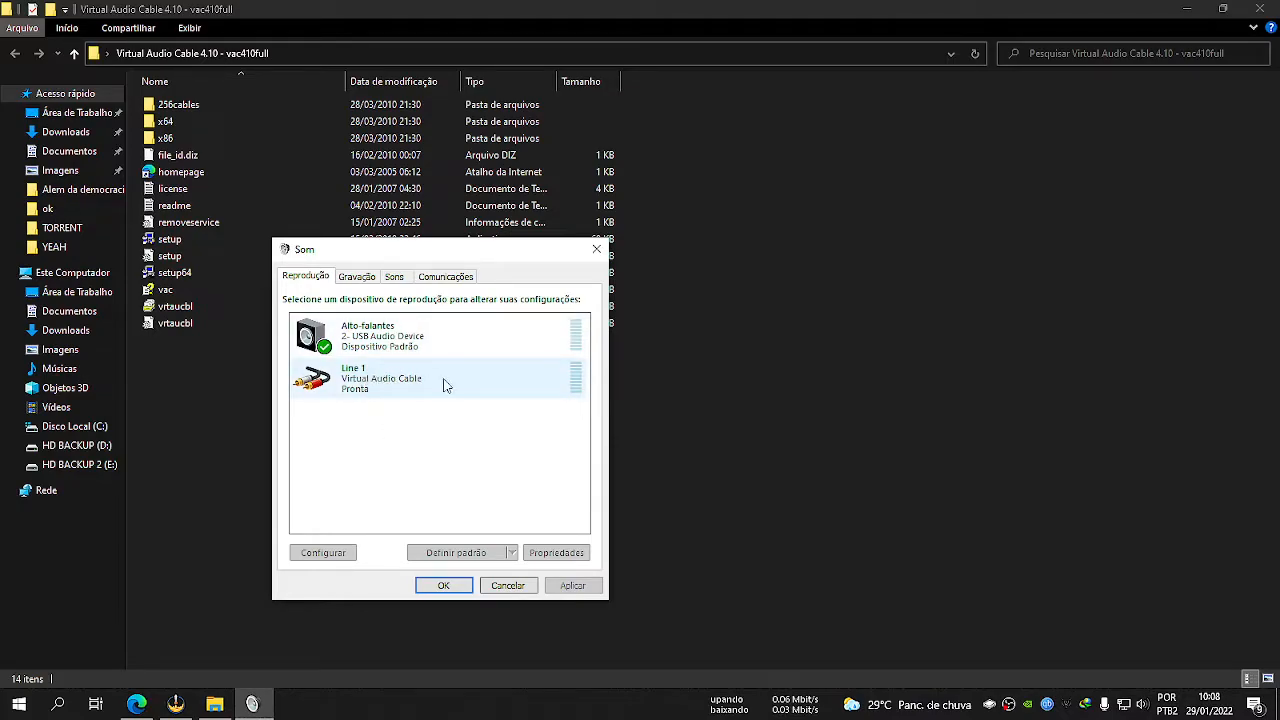
{"action": "left_click", "coordinate": [386, 384]}
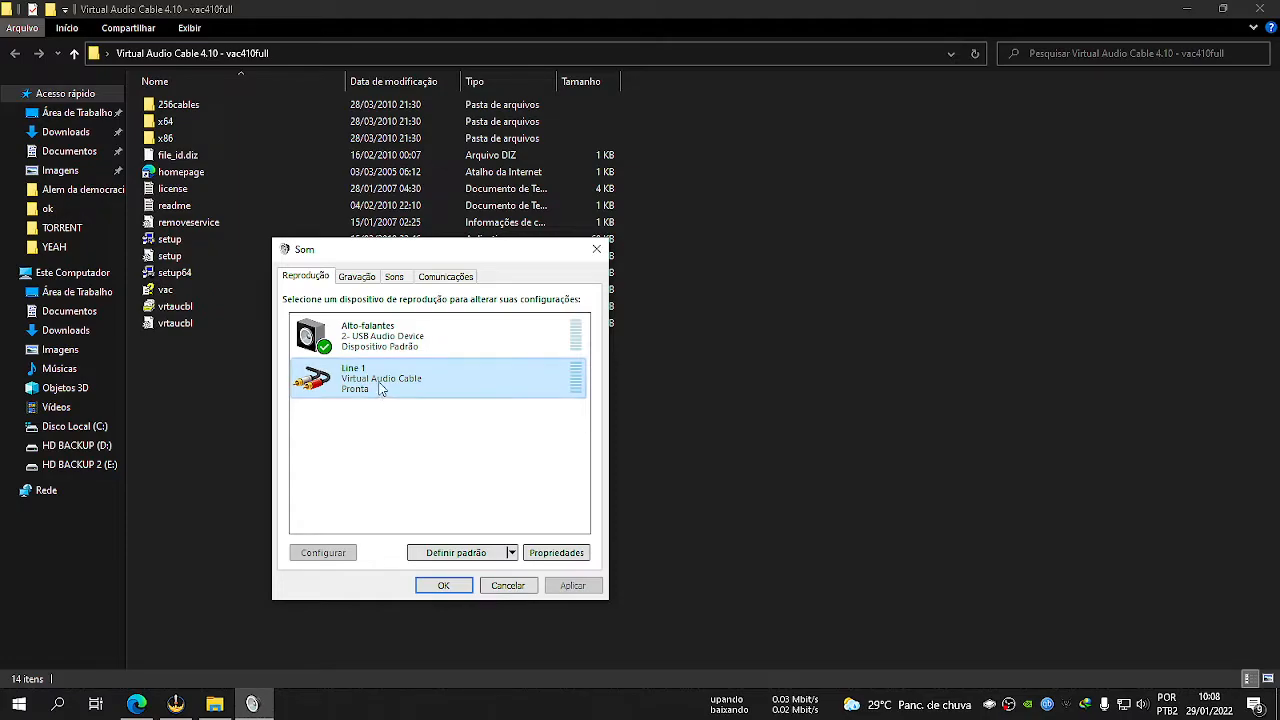
{"action": "left_click", "coordinate": [418, 452]}
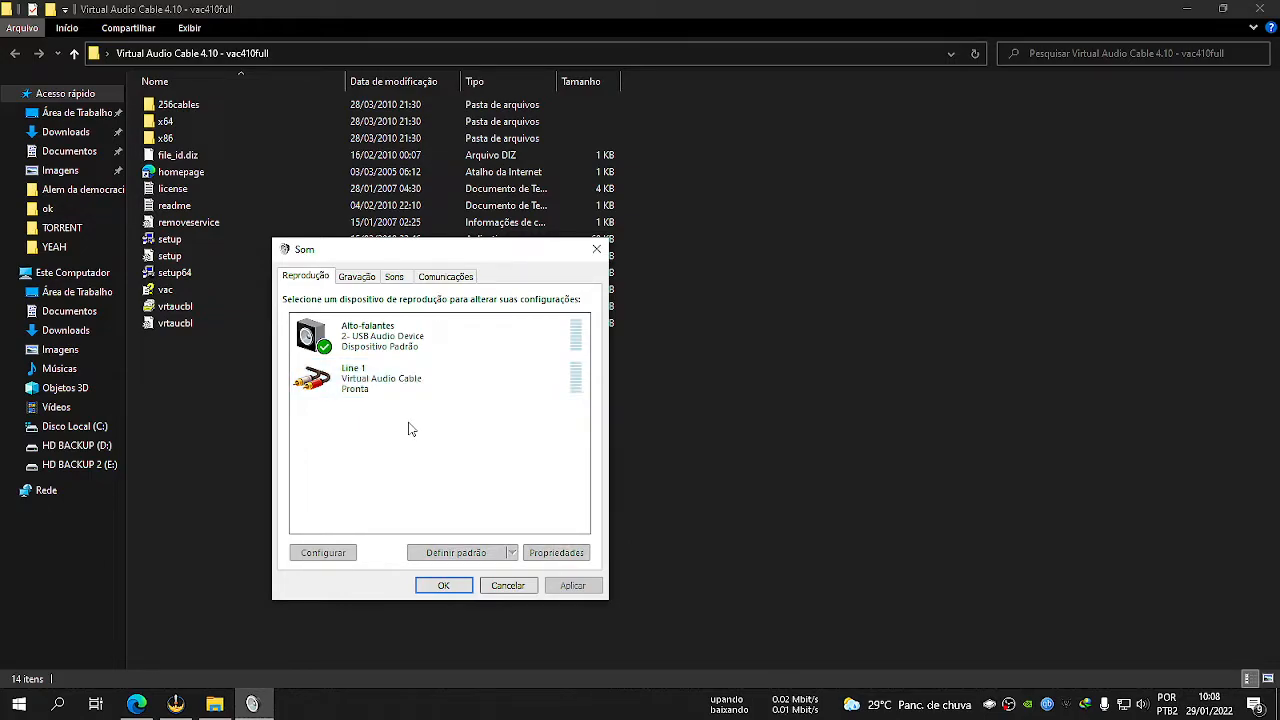
Examine the default format options in the advanced properties of the Line 1 recording device, closing them without saving.
{"action": "left_click", "coordinate": [352, 279]}
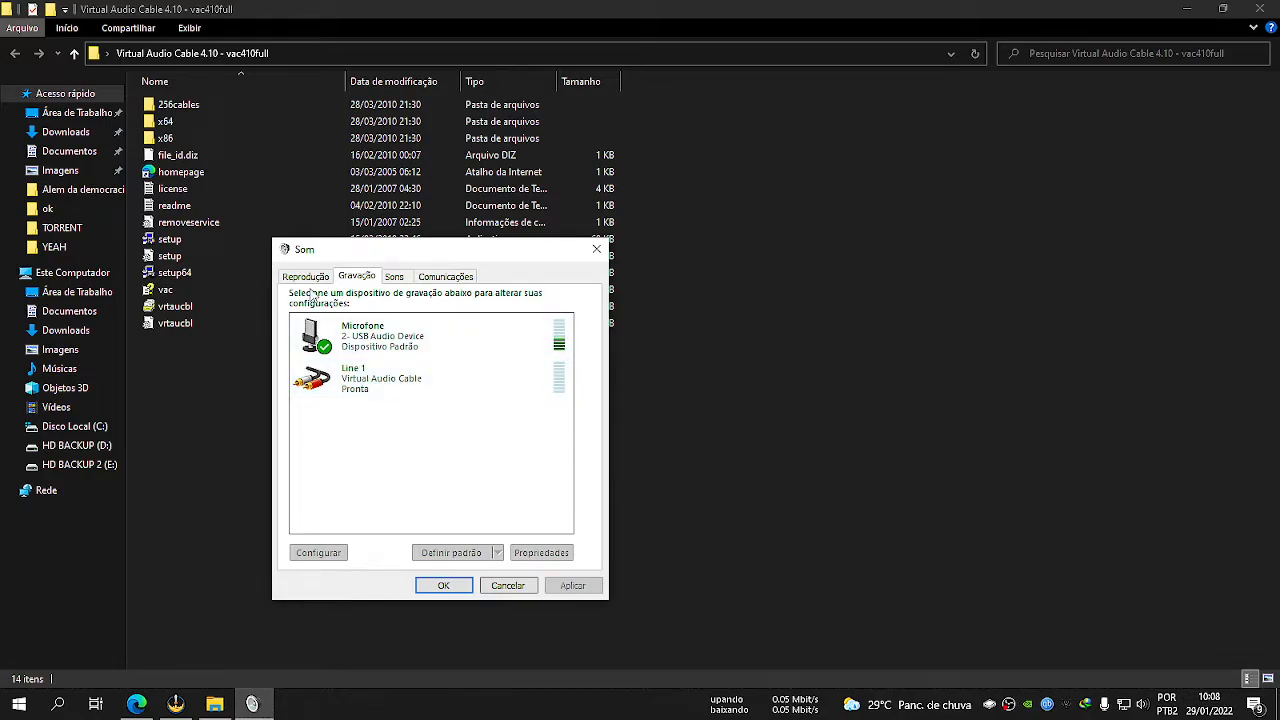
{"action": "double_click", "coordinate": [384, 384]}
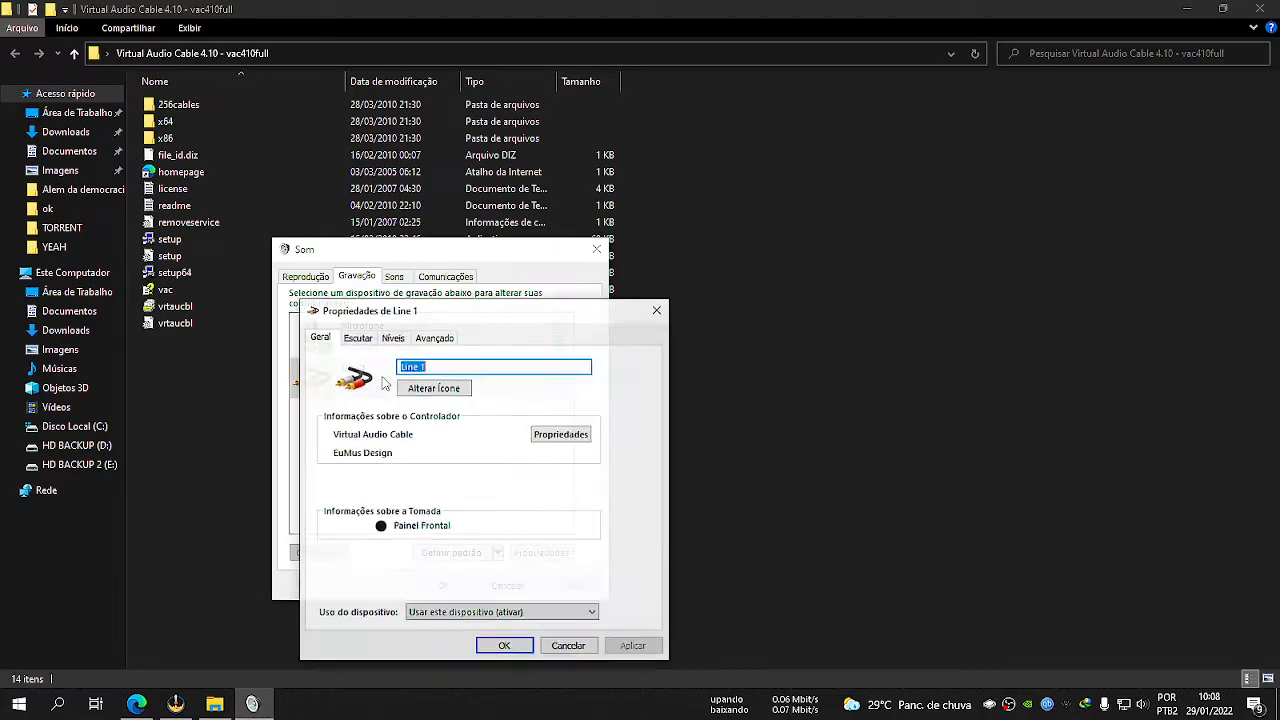
{"action": "left_click", "coordinate": [440, 338]}
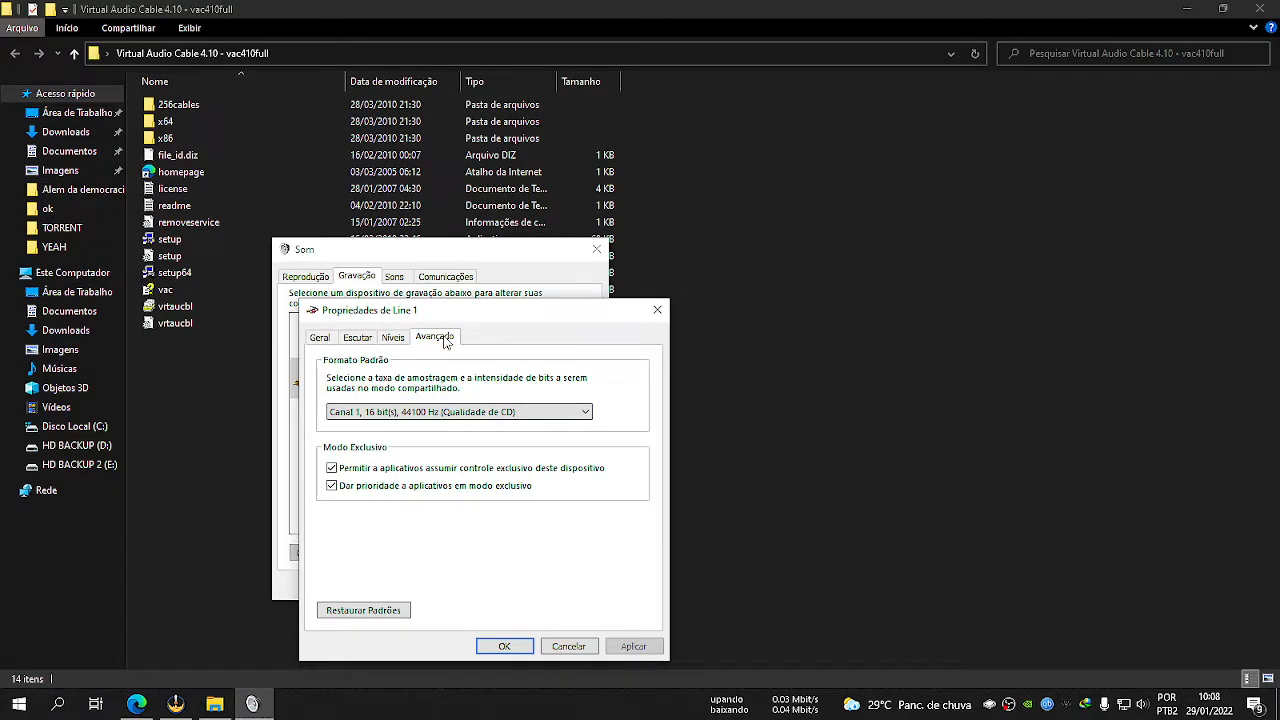
{"action": "left_click", "coordinate": [417, 414]}
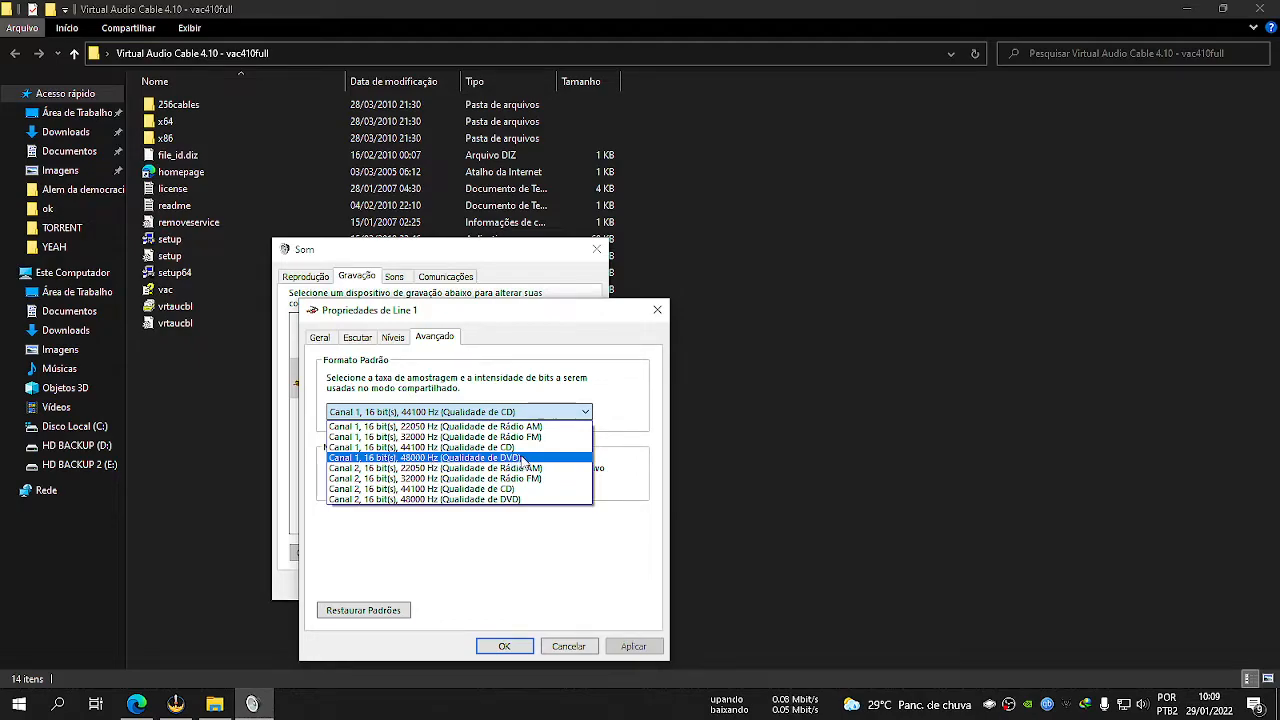
{"action": "left_click", "coordinate": [508, 579]}
{"action": "left_click", "coordinate": [568, 646]}
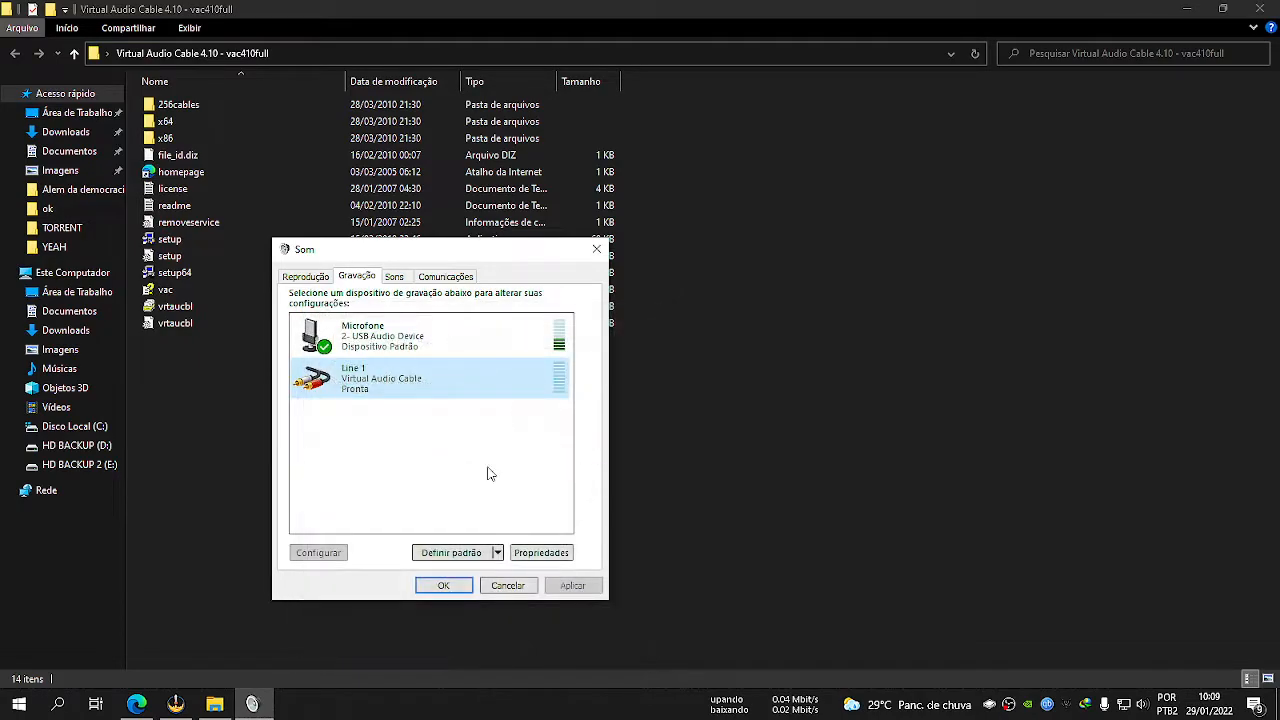
Set the Microphone recording device's default format to 1 channel, 16 bit, 44100 Hz (CD quality) and save its properties.
{"action": "double_click", "coordinate": [370, 338]}
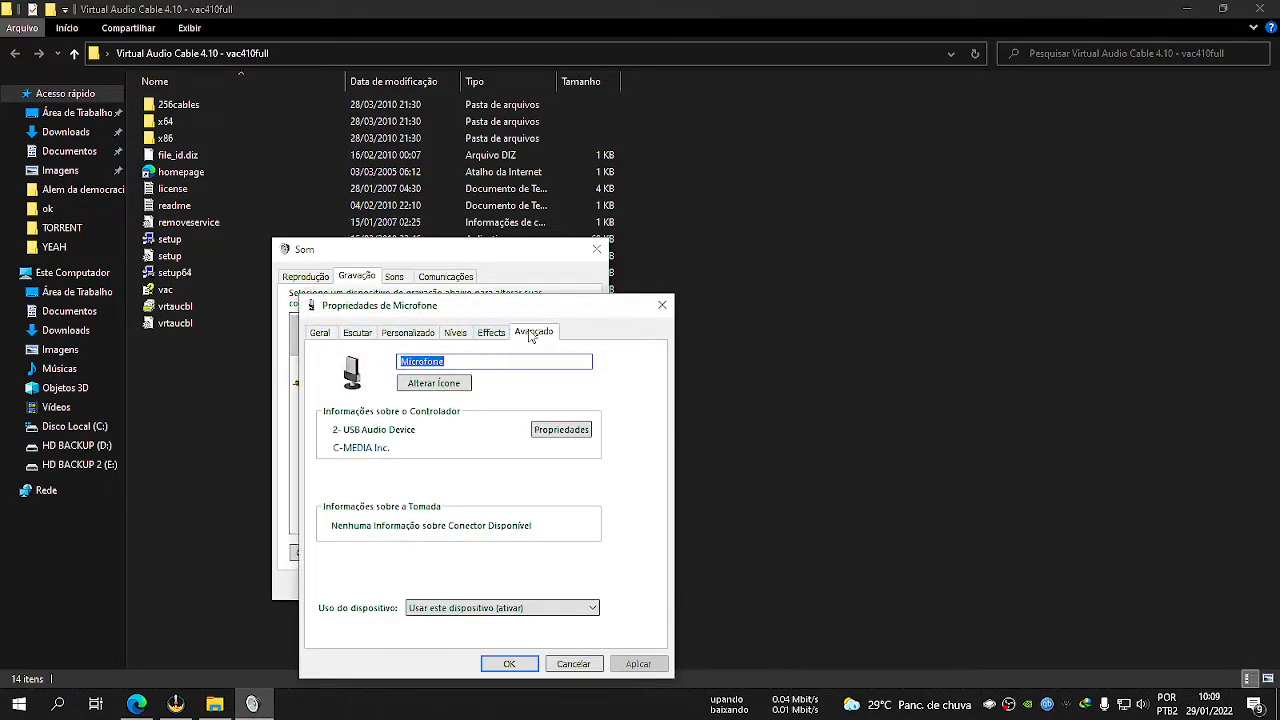
{"action": "left_click", "coordinate": [533, 332]}
{"action": "left_click", "coordinate": [432, 408]}
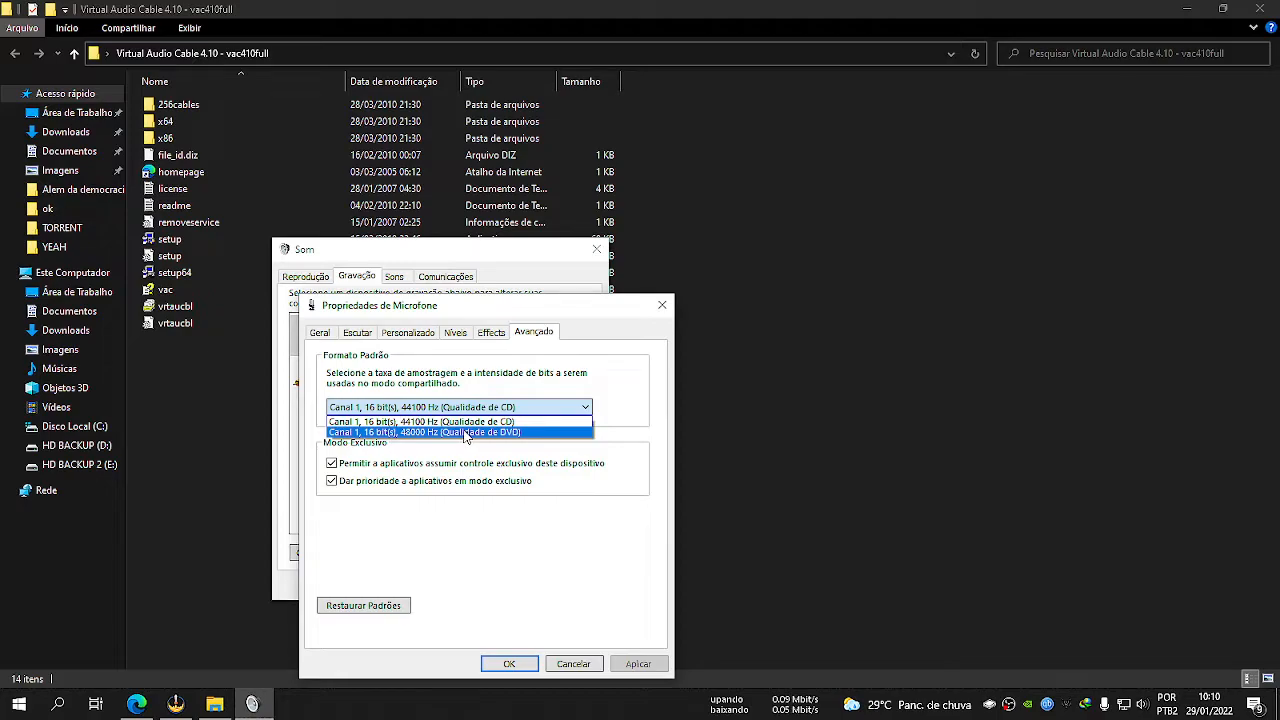
{"action": "left_click", "coordinate": [445, 421]}
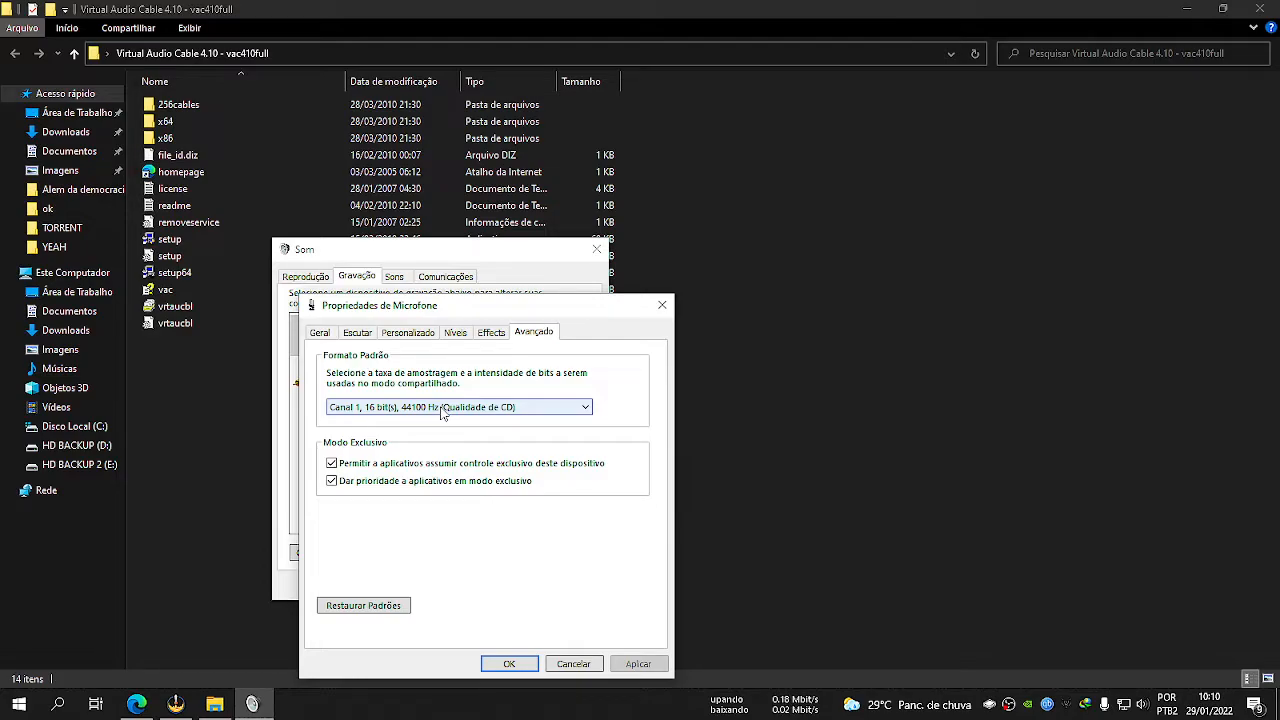
{"action": "left_click", "coordinate": [446, 416]}
{"action": "left_click", "coordinate": [450, 418]}
{"action": "left_click", "coordinate": [448, 416]}
{"action": "left_click", "coordinate": [446, 412]}
{"action": "left_click", "coordinate": [508, 664]}
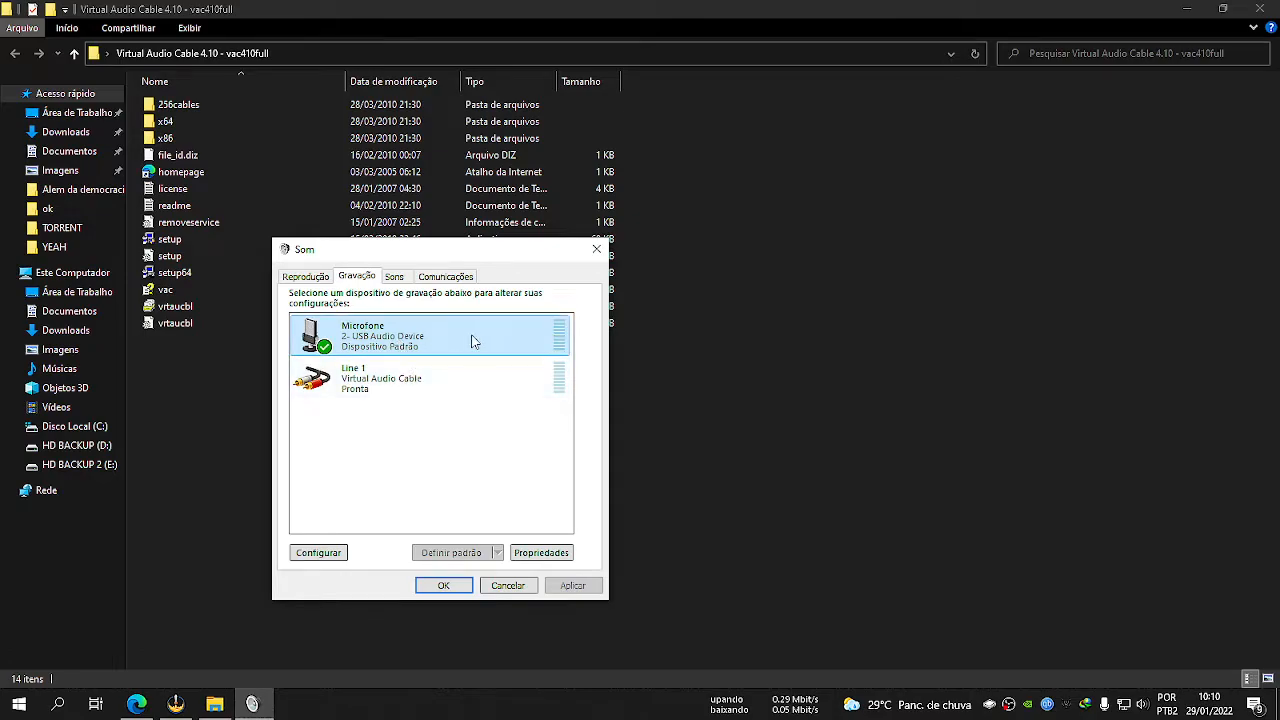
Set the Line 1 recording device's default format to 1 channel, 16 bit, 44100 Hz (CD quality) and save its properties.
{"action": "double_click", "coordinate": [390, 375]}
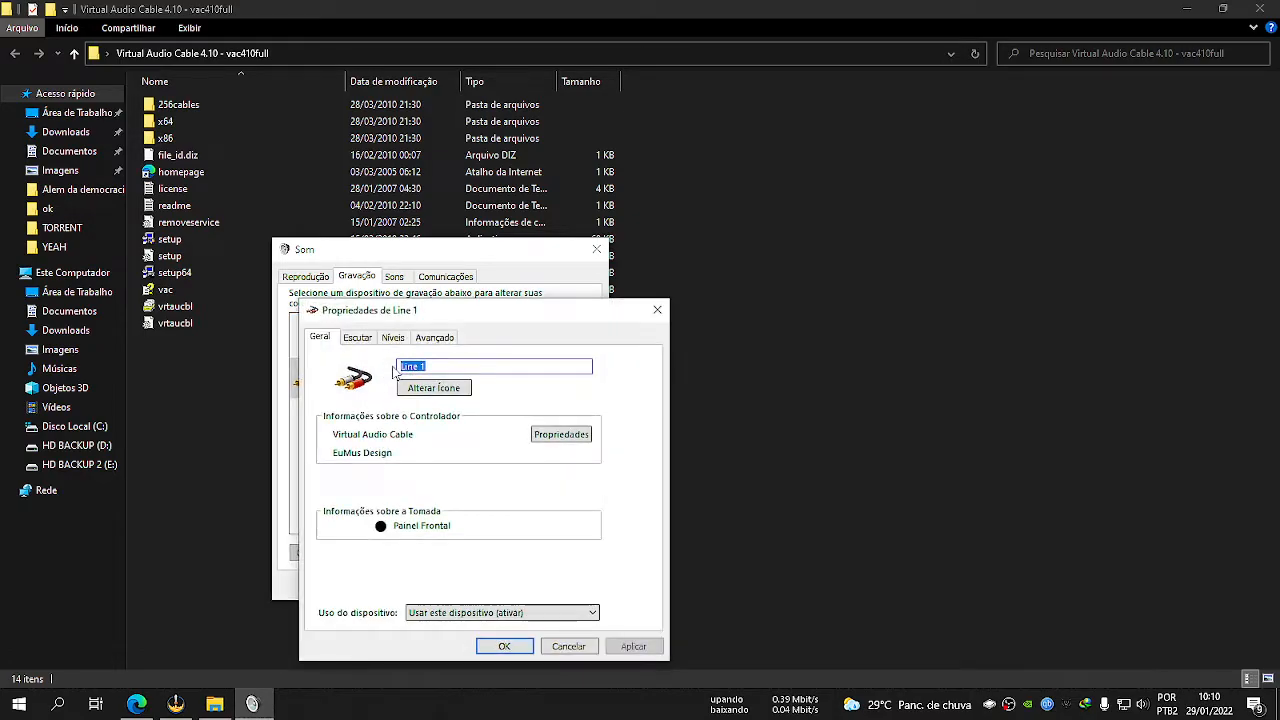
{"action": "left_click", "coordinate": [434, 337]}
{"action": "left_click", "coordinate": [430, 412]}
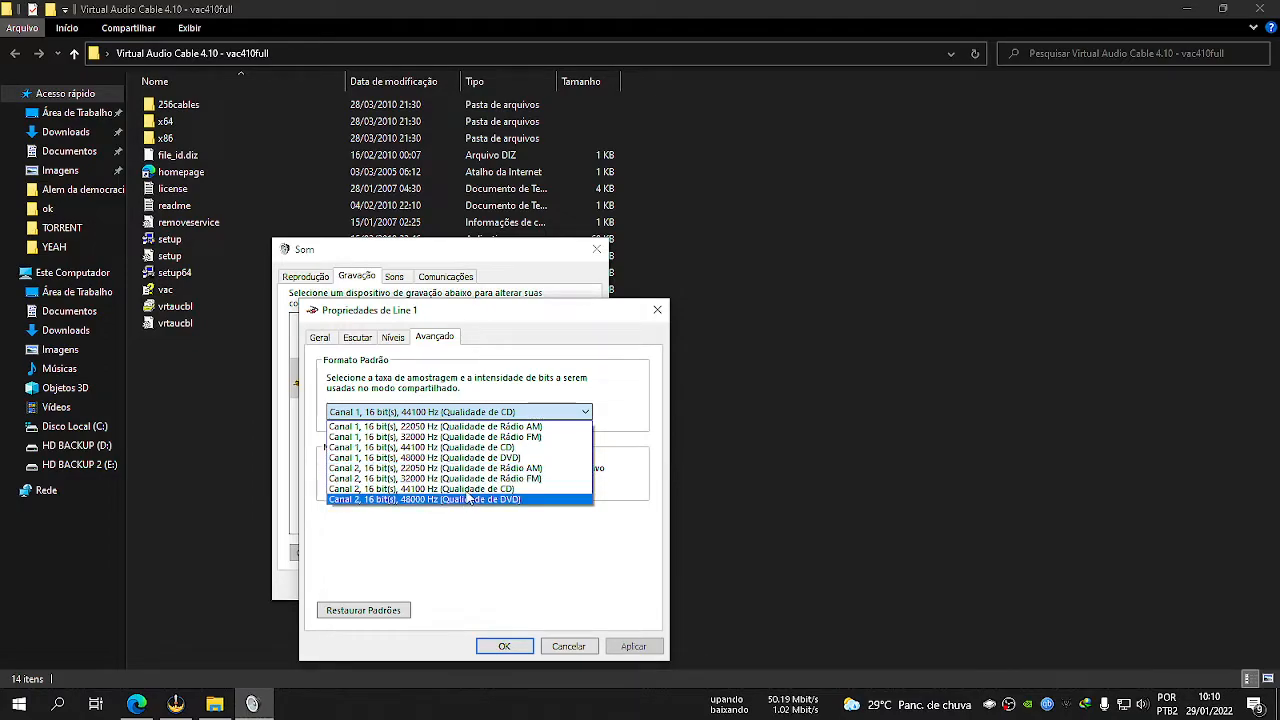
{"action": "left_click", "coordinate": [430, 449]}
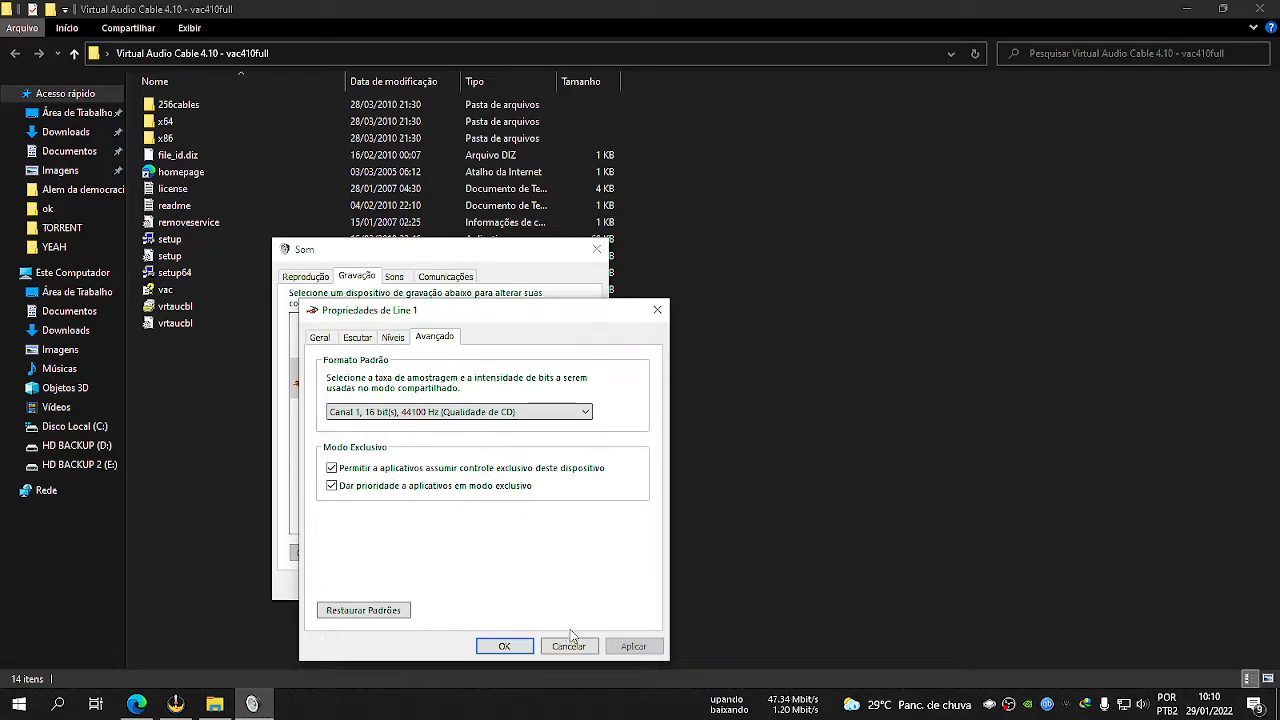
{"action": "left_click", "coordinate": [520, 650]}
Set the Alto-falantes playback device's default format to 16 bit, 44100 Hz (CD quality), play the test sound and save.
{"action": "left_click", "coordinate": [305, 276]}
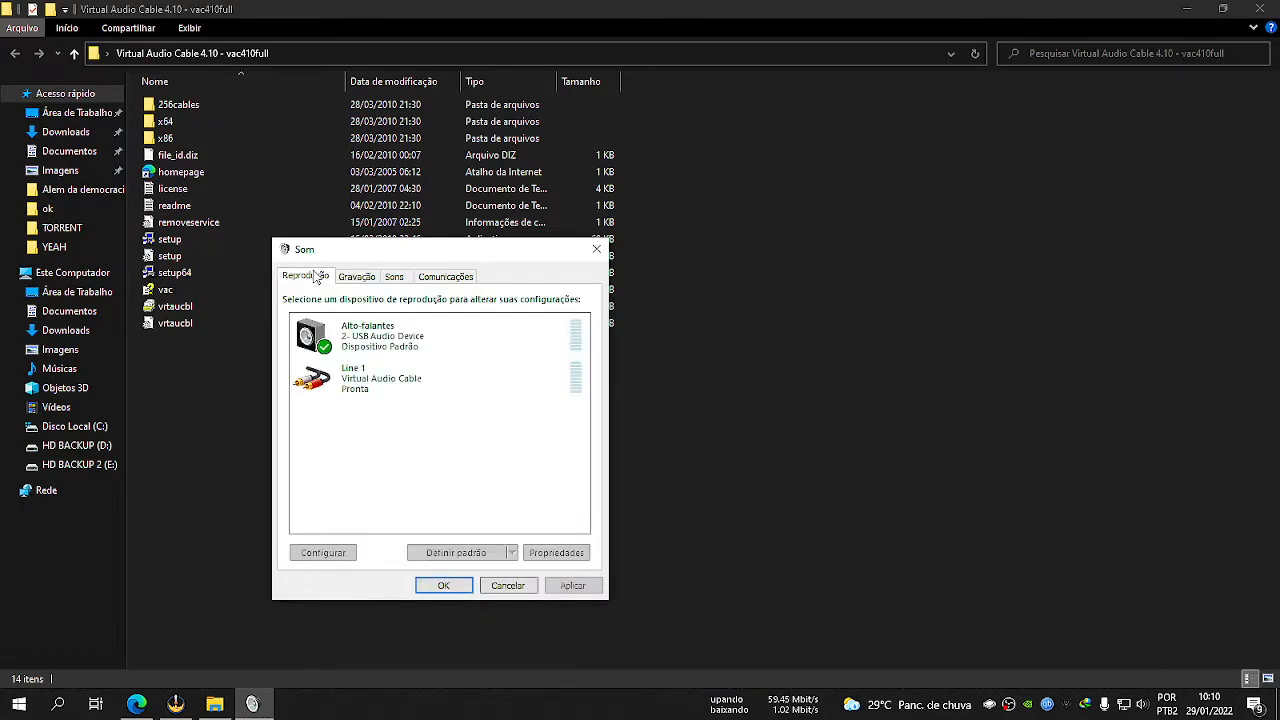
{"action": "double_click", "coordinate": [388, 345]}
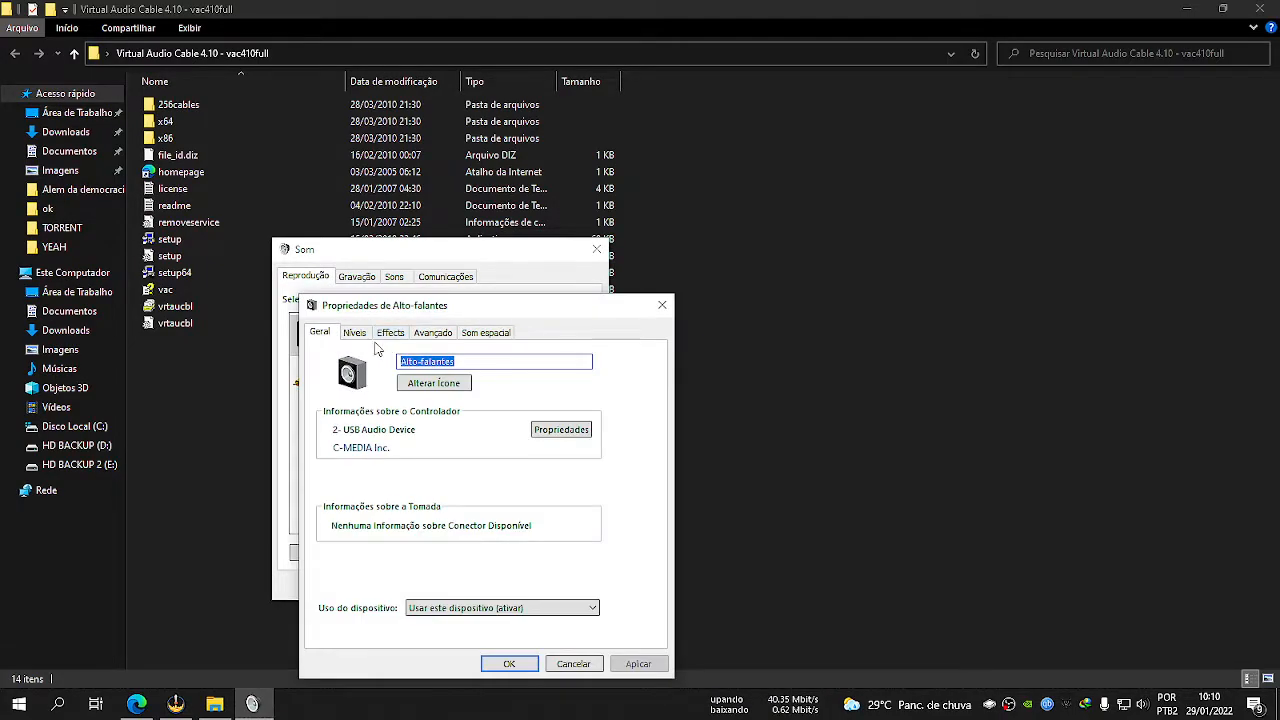
{"action": "left_click", "coordinate": [434, 333]}
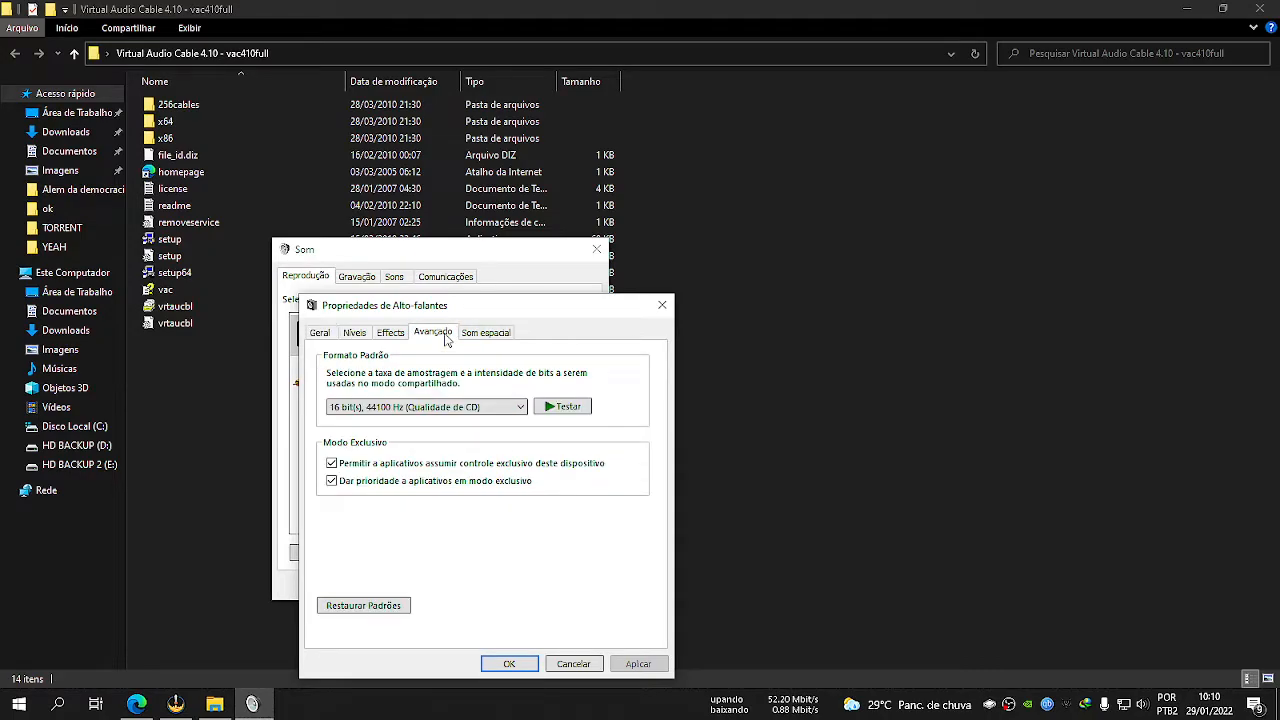
{"action": "left_click", "coordinate": [405, 386]}
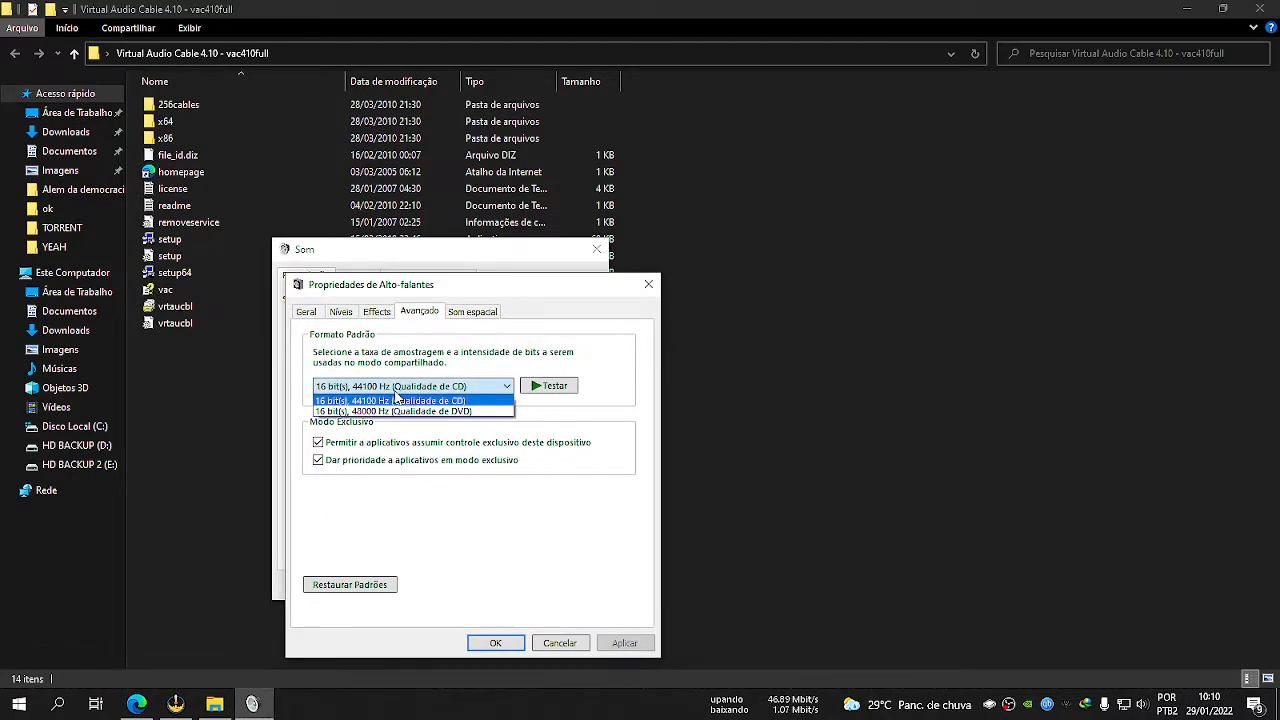
{"action": "left_click", "coordinate": [386, 401]}
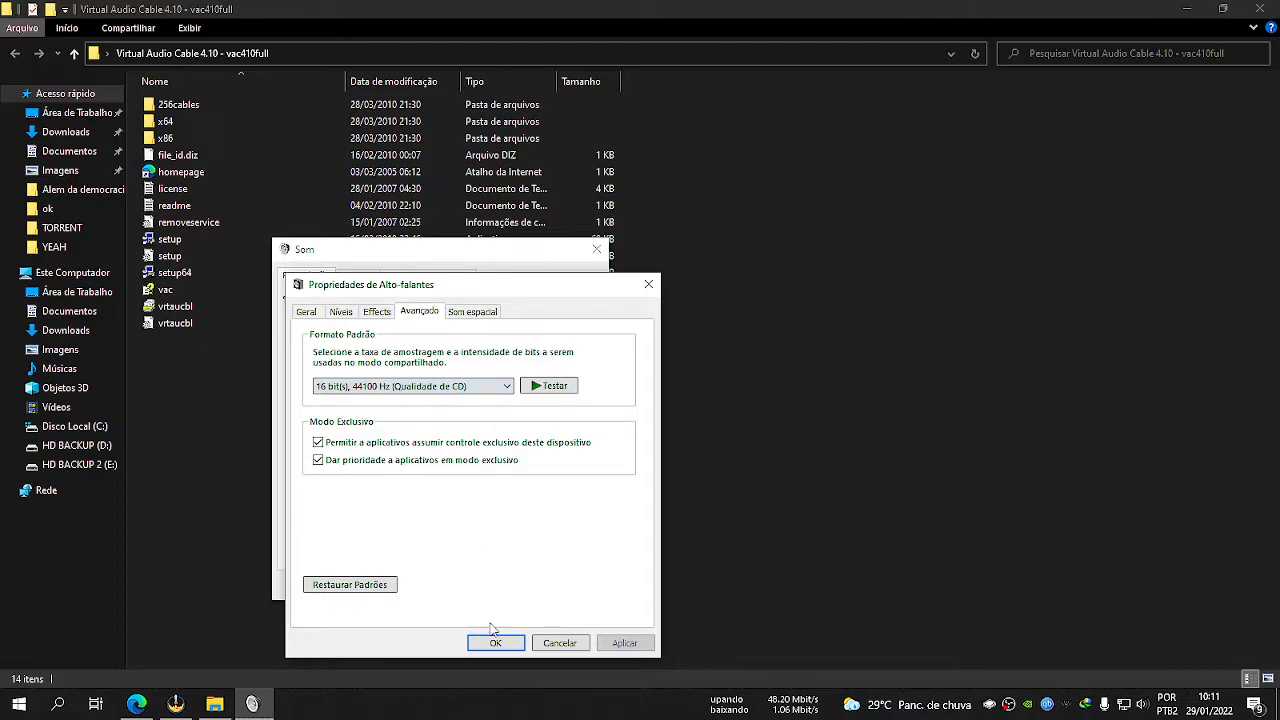
{"action": "left_click", "coordinate": [561, 388]}
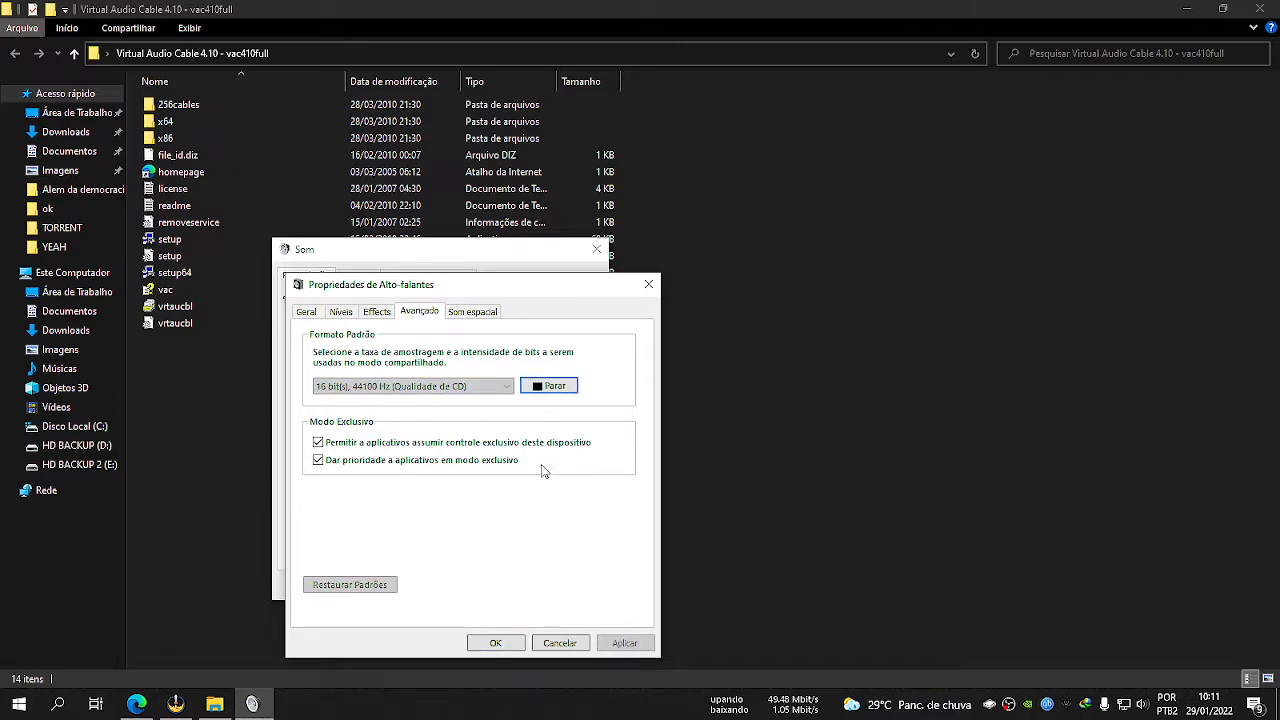
{"action": "left_click", "coordinate": [510, 643]}
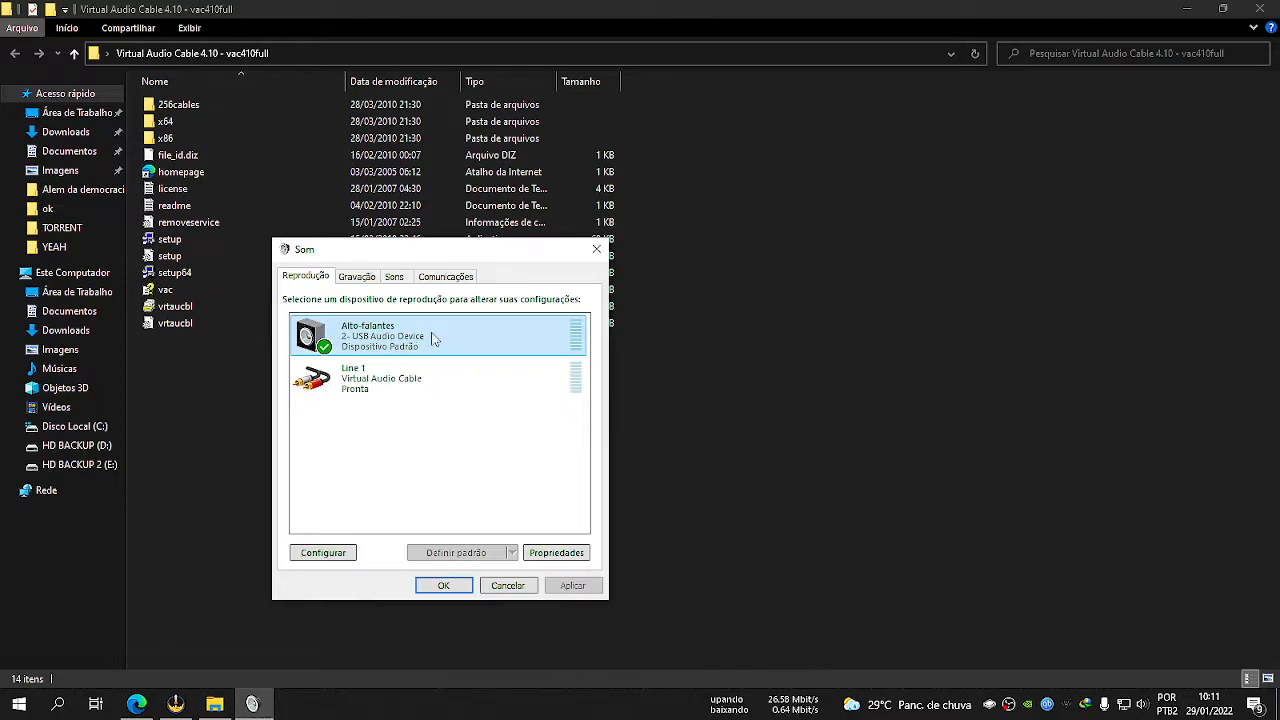
Check the Alto-falantes spatial sound and advanced properties, and play the test sound while watching the playback device's level meter.
{"action": "double_click", "coordinate": [445, 340]}
{"action": "left_click", "coordinate": [500, 333]}
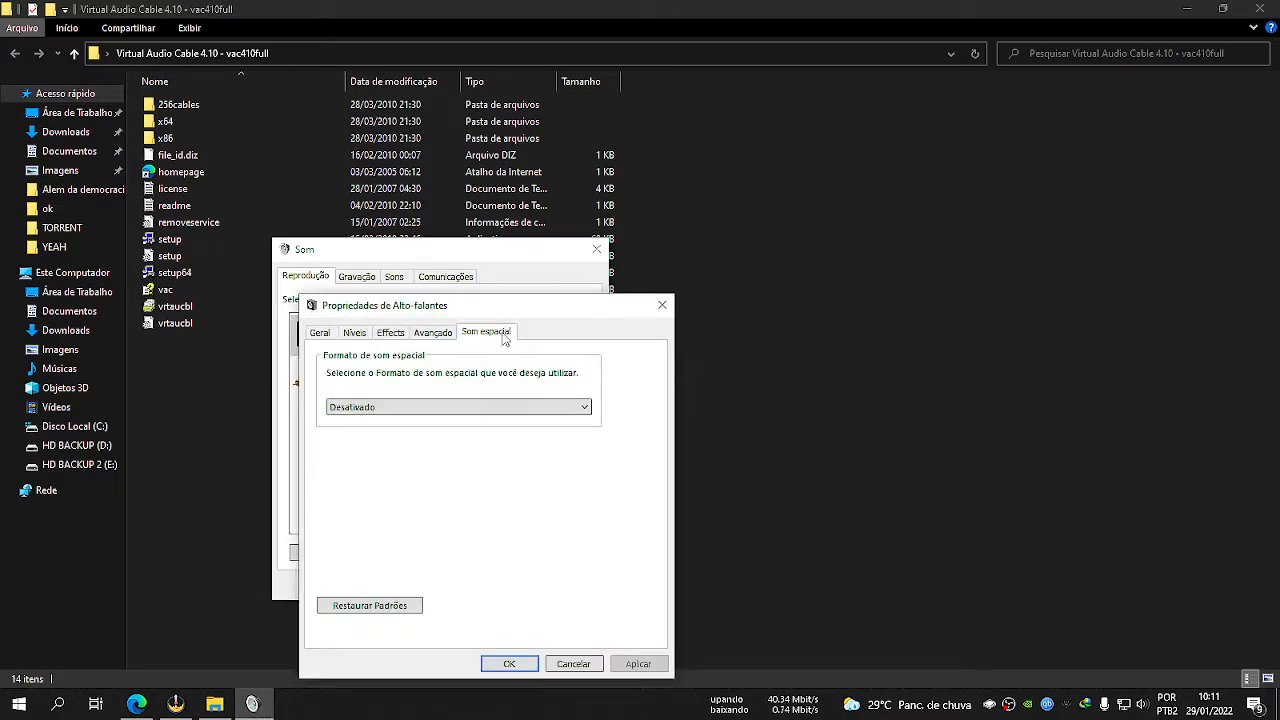
{"action": "left_click", "coordinate": [438, 333]}
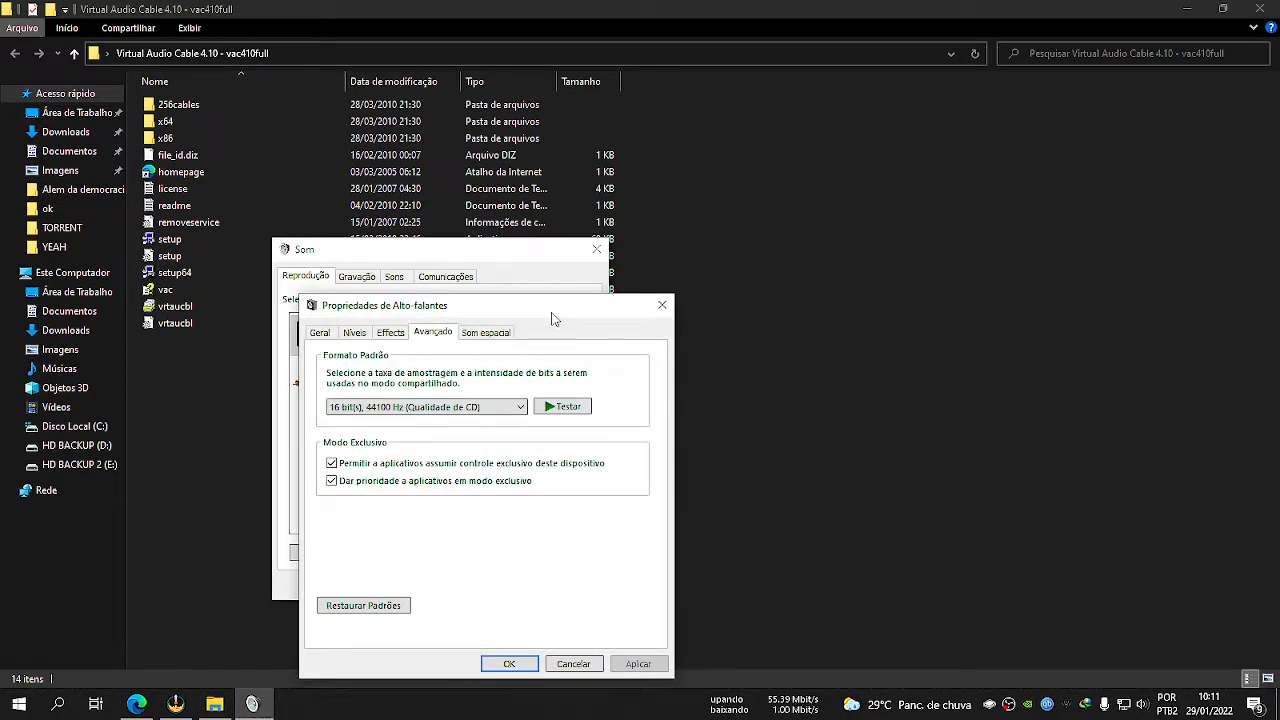
{"action": "left_click_drag", "start_coordinate": [553, 310], "coordinate": [546, 471]}
{"action": "left_click", "coordinate": [565, 574]}
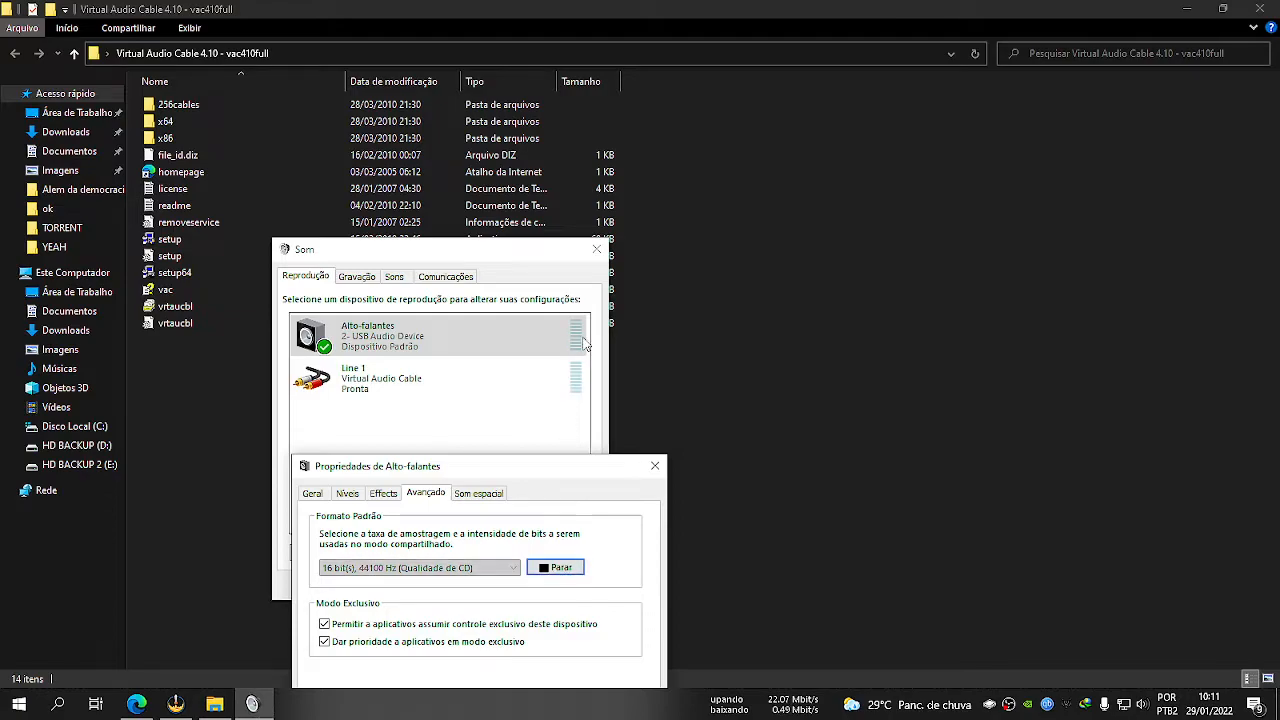
{"action": "left_click", "coordinate": [655, 466]}
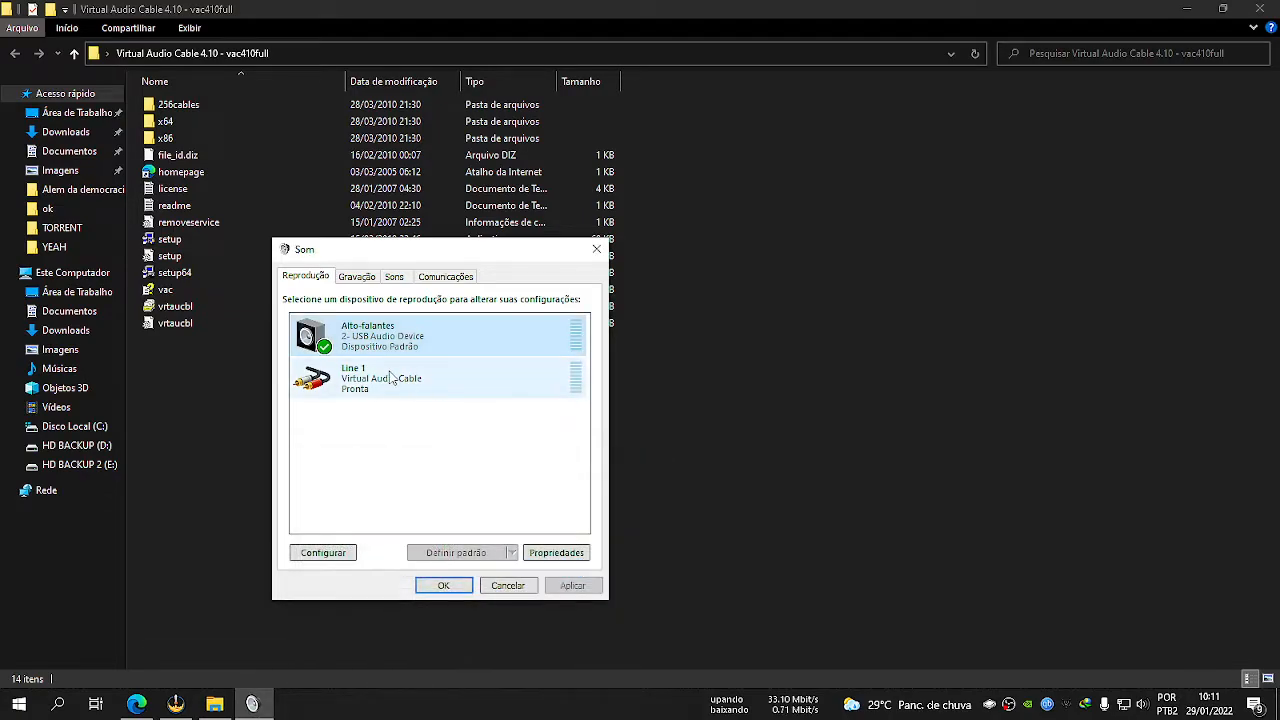
Set the Line 1 playback device's default format to 1 channel, 16 bit, 44100 Hz (CD quality) and close the Sound settings.
{"action": "double_click", "coordinate": [380, 381]}
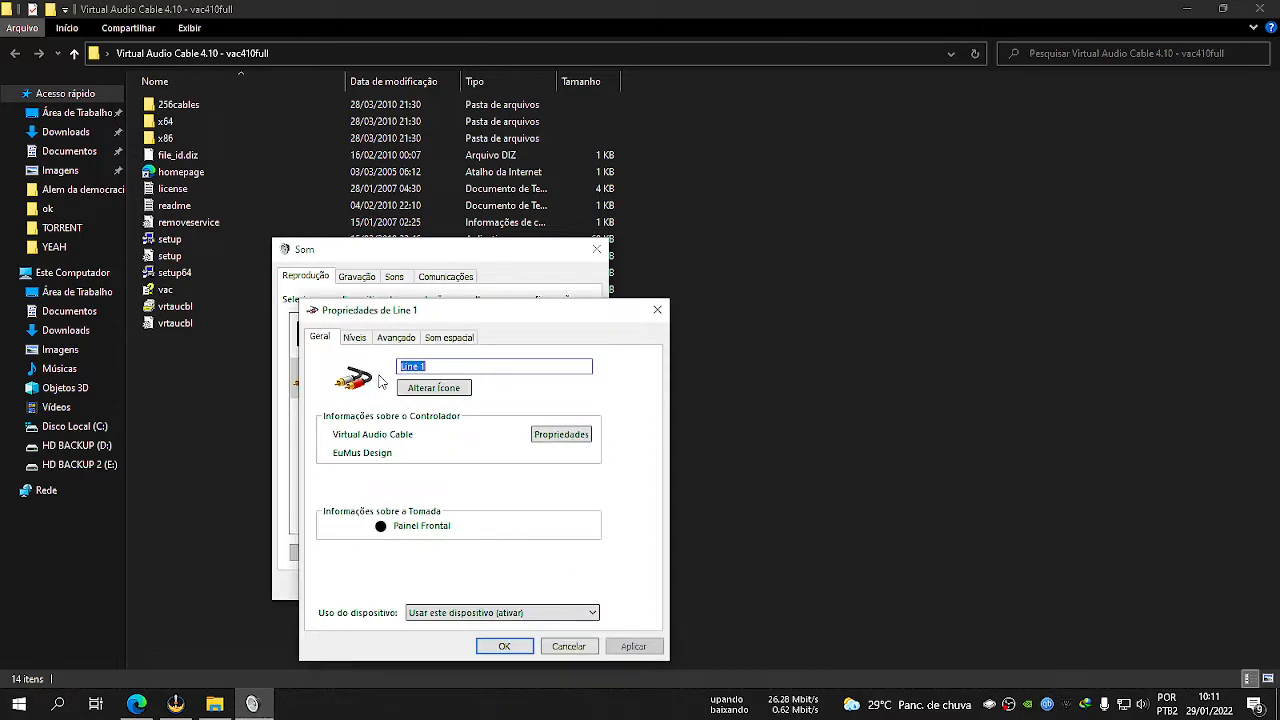
{"action": "left_click", "coordinate": [407, 343]}
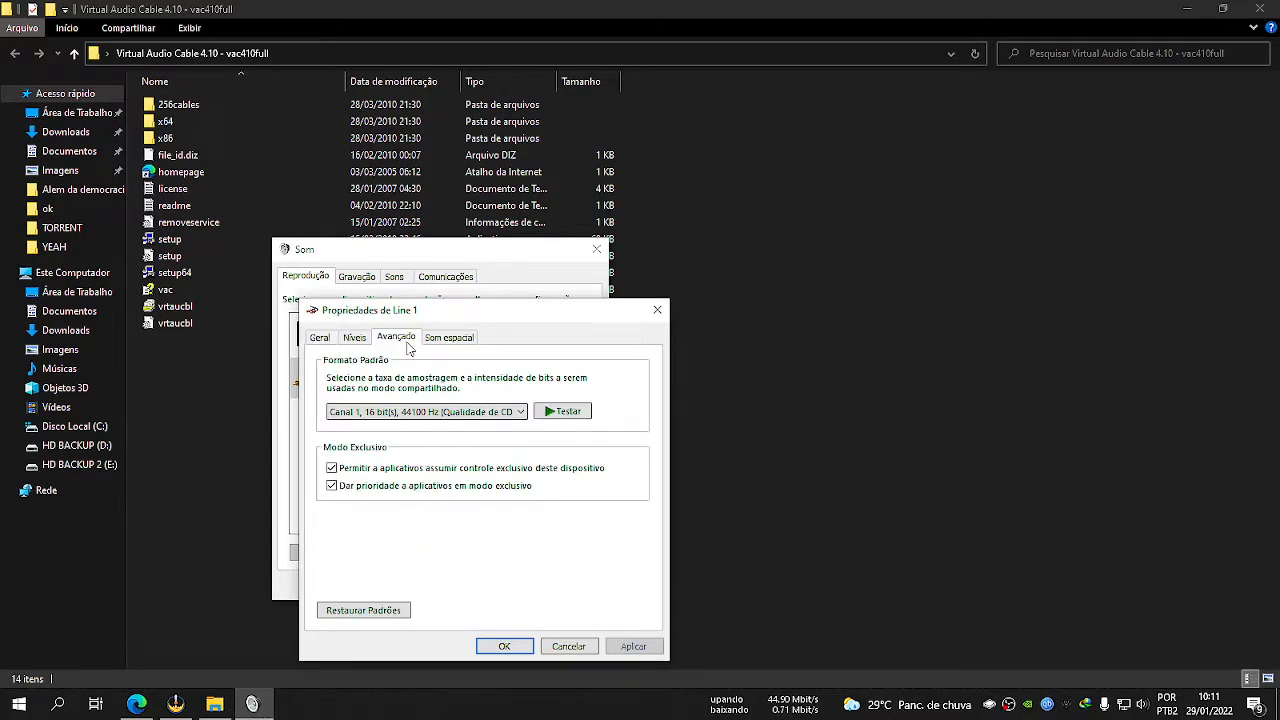
{"action": "left_click", "coordinate": [478, 412]}
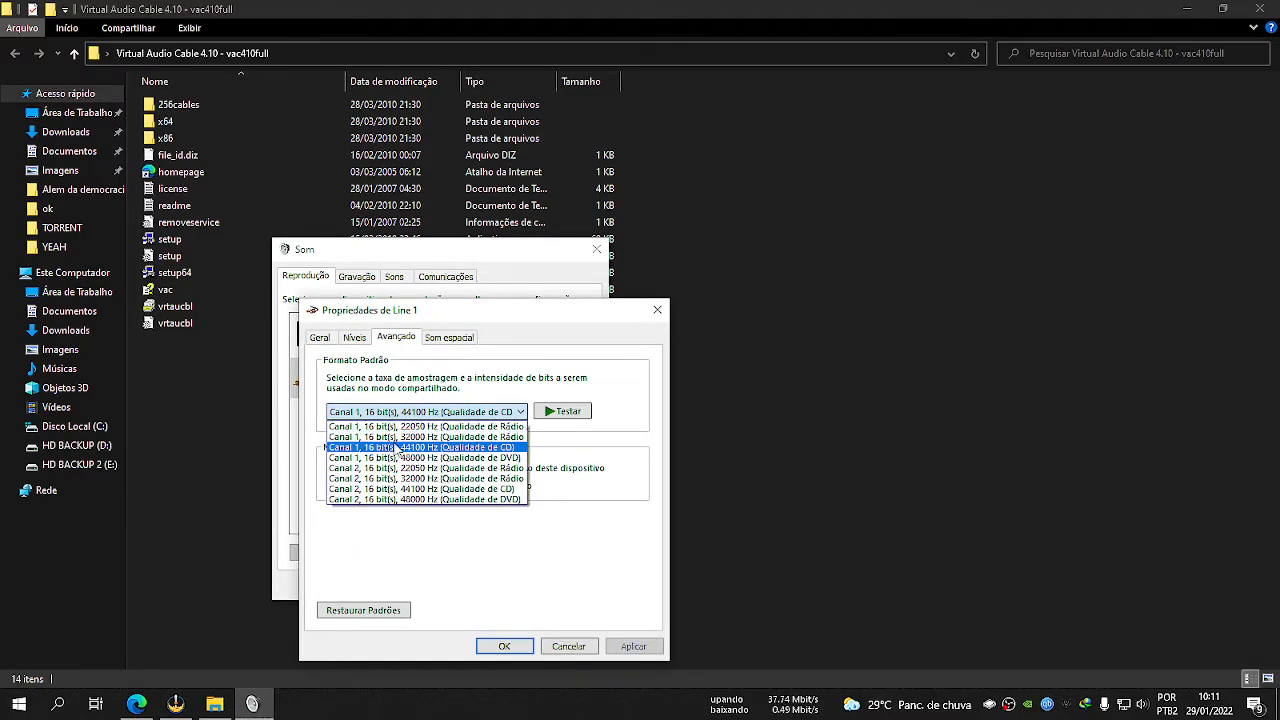
{"action": "left_click", "coordinate": [400, 447]}
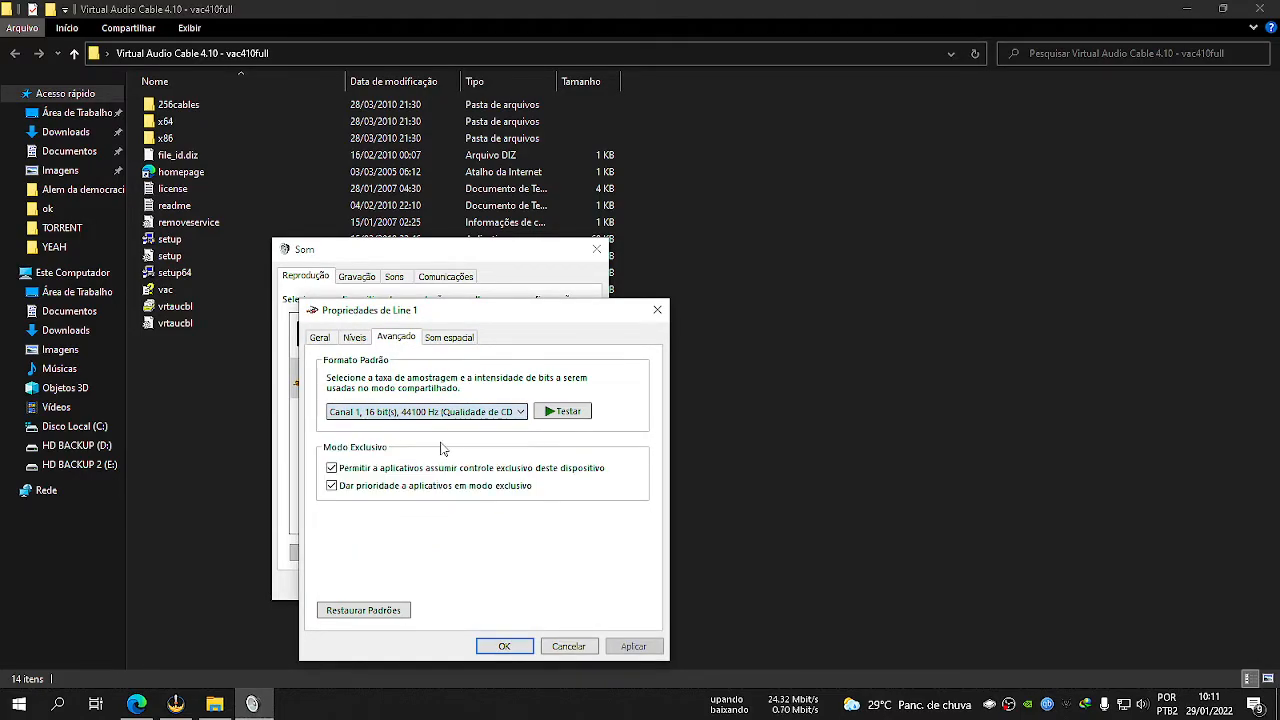
{"action": "left_click", "coordinate": [519, 649]}
{"action": "left_click", "coordinate": [436, 585]}
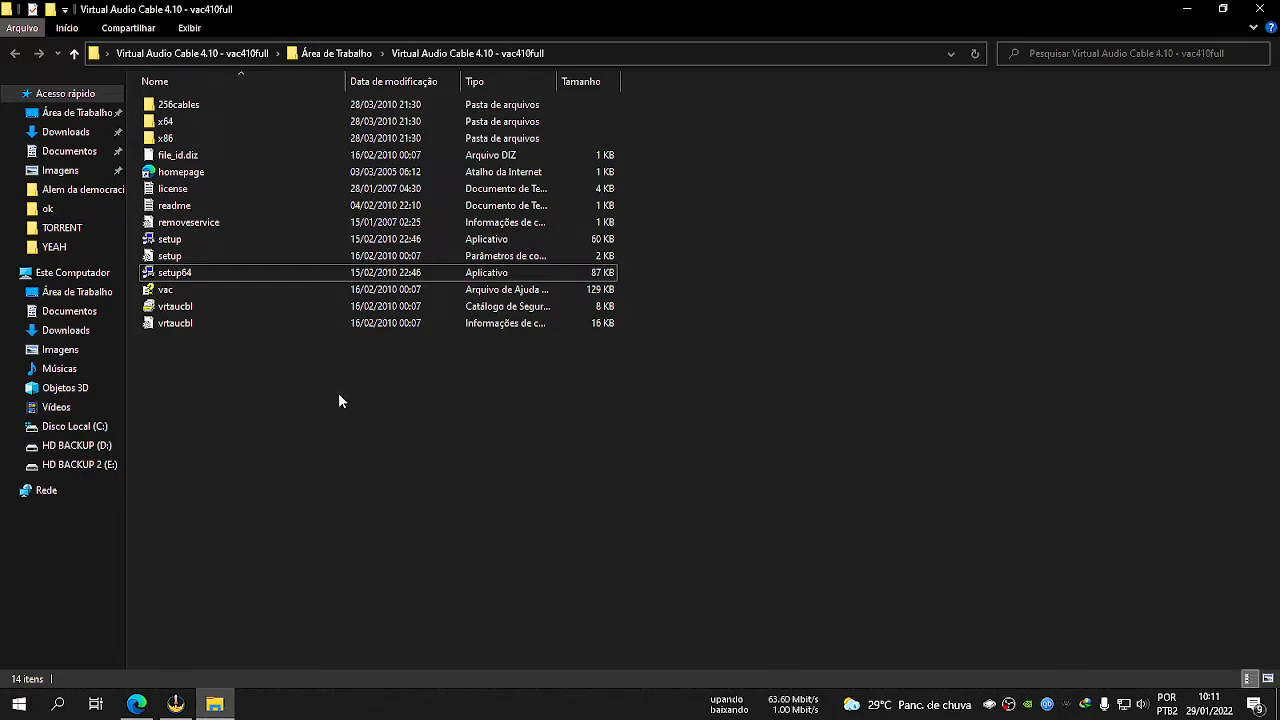
Close the folder window and delete the extracted Virtual Audio Cable 4.10 folder and its archive from the desktop.
{"action": "left_click", "coordinate": [1257, 9]}
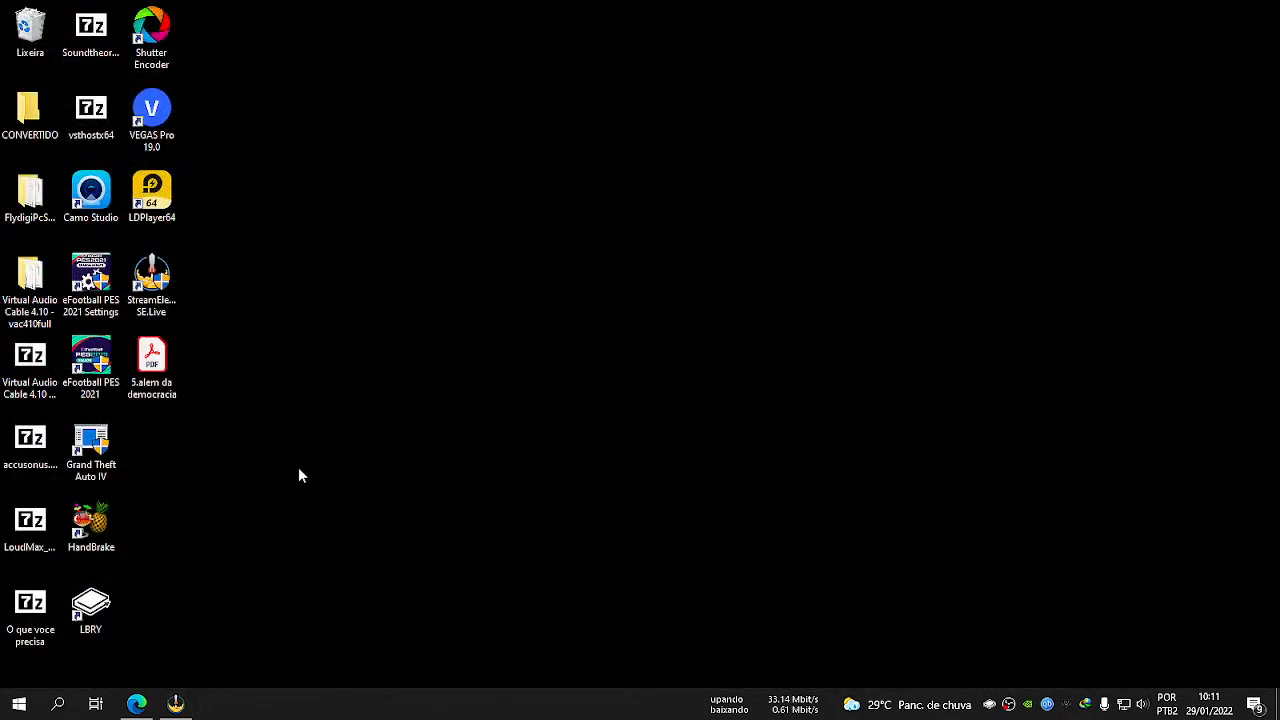
{"action": "left_click", "coordinate": [33, 280]}
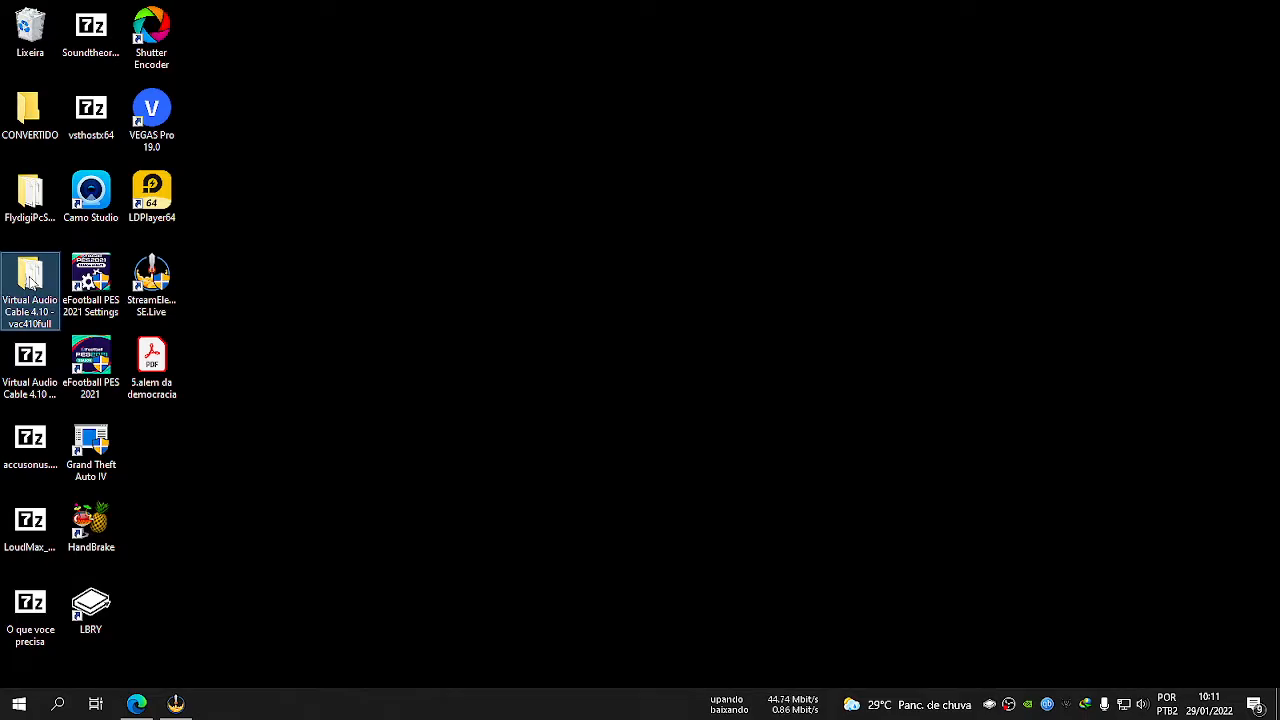
{"action": "key", "text": "Delete"}
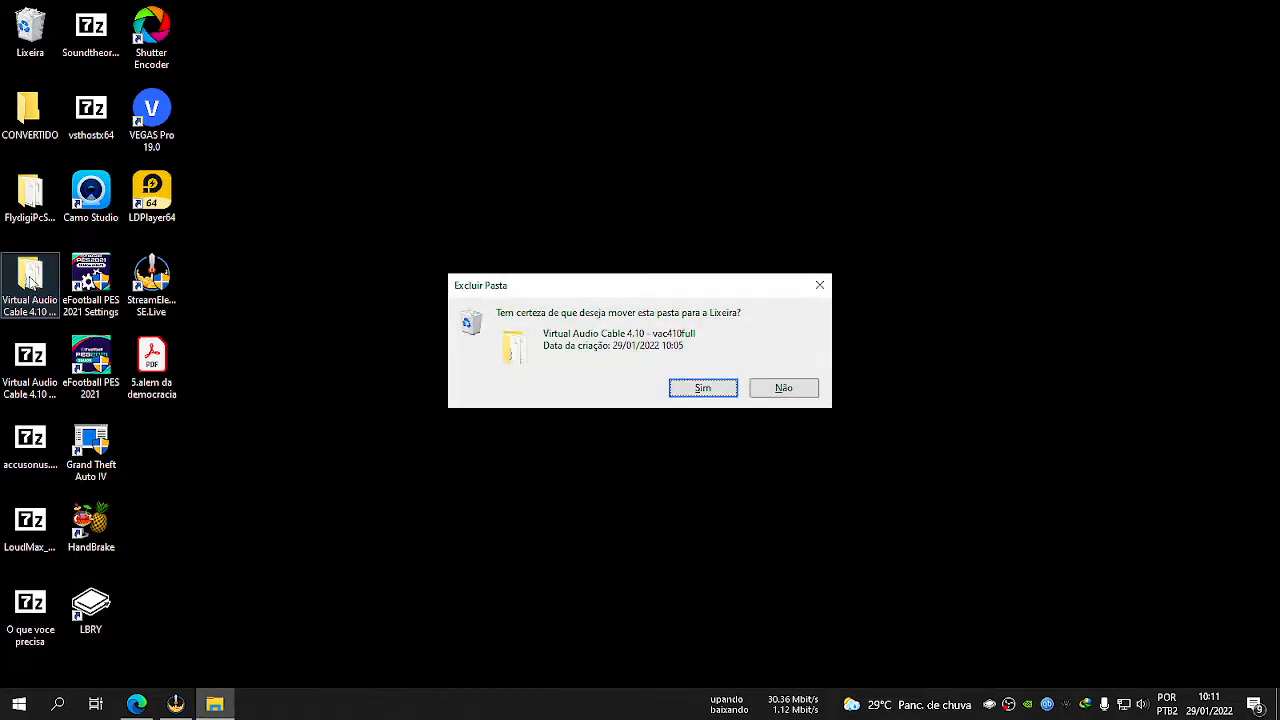
{"action": "key", "text": "Return"}
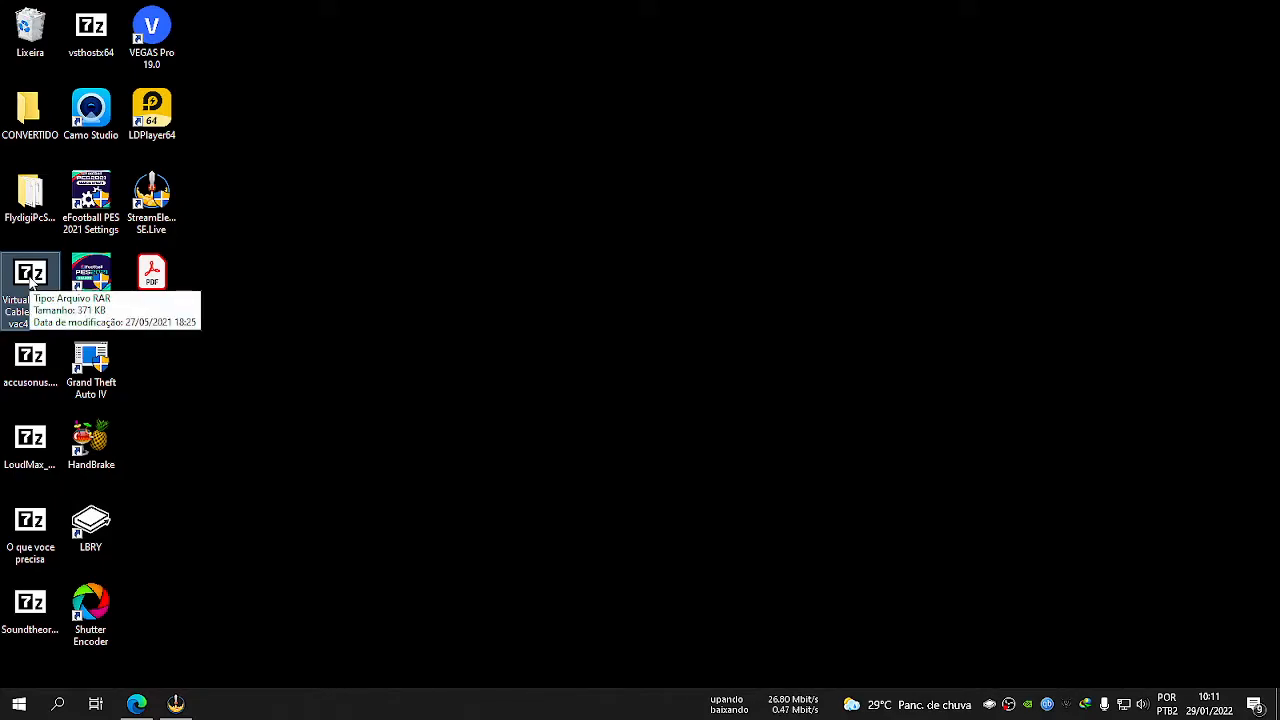
{"action": "key", "text": "Delete"}
{"action": "key", "text": "Return"}
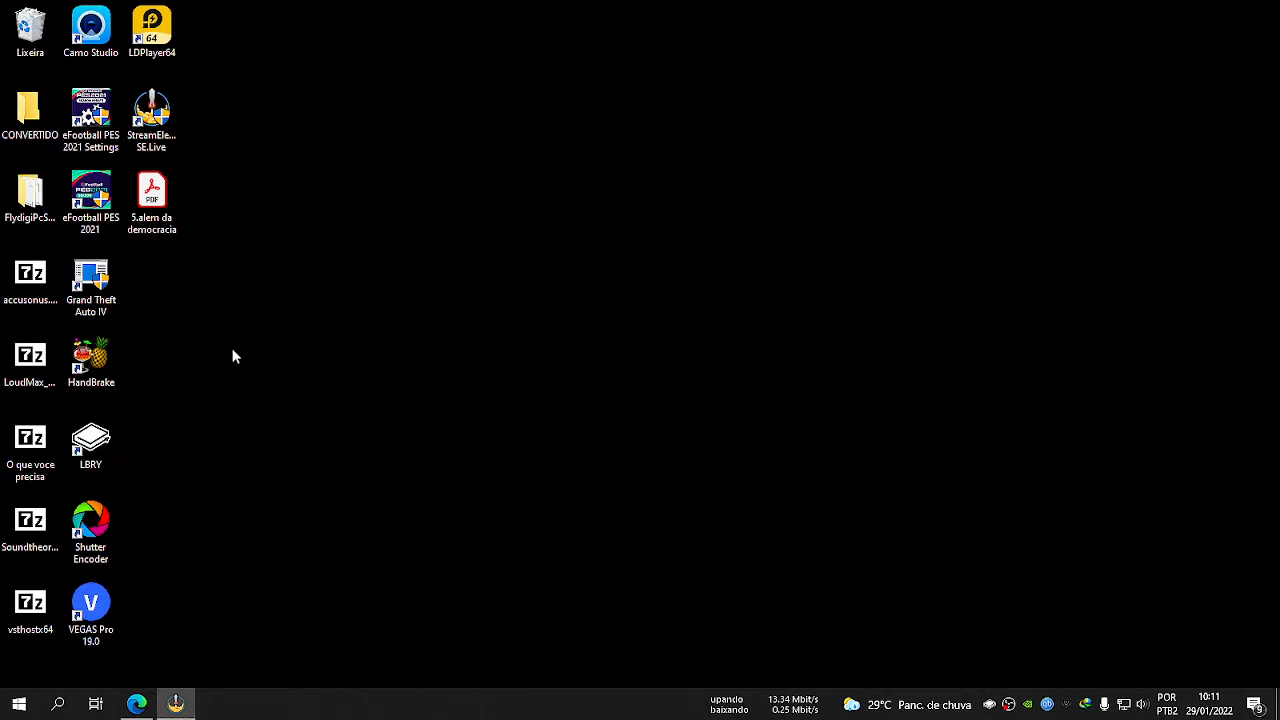
Extract the vsthostx64 archive on the desktop with 7-Zip into its own vsthostx64 folder.
{"action": "left_click", "coordinate": [33, 612]}
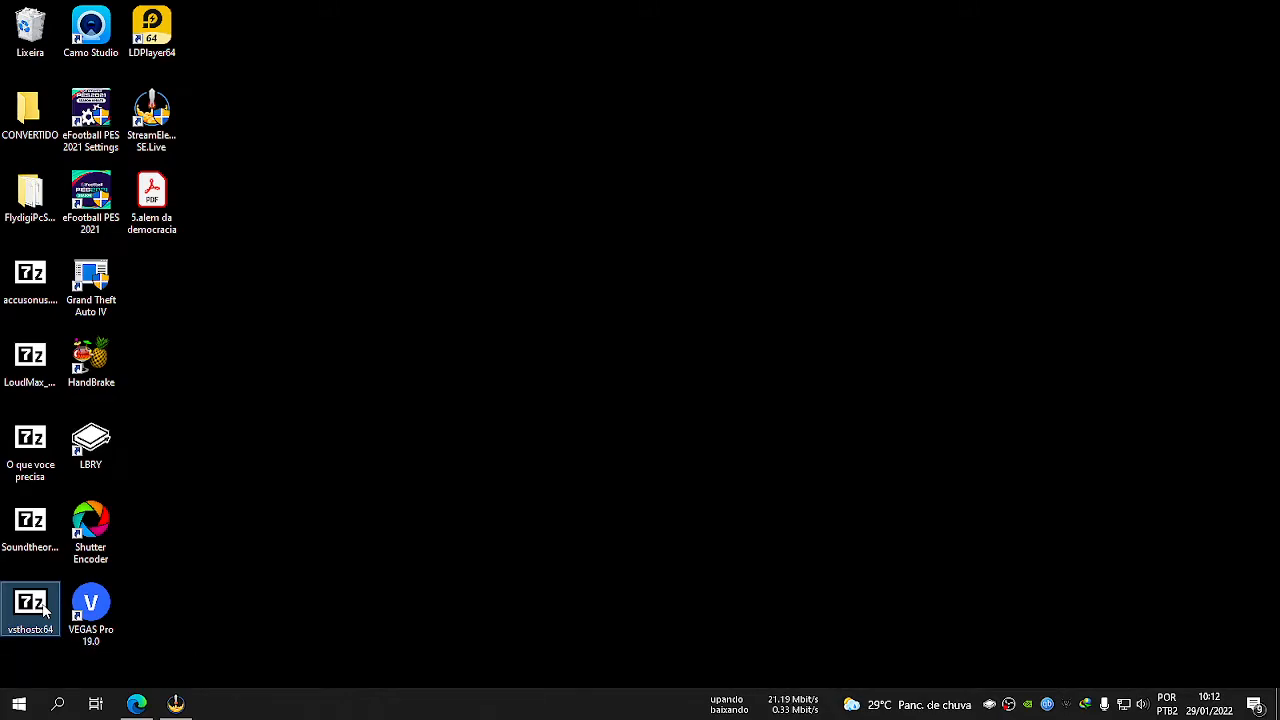
{"action": "right_click", "coordinate": [44, 608]}
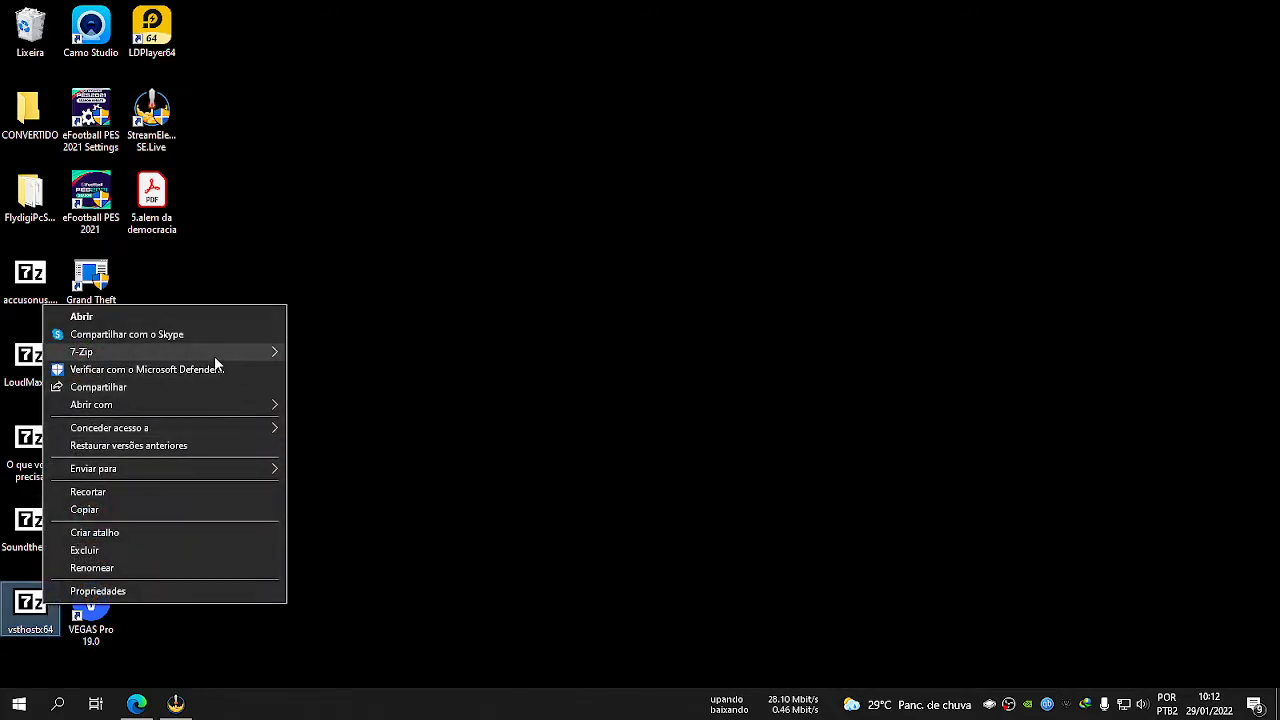
{"action": "mouse_move", "coordinate": [215, 360]}
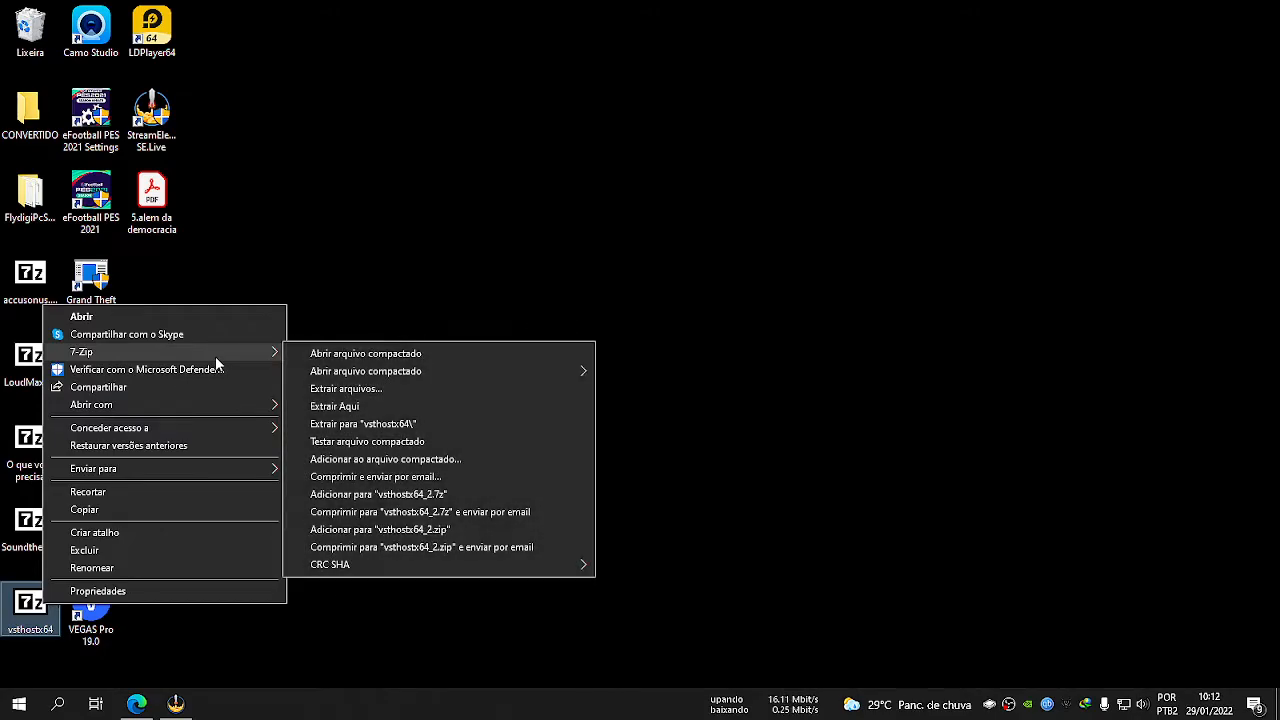
{"action": "left_click", "coordinate": [408, 426]}
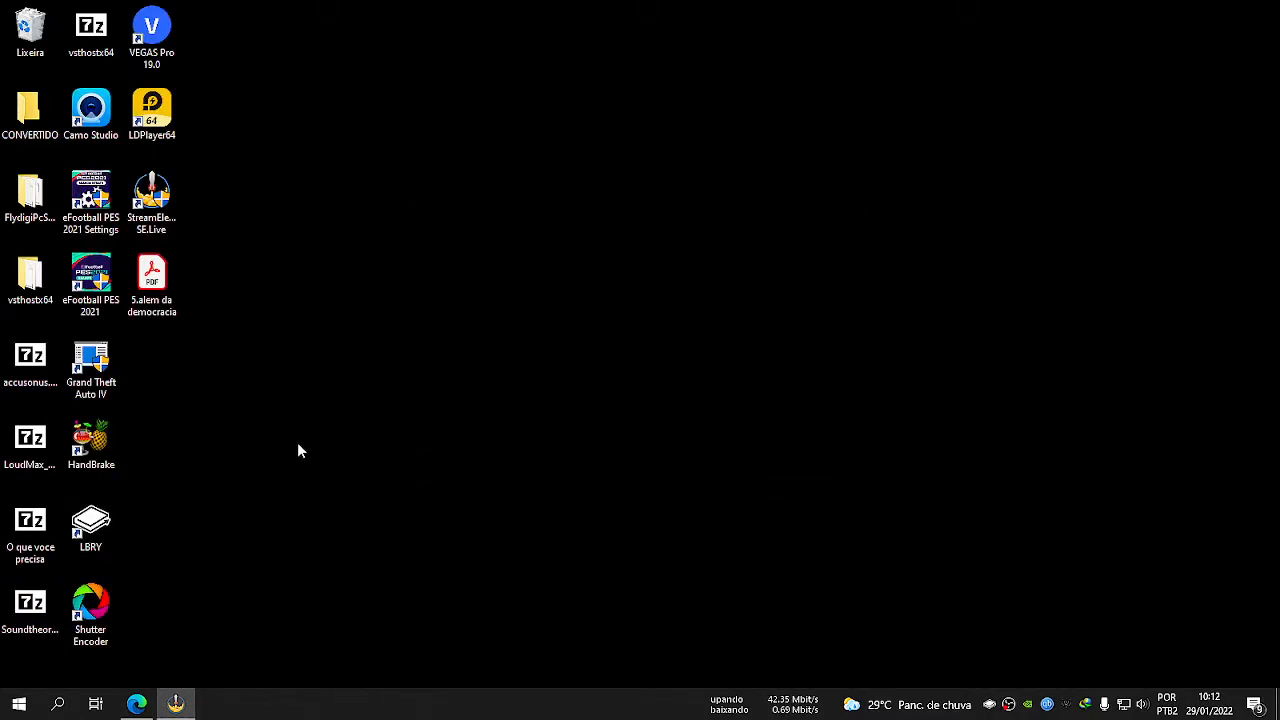
Open the extracted vsthostx64 folder and launch the vsthost application.
{"action": "double_click", "coordinate": [45, 290]}
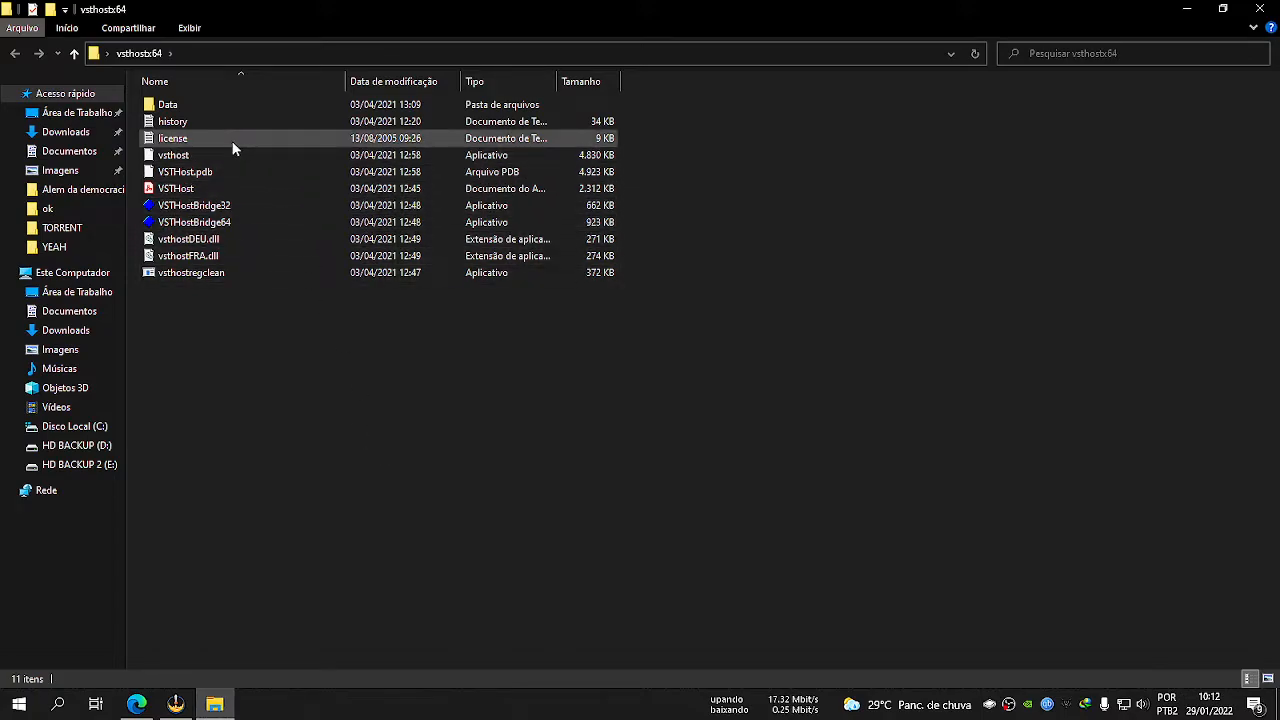
{"action": "double_click", "coordinate": [190, 158]}
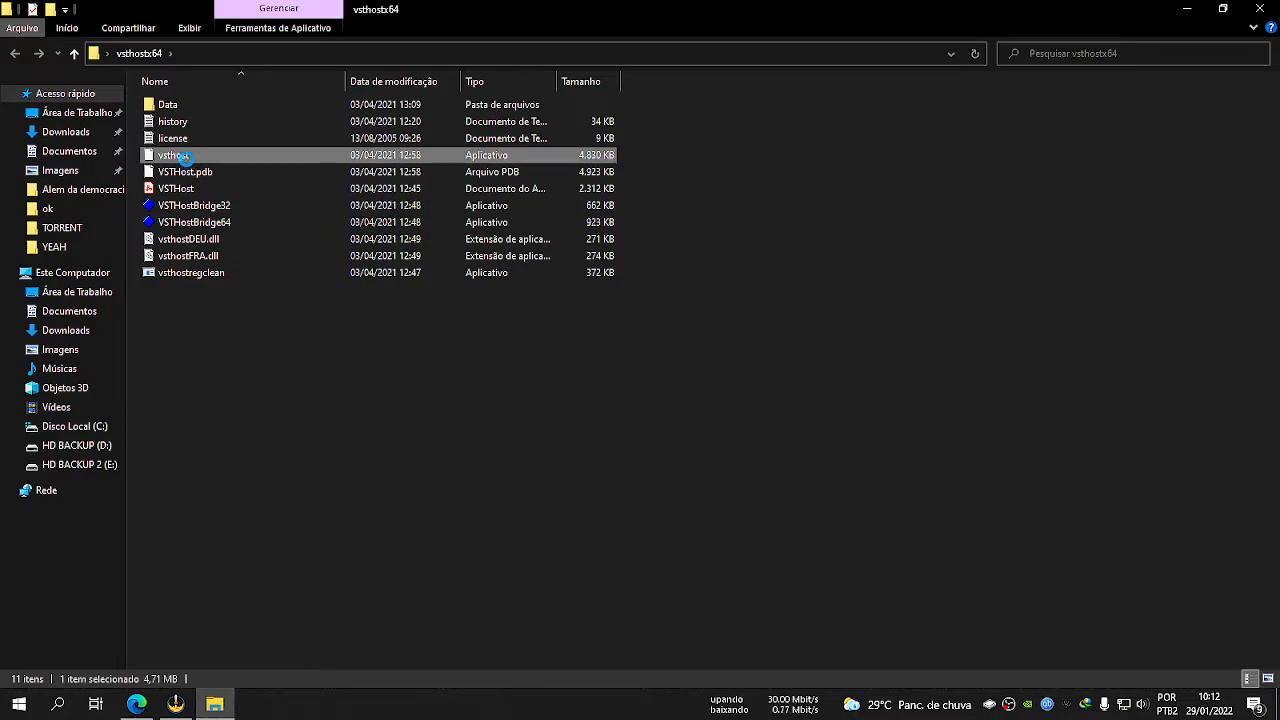
{"action": "left_click", "coordinate": [757, 83]}
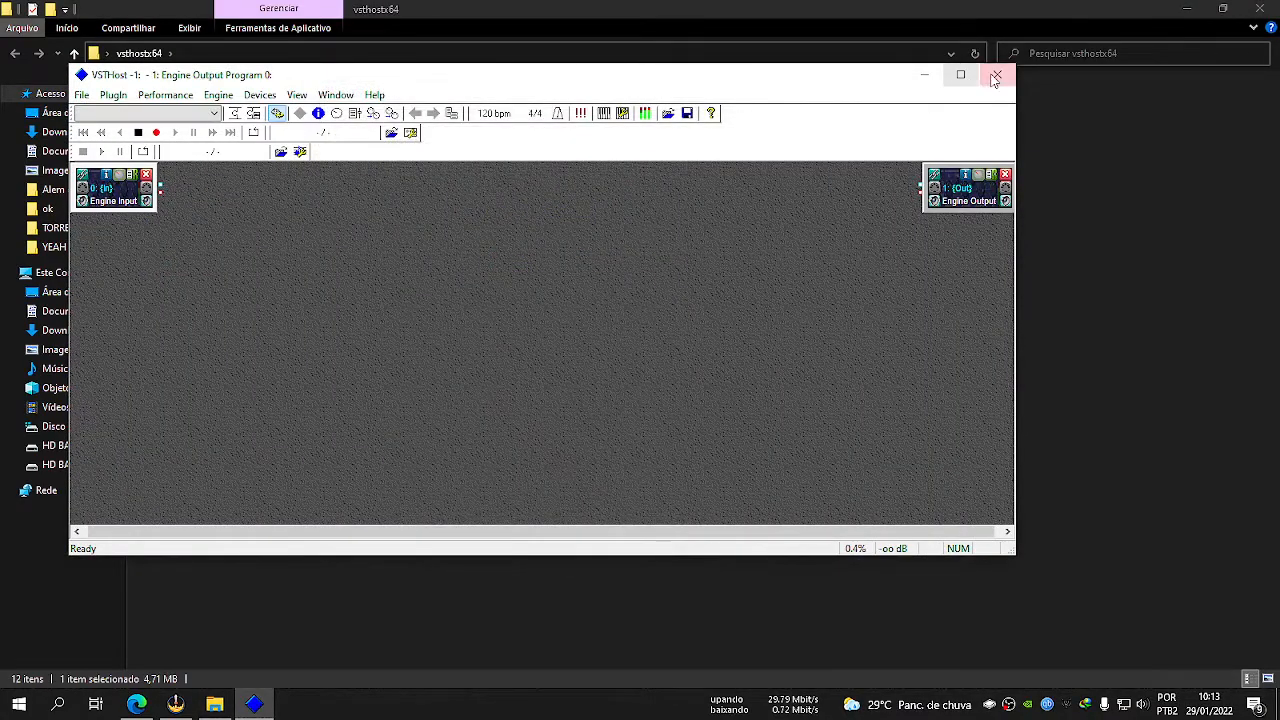
Close VSTHost, send a shortcut of the vsthost application to the desktop, and close the vsthostx64 folder.
{"action": "left_click", "coordinate": [997, 74]}
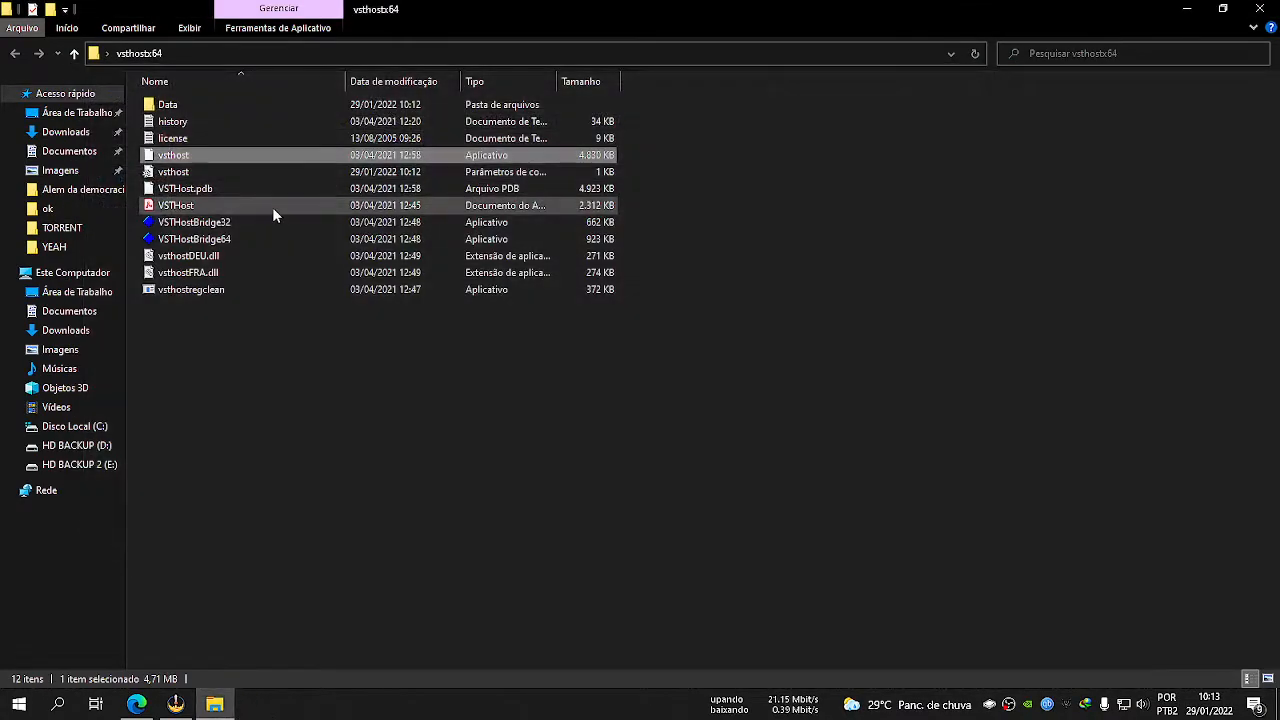
{"action": "right_click", "coordinate": [173, 160]}
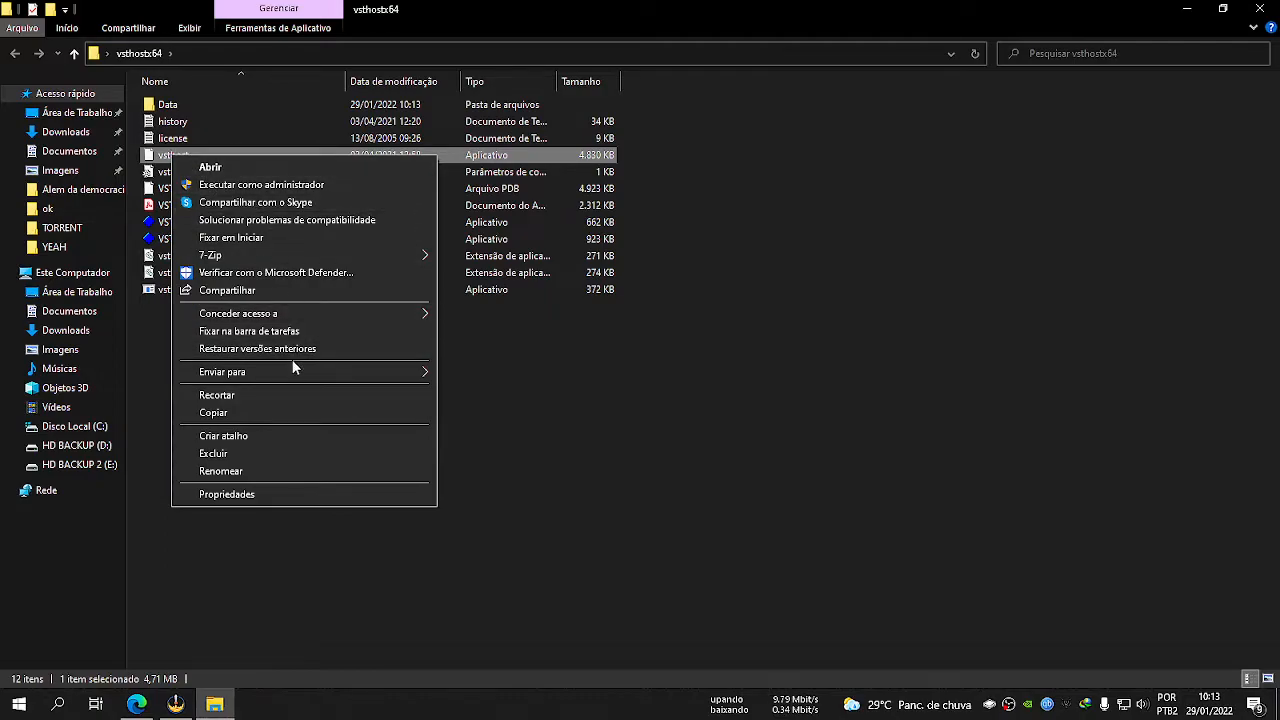
{"action": "mouse_move", "coordinate": [295, 371]}
{"action": "left_click", "coordinate": [458, 374]}
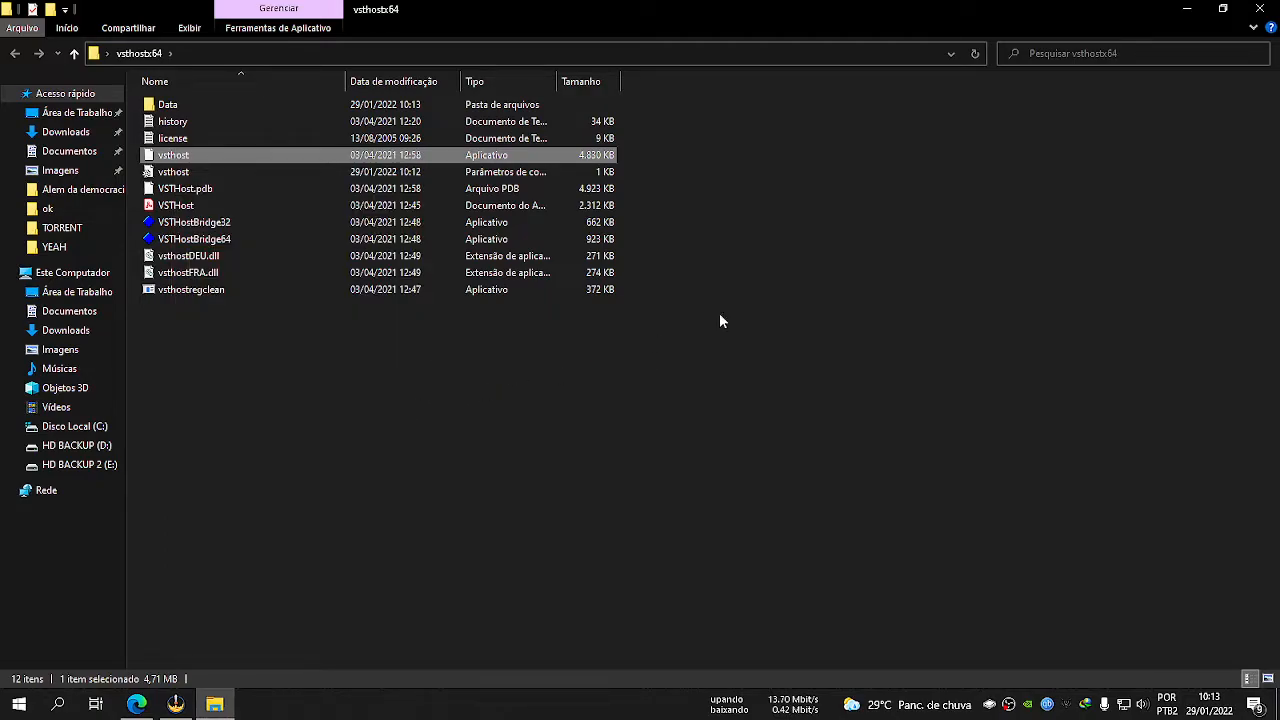
{"action": "left_click", "coordinate": [1259, 8]}
{"action": "left_click", "coordinate": [150, 360]}
{"action": "right_click", "coordinate": [126, 356]}
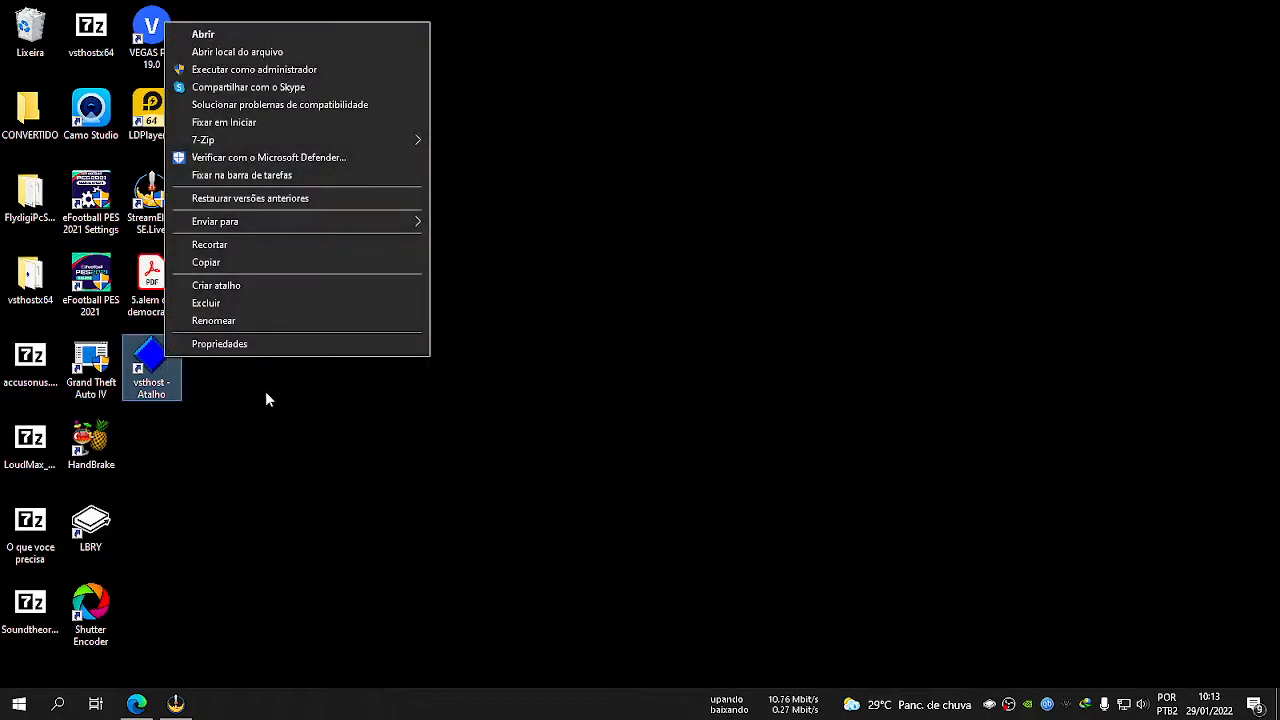
{"action": "left_click", "coordinate": [220, 345]}
{"action": "left_click", "coordinate": [486, 271]}
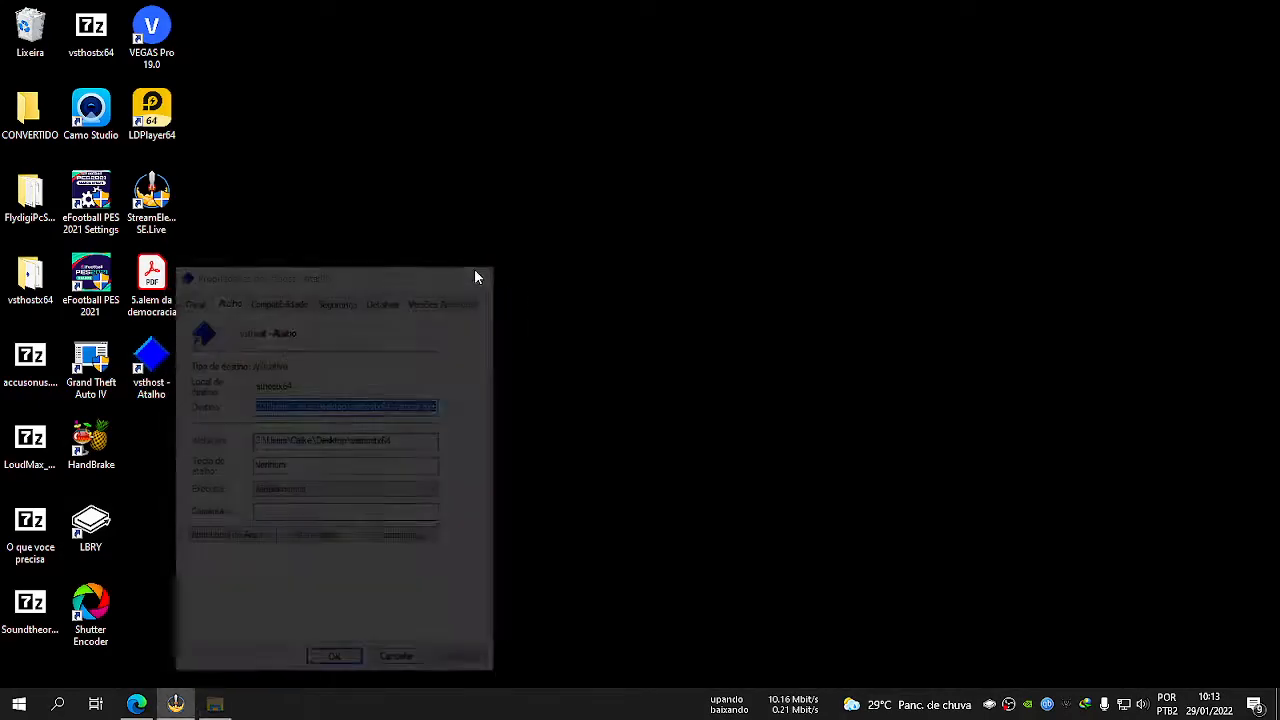
Rename the new VSTHost desktop shortcut to vsthost.
{"action": "right_click", "coordinate": [150, 358]}
{"action": "left_click", "coordinate": [270, 324]}
{"action": "key", "text": "BackSpace"}
{"action": "key", "text": "BackSpace"}
{"action": "key", "text": "BackSpace"}
{"action": "key", "text": "BackSpace"}
{"action": "key", "text": "BackSpace"}
{"action": "key", "text": "BackSpace"}
{"action": "key", "text": "BackSpace"}
{"action": "key", "text": "BackSpace"}
{"action": "key", "text": "BackSpace"}
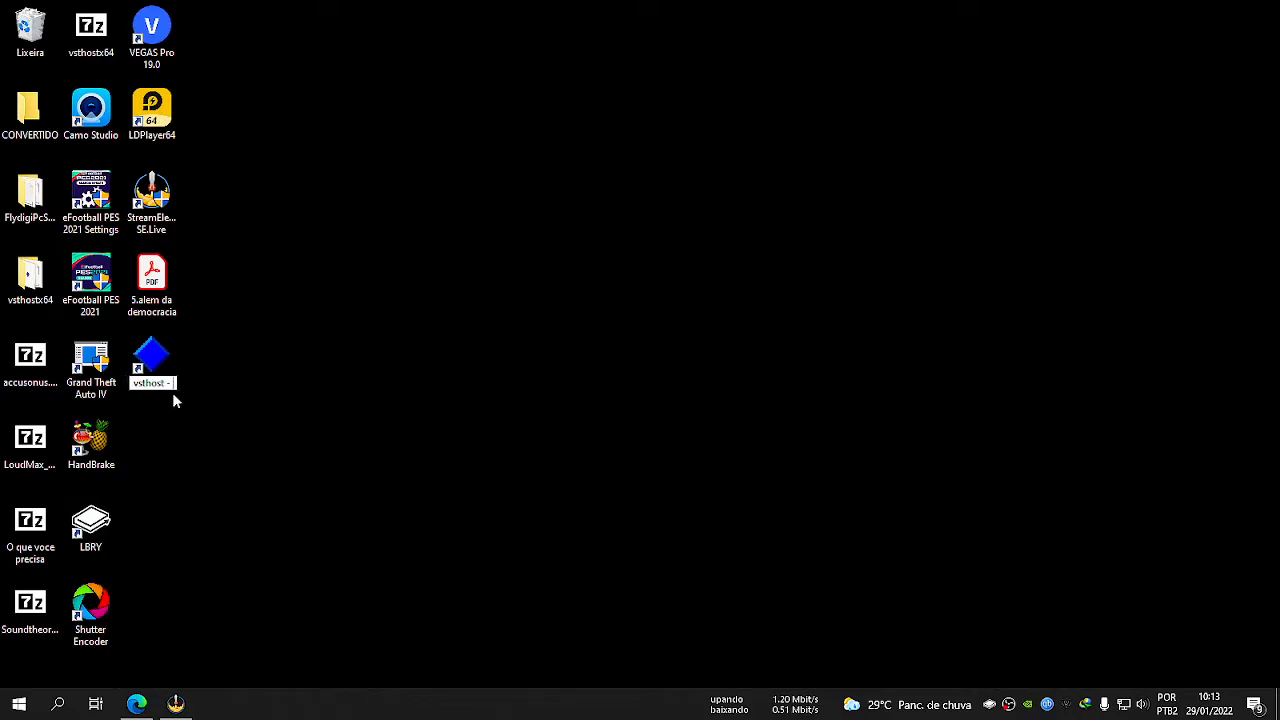
{"action": "key", "text": "Return"}
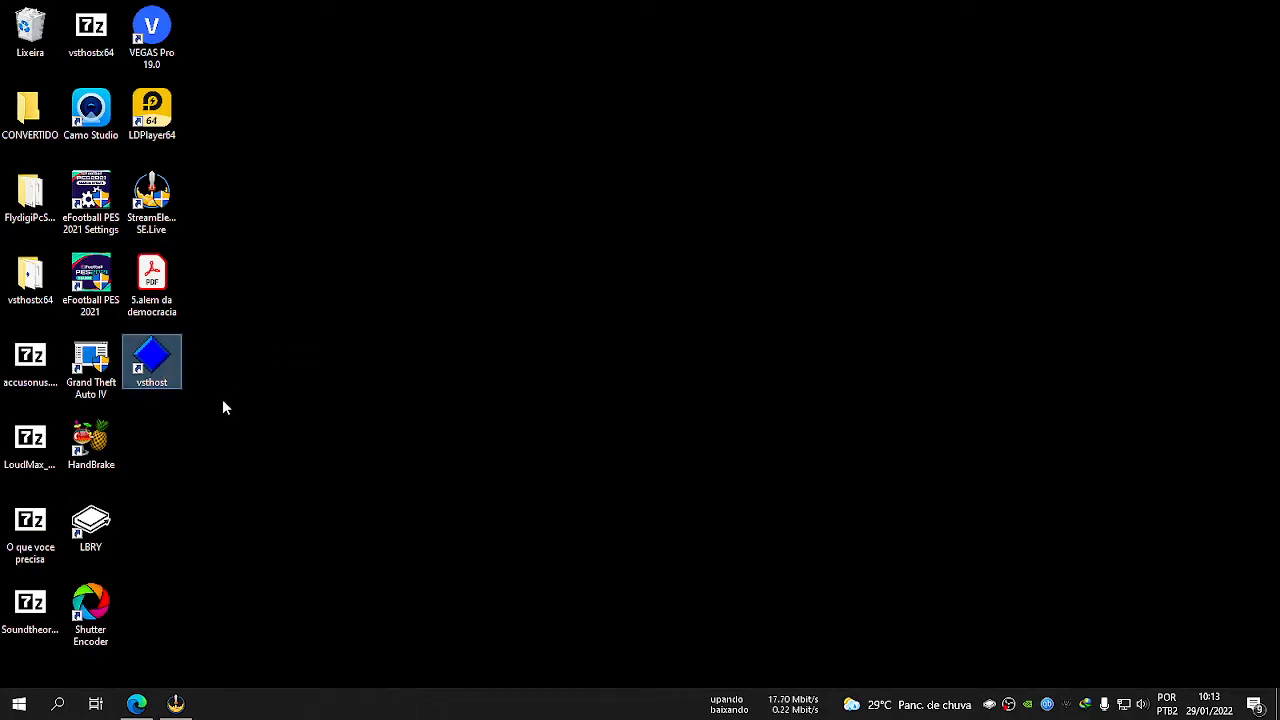
Launch VSTHost maximized from its desktop shortcut and move the Engine Input and Engine Output modules closer together in the workspace.
{"action": "double_click", "coordinate": [155, 357]}
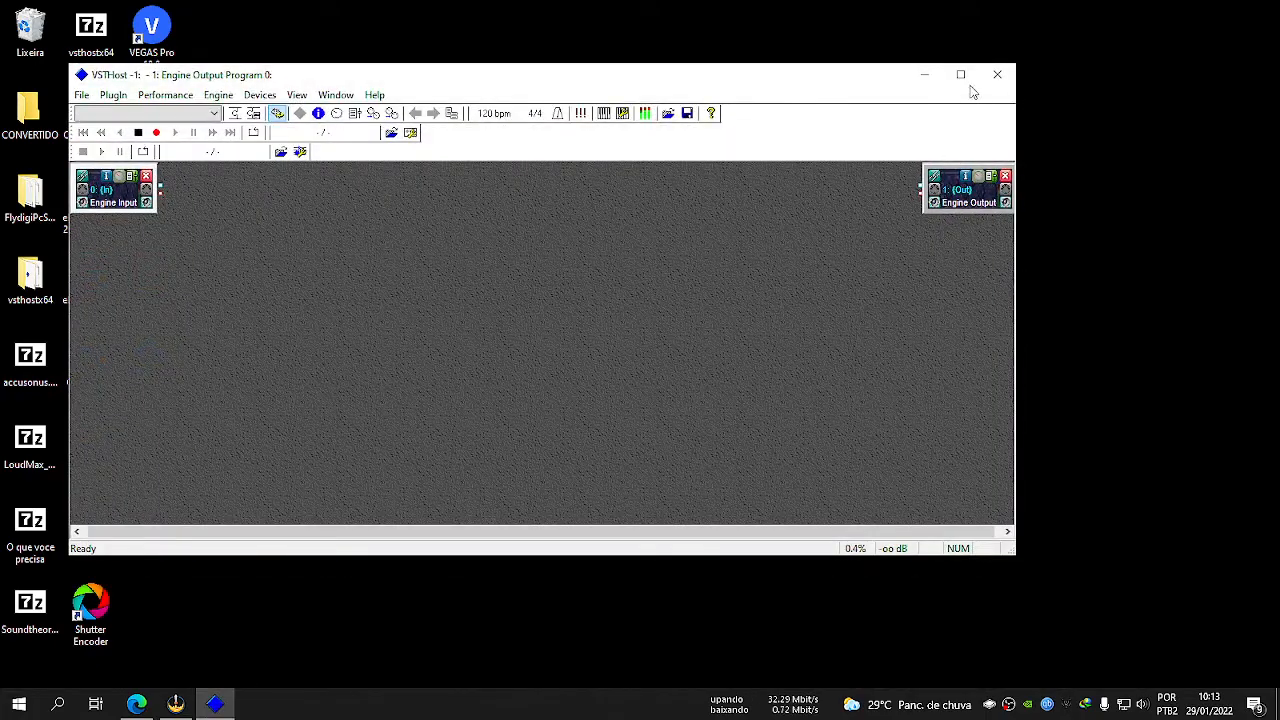
{"action": "left_click", "coordinate": [960, 74]}
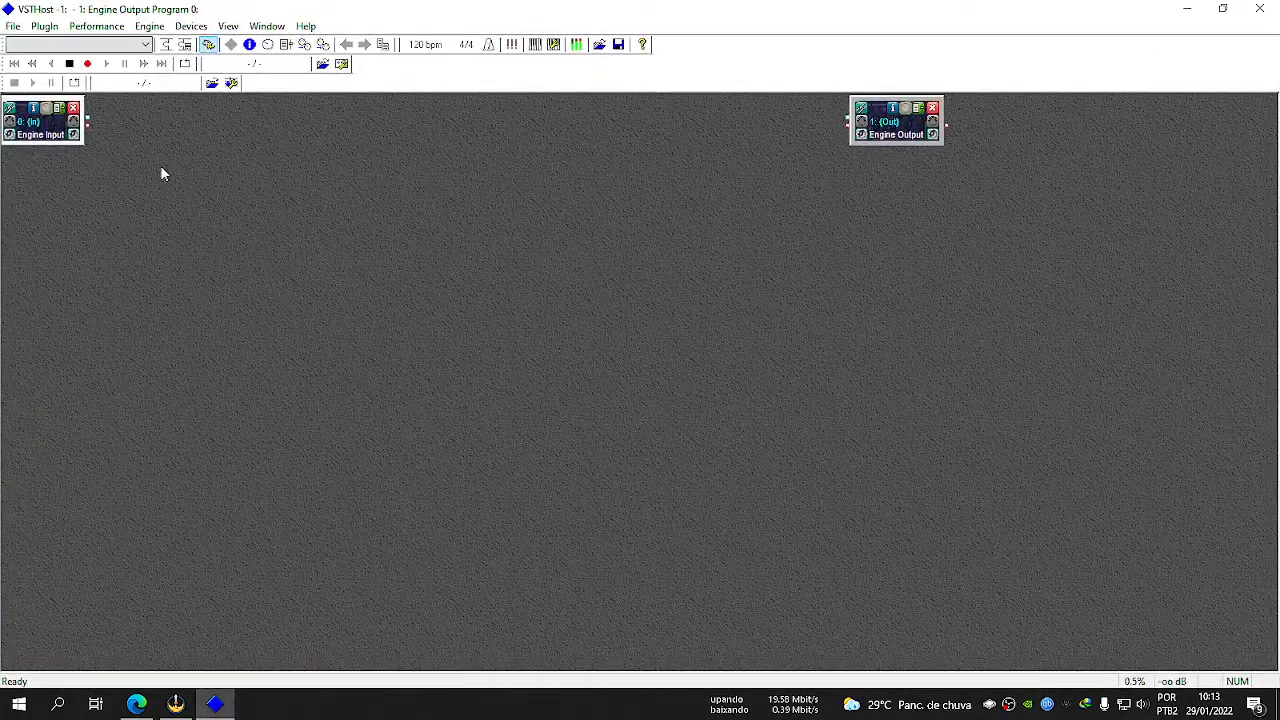
{"action": "left_click_drag", "start_coordinate": [50, 124], "coordinate": [172, 209]}
{"action": "left_click", "coordinate": [893, 124]}
{"action": "left_click_drag", "start_coordinate": [895, 122], "coordinate": [655, 211]}
{"action": "left_click_drag", "start_coordinate": [158, 200], "coordinate": [372, 229]}
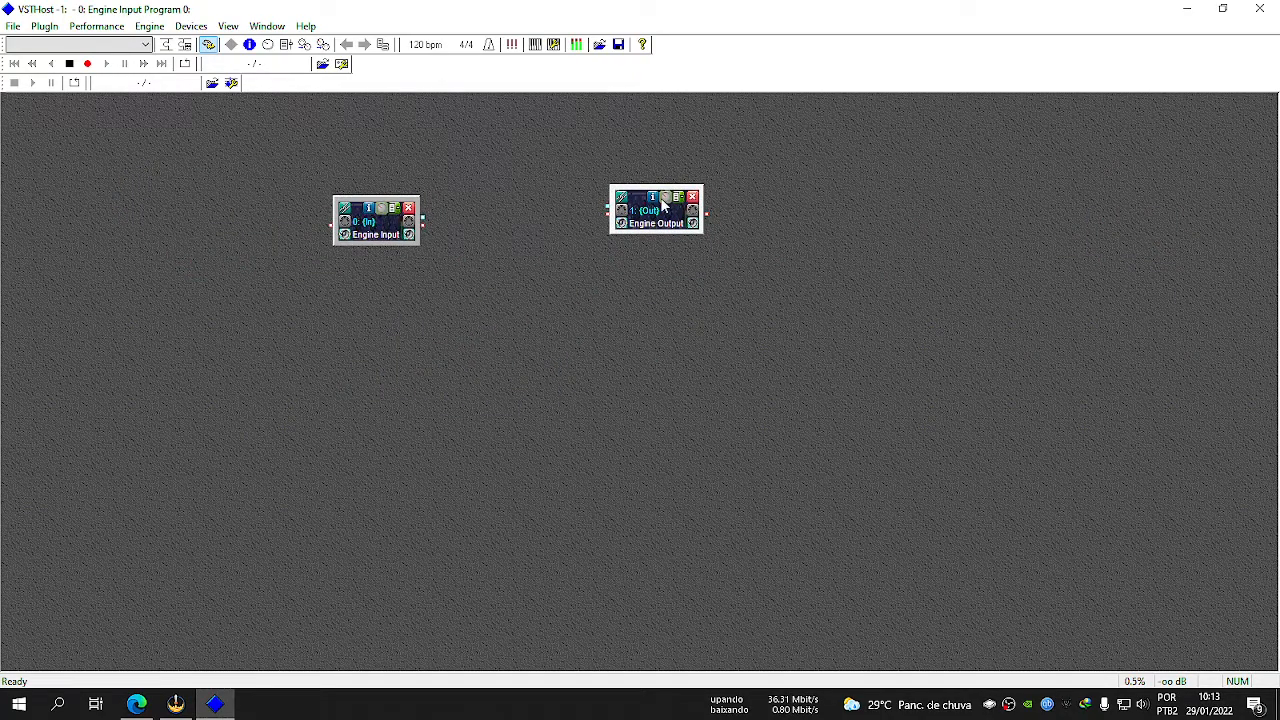
{"action": "left_click_drag", "start_coordinate": [661, 204], "coordinate": [670, 214]}
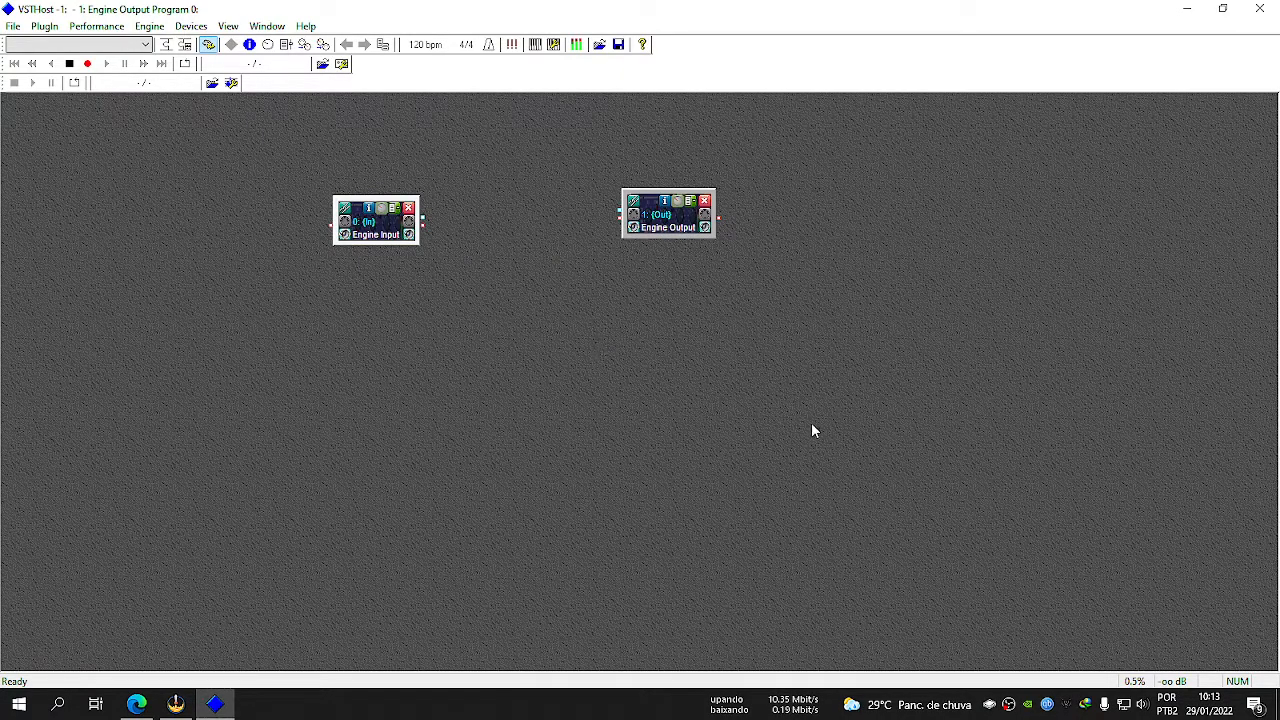
{"action": "left_click", "coordinate": [1187, 9]}
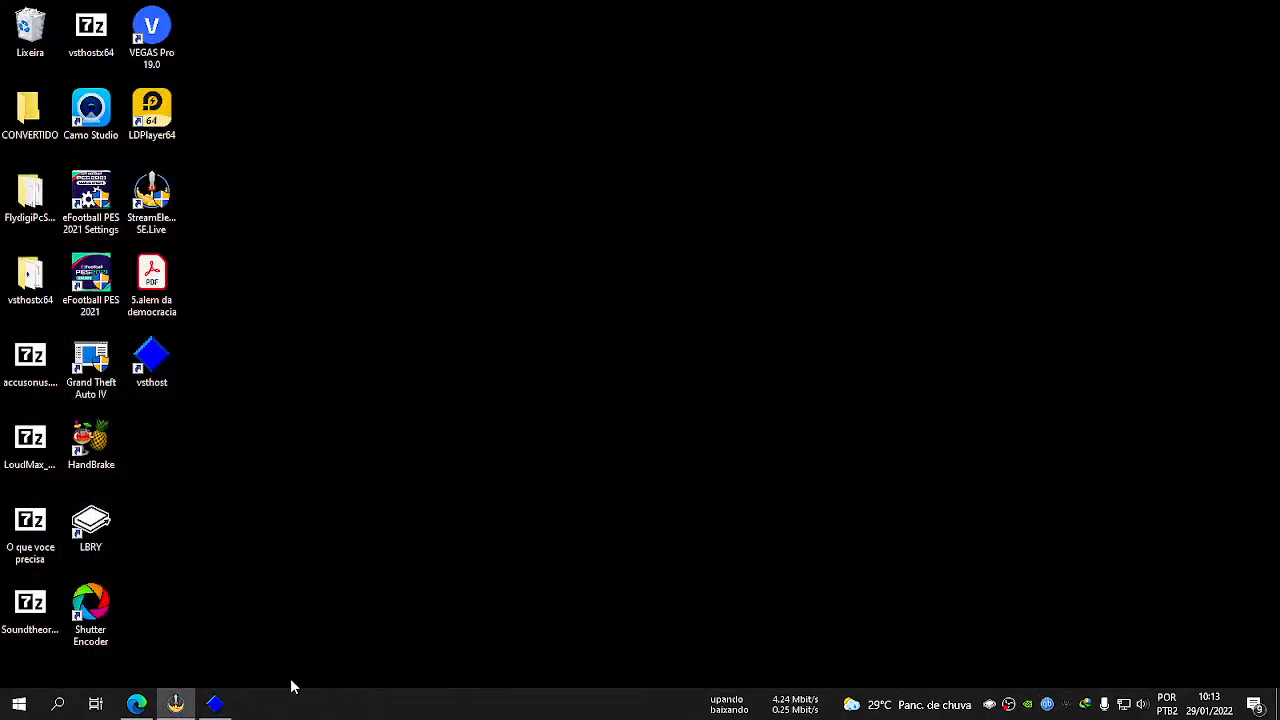
{"action": "left_click", "coordinate": [214, 703]}
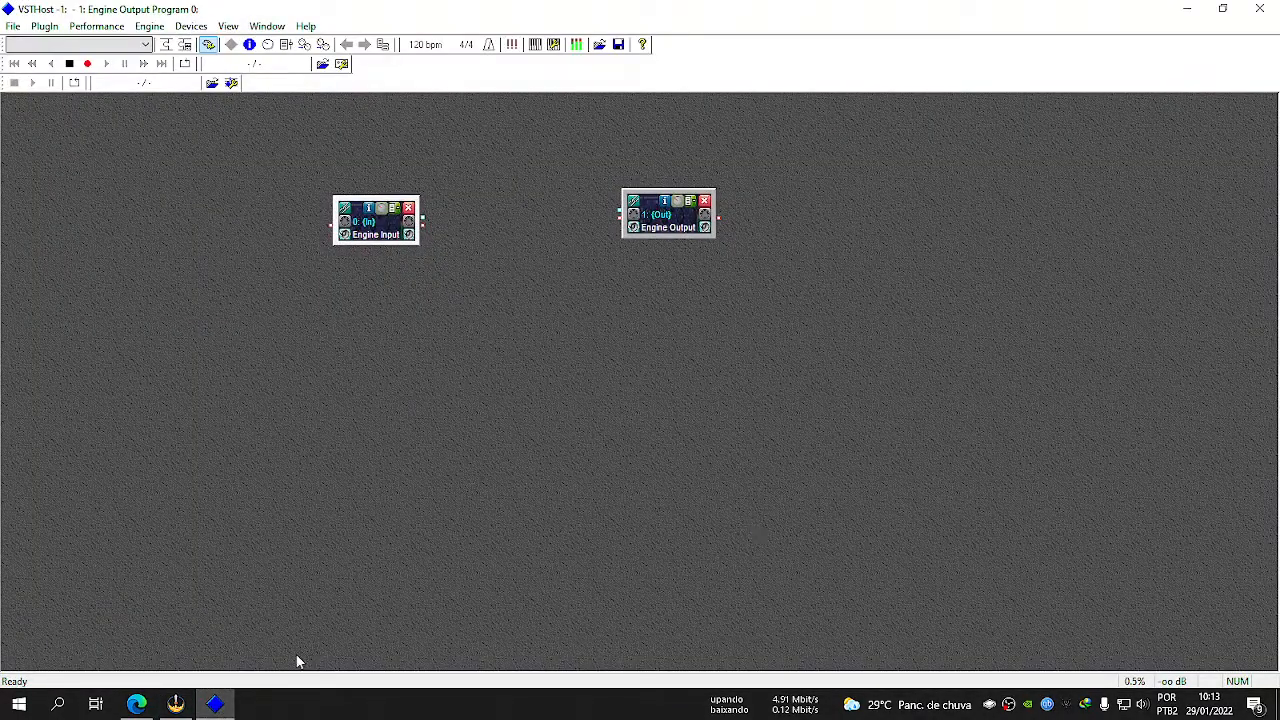
{"action": "left_click", "coordinate": [214, 703]}
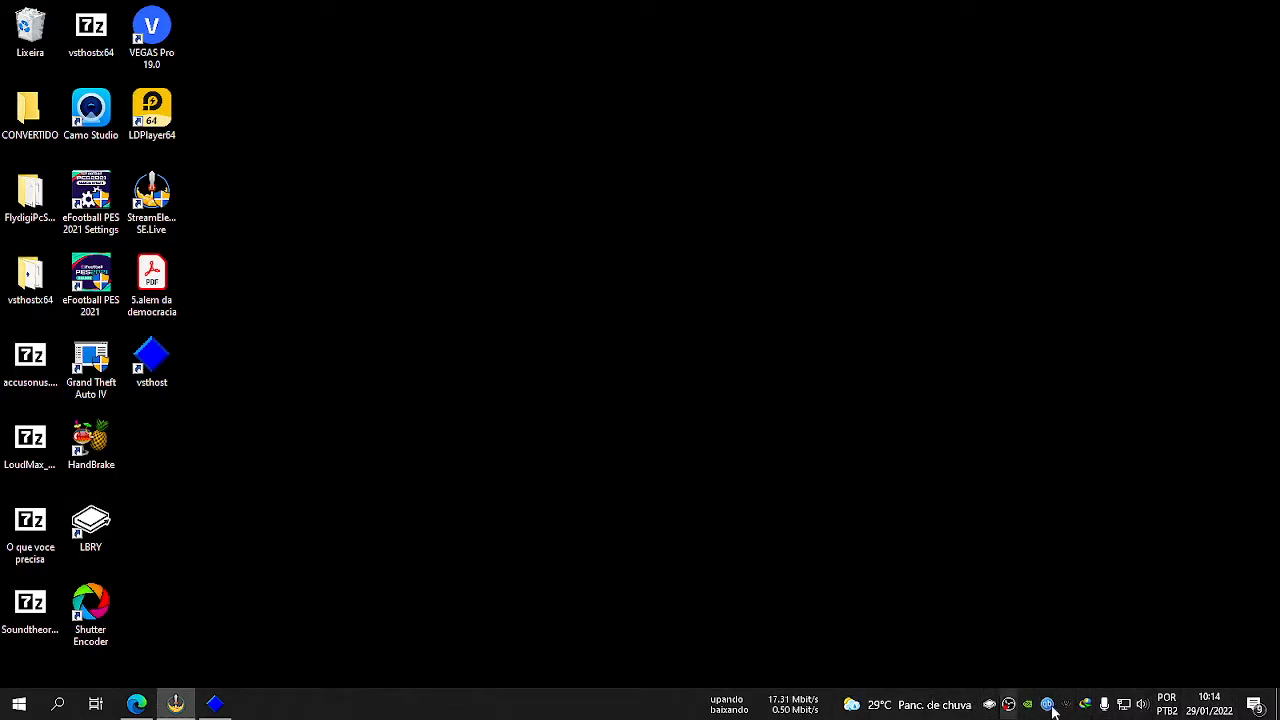
Enable VSTHost's Minimize to System Tray option and test it by minimizing the window and restoring it to full screen.
{"action": "left_click", "coordinate": [214, 703]}
{"action": "left_click", "coordinate": [221, 27]}
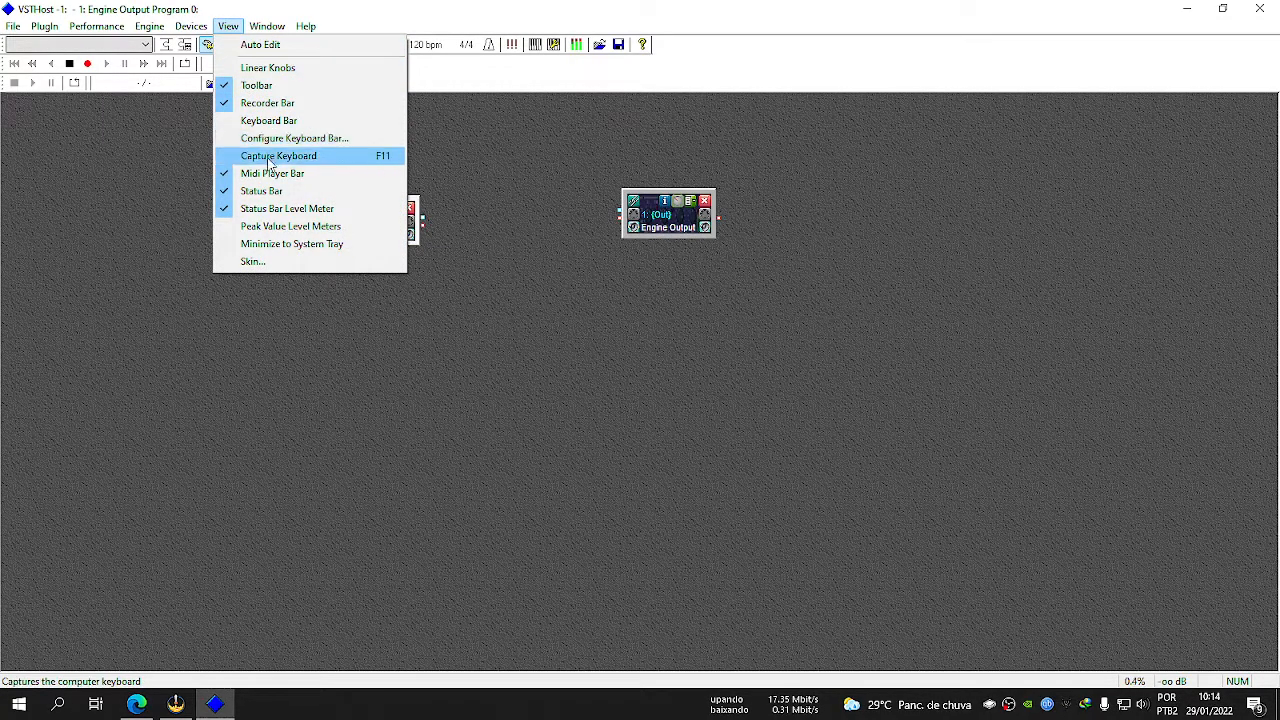
{"action": "left_click", "coordinate": [307, 246]}
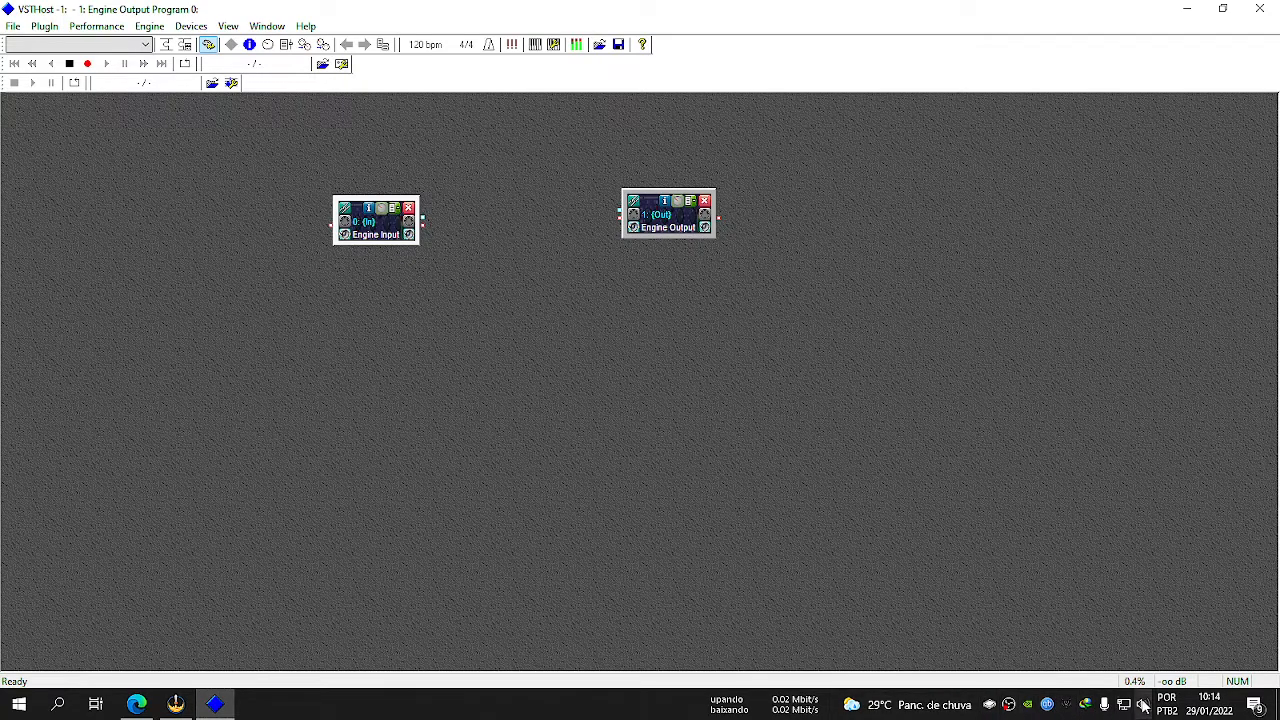
{"action": "left_click", "coordinate": [1190, 12]}
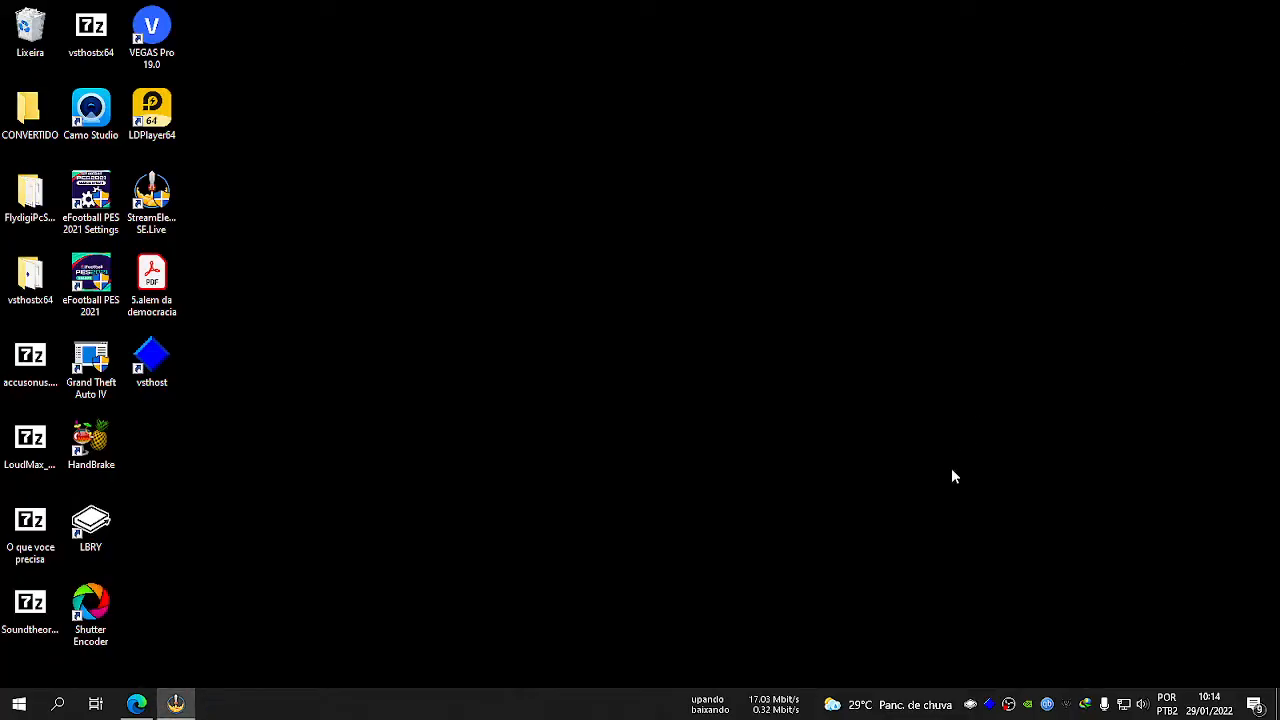
{"action": "left_click", "coordinate": [988, 710]}
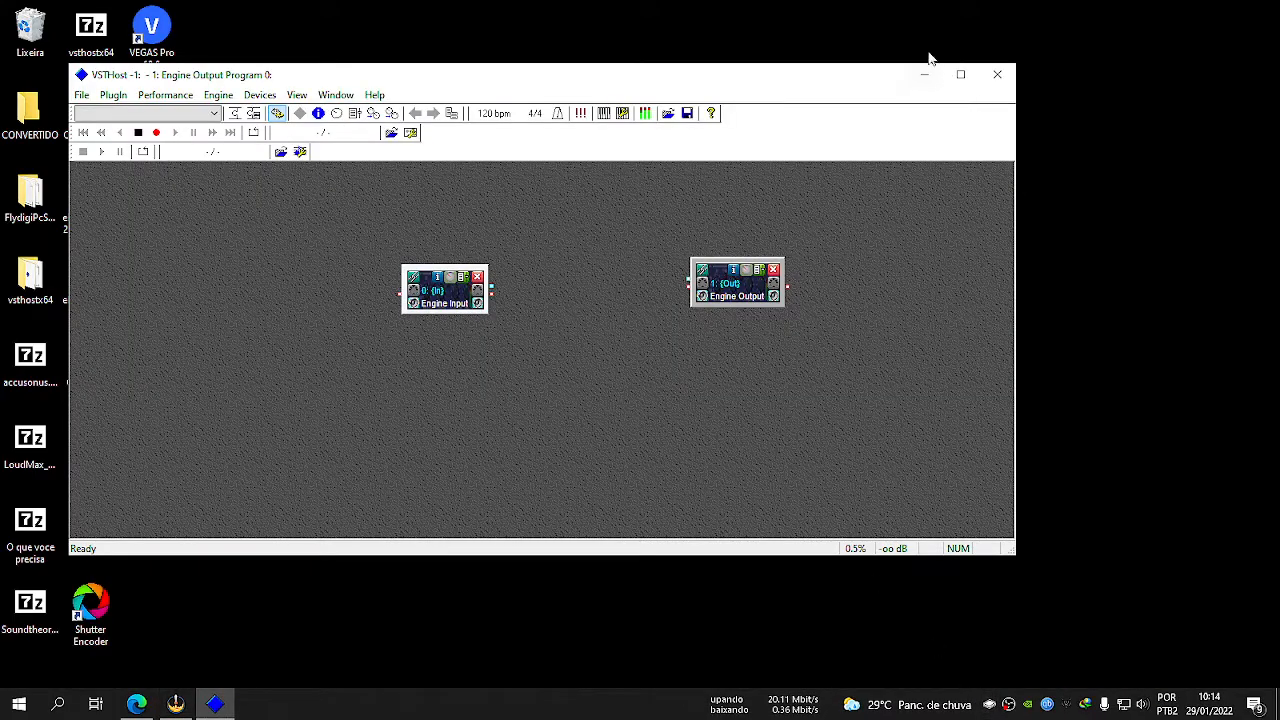
{"action": "left_click", "coordinate": [960, 75]}
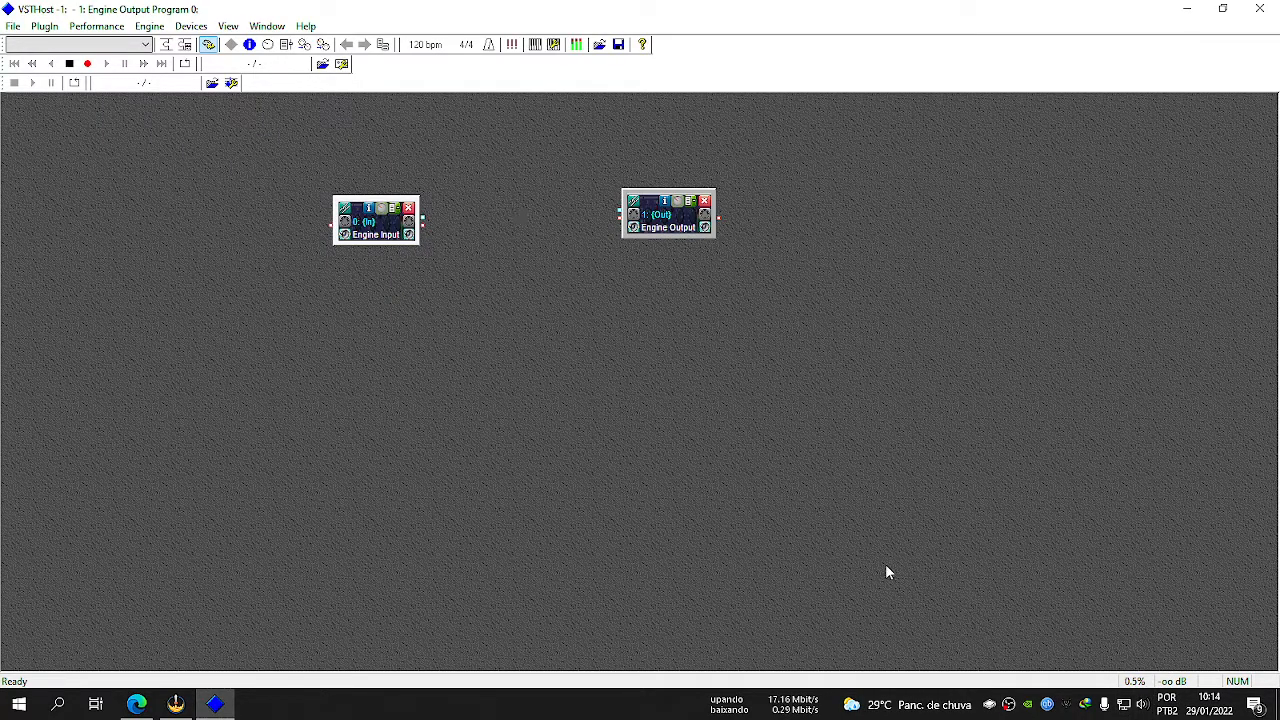
Open the wave device selection and set the input port to MME: Microfone (2- USB Audio Device).
{"action": "left_click", "coordinate": [186, 27]}
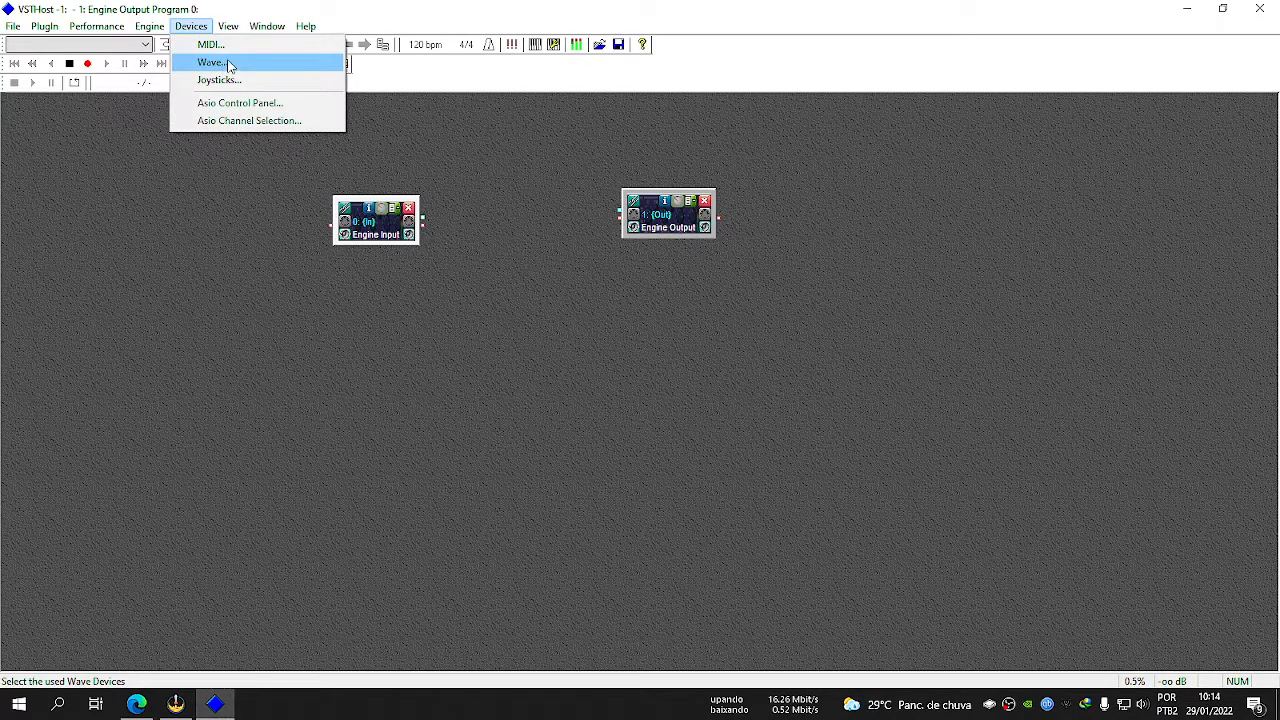
{"action": "left_click", "coordinate": [229, 64]}
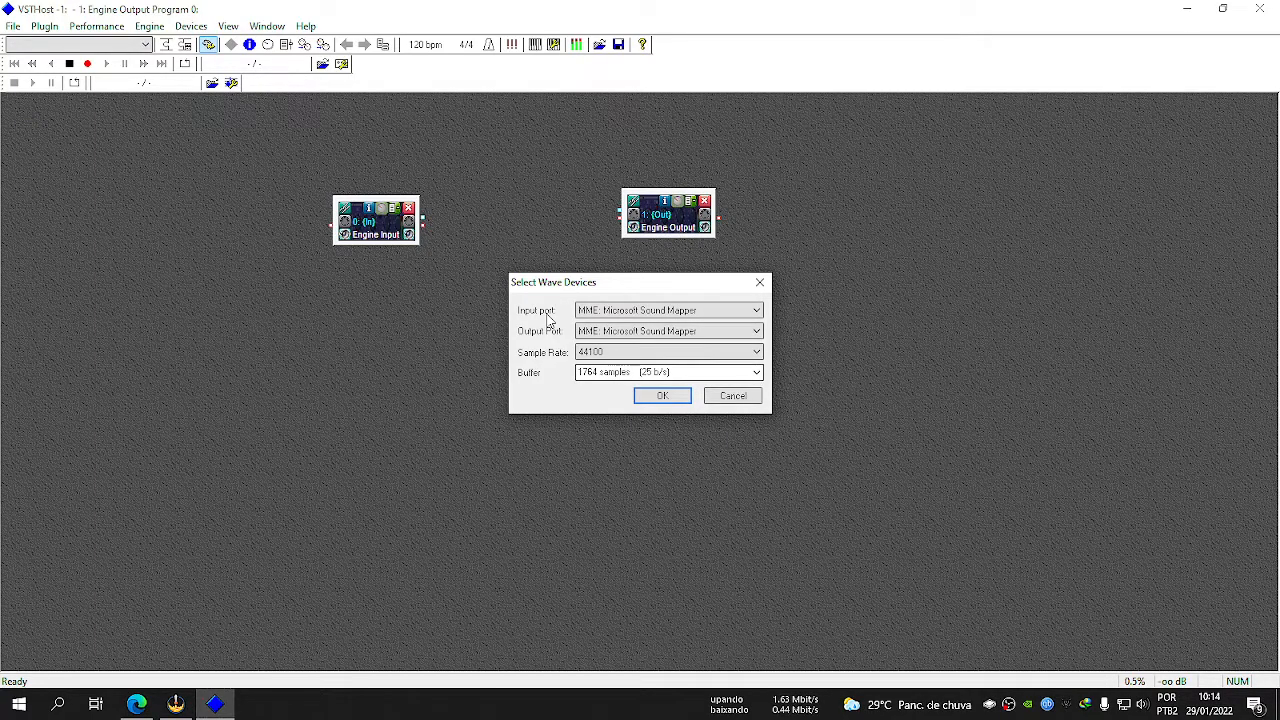
{"action": "left_click", "coordinate": [606, 312]}
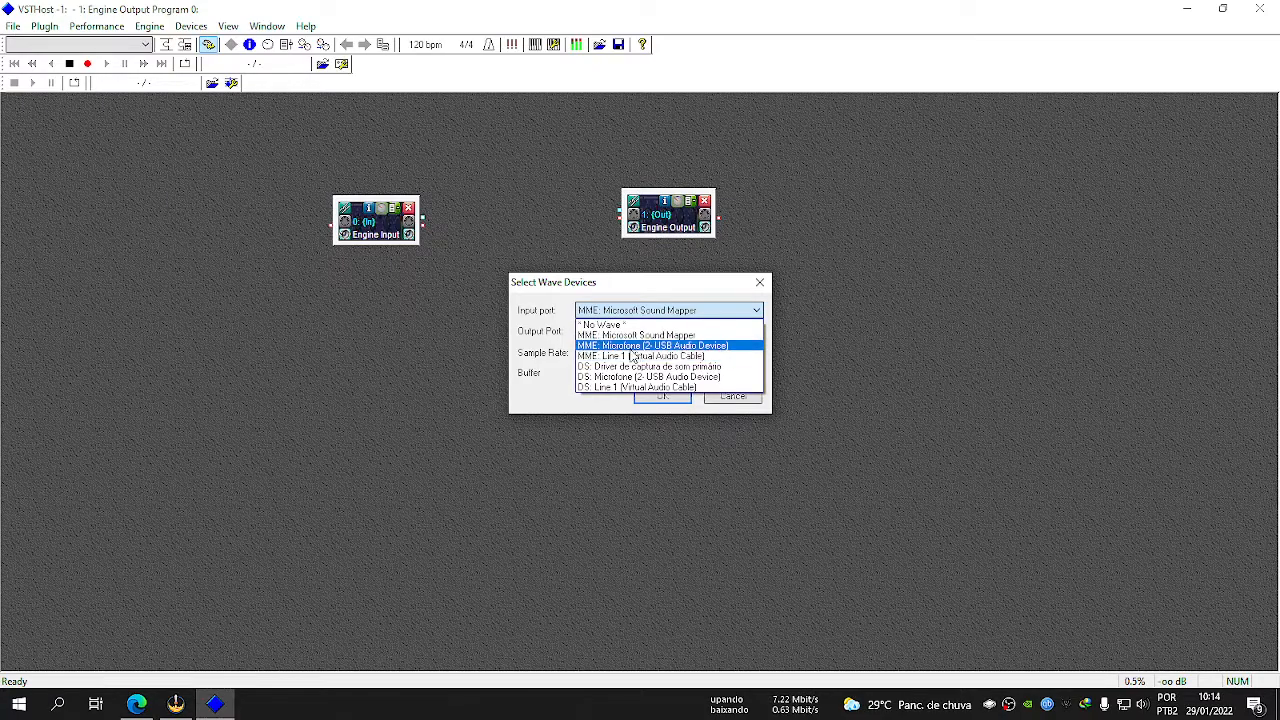
{"action": "left_click", "coordinate": [626, 347]}
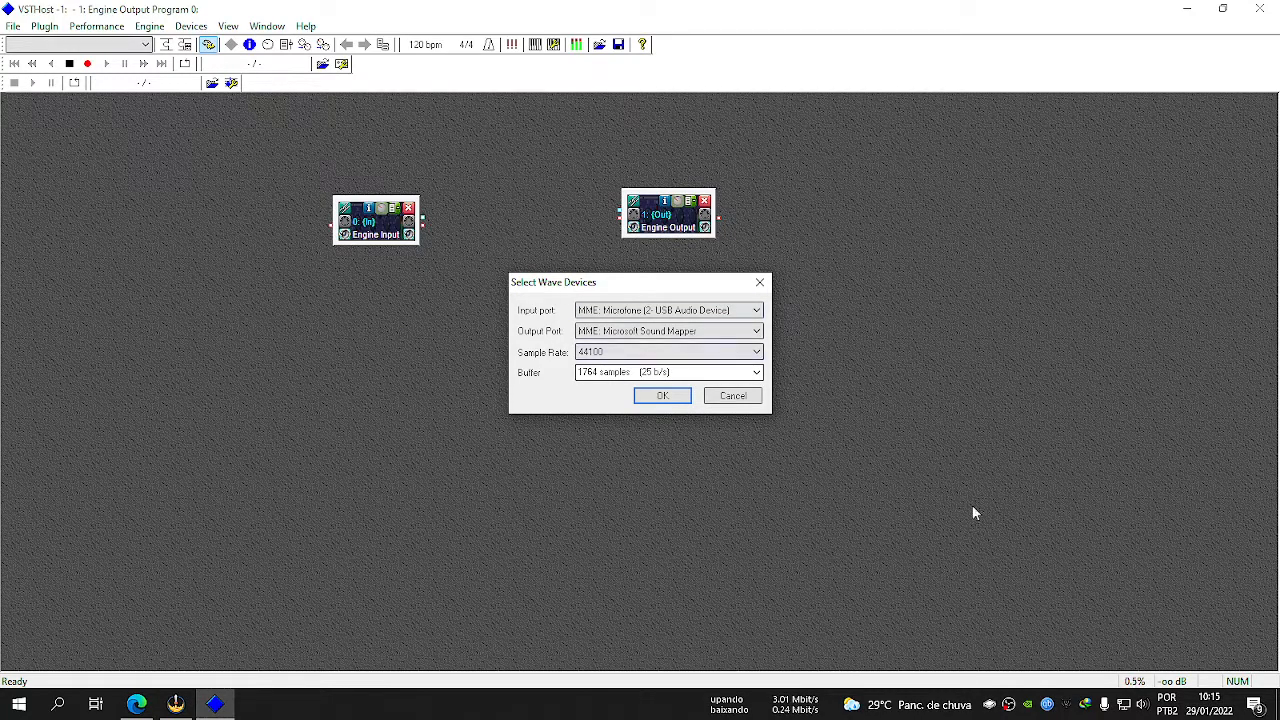
Check the default microphone among the recording devices in the Windows Sound settings and return to the wave device selection.
{"action": "right_click", "coordinate": [1141, 703]}
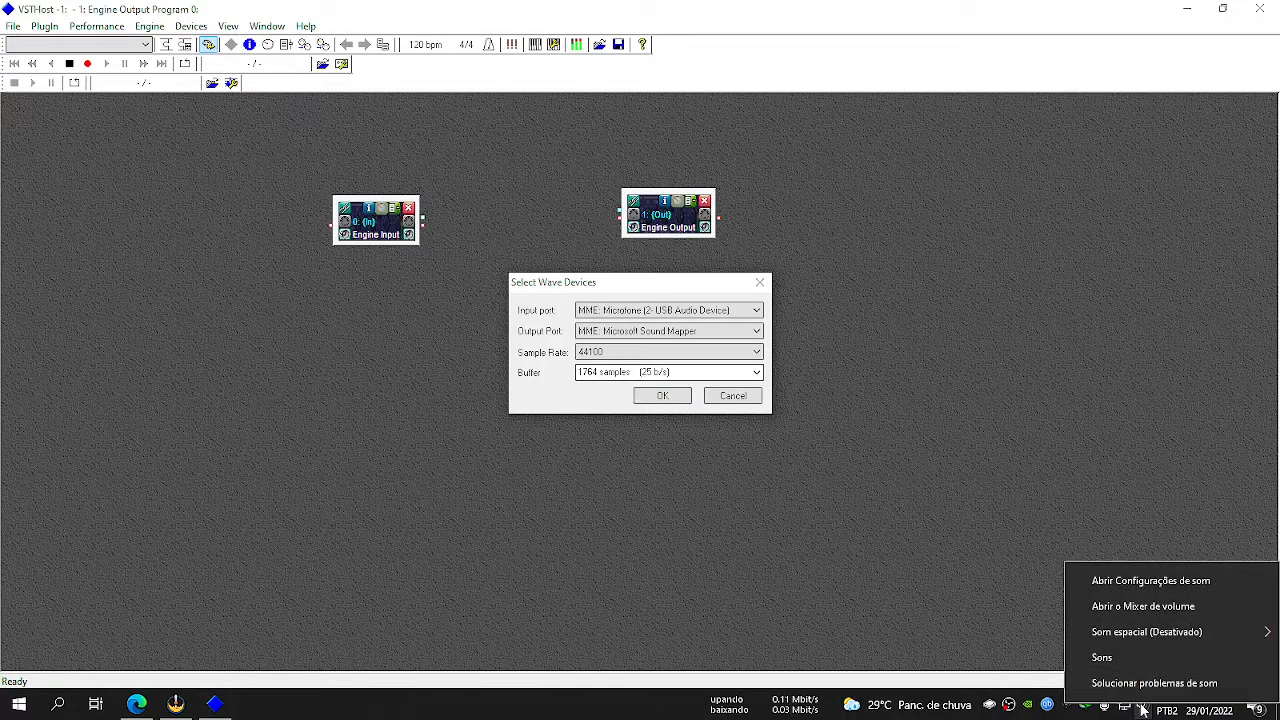
{"action": "left_click", "coordinate": [1101, 658]}
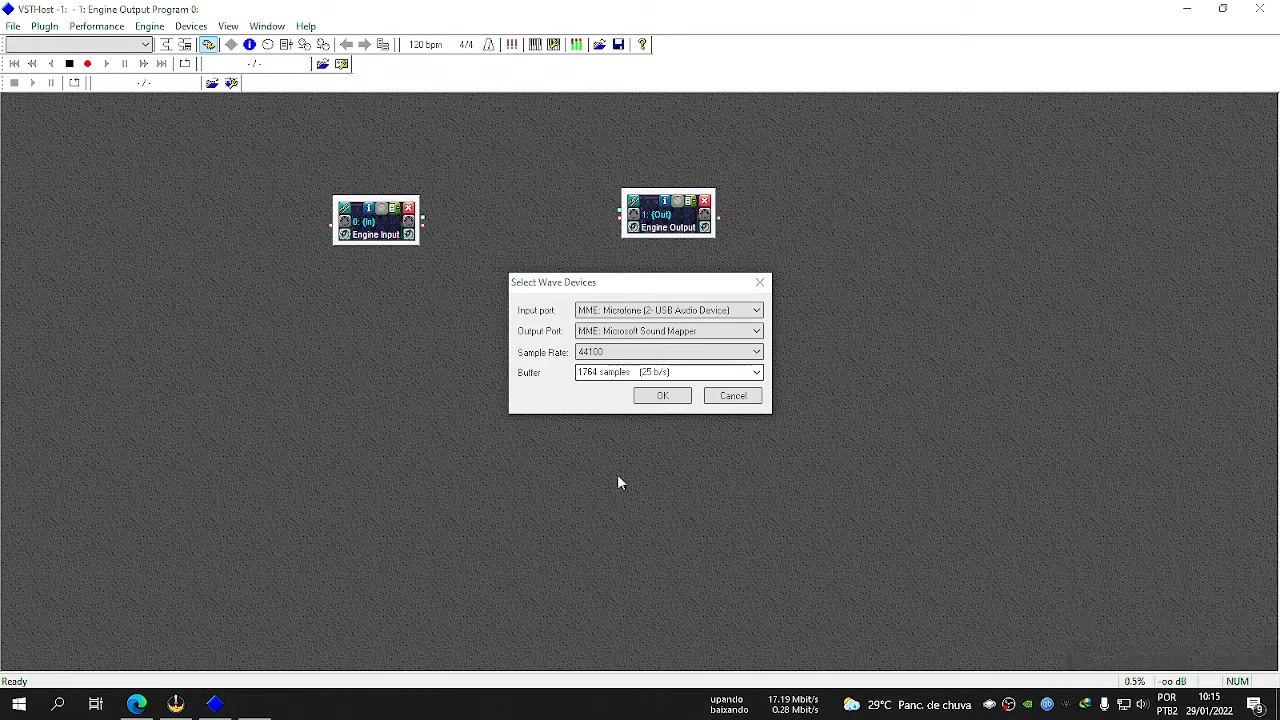
{"action": "left_click", "coordinate": [208, 146]}
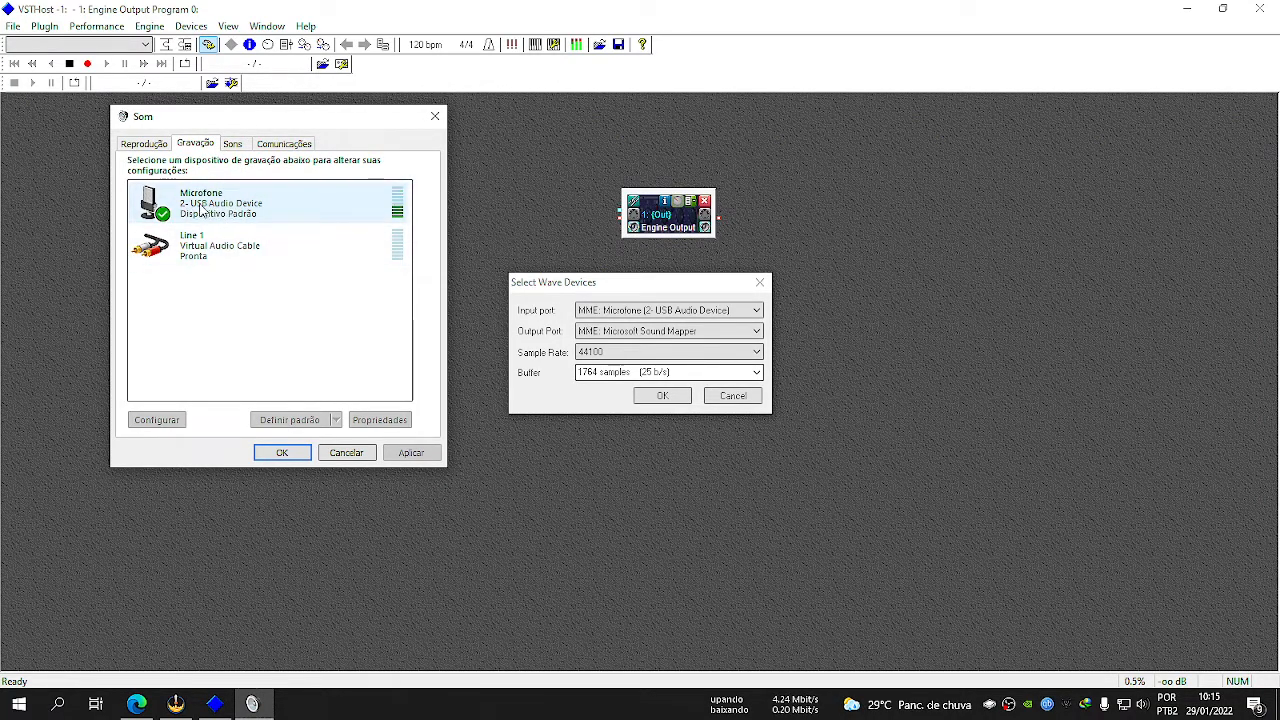
{"action": "left_click", "coordinate": [197, 201]}
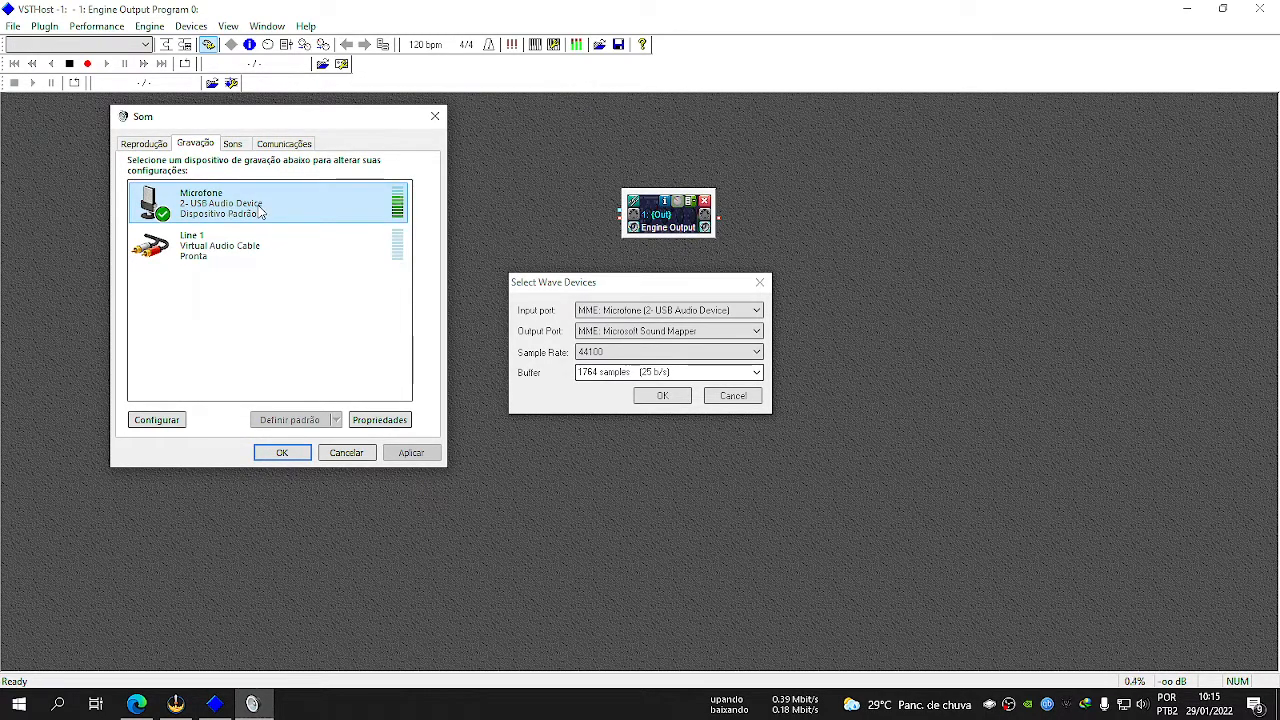
{"action": "left_click", "coordinate": [600, 289]}
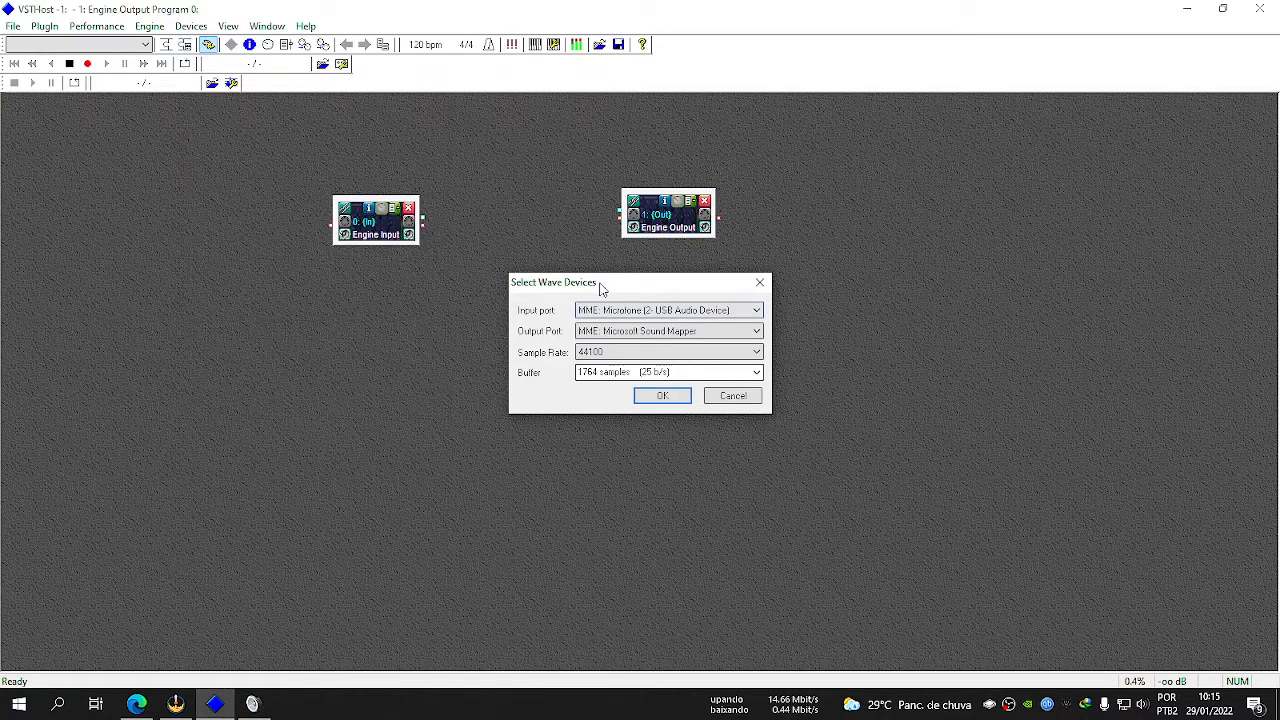
Reselect MME: Microfone (2- USB Audio Device) as the input port and set the output port to MME: Line 1 (Virtual Audio Cable).
{"action": "left_click", "coordinate": [655, 313]}
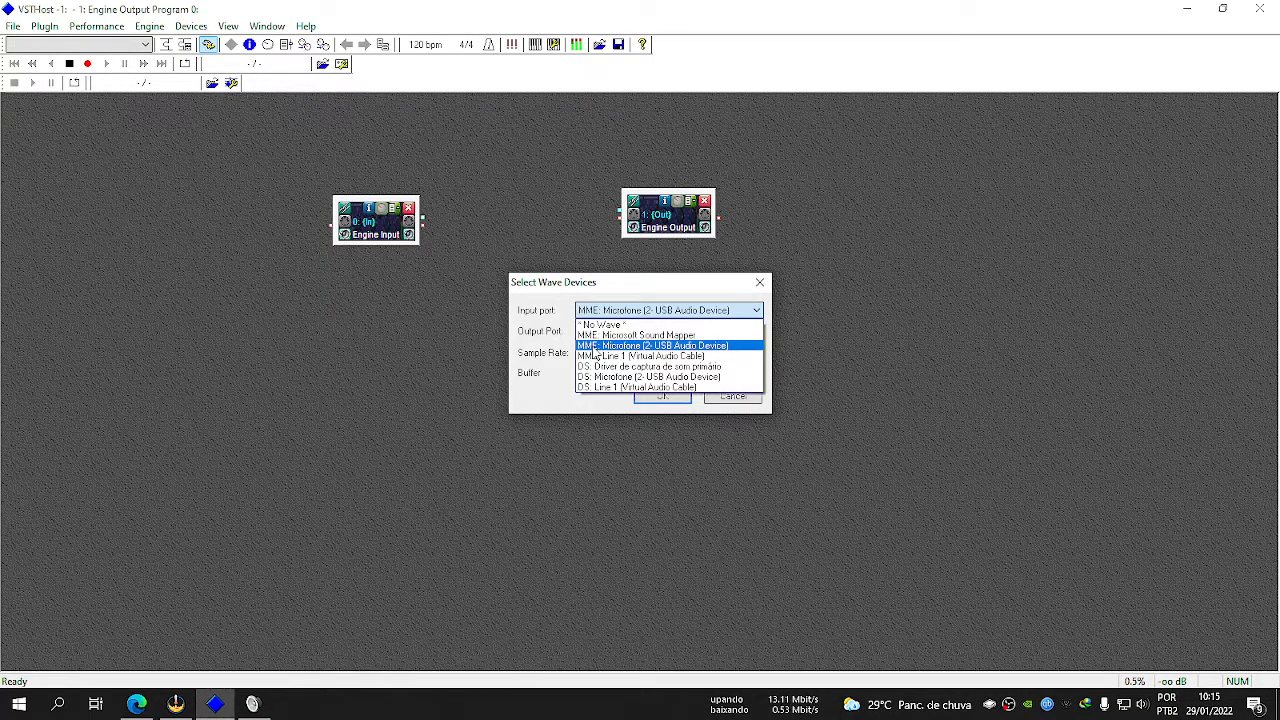
{"action": "left_click", "coordinate": [647, 350]}
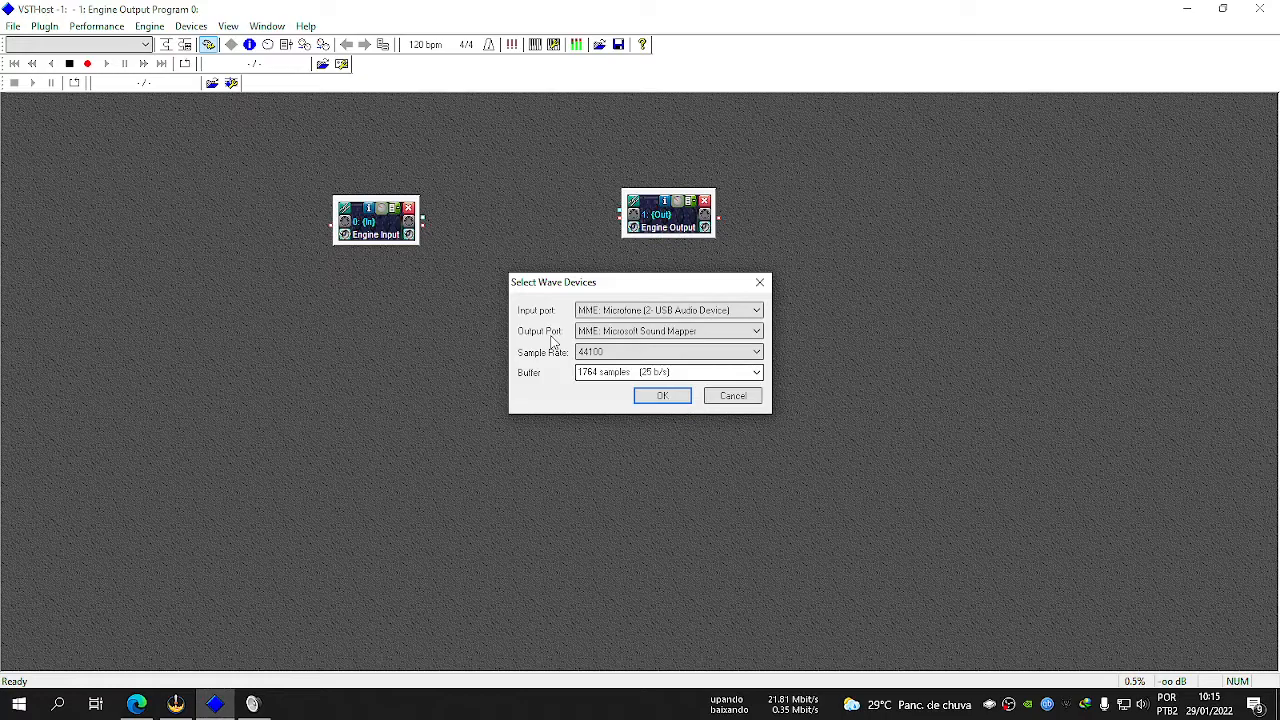
{"action": "left_click", "coordinate": [252, 704]}
{"action": "left_click", "coordinate": [226, 258]}
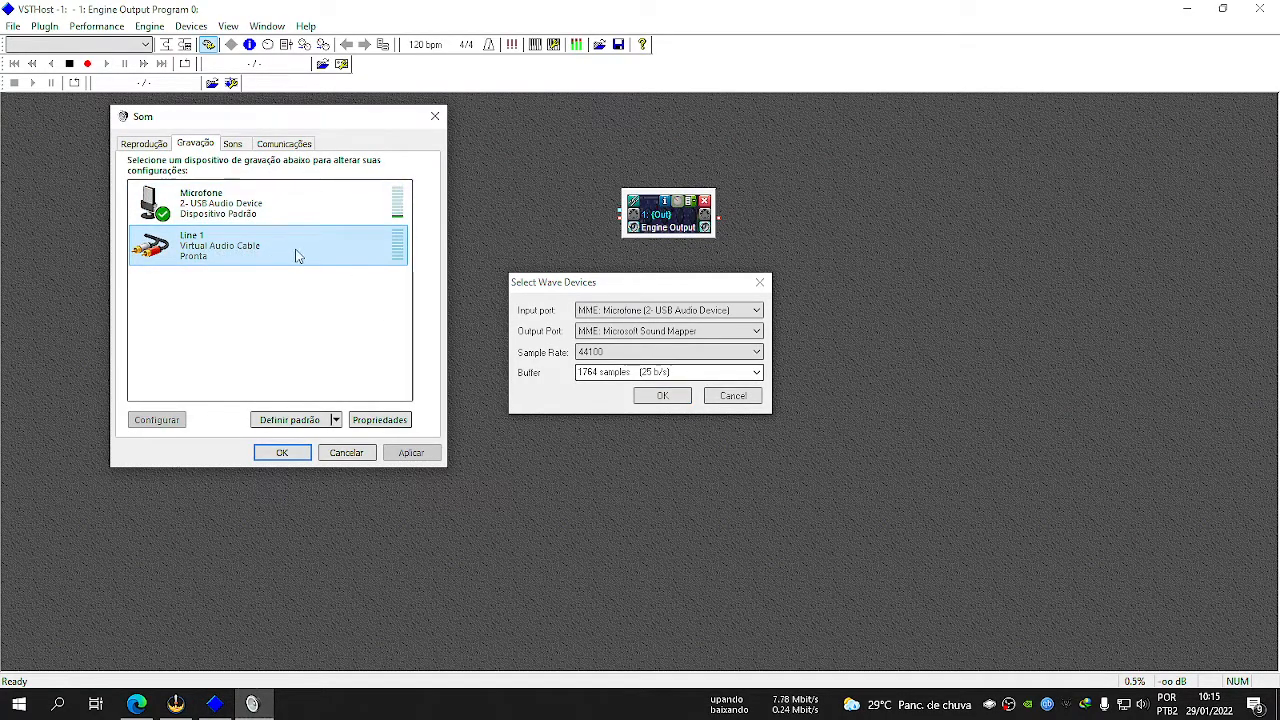
{"action": "left_click", "coordinate": [588, 298]}
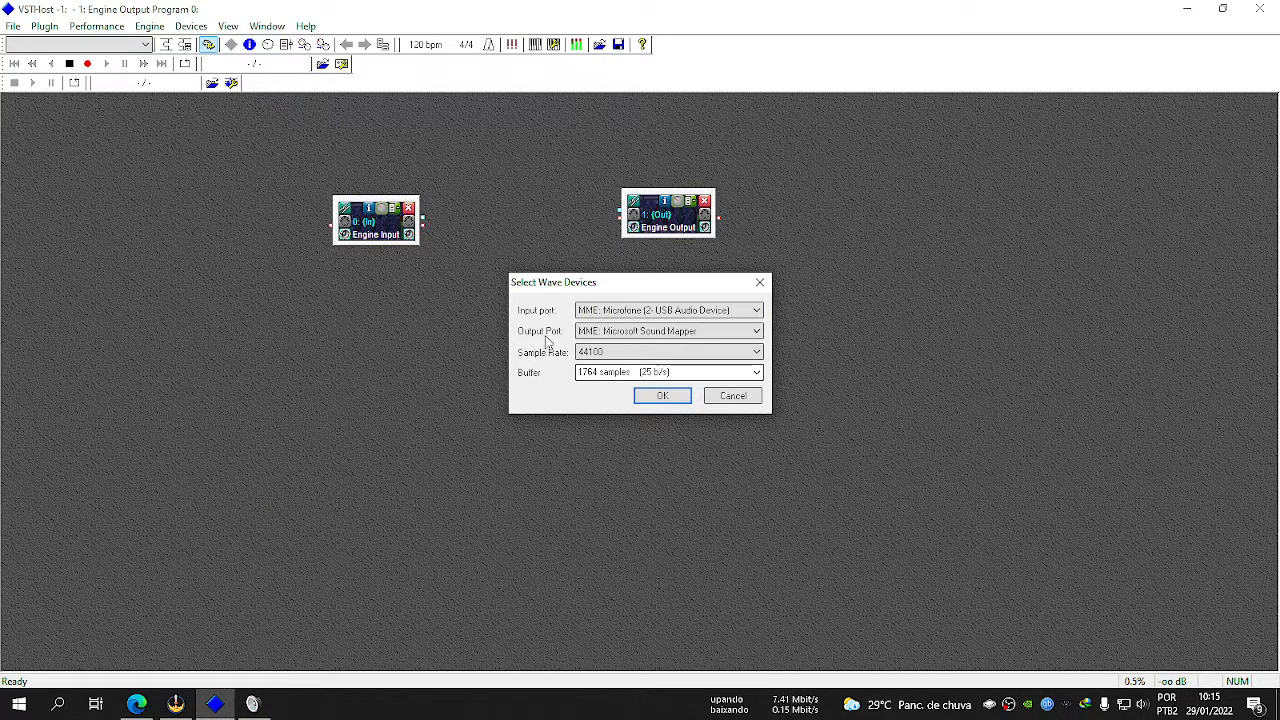
{"action": "left_click", "coordinate": [628, 334]}
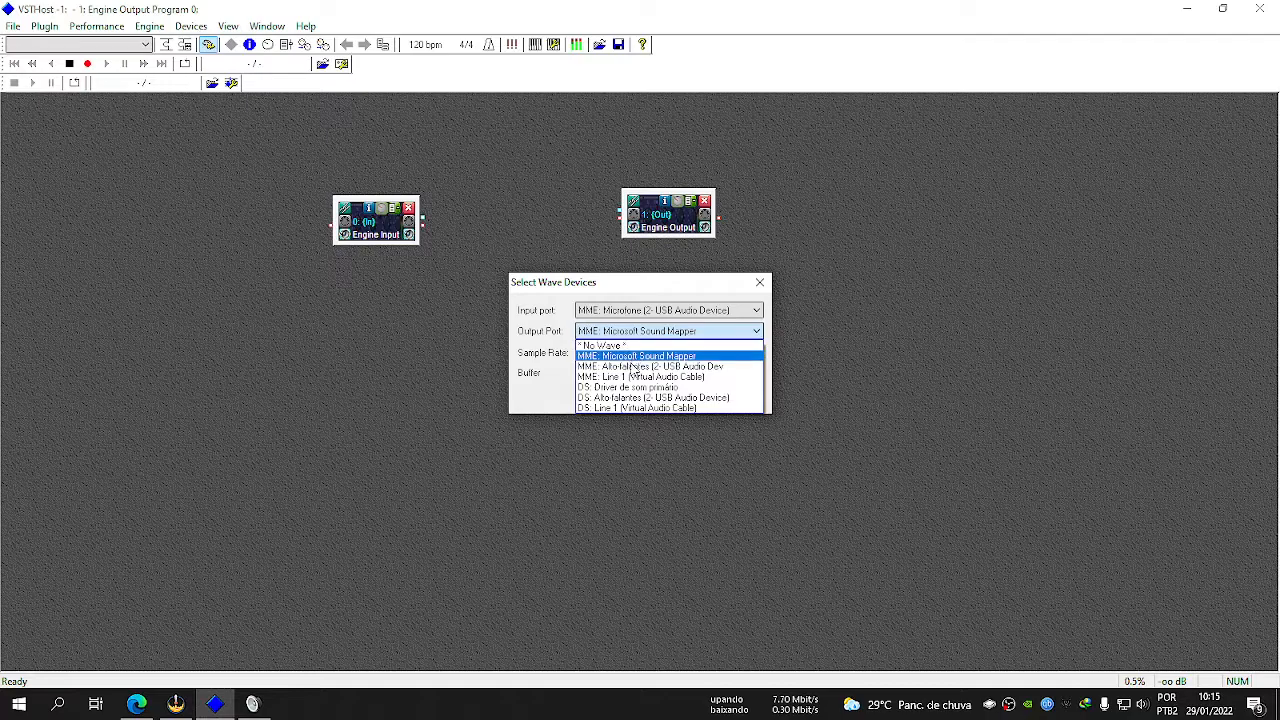
{"action": "left_click", "coordinate": [693, 378]}
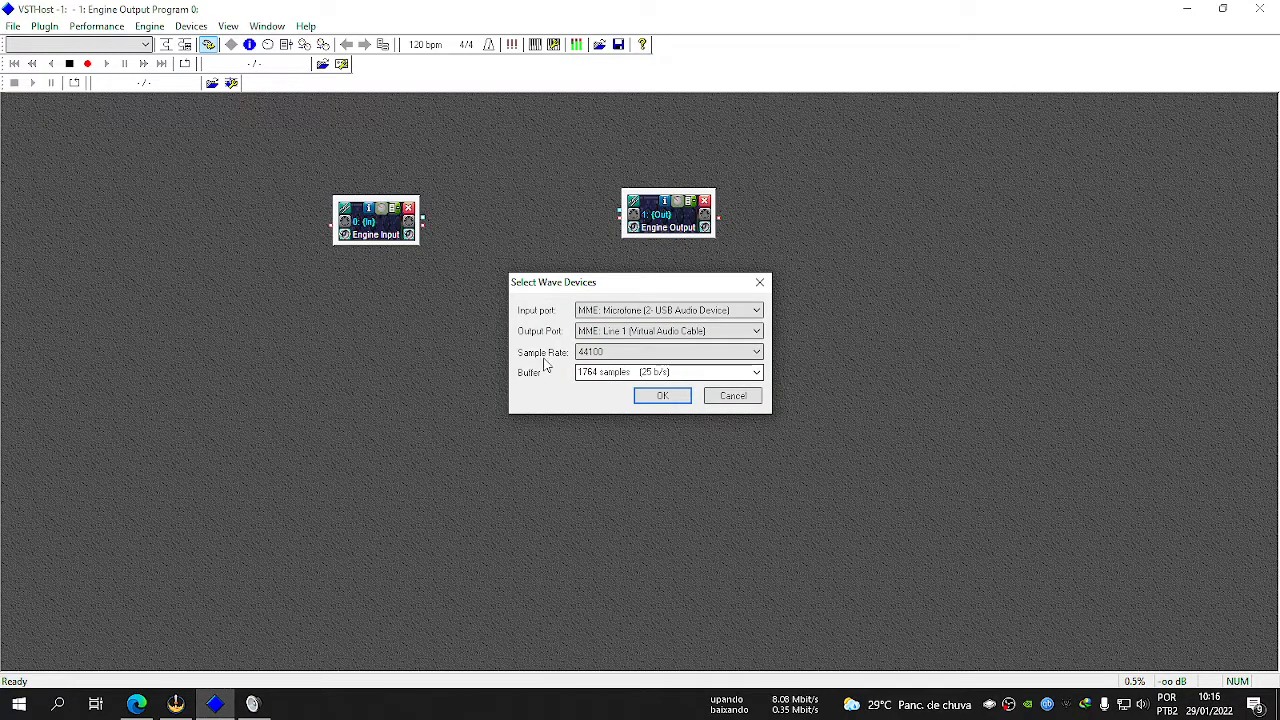
Check the default format of the Line 1 recording device in Windows Sound and select 44100 as the wave device sample rate.
{"action": "left_click", "coordinate": [252, 704]}
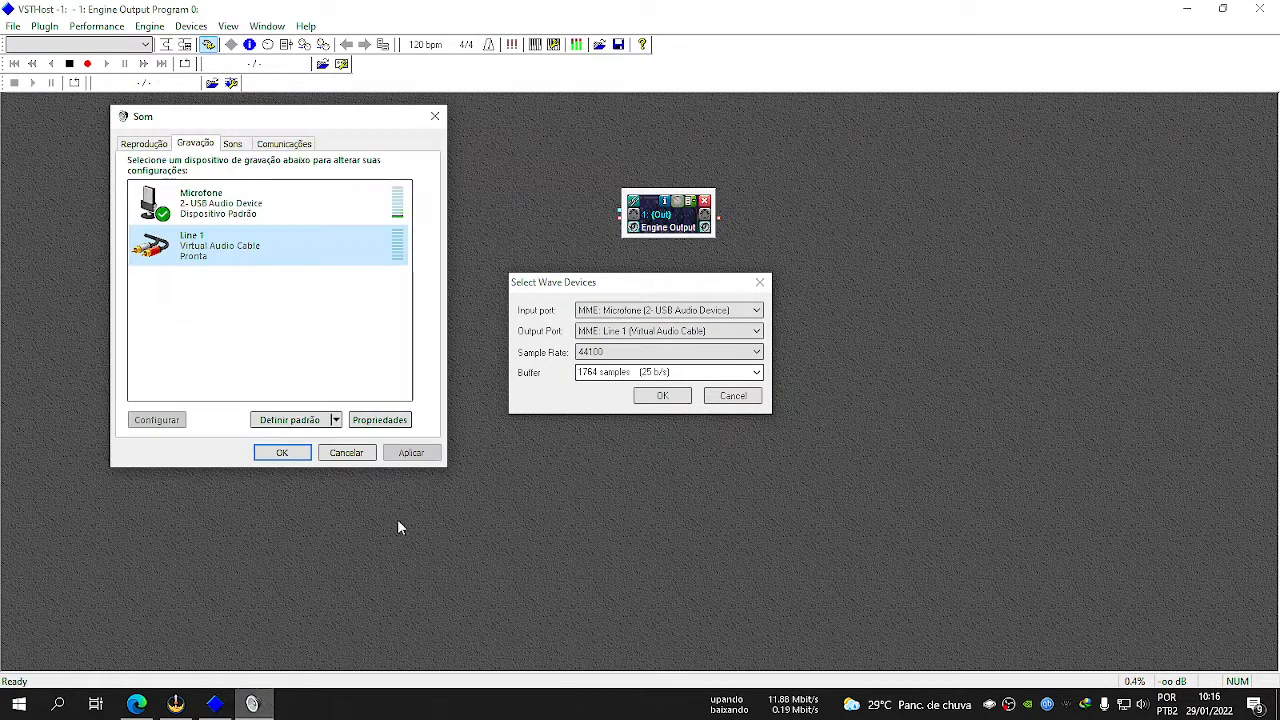
{"action": "double_click", "coordinate": [278, 237]}
{"action": "left_click", "coordinate": [231, 204]}
{"action": "left_click", "coordinate": [270, 204]}
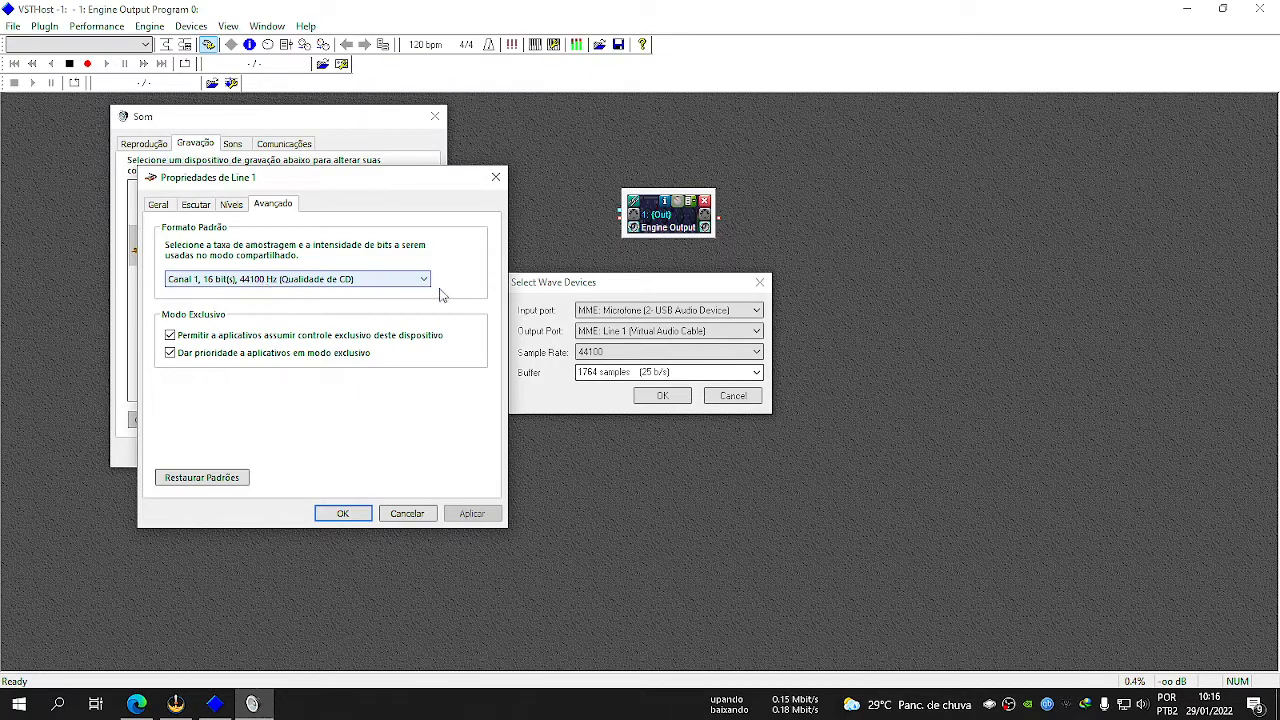
{"action": "left_click", "coordinate": [570, 383]}
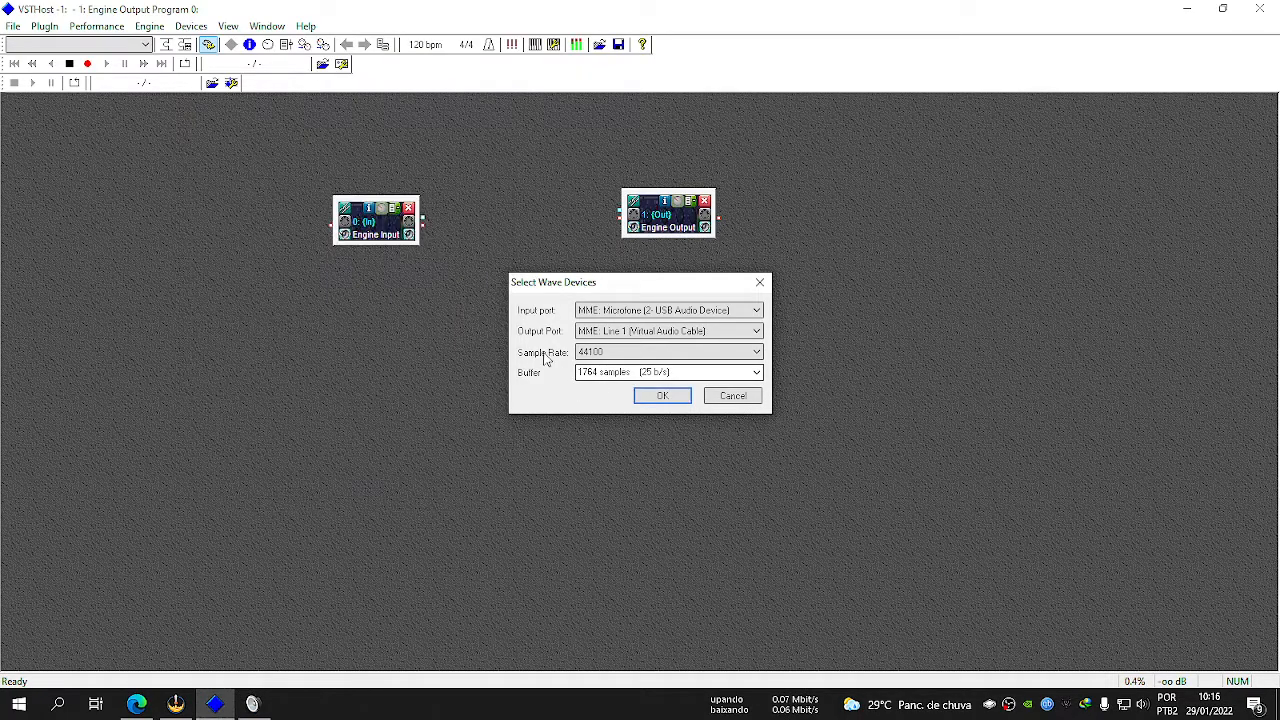
{"action": "left_click", "coordinate": [655, 355]}
{"action": "left_click", "coordinate": [603, 366]}
Review the available buffer sizes, set the buffer to 70 samples (630 b/s) and confirm the wave device selection.
{"action": "left_click", "coordinate": [757, 373]}
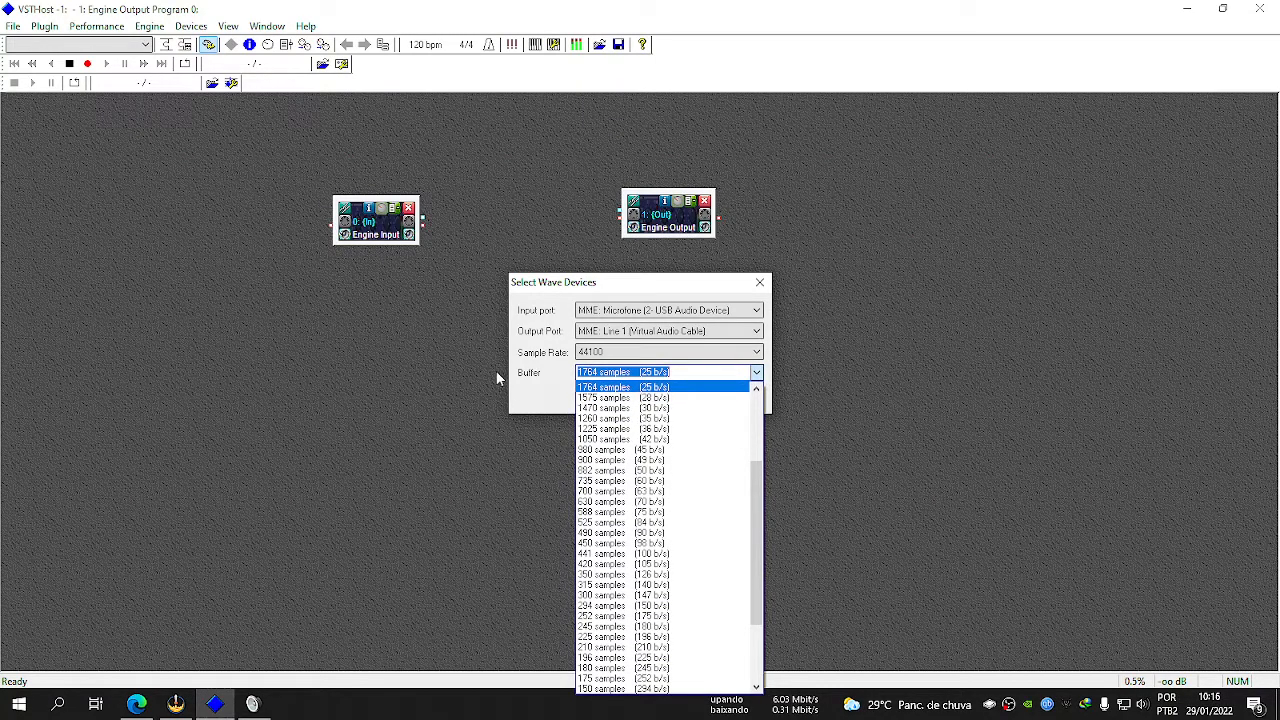
{"action": "left_click", "coordinate": [558, 383]}
{"action": "left_click", "coordinate": [744, 372]}
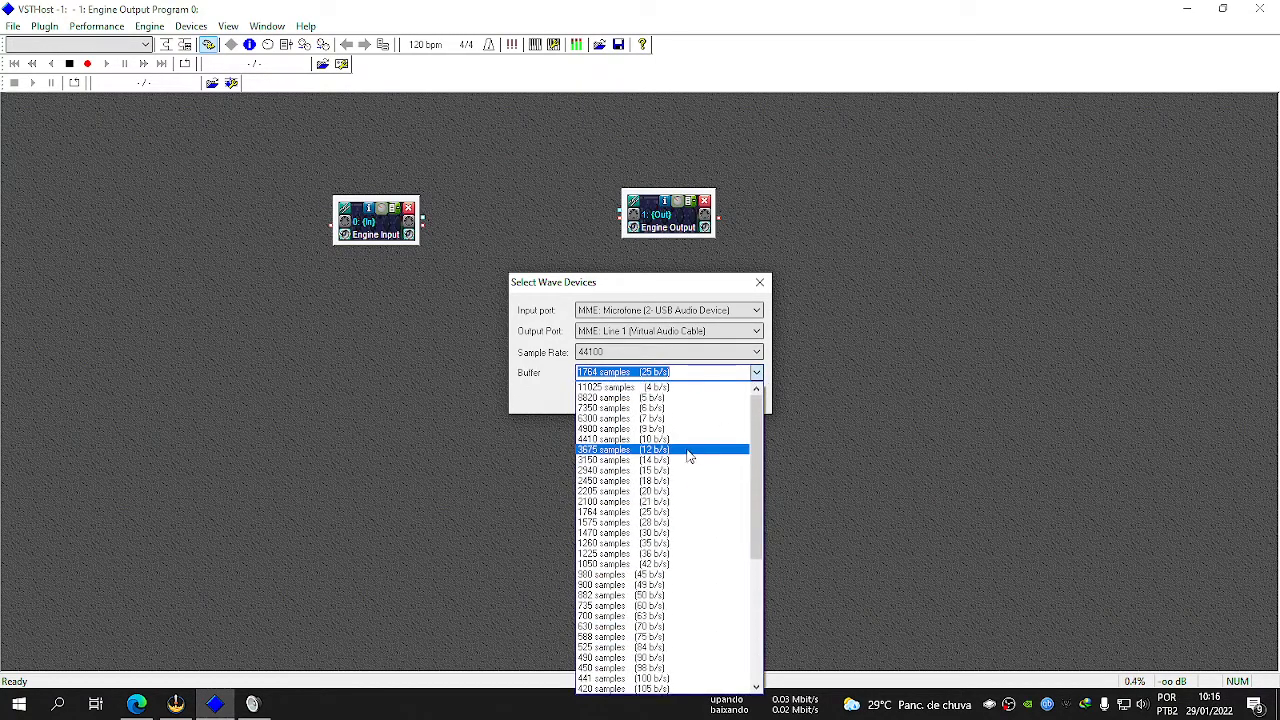
{"action": "left_click", "coordinate": [548, 414]}
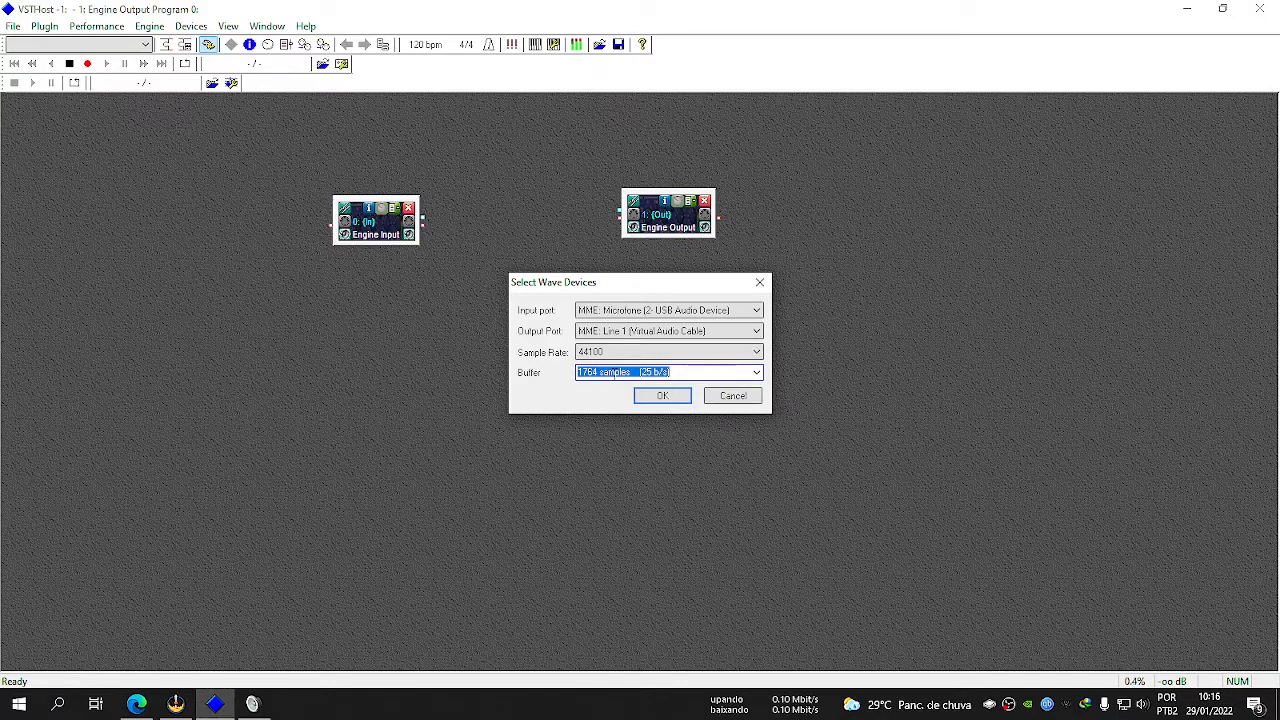
{"action": "left_click", "coordinate": [757, 374]}
{"action": "scroll", "coordinate": [688, 471], "scroll_direction": "down", "scroll_amount": 6}
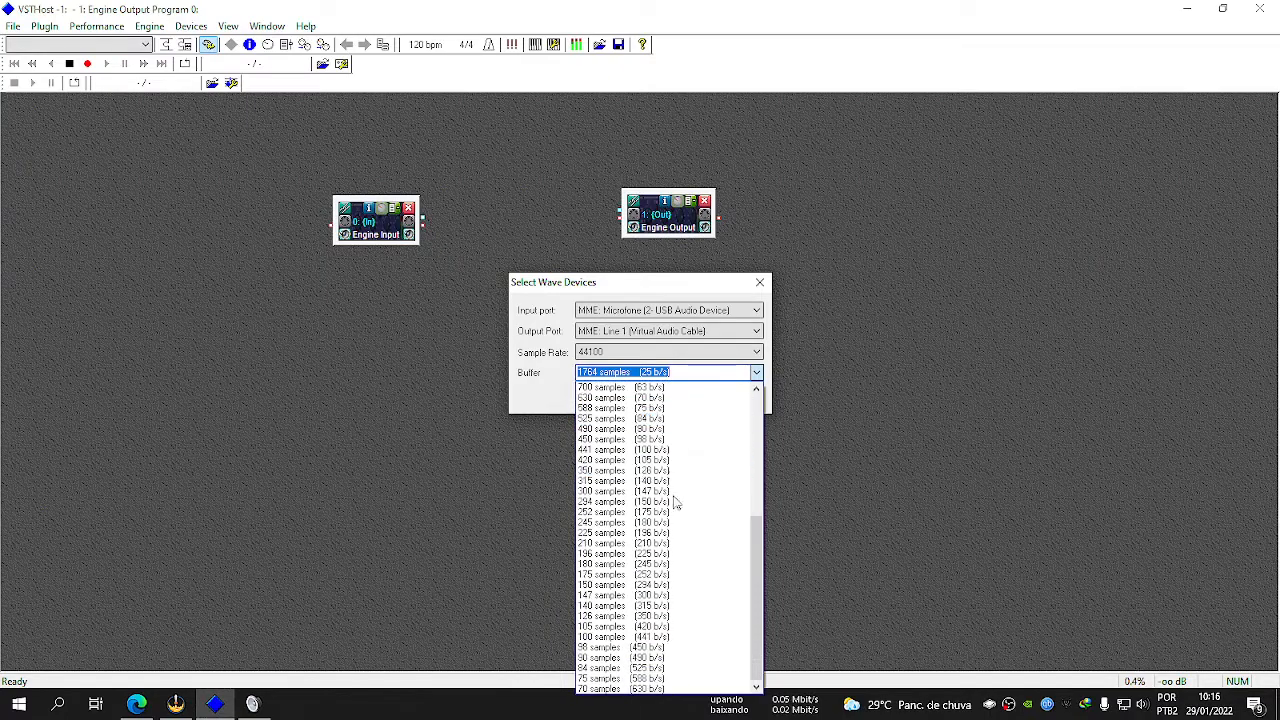
{"action": "left_click", "coordinate": [625, 688]}
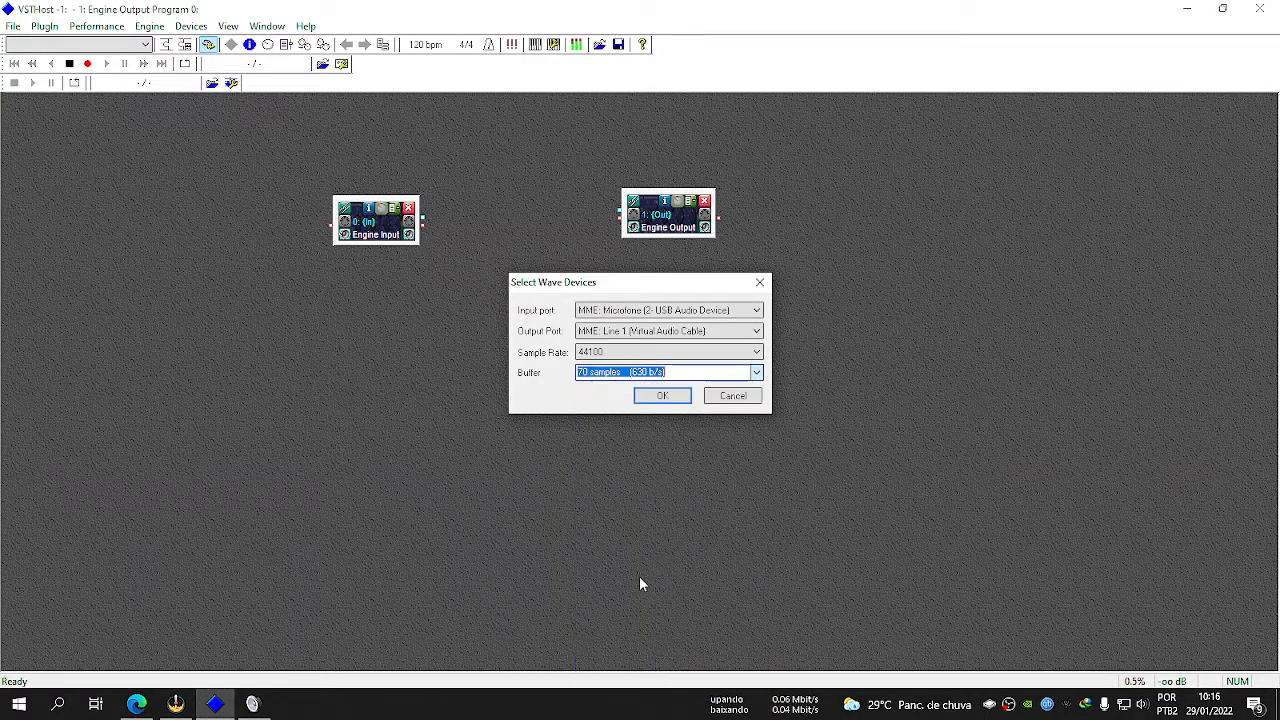
{"action": "left_click", "coordinate": [762, 373]}
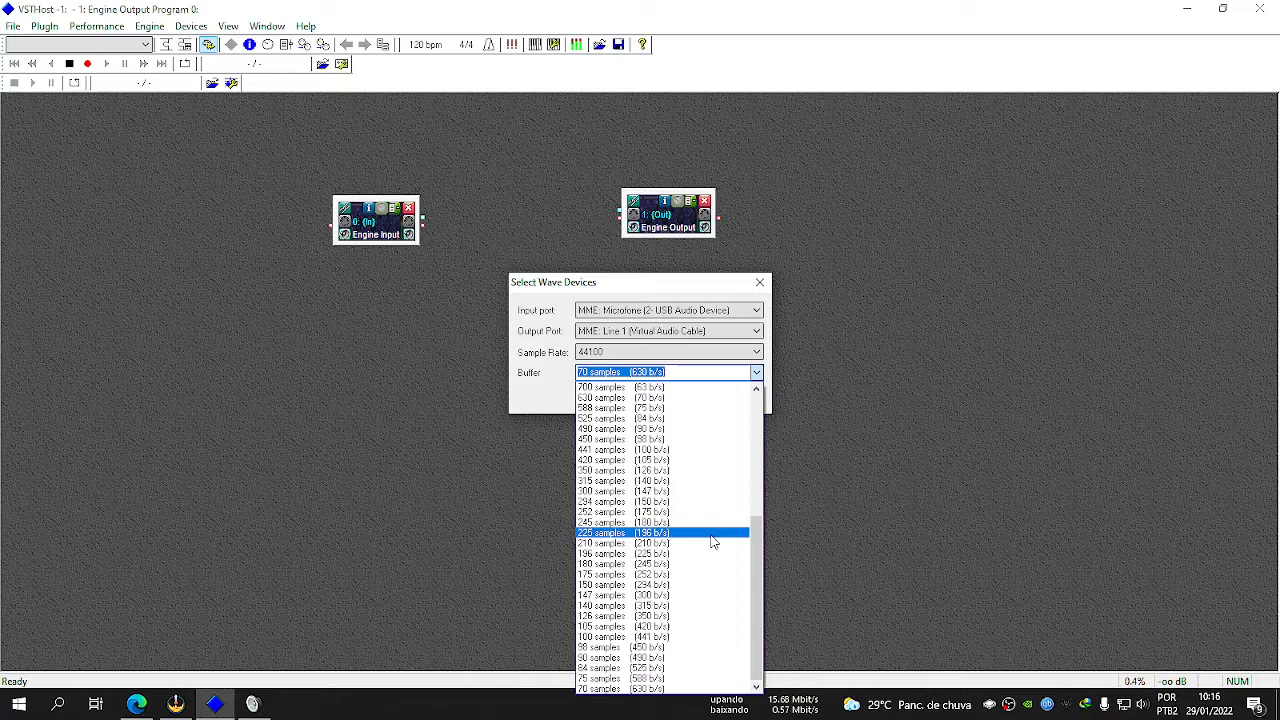
{"action": "left_click", "coordinate": [640, 688]}
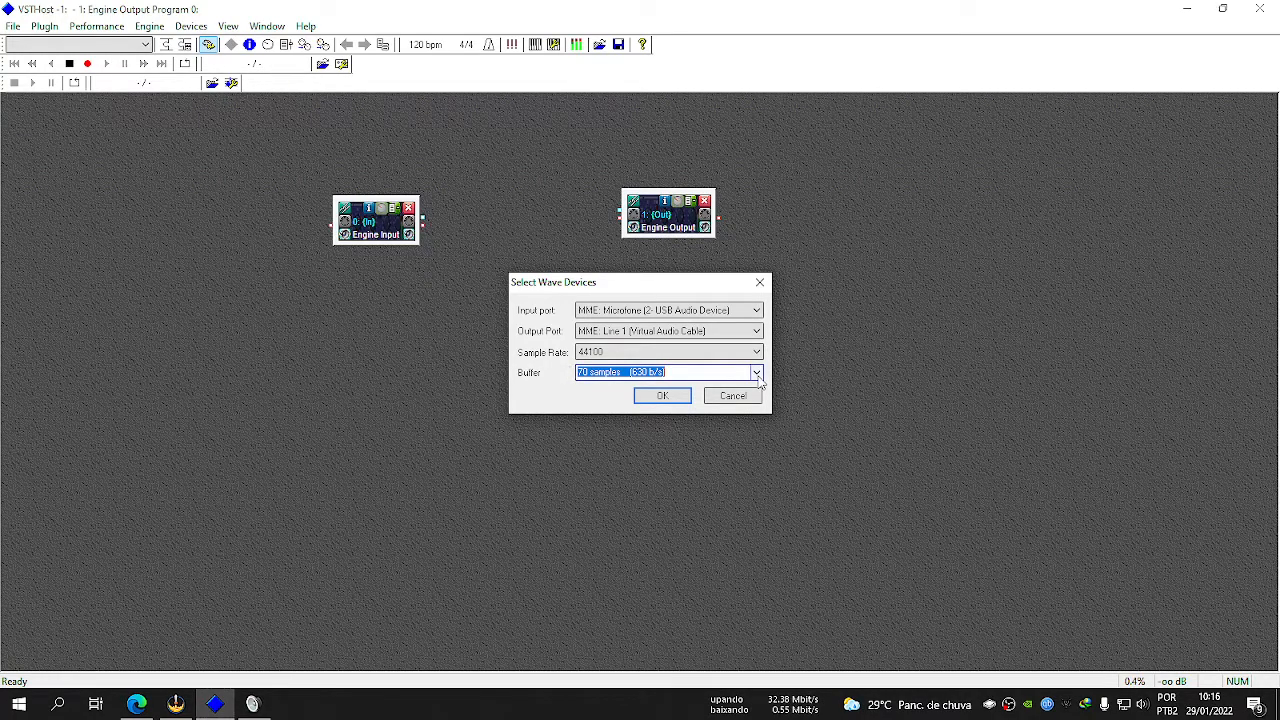
{"action": "left_click", "coordinate": [662, 395]}
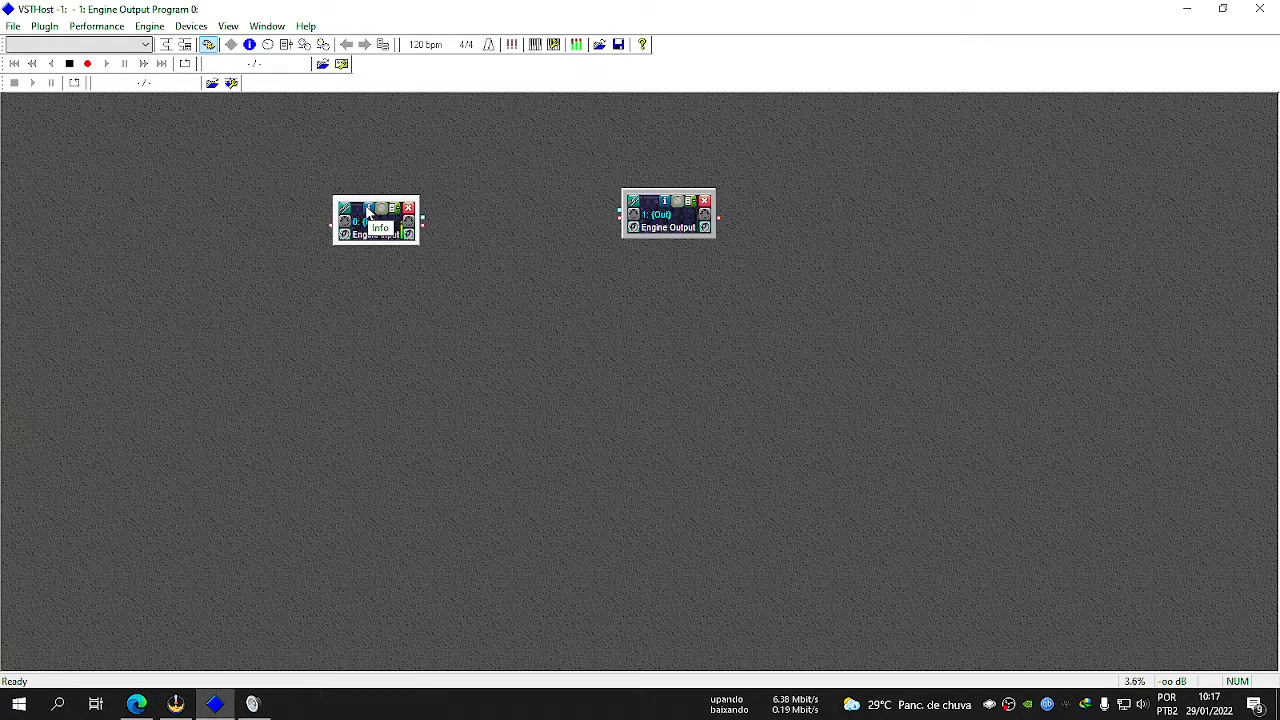
Try linking Engine Input and Engine Output with a MIDI chain, then remove the link.
{"action": "left_click", "coordinate": [386, 232]}
{"action": "left_click_drag", "start_coordinate": [565, 242], "coordinate": [394, 328]}
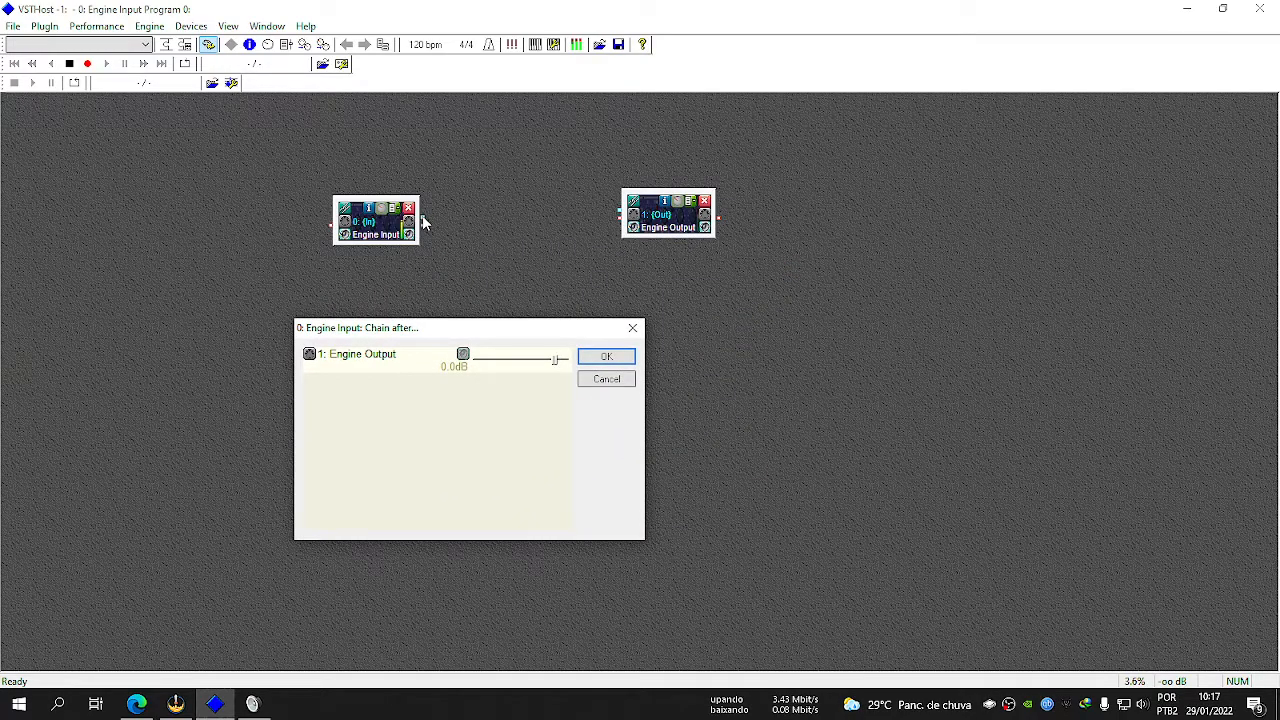
{"action": "left_click", "coordinate": [310, 358]}
{"action": "left_click", "coordinate": [310, 358]}
{"action": "left_click", "coordinate": [310, 358]}
{"action": "left_click", "coordinate": [310, 358]}
{"action": "left_click", "coordinate": [310, 358]}
{"action": "left_click", "coordinate": [606, 357]}
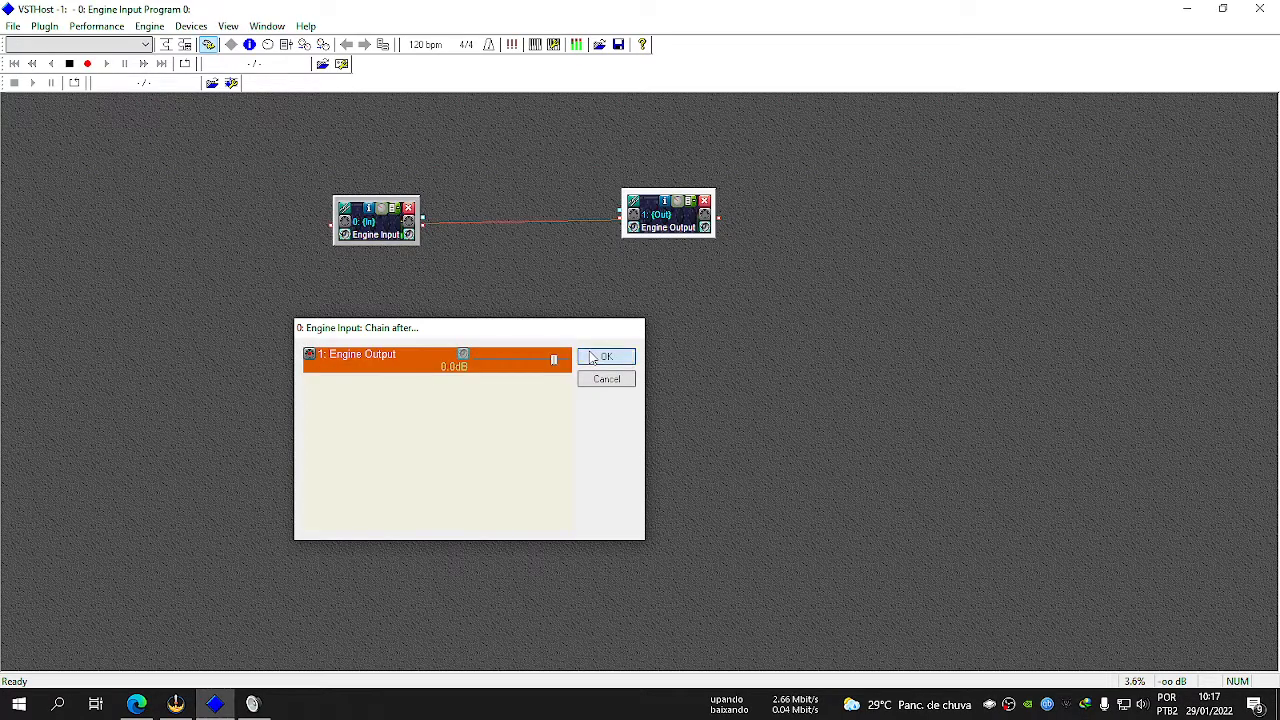
{"action": "left_click", "coordinate": [424, 228]}
{"action": "left_click", "coordinate": [480, 268]}
{"action": "left_click", "coordinate": [779, 273]}
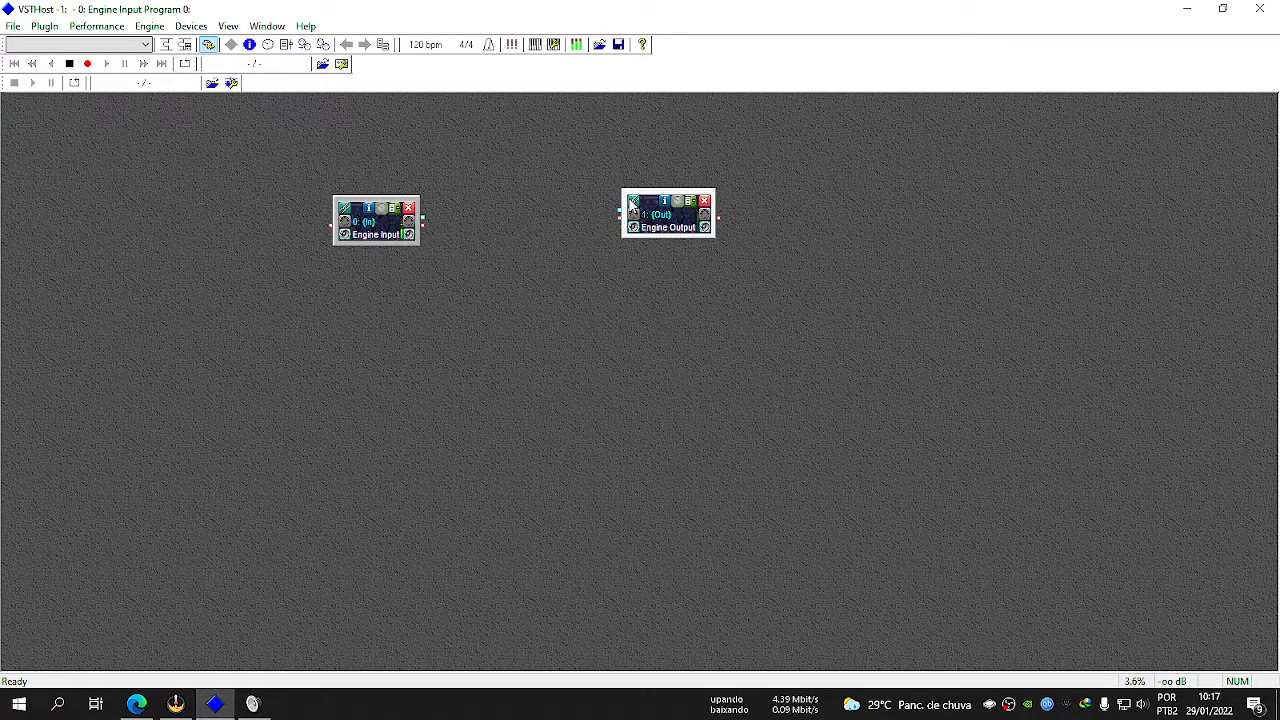
Chain Engine Output after Engine Input and confirm the audio connection between the two modules.
{"action": "left_click", "coordinate": [635, 205]}
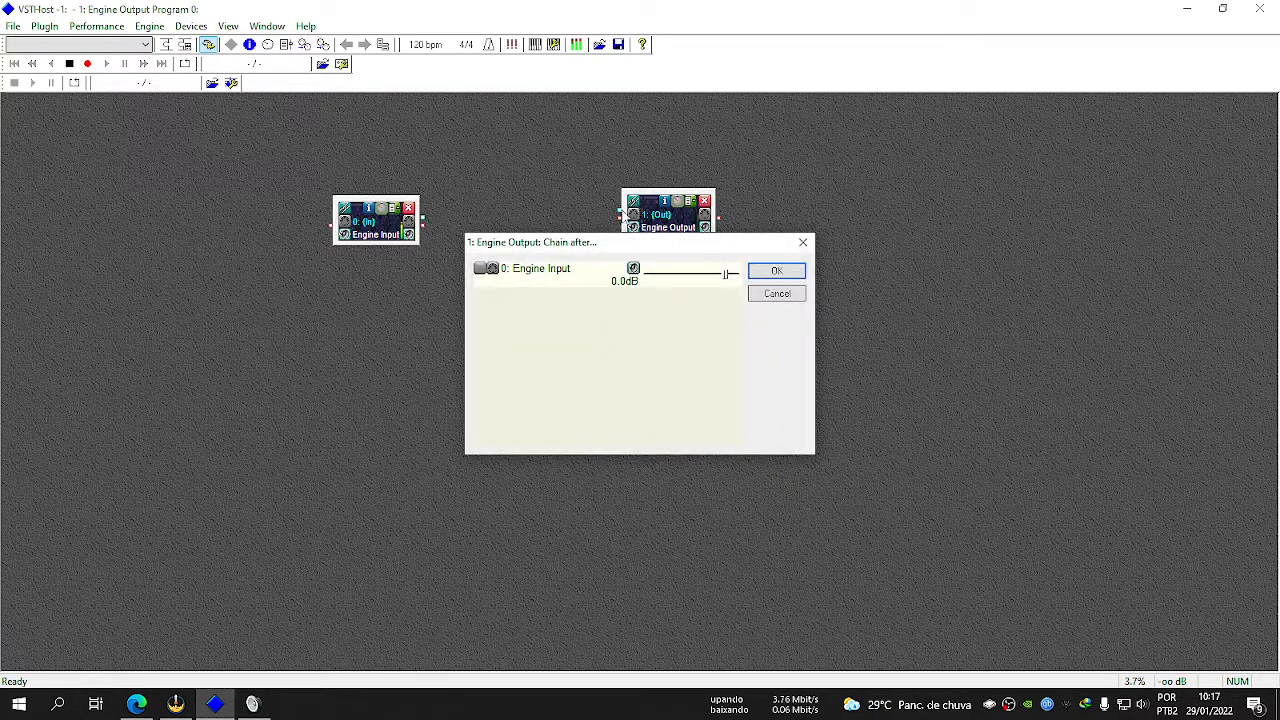
{"action": "left_click", "coordinate": [802, 242]}
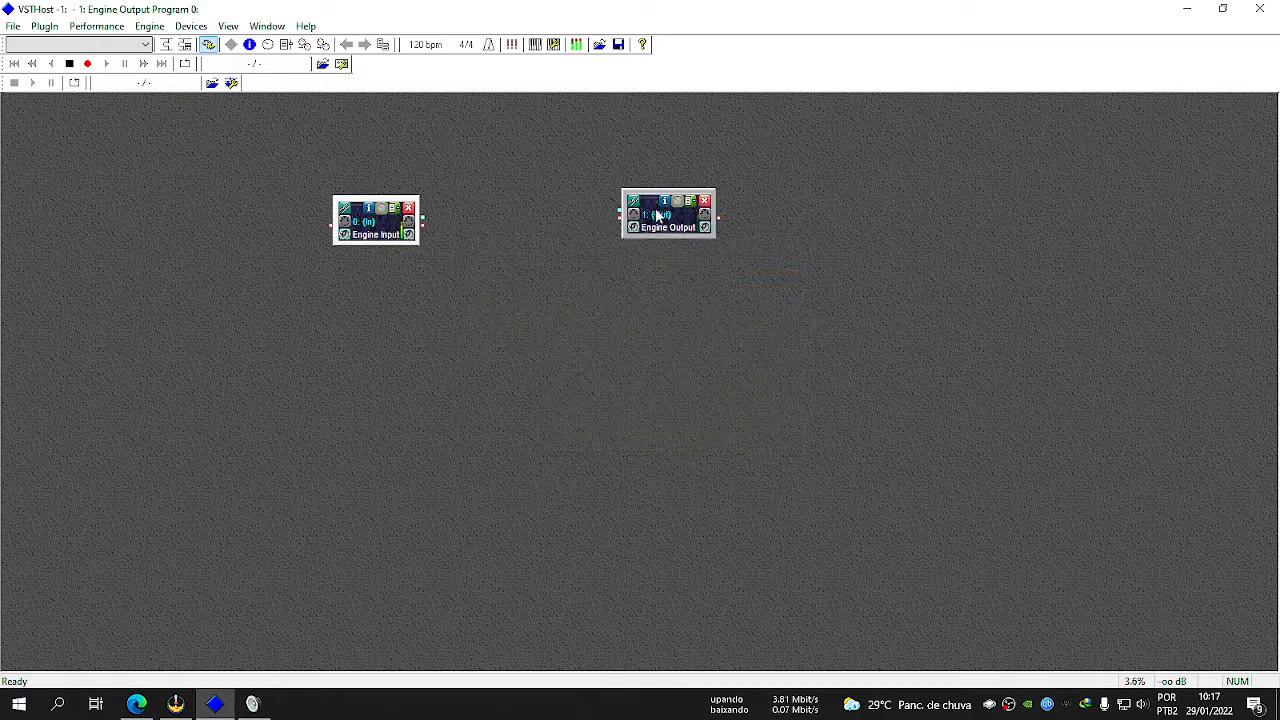
{"action": "left_click", "coordinate": [635, 205]}
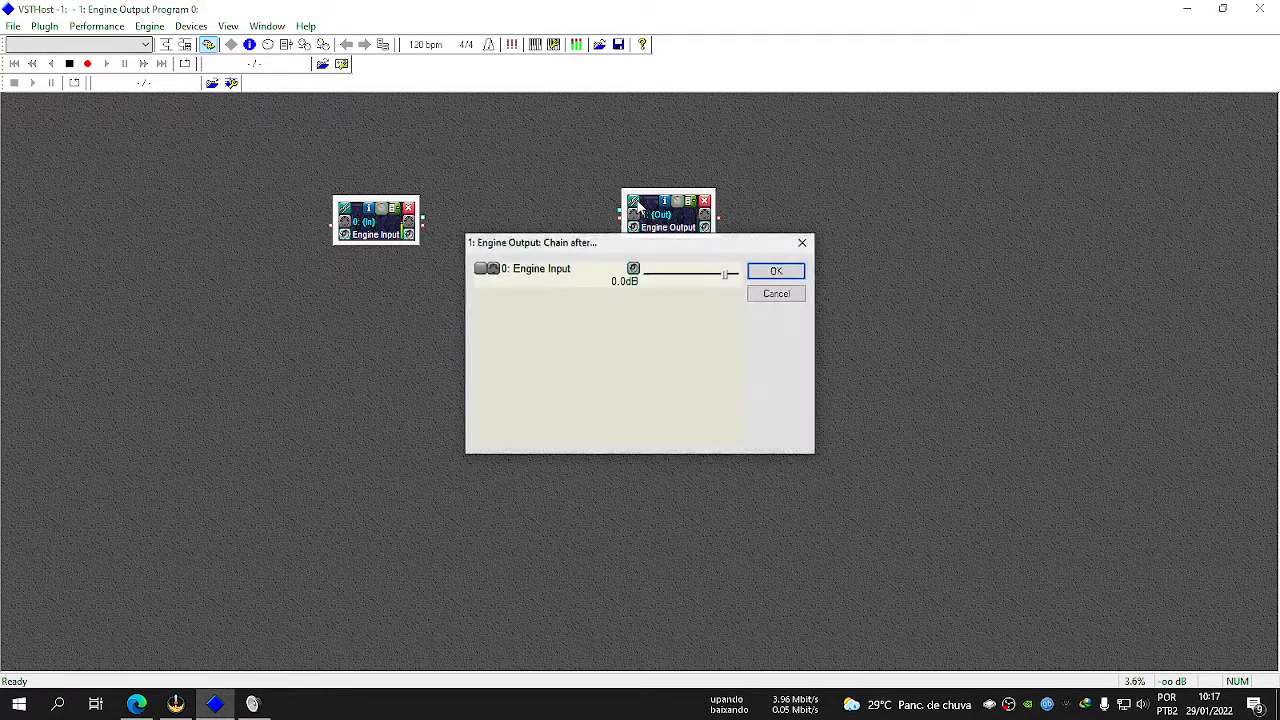
{"action": "left_click", "coordinate": [481, 270]}
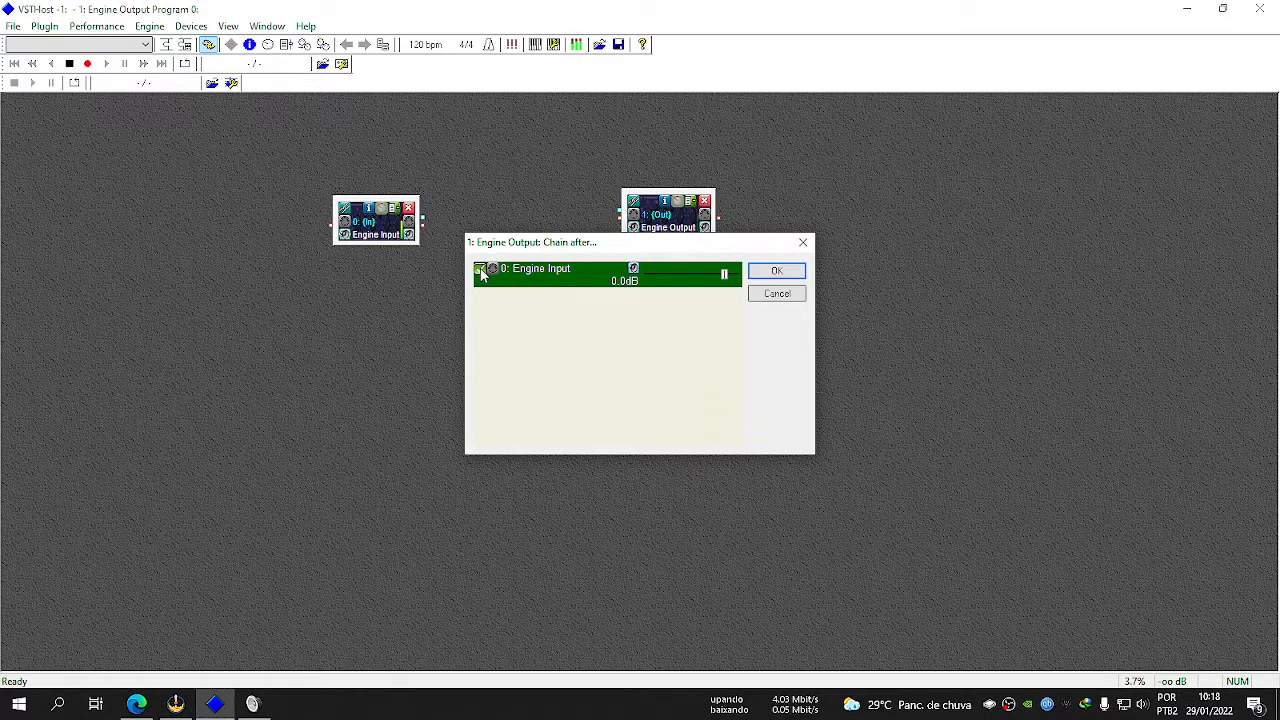
{"action": "left_click", "coordinate": [481, 270]}
{"action": "left_click_drag", "start_coordinate": [612, 239], "coordinate": [609, 312]}
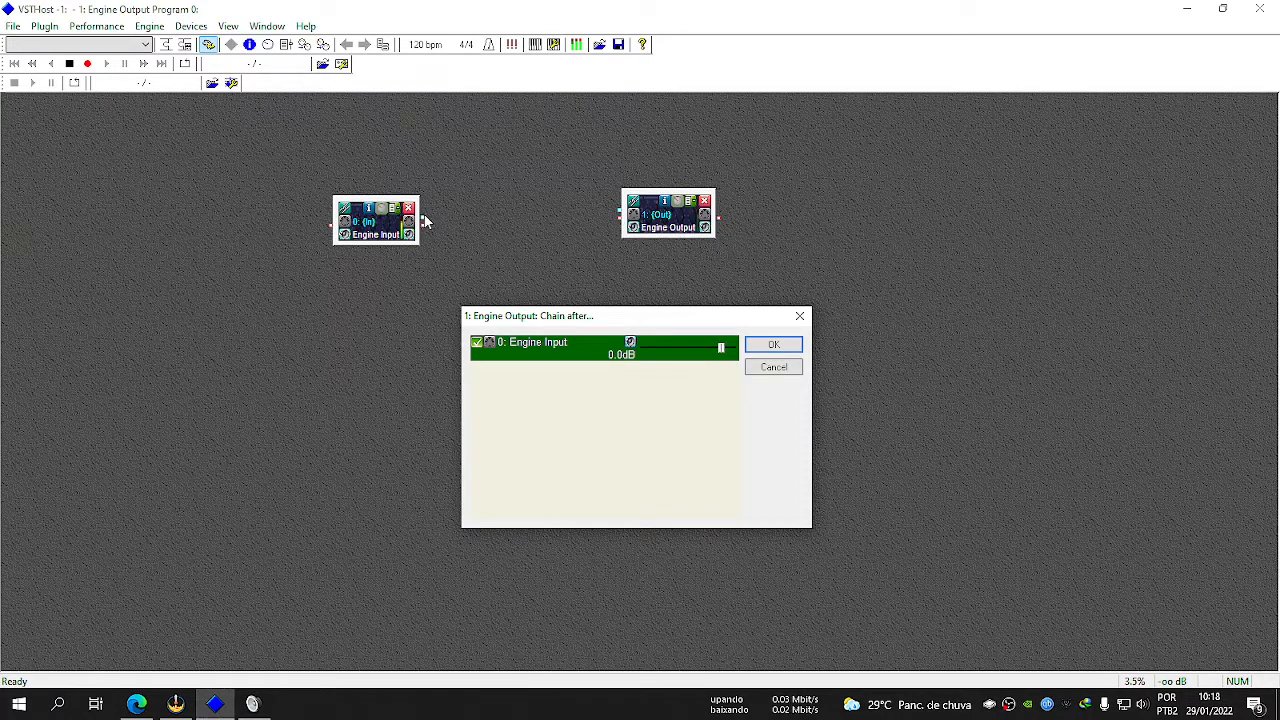
{"action": "left_click_drag", "start_coordinate": [615, 320], "coordinate": [546, 288]}
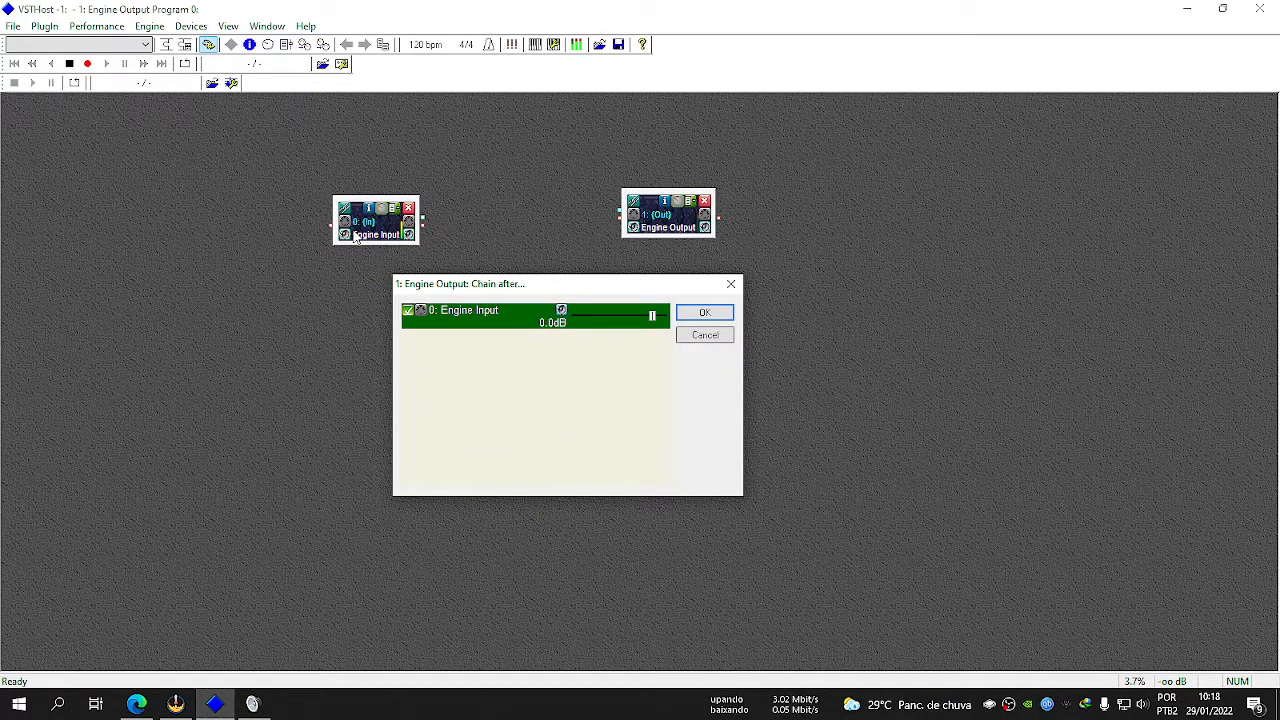
{"action": "left_click", "coordinate": [693, 317]}
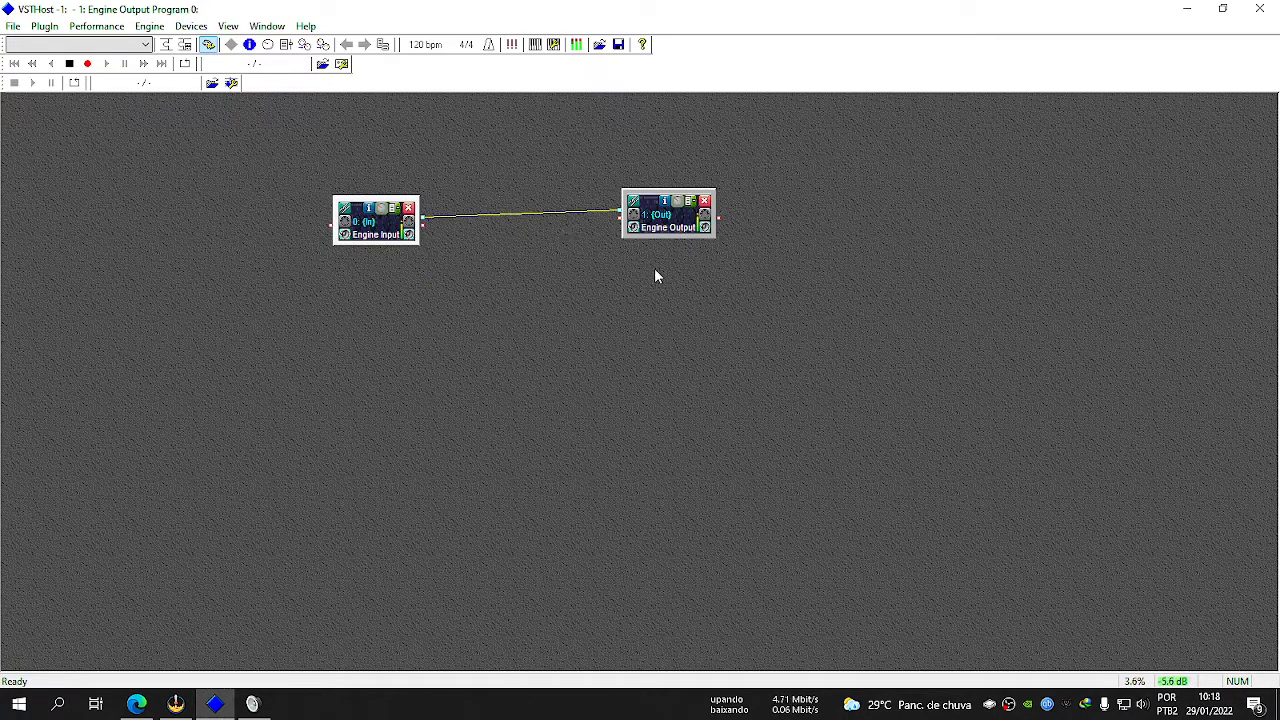
Set the Line 1 recording device to be listened to through Dispositivo de Reprodução Padrão and confirm its properties.
{"action": "left_click", "coordinate": [252, 704]}
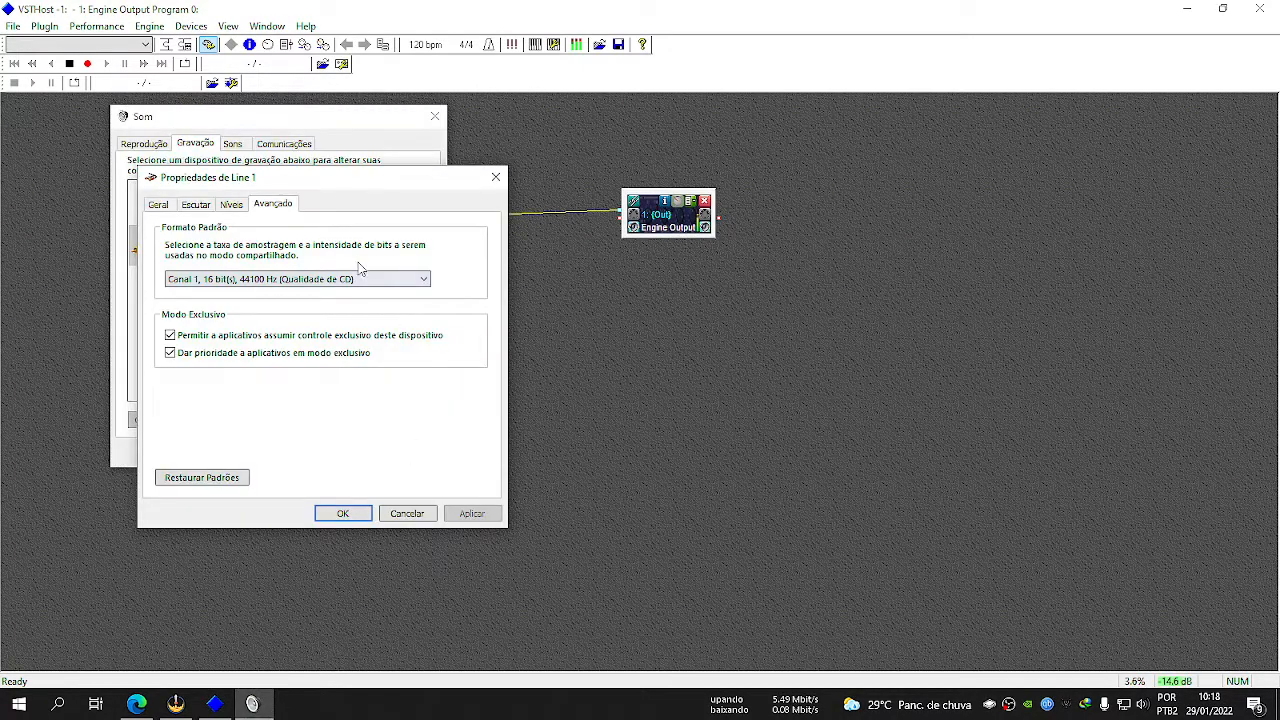
{"action": "left_click", "coordinate": [342, 513]}
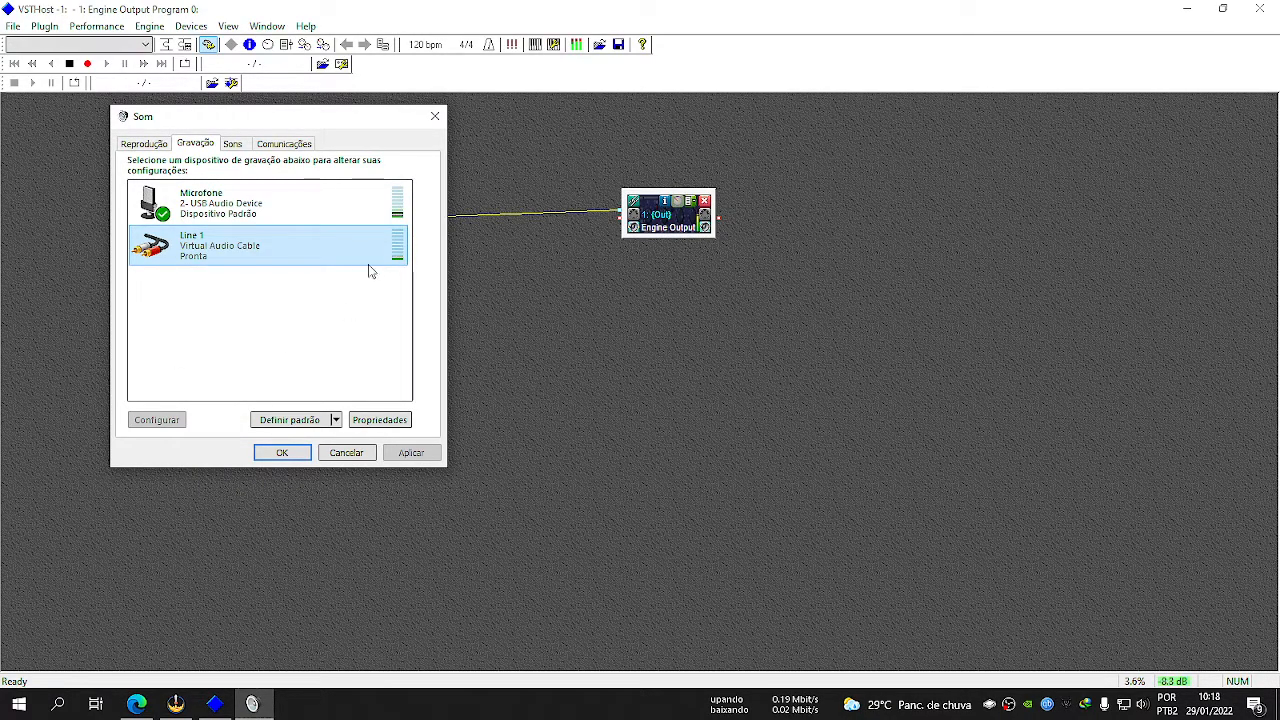
{"action": "double_click", "coordinate": [253, 249]}
{"action": "left_click", "coordinate": [231, 205]}
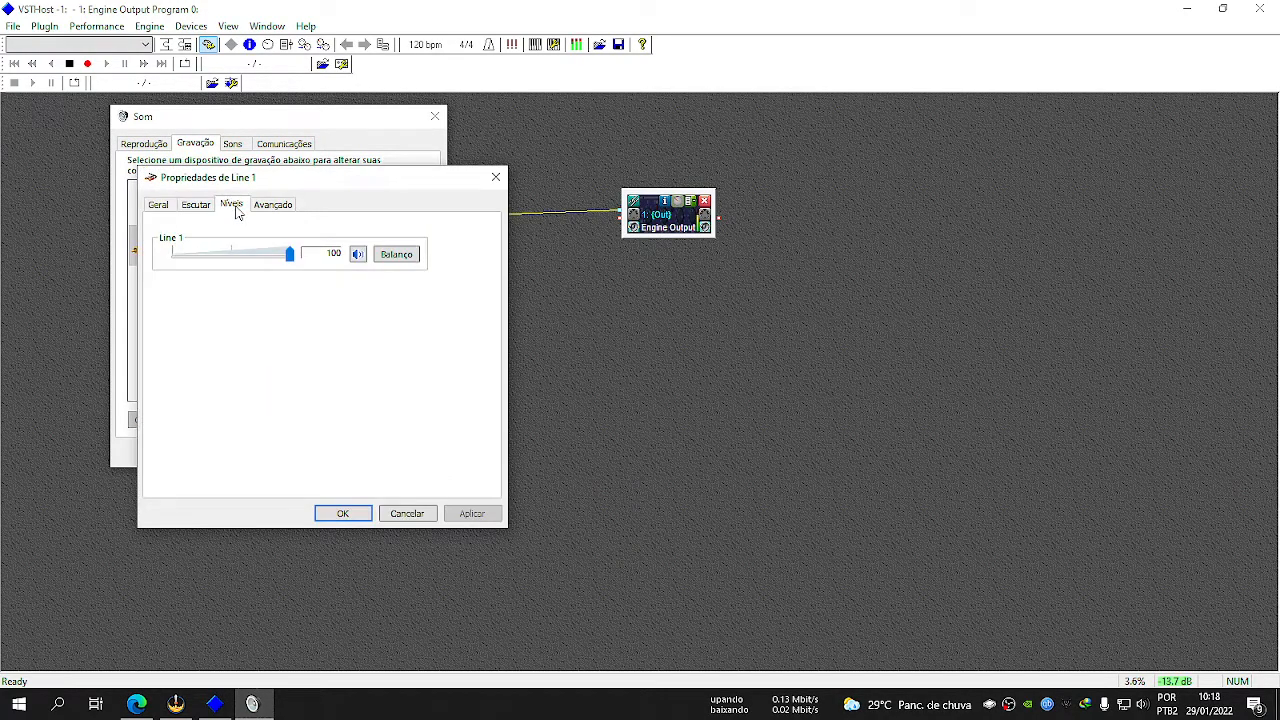
{"action": "left_click", "coordinate": [196, 205]}
{"action": "left_click", "coordinate": [207, 322]}
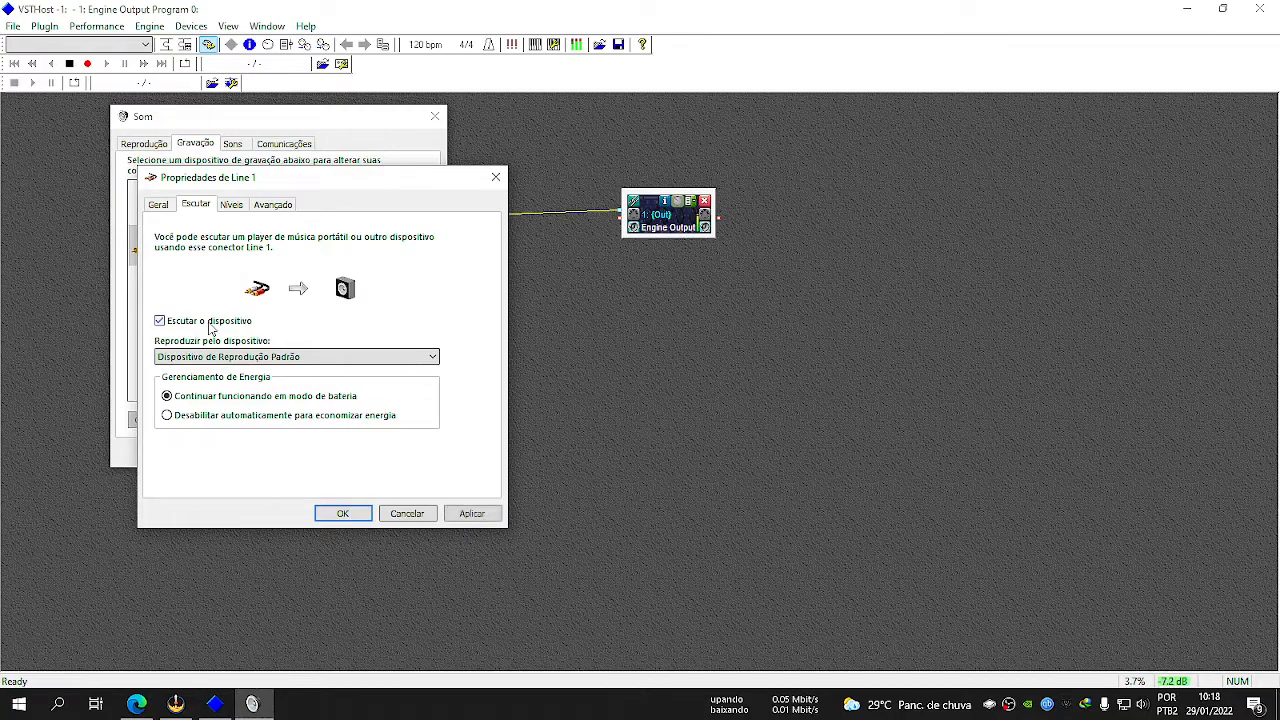
{"action": "left_click", "coordinate": [236, 360]}
{"action": "left_click", "coordinate": [236, 360]}
{"action": "left_click", "coordinate": [238, 360]}
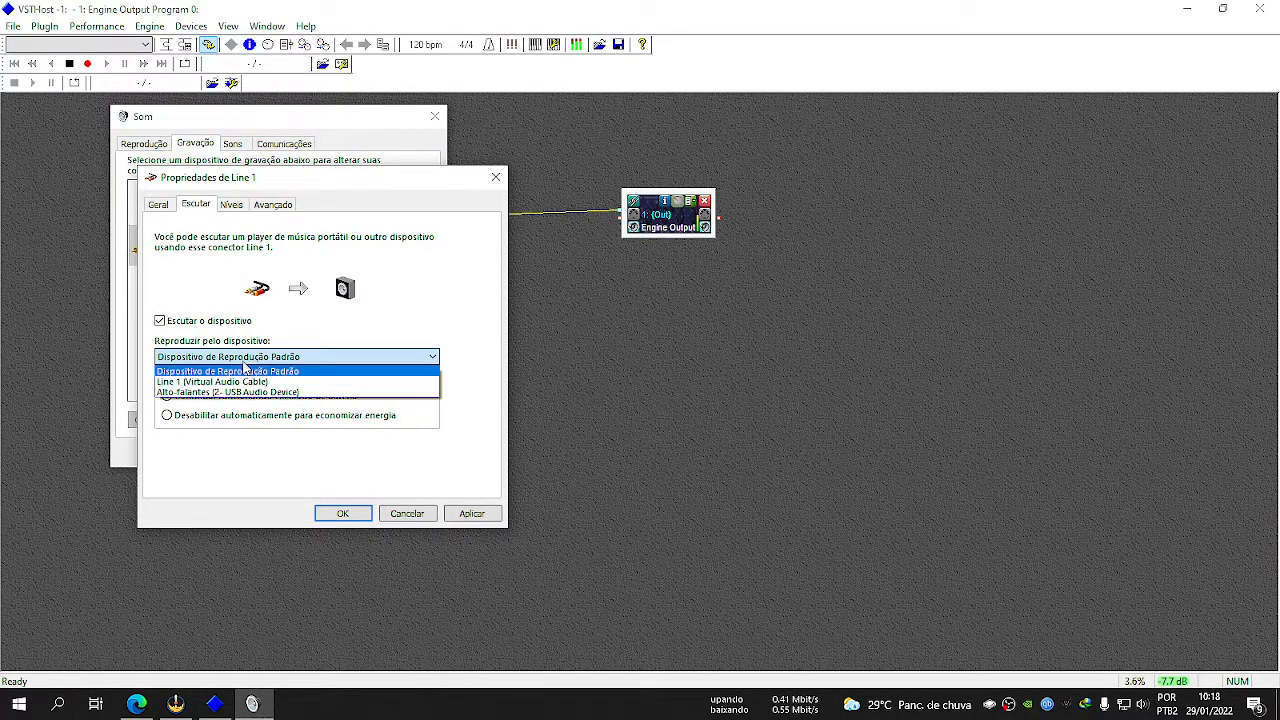
{"action": "left_click", "coordinate": [242, 370]}
{"action": "left_click", "coordinate": [467, 514]}
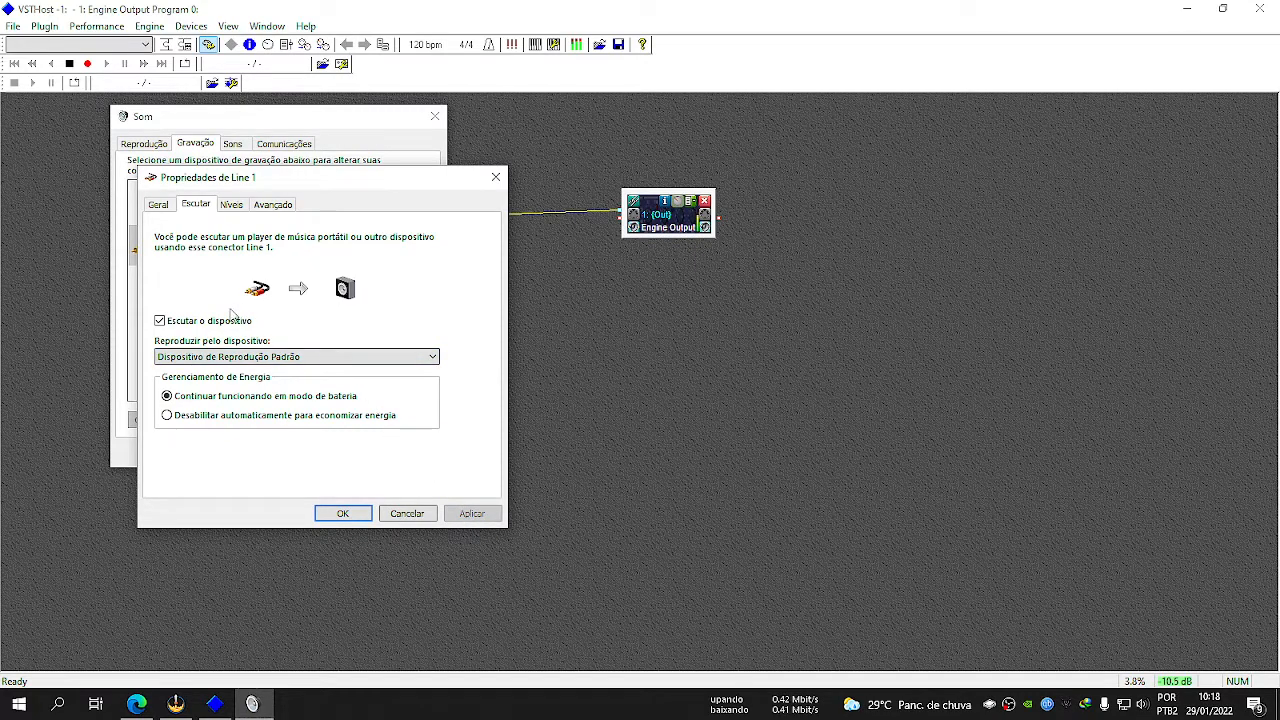
{"action": "left_click", "coordinate": [342, 513]}
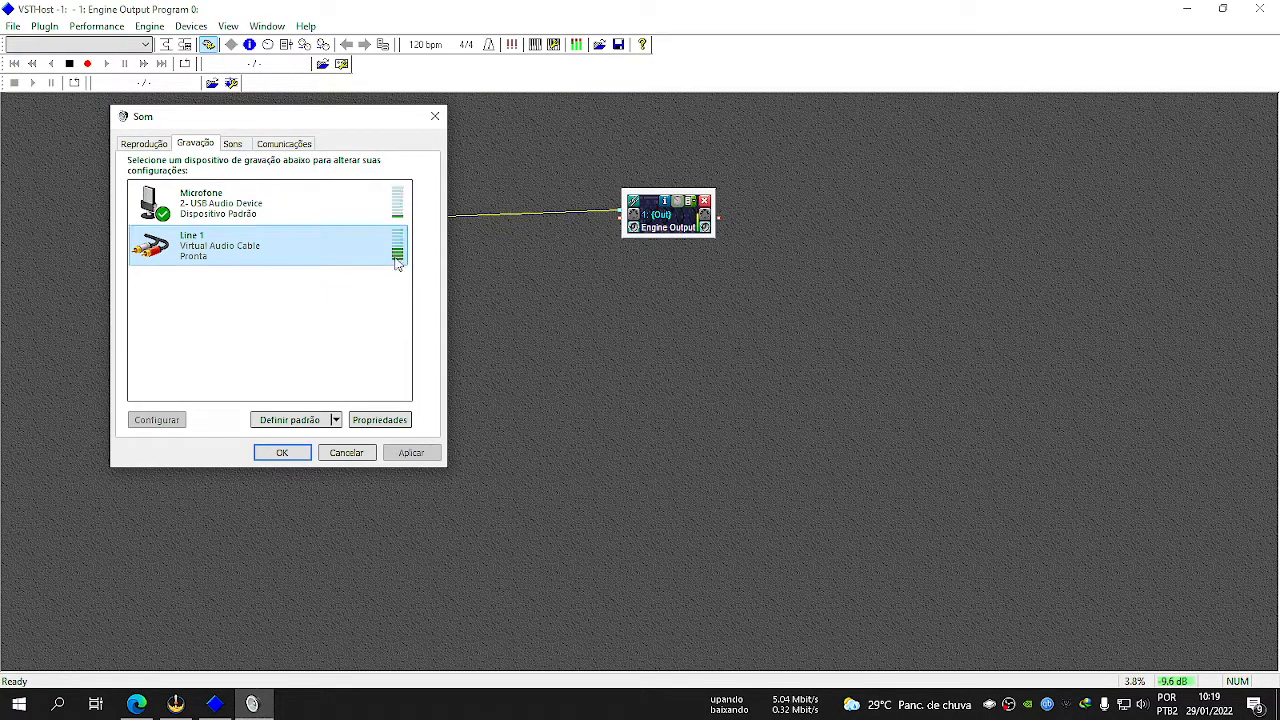
Turn off listening to the Microfone recording device, confirm its properties and select Line 1 again.
{"action": "double_click", "coordinate": [235, 215]}
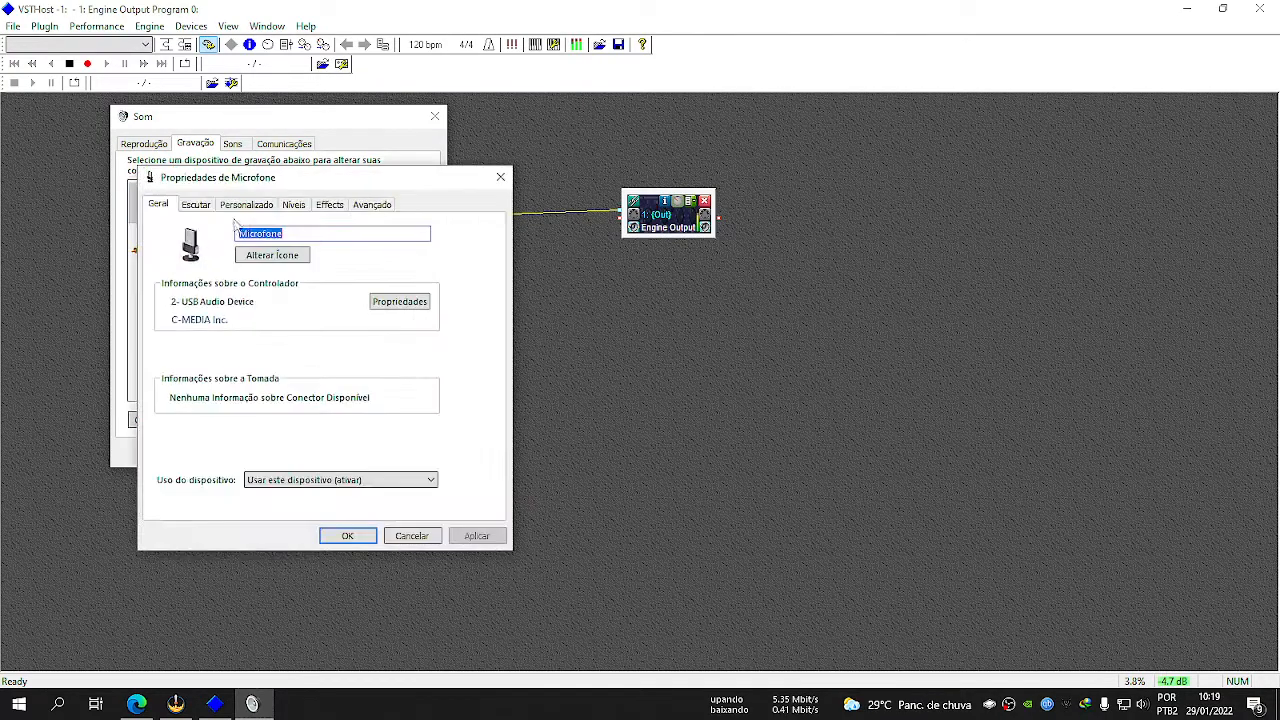
{"action": "left_click", "coordinate": [196, 204]}
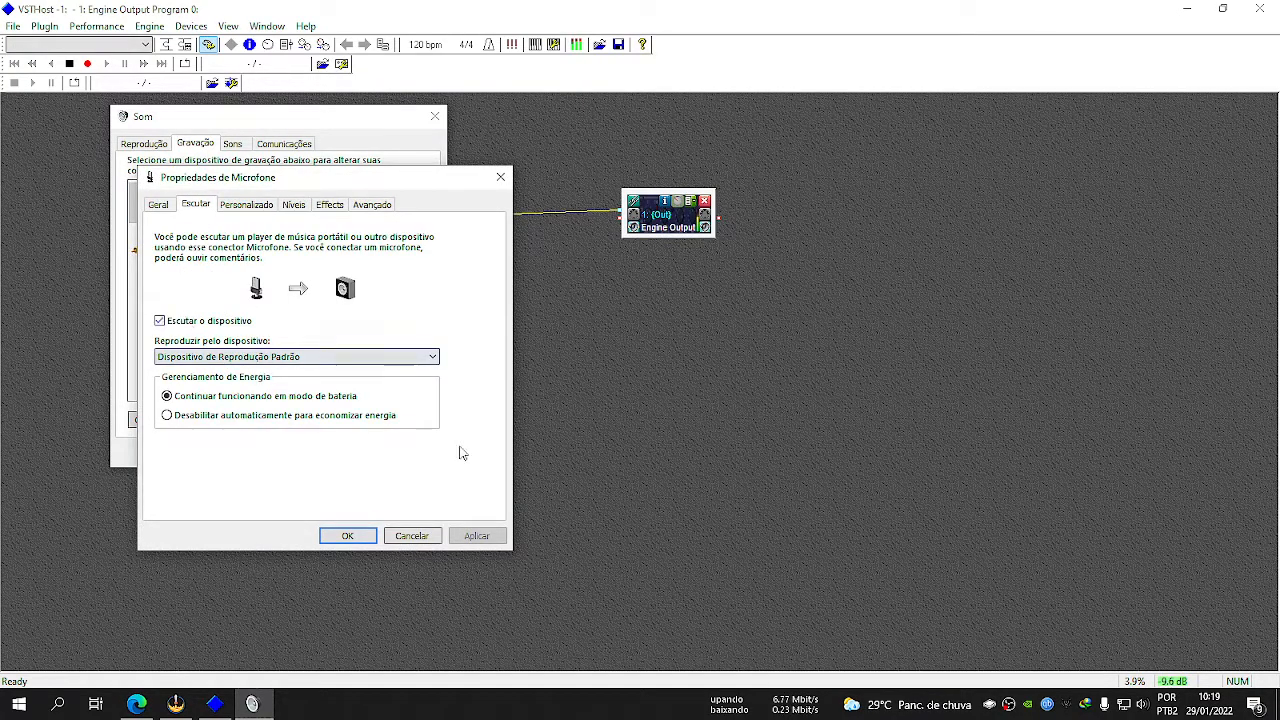
{"action": "left_click", "coordinate": [204, 320]}
{"action": "left_click", "coordinate": [347, 535]}
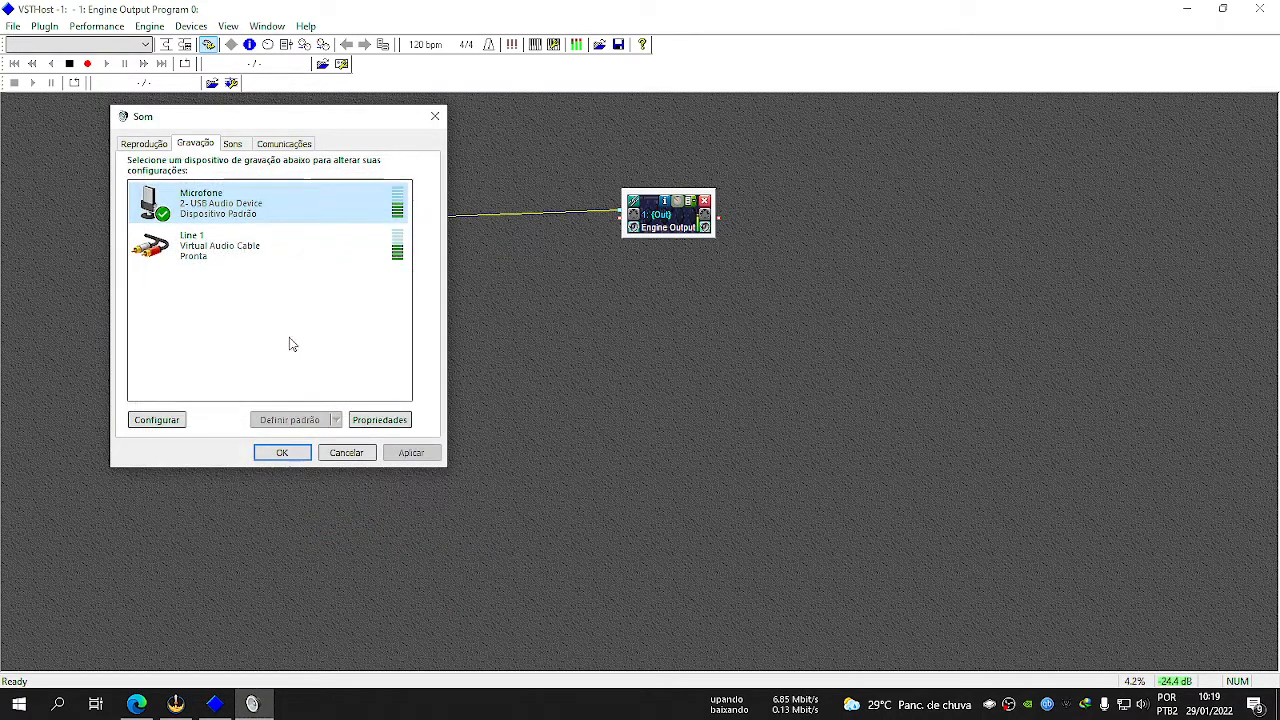
{"action": "left_click", "coordinate": [238, 253]}
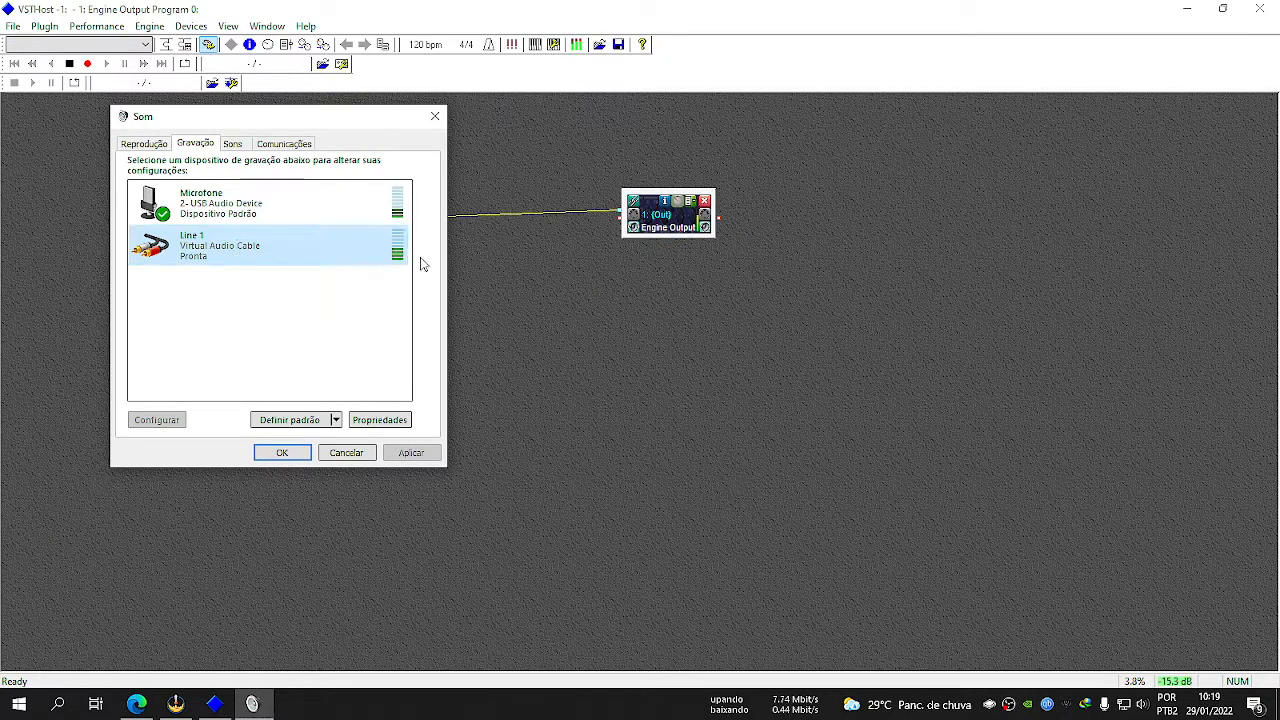
Move the Engine Input and Engine Output modules farther apart and return to Line 1 in the recording devices.
{"action": "left_click", "coordinate": [511, 222]}
{"action": "left_click_drag", "start_coordinate": [370, 231], "coordinate": [212, 226]}
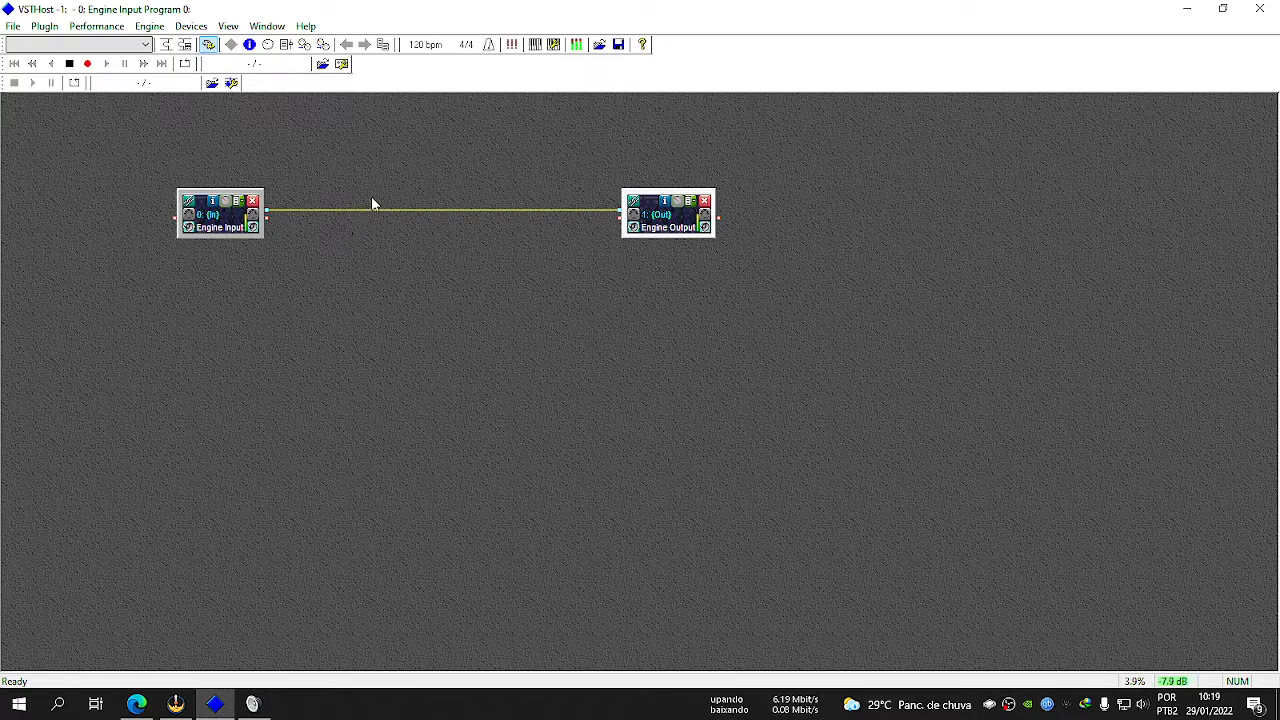
{"action": "left_click_drag", "start_coordinate": [648, 214], "coordinate": [704, 213]}
{"action": "left_click", "coordinate": [252, 704]}
{"action": "left_click", "coordinate": [239, 262]}
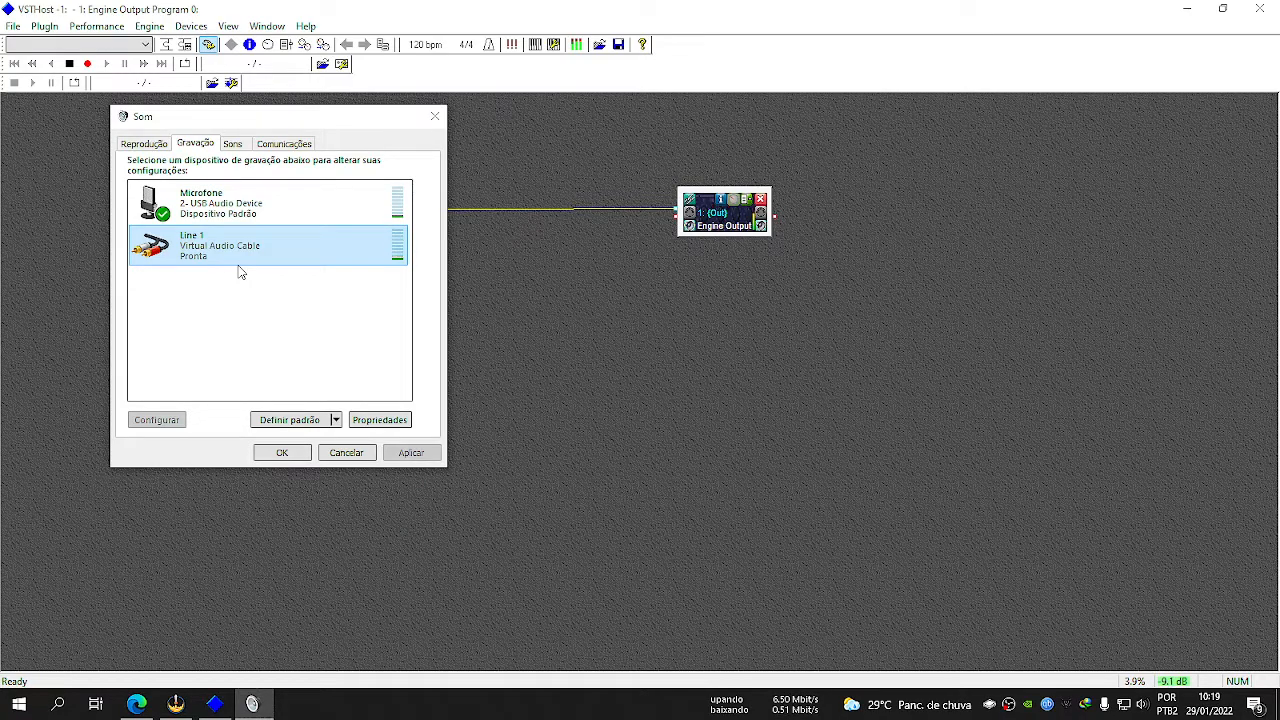
Remove Engine Input from the Engine Output chain and close both VSTHost and the sound settings.
{"action": "left_click", "coordinate": [478, 313]}
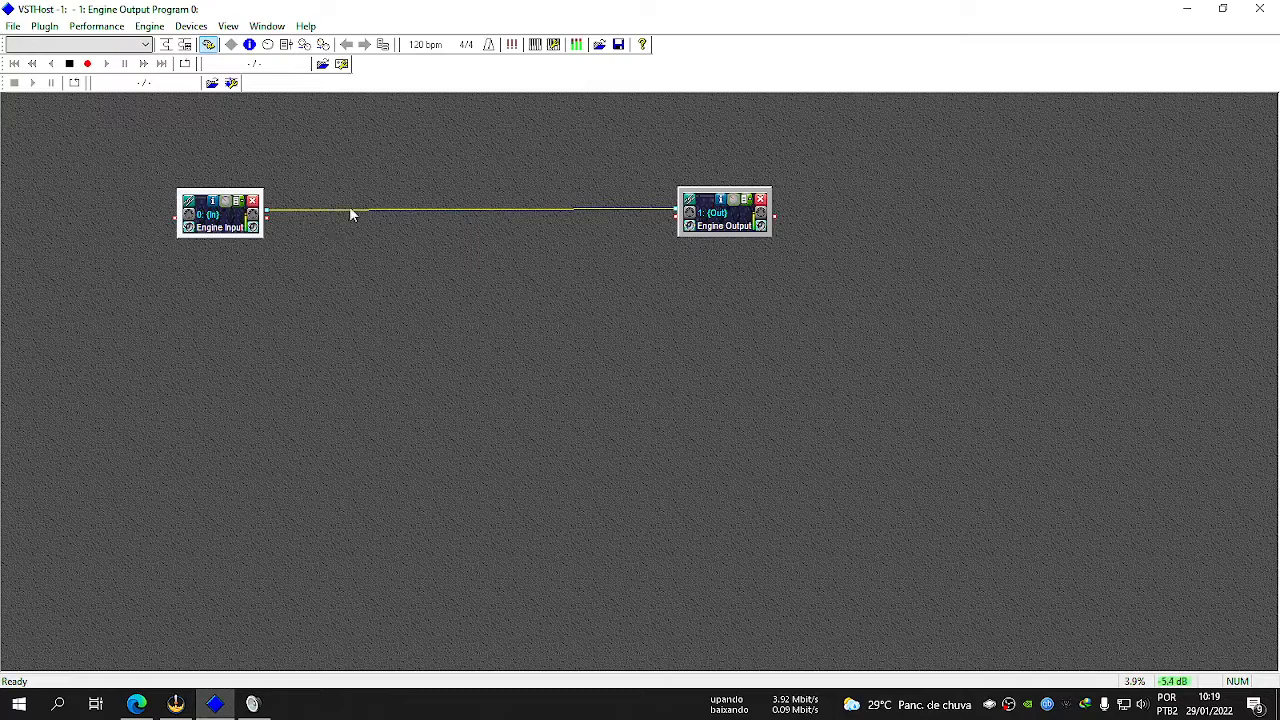
{"action": "left_click", "coordinate": [690, 204]}
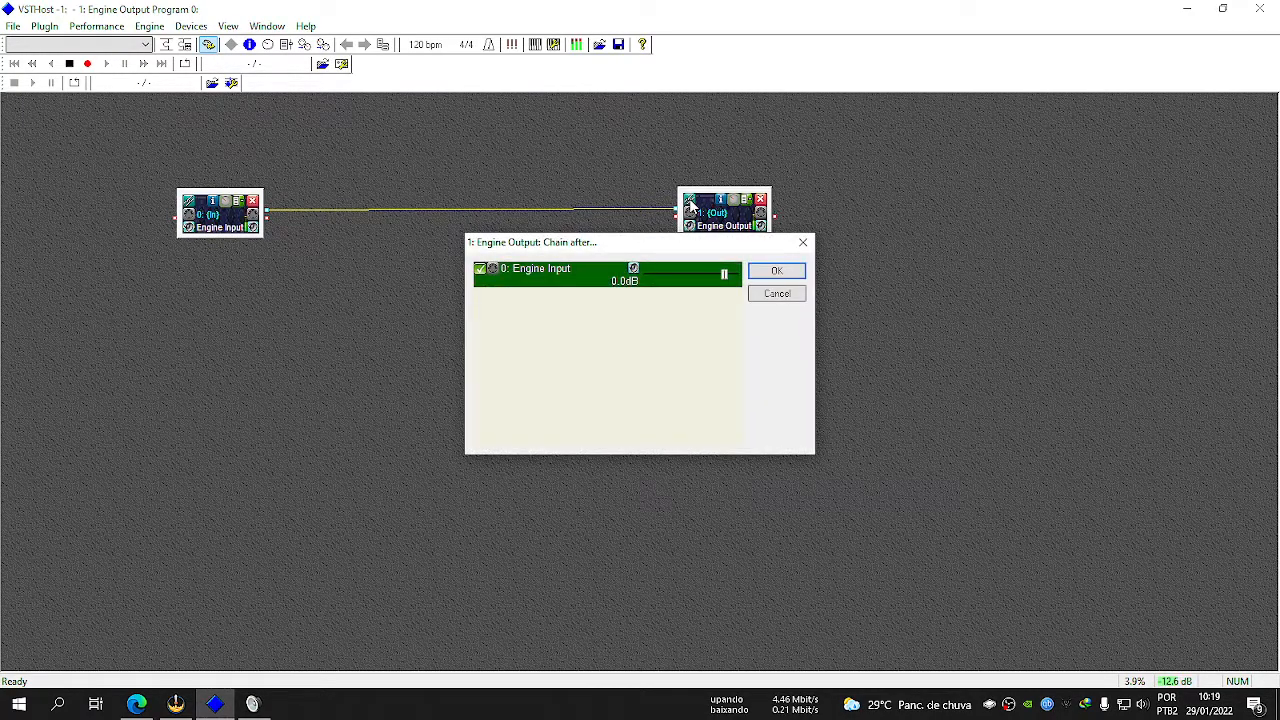
{"action": "left_click", "coordinate": [480, 269]}
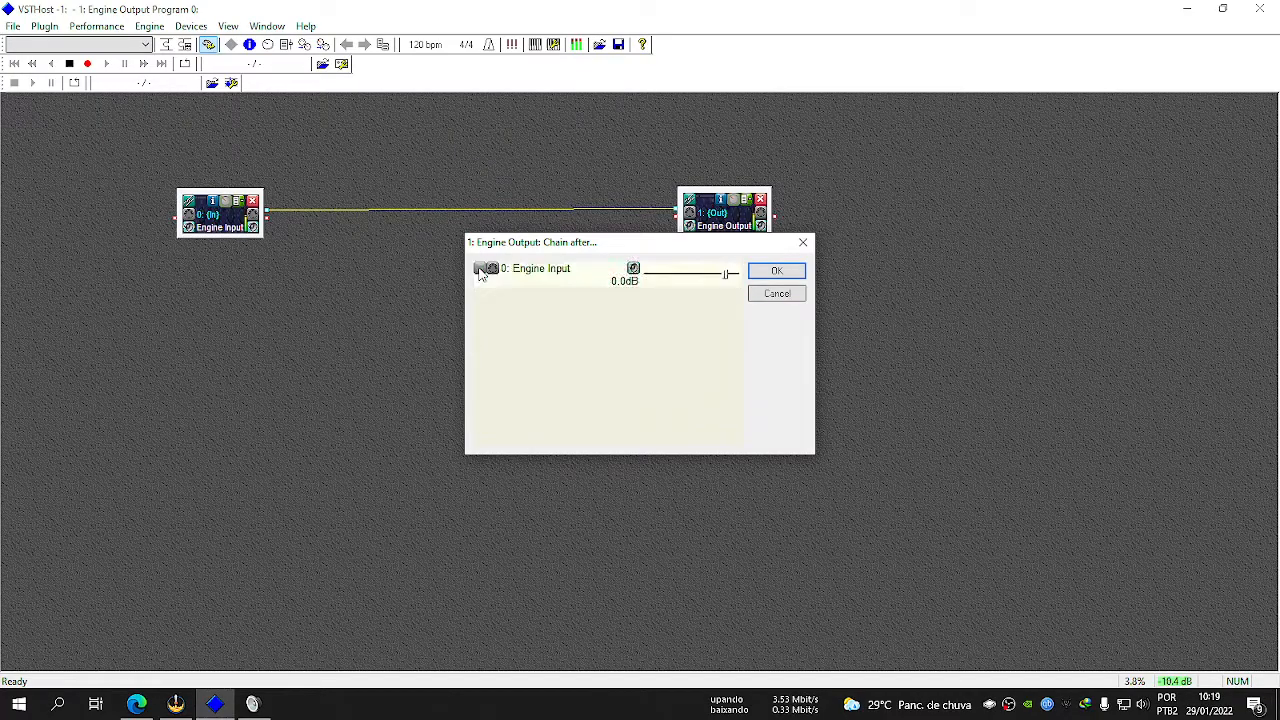
{"action": "left_click", "coordinate": [785, 274]}
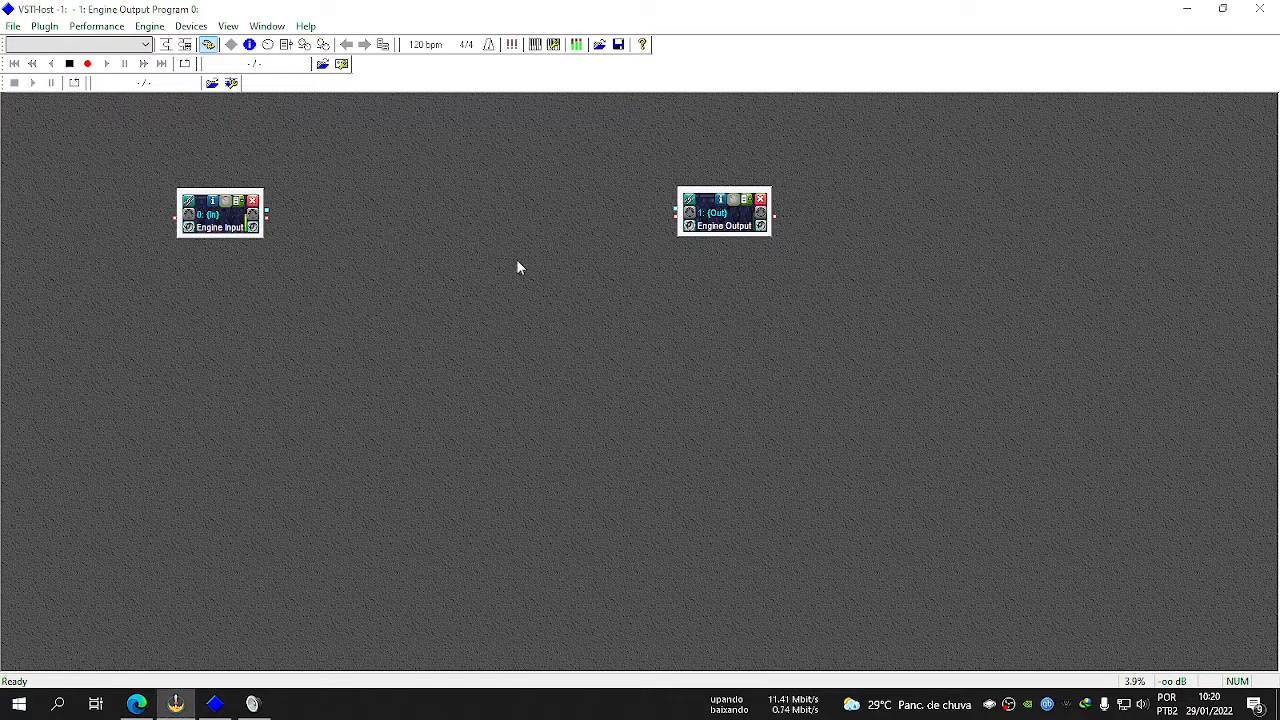
{"action": "left_click", "coordinate": [1265, 7]}
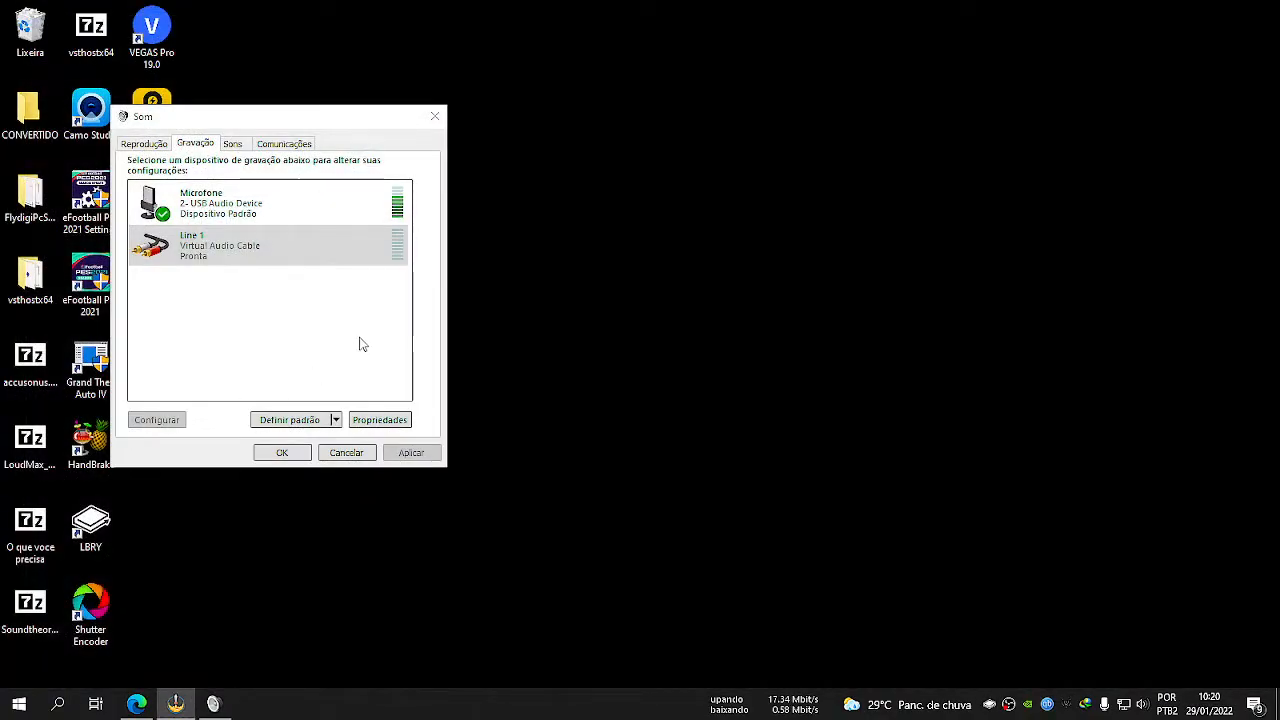
{"action": "left_click", "coordinate": [298, 452]}
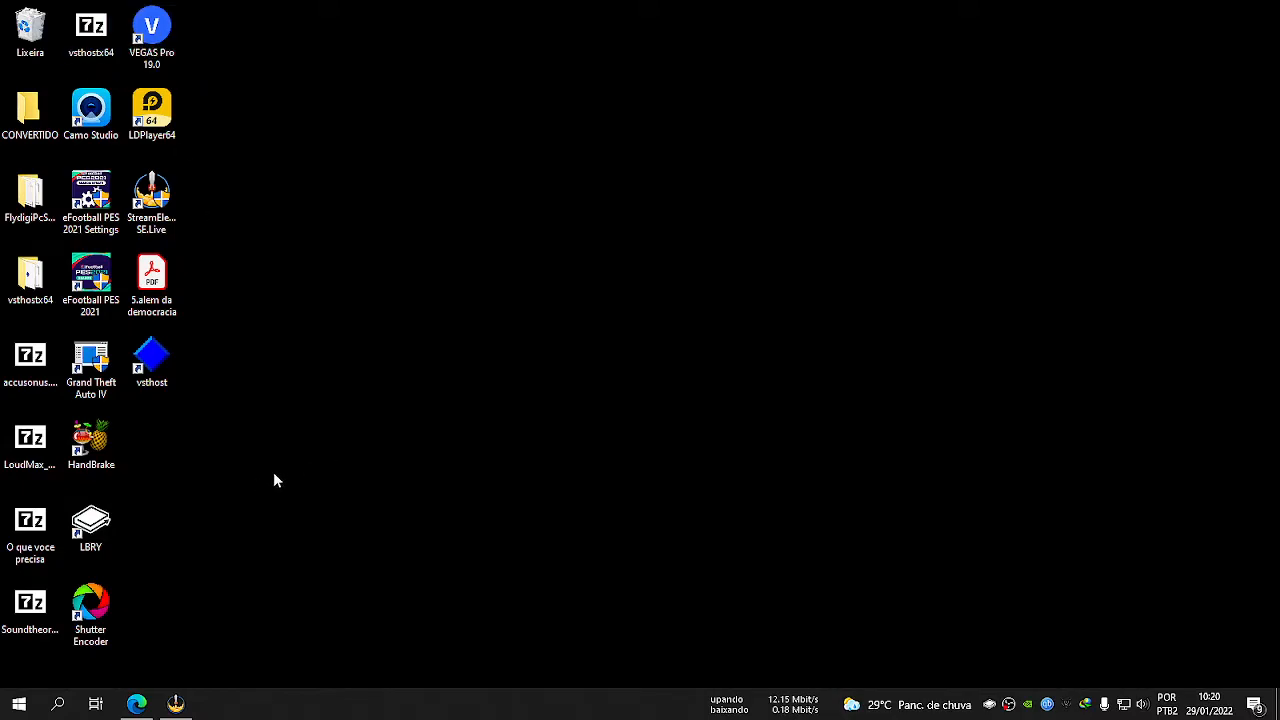
Extract the accusonus.ERA.Bundle.Pro.v6.0.0.CE-V.R archive on the desktop into its own folder and open that folder.
{"action": "left_click", "coordinate": [41, 365]}
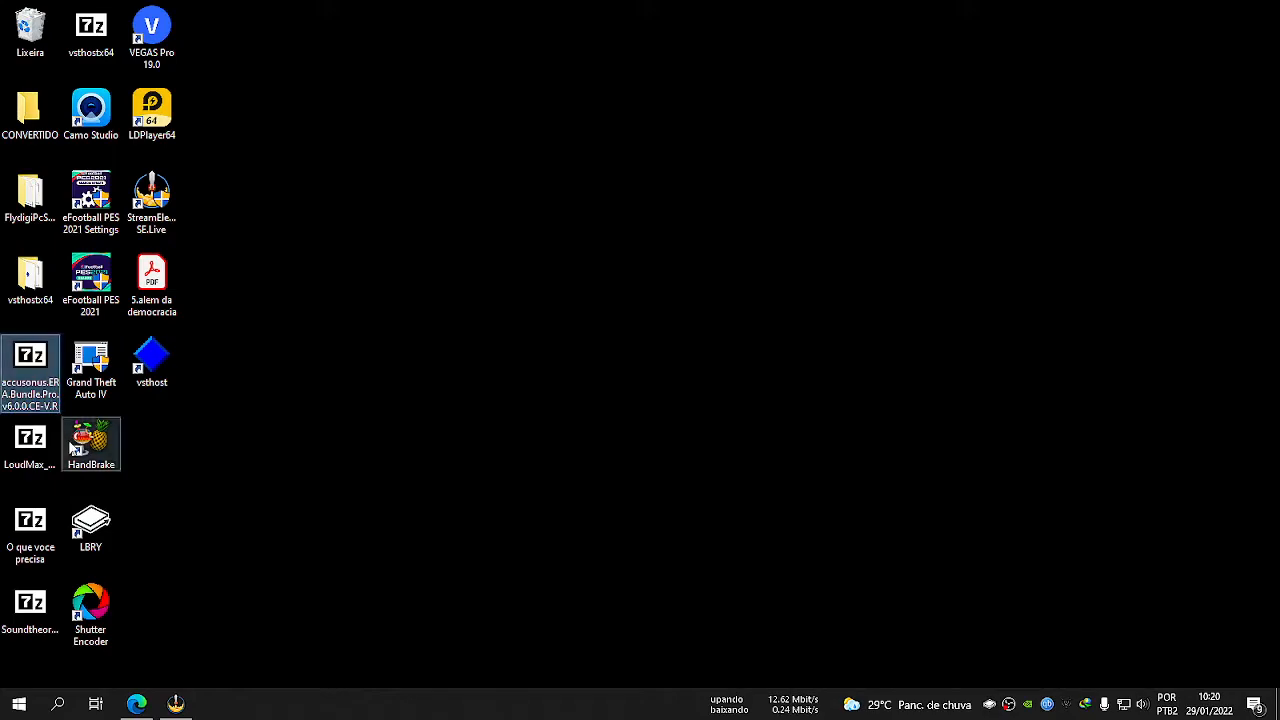
{"action": "right_click", "coordinate": [27, 357]}
{"action": "mouse_move", "coordinate": [140, 402]}
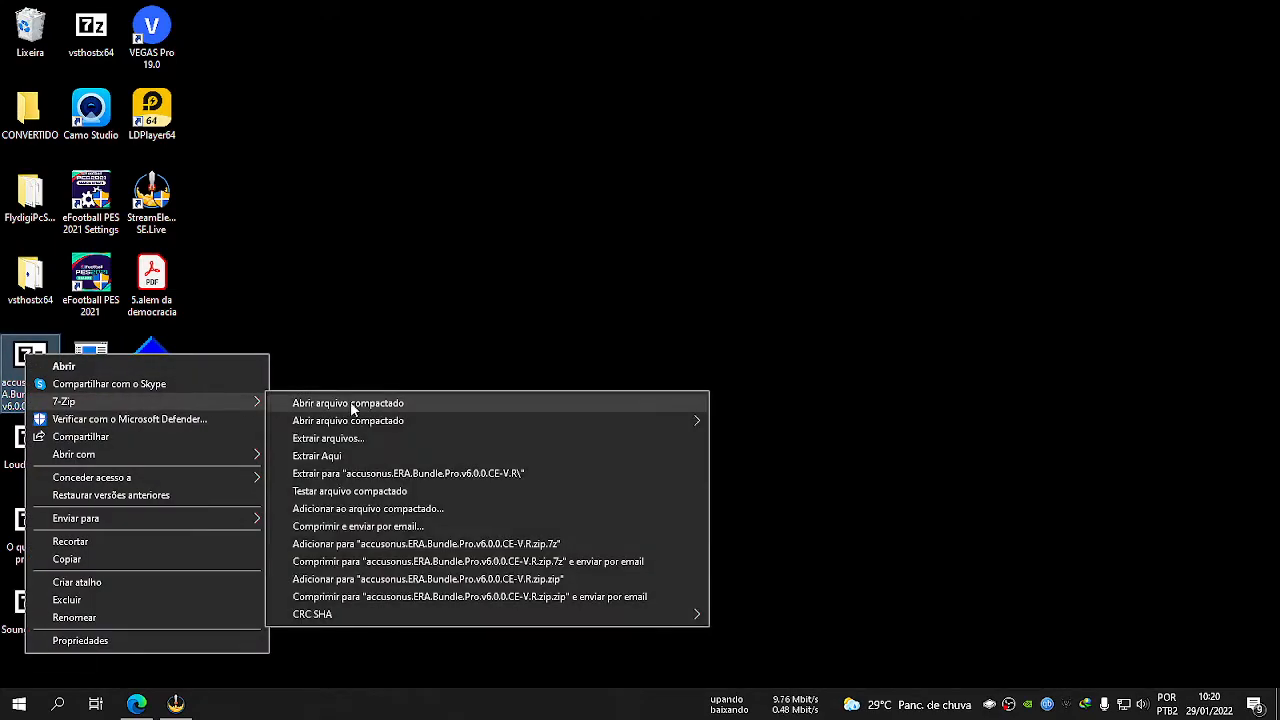
{"action": "left_click", "coordinate": [435, 473]}
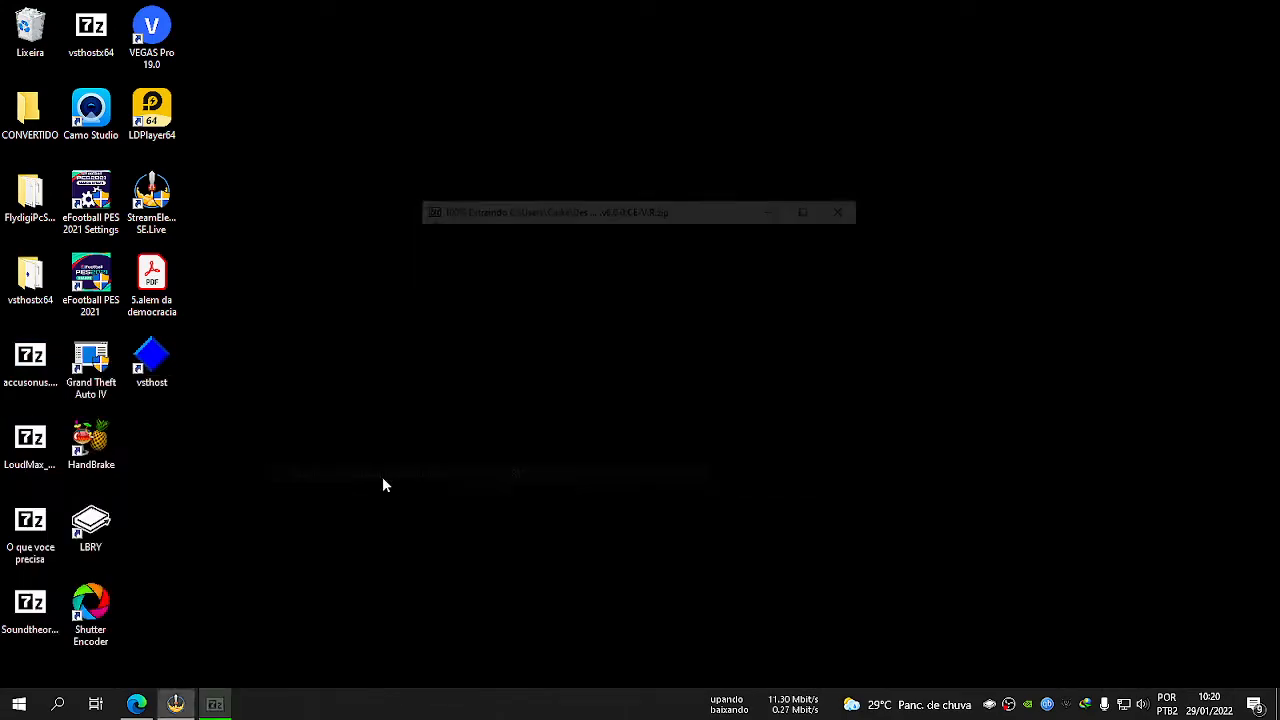
{"action": "double_click", "coordinate": [150, 445]}
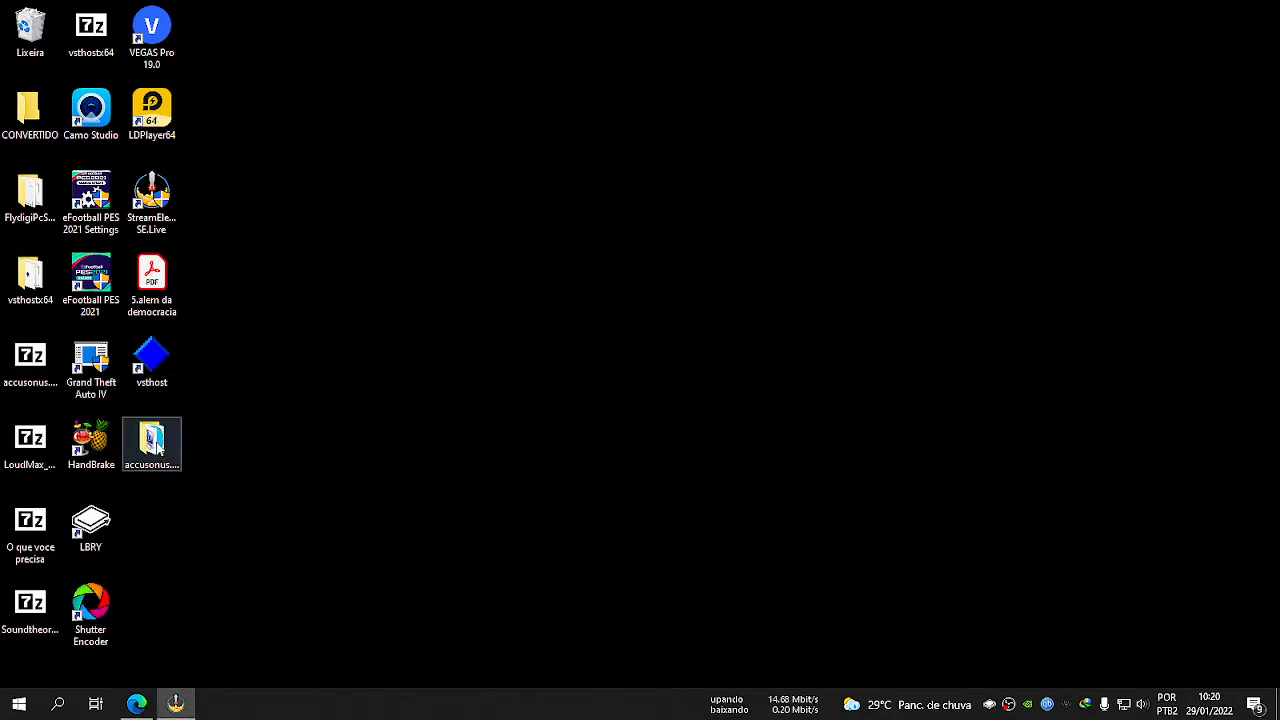
Run the accusonus ERA Bundle Pro v6.0.0 64bit CE installer as administrator.
{"action": "right_click", "coordinate": [171, 104]}
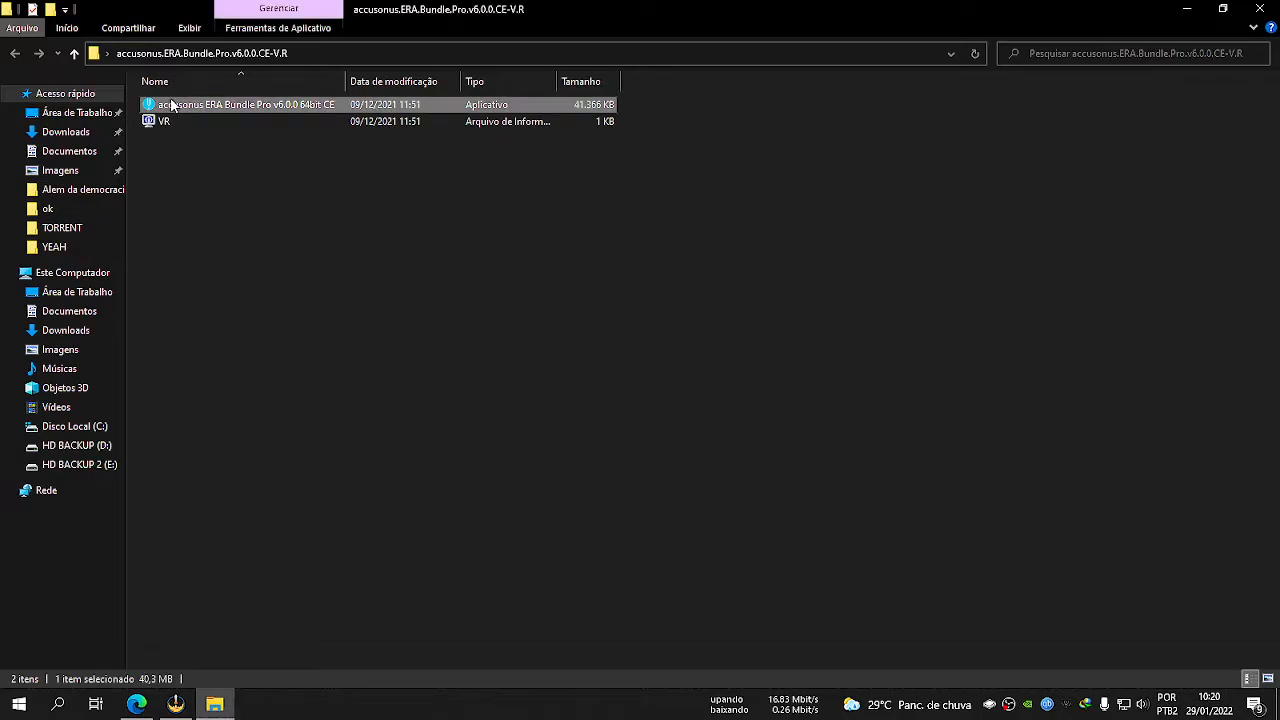
{"action": "left_click", "coordinate": [166, 105]}
{"action": "right_click", "coordinate": [198, 105]}
{"action": "left_click", "coordinate": [253, 131]}
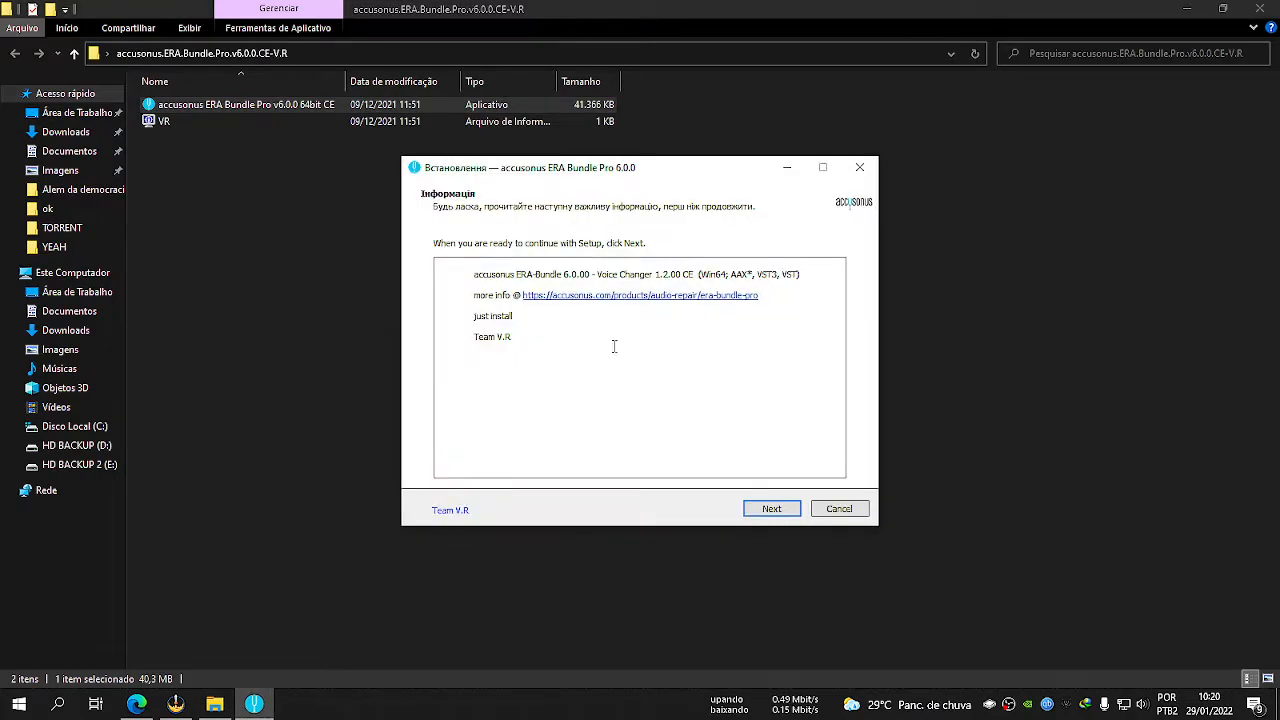
Exclude the AAX and VST3 plugins from the installation, keep only the VST plugins with Common Data, and continue.
{"action": "left_click", "coordinate": [768, 509]}
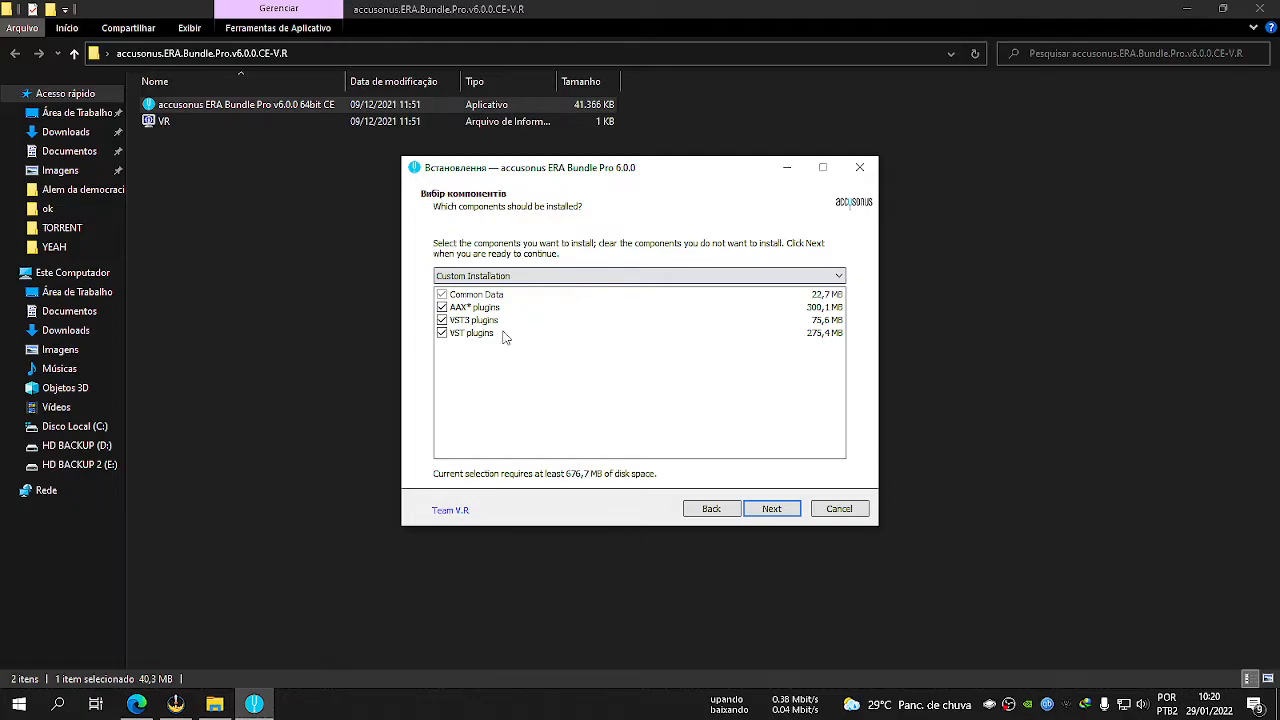
{"action": "left_click", "coordinate": [442, 320]}
{"action": "left_click", "coordinate": [442, 307]}
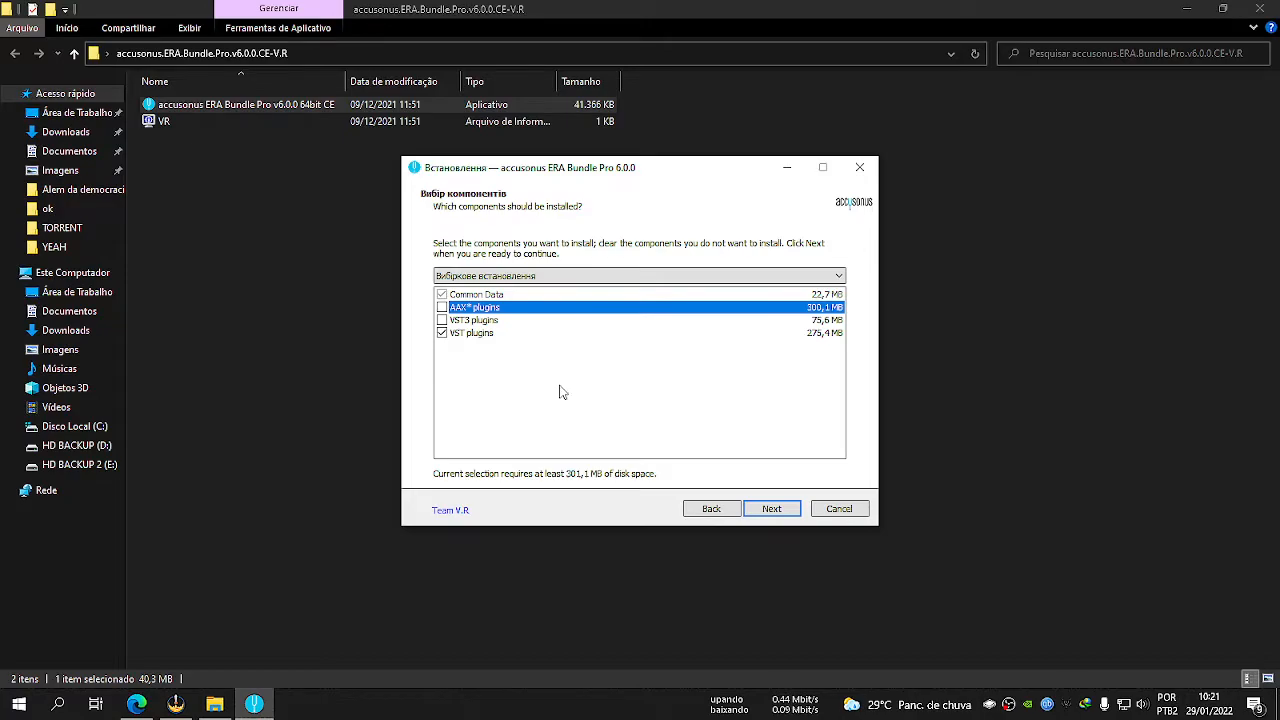
{"action": "left_click", "coordinate": [486, 335]}
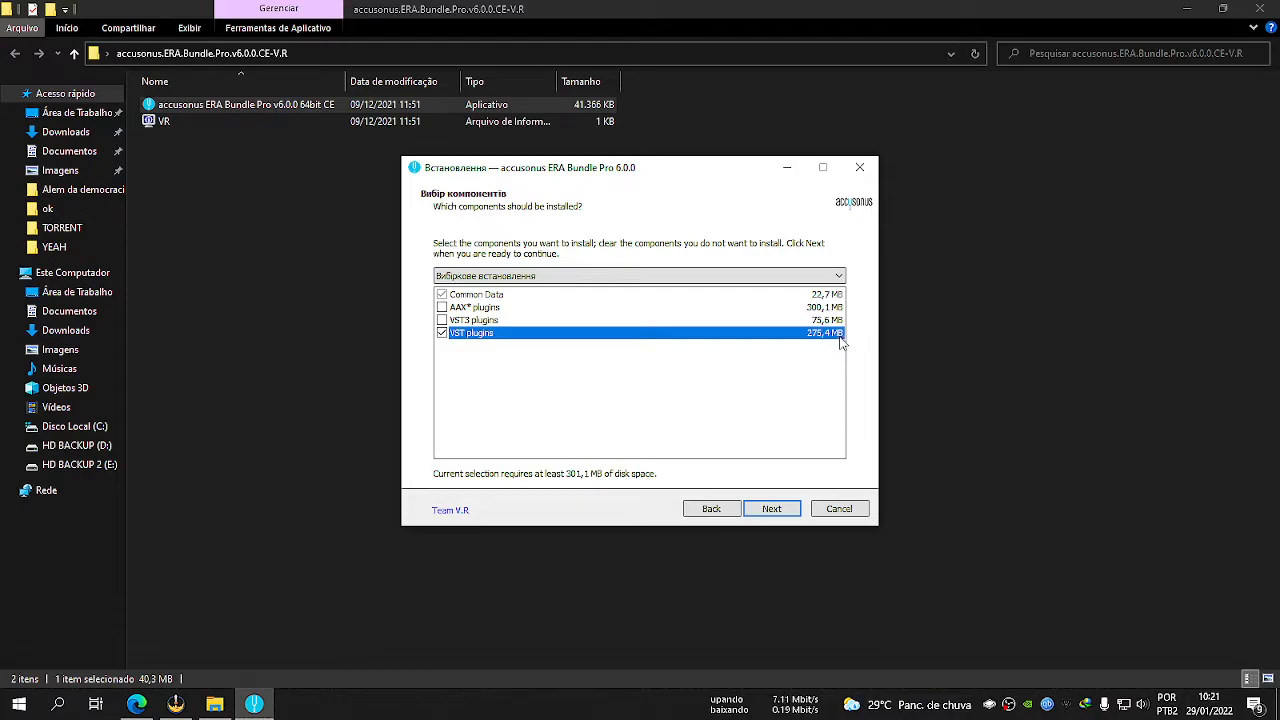
{"action": "left_click", "coordinate": [771, 509]}
Copy the VST plug-ins destination path C:\Program Files\Steinberg\VSTPlugins and continue the installation with that folder.
{"action": "left_click_drag", "start_coordinate": [488, 278], "coordinate": [626, 278]}
{"action": "left_click", "coordinate": [644, 279]}
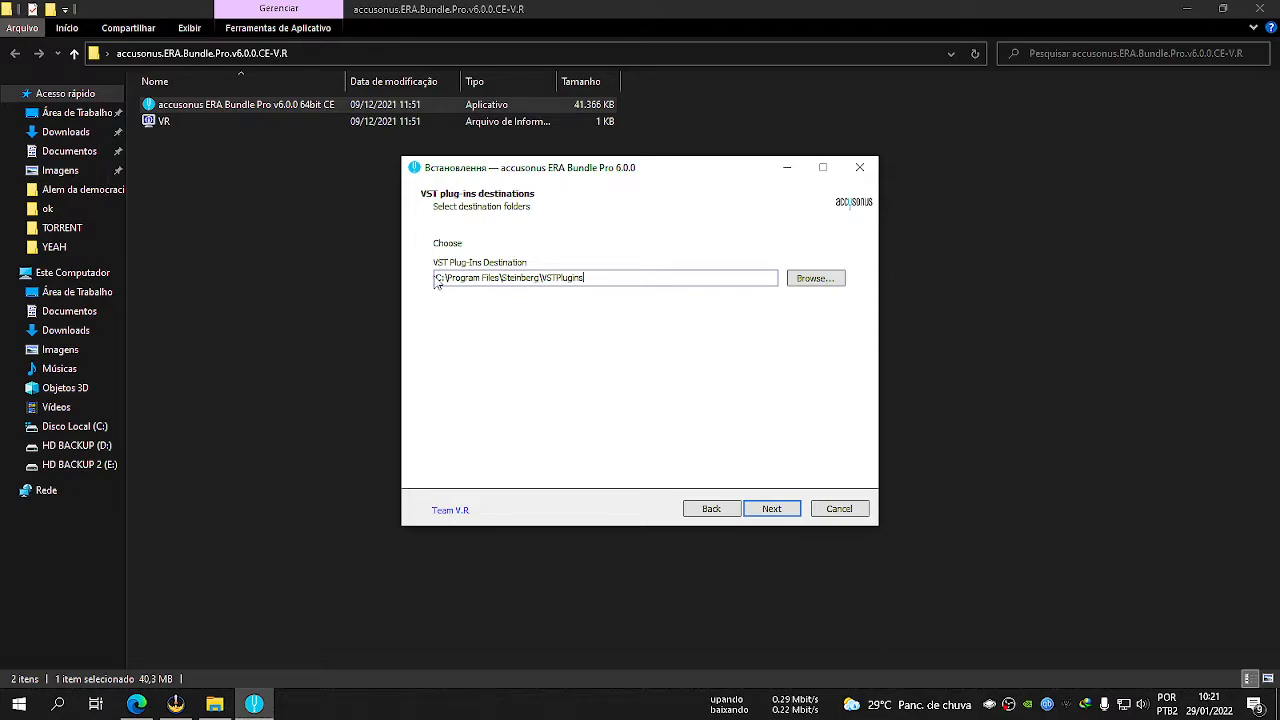
{"action": "left_click_drag", "start_coordinate": [436, 280], "coordinate": [628, 281]}
{"action": "right_click", "coordinate": [560, 278]}
{"action": "left_click", "coordinate": [516, 279]}
{"action": "double_click", "coordinate": [521, 278]}
{"action": "left_click", "coordinate": [521, 278]}
{"action": "double_click", "coordinate": [521, 278]}
{"action": "left_click_drag", "start_coordinate": [584, 278], "coordinate": [437, 280]}
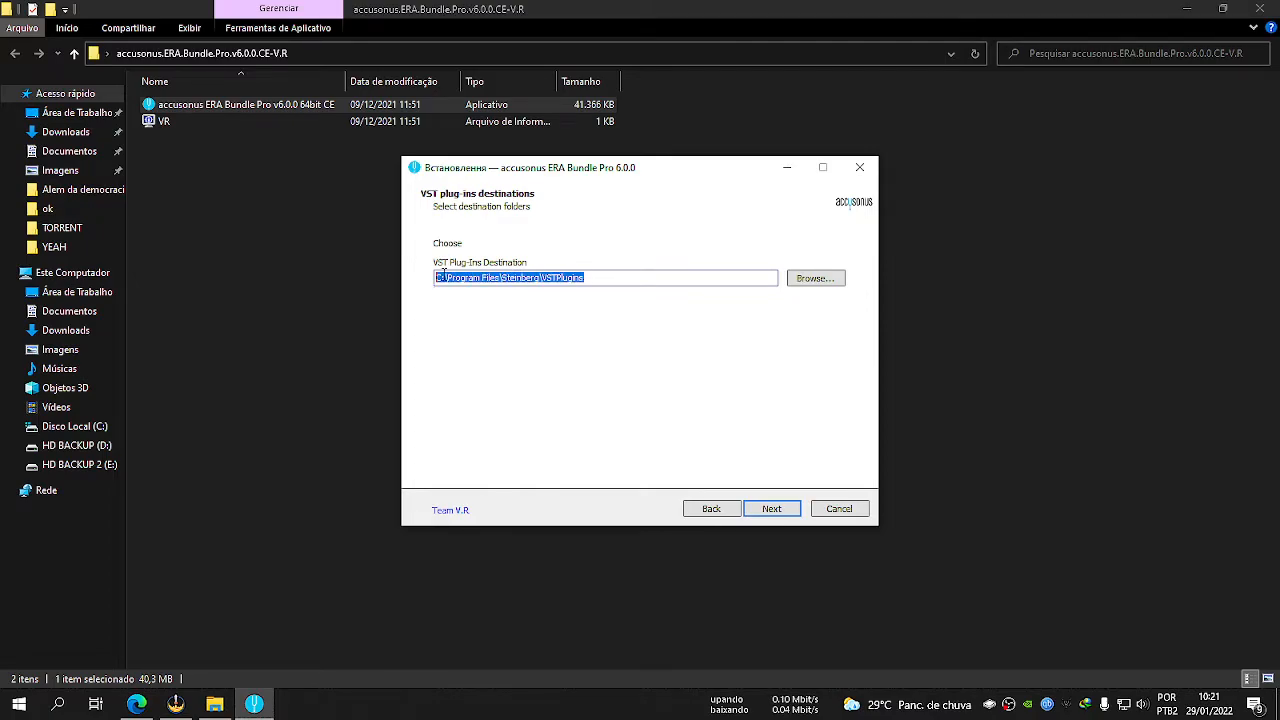
{"action": "right_click", "coordinate": [503, 280]}
{"action": "left_click", "coordinate": [543, 329]}
{"action": "left_click", "coordinate": [537, 283]}
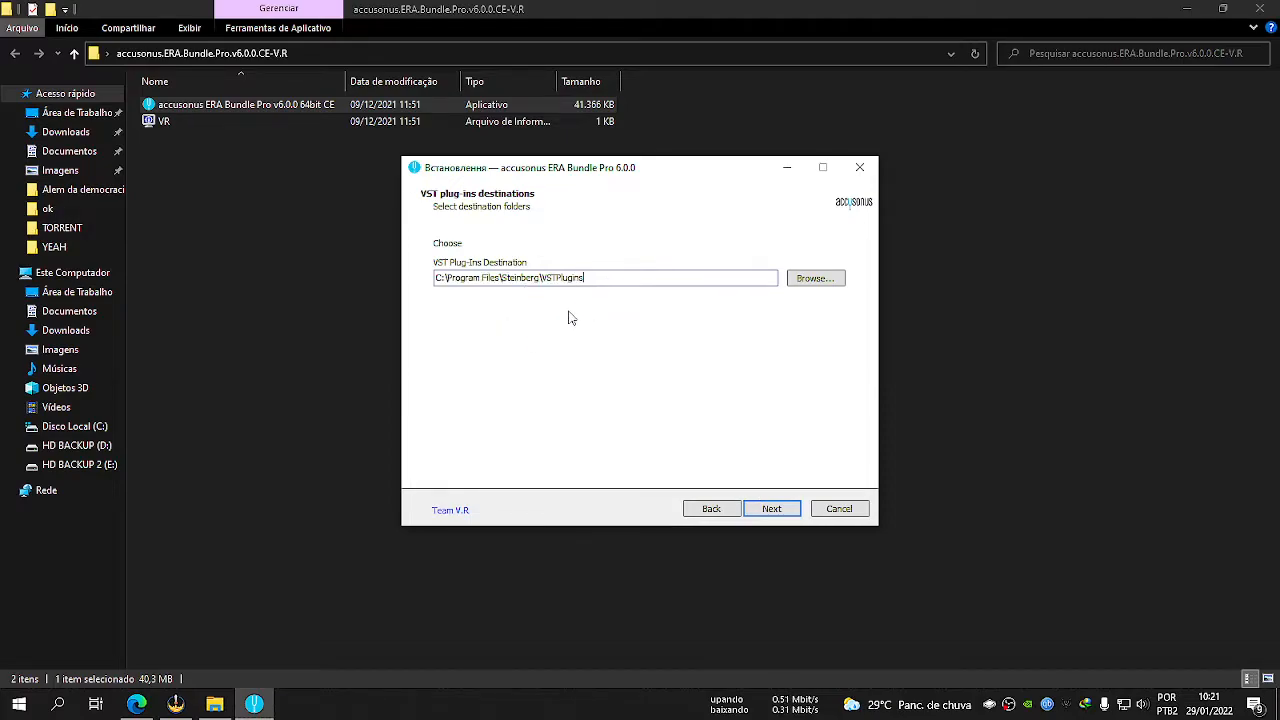
{"action": "left_click", "coordinate": [796, 512]}
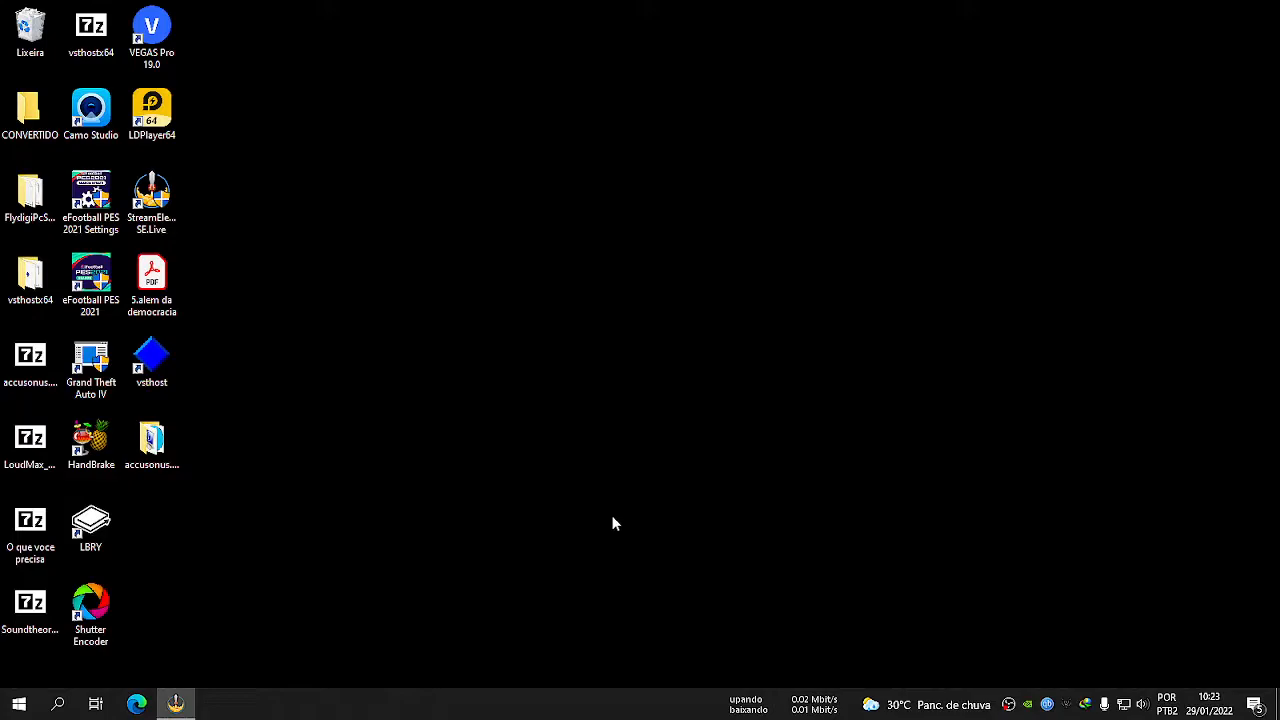
Reopen the extracted accusonus folder on the desktop and run the ERA Bundle Pro installer as administrator again.
{"action": "double_click", "coordinate": [151, 445]}
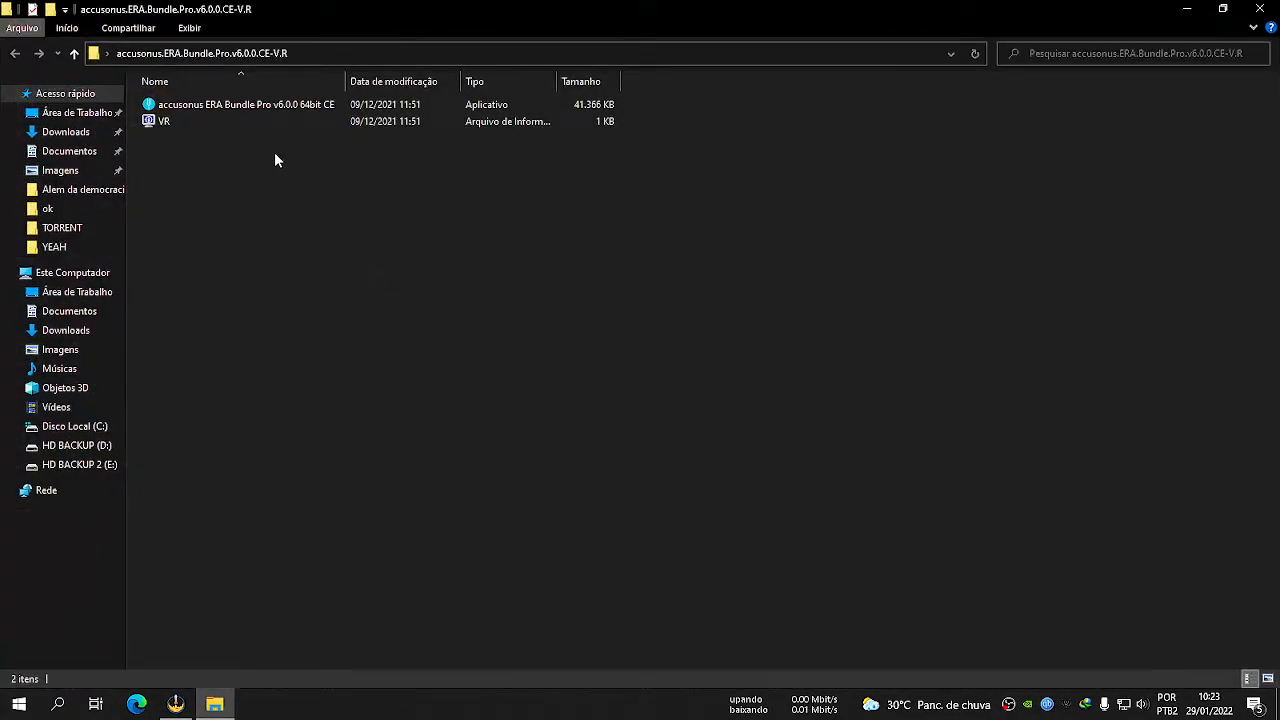
{"action": "key", "text": "alt+F4"}
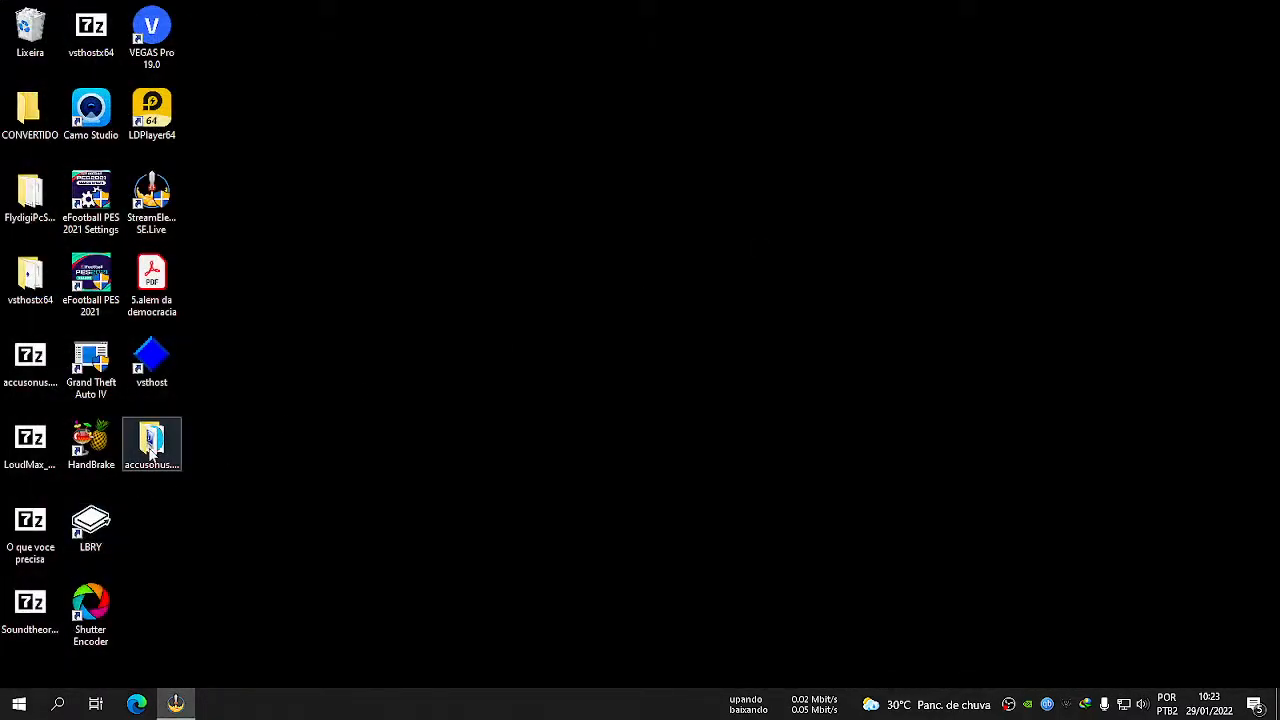
{"action": "double_click", "coordinate": [151, 447]}
{"action": "left_click", "coordinate": [227, 106]}
{"action": "right_click", "coordinate": [214, 148]}
{"action": "left_click", "coordinate": [211, 108]}
{"action": "right_click", "coordinate": [209, 106]}
{"action": "left_click", "coordinate": [266, 138]}
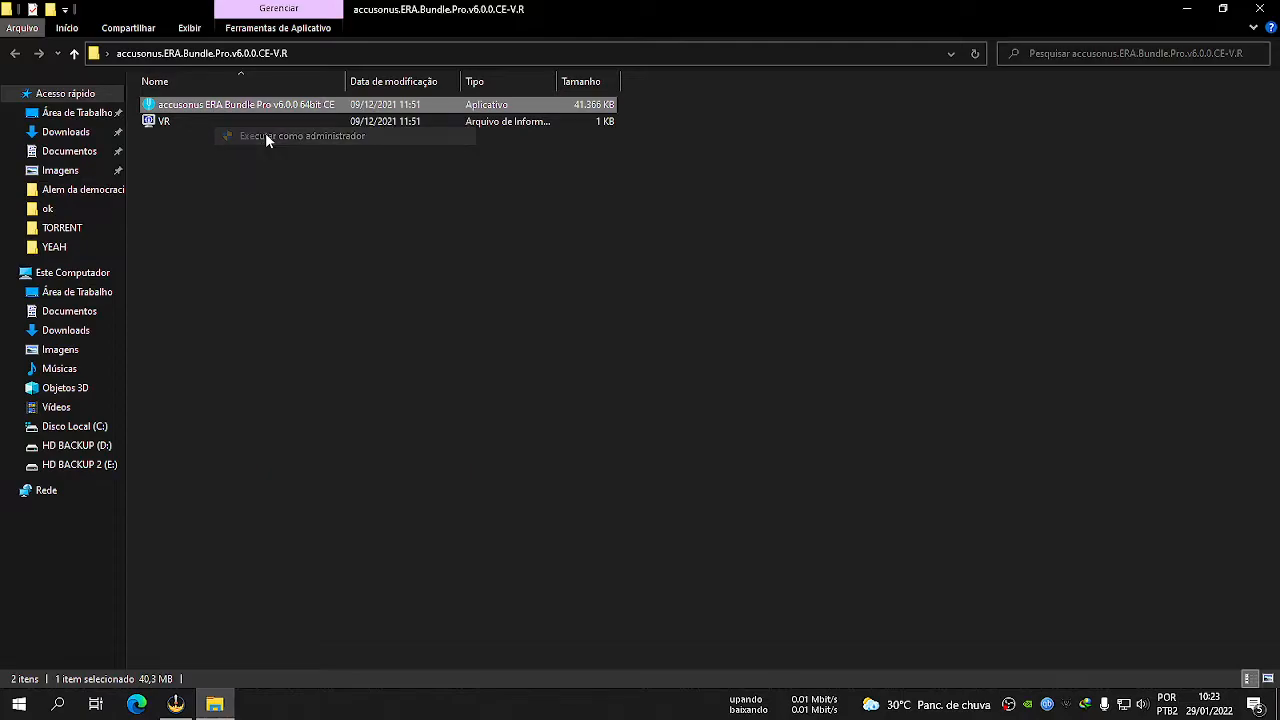
Advance to the VST plug-ins destination, copy the path C:\Program Files\Steinberg\VSTPlugins and exit the setup without installing.
{"action": "left_click", "coordinate": [765, 511]}
{"action": "left_click", "coordinate": [765, 511]}
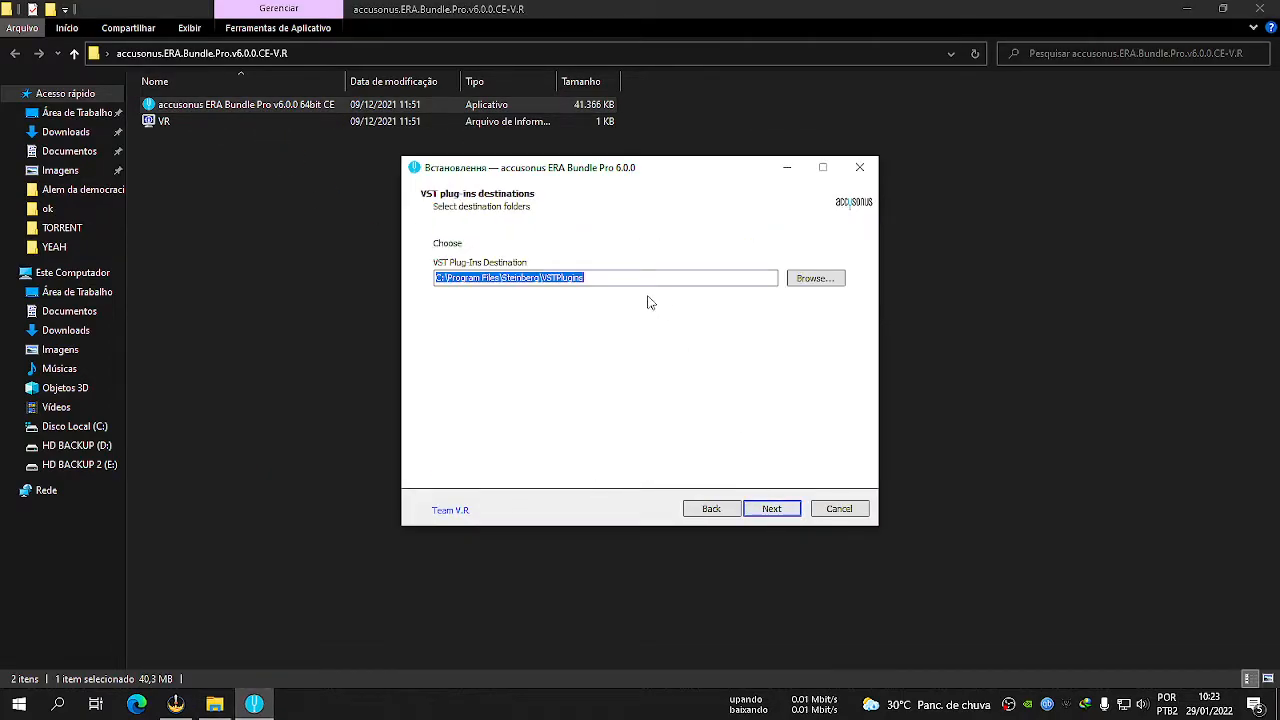
{"action": "right_click", "coordinate": [575, 281]}
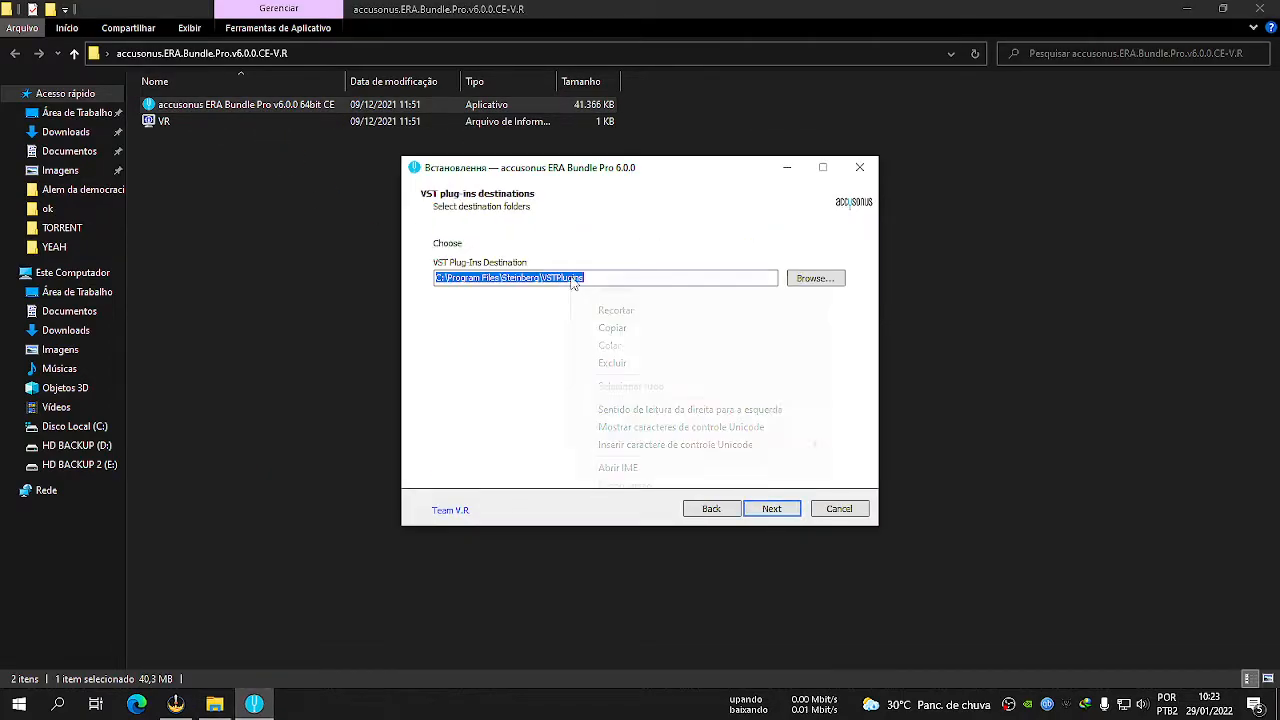
{"action": "left_click", "coordinate": [620, 330]}
{"action": "left_click", "coordinate": [835, 510]}
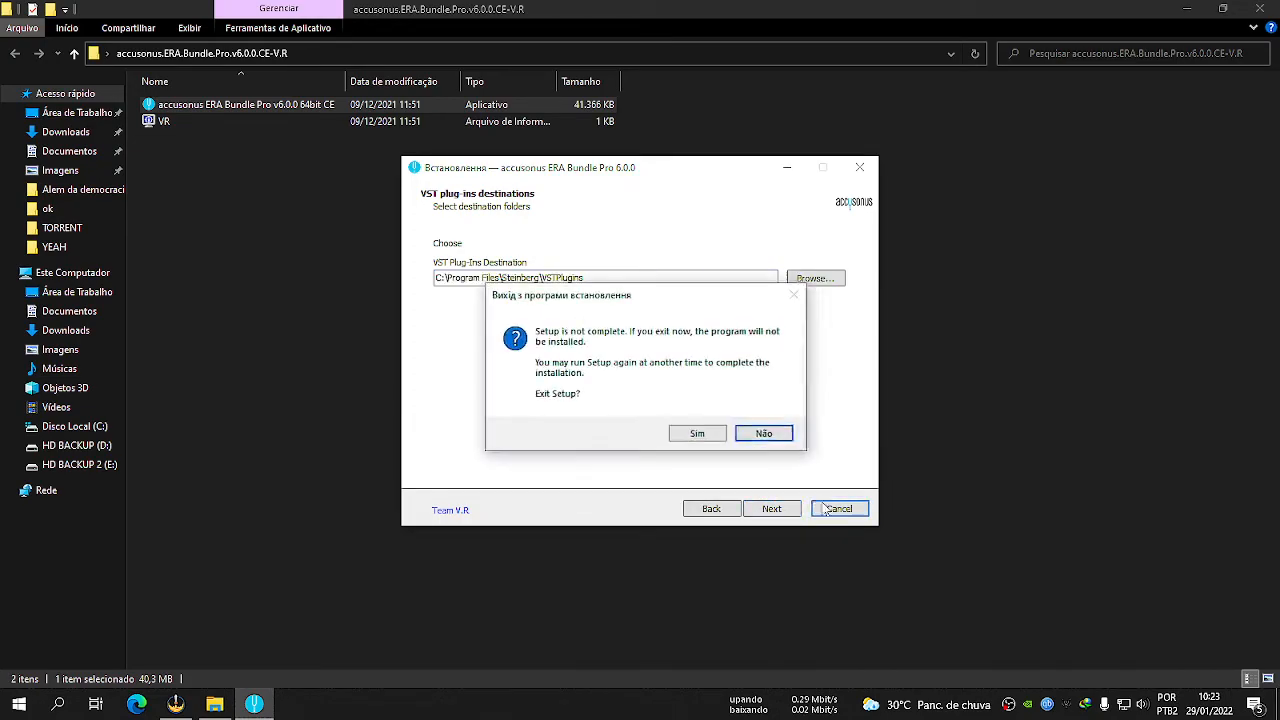
{"action": "left_click", "coordinate": [710, 441]}
{"action": "left_click", "coordinate": [312, 229]}
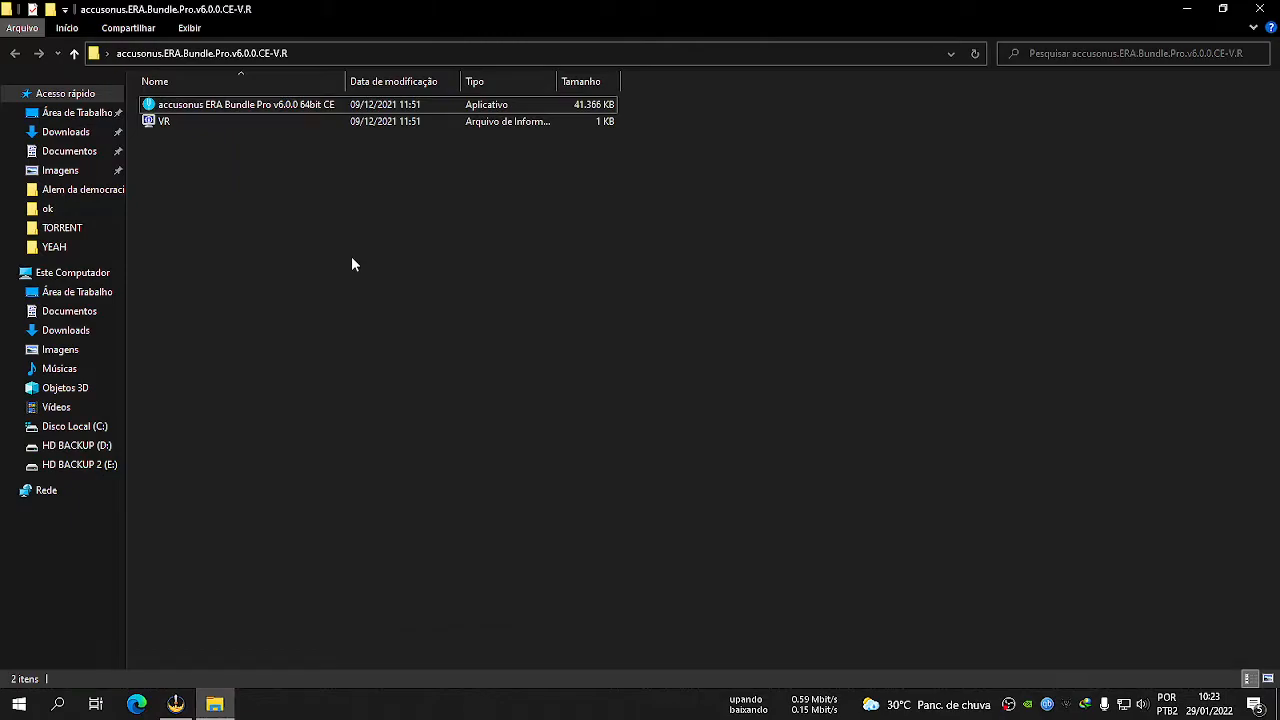
Go to the copied path C:\Program Files\Steinberg\VSTPlugins, check its parent Steinberg folder and return to VSTPlugins.
{"action": "left_click", "coordinate": [304, 55]}
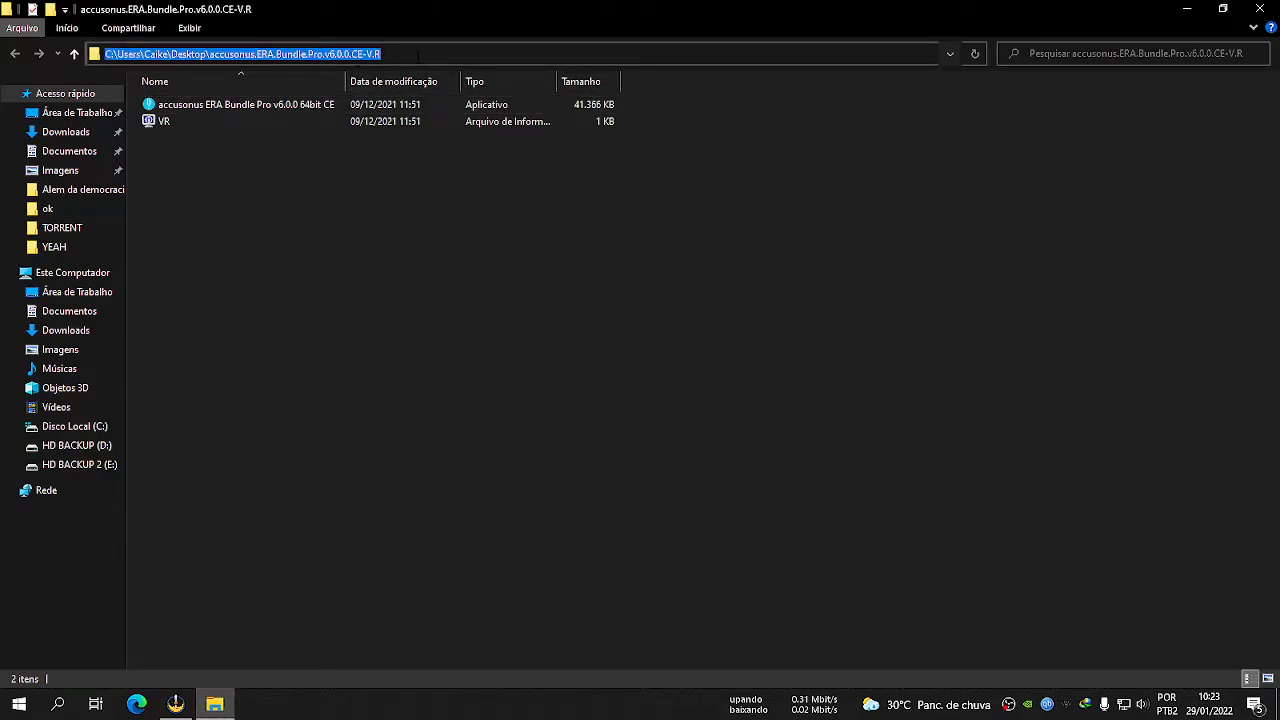
{"action": "key", "text": "ctrl+v"}
{"action": "key", "text": "Return"}
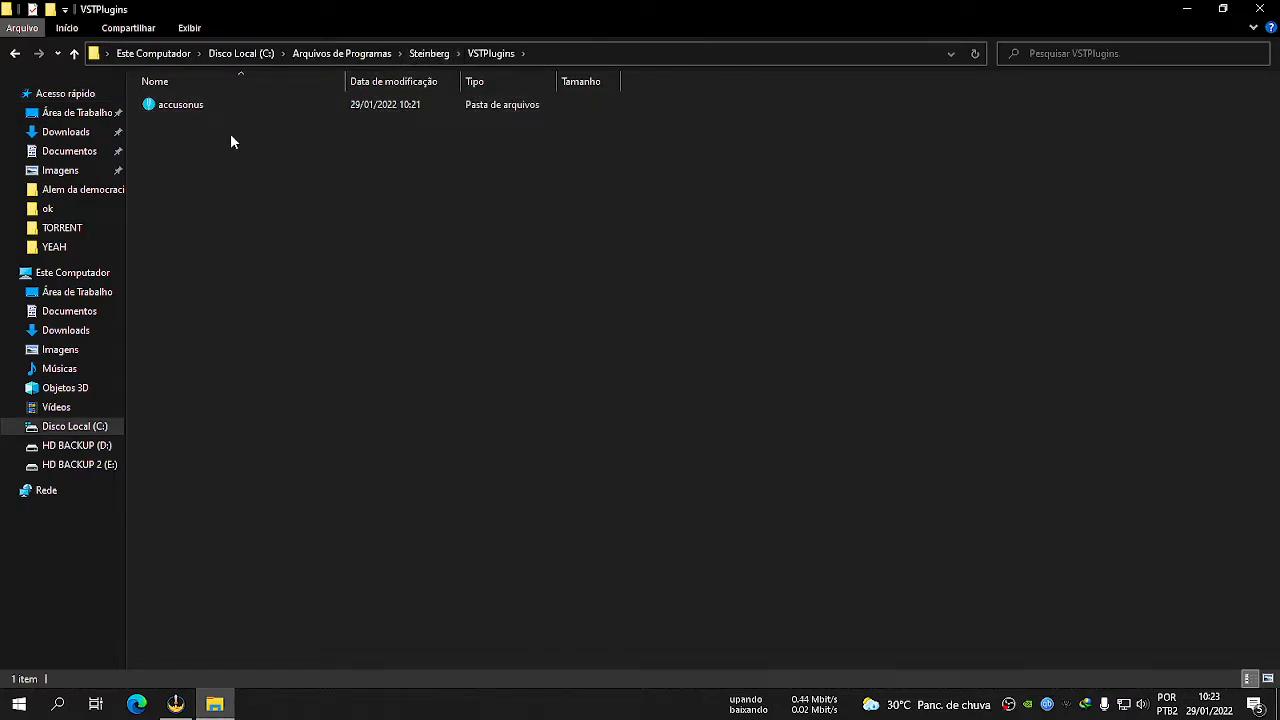
{"action": "left_click", "coordinate": [430, 54]}
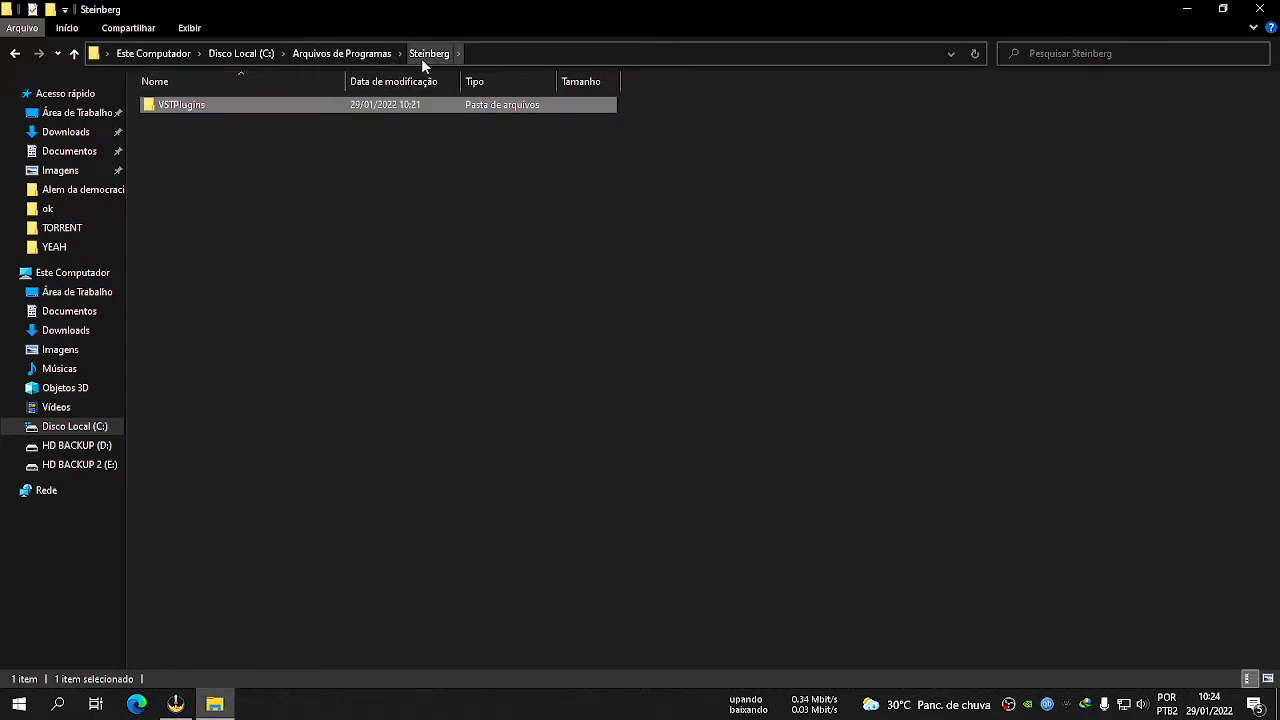
{"action": "double_click", "coordinate": [262, 105]}
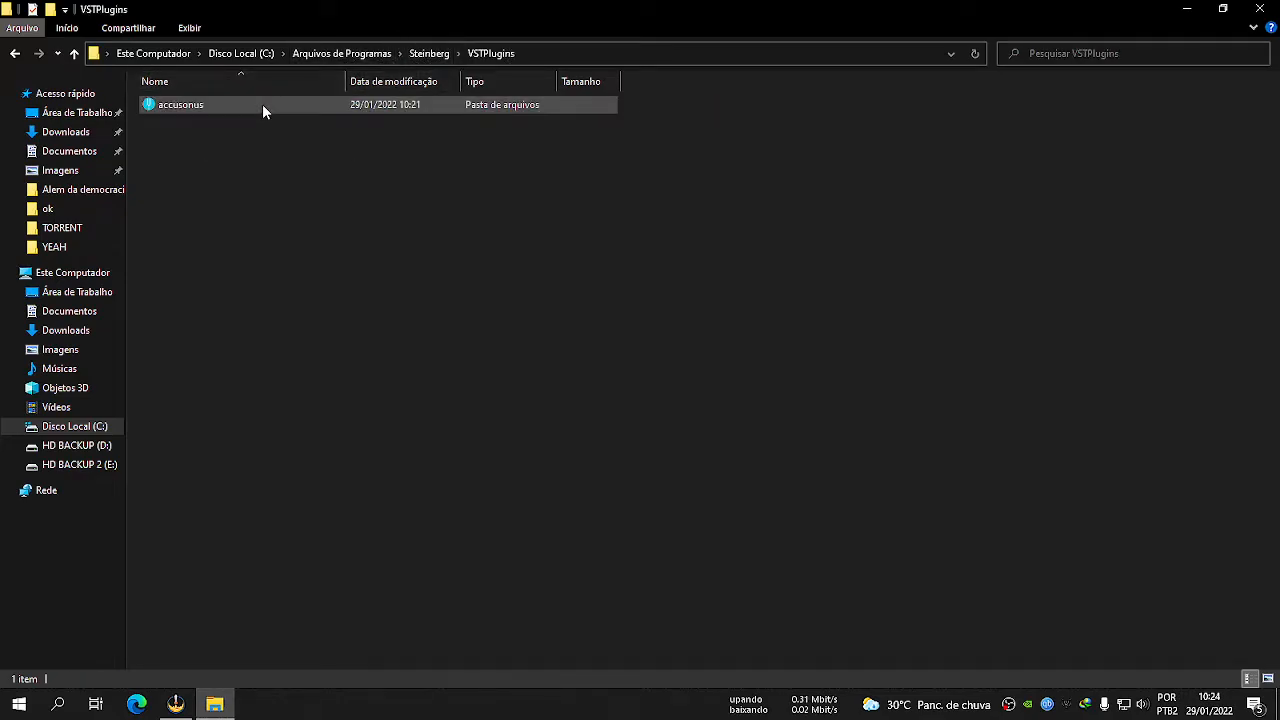
Copy the full path of the VSTPlugins folder and close the folder window.
{"action": "left_click", "coordinate": [599, 56]}
{"action": "right_click", "coordinate": [211, 57]}
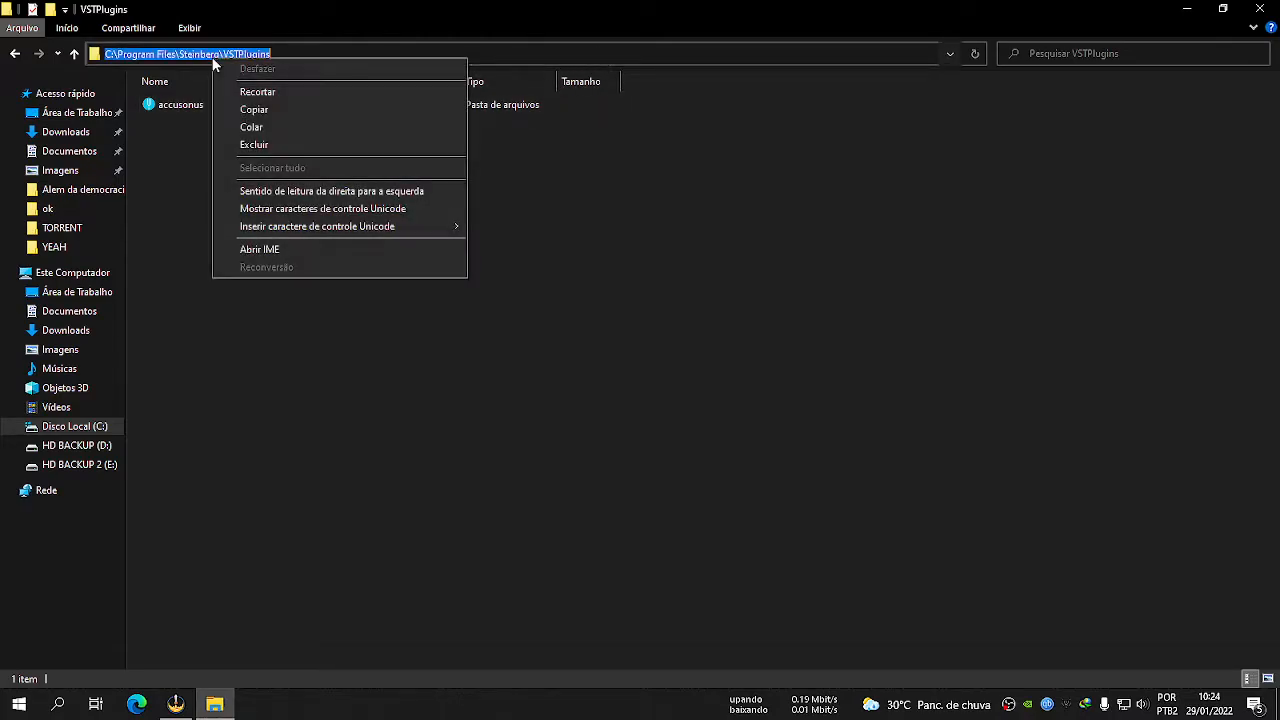
{"action": "left_click", "coordinate": [260, 107]}
{"action": "left_click", "coordinate": [311, 318]}
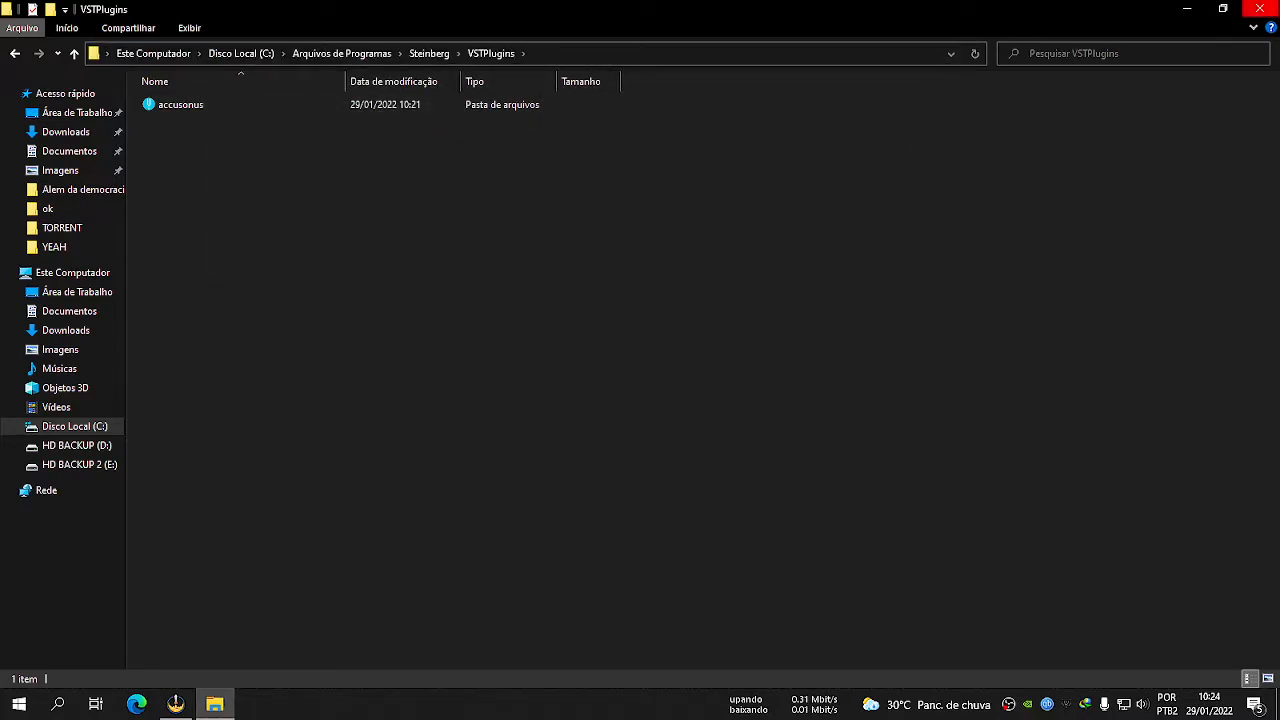
{"action": "left_click", "coordinate": [1259, 8]}
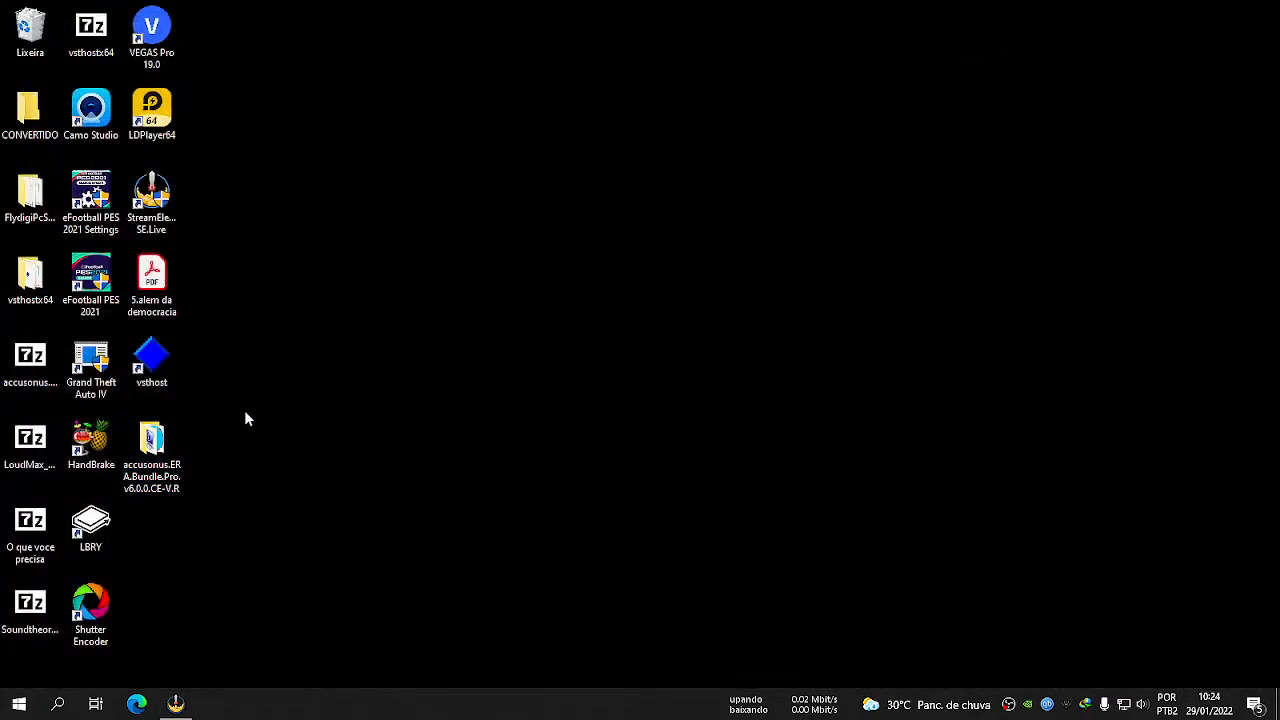
Extract the LoudMax_WIN64_VST archive into its own folder on the desktop and open that folder.
{"action": "left_click", "coordinate": [38, 440]}
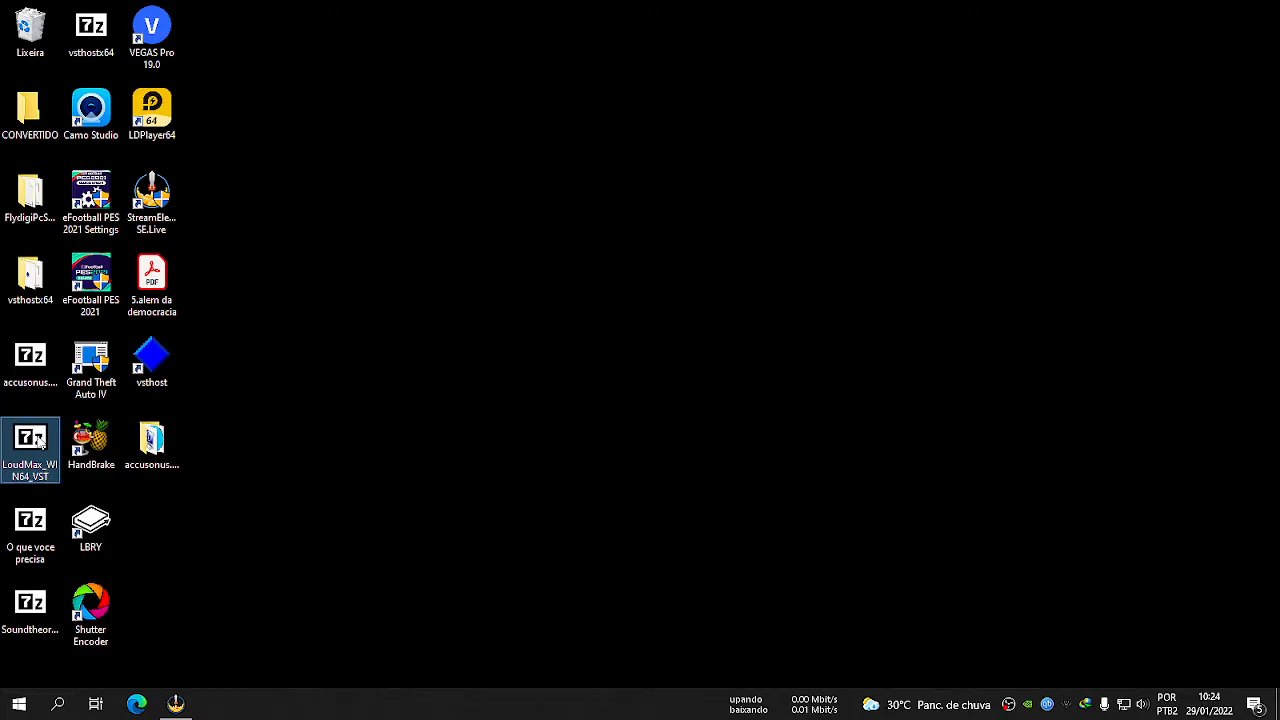
{"action": "right_click", "coordinate": [38, 436]}
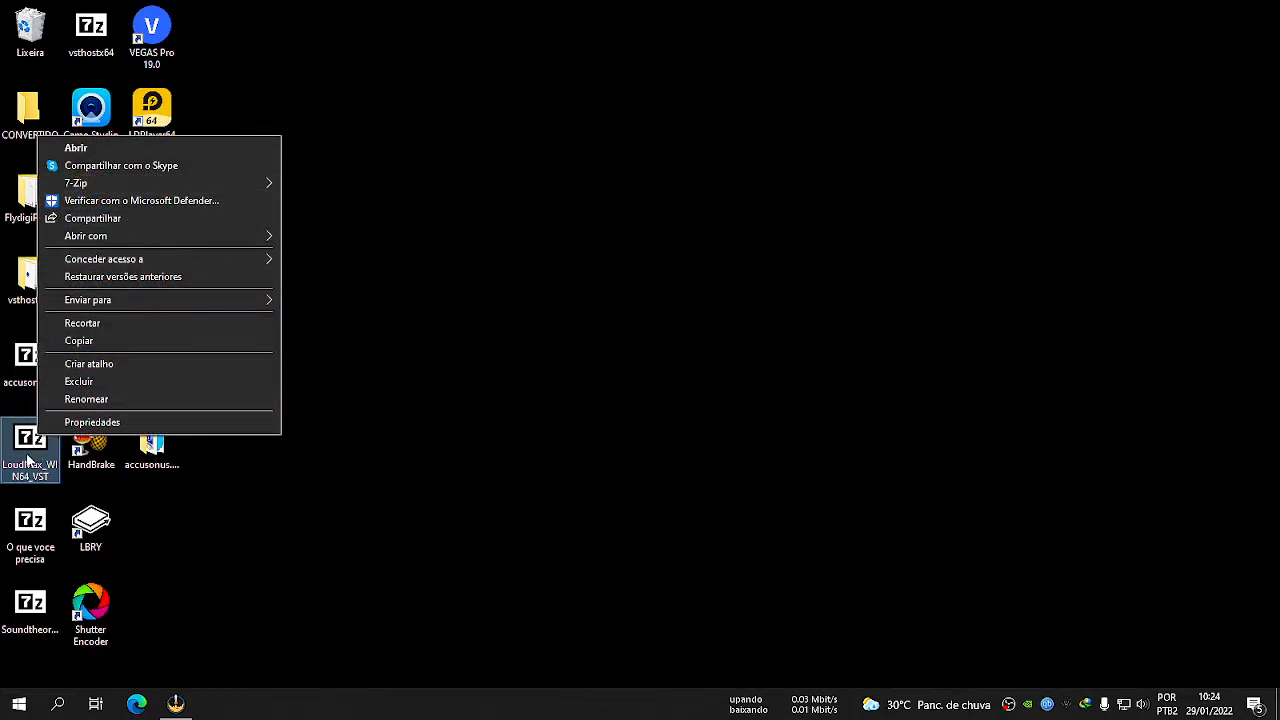
{"action": "mouse_move", "coordinate": [204, 183]}
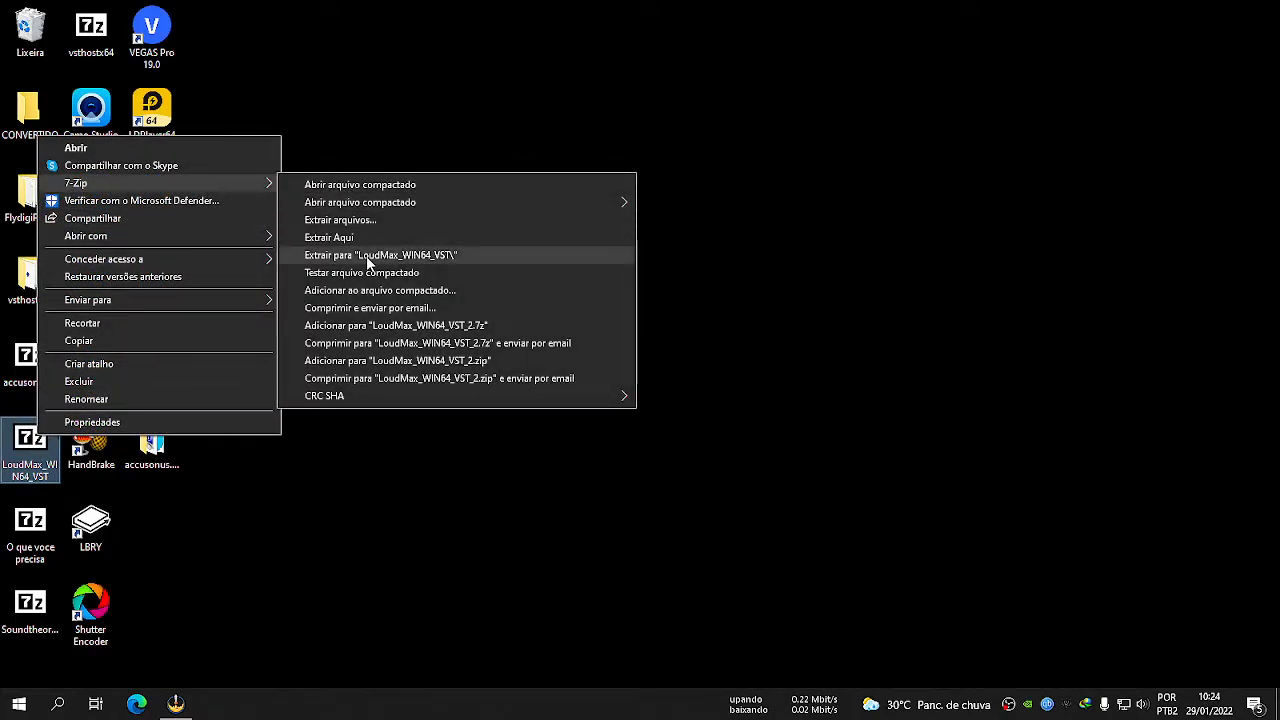
{"action": "left_click", "coordinate": [367, 257]}
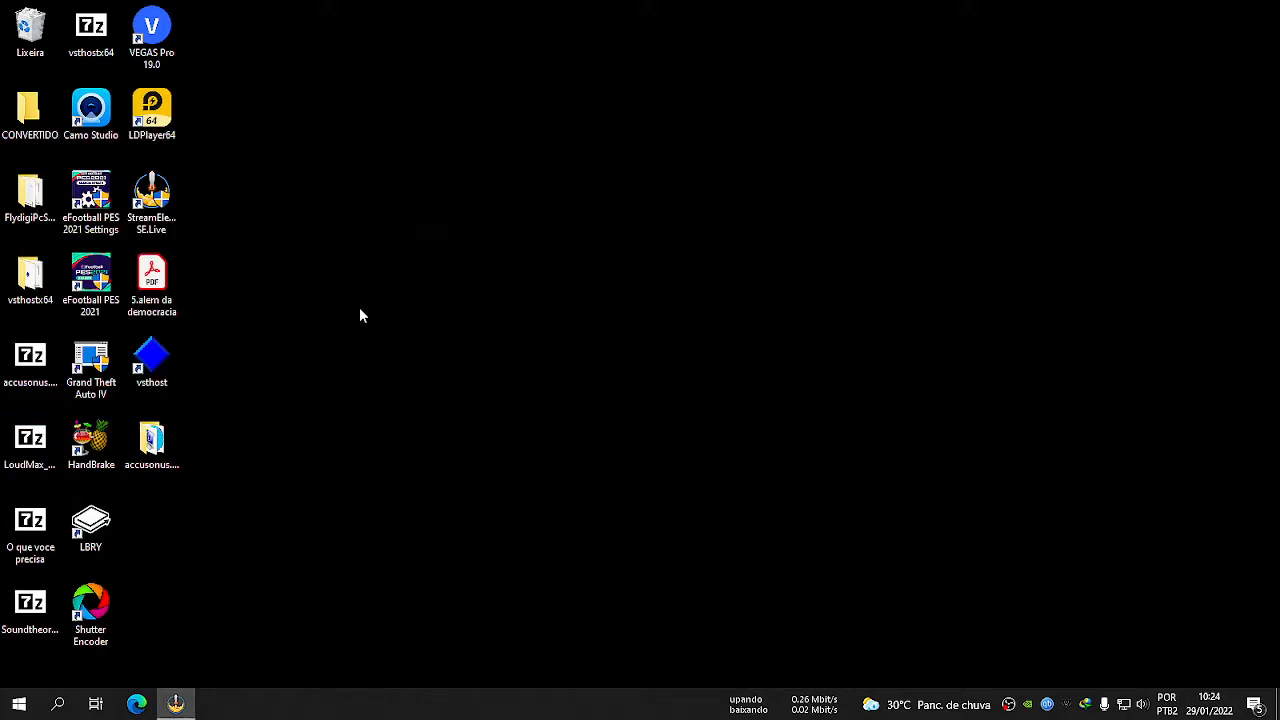
{"action": "double_click", "coordinate": [150, 525]}
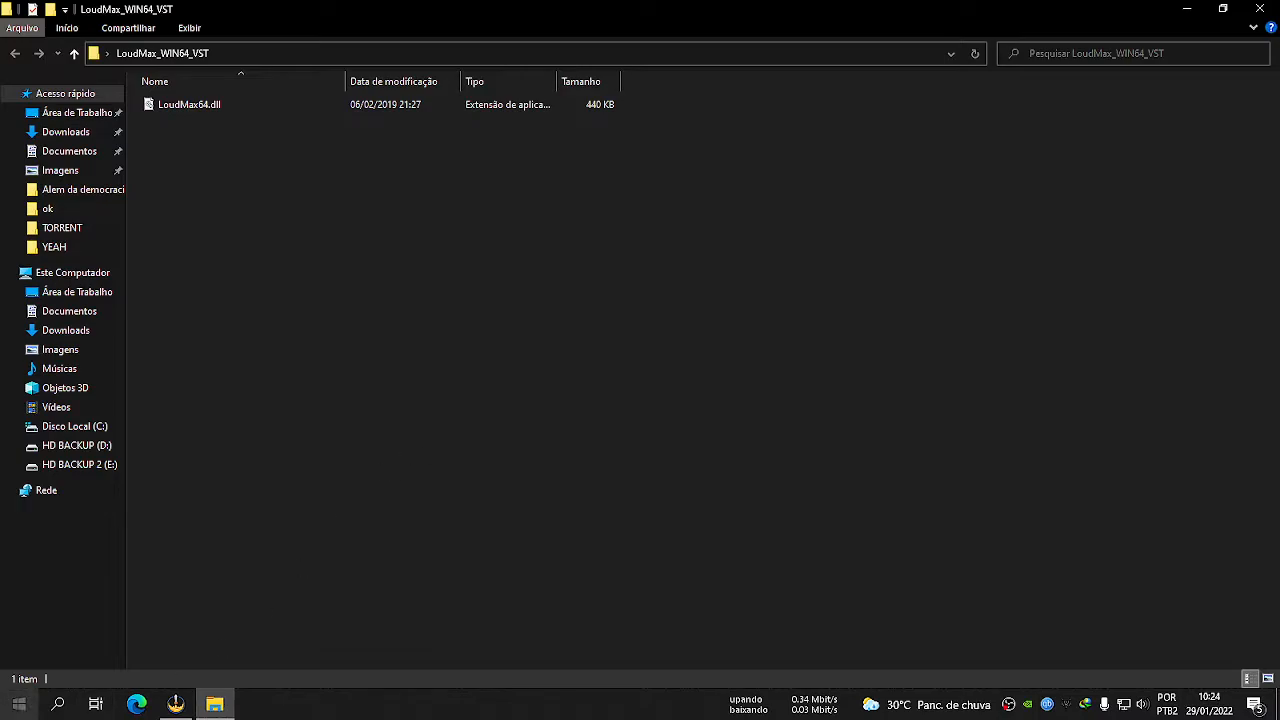
Open a second folder window at the copied path C:\Program Files\Steinberg\VSTPlugins.
{"action": "left_click", "coordinate": [18, 704]}
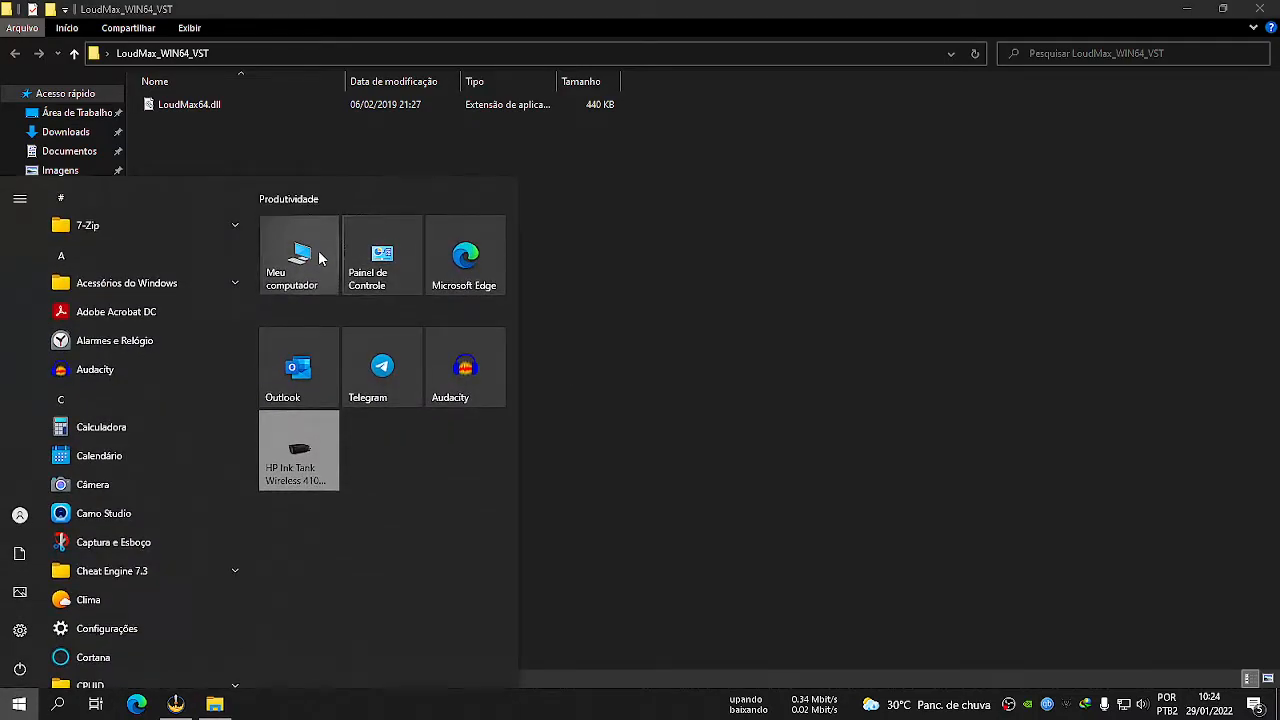
{"action": "left_click", "coordinate": [322, 257]}
{"action": "left_click", "coordinate": [217, 56]}
{"action": "key", "text": "ctrl+v"}
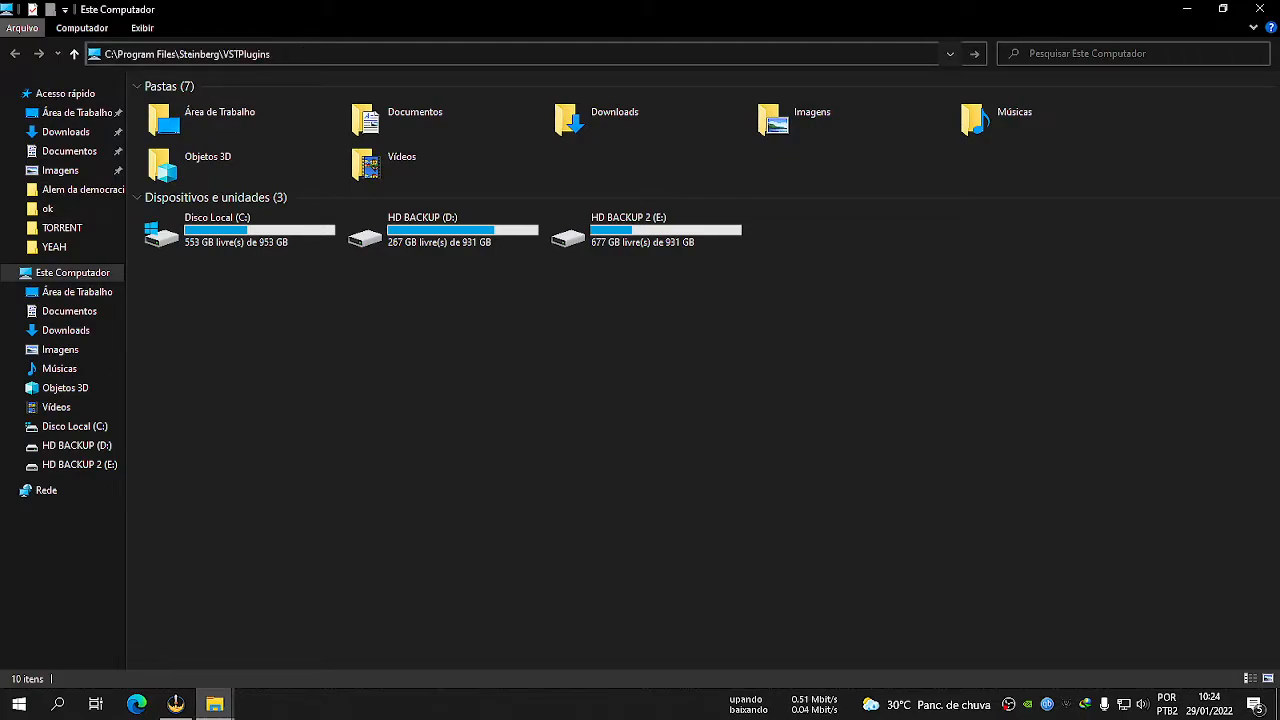
{"action": "key", "text": "Return"}
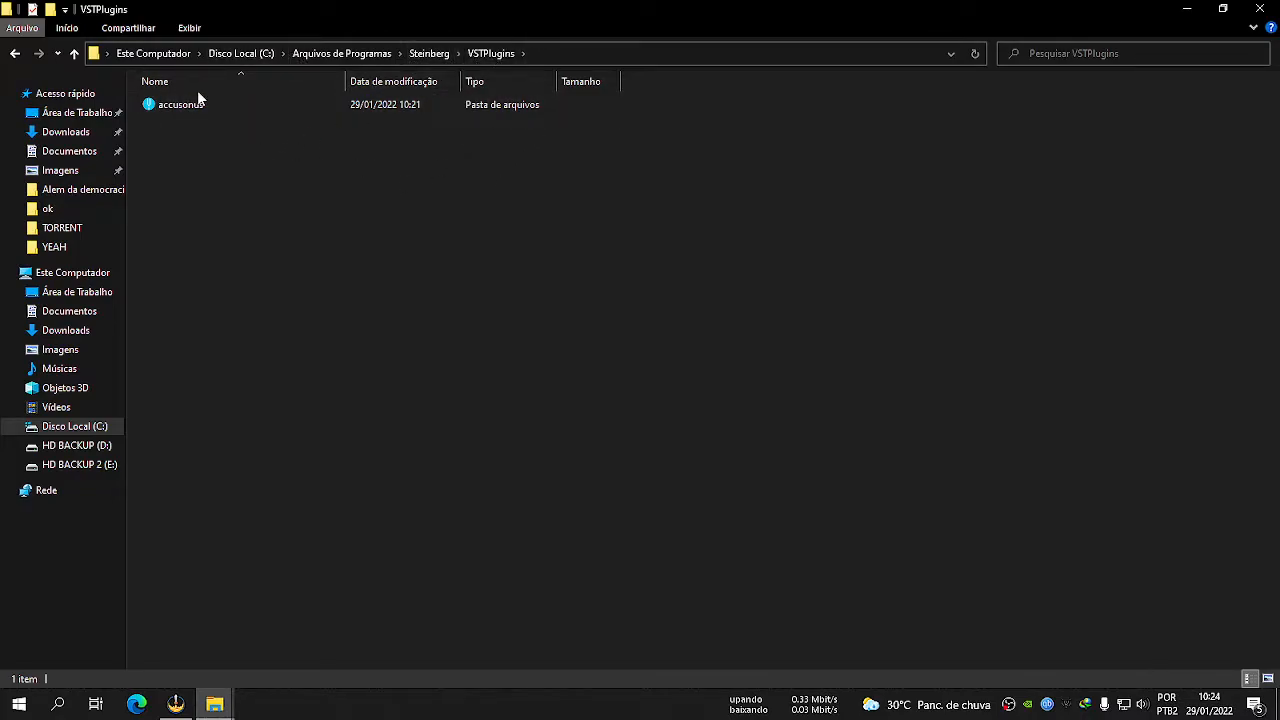
Copy LoudMax64.dll from the LoudMax_WIN64_VST folder into the VSTPlugins folder, granting administrator permission.
{"action": "mouse_move", "coordinate": [214, 704]}
{"action": "left_click", "coordinate": [130, 615]}
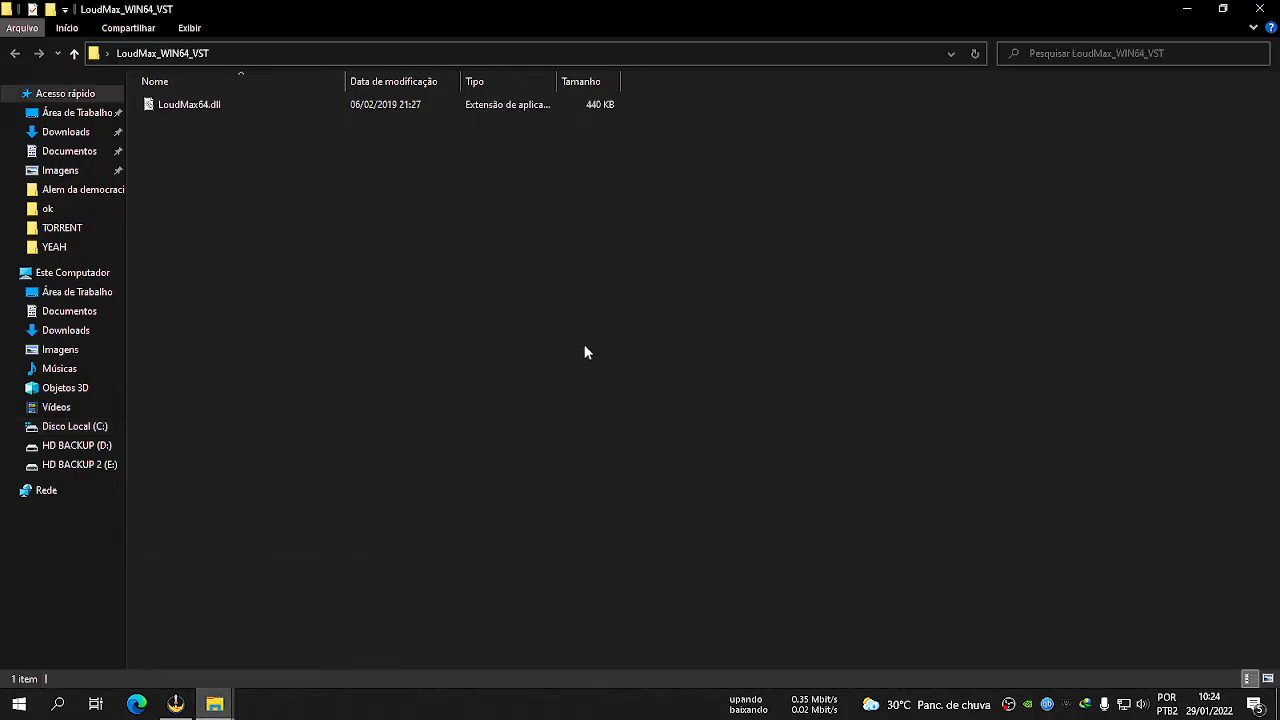
{"action": "left_click", "coordinate": [195, 105]}
{"action": "right_click", "coordinate": [198, 102]}
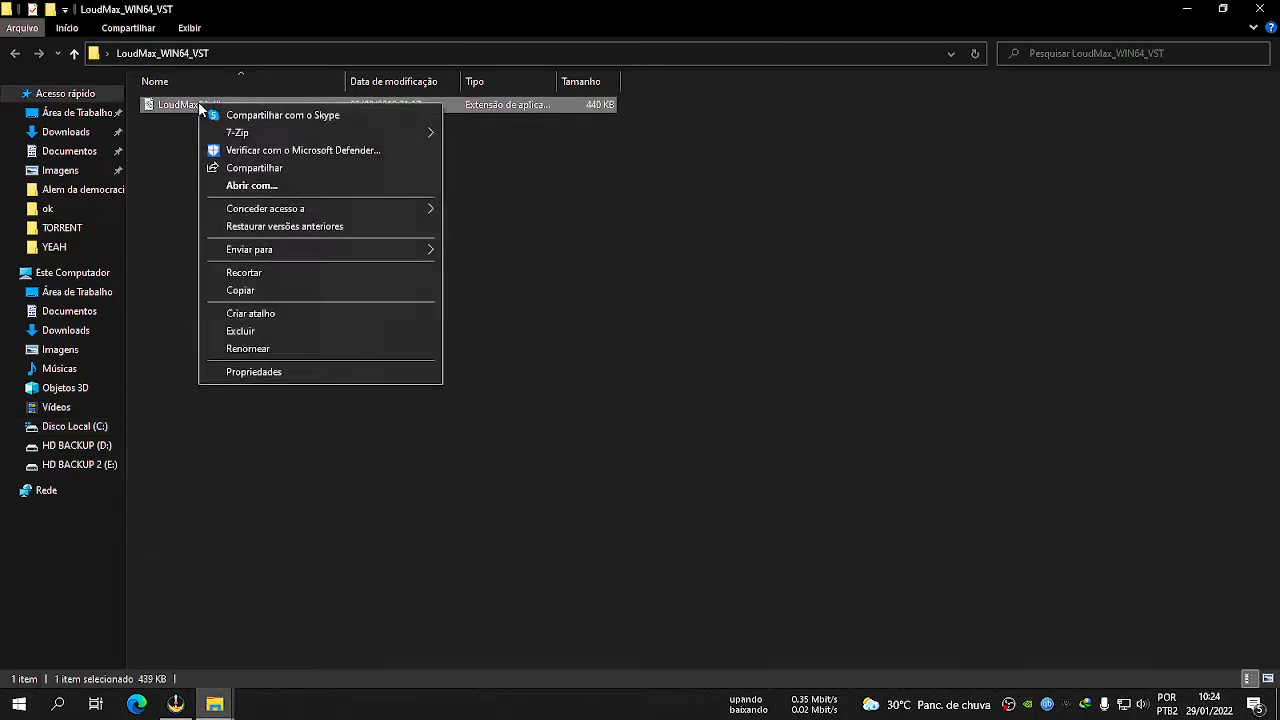
{"action": "left_click", "coordinate": [260, 290]}
{"action": "right_click", "coordinate": [224, 646]}
{"action": "left_click", "coordinate": [214, 704]}
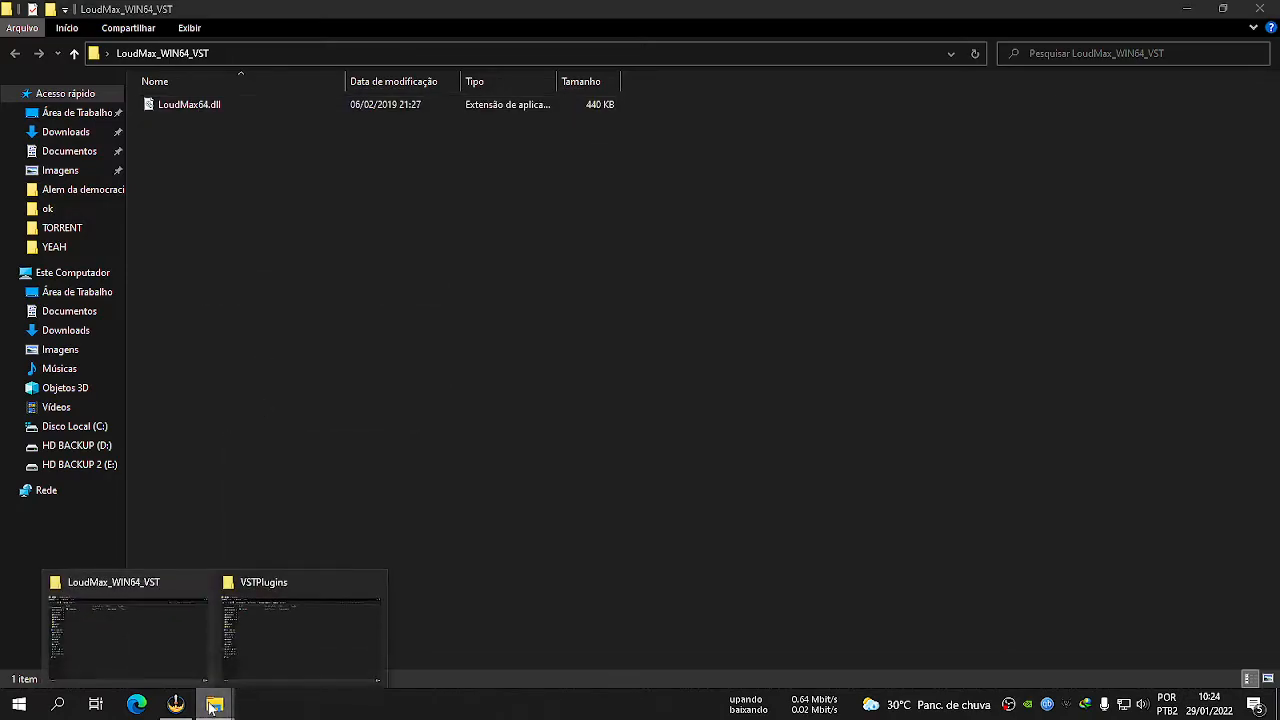
{"action": "left_click", "coordinate": [278, 630]}
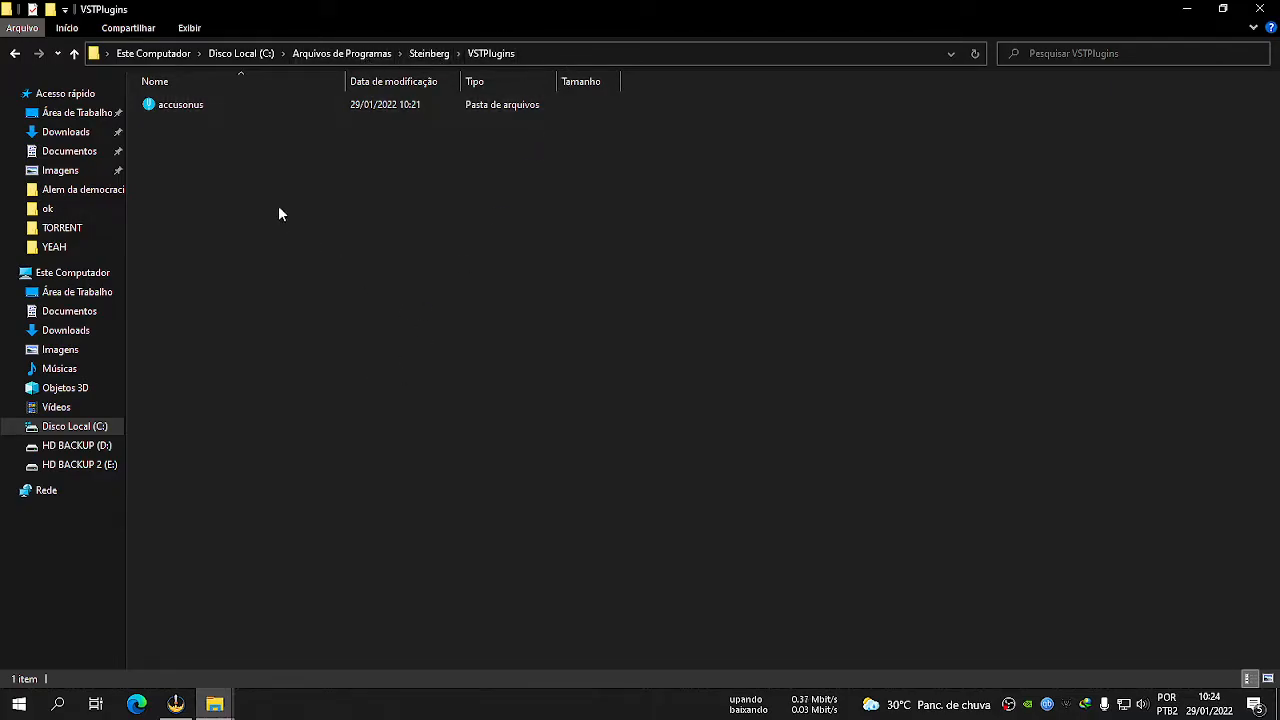
{"action": "right_click", "coordinate": [540, 281]}
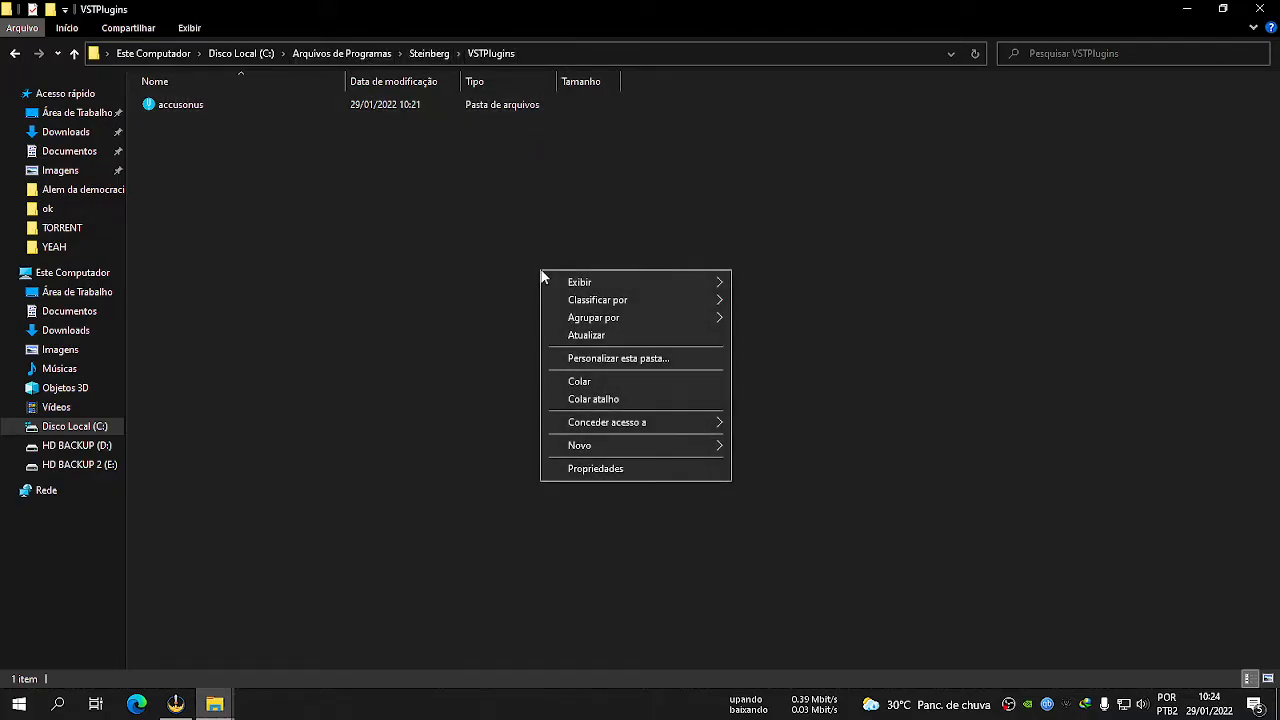
{"action": "left_click", "coordinate": [589, 380]}
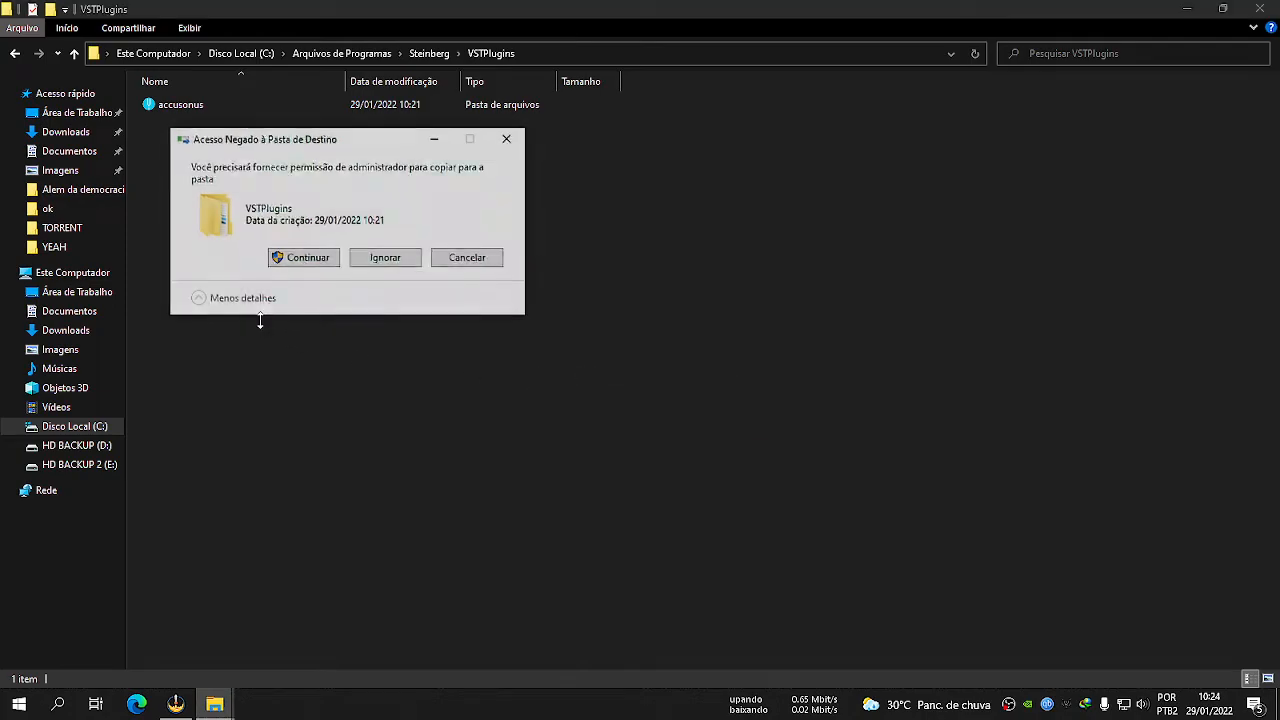
{"action": "left_click", "coordinate": [292, 258]}
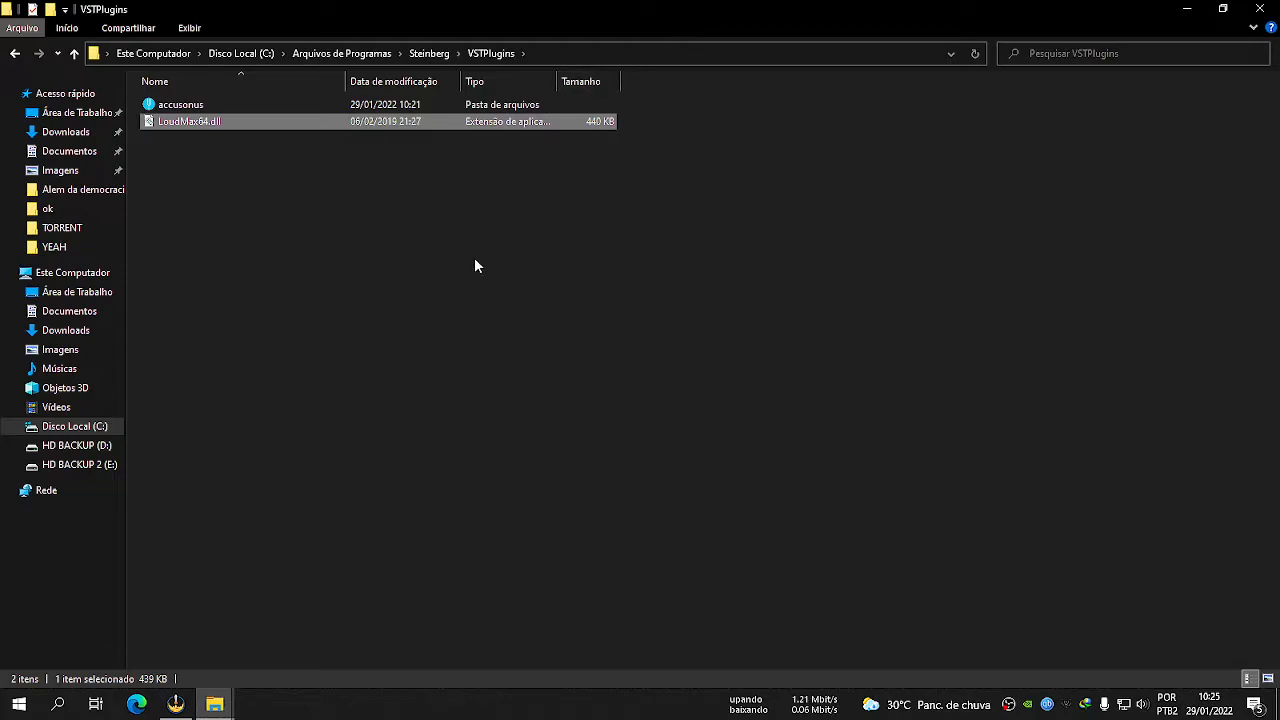
Copy the full path of the VSTPlugins folder and close the open folder windows.
{"action": "left_click", "coordinate": [551, 58]}
{"action": "key", "text": "ctrl+c"}
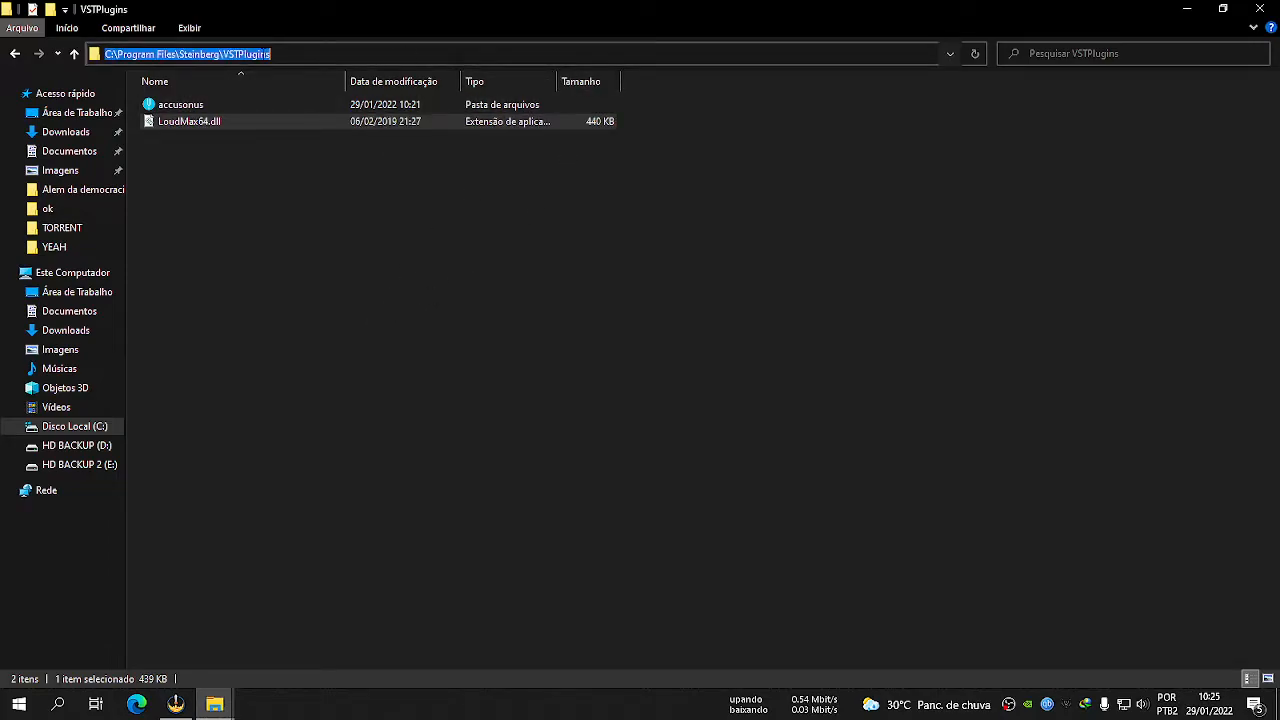
{"action": "right_click", "coordinate": [263, 56]}
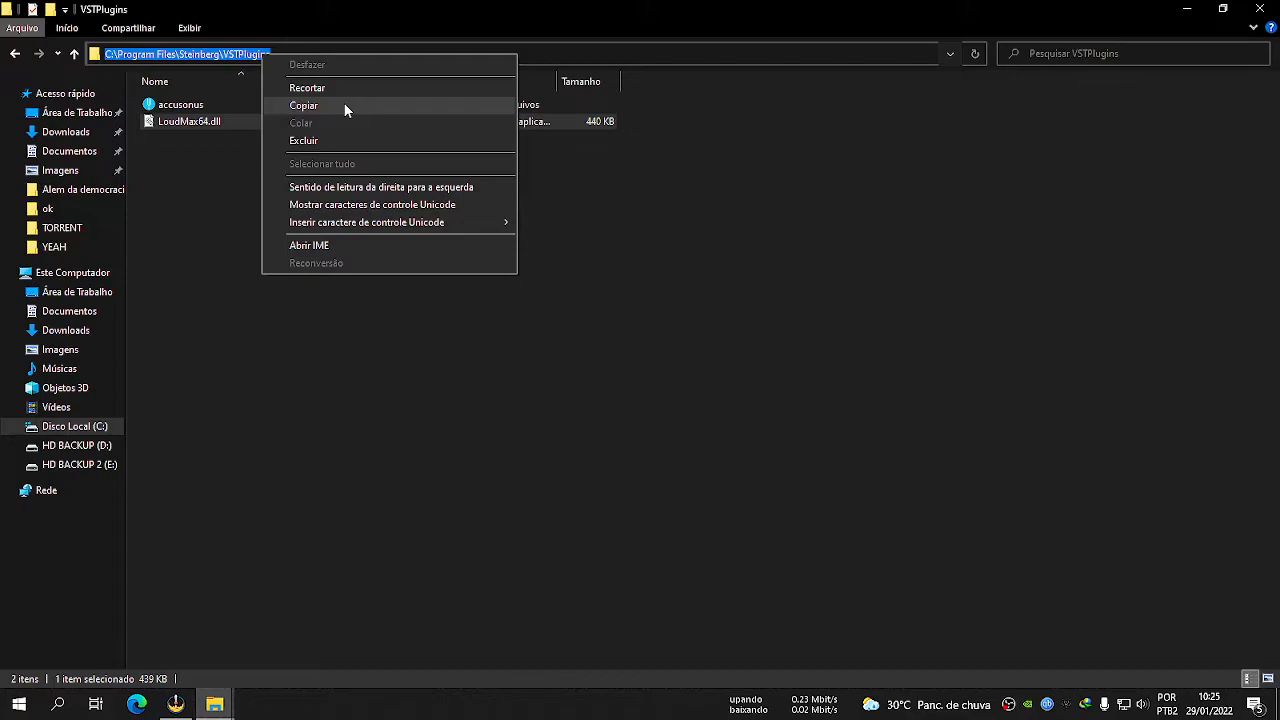
{"action": "left_click", "coordinate": [304, 105]}
{"action": "left_click", "coordinate": [297, 325]}
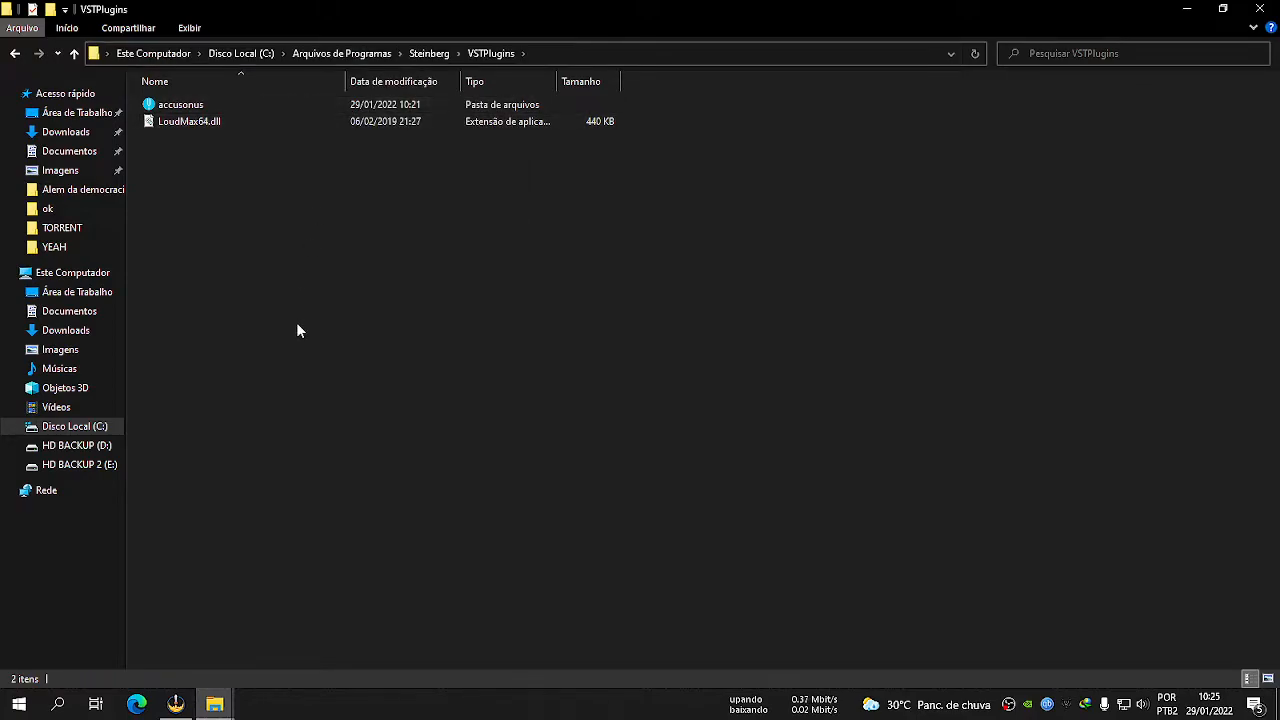
{"action": "key", "text": "alt+Tab"}
{"action": "key", "text": "alt+F4"}
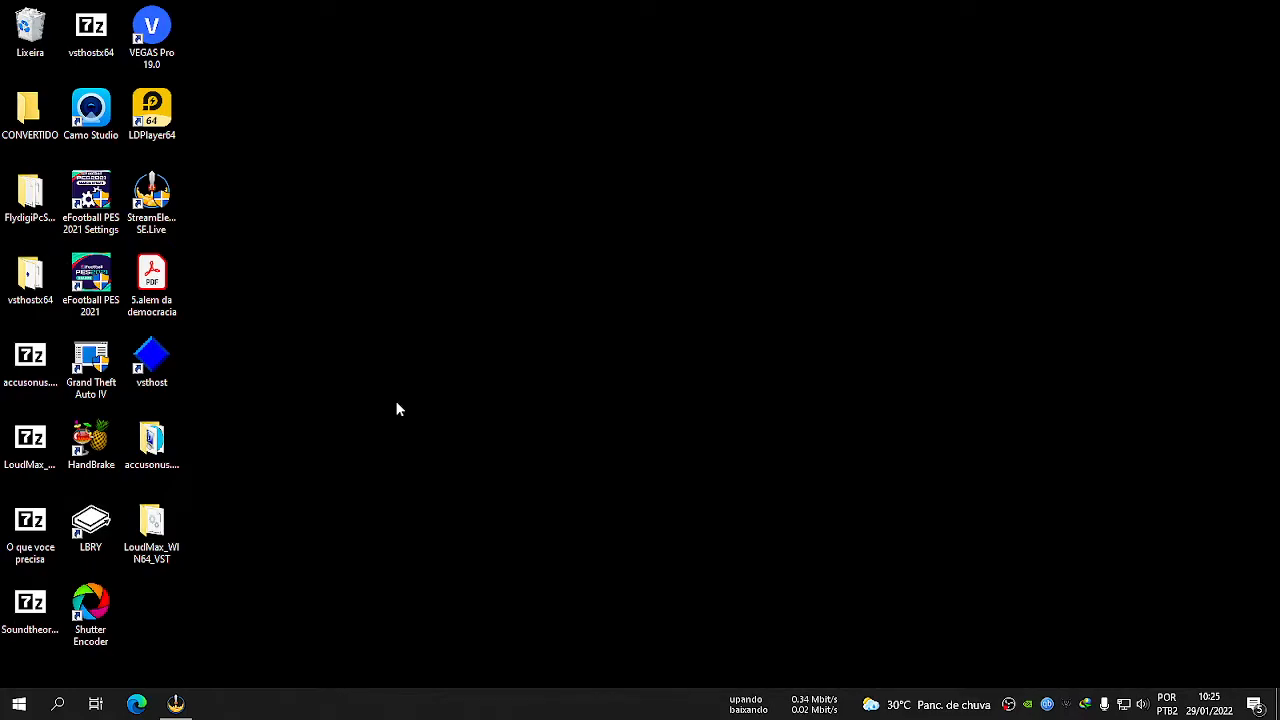
Extract the Soundtheory.Gullfoss.v1.10.0.READ.NFO-RET archive into its own folder on the desktop and open that folder.
{"action": "left_click", "coordinate": [32, 610]}
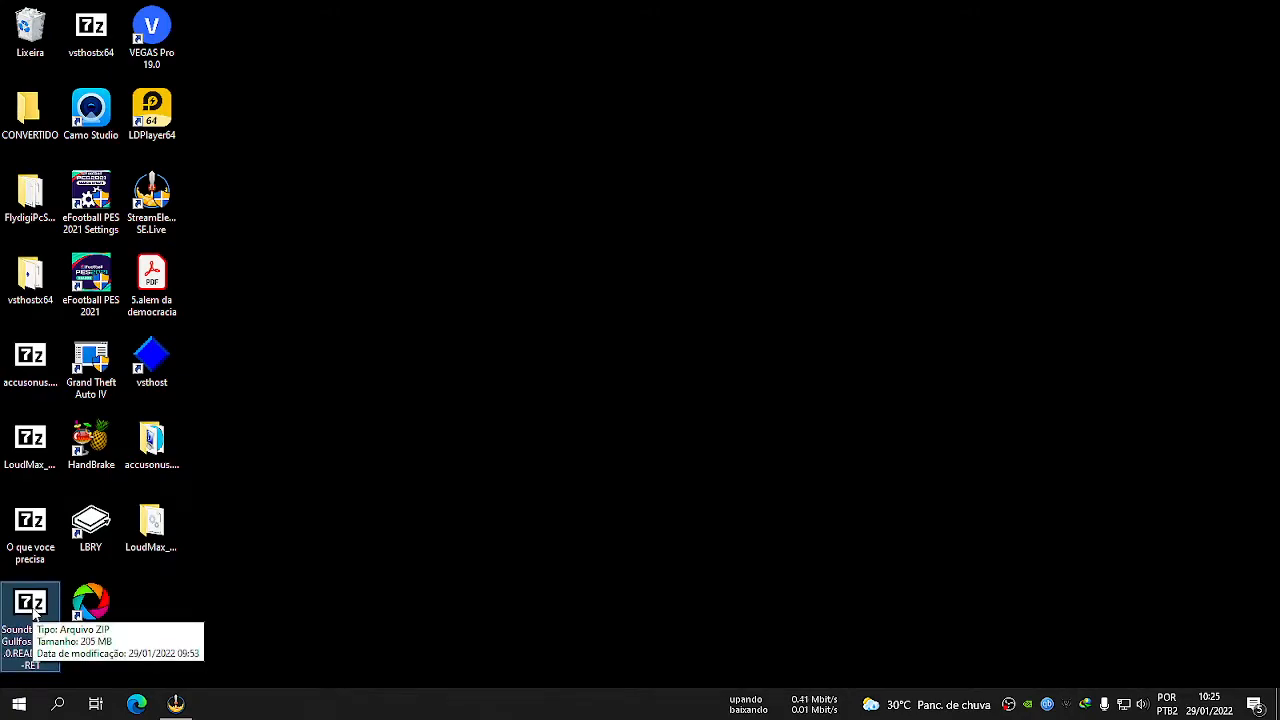
{"action": "right_click", "coordinate": [33, 612]}
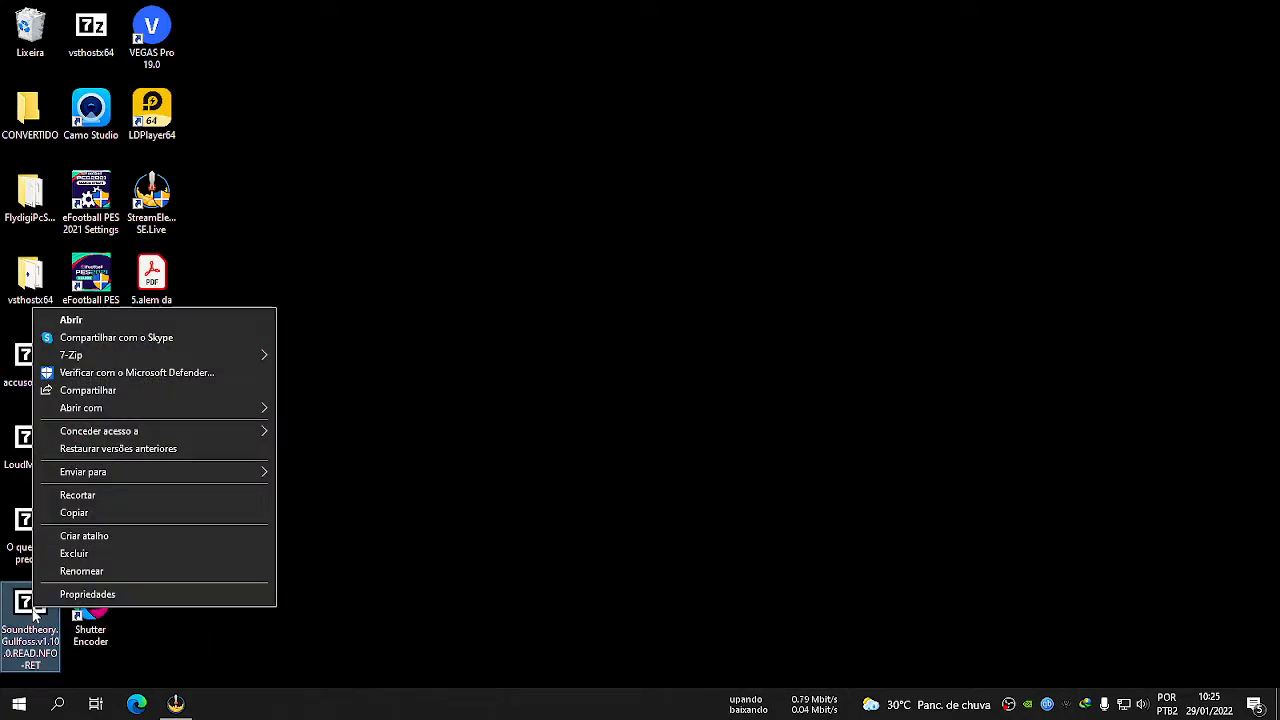
{"action": "mouse_move", "coordinate": [150, 355]}
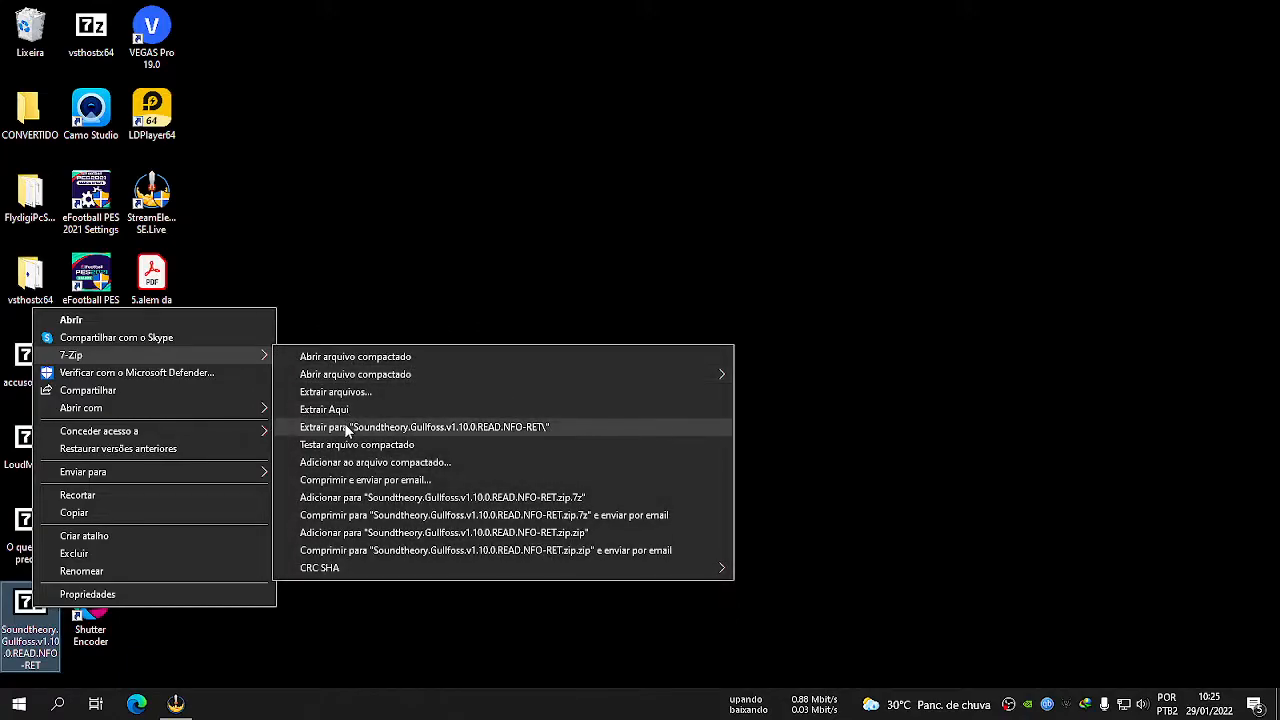
{"action": "left_click", "coordinate": [407, 430]}
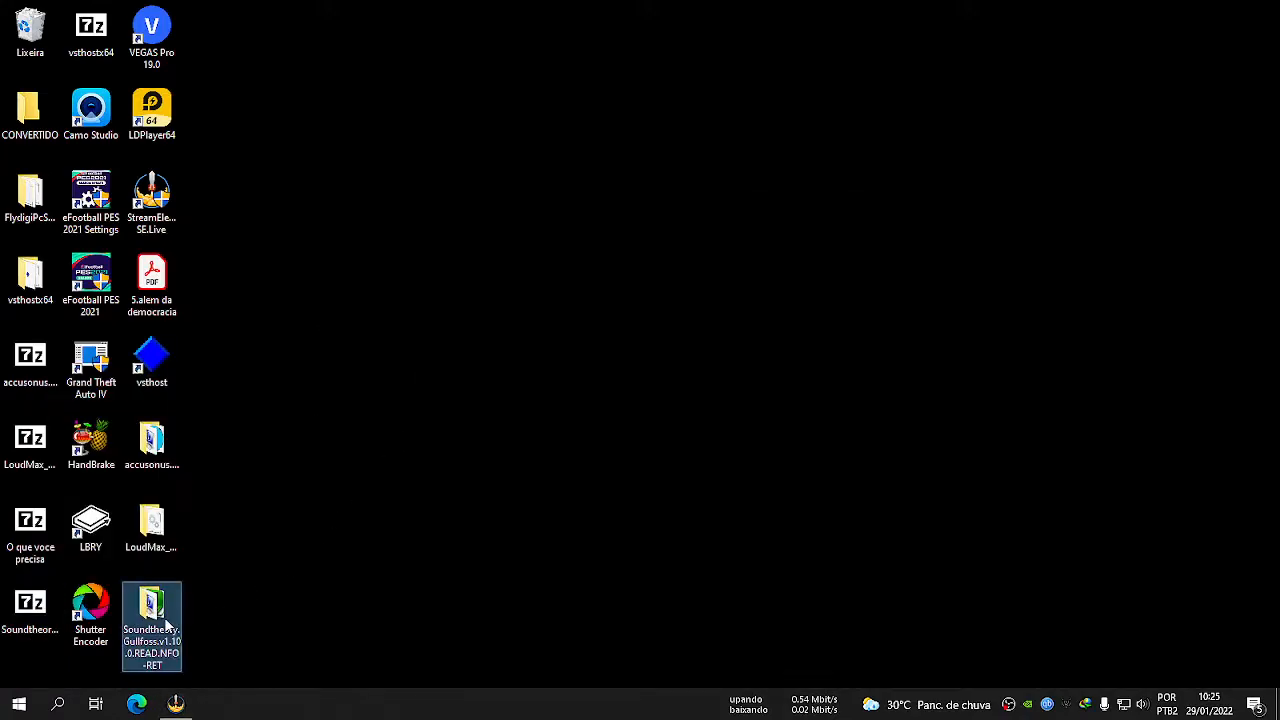
{"action": "double_click", "coordinate": [168, 620]}
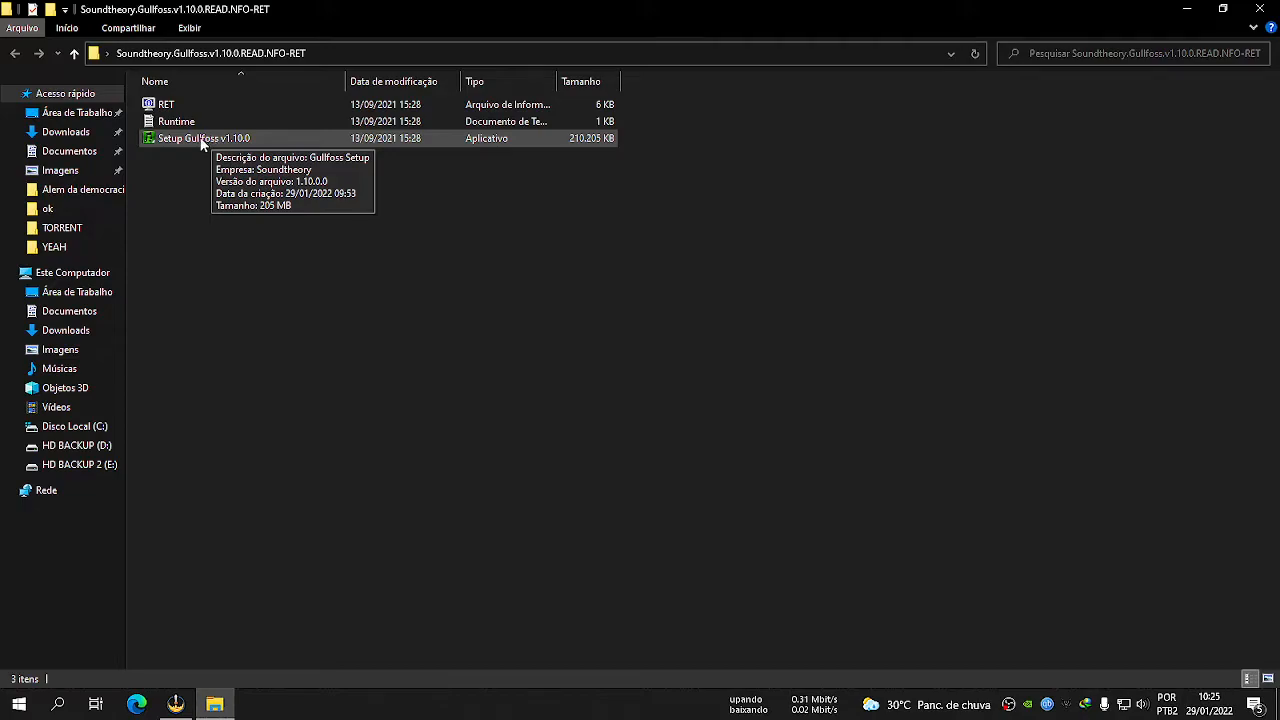
Run Setup Gullfoss v1.10.0 as administrator and set its destination to the existing folder C:\Program Files\Steinberg\VSTPlugins.
{"action": "right_click", "coordinate": [201, 141]}
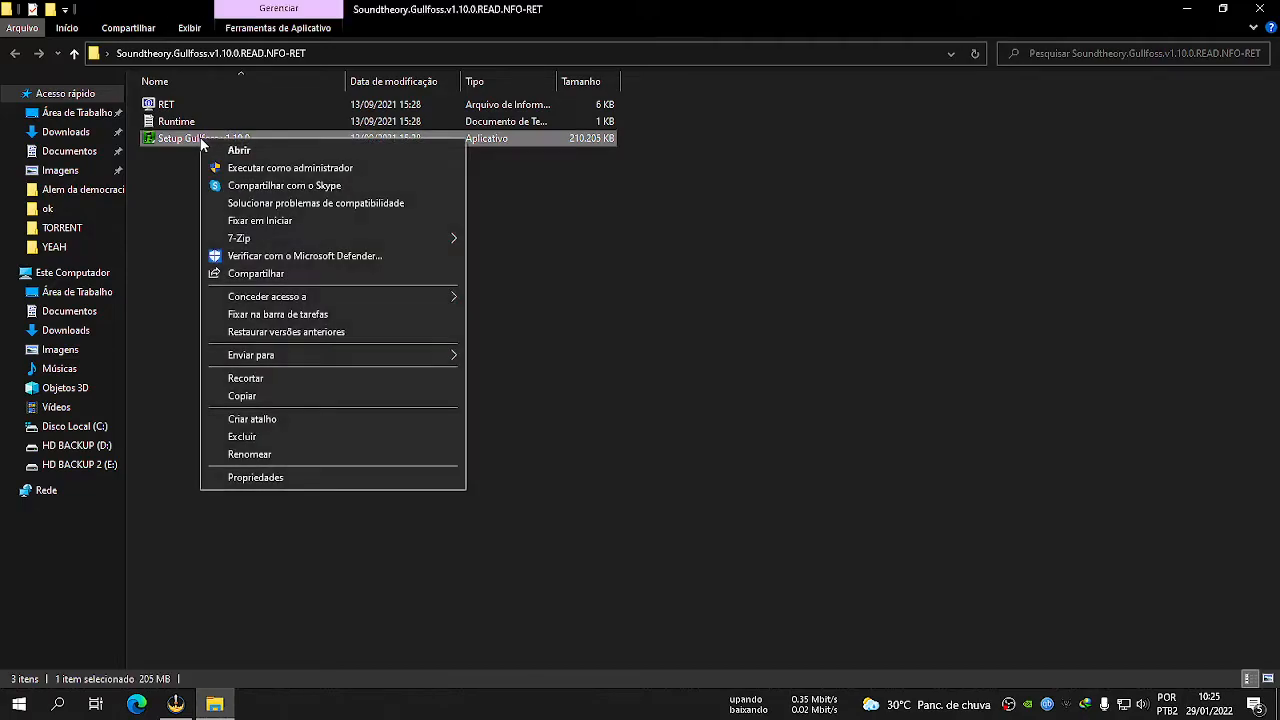
{"action": "left_click", "coordinate": [284, 168]}
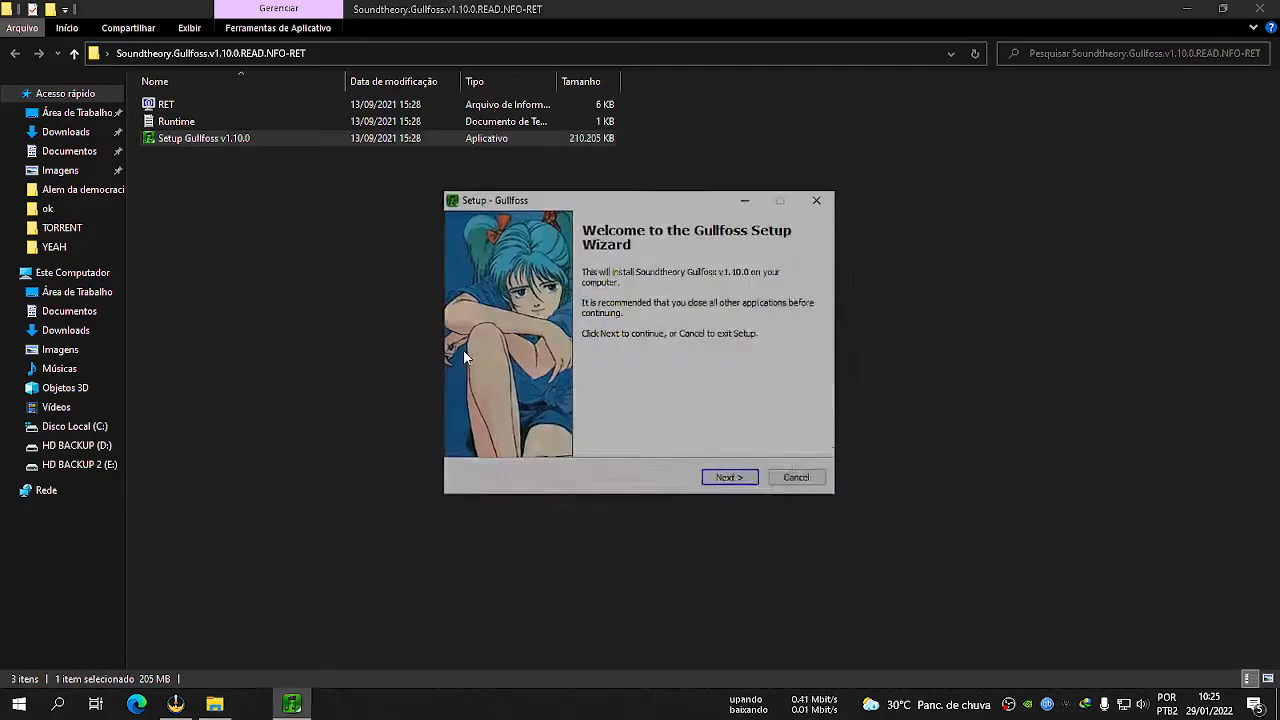
{"action": "left_click", "coordinate": [731, 480]}
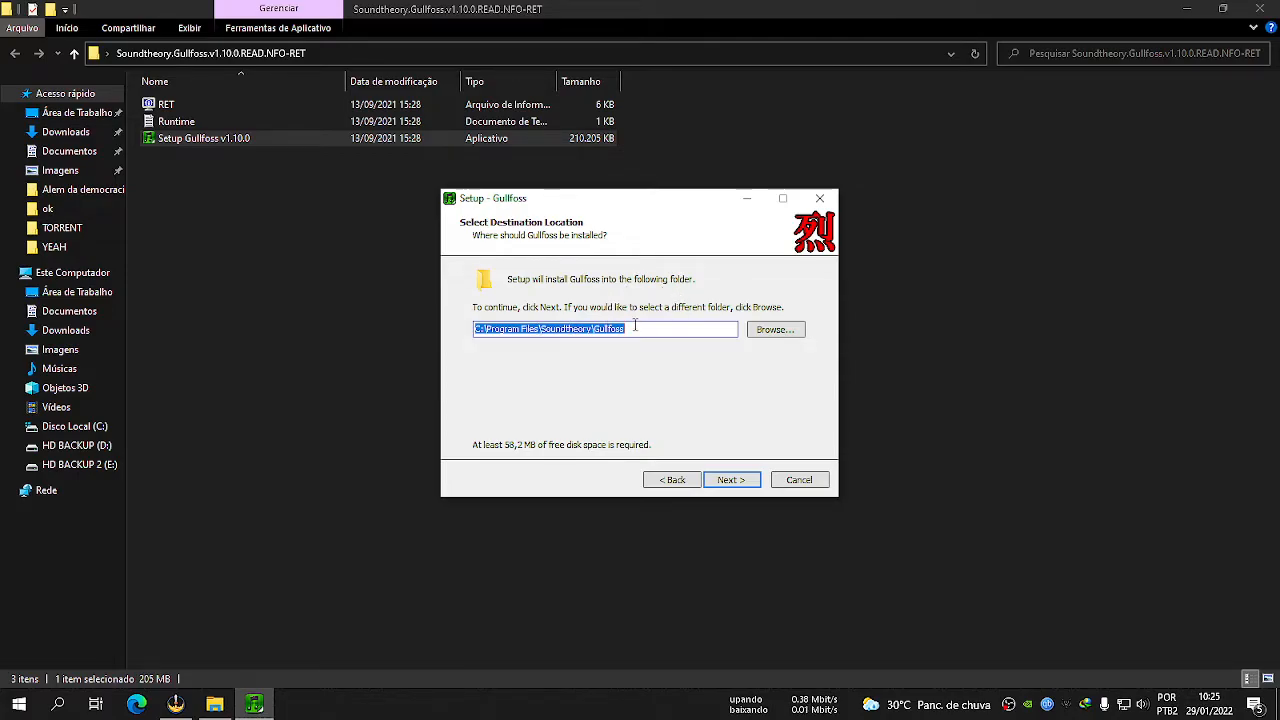
{"action": "key", "text": "ctrl+v"}
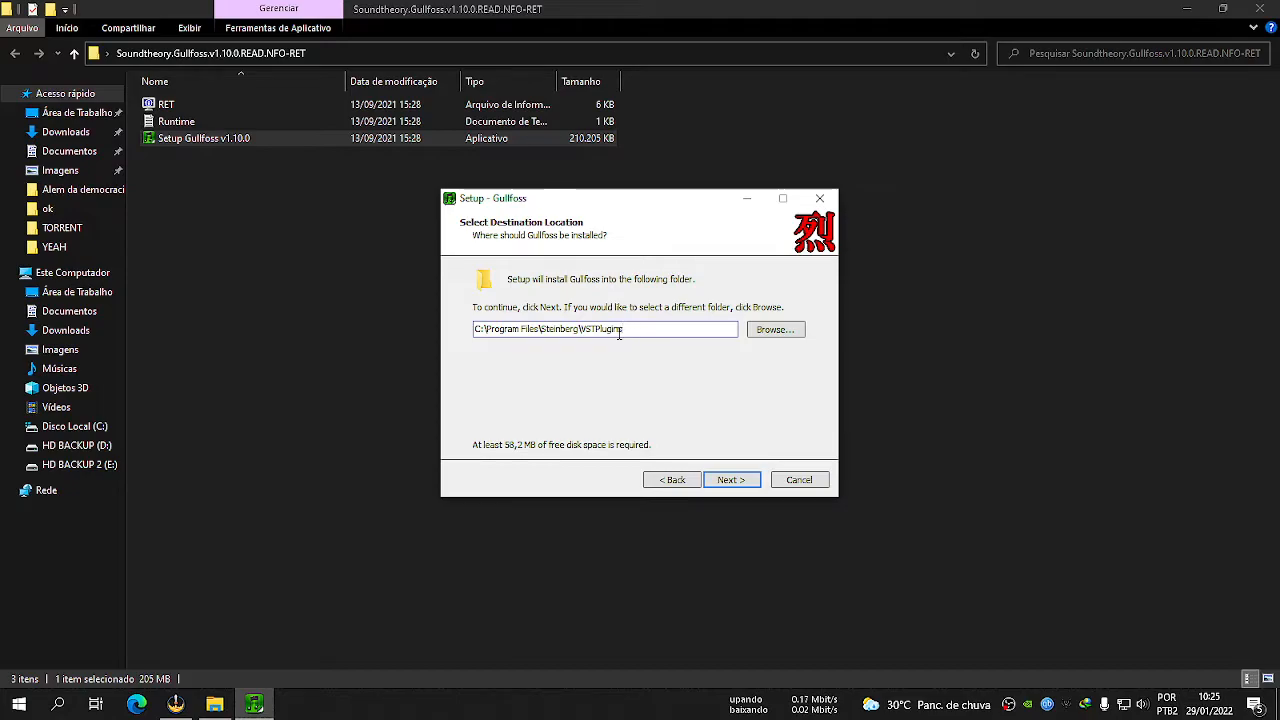
{"action": "left_click", "coordinate": [737, 484]}
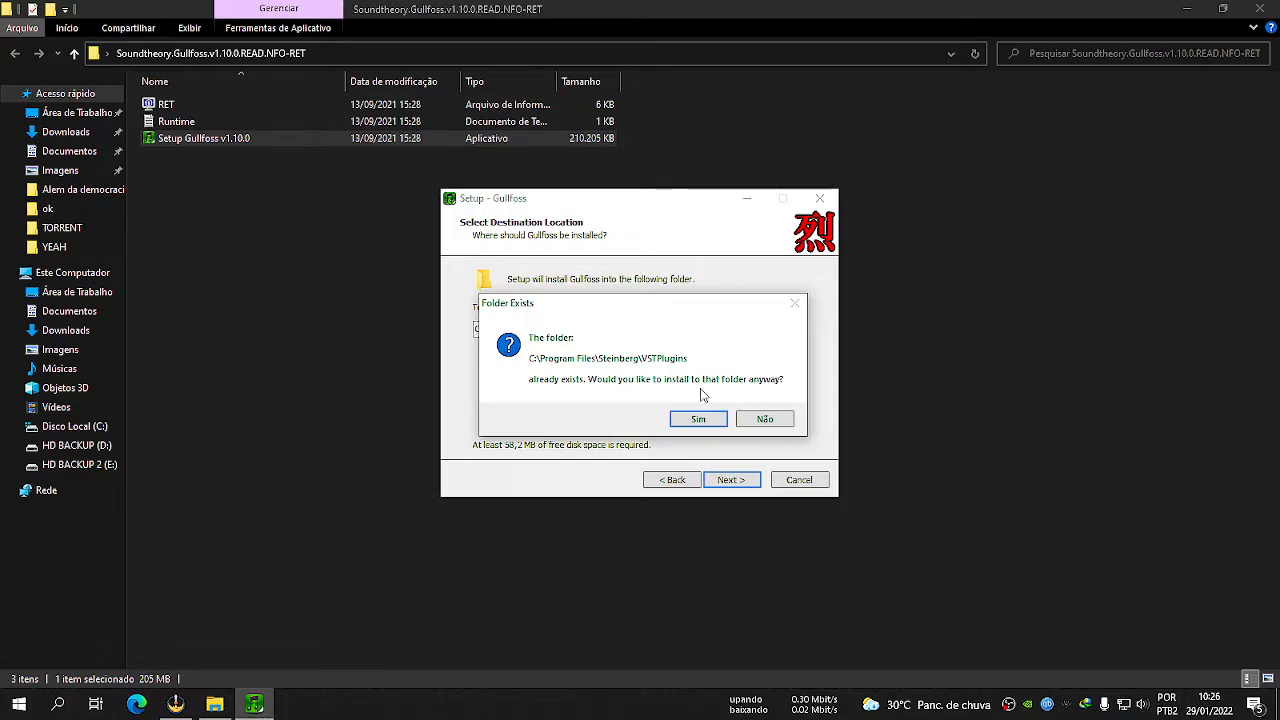
{"action": "left_click", "coordinate": [700, 419]}
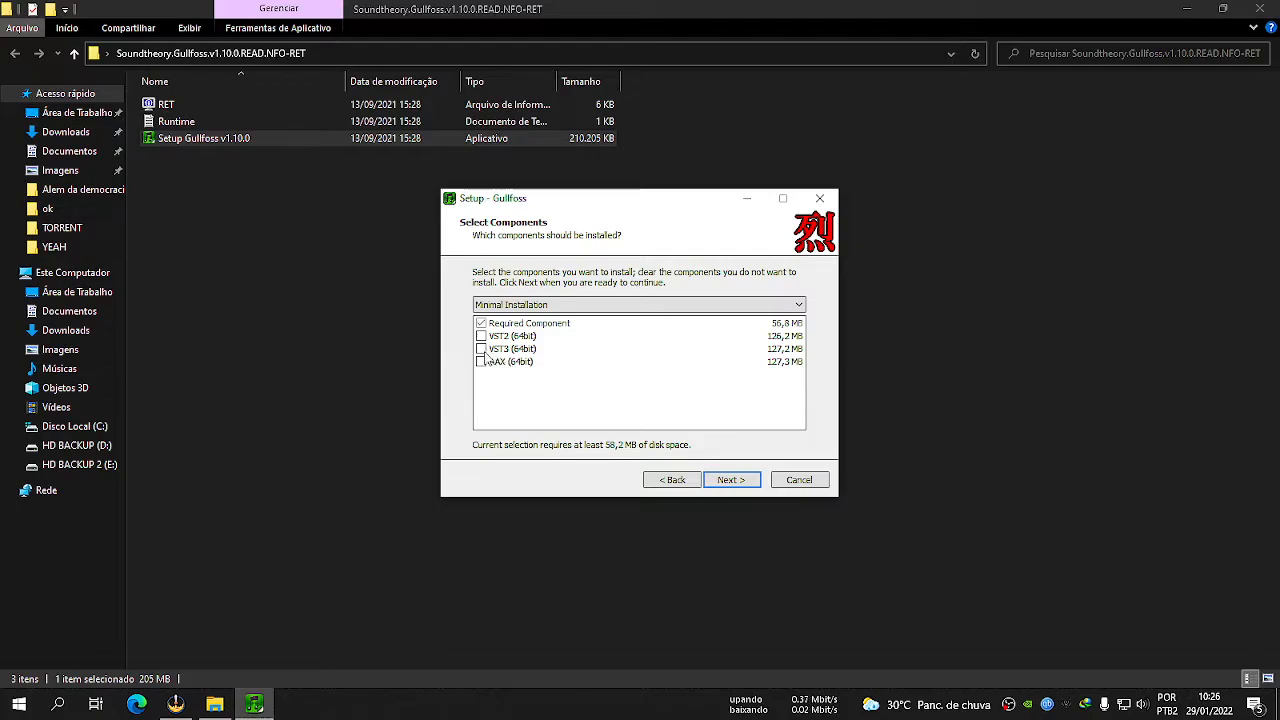
Include the VST3 (64bit) and VST2 (64bit) components in the Gullfoss installation and continue to the VST2 directory.
{"action": "left_click", "coordinate": [481, 349]}
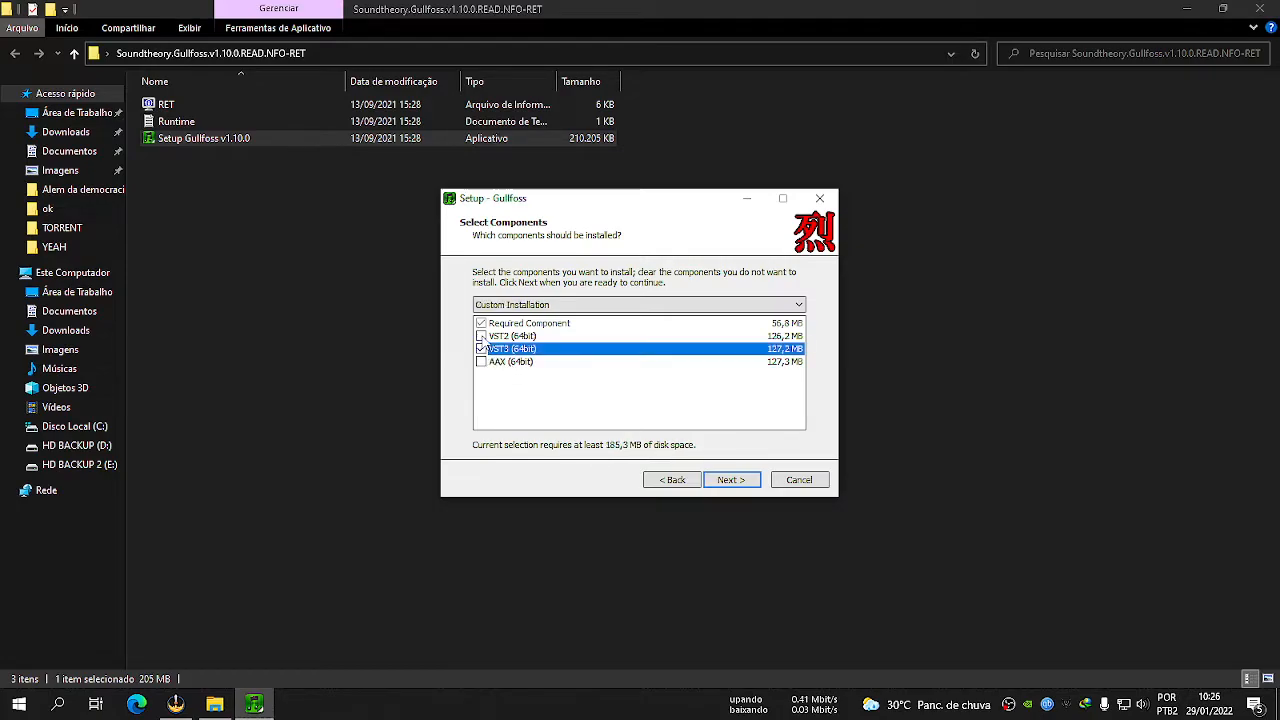
{"action": "left_click", "coordinate": [481, 336]}
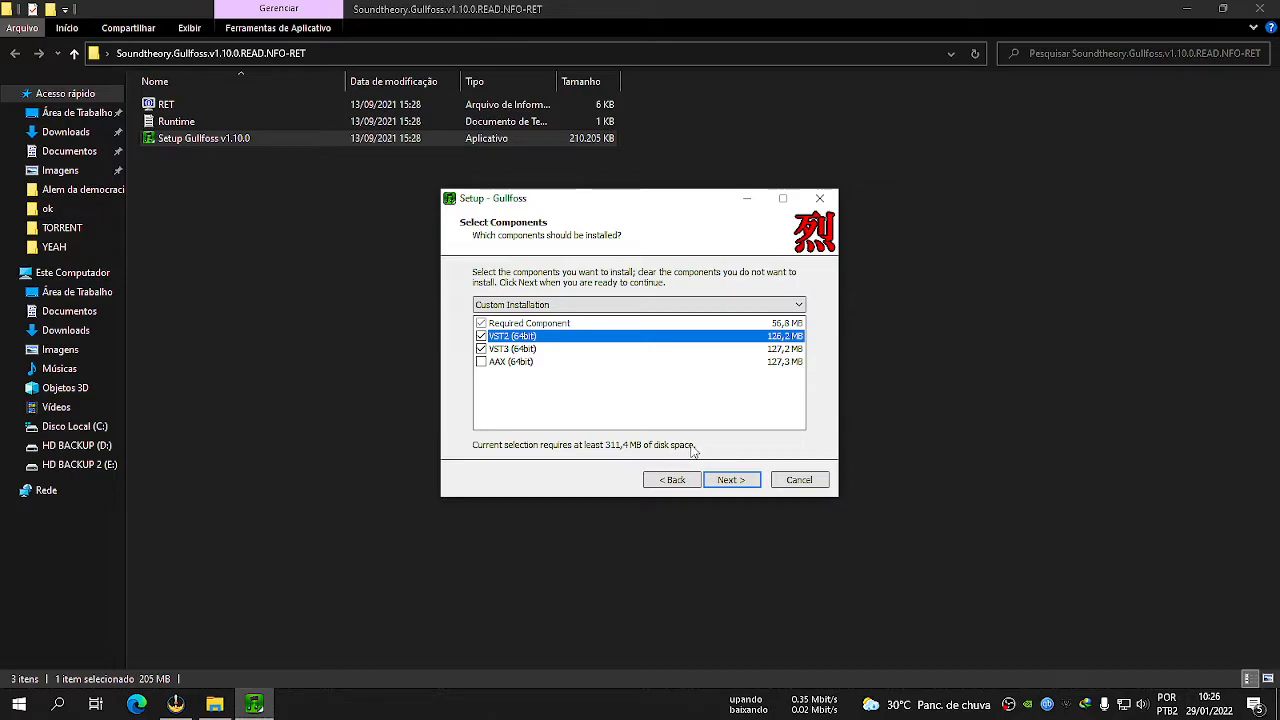
{"action": "left_click", "coordinate": [738, 480]}
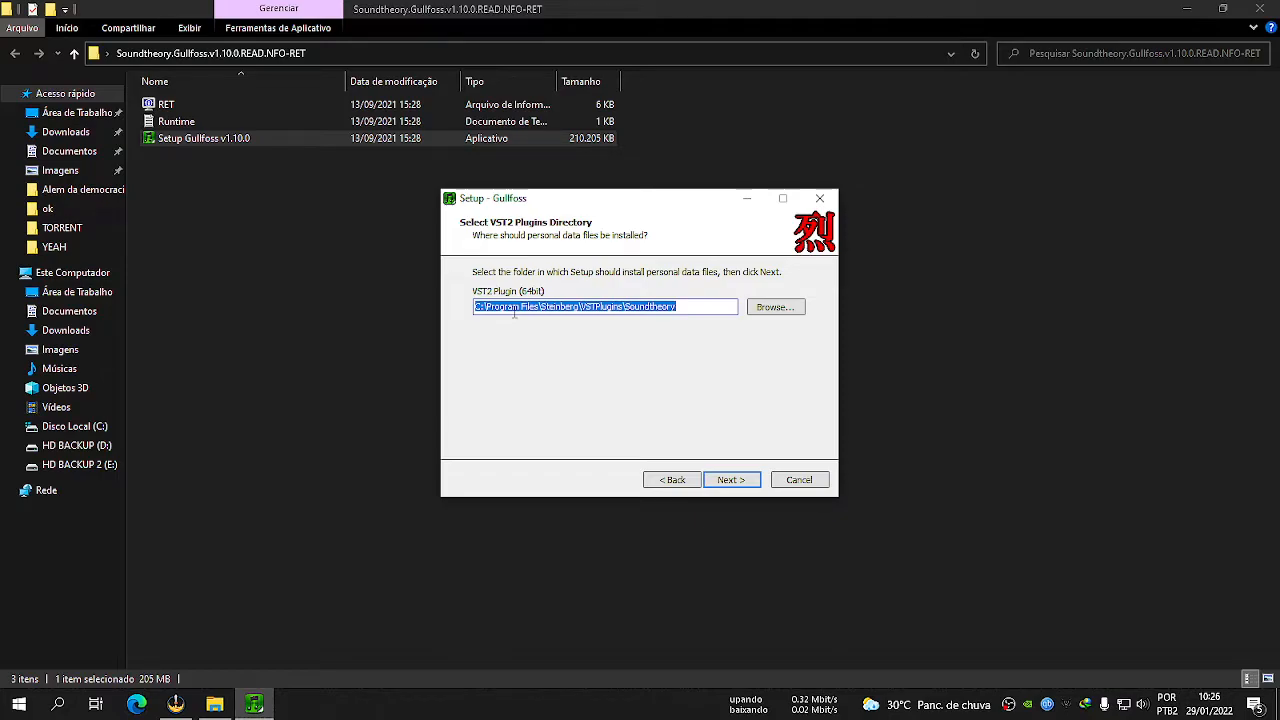
Try shortening the VST2 plugin directory to C:\Program Files\Steinberg\VSTPlugins and undo the edit.
{"action": "key", "text": "End"}
{"action": "key", "text": "BackSpace"}
{"action": "key", "text": "BackSpace"}
{"action": "key", "text": "BackSpace"}
{"action": "key", "text": "BackSpace"}
{"action": "key", "text": "BackSpace"}
{"action": "key", "text": "BackSpace"}
{"action": "key", "text": "BackSpace"}
{"action": "key", "text": "BackSpace"}
{"action": "key", "text": "BackSpace"}
{"action": "key", "text": "BackSpace"}
{"action": "key", "text": "BackSpace"}
{"action": "key", "text": "BackSpace"}
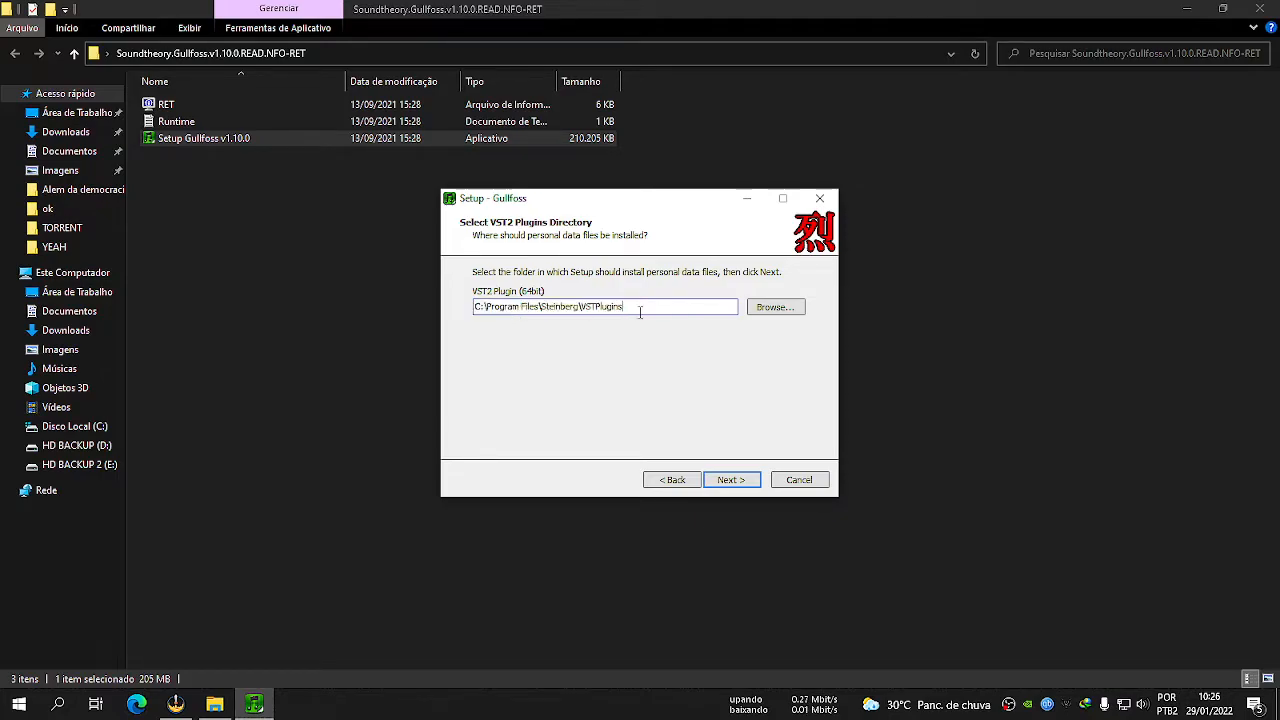
{"action": "key", "text": "ctrl+z"}
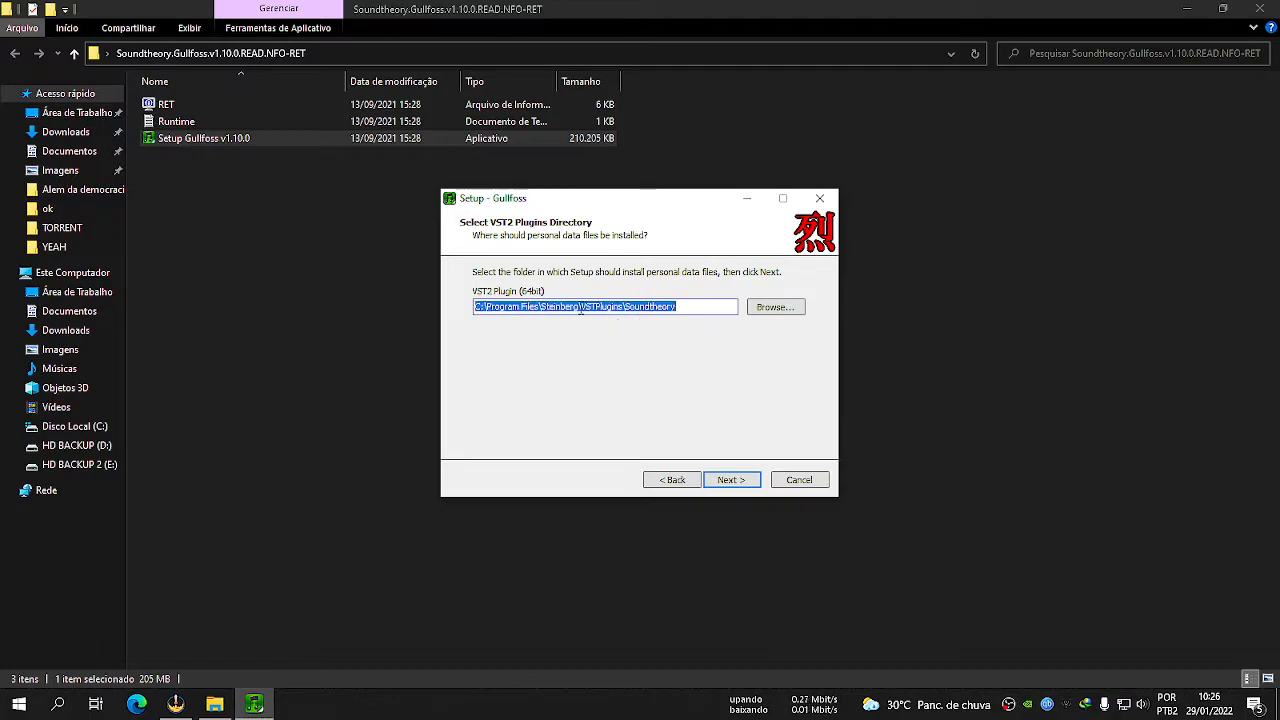
{"action": "left_click", "coordinate": [539, 308]}
{"action": "double_click", "coordinate": [628, 310]}
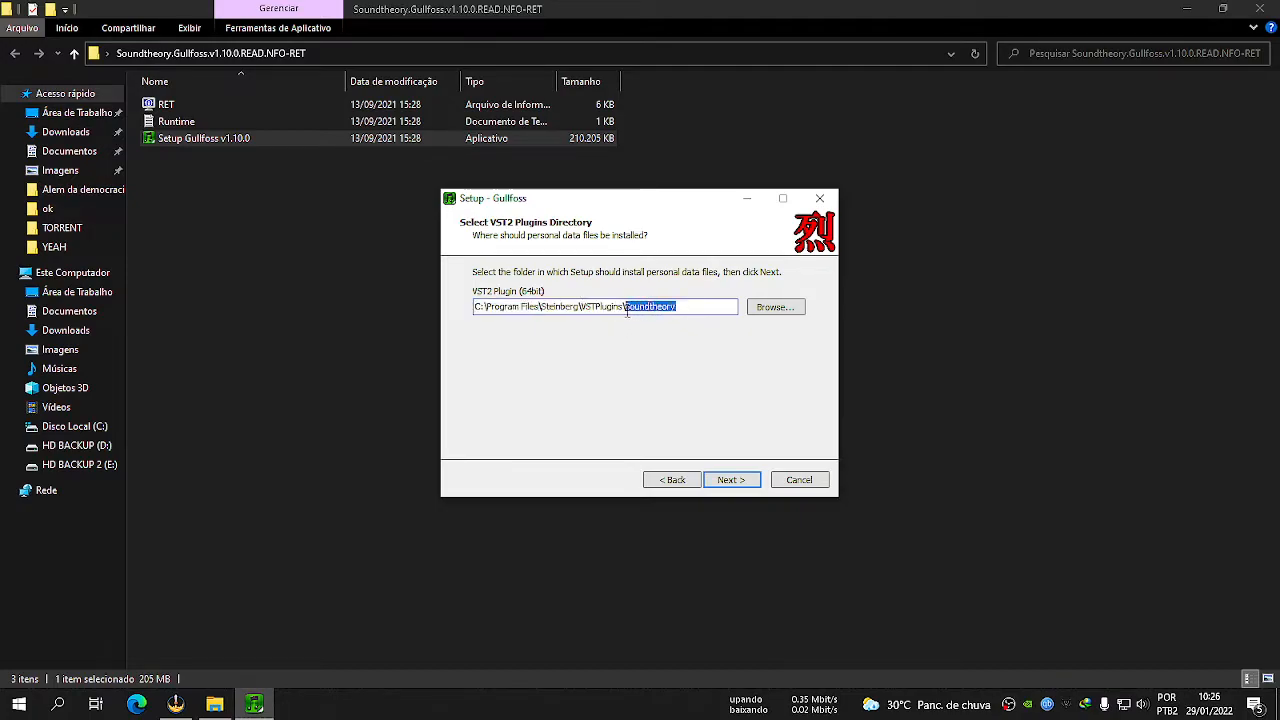
{"action": "left_click", "coordinate": [636, 304]}
{"action": "key", "text": "ctrl+a"}
{"action": "key", "text": "ctrl+z"}
{"action": "key", "text": "ctrl+z"}
{"action": "key", "text": "ctrl+z"}
{"action": "key", "text": "ctrl+z"}
{"action": "key", "text": "End"}
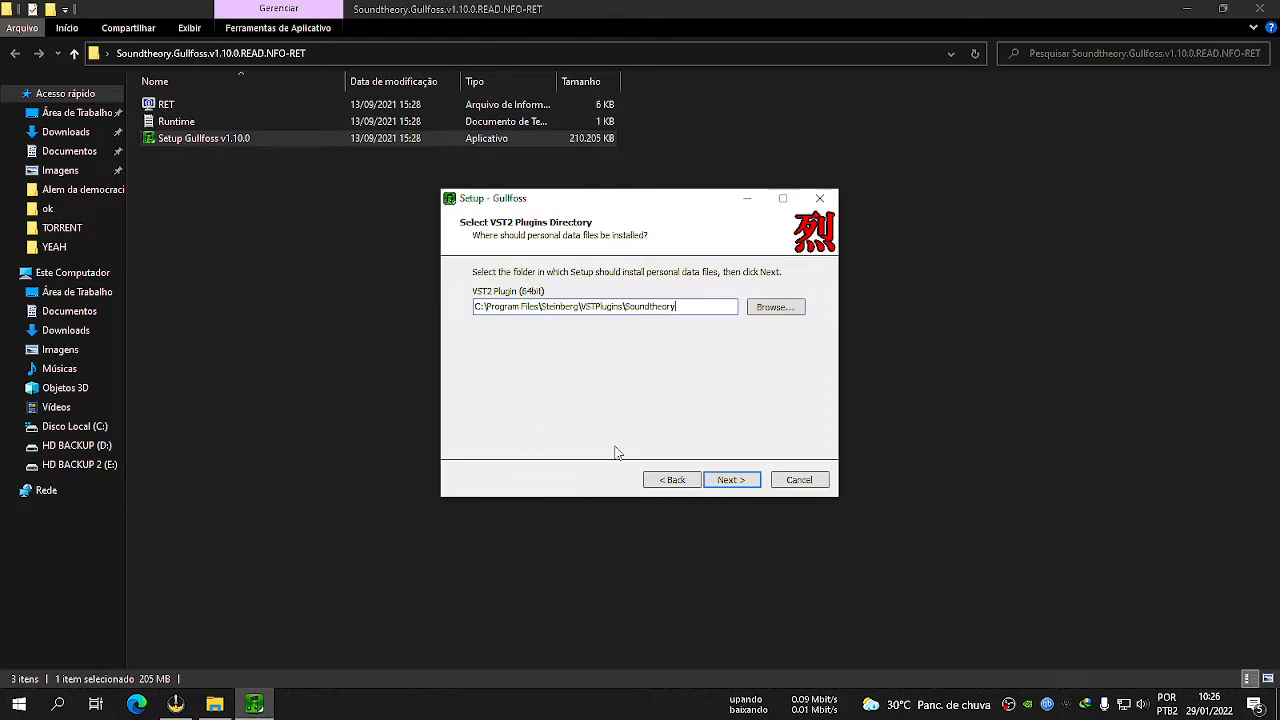
Install Gullfoss with C:\Program Files\Steinberg\VSTPlugins\Soundtheory as the VST2 directory, then finish the setup and close its source folder.
{"action": "left_click", "coordinate": [737, 480]}
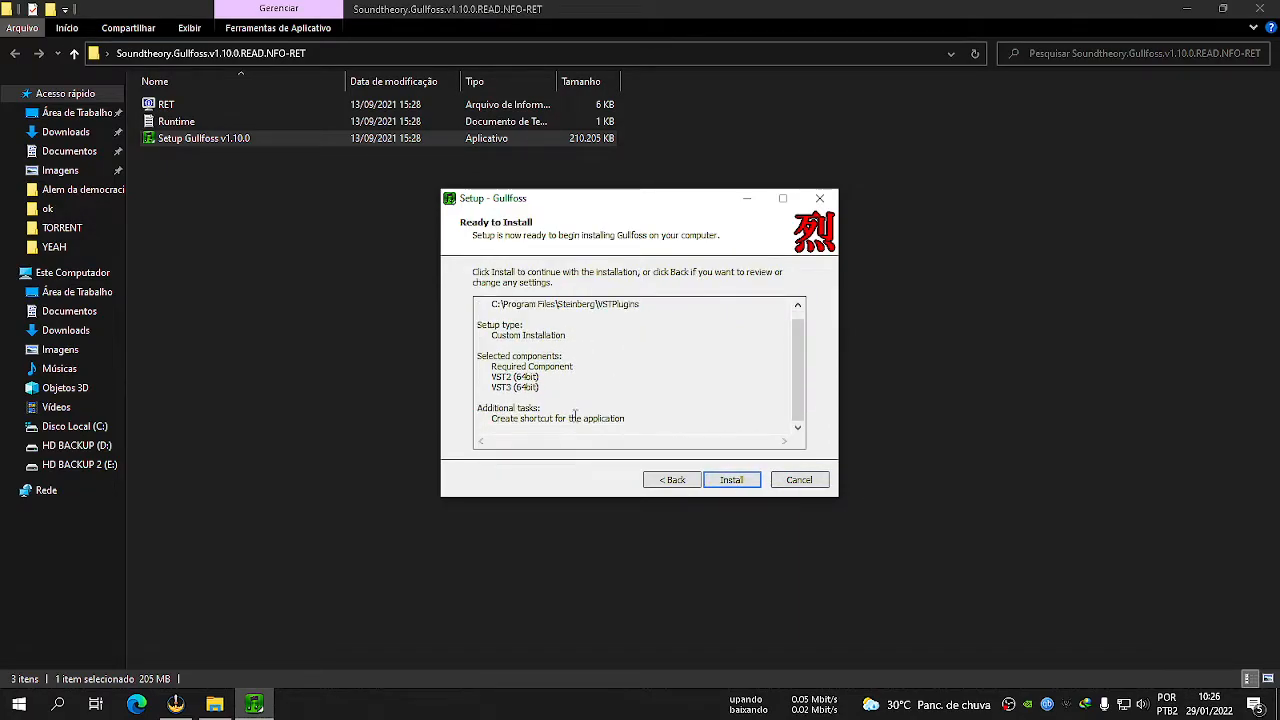
{"action": "left_click", "coordinate": [735, 480]}
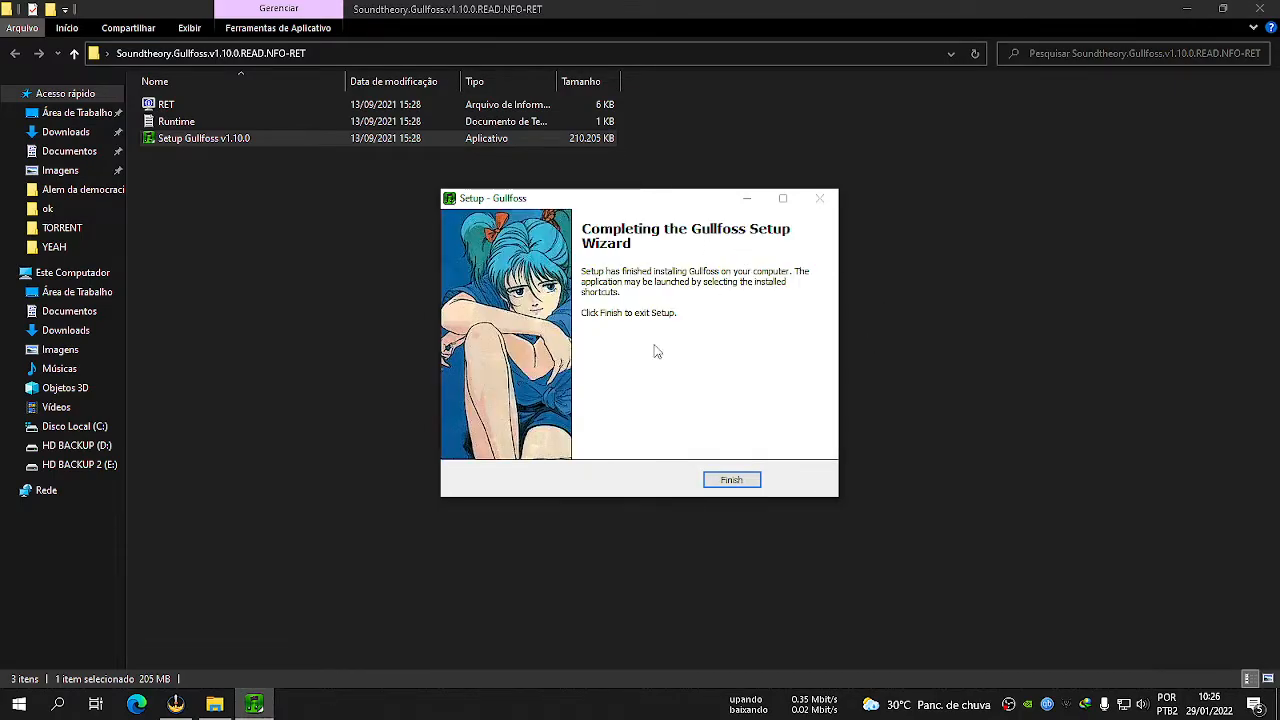
{"action": "left_click", "coordinate": [731, 479]}
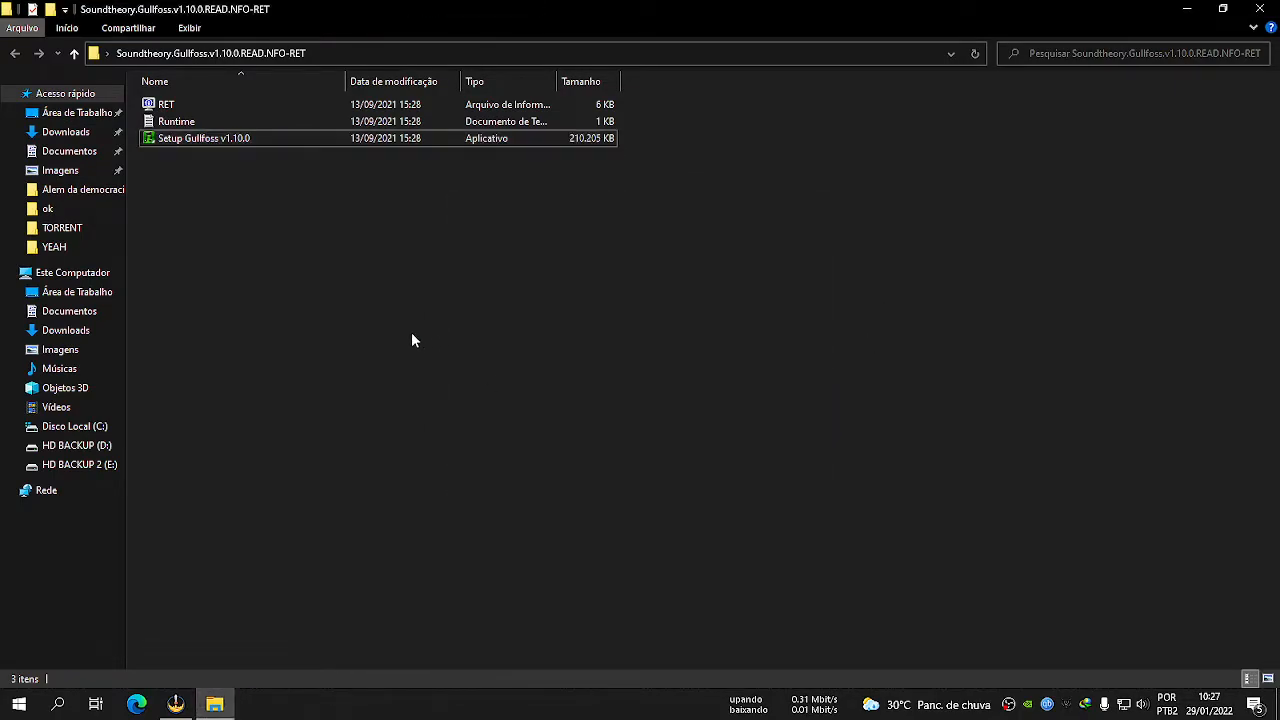
{"action": "left_click", "coordinate": [1260, 9]}
Open the folder C:\Program Files\Steinberg\VSTPlugins in File Explorer by pasting its path.
{"action": "left_click", "coordinate": [19, 704]}
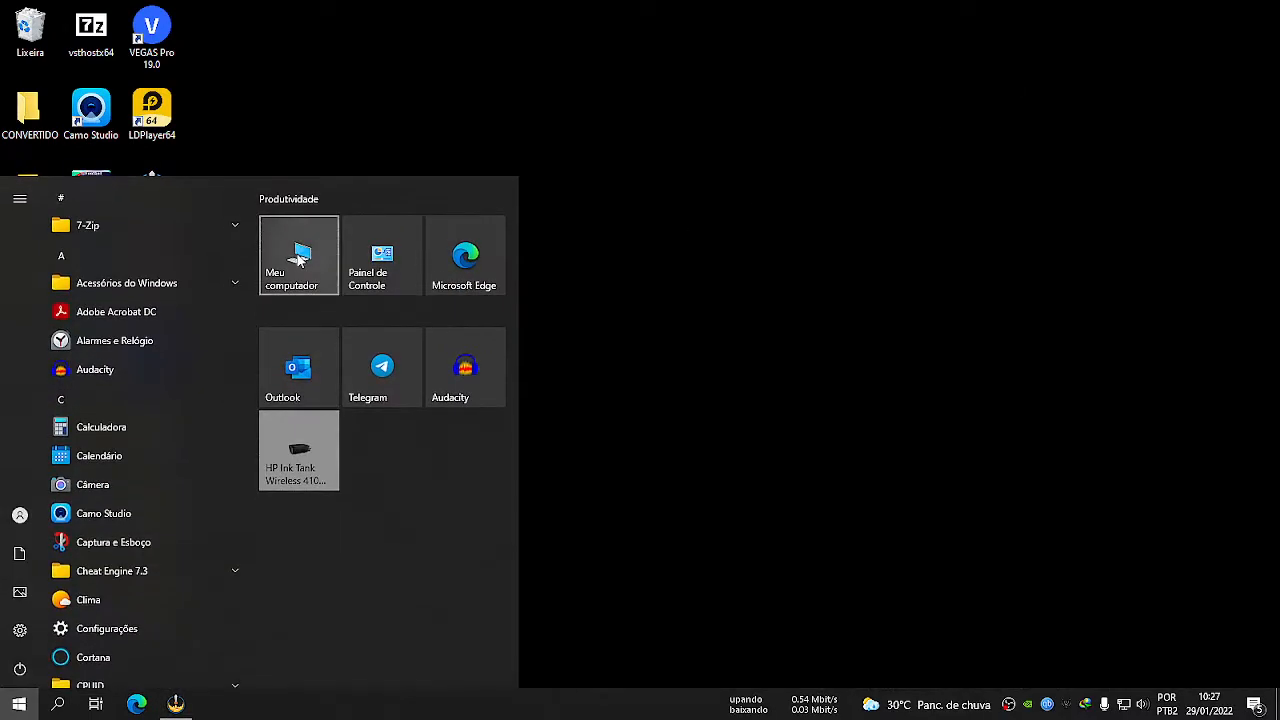
{"action": "left_click", "coordinate": [300, 260]}
{"action": "left_click", "coordinate": [325, 54]}
{"action": "type", "text": "C:\\Program Files\\Steinberg\\VSTPlugins"}
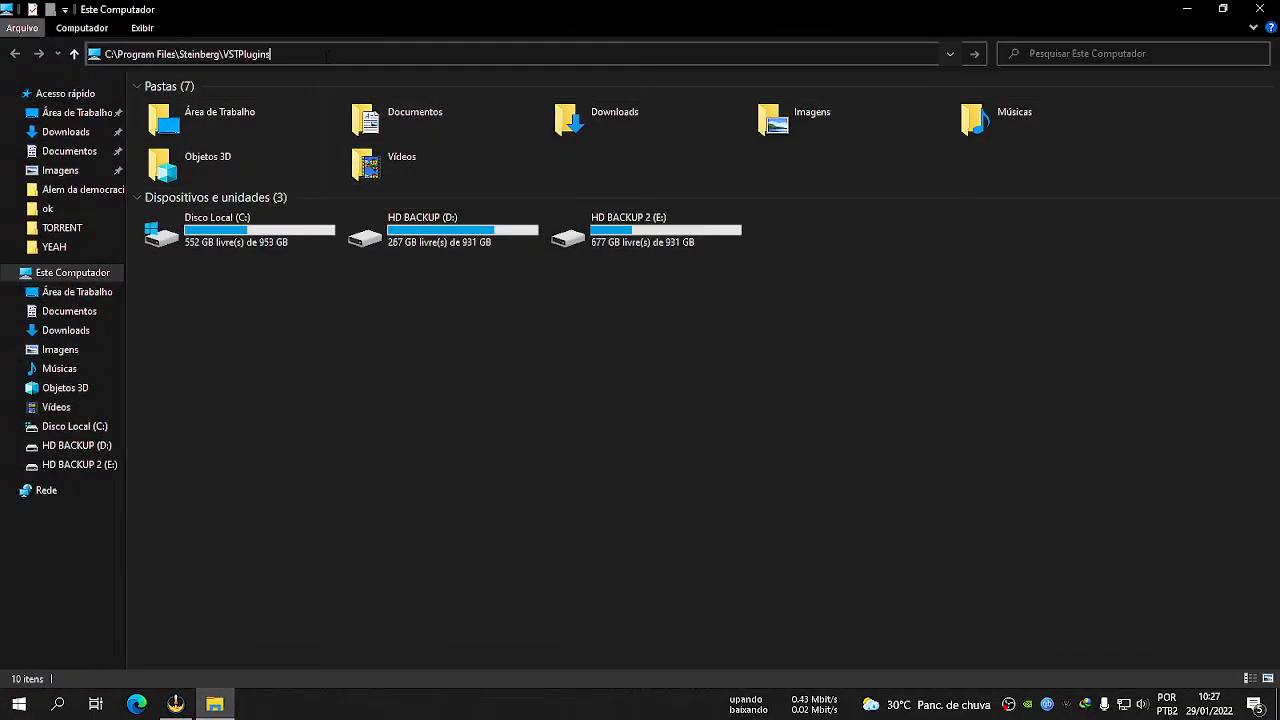
{"action": "key", "text": "Return"}
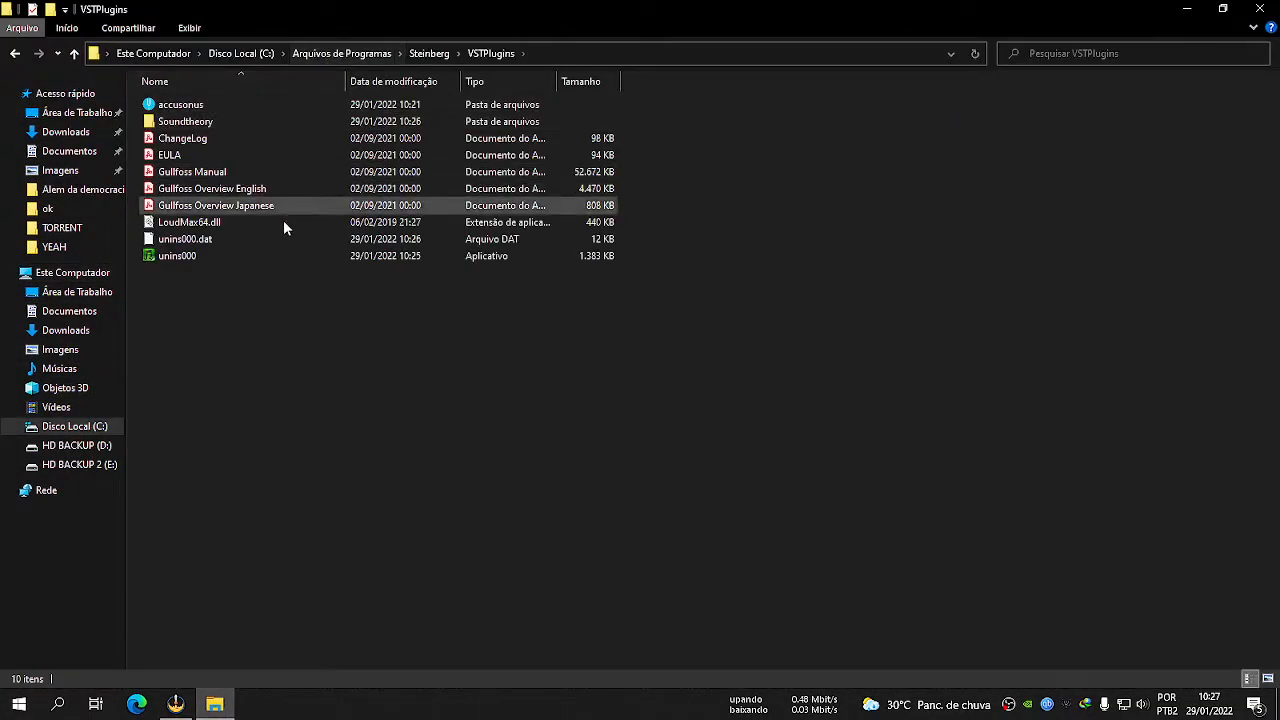
Go up to Disco Local (C:) and browse back through Arquivos de Programas and Steinberg to the VSTPlugins folder.
{"action": "left_click", "coordinate": [429, 53]}
{"action": "left_click", "coordinate": [358, 55]}
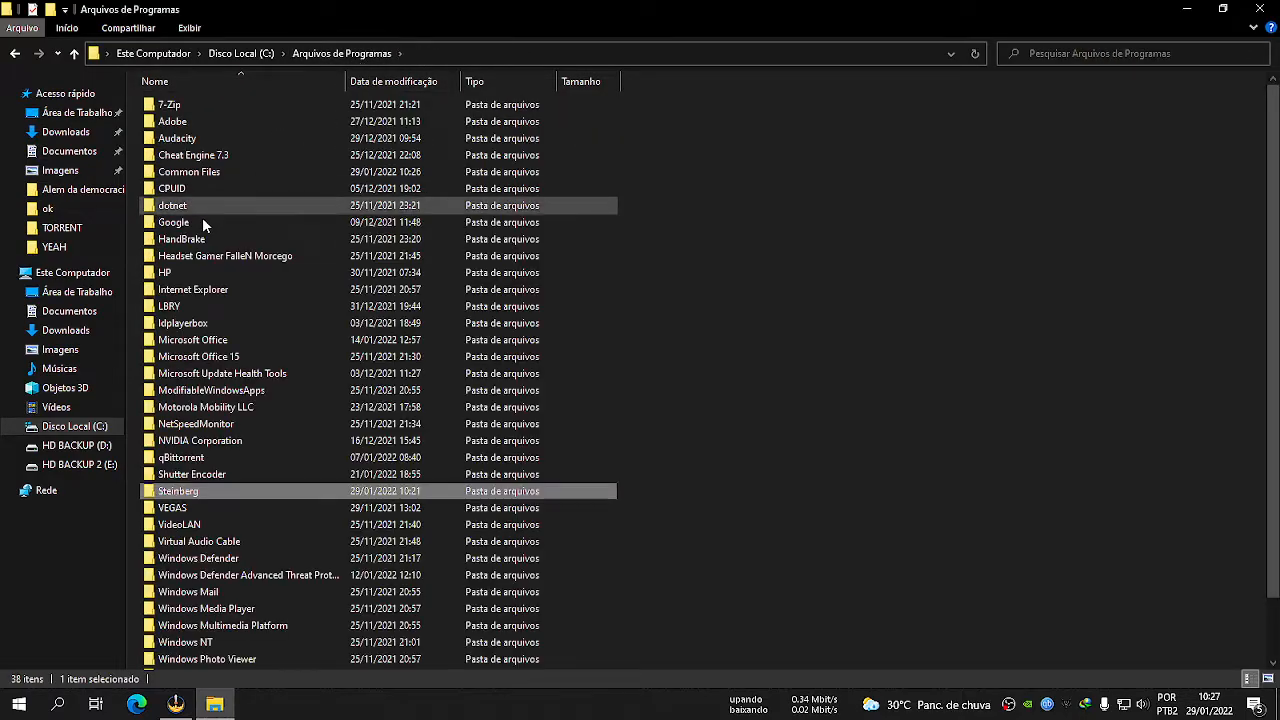
{"action": "left_click", "coordinate": [243, 55]}
{"action": "double_click", "coordinate": [214, 103]}
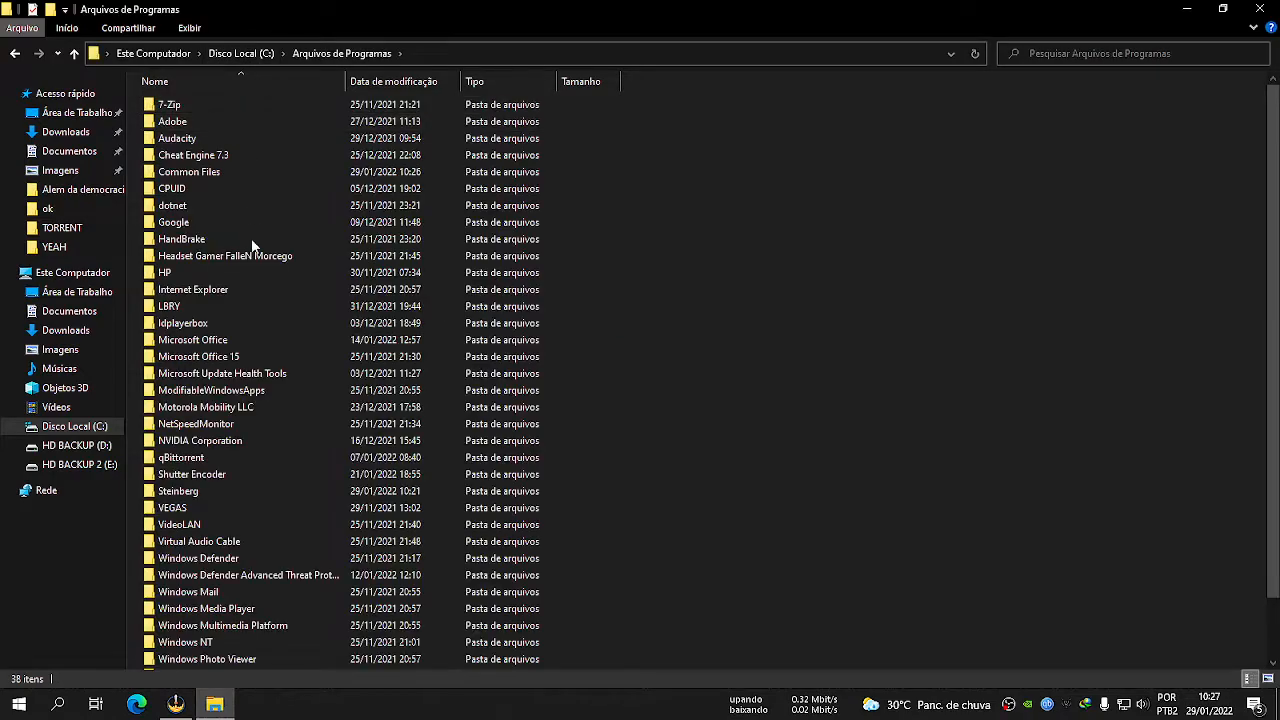
{"action": "double_click", "coordinate": [193, 489]}
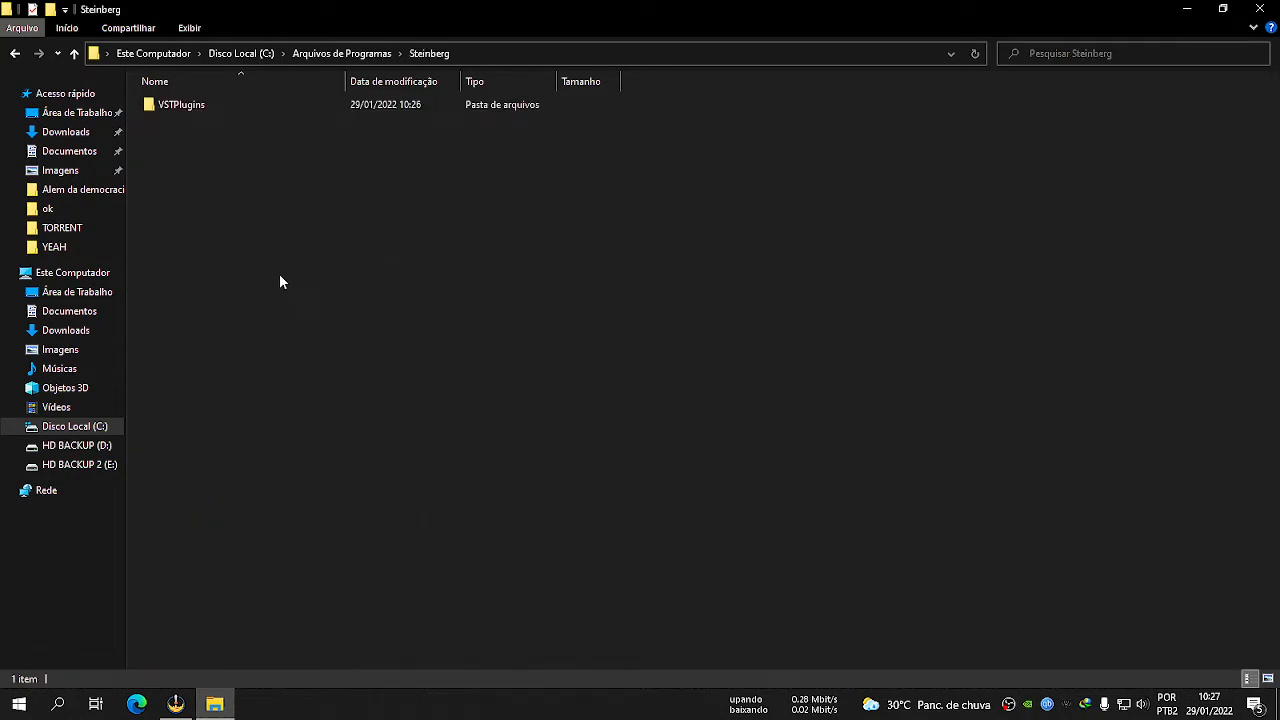
{"action": "double_click", "coordinate": [180, 105]}
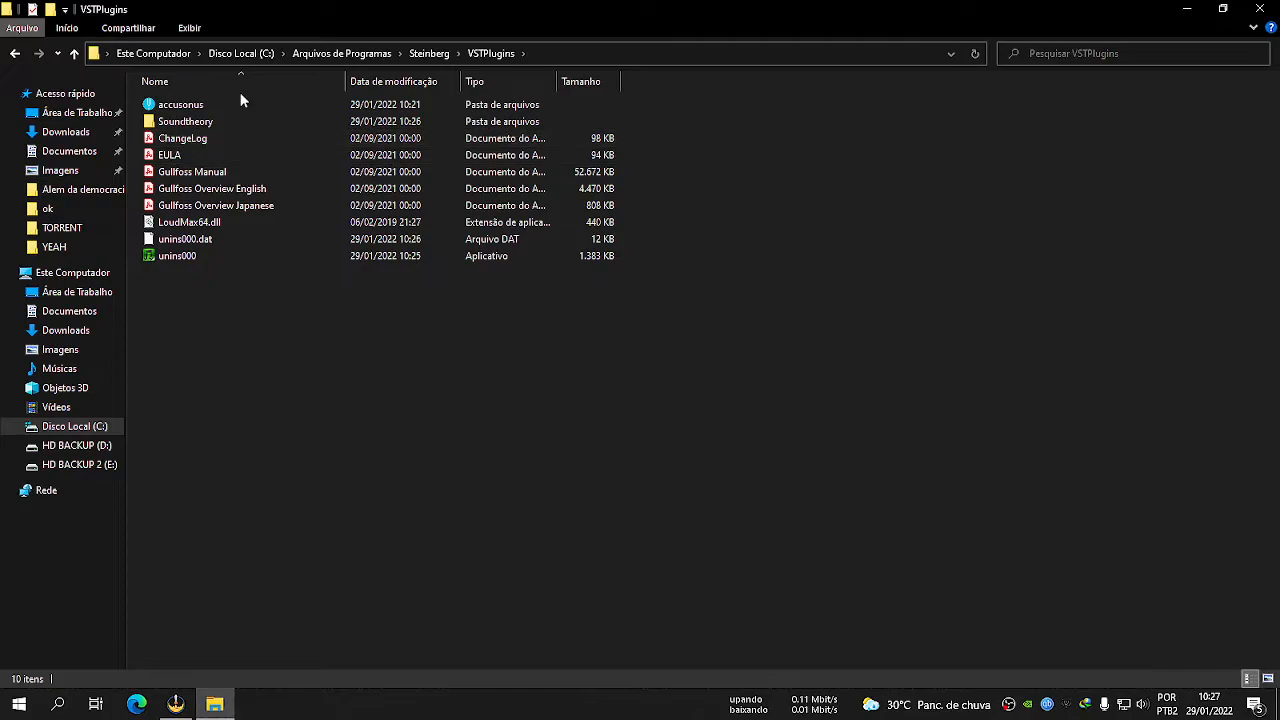
Examine the plugin files in the accusonus and Soundtheory folders and LoudMax64.dll, then close File Explorer.
{"action": "double_click", "coordinate": [176, 107]}
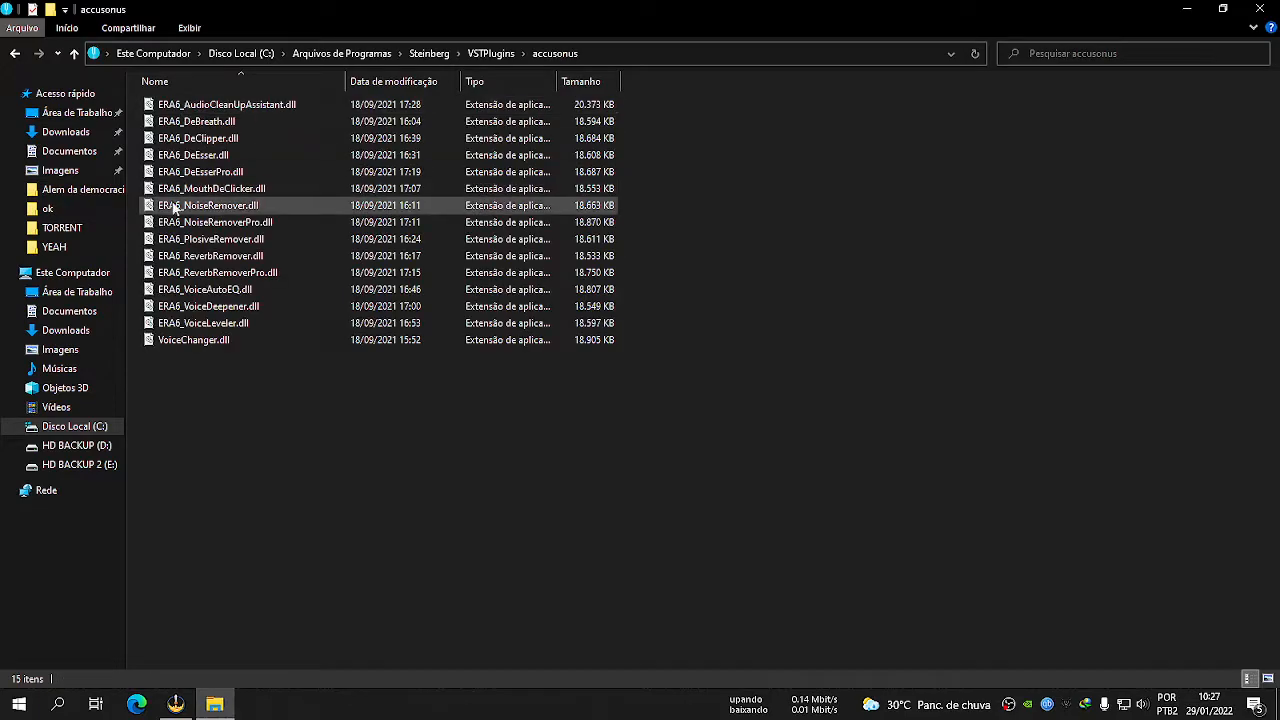
{"action": "left_click", "coordinate": [14, 53]}
{"action": "double_click", "coordinate": [196, 104]}
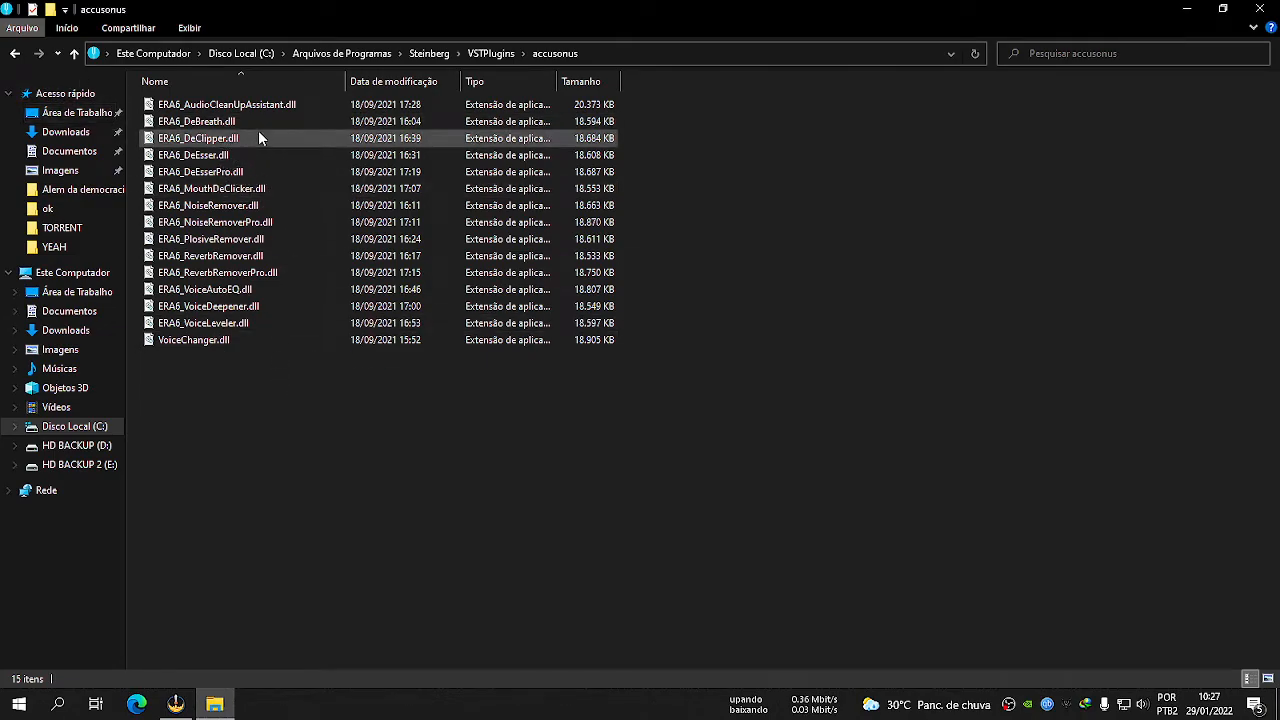
{"action": "left_click", "coordinate": [14, 53]}
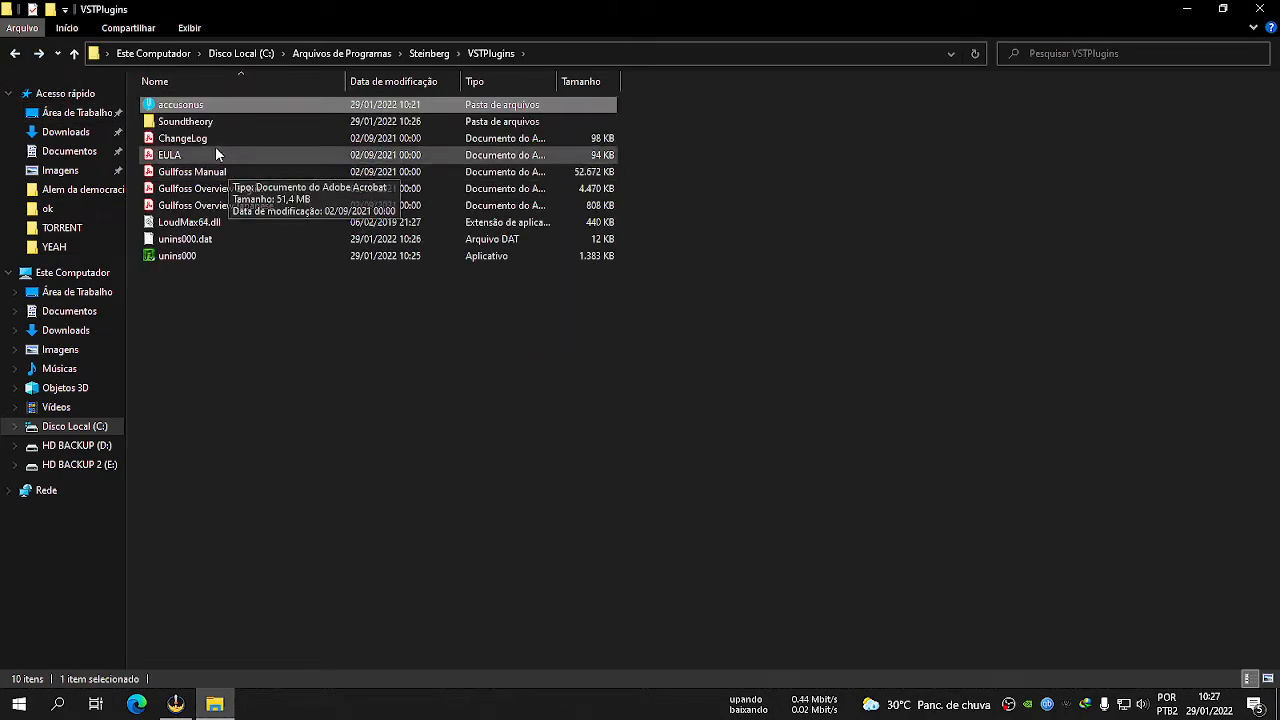
{"action": "double_click", "coordinate": [195, 122]}
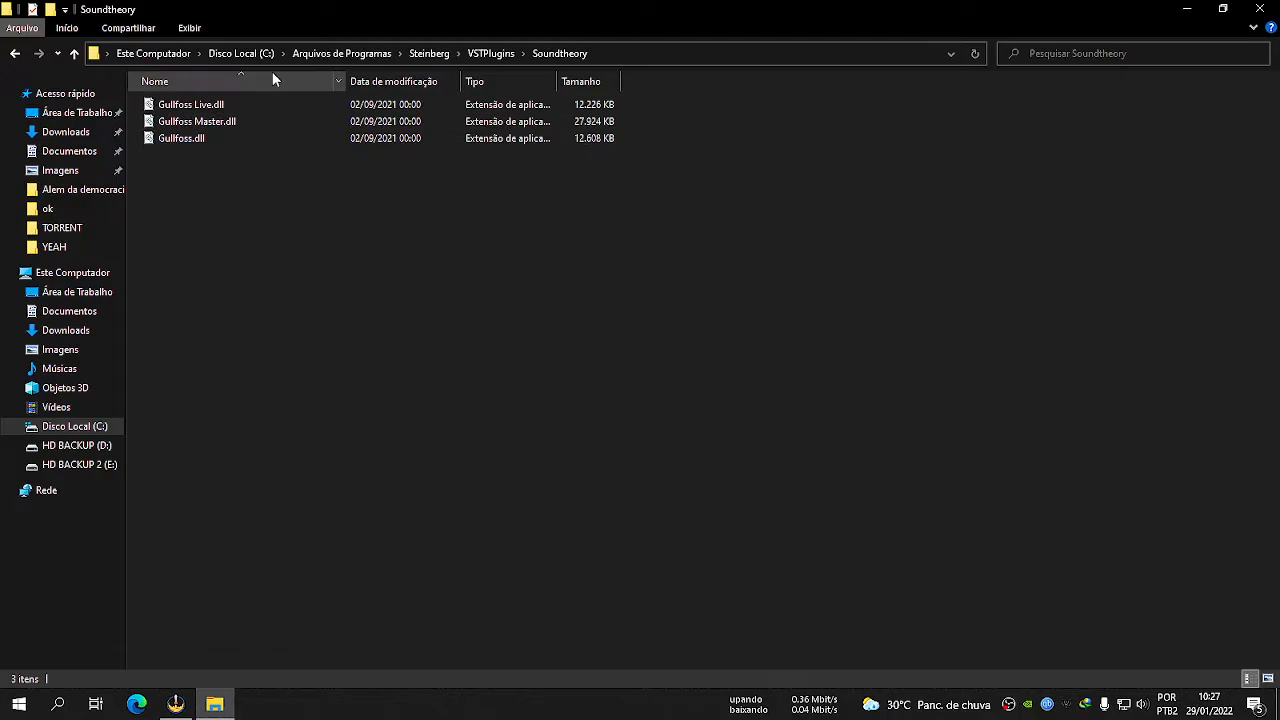
{"action": "left_click", "coordinate": [18, 56]}
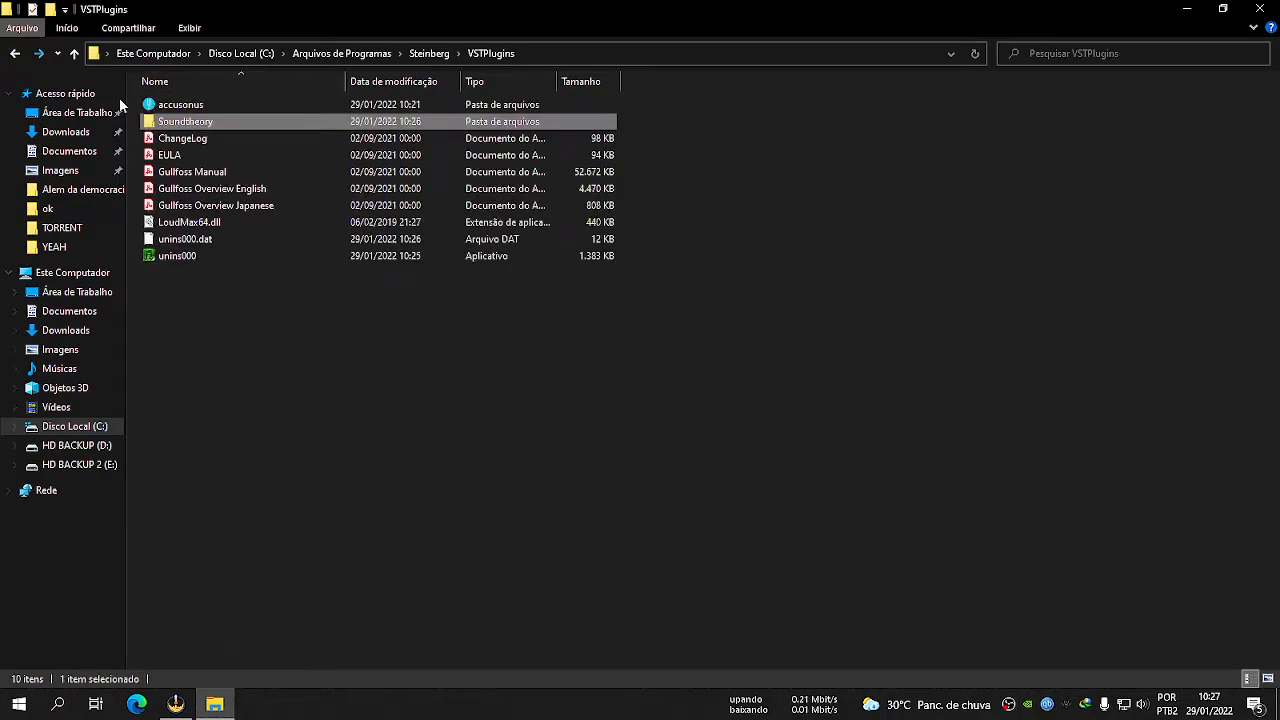
{"action": "left_click", "coordinate": [188, 228]}
{"action": "left_click", "coordinate": [226, 336]}
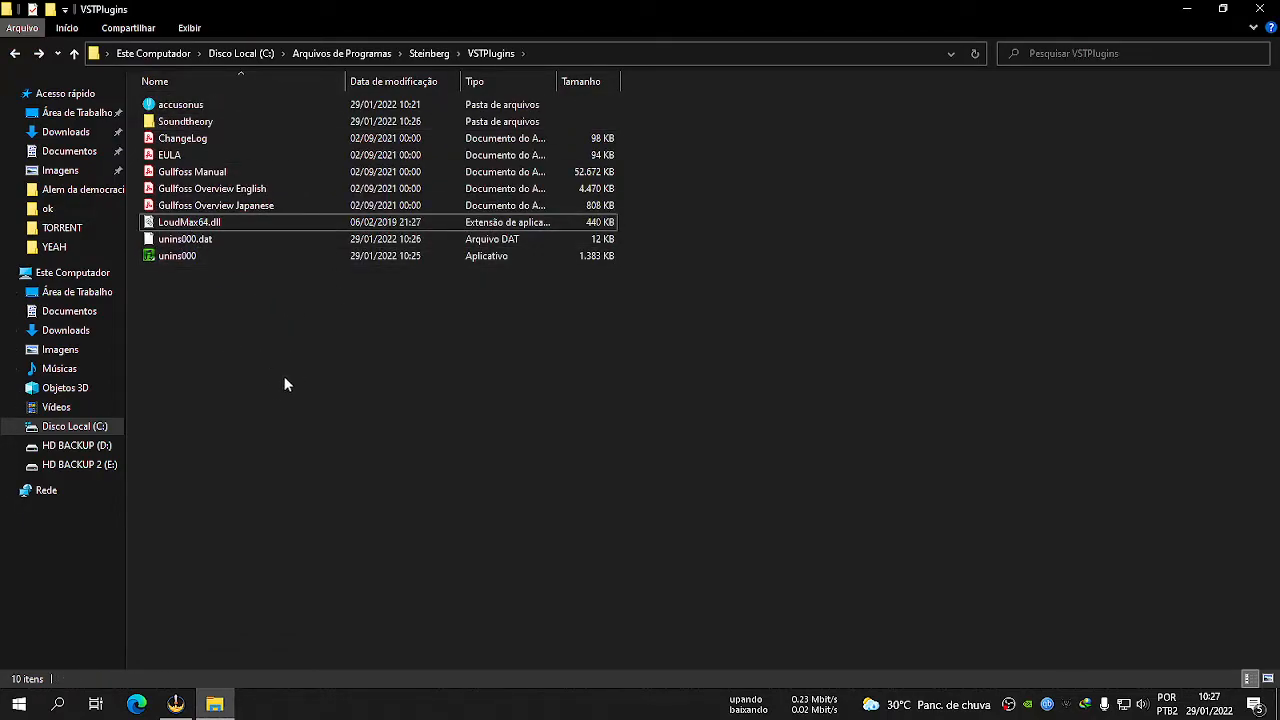
{"action": "key", "text": "alt+F4"}
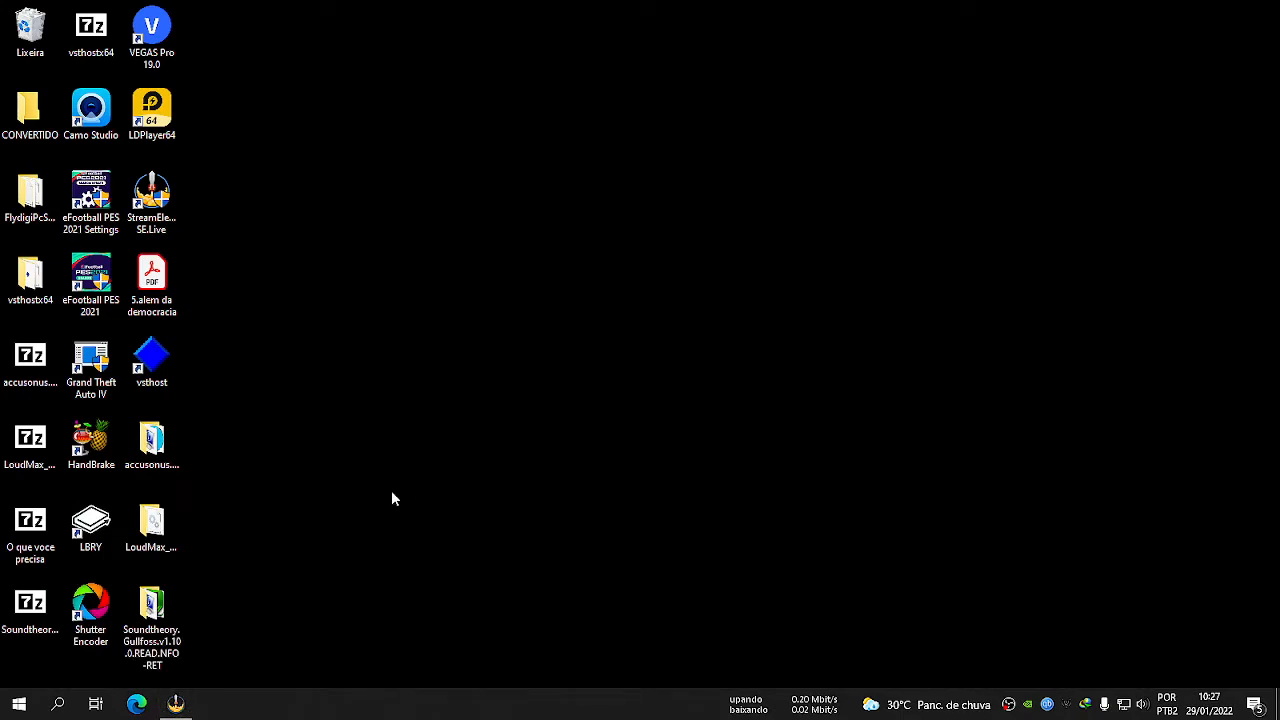
Launch VSTHost from its desktop shortcut.
{"action": "left_click", "coordinate": [151, 358]}
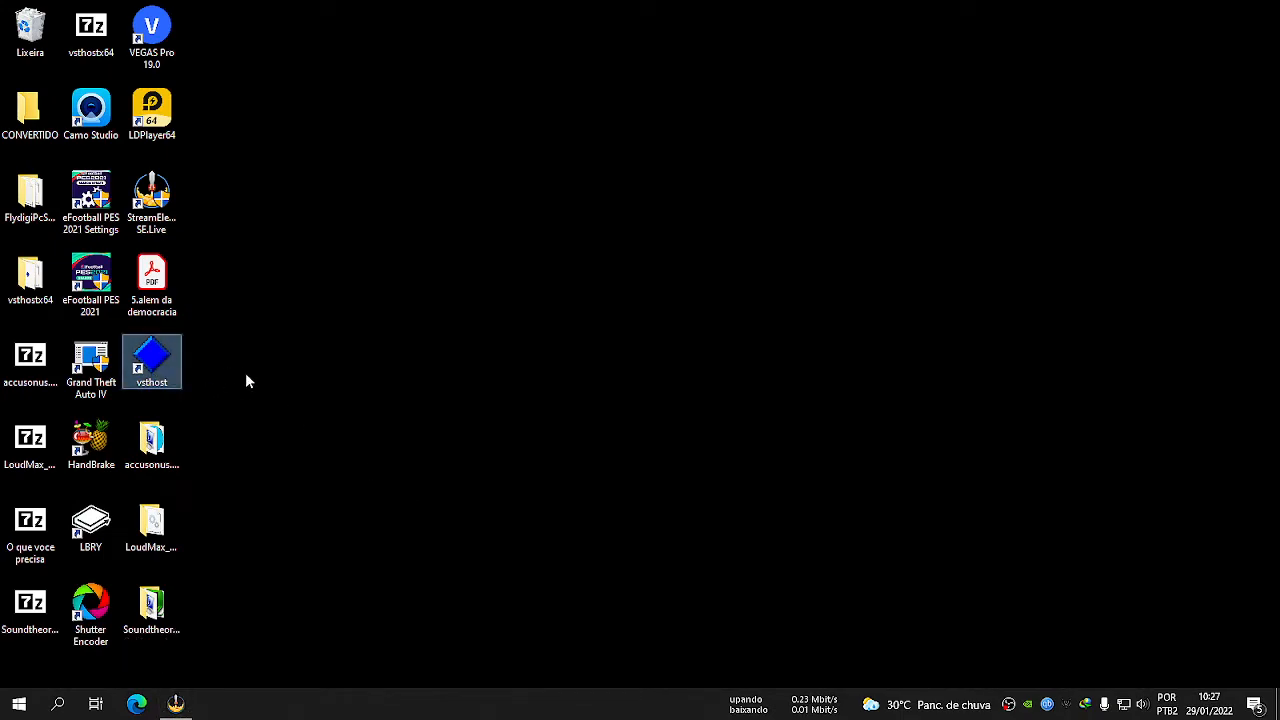
{"action": "double_click", "coordinate": [158, 360]}
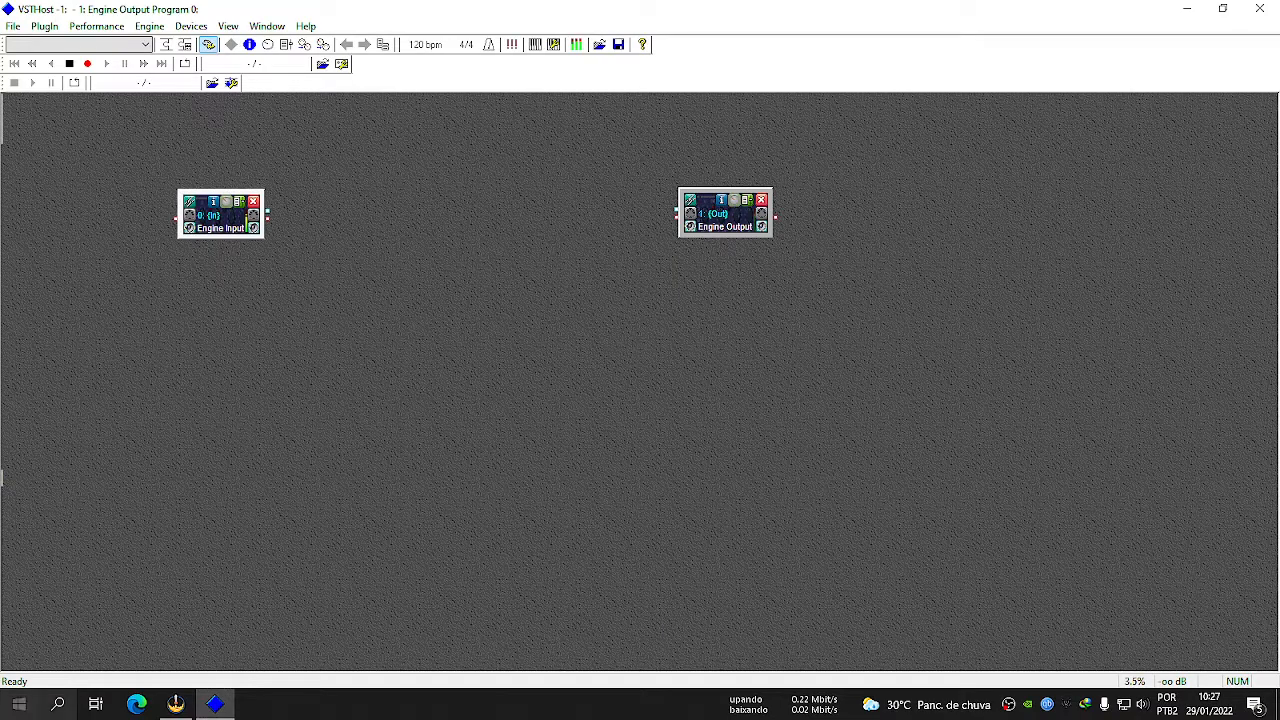
Check the plugin folder C:\Program Files\Steinberg\VSTPlugins in File Explorer again and return to VSTHost.
{"action": "left_click", "coordinate": [19, 704]}
{"action": "left_click", "coordinate": [300, 255]}
{"action": "left_click", "coordinate": [280, 53]}
{"action": "type", "text": "C:\\Program Files\\Steinberg\\VSTPlugins"}
{"action": "key", "text": "Return"}
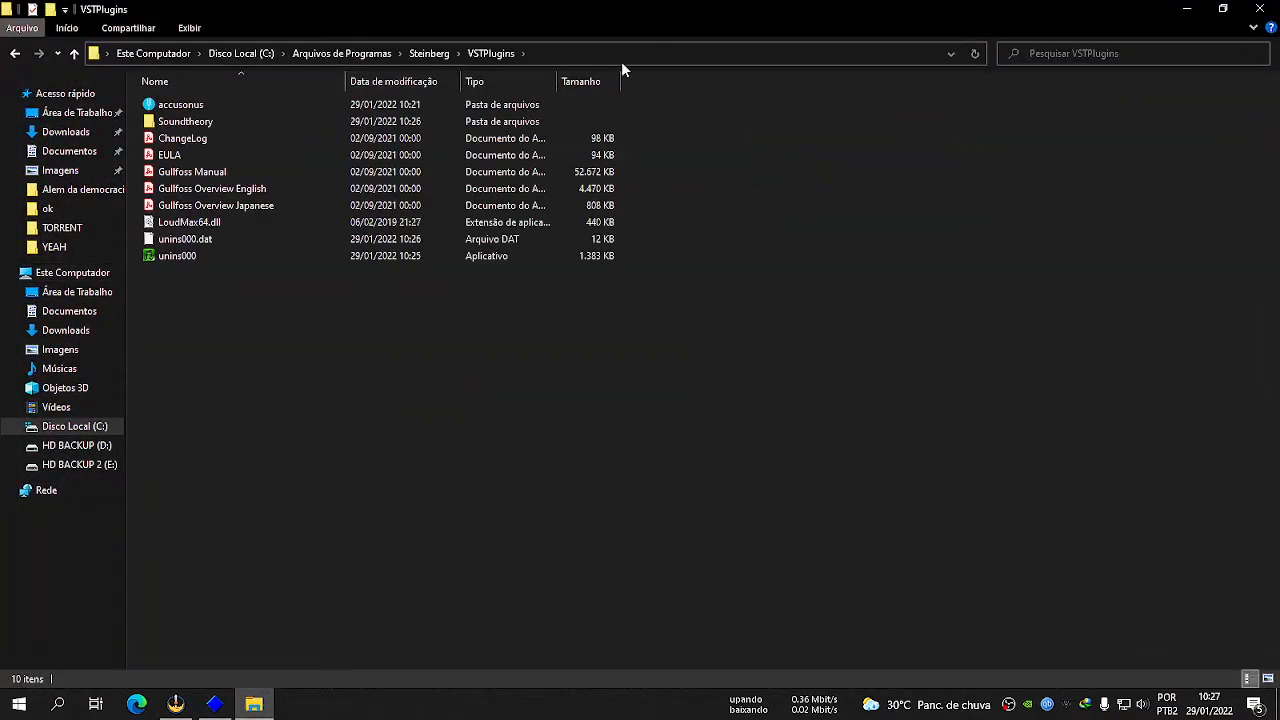
{"action": "left_click", "coordinate": [1270, 6]}
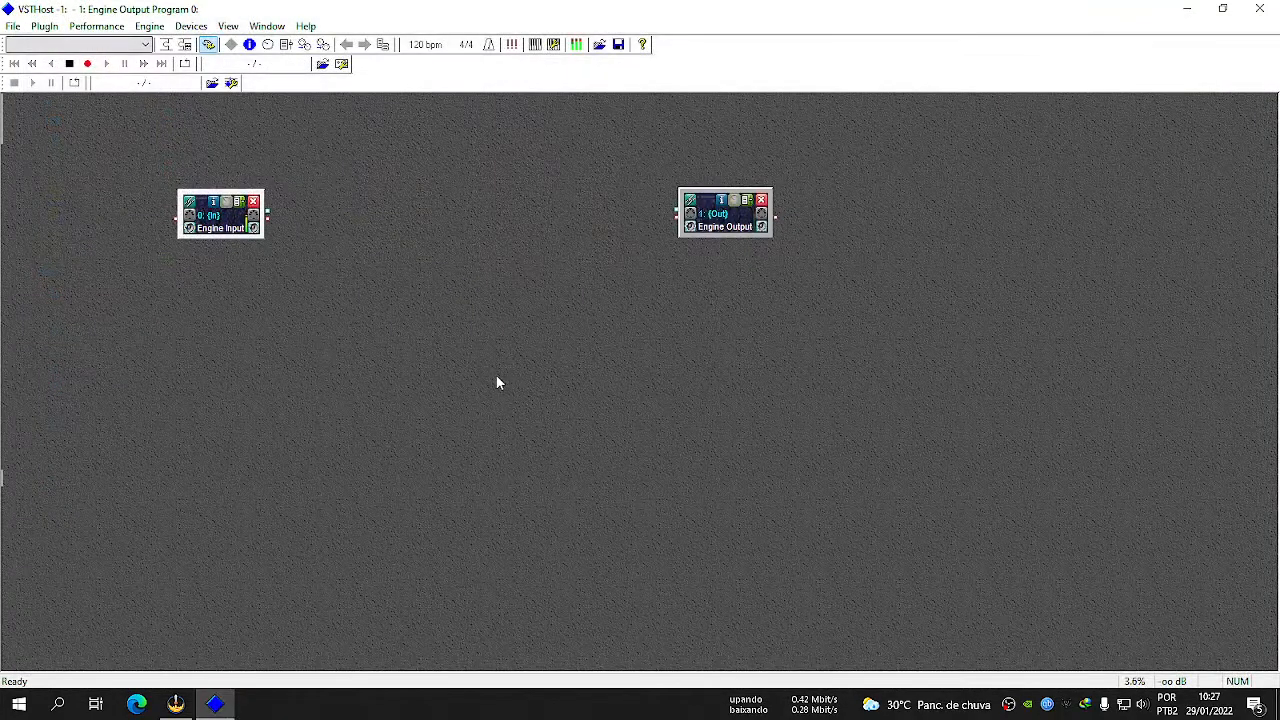
Replace the default VST plugin paths in VSTHost with C:\Program Files\Steinberg\VSTPlugins.
{"action": "left_click", "coordinate": [14, 26]}
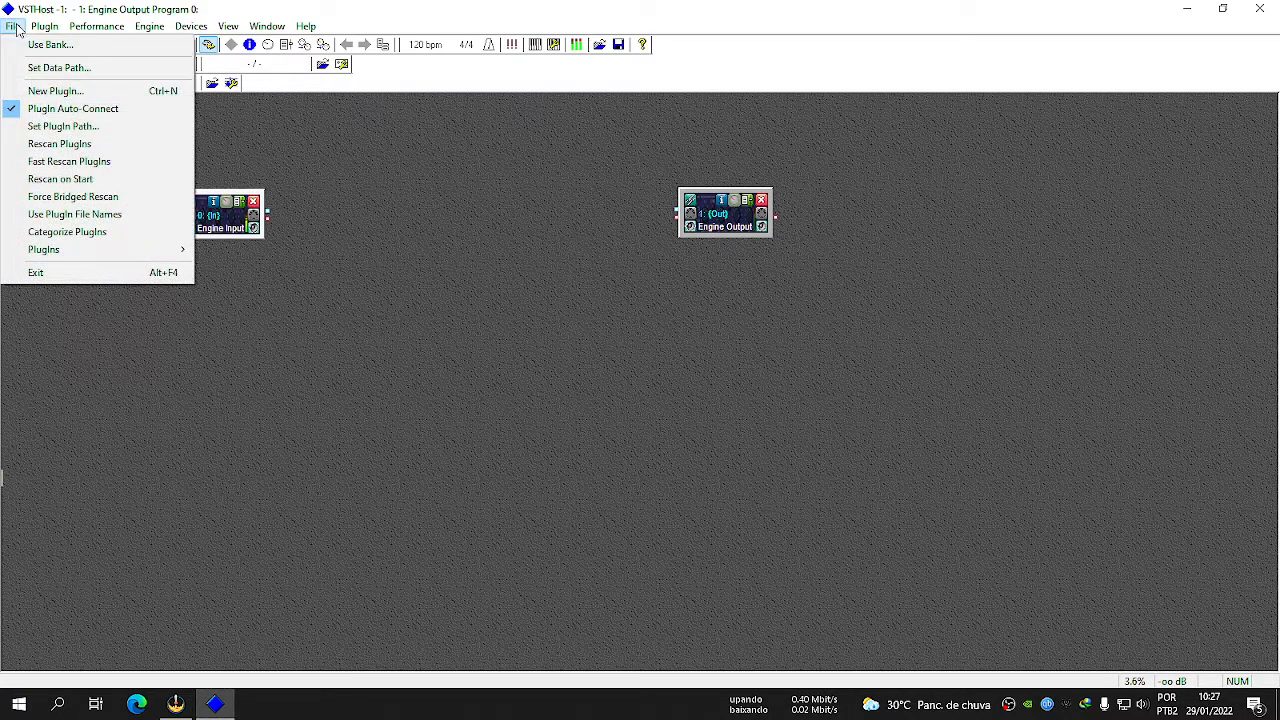
{"action": "left_click", "coordinate": [89, 127]}
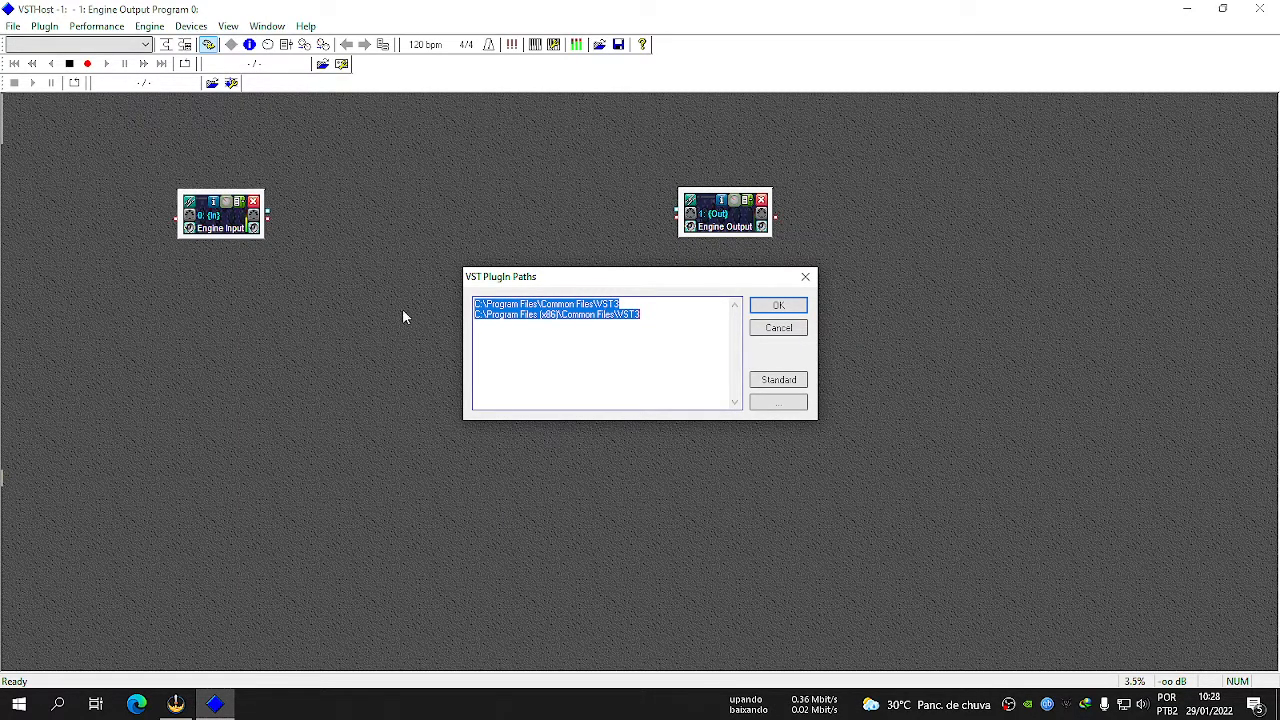
{"action": "left_click", "coordinate": [563, 325]}
{"action": "left_click_drag", "start_coordinate": [658, 315], "coordinate": [443, 276]}
{"action": "type", "text": "C:\\Program Files\\Steinberg\\VSTPlugins"}
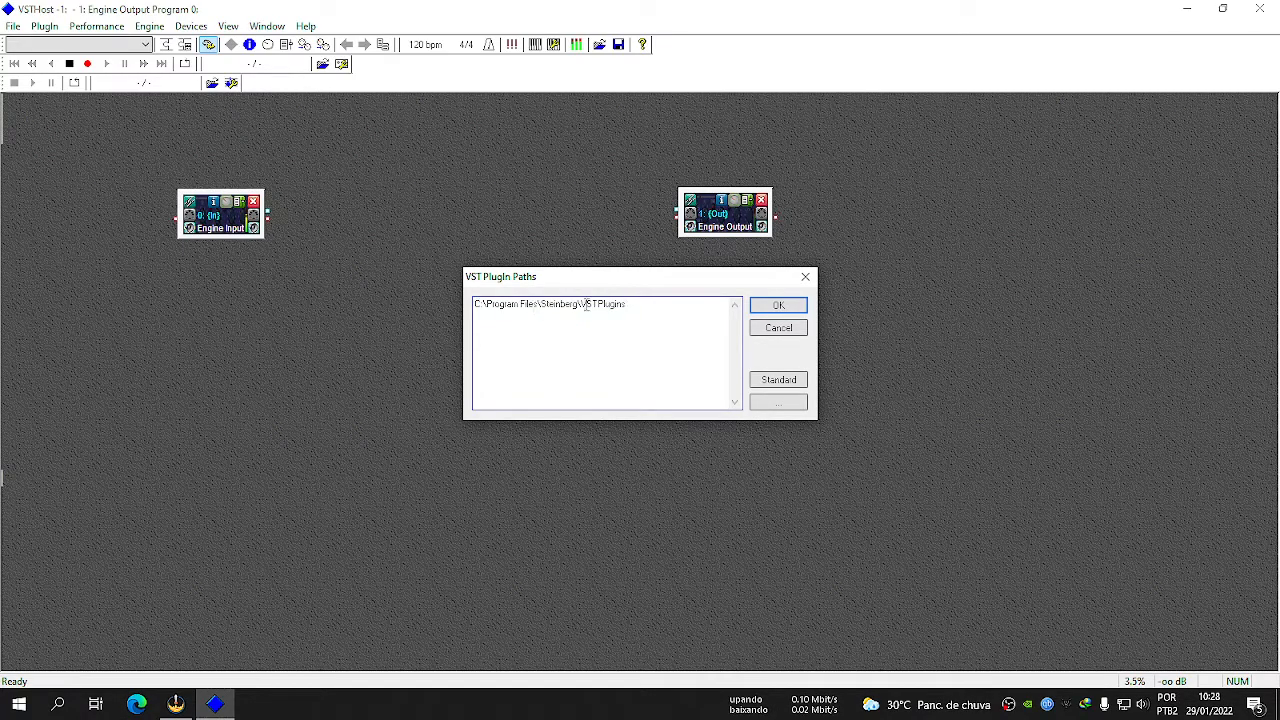
{"action": "left_click_drag", "start_coordinate": [624, 306], "coordinate": [368, 287]}
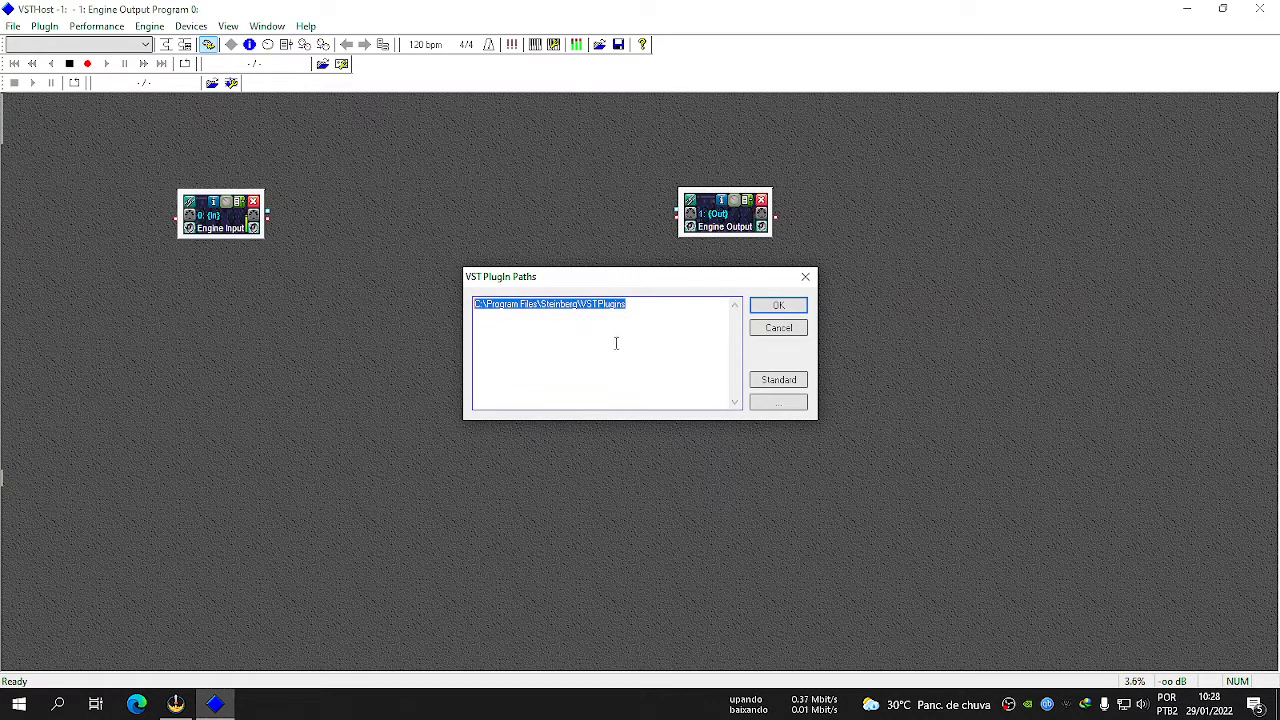
{"action": "left_click", "coordinate": [595, 305]}
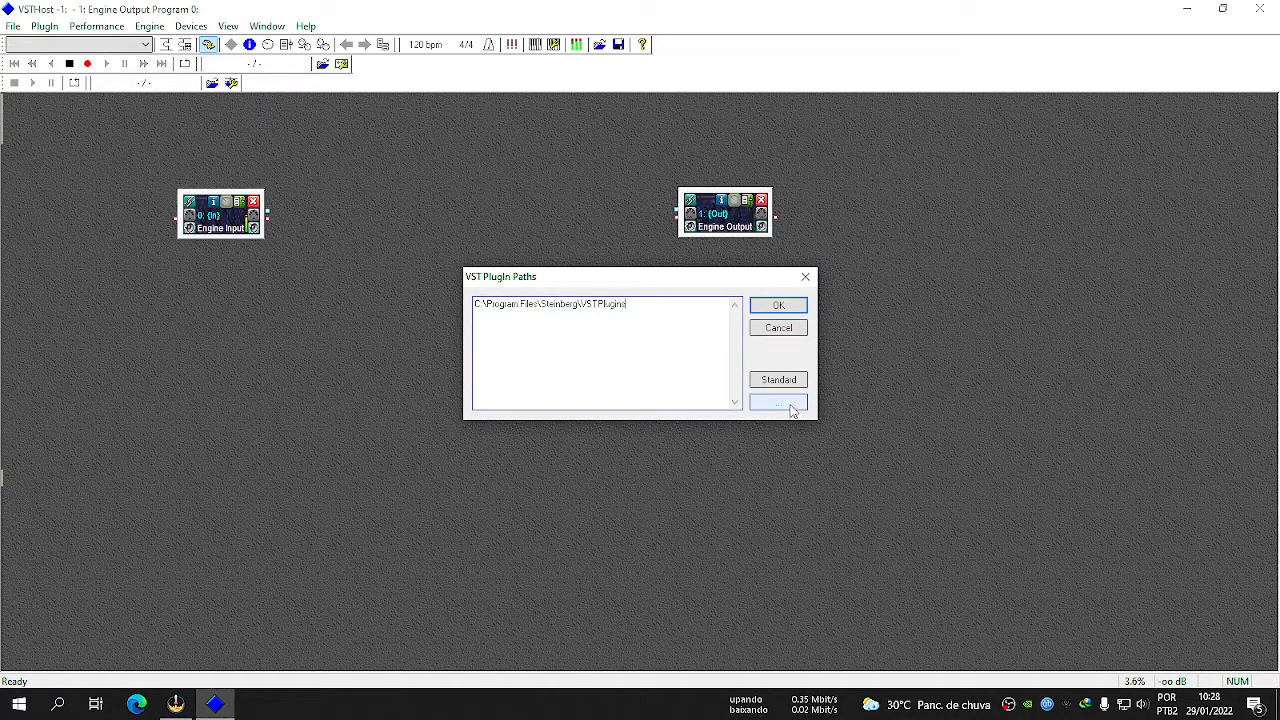
Browse to the VSTPlugins folder under Steinberg in Arquivos de Programas on drive C: and add it to the VST plugin paths.
{"action": "left_click", "coordinate": [780, 400]}
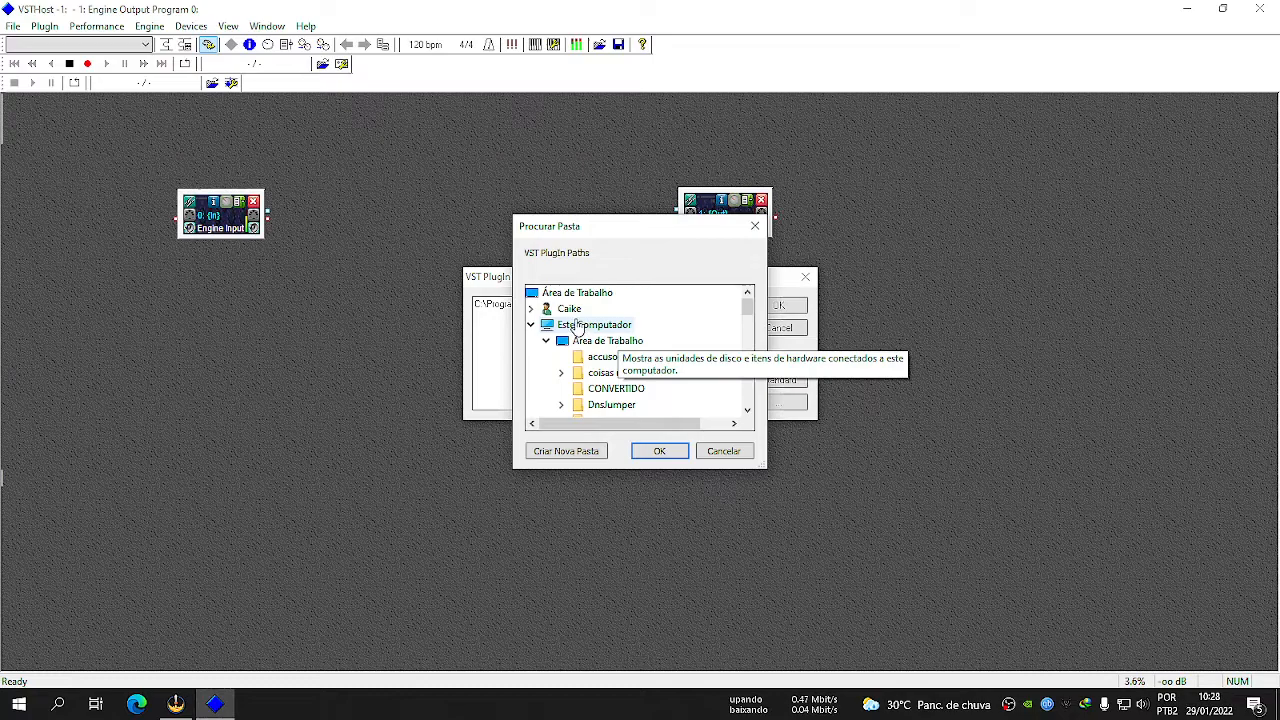
{"action": "left_click", "coordinate": [596, 326]}
{"action": "scroll", "coordinate": [620, 378], "scroll_direction": "down", "scroll_amount": 8}
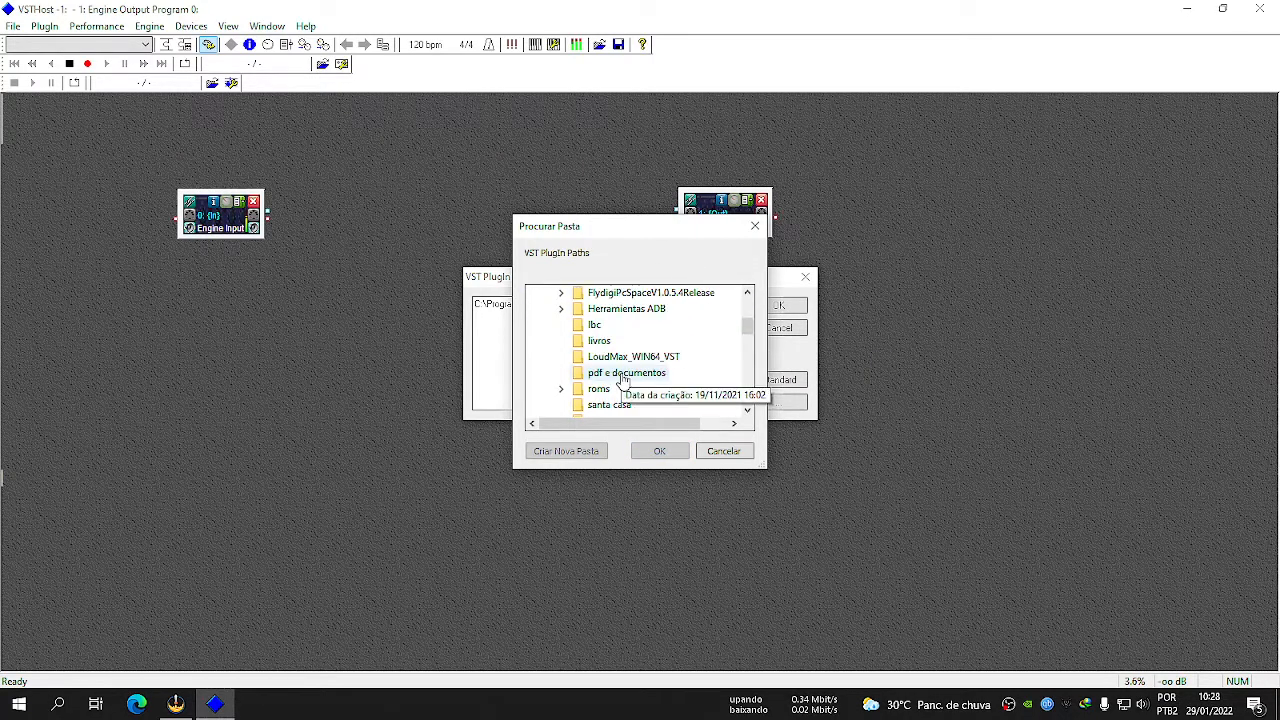
{"action": "scroll", "coordinate": [632, 366], "scroll_direction": "up", "scroll_amount": 3}
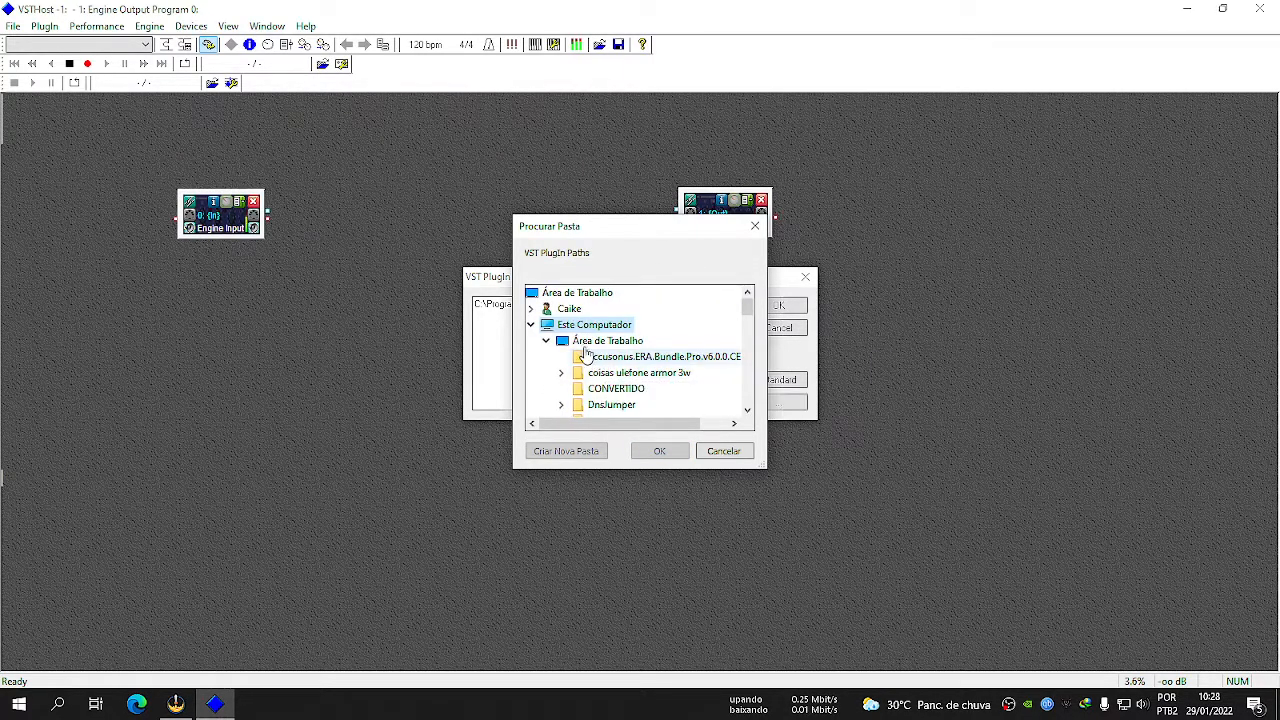
{"action": "left_click", "coordinate": [547, 341]}
{"action": "scroll", "coordinate": [620, 385], "scroll_direction": "down", "scroll_amount": 1}
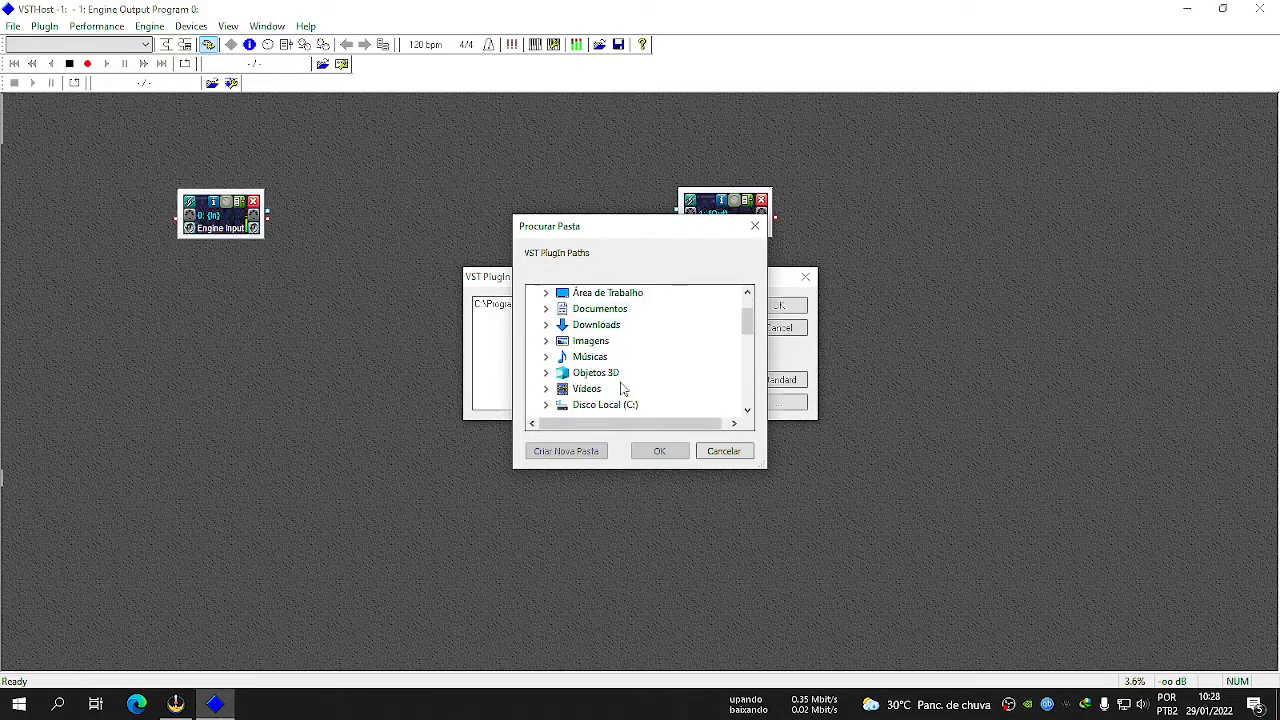
{"action": "scroll", "coordinate": [640, 372], "scroll_direction": "down", "scroll_amount": 1}
{"action": "double_click", "coordinate": [612, 360]}
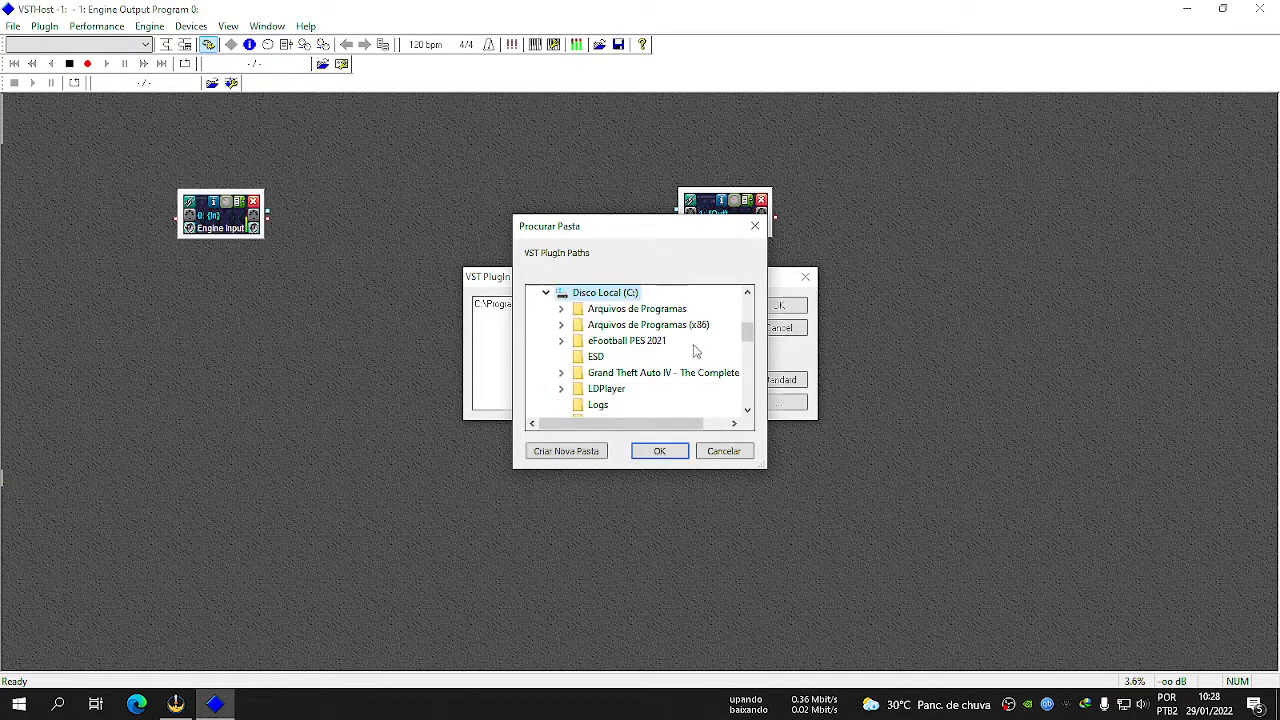
{"action": "double_click", "coordinate": [645, 311]}
{"action": "scroll", "coordinate": [645, 315], "scroll_direction": "down", "scroll_amount": 10}
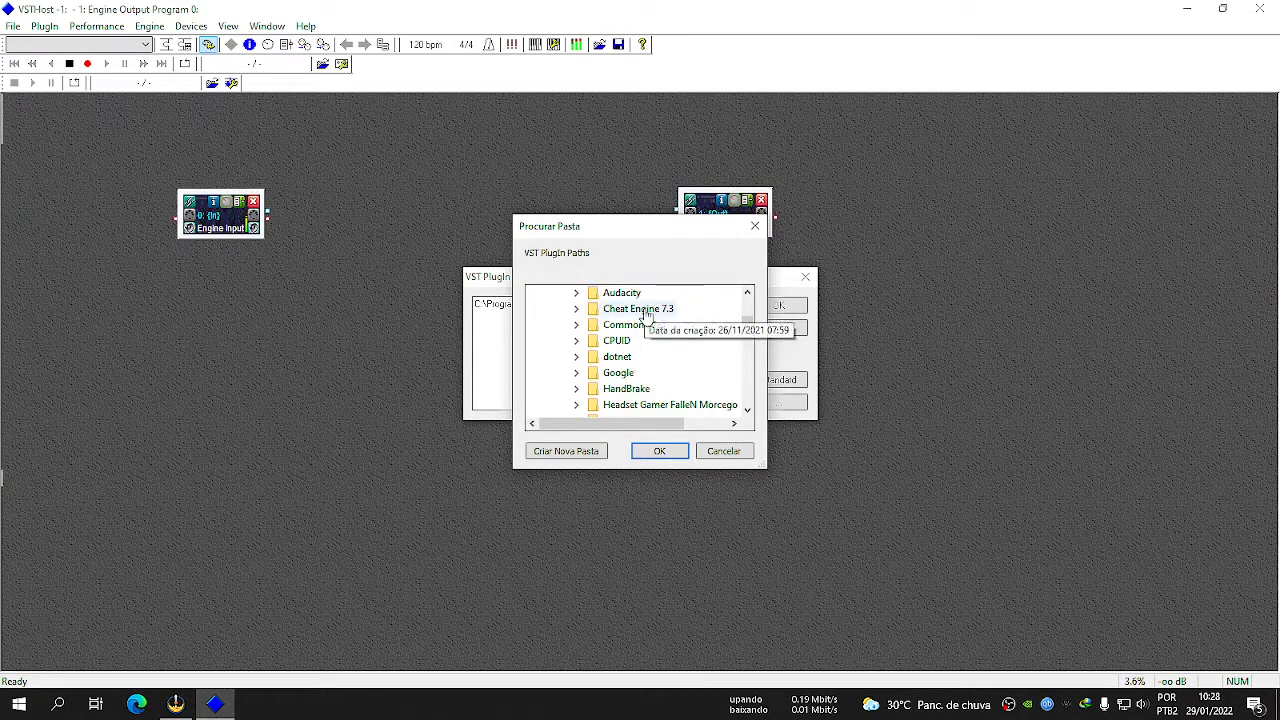
{"action": "scroll", "coordinate": [647, 316], "scroll_direction": "down", "scroll_amount": 2}
{"action": "scroll", "coordinate": [647, 318], "scroll_direction": "up", "scroll_amount": 1}
{"action": "scroll", "coordinate": [647, 318], "scroll_direction": "down", "scroll_amount": 1}
{"action": "scroll", "coordinate": [650, 334], "scroll_direction": "up", "scroll_amount": 2}
{"action": "scroll", "coordinate": [650, 350], "scroll_direction": "up", "scroll_amount": 4}
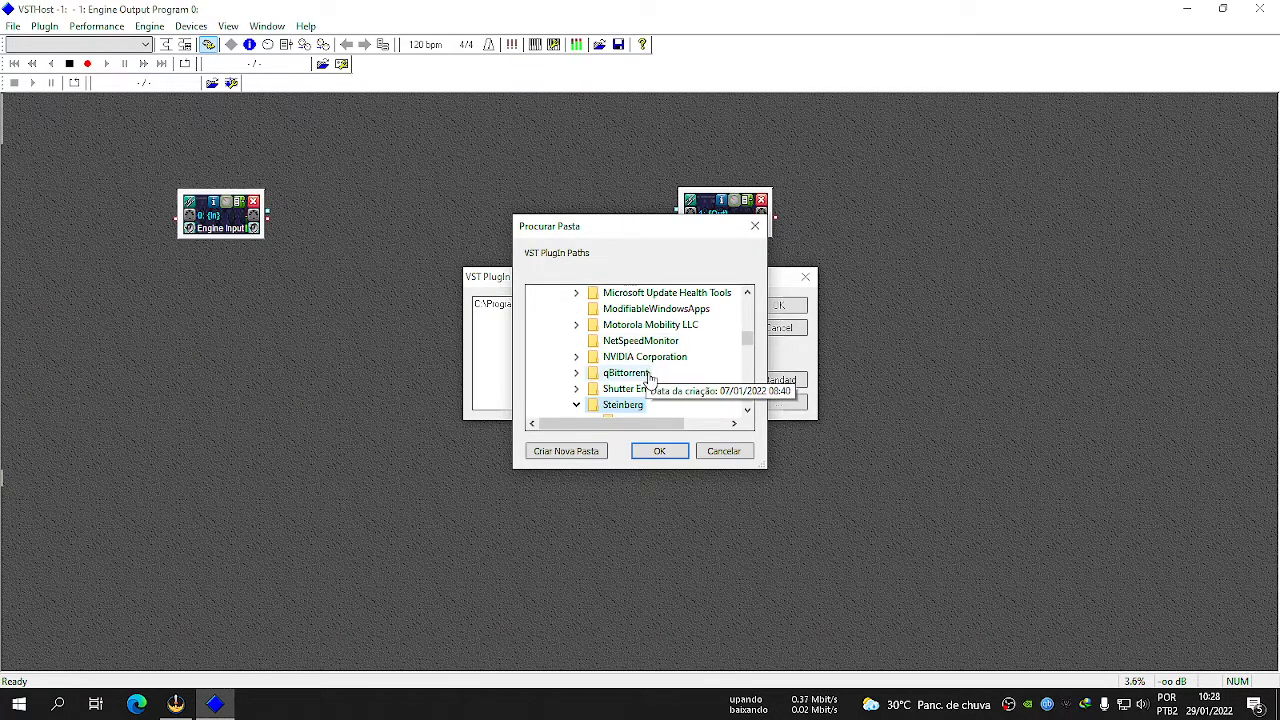
{"action": "scroll", "coordinate": [648, 375], "scroll_direction": "down", "scroll_amount": 1}
{"action": "left_click", "coordinate": [641, 376]}
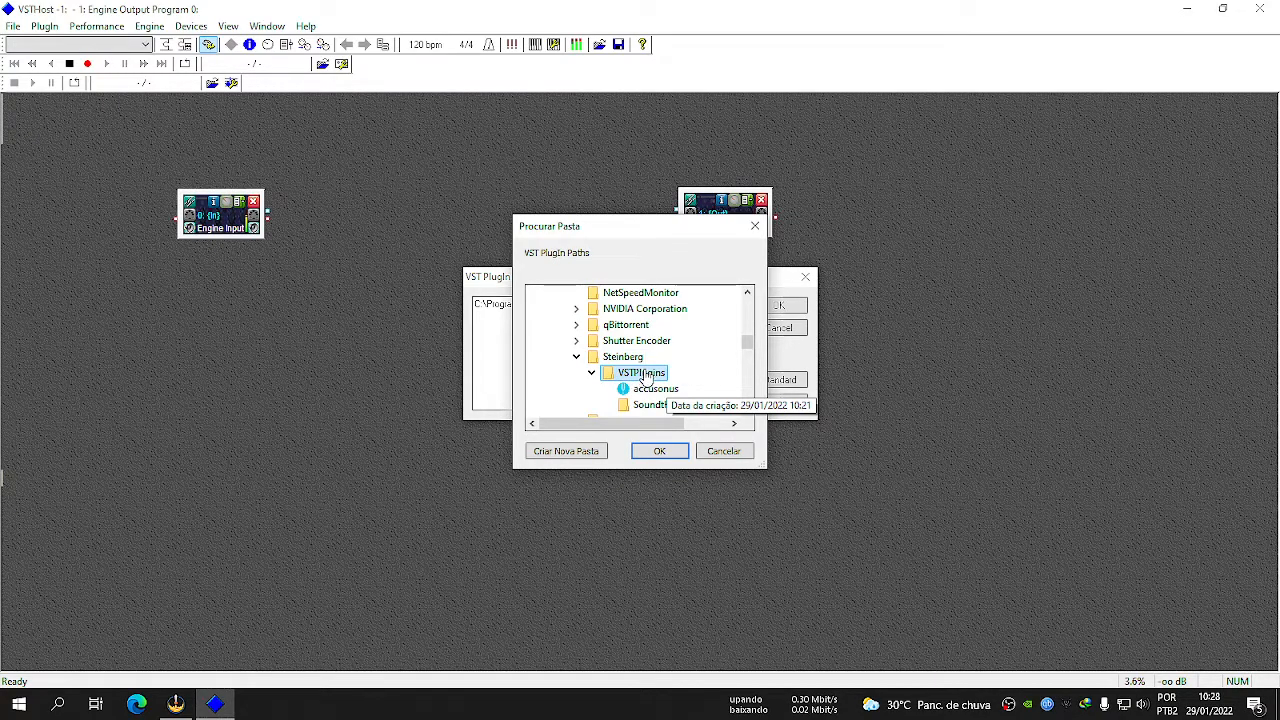
{"action": "left_click", "coordinate": [662, 452]}
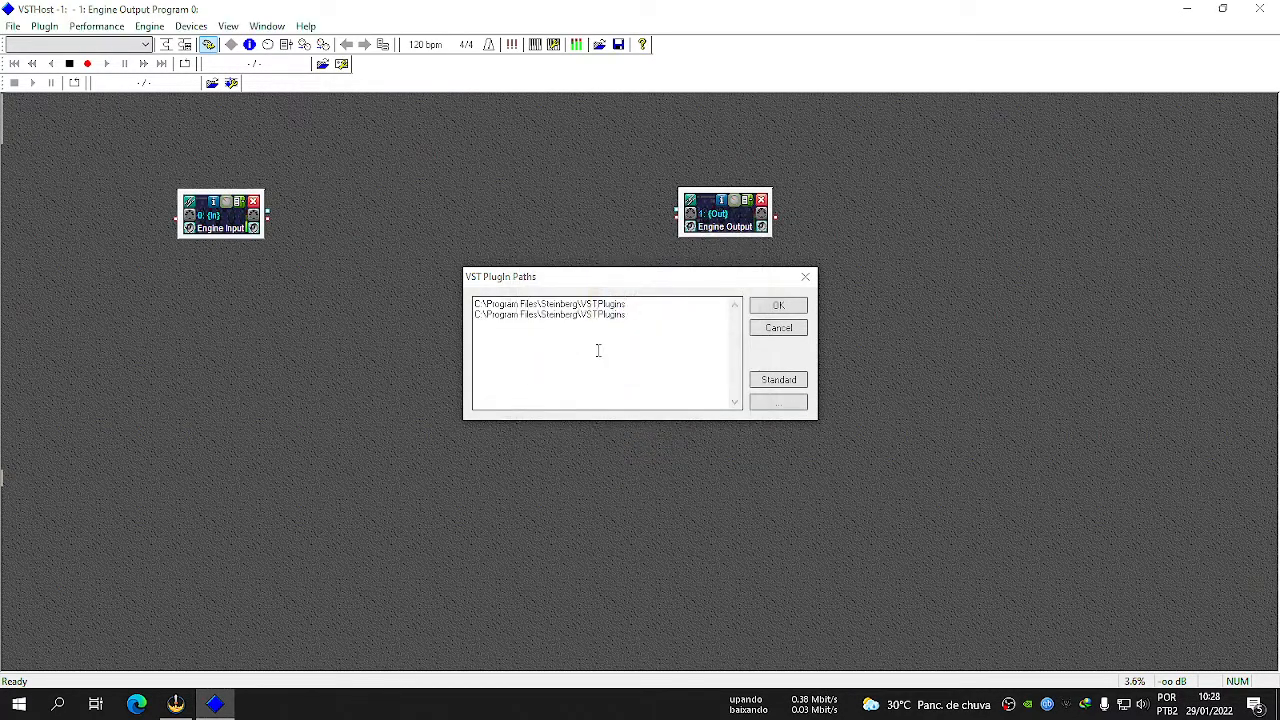
Remove the duplicate path line, keeping a single C:\Program Files\Steinberg\VSTPlugins entry, and accept the VST plugin paths.
{"action": "left_click_drag", "start_coordinate": [634, 311], "coordinate": [440, 308]}
{"action": "key", "text": "BackSpace"}
{"action": "key", "text": "BackSpace"}
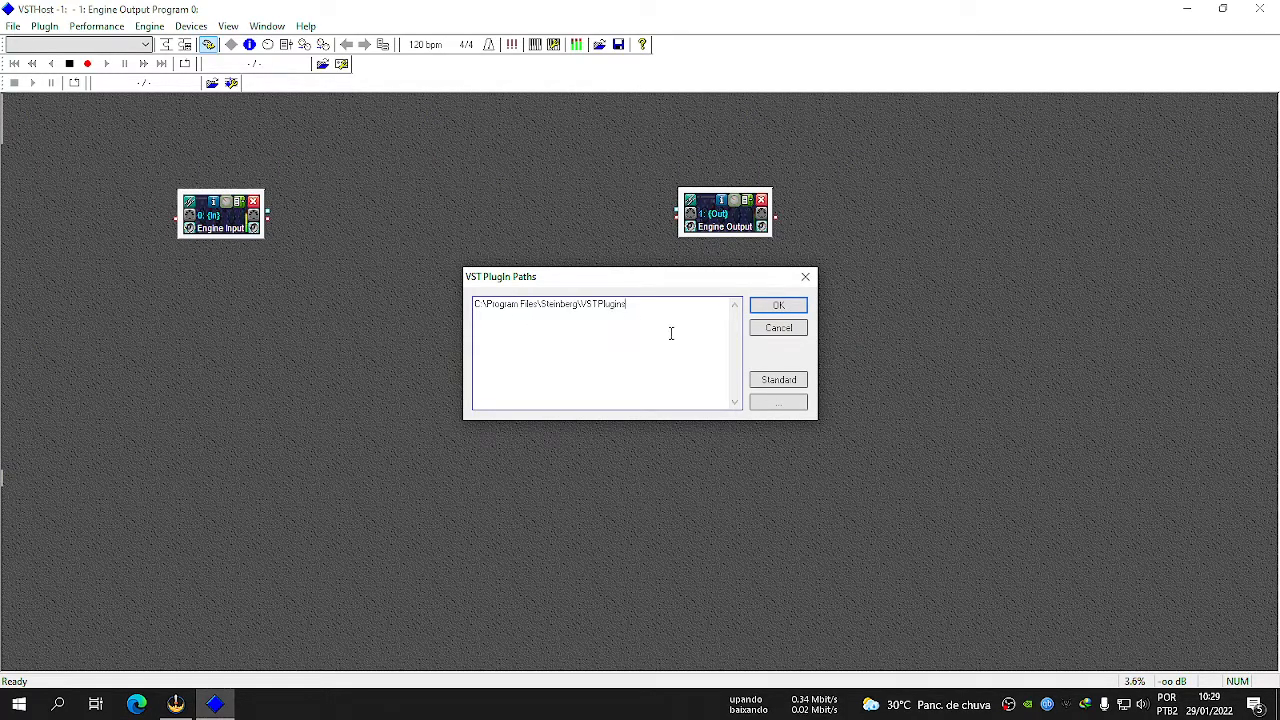
{"action": "left_click", "coordinate": [770, 305]}
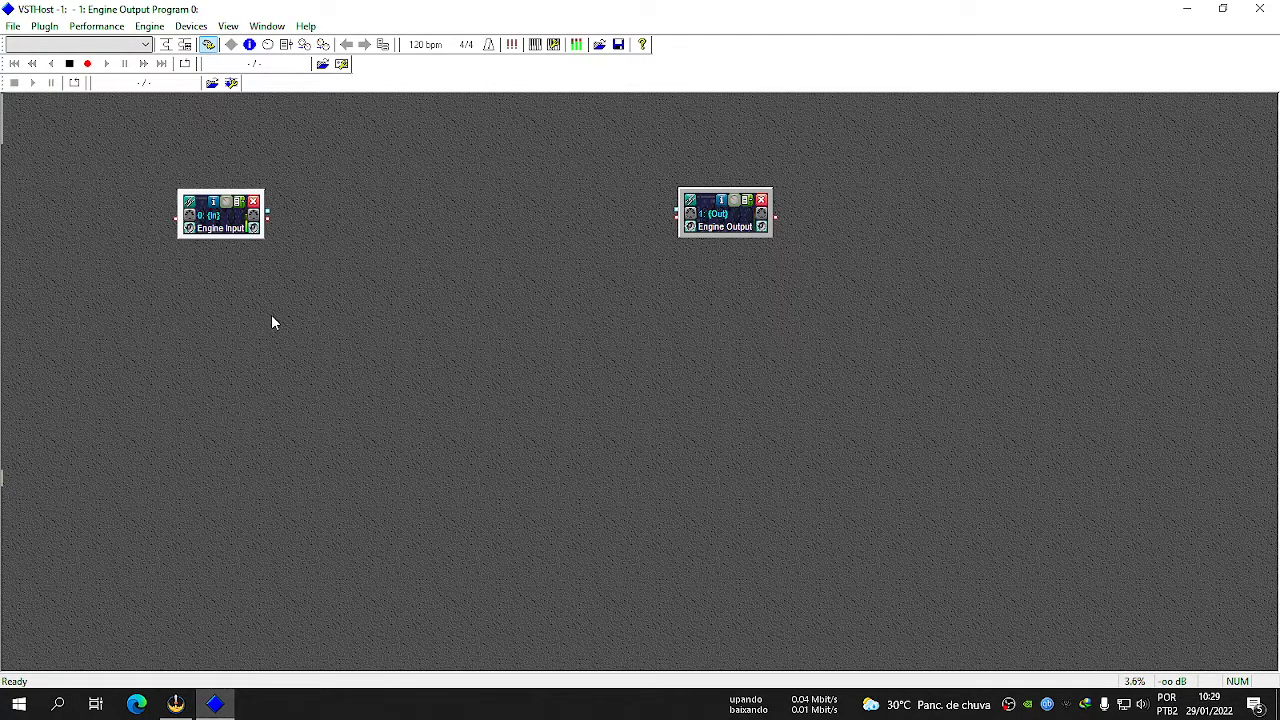
Reposition the Engine Input module farther from Engine Output and shift the Engine Output module slightly down.
{"action": "left_click_drag", "start_coordinate": [210, 213], "coordinate": [153, 224]}
{"action": "left_click_drag", "start_coordinate": [725, 227], "coordinate": [728, 251]}
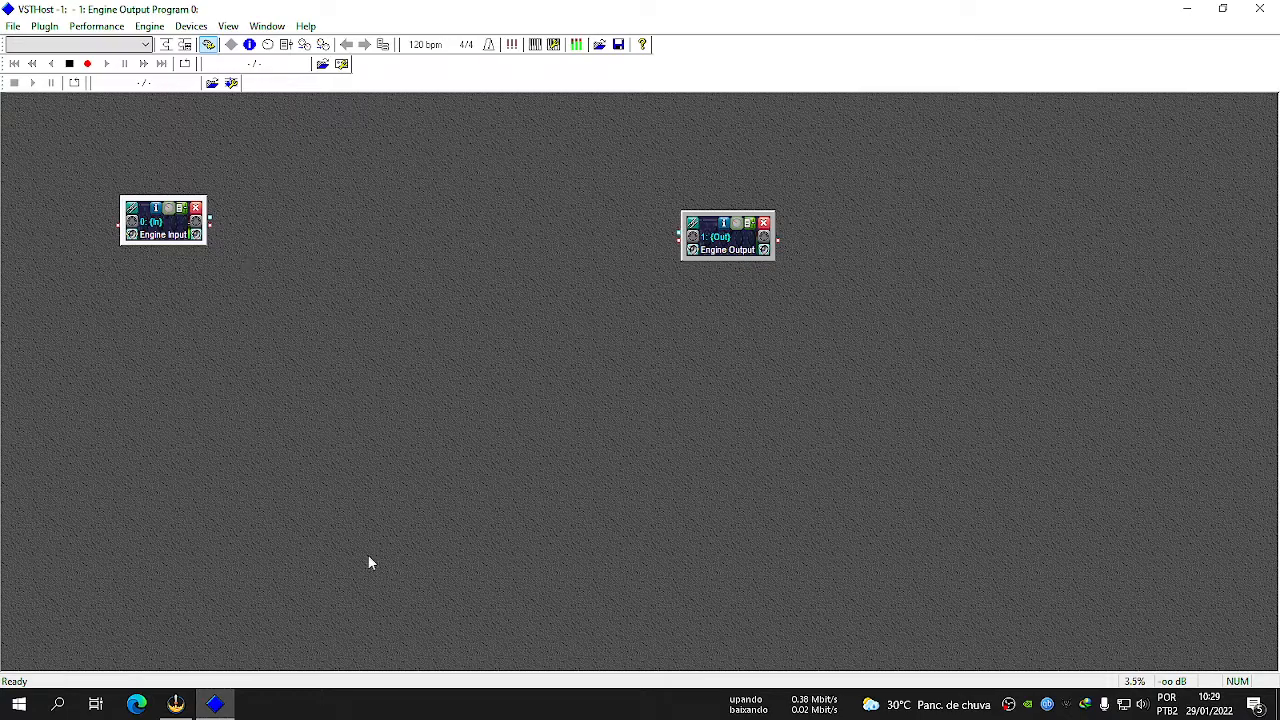
Examine the available plugins, including the accusonus and Soundtheory groups and LoudMax, without loading any.
{"action": "right_click", "coordinate": [281, 260]}
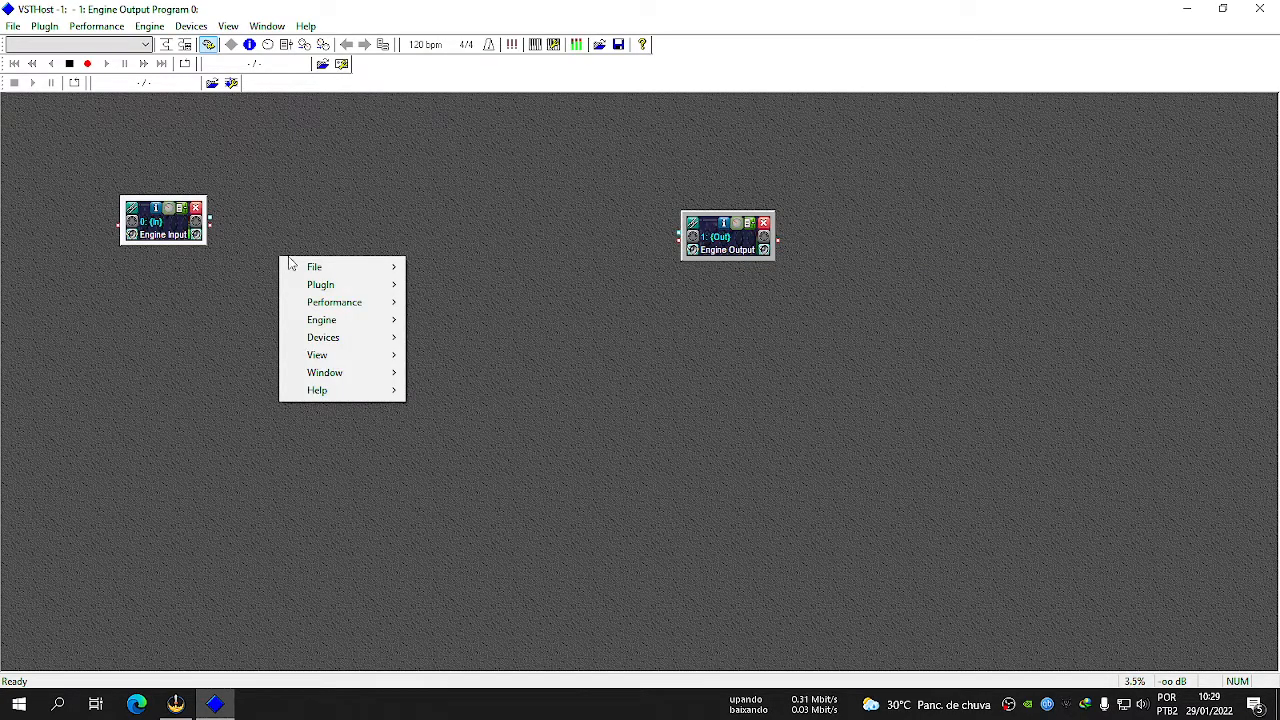
{"action": "mouse_move", "coordinate": [365, 272]}
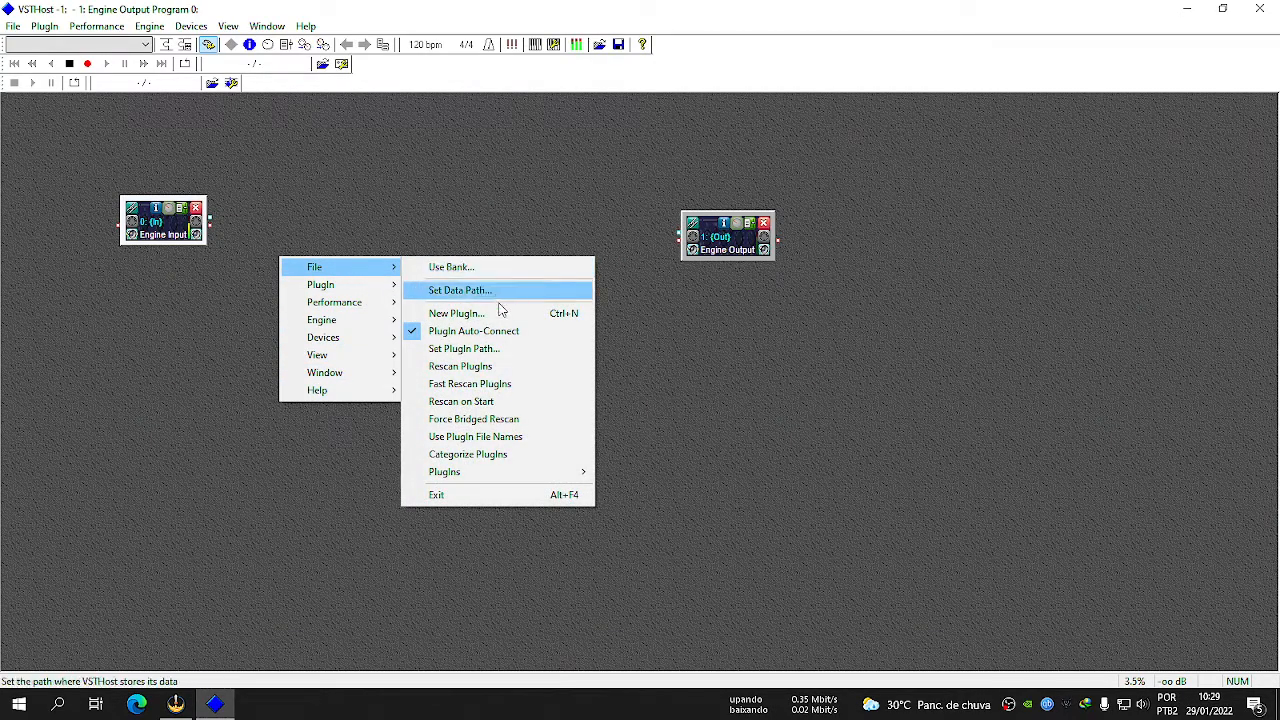
{"action": "mouse_move", "coordinate": [519, 474]}
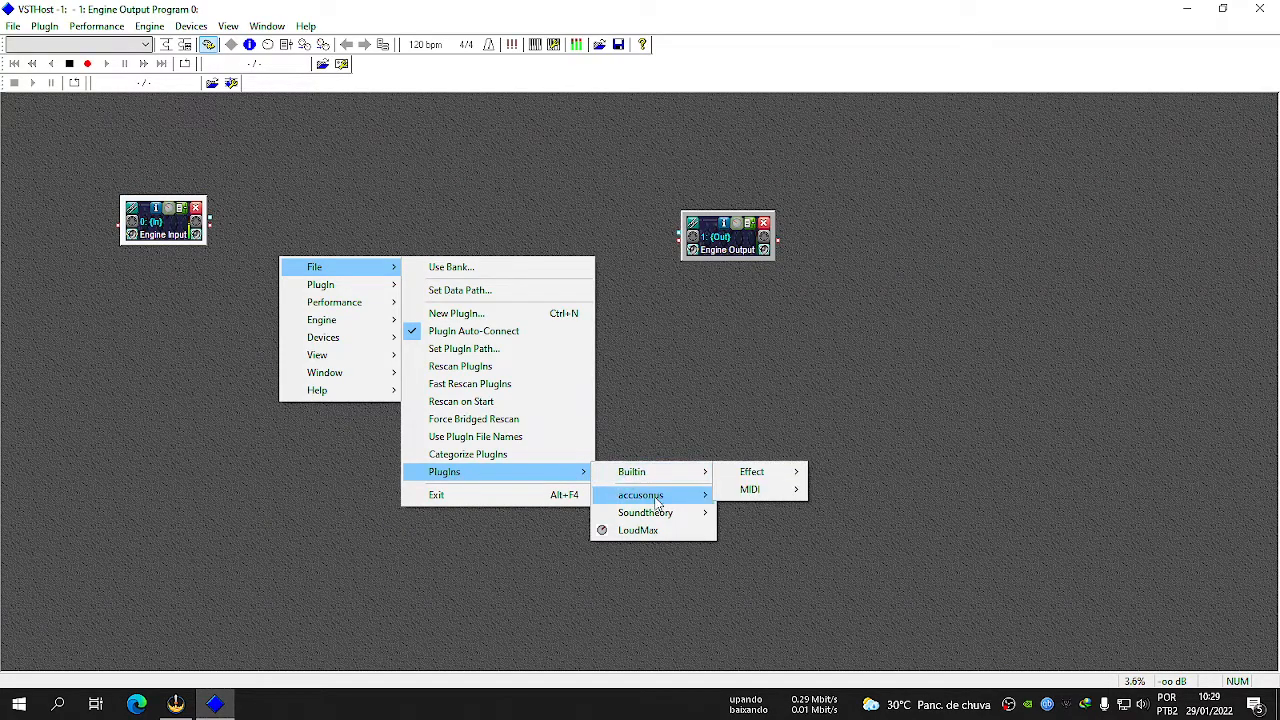
{"action": "mouse_move", "coordinate": [658, 515]}
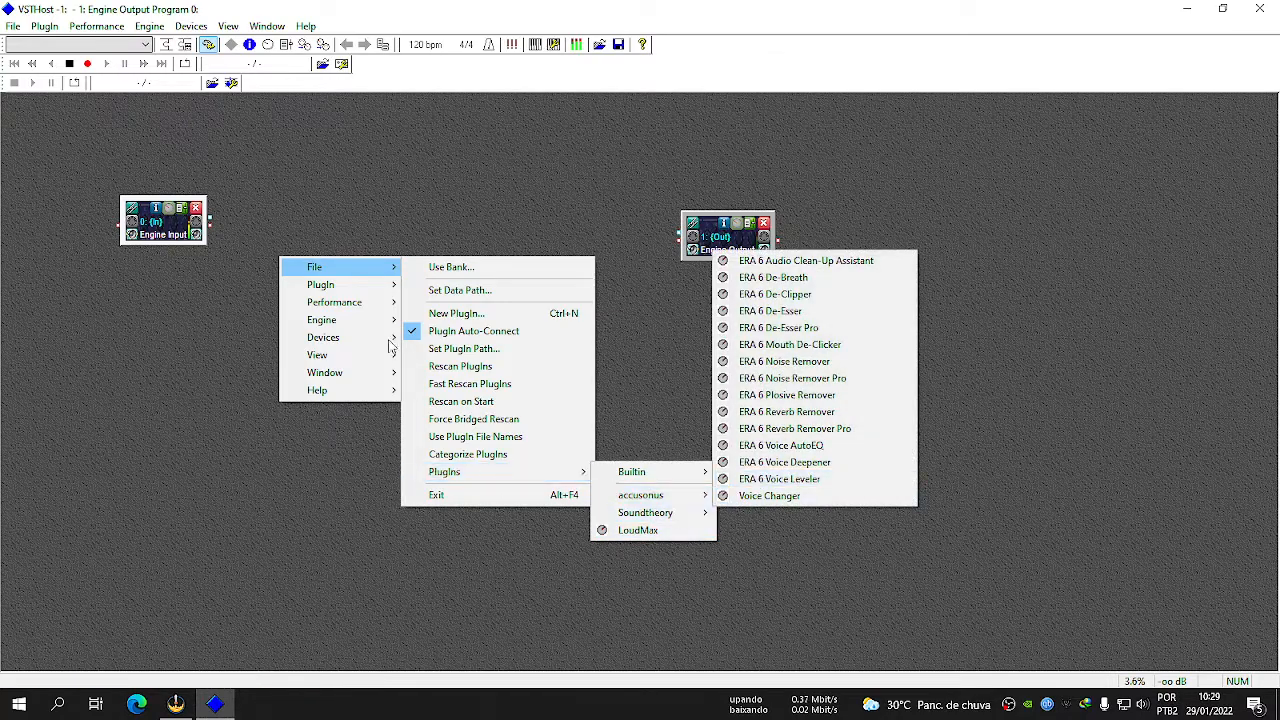
{"action": "left_click", "coordinate": [244, 122]}
{"action": "left_click", "coordinate": [13, 26]}
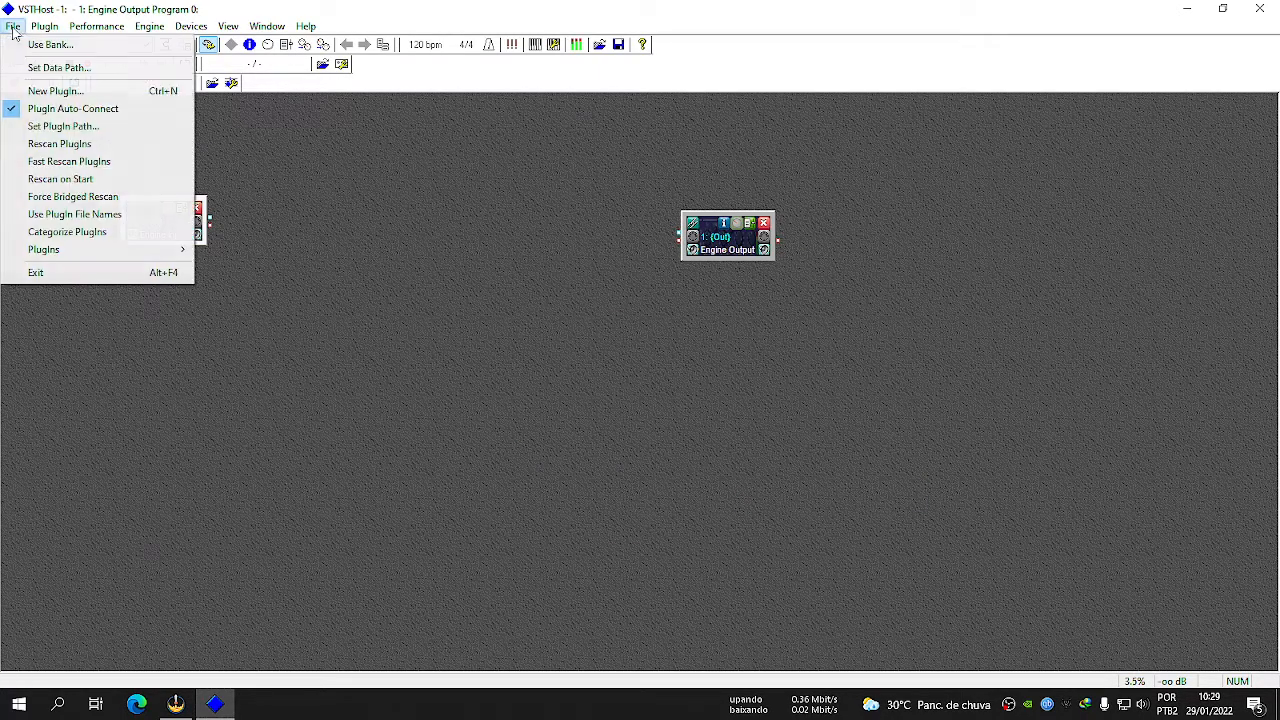
{"action": "mouse_move", "coordinate": [151, 251]}
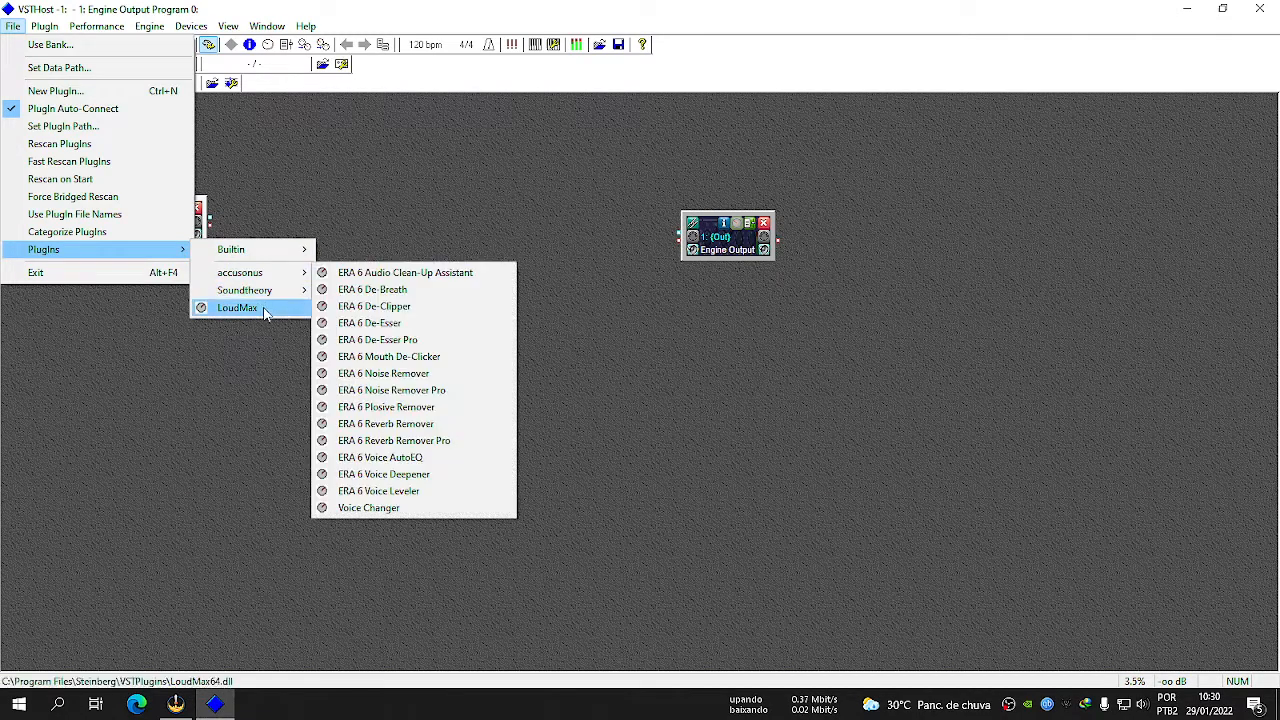
{"action": "left_click", "coordinate": [367, 247]}
Load the accusonus ERA 6 Noise Remover Pro plugin, dismiss its login window, and place its module between Engine Input and Engine Output.
{"action": "right_click", "coordinate": [367, 247]}
{"action": "mouse_move", "coordinate": [408, 252]}
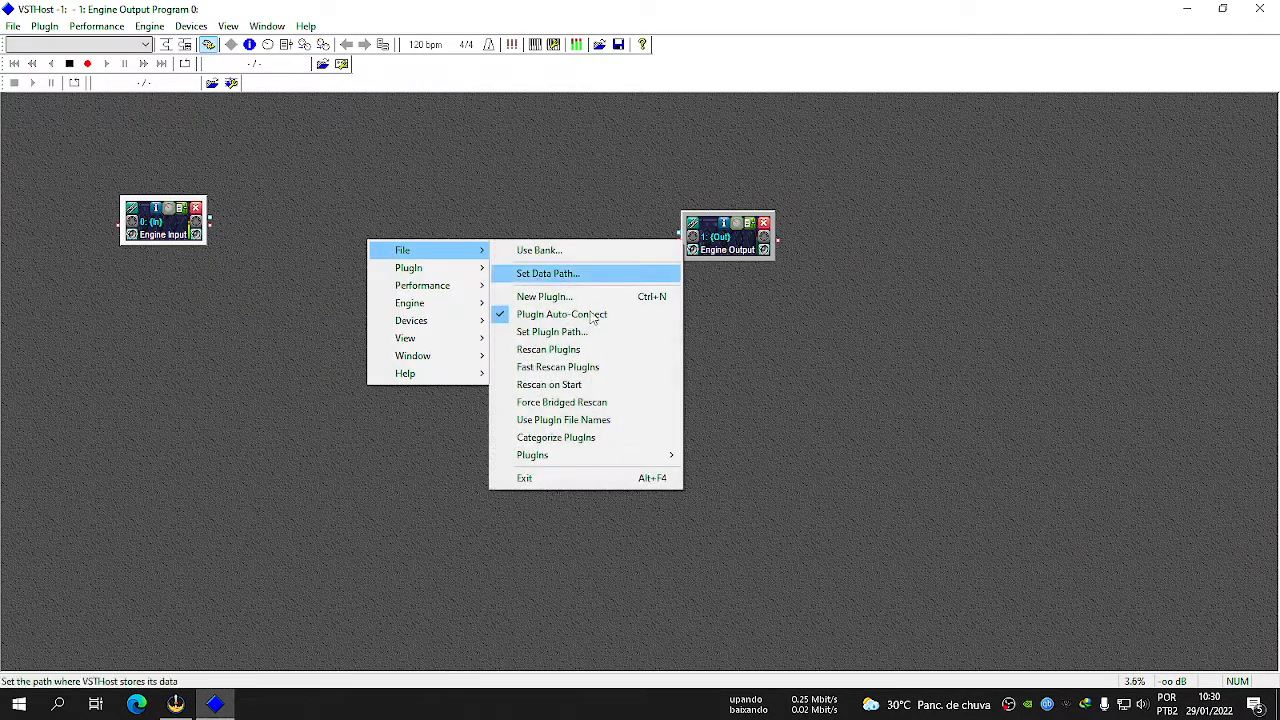
{"action": "mouse_move", "coordinate": [632, 465]}
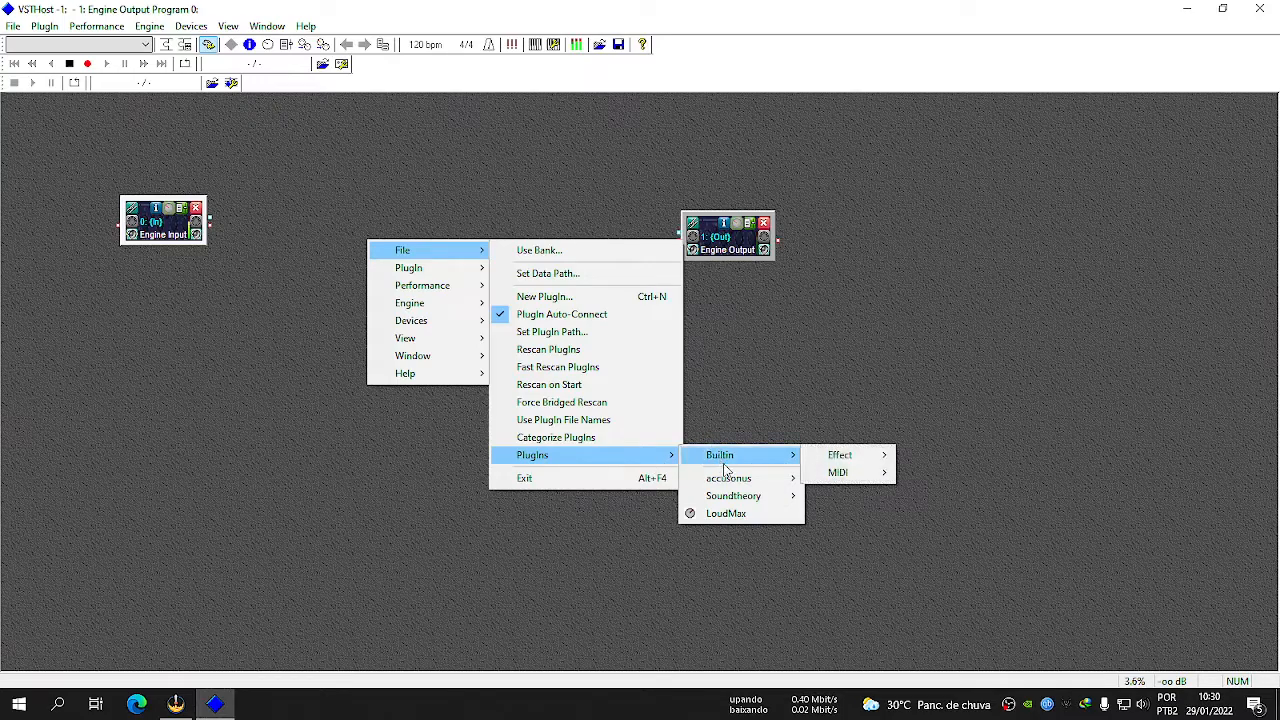
{"action": "mouse_move", "coordinate": [731, 484]}
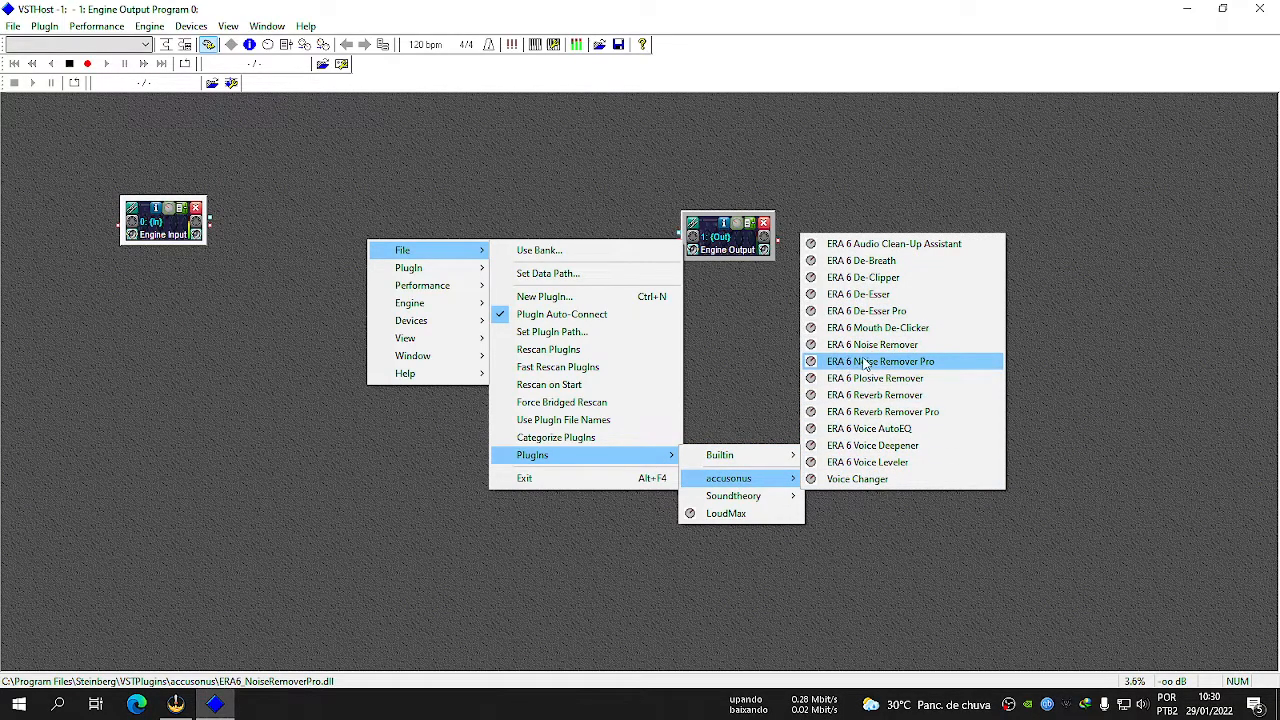
{"action": "left_click", "coordinate": [929, 364]}
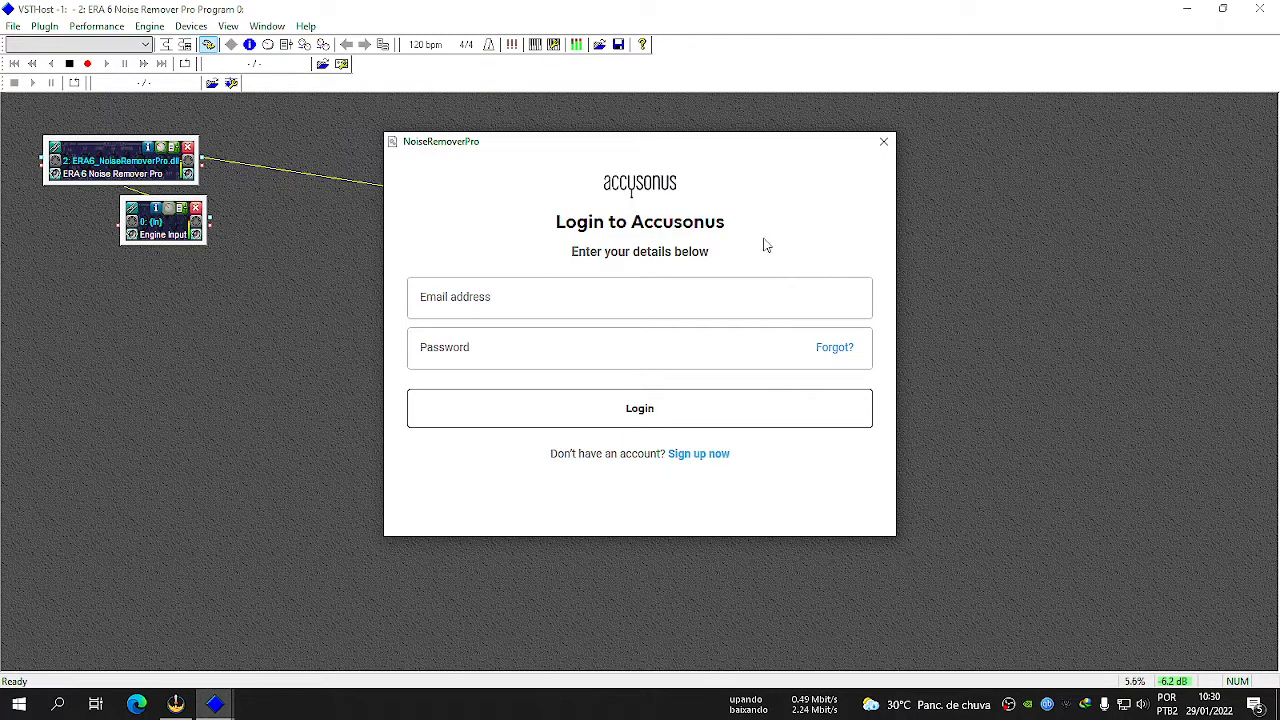
{"action": "left_click", "coordinate": [883, 144]}
{"action": "left_click_drag", "start_coordinate": [96, 163], "coordinate": [338, 238]}
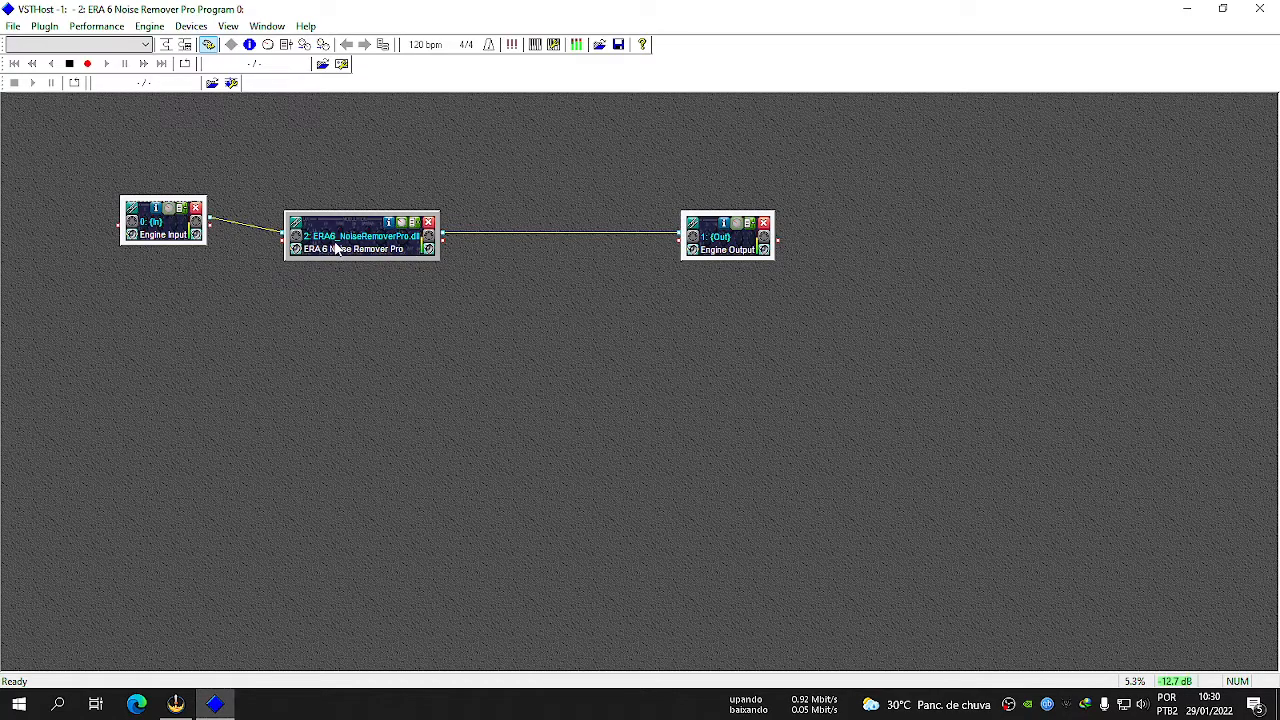
Open the editor of ERA 6 Noise Remover Pro and reposition its window so the whole interface fits in the workspace.
{"action": "left_click", "coordinate": [401, 222]}
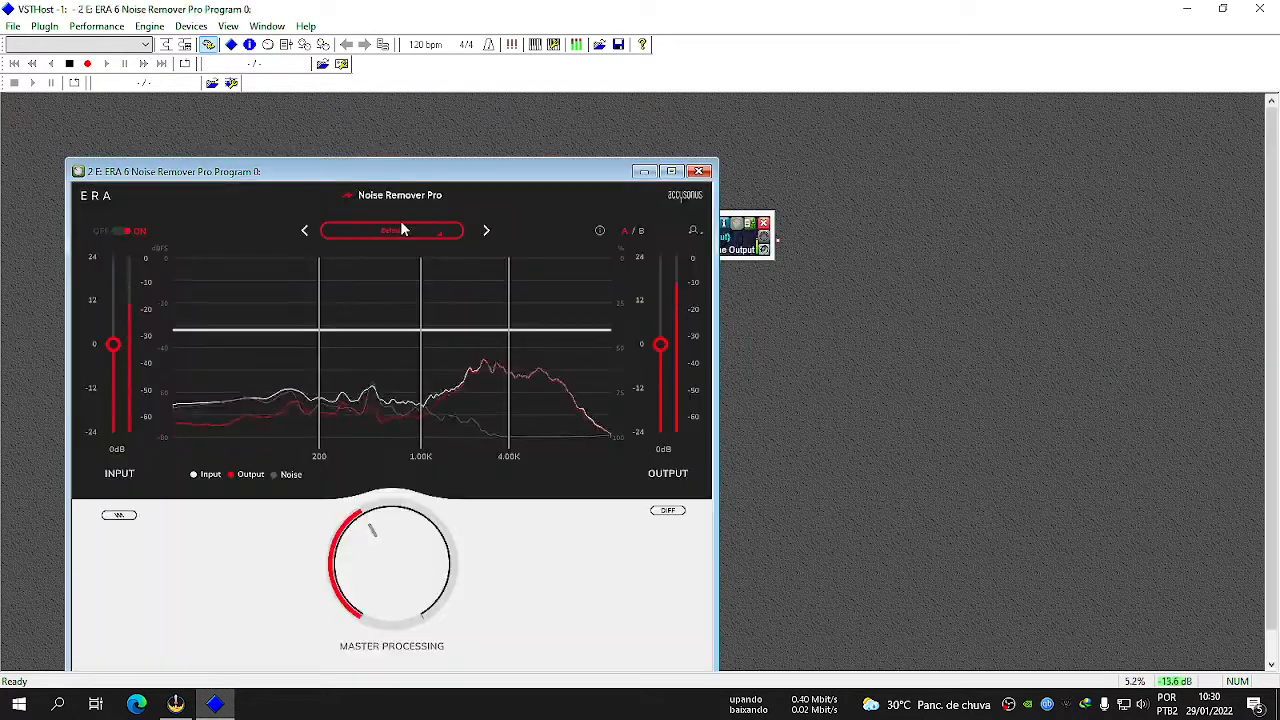
{"action": "left_click_drag", "start_coordinate": [432, 158], "coordinate": [610, 122]}
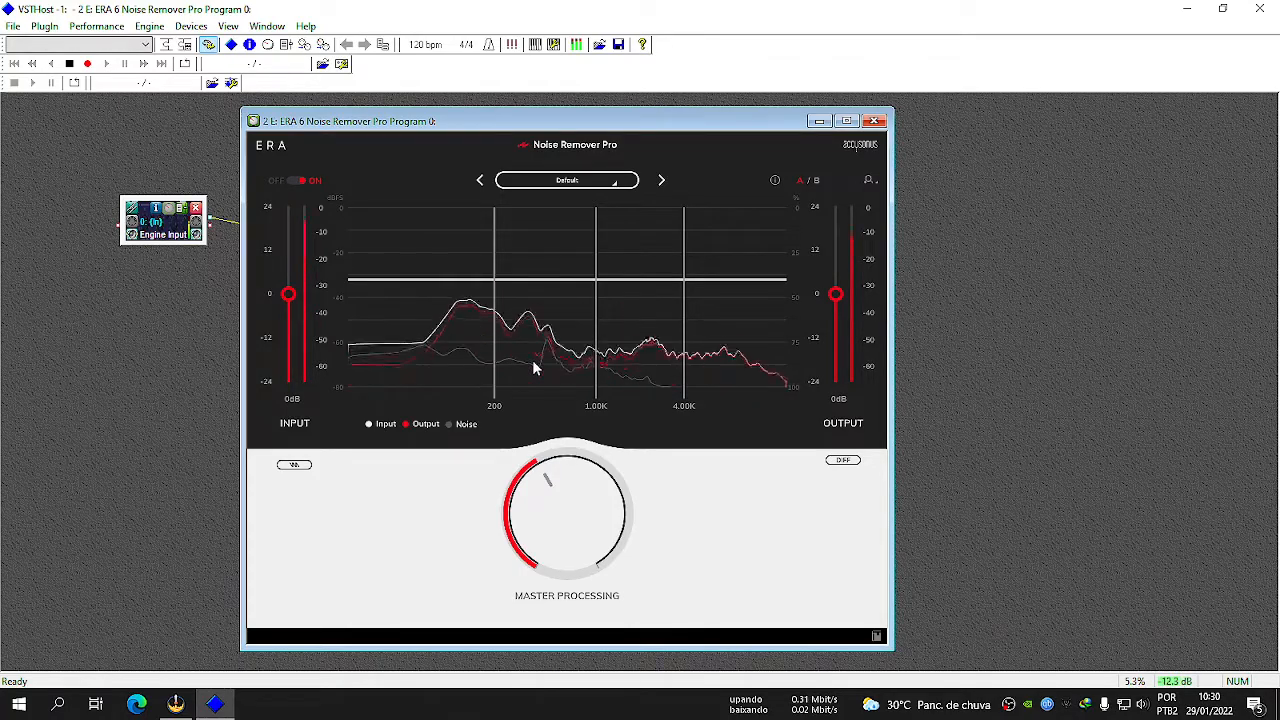
{"action": "left_click", "coordinate": [136, 704]}
{"action": "left_click_drag", "start_coordinate": [515, 38], "coordinate": [0, 150]}
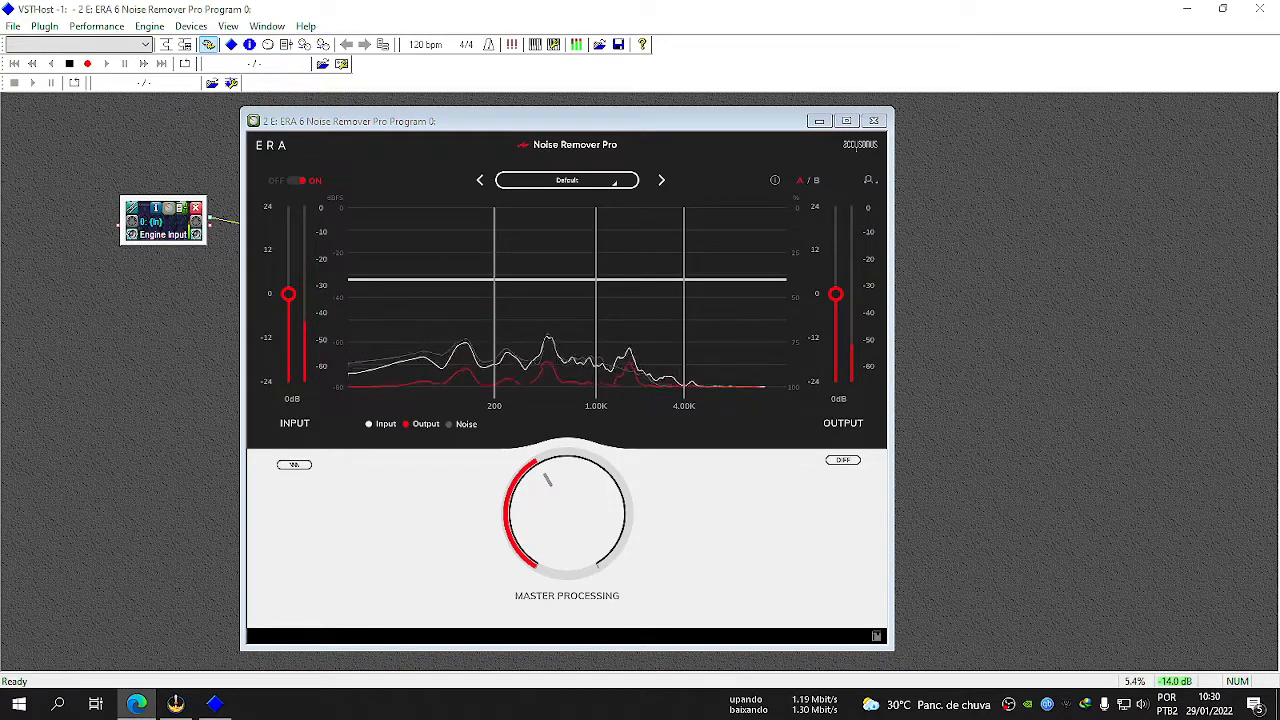
{"action": "left_click", "coordinate": [424, 122]}
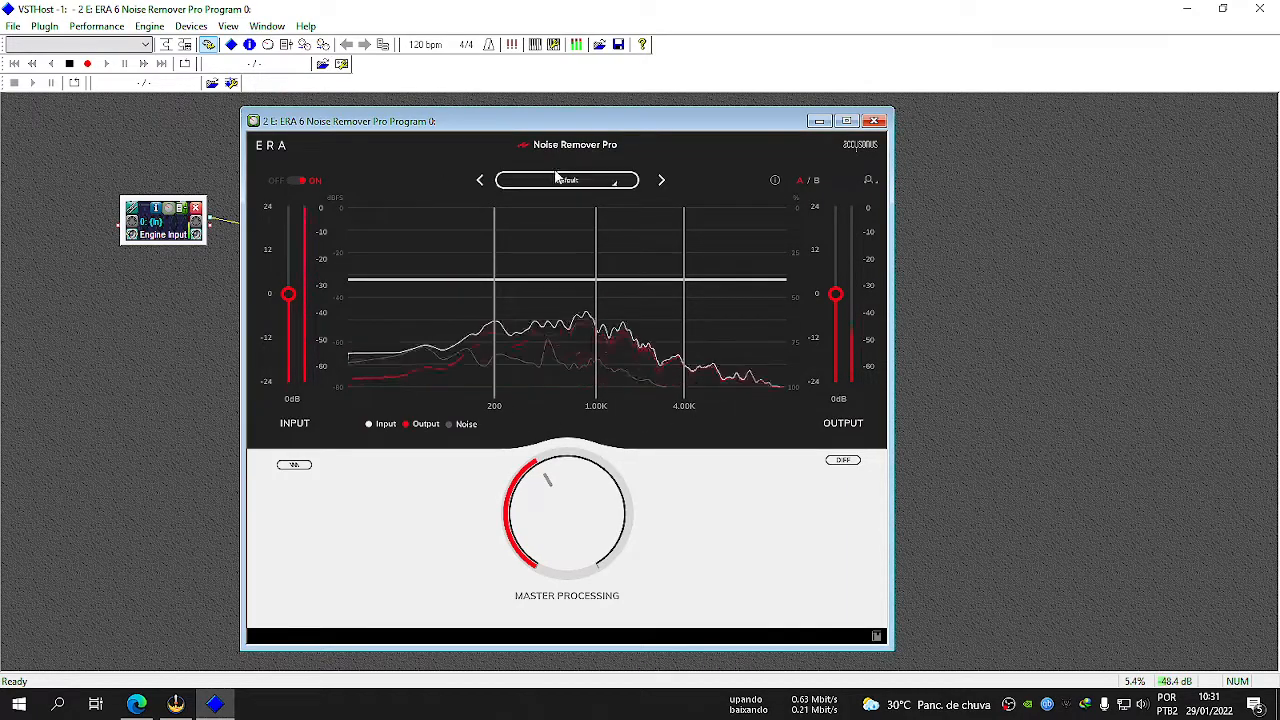
Try the Extreme Denoise, High Frequency Focus, Hum Removal, Low End Focus and Camera Noise presets in Noise Remover Pro.
{"action": "left_click", "coordinate": [609, 181]}
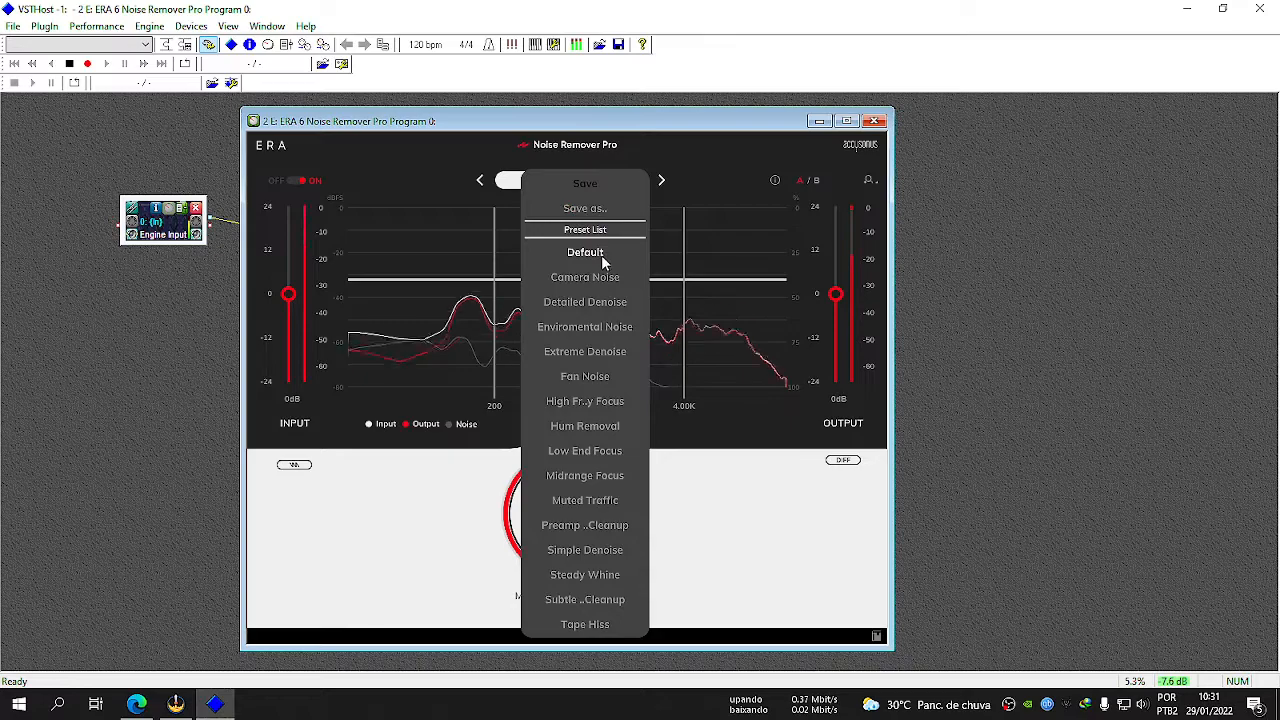
{"action": "left_click", "coordinate": [593, 356]}
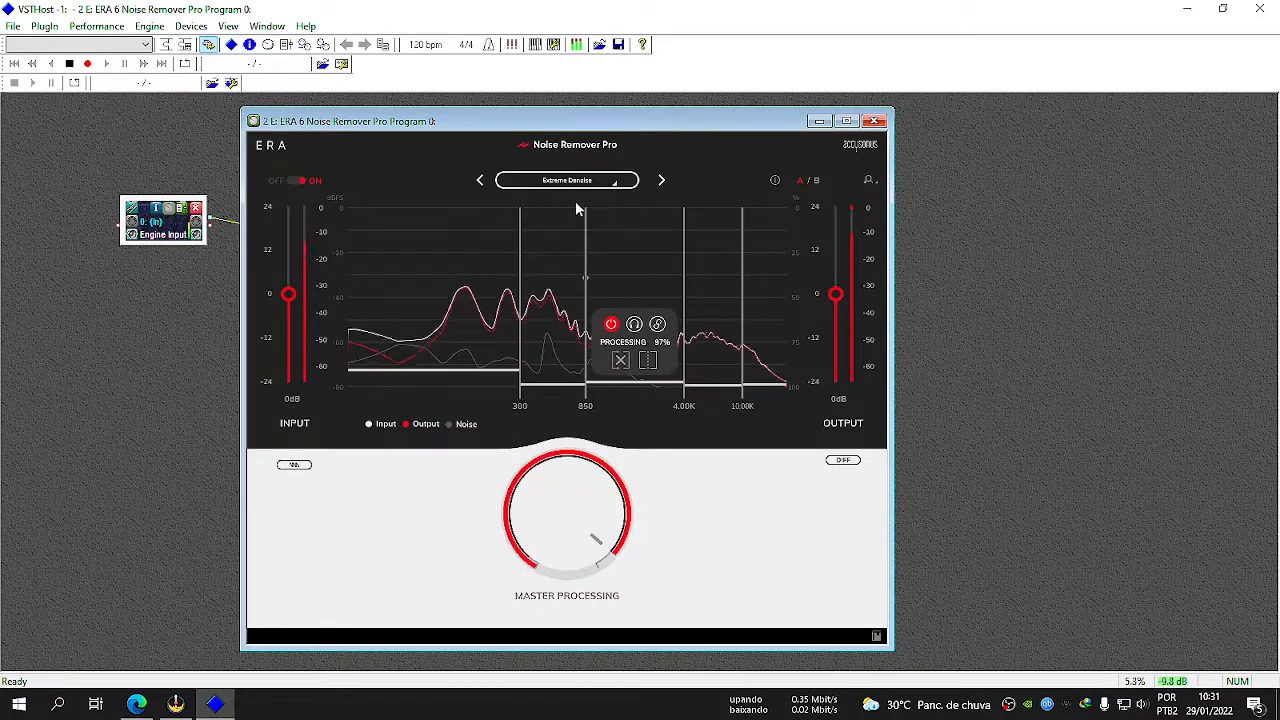
{"action": "left_click", "coordinate": [571, 189]}
{"action": "left_click", "coordinate": [576, 403]}
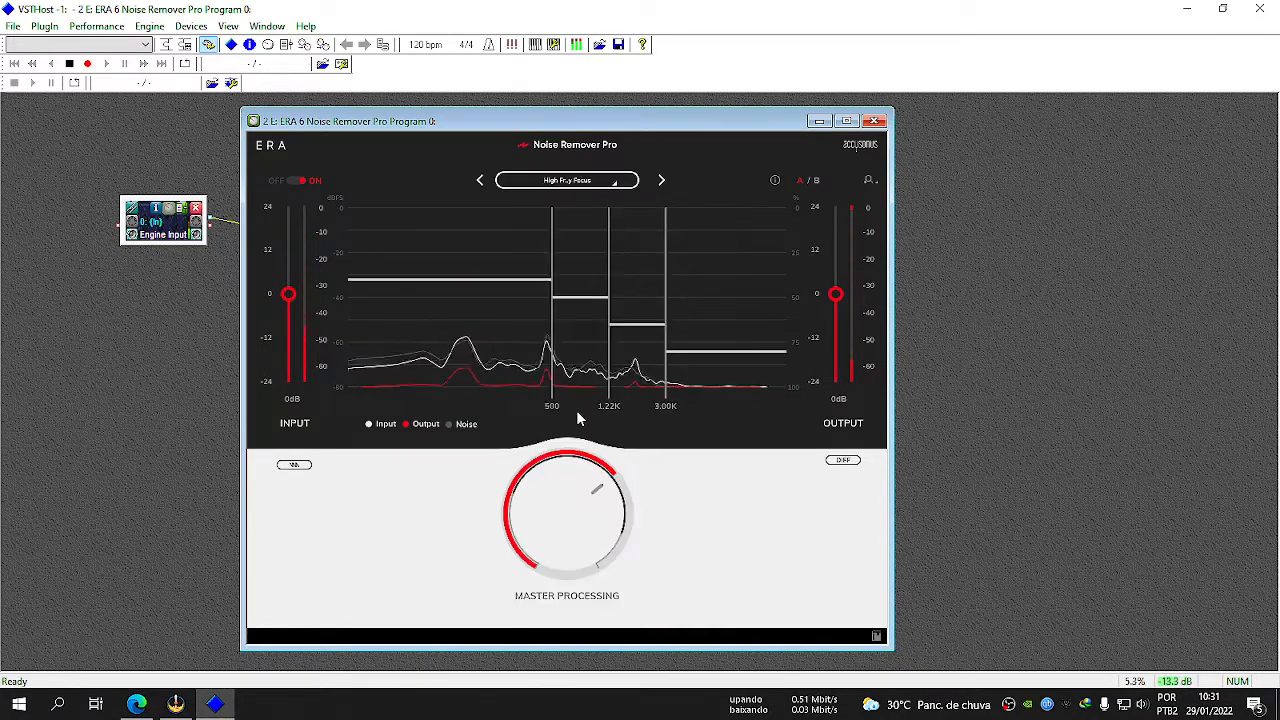
{"action": "left_click", "coordinate": [576, 181]}
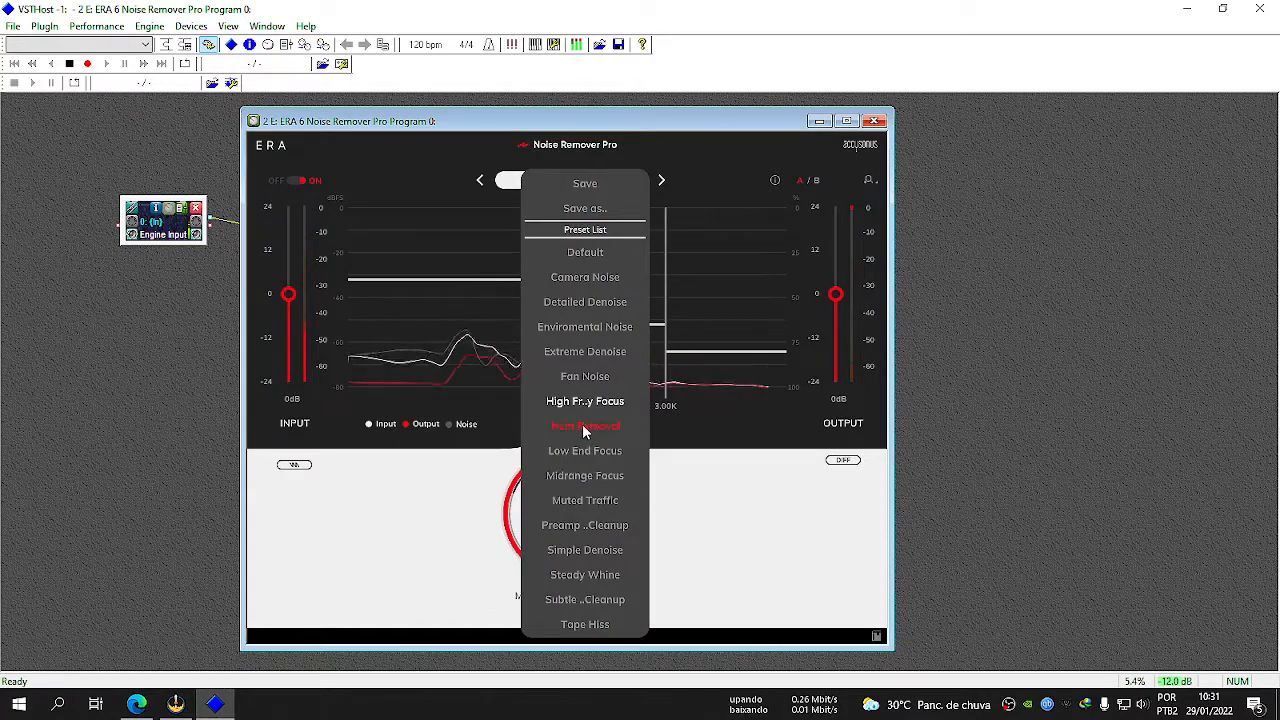
{"action": "left_click", "coordinate": [582, 426]}
{"action": "left_click", "coordinate": [577, 183]}
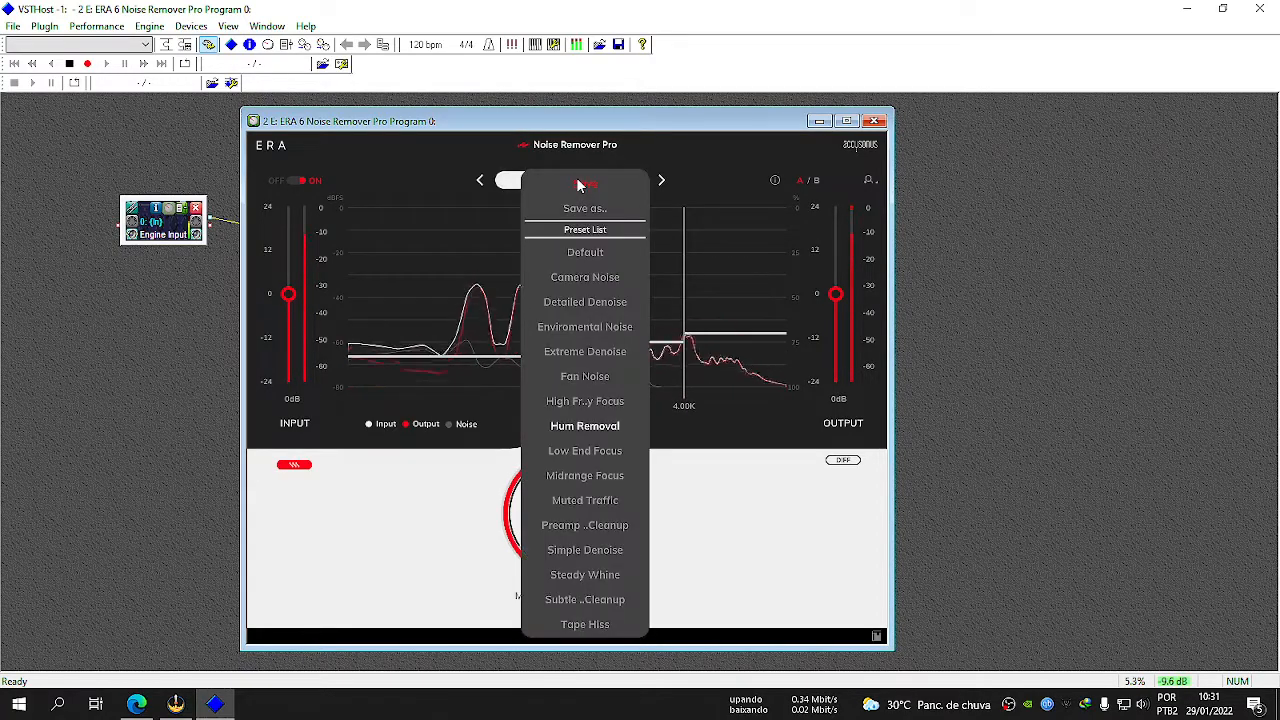
{"action": "left_click", "coordinate": [566, 450]}
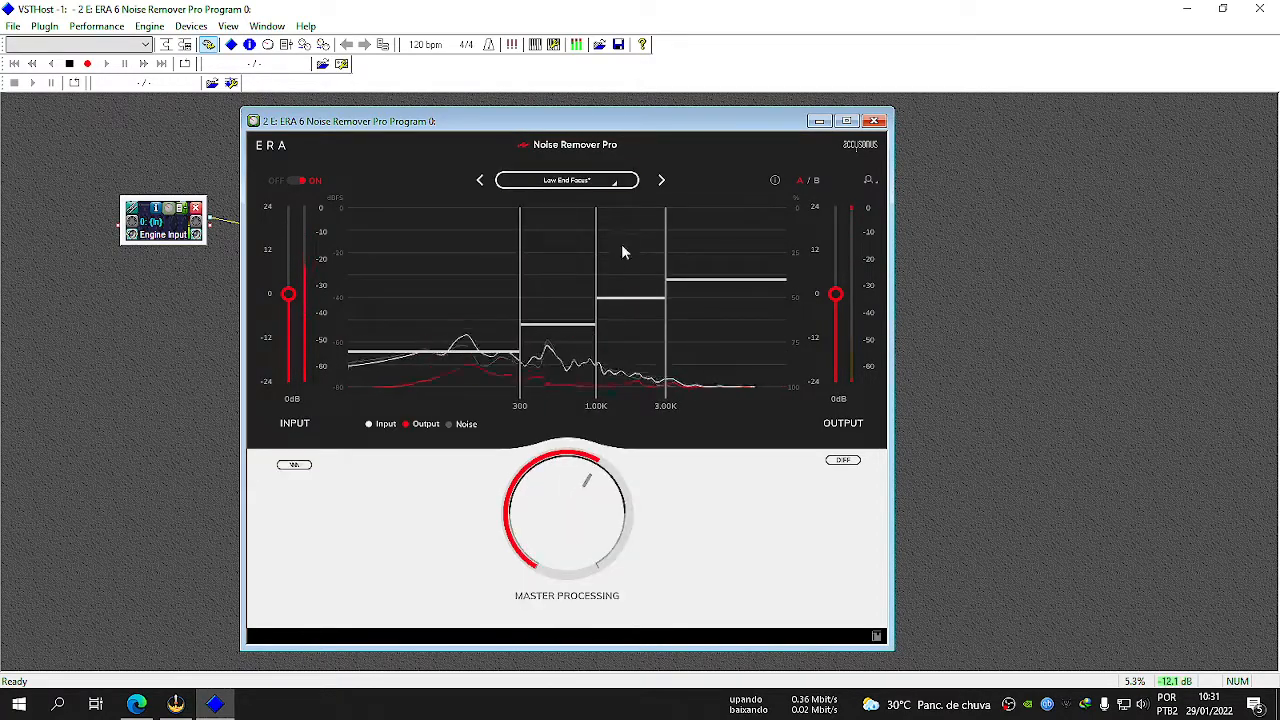
{"action": "left_click", "coordinate": [570, 181]}
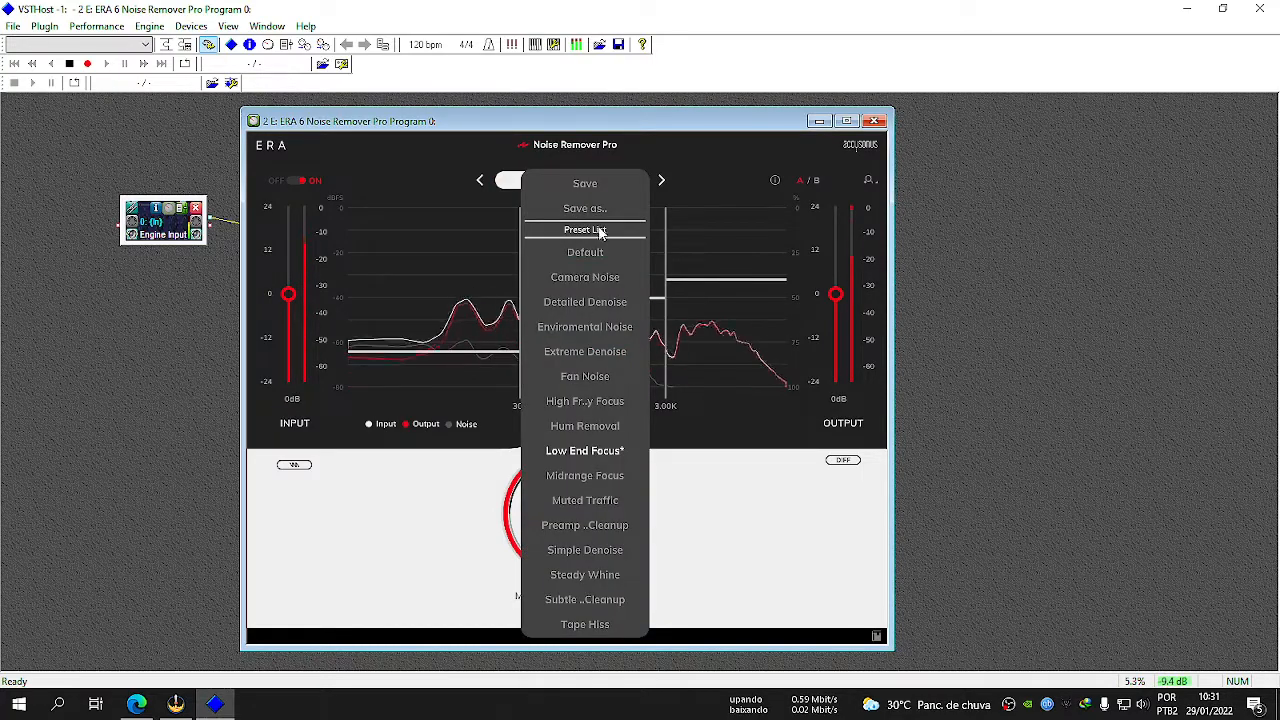
{"action": "left_click", "coordinate": [597, 280]}
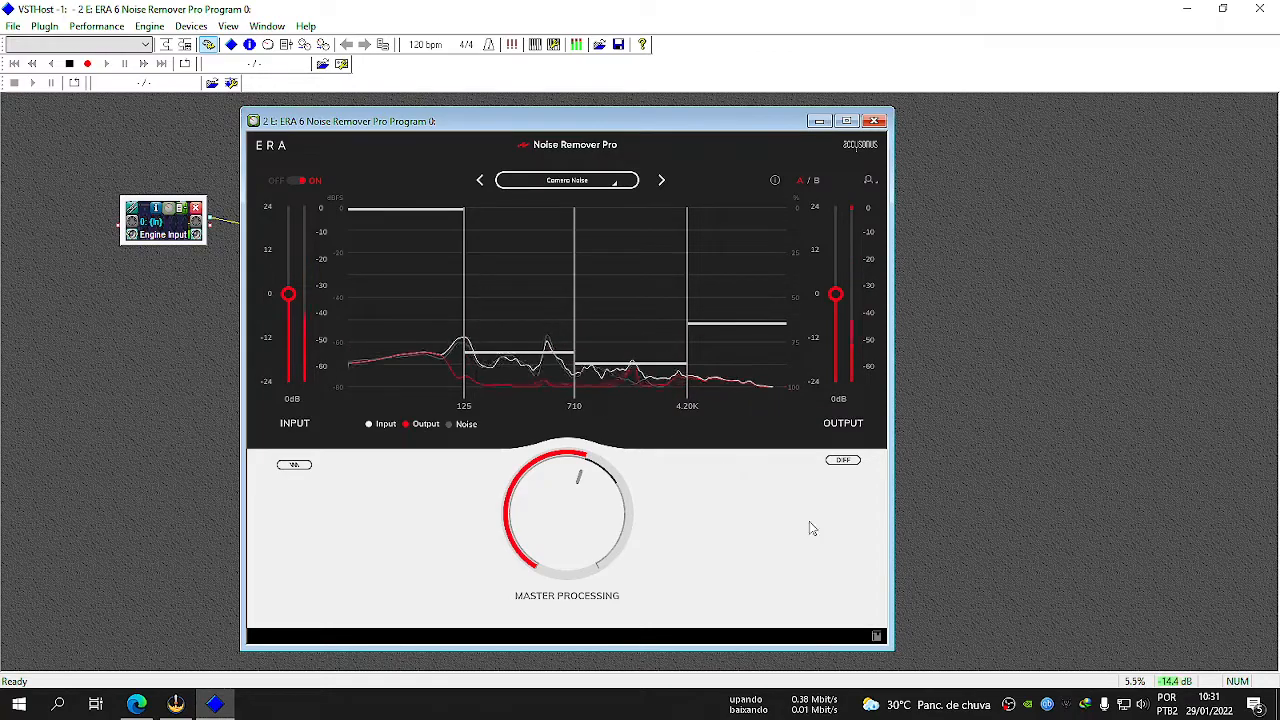
Enable listening to the Virtual Audio Cable Line 1 recording device in Windows Sound, played through Alto-falantes (2- USB Audio Device).
{"action": "right_click", "coordinate": [1142, 705]}
{"action": "left_click", "coordinate": [1131, 653]}
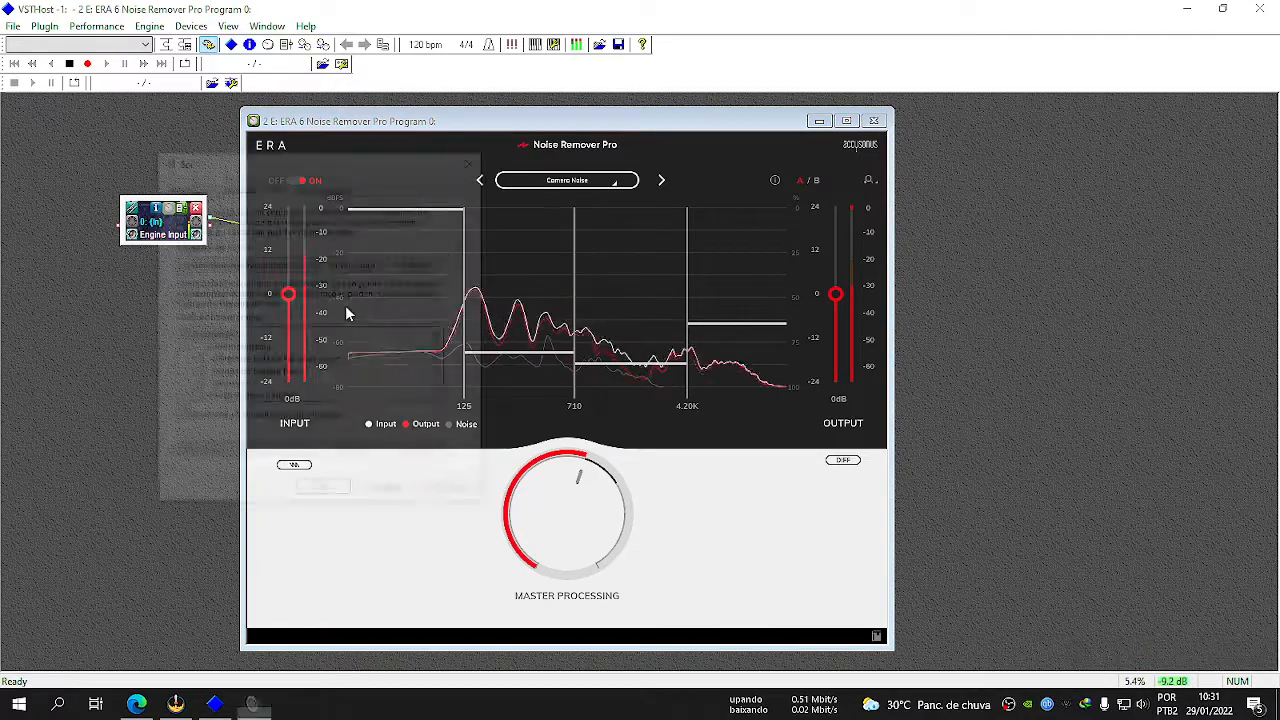
{"action": "left_click", "coordinate": [237, 185]}
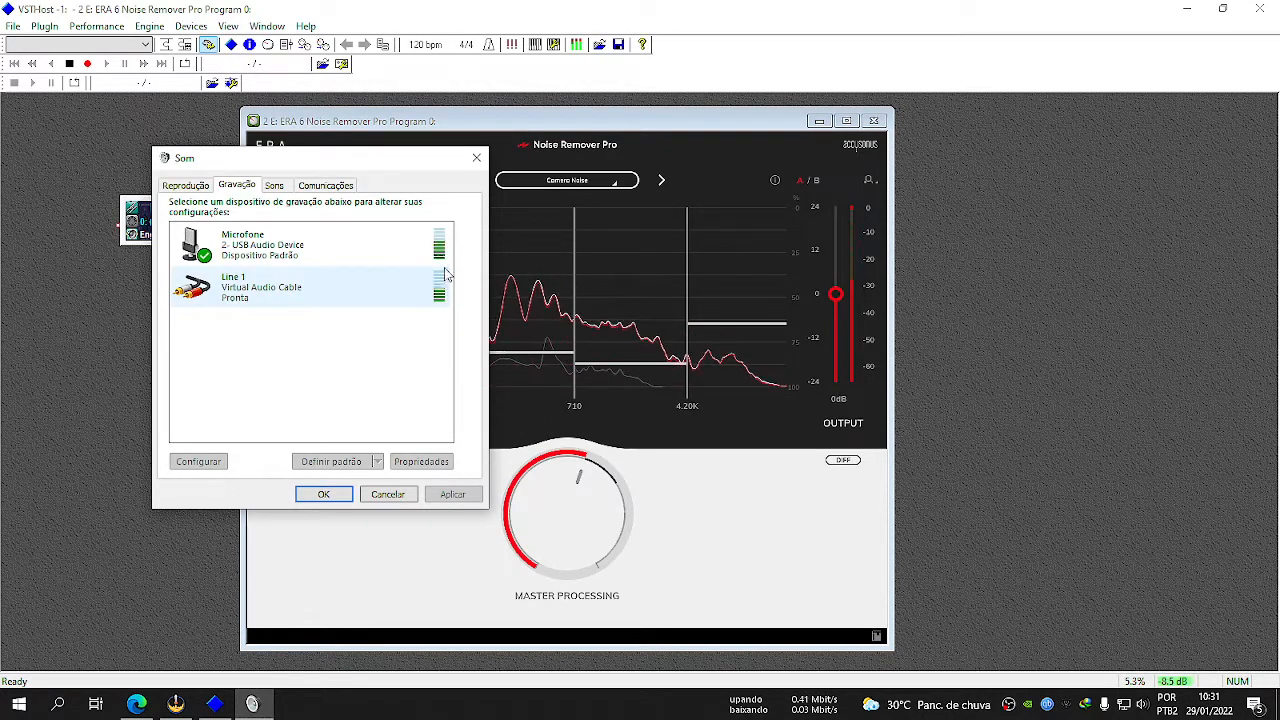
{"action": "double_click", "coordinate": [303, 291]}
{"action": "left_click", "coordinate": [238, 247]}
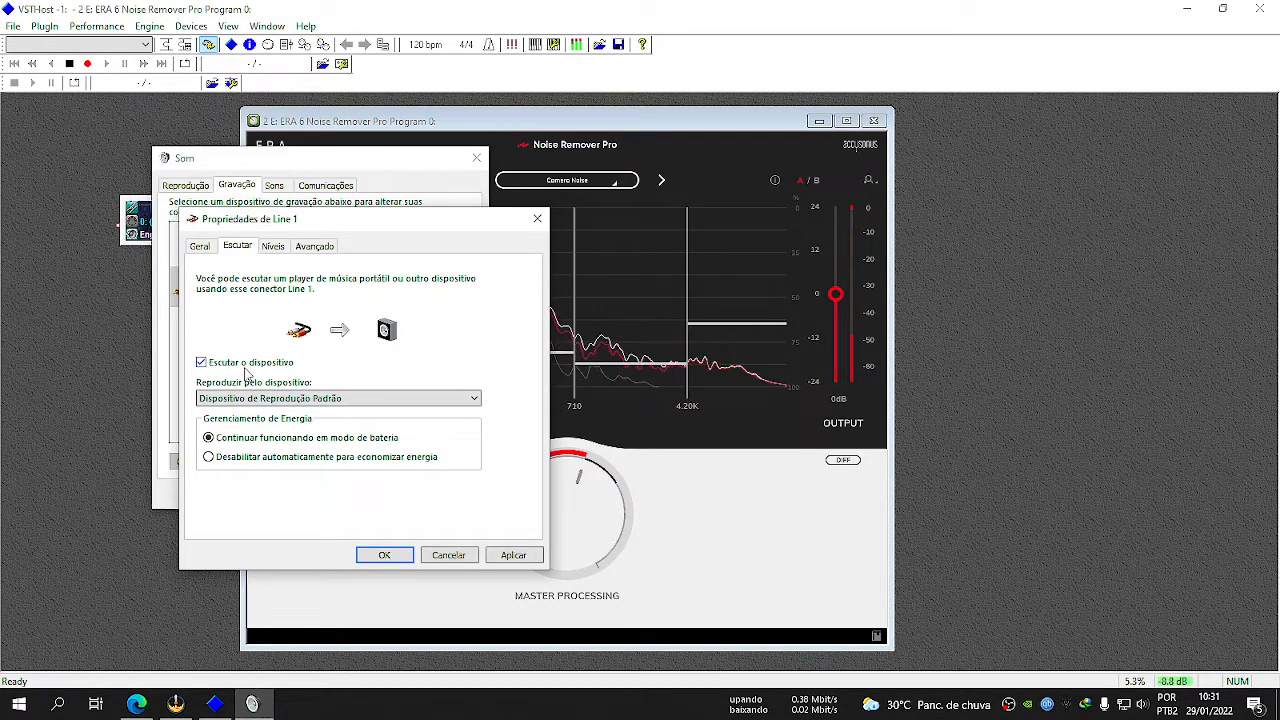
{"action": "left_click", "coordinate": [270, 399]}
{"action": "left_click", "coordinate": [222, 433]}
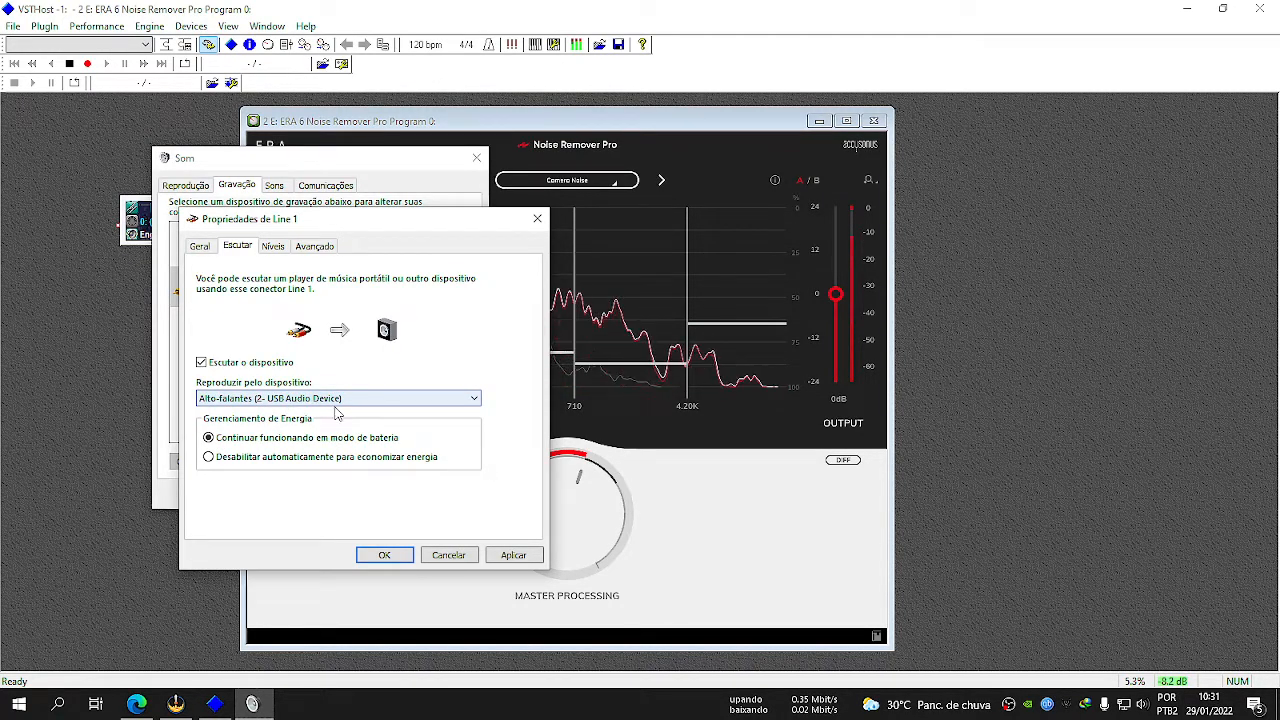
Apply the Line 1 listening settings, turn off listening to the device and accept the Windows Sound settings.
{"action": "left_click", "coordinate": [535, 557]}
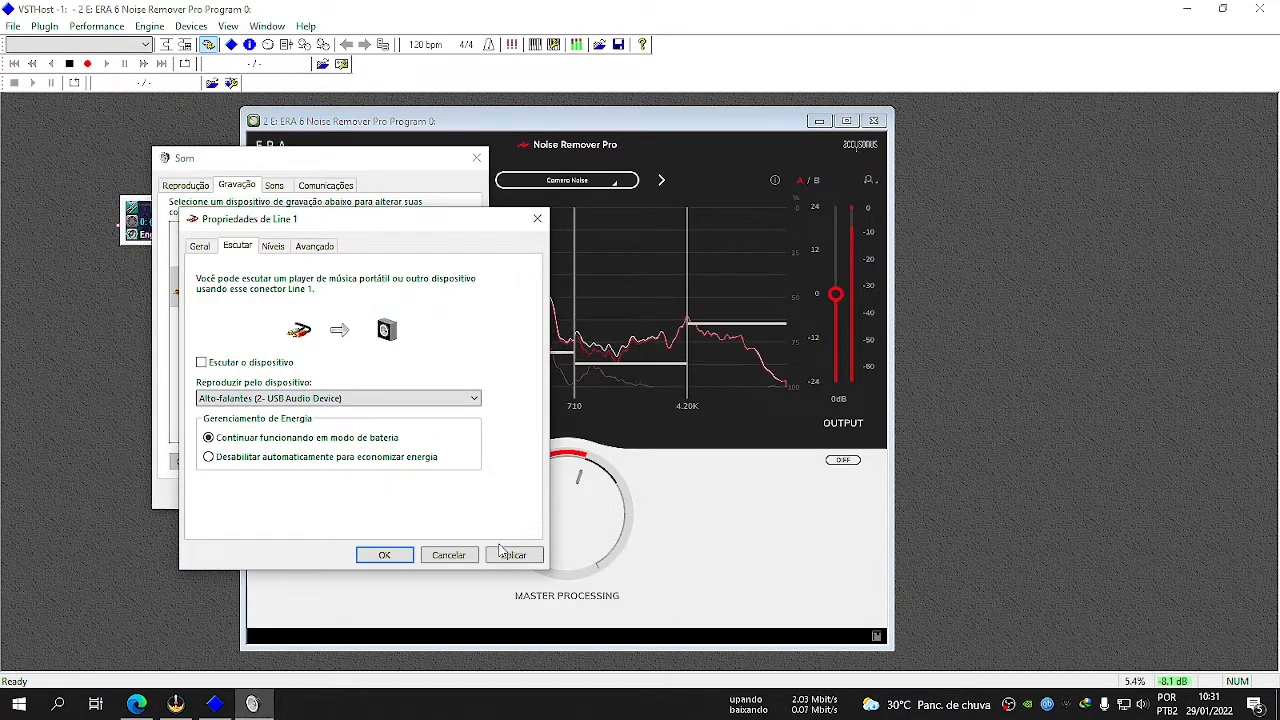
{"action": "left_click", "coordinate": [382, 556]}
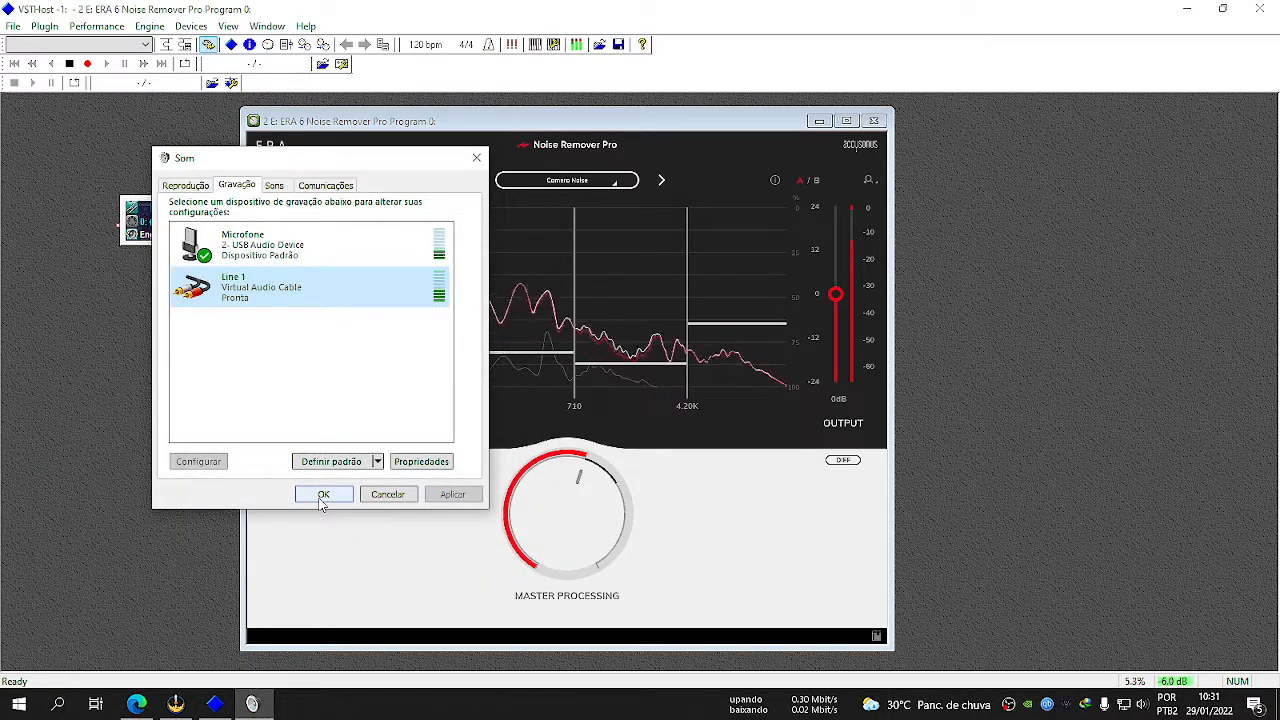
{"action": "left_click", "coordinate": [323, 494]}
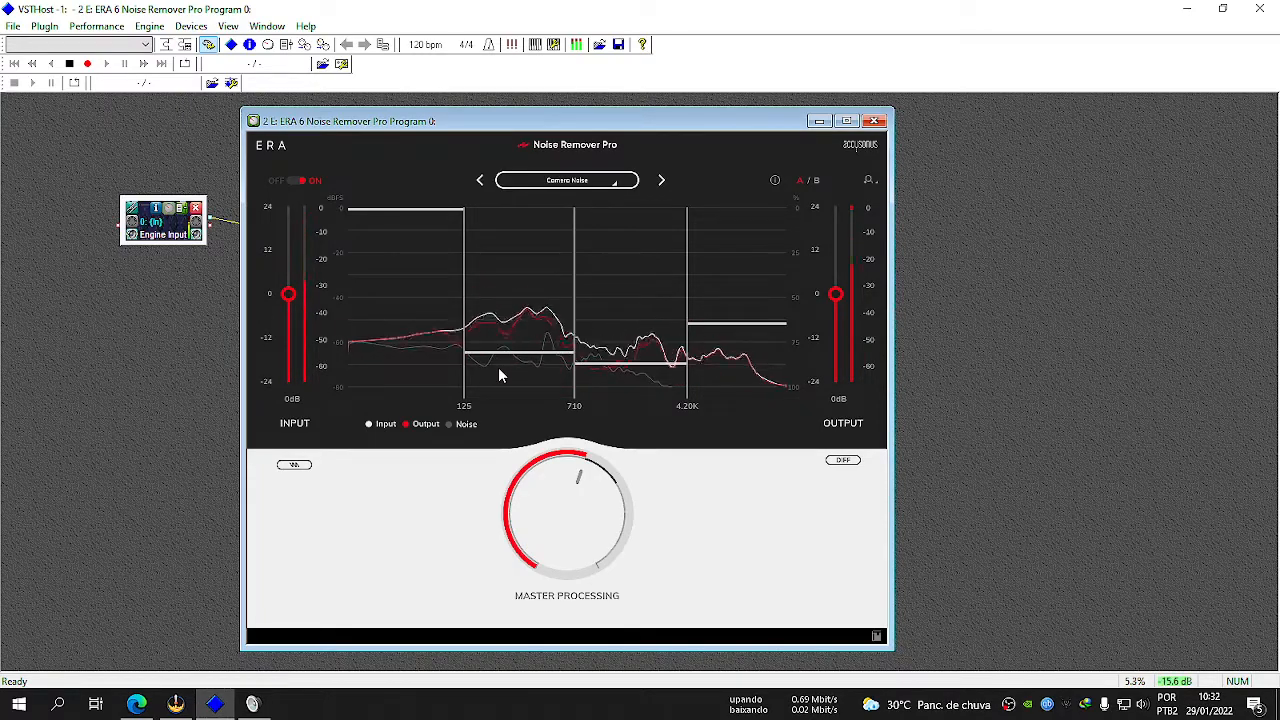
Try the Detailed Denoise, Enviromental Noise, Extreme Denoise and Fan Noise presets in Noise Remover Pro.
{"action": "left_click", "coordinate": [600, 181]}
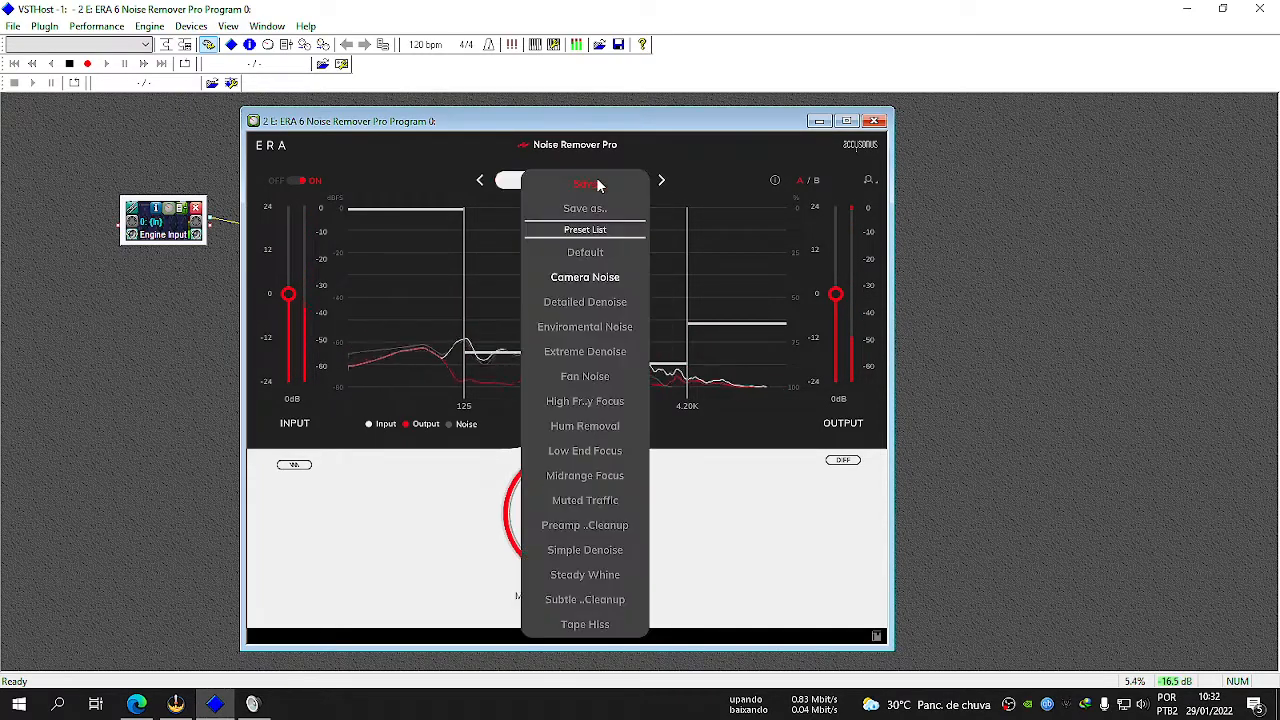
{"action": "left_click", "coordinate": [603, 312]}
{"action": "left_click", "coordinate": [560, 186]}
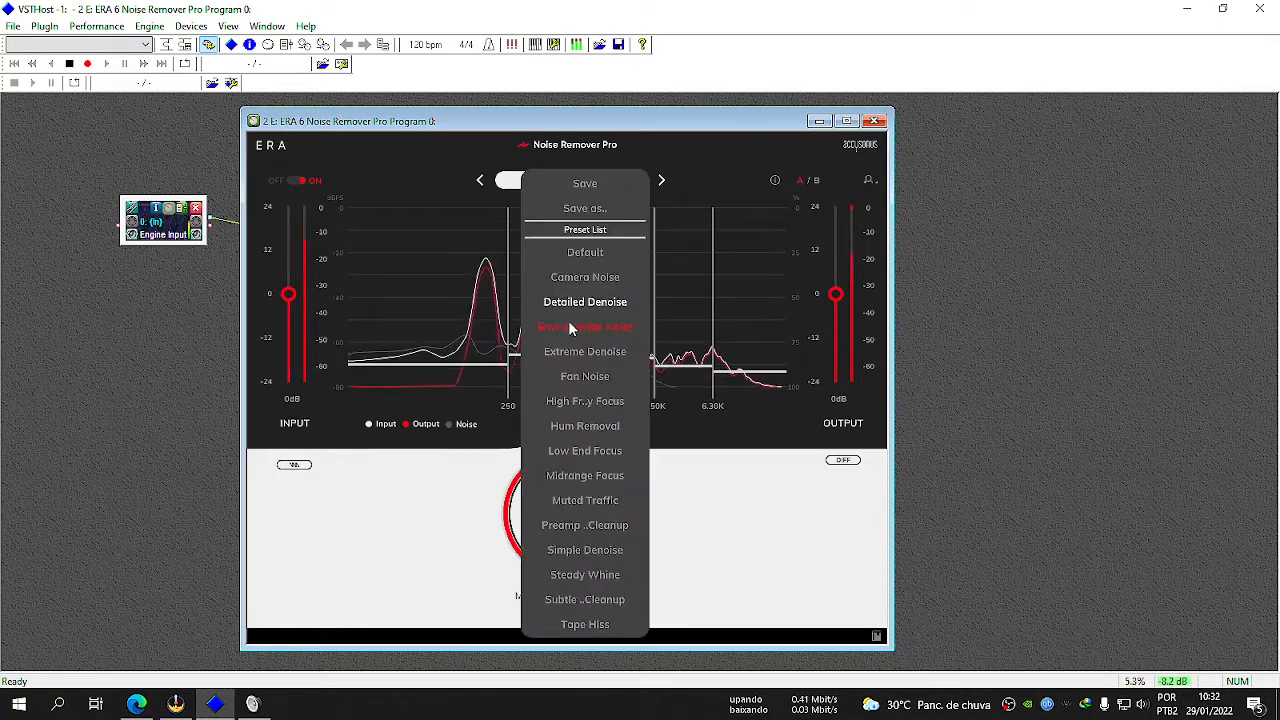
{"action": "left_click", "coordinate": [568, 322]}
{"action": "left_click", "coordinate": [559, 189]}
{"action": "left_click", "coordinate": [577, 355]}
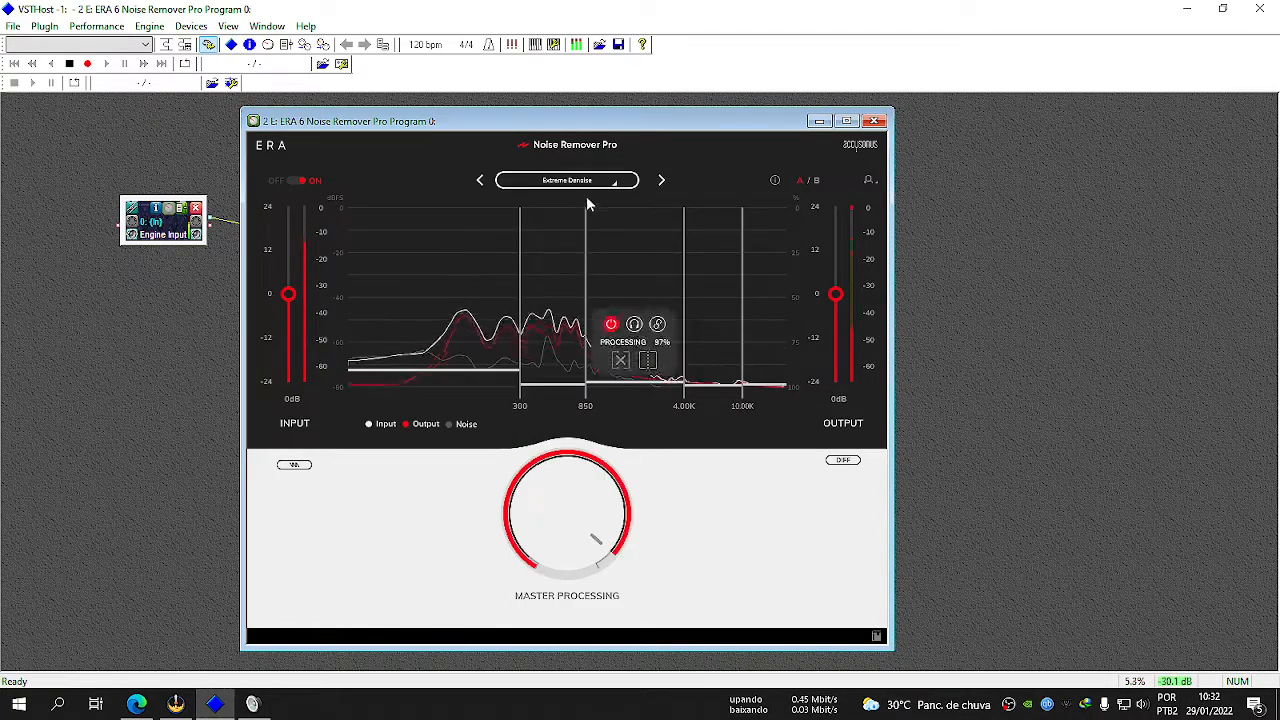
{"action": "left_click", "coordinate": [587, 188]}
{"action": "left_click", "coordinate": [584, 378]}
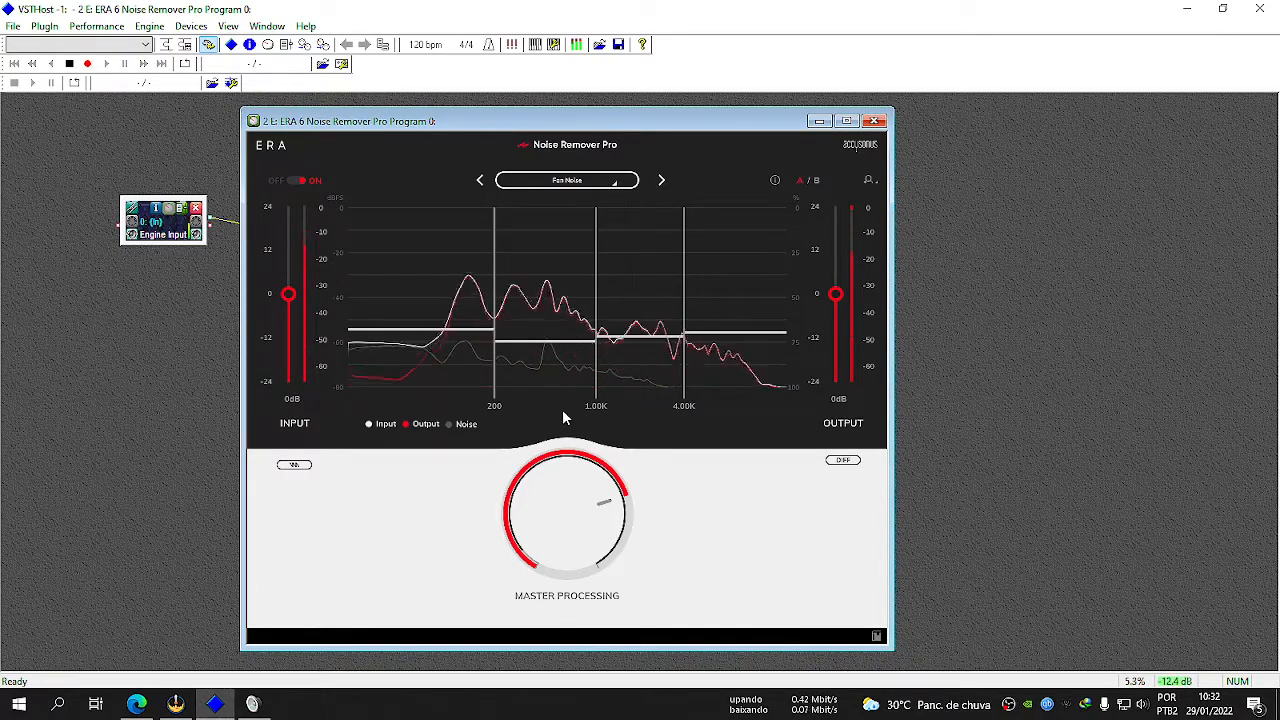
{"action": "left_click", "coordinate": [588, 182]}
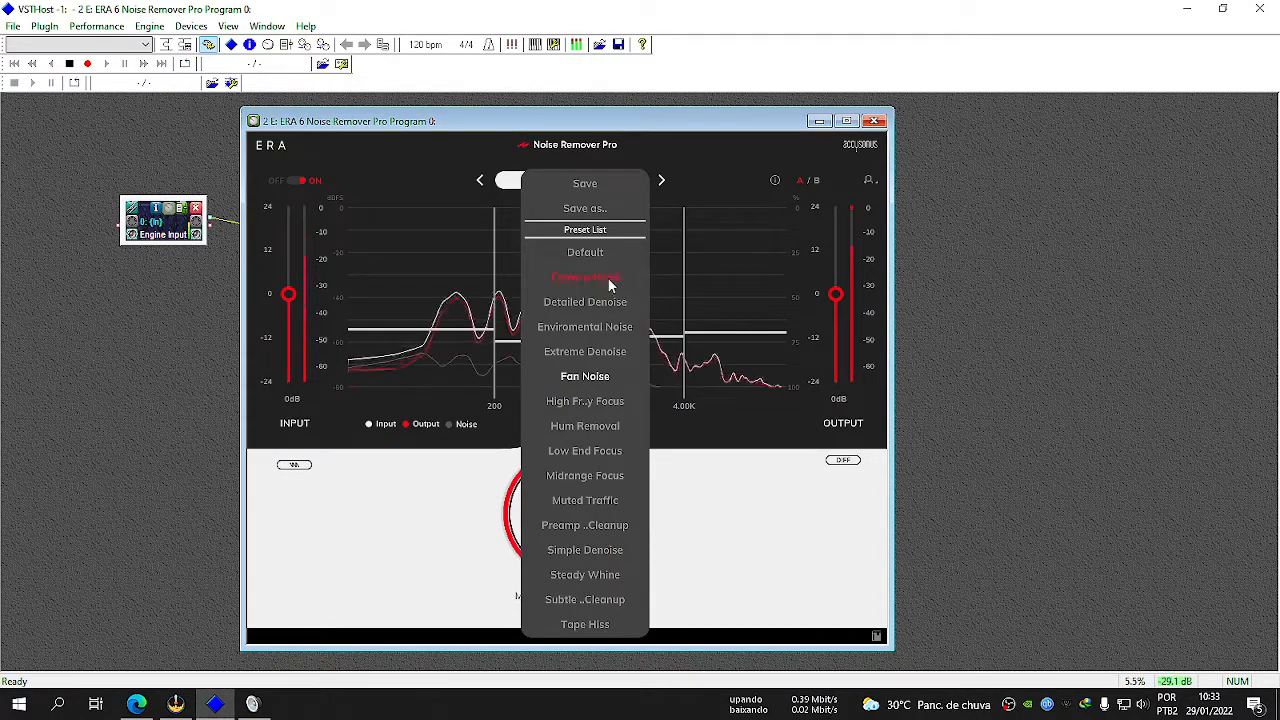
{"action": "left_click", "coordinate": [700, 488]}
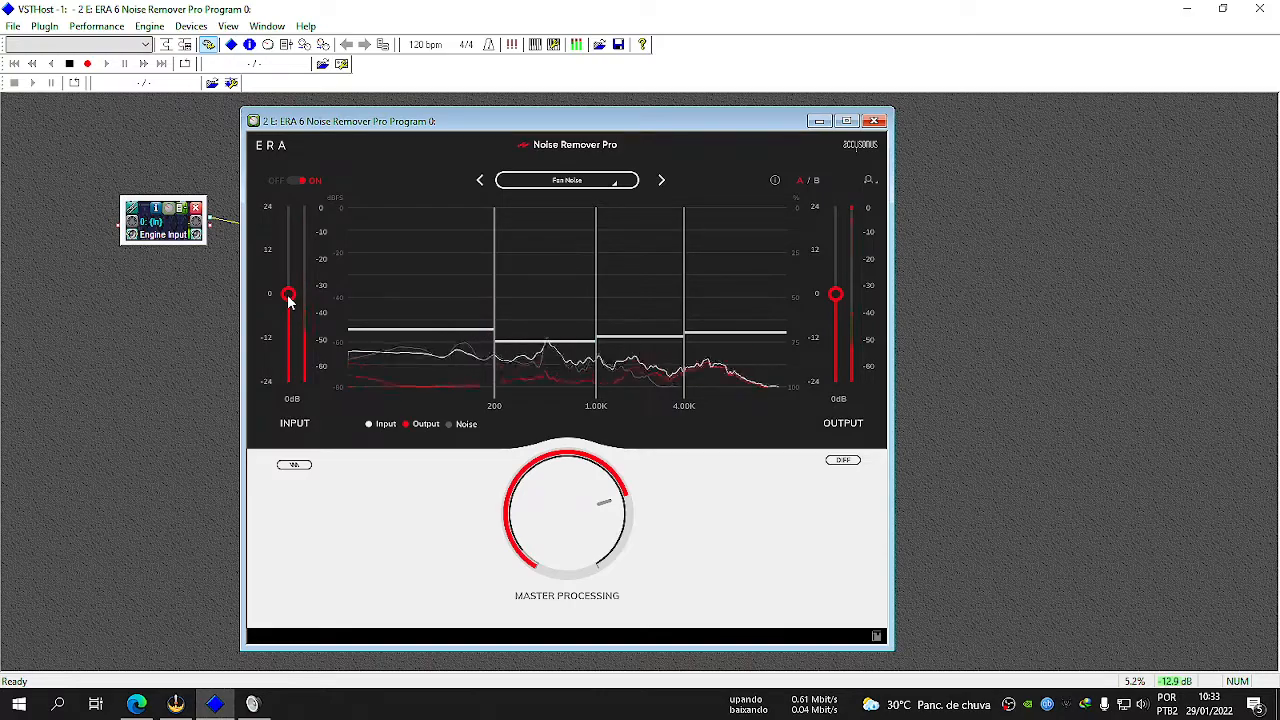
Try raising the Noise Remover Pro input gain to 6 dB, and return it to 0 dB.
{"action": "left_click_drag", "start_coordinate": [286, 310], "coordinate": [292, 204]}
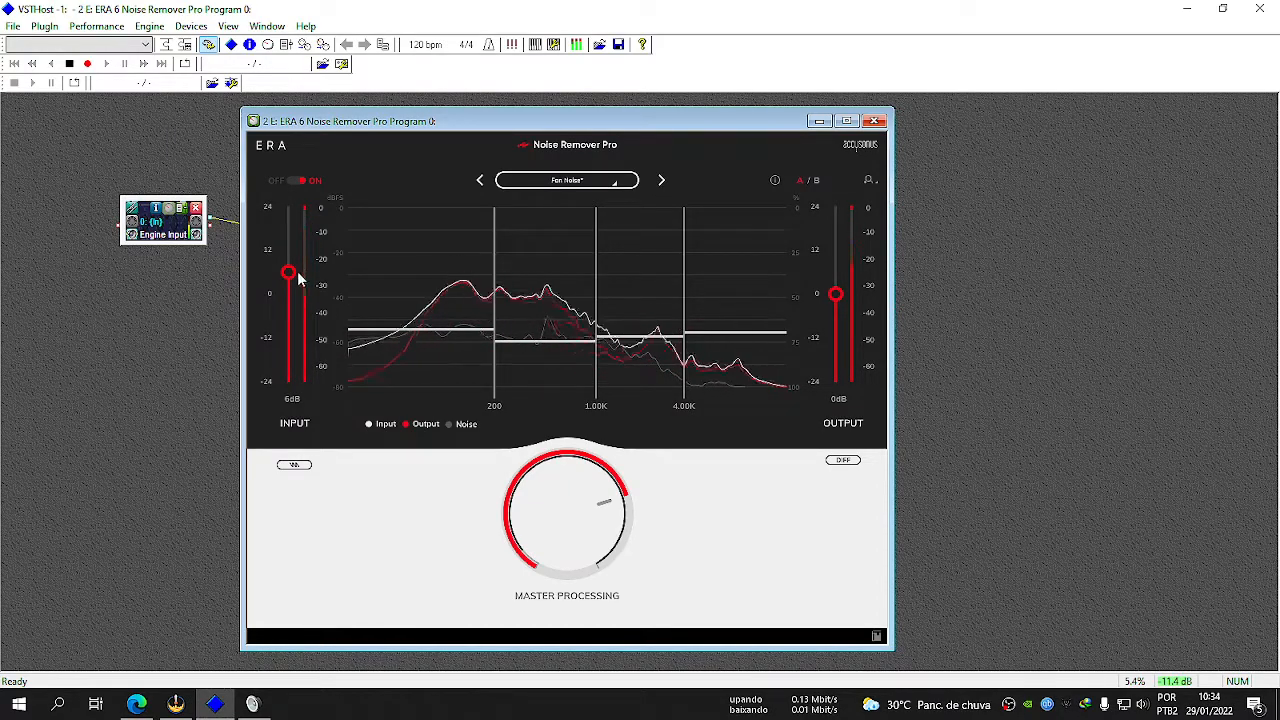
{"action": "mouse_move", "coordinate": [289, 294]}
{"action": "left_mouse_down"}
{"action": "mouse_move", "coordinate": [289, 259]}
{"action": "mouse_move", "coordinate": [291, 298]}
{"action": "left_mouse_up"}
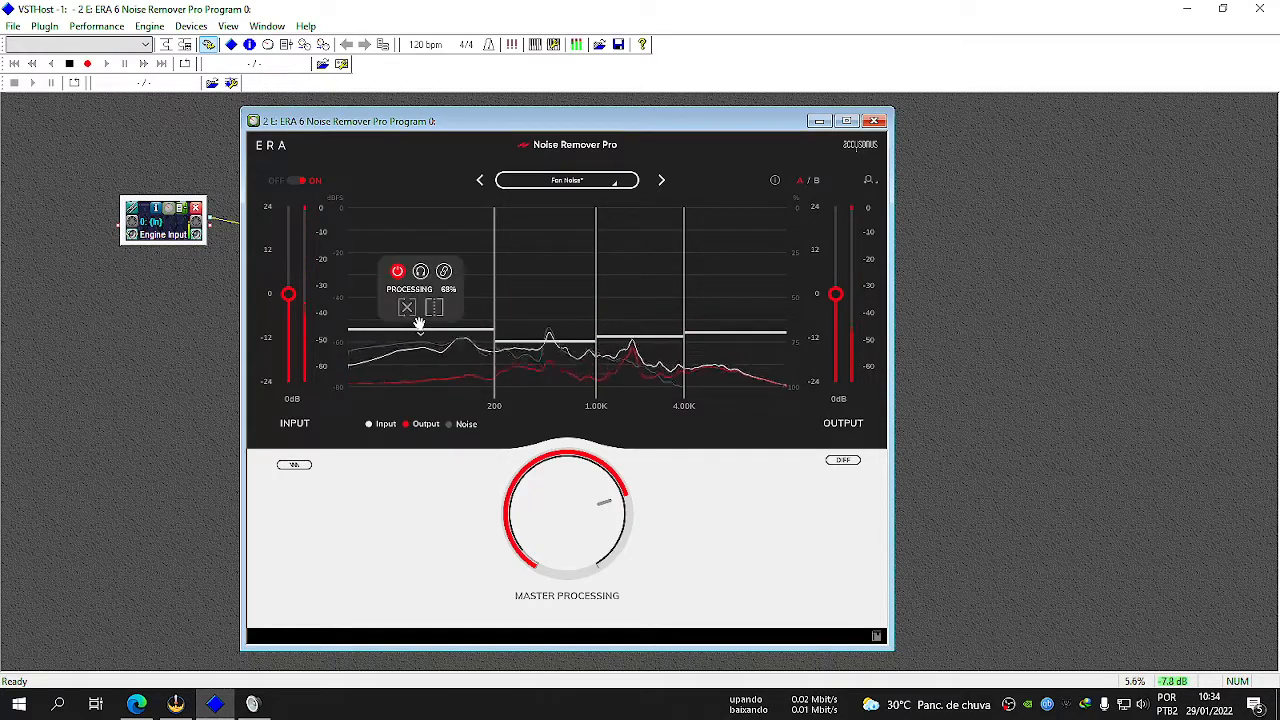
Try moving the 200 Hz band boundary to 100 Hz and the 4.00K boundary to 10.00K, and change the middle bands' processing levels.
{"action": "mouse_move", "coordinate": [538, 342]}
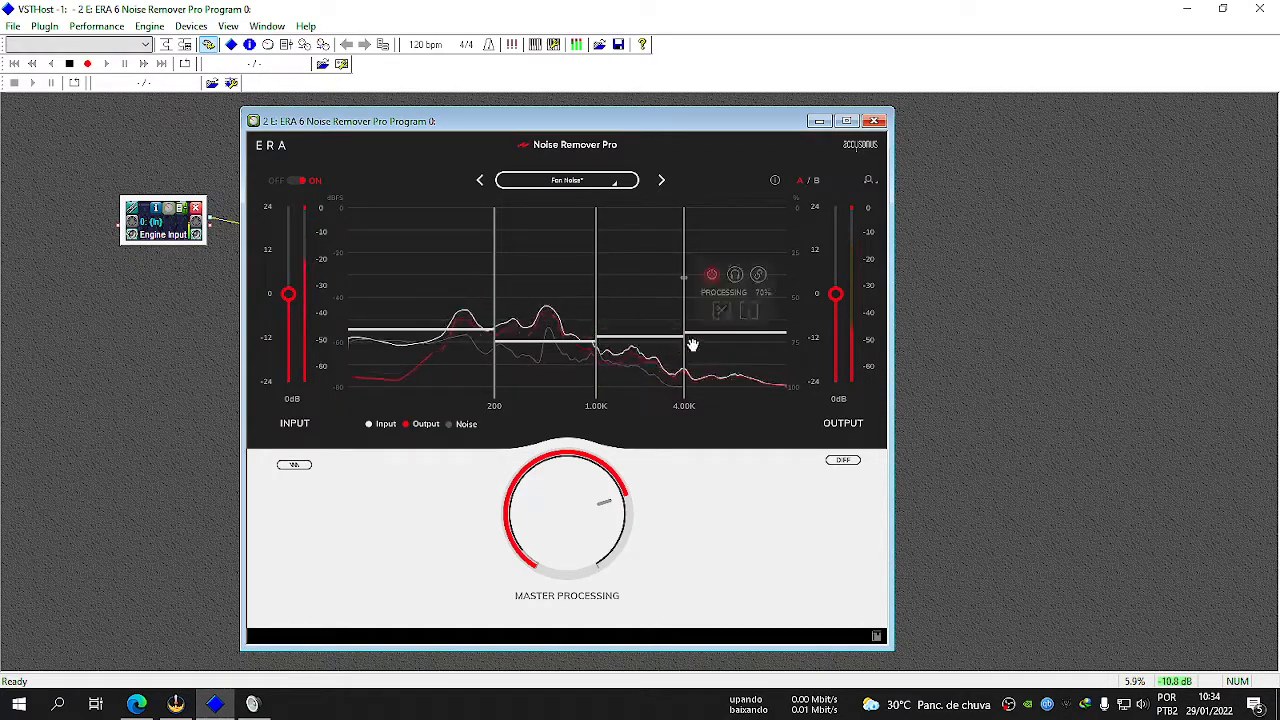
{"action": "mouse_move", "coordinate": [380, 334]}
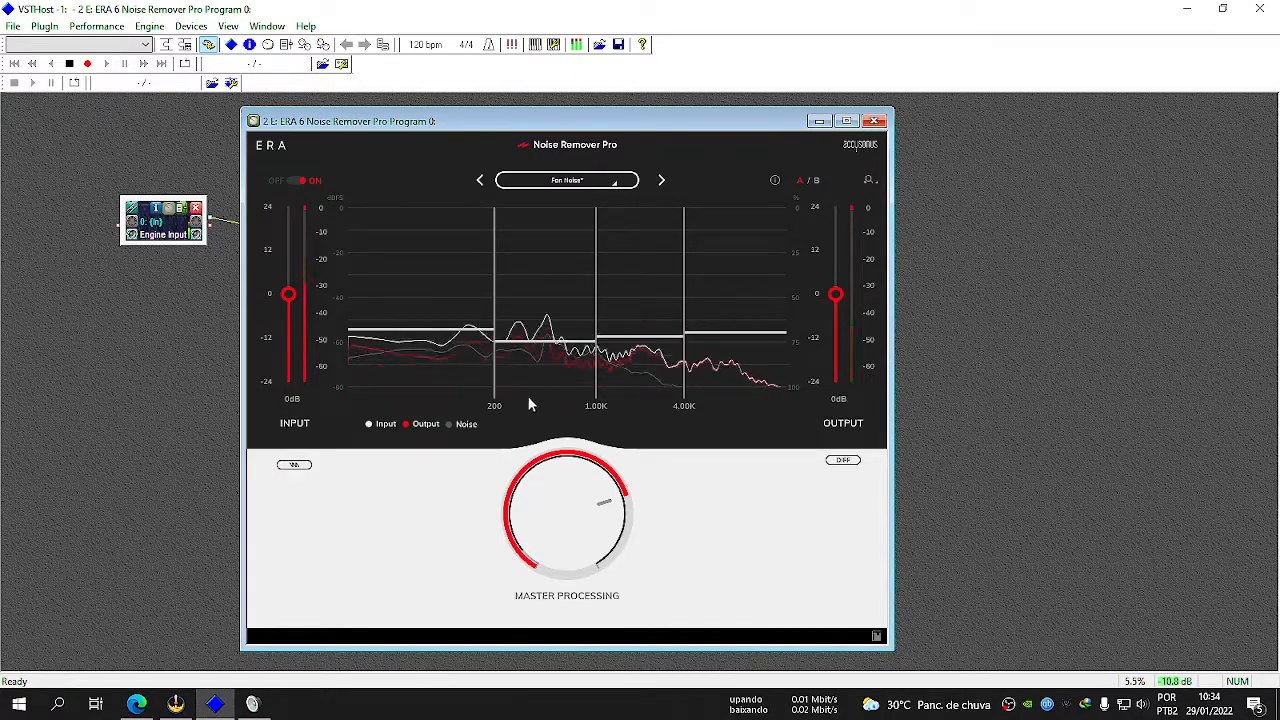
{"action": "mouse_move", "coordinate": [495, 330]}
{"action": "left_click_drag", "start_coordinate": [495, 325], "coordinate": [423, 320]}
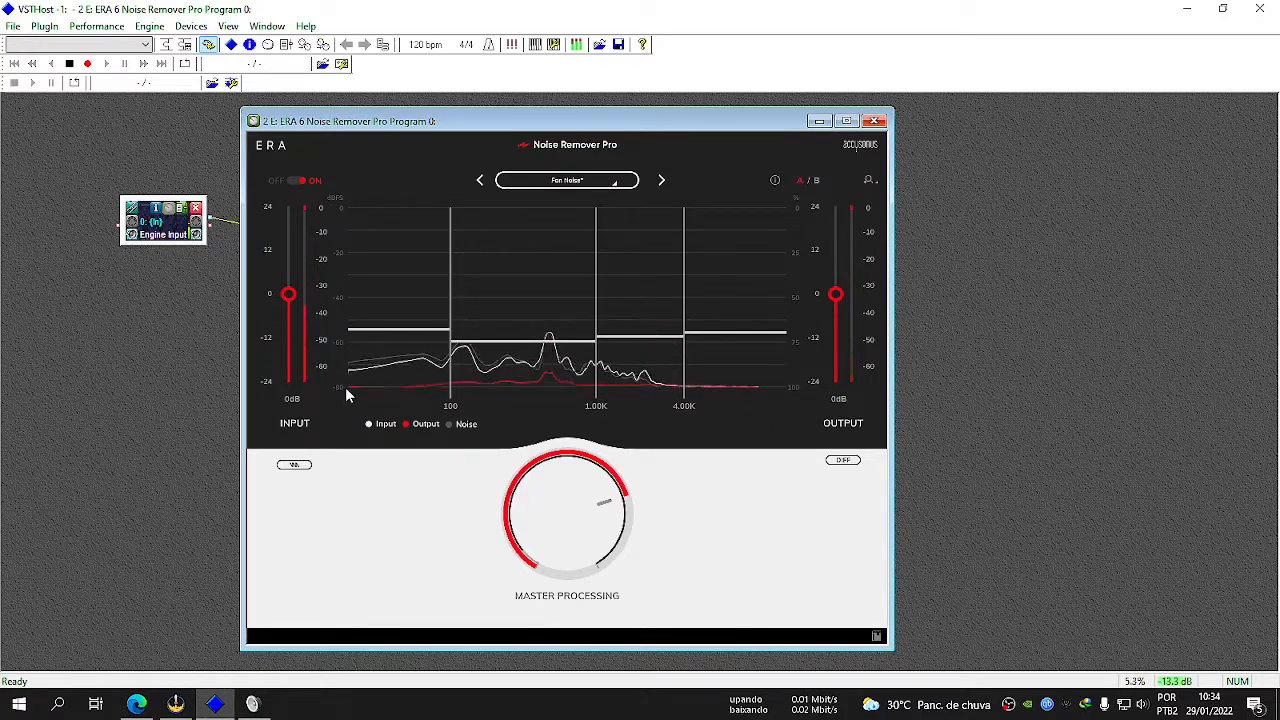
{"action": "mouse_move", "coordinate": [682, 345]}
{"action": "left_click_drag", "start_coordinate": [680, 337], "coordinate": [740, 337]}
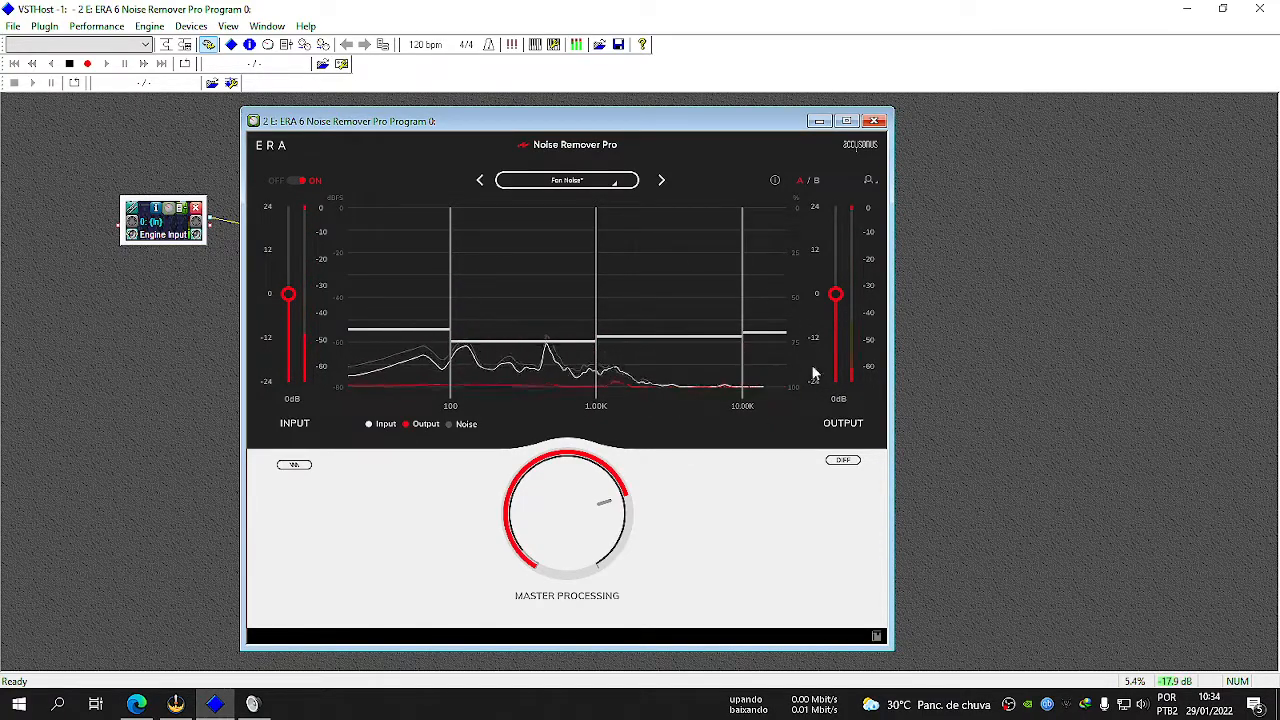
{"action": "mouse_move", "coordinate": [762, 332]}
{"action": "left_click_drag", "start_coordinate": [705, 336], "coordinate": [712, 278]}
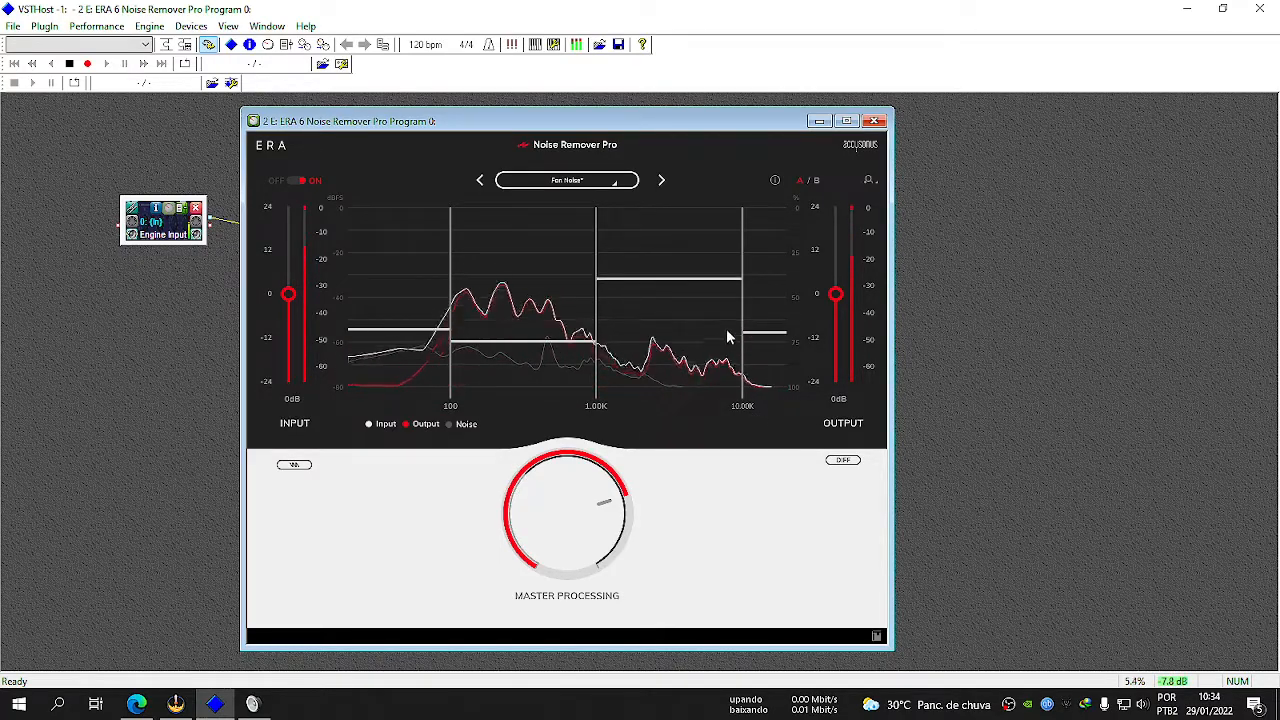
Restore the Default preset in Noise Remover Pro.
{"action": "left_click", "coordinate": [567, 180]}
{"action": "left_click", "coordinate": [594, 251]}
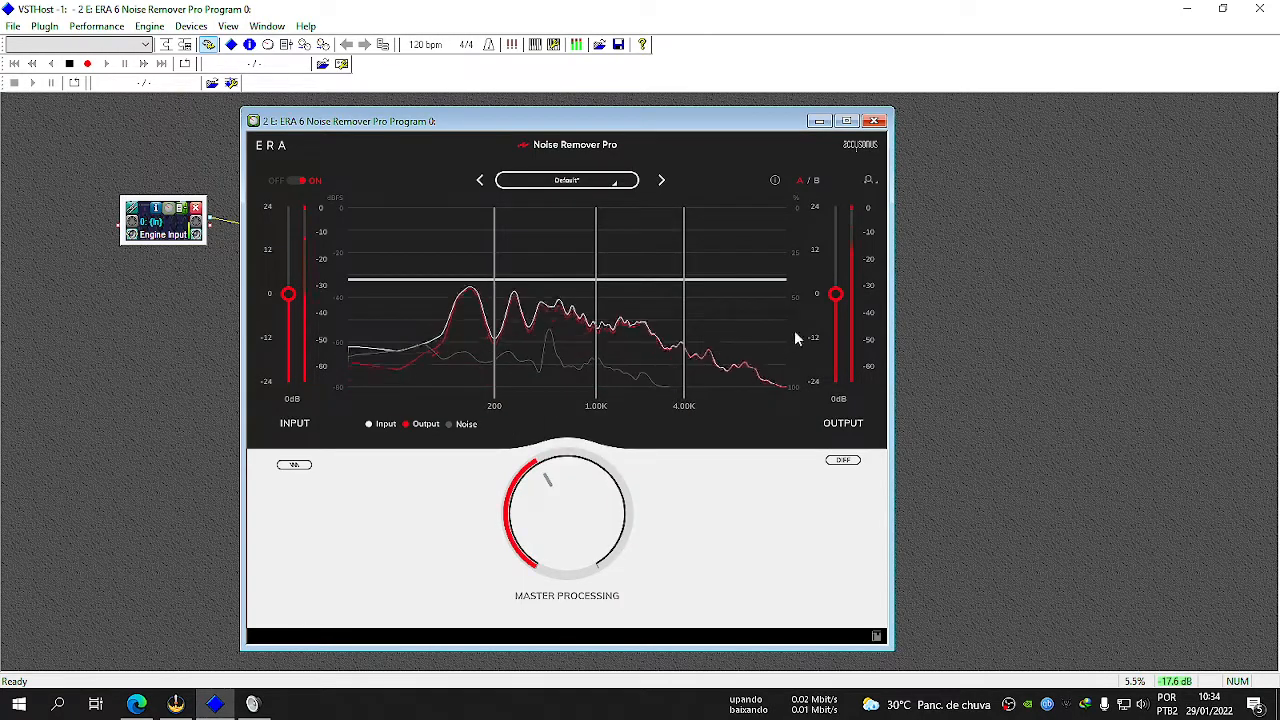
{"action": "mouse_move", "coordinate": [680, 335]}
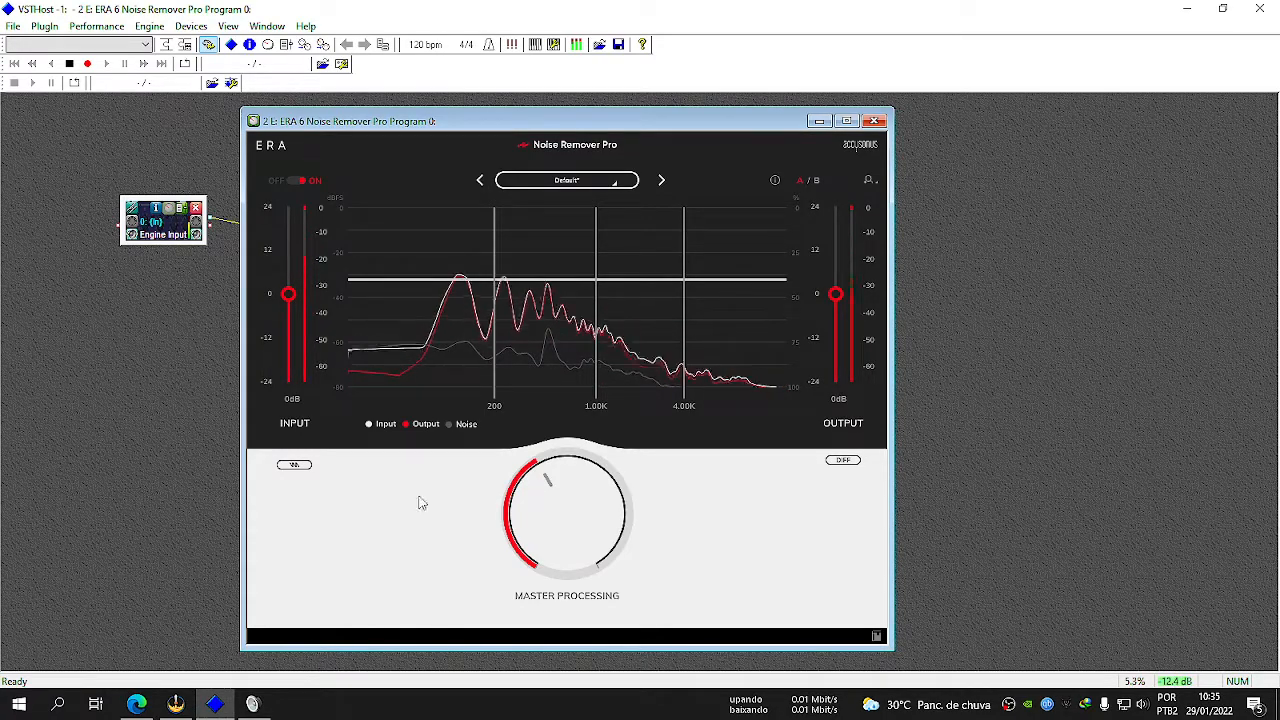
Compare the Microfone and Line 1 input levels among the Windows recording devices, and return to Noise Remover Pro.
{"action": "left_click", "coordinate": [253, 704]}
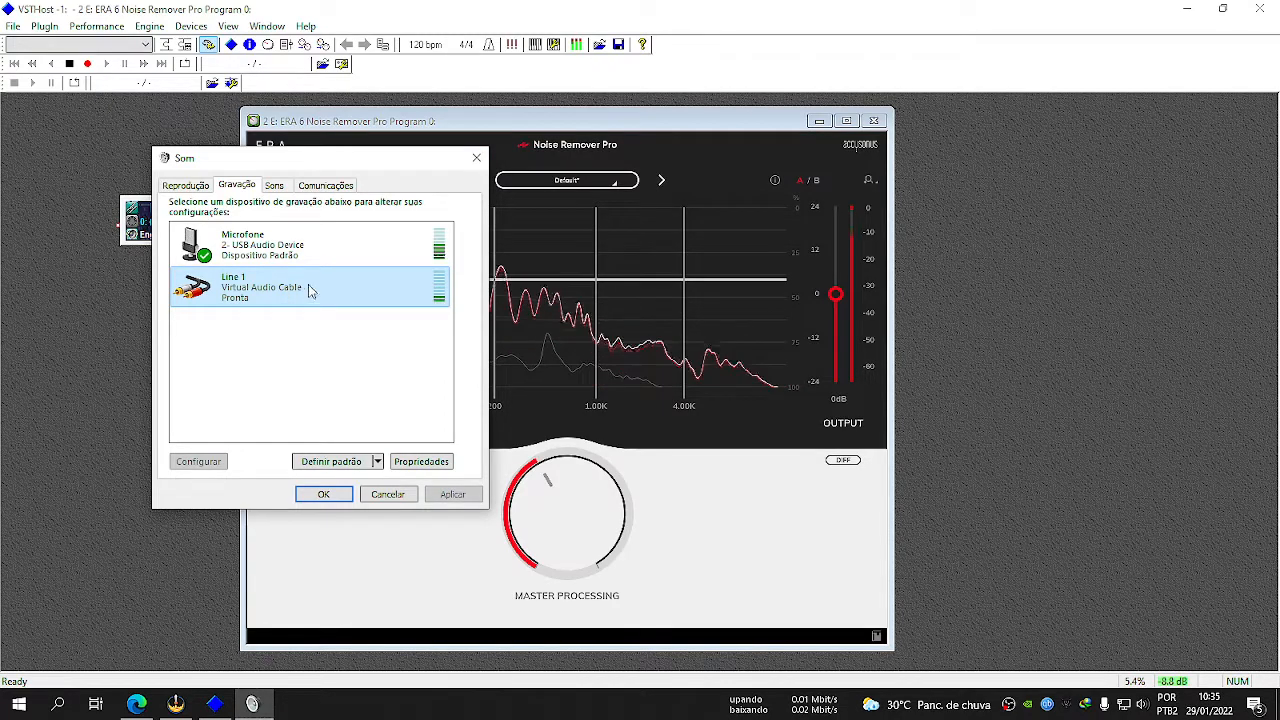
{"action": "left_click", "coordinate": [578, 258]}
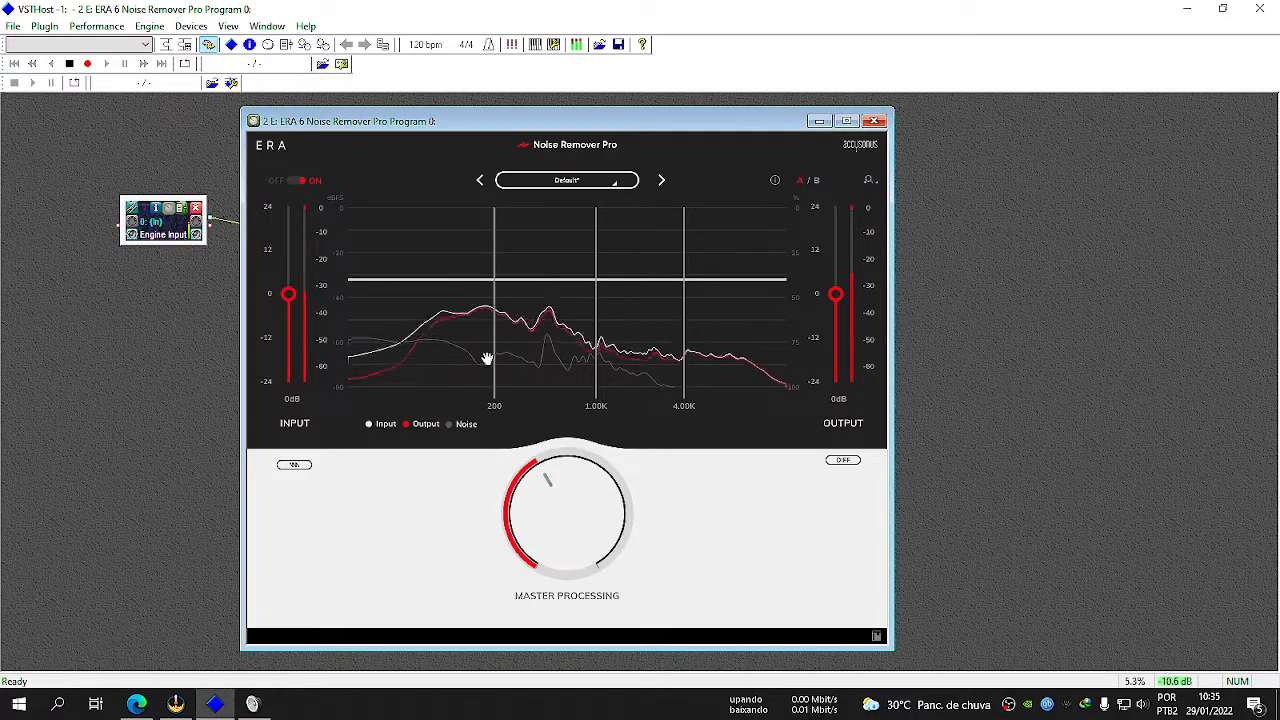
Try moving the 200 Hz band boundary to 115 Hz, and remove that boundary to merge the two lowest bands.
{"action": "mouse_move", "coordinate": [489, 266]}
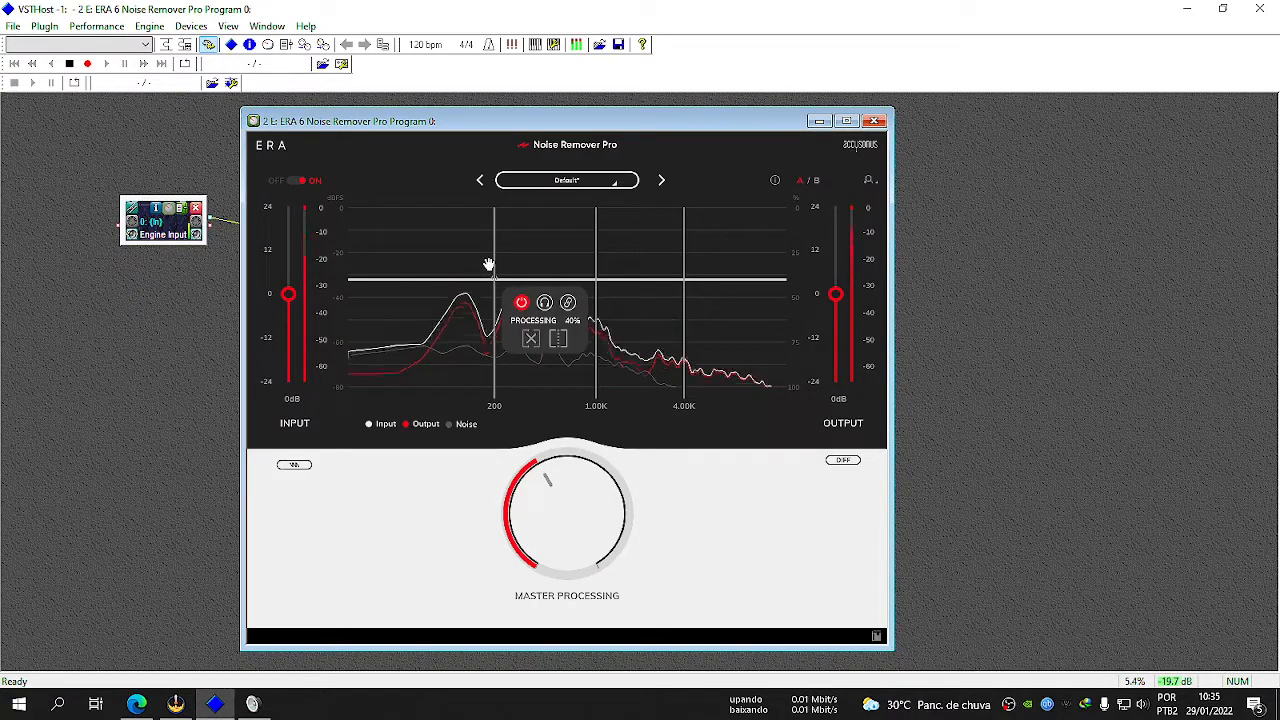
{"action": "left_click_drag", "start_coordinate": [494, 229], "coordinate": [458, 265]}
{"action": "mouse_move", "coordinate": [491, 270]}
{"action": "mouse_move", "coordinate": [390, 330]}
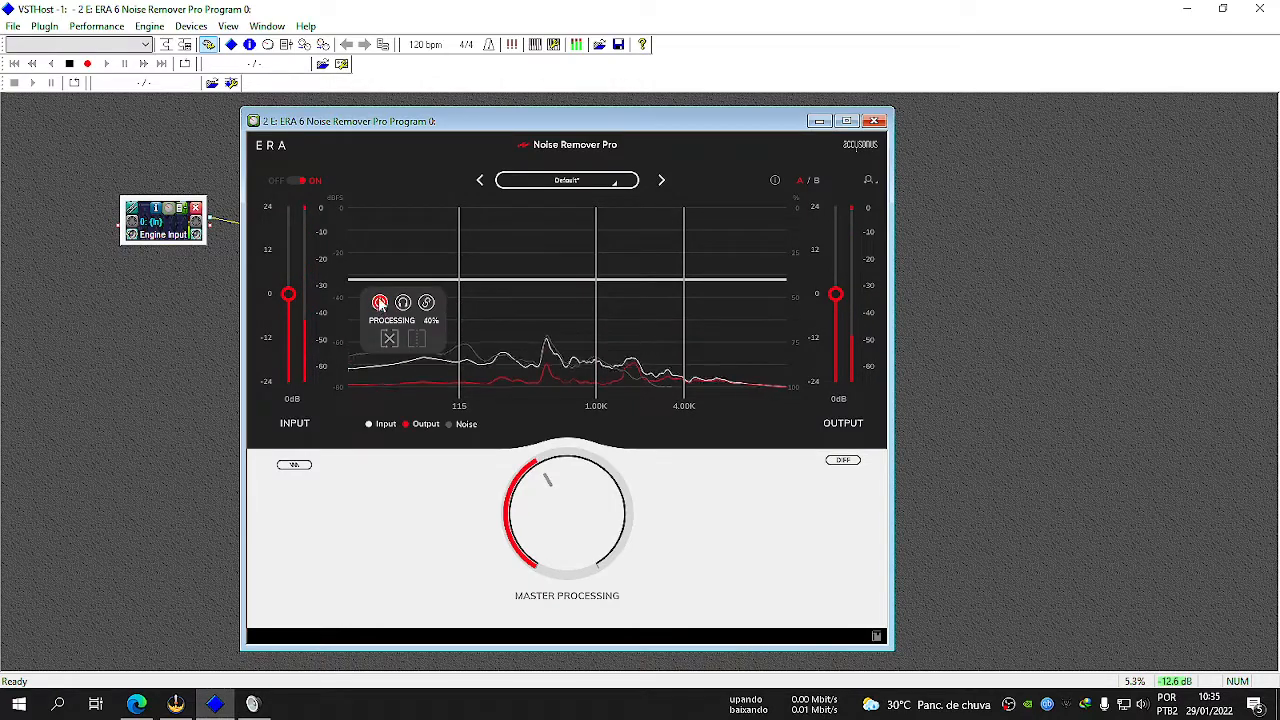
{"action": "left_click", "coordinate": [388, 340]}
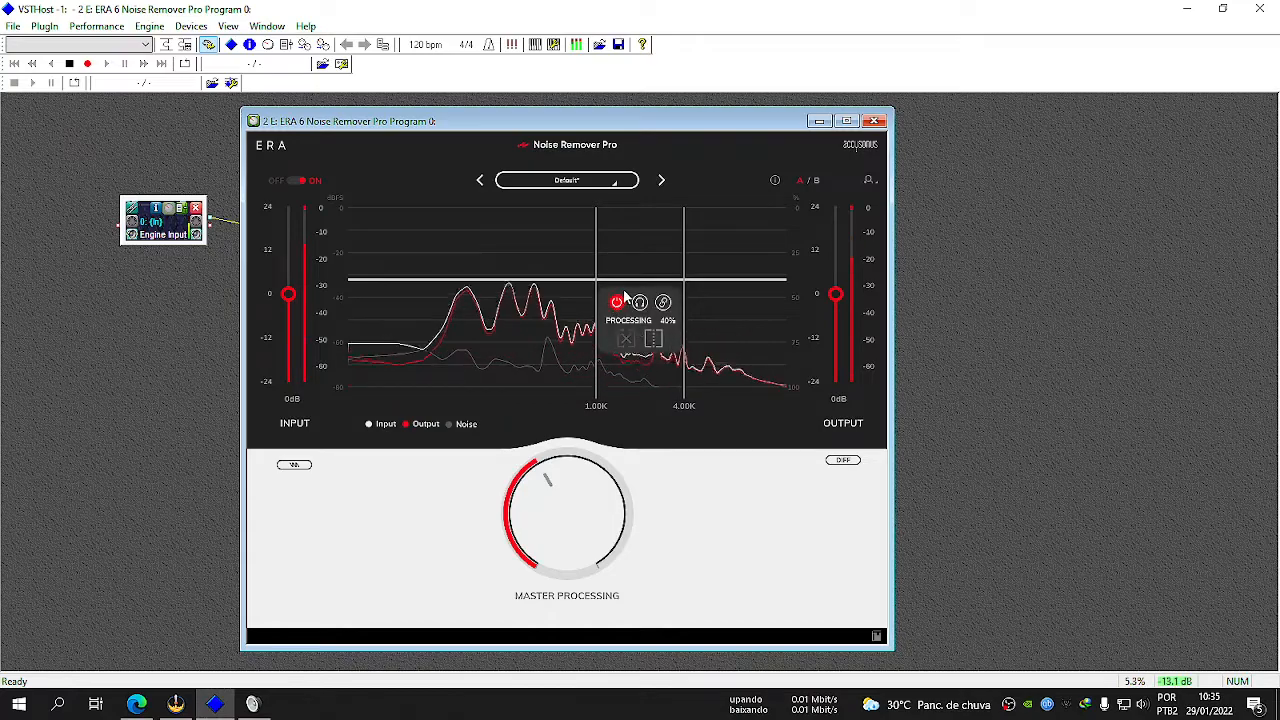
Try moving the 1.00K boundary to 100 Hz and increasing the middle band's processing, and restore the Default preset.
{"action": "mouse_move", "coordinate": [597, 258]}
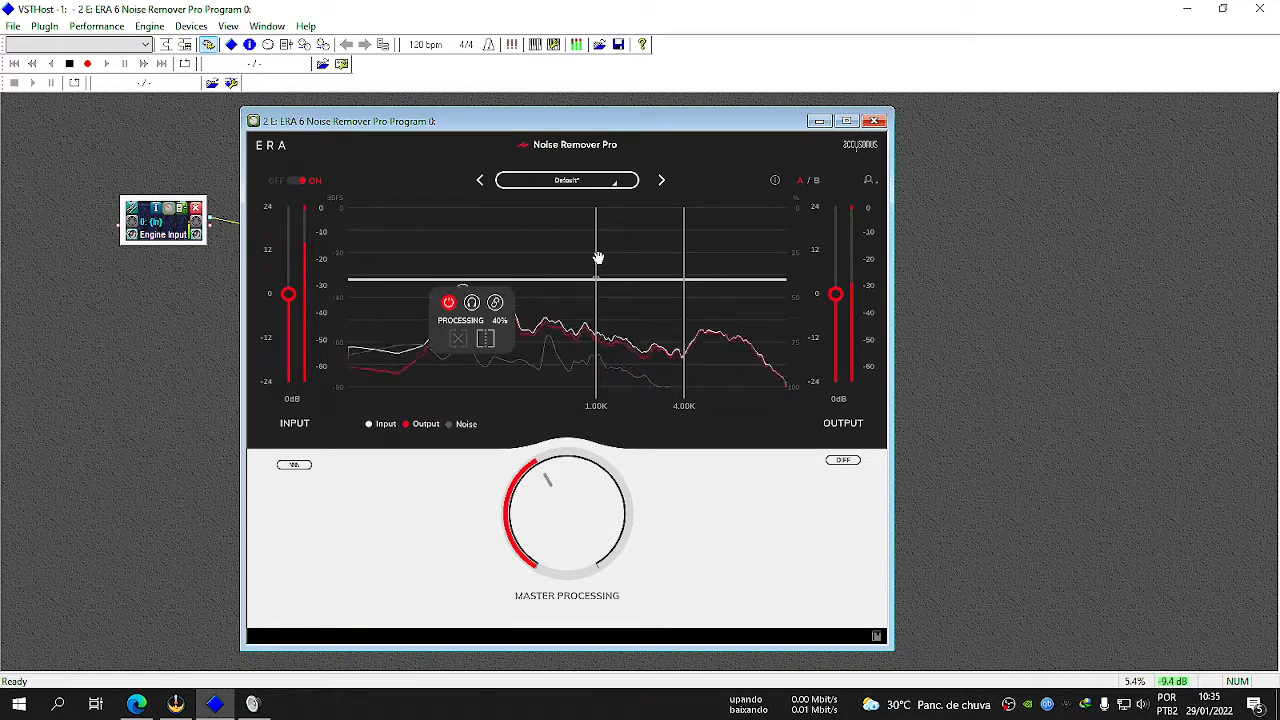
{"action": "mouse_move", "coordinate": [598, 296]}
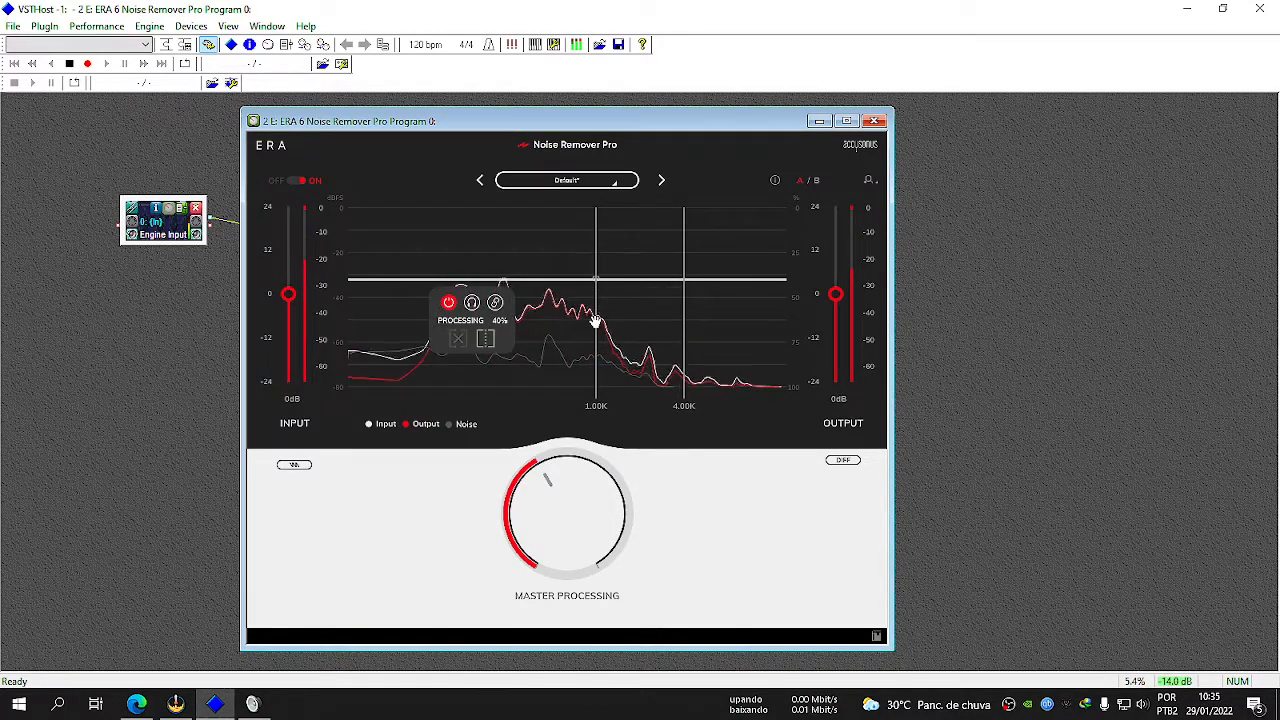
{"action": "mouse_move", "coordinate": [603, 329]}
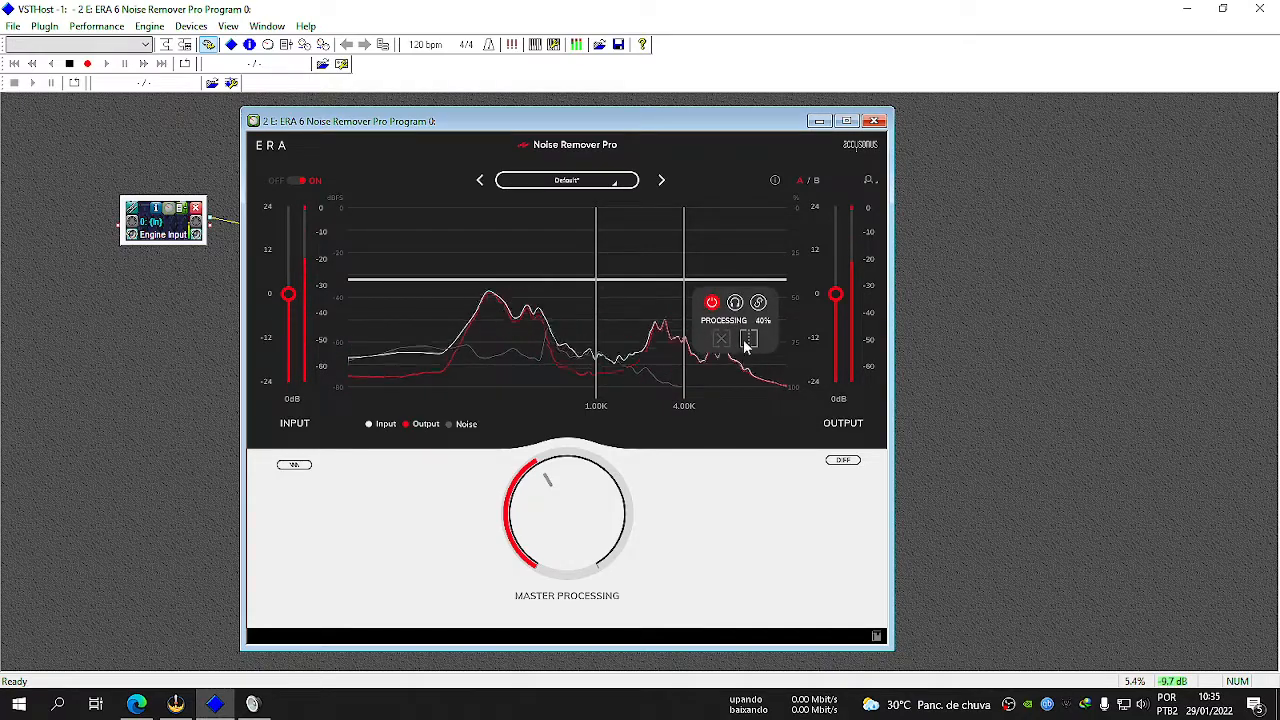
{"action": "left_click_drag", "start_coordinate": [599, 260], "coordinate": [440, 266]}
{"action": "mouse_move", "coordinate": [559, 282]}
{"action": "left_click_drag", "start_coordinate": [561, 281], "coordinate": [430, 292]}
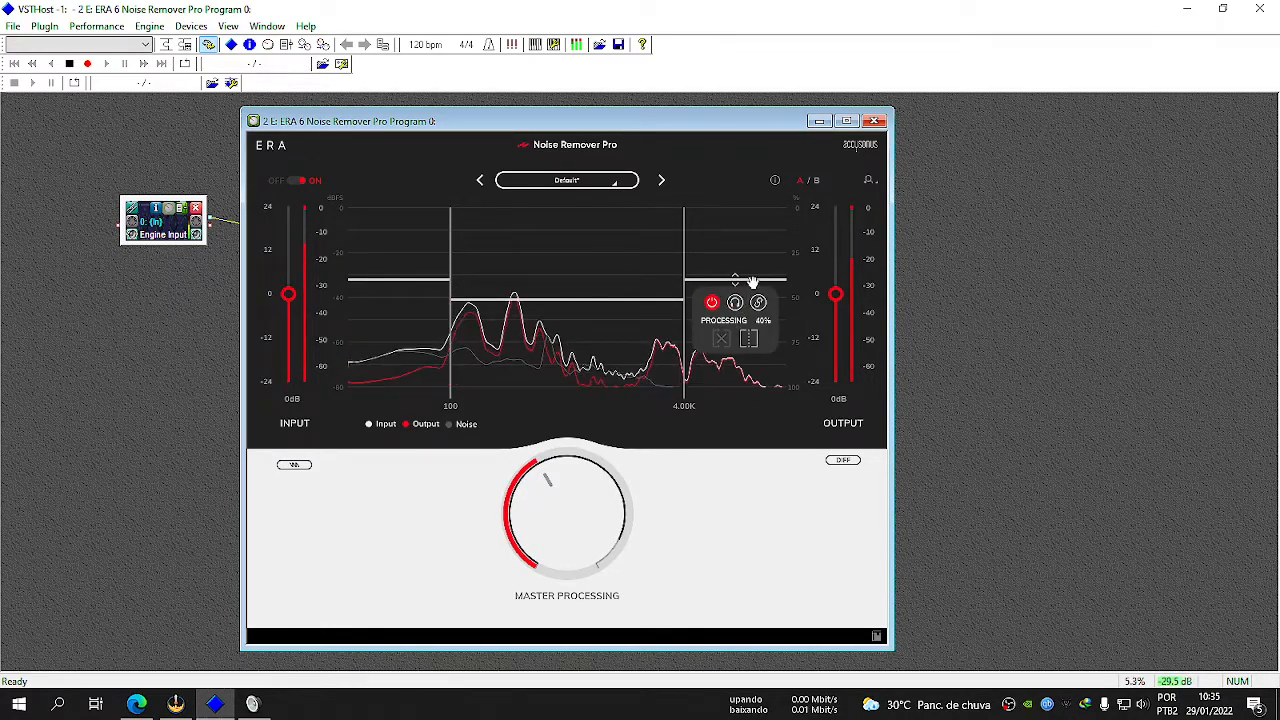
{"action": "left_click", "coordinate": [562, 190]}
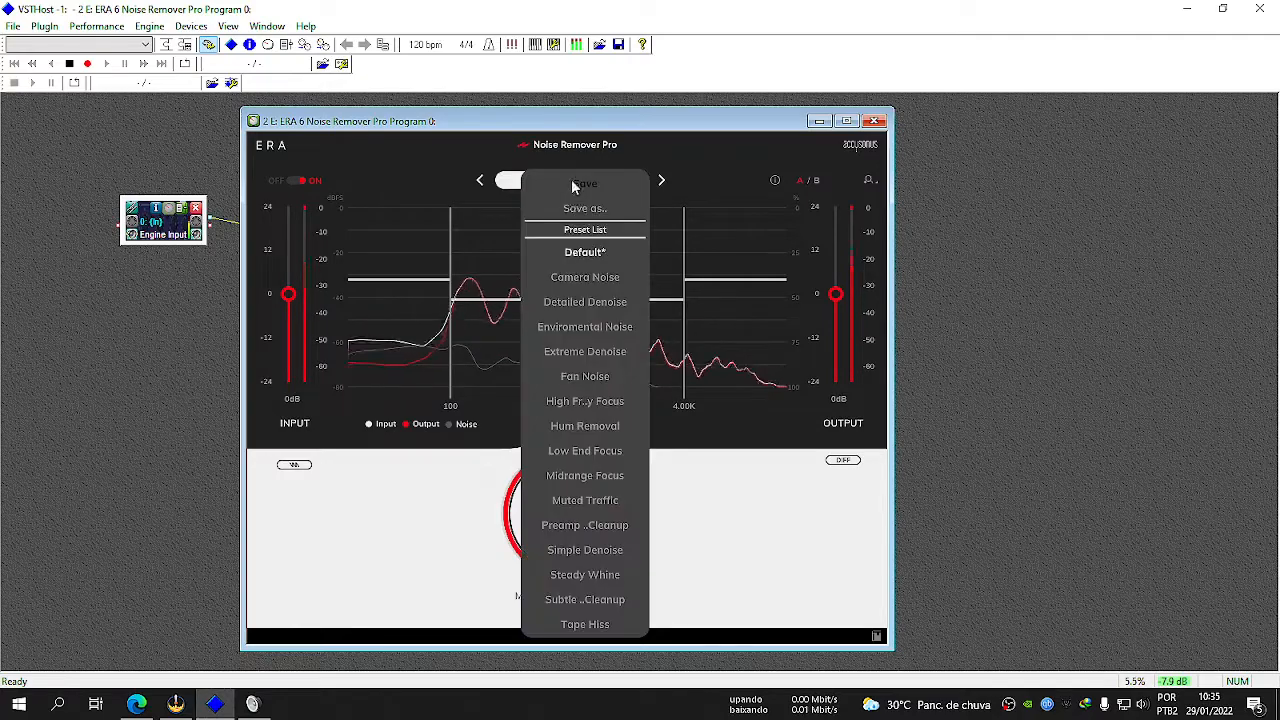
{"action": "left_click", "coordinate": [567, 254]}
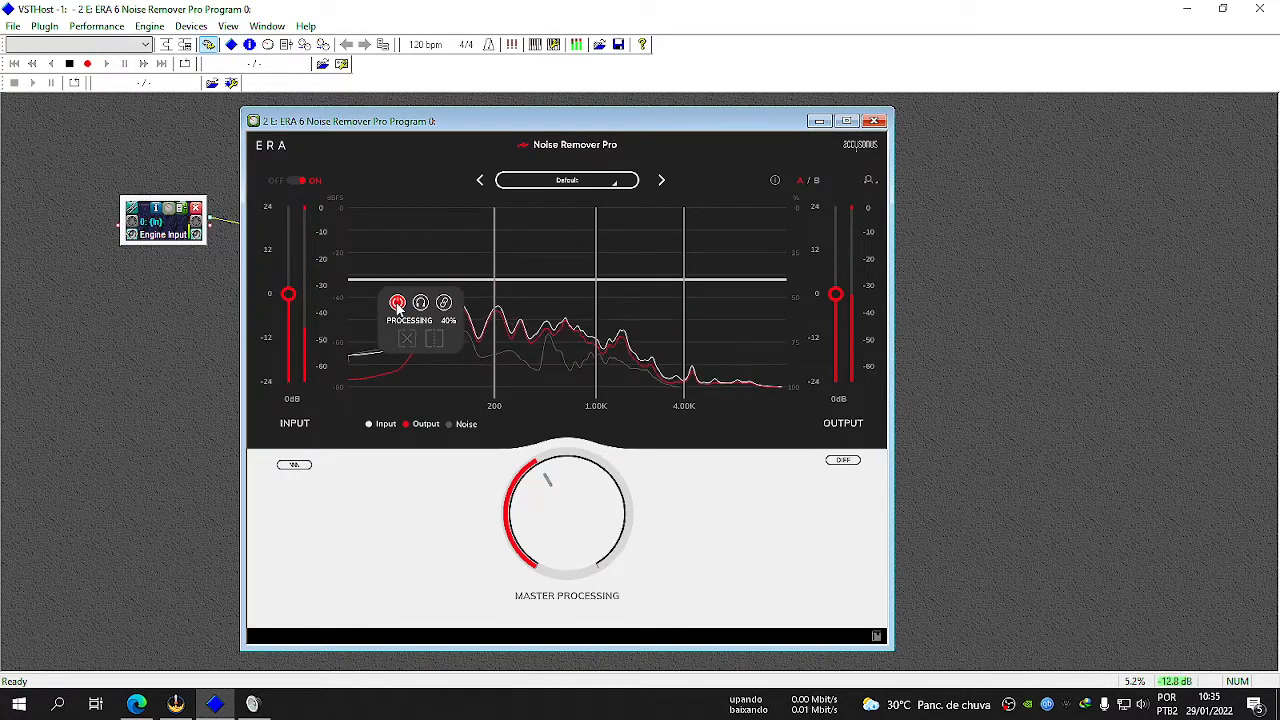
Try switching the processing of the band below 200 Hz off and on.
{"action": "left_click", "coordinate": [397, 304]}
{"action": "left_click", "coordinate": [397, 304]}
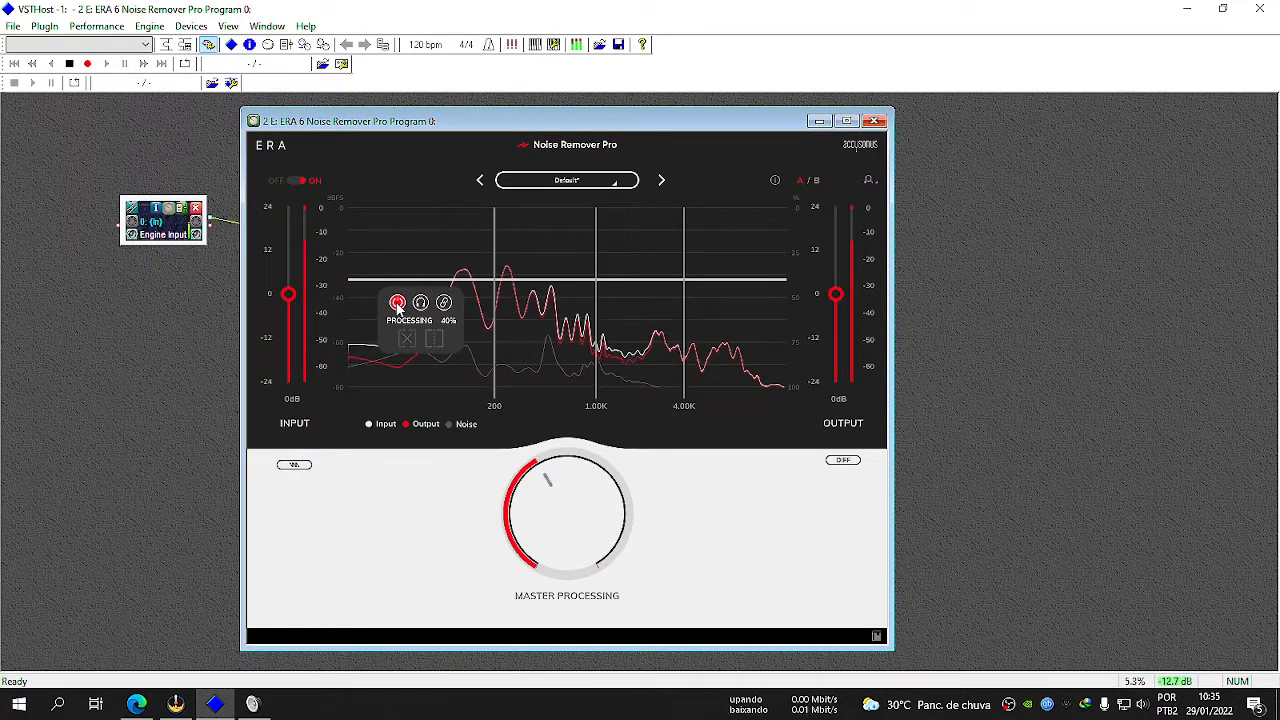
{"action": "left_click", "coordinate": [397, 306]}
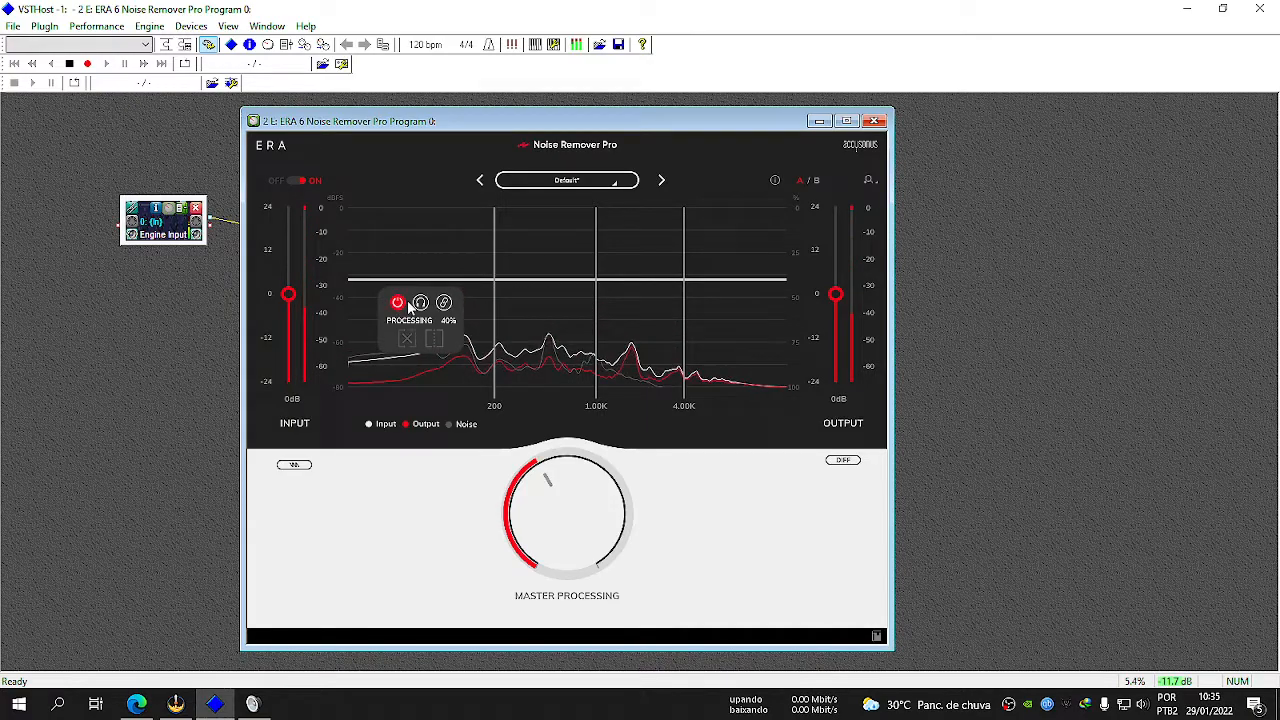
{"action": "left_click", "coordinate": [399, 305]}
{"action": "left_click", "coordinate": [398, 305]}
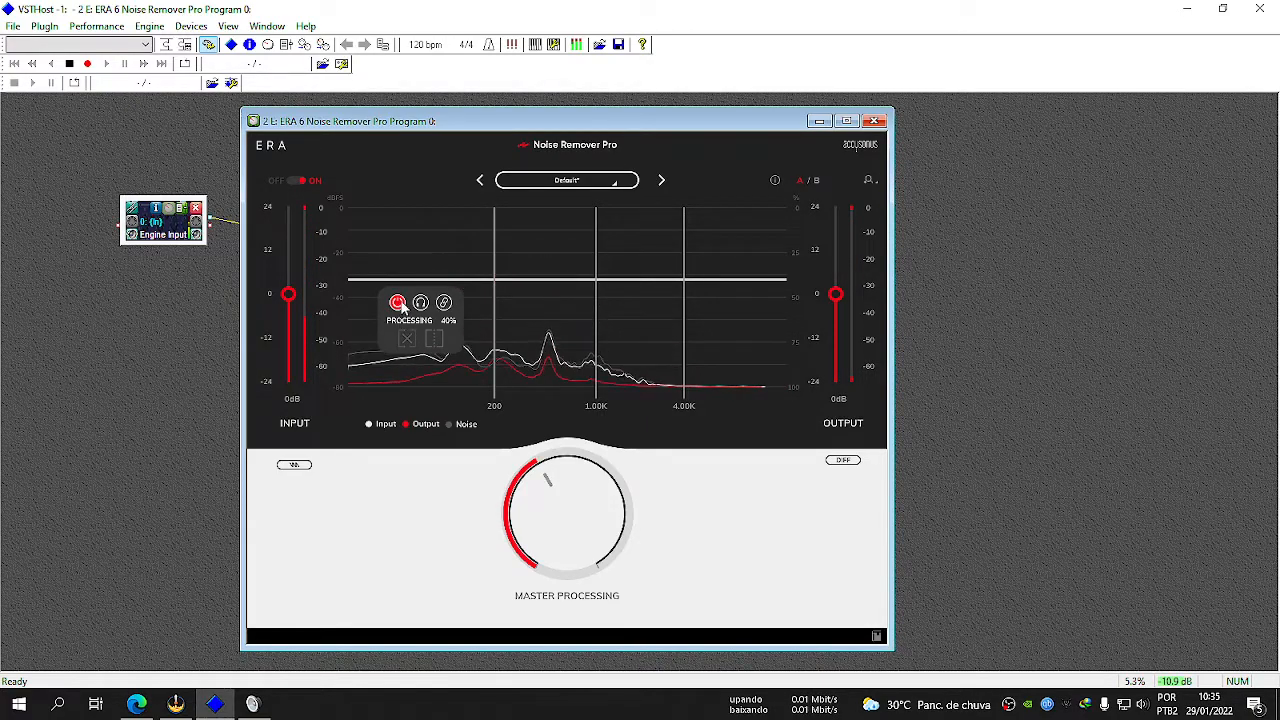
Try reducing the processing of the band below 200 Hz to 29%, and return it to 40%.
{"action": "mouse_move", "coordinate": [397, 304]}
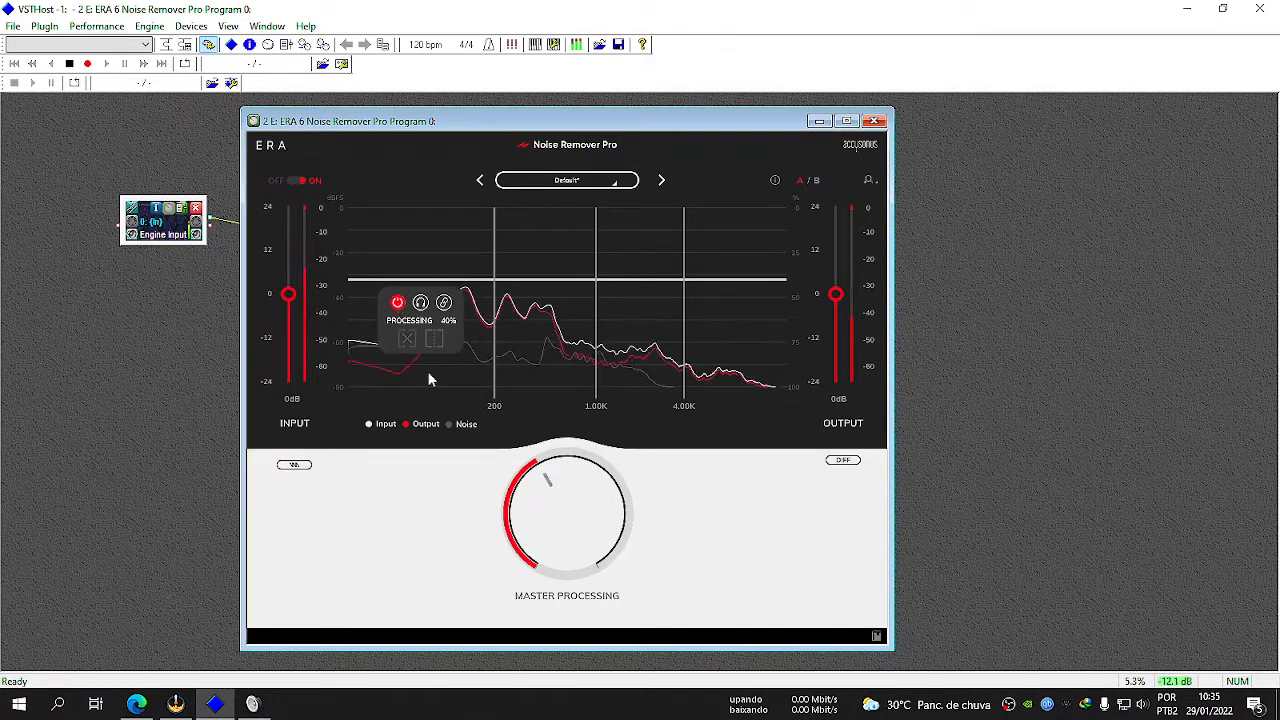
{"action": "mouse_move", "coordinate": [426, 278]}
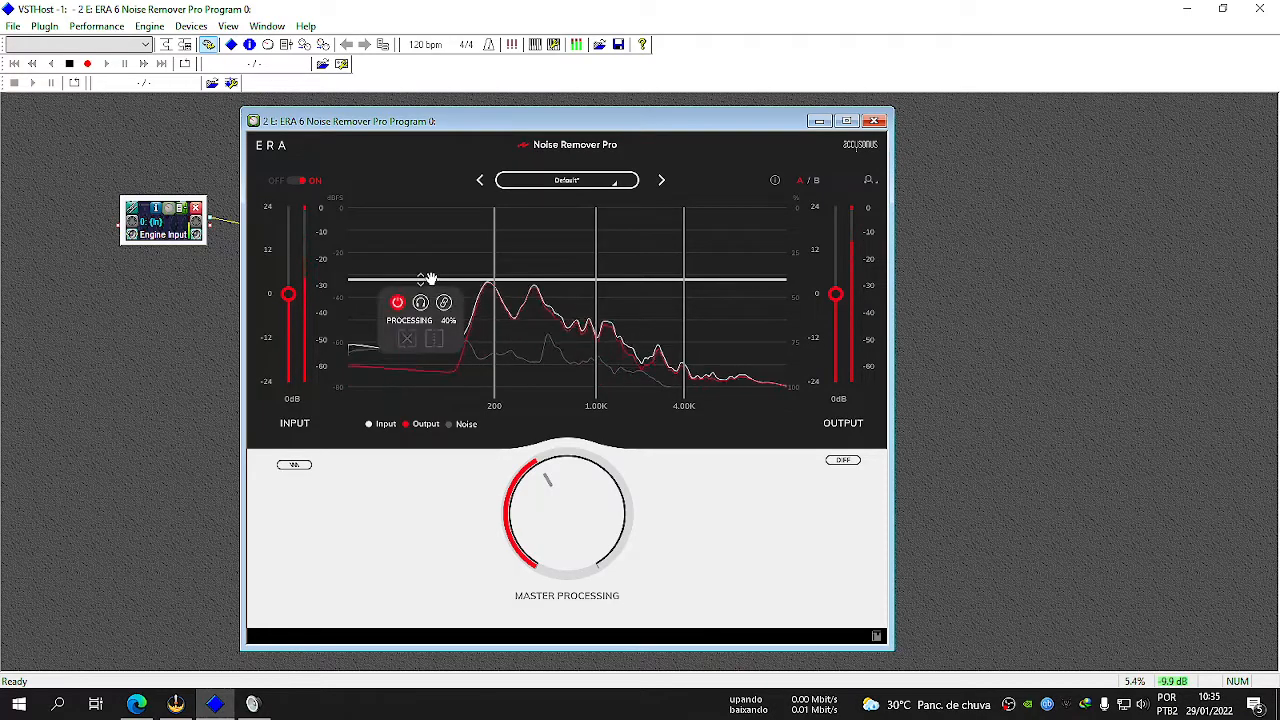
{"action": "left_click_drag", "start_coordinate": [426, 278], "coordinate": [465, 260]}
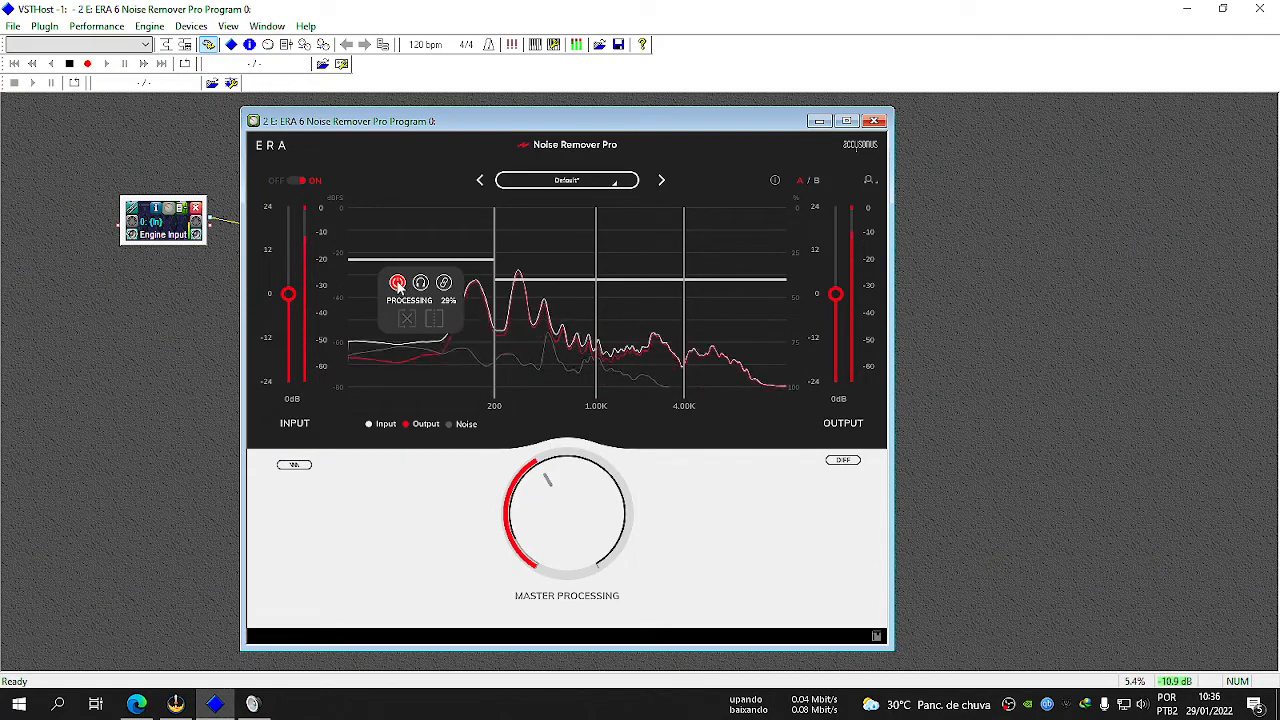
{"action": "mouse_move", "coordinate": [418, 276]}
{"action": "left_mouse_down"}
{"action": "mouse_move", "coordinate": [437, 362]}
{"action": "mouse_move", "coordinate": [444, 318]}
{"action": "mouse_move", "coordinate": [428, 280]}
{"action": "left_mouse_up"}
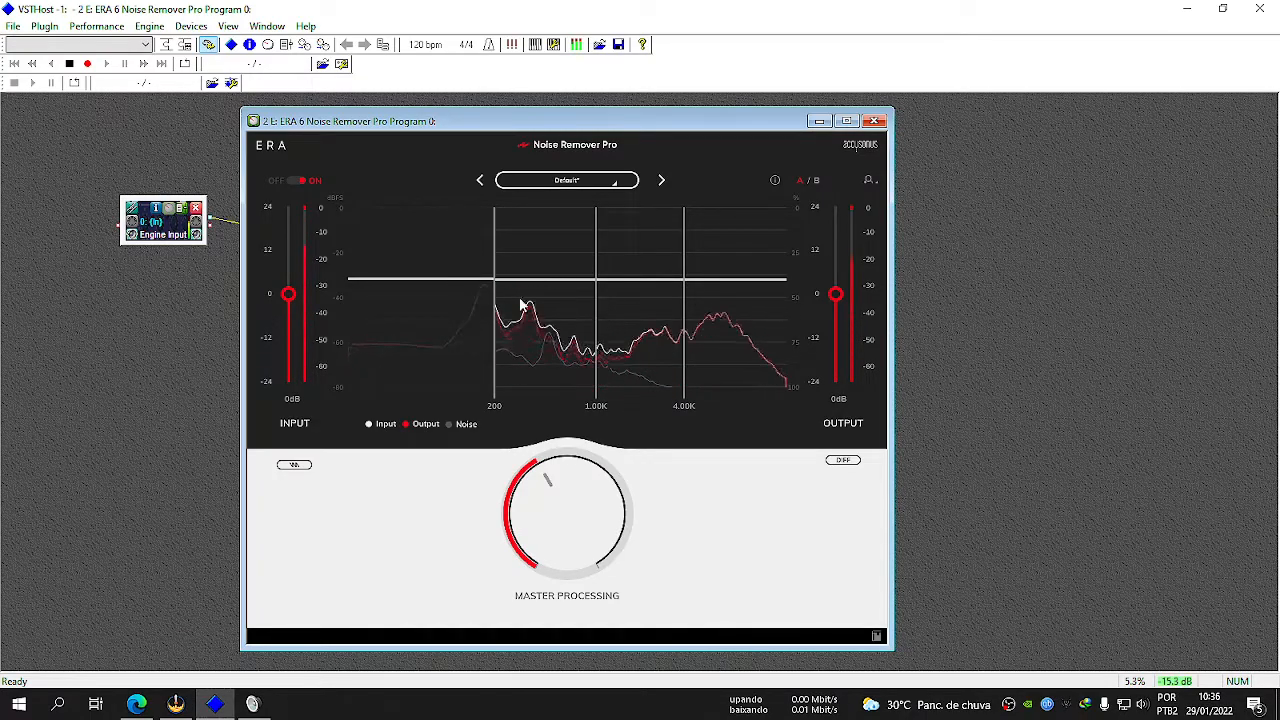
Examine the Line 1 signal level among the Windows recording devices, and return to the noise remover plugin.
{"action": "mouse_move", "coordinate": [419, 285]}
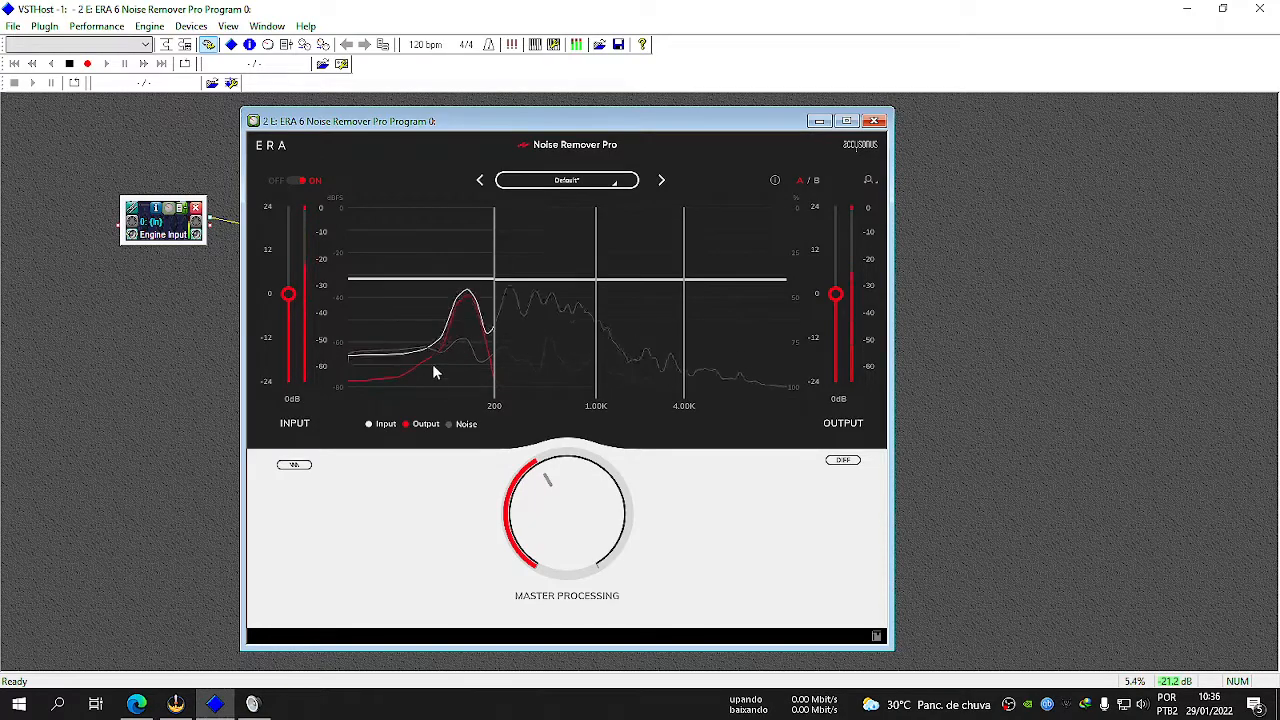
{"action": "left_click", "coordinate": [253, 703]}
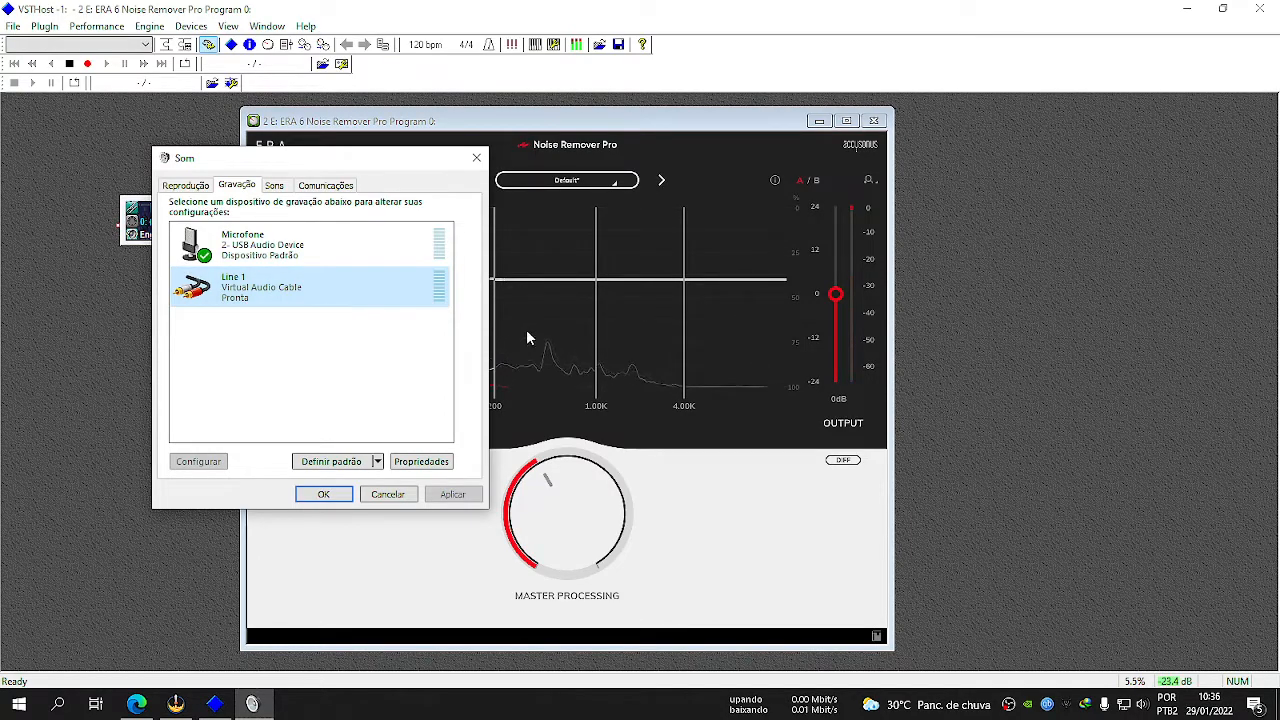
{"action": "left_click", "coordinate": [494, 284]}
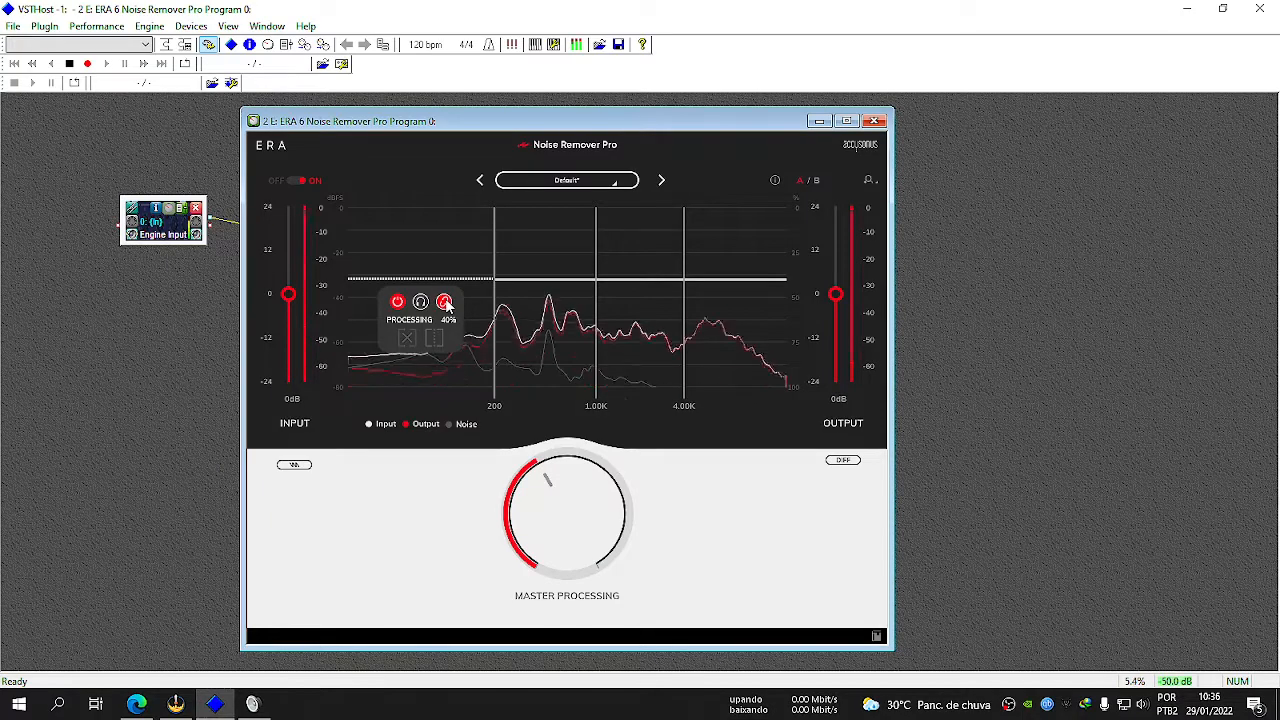
Try toggling the lowest band's link option and slightly adjusting its processing level, and return the level to 40%.
{"action": "mouse_move", "coordinate": [446, 280]}
{"action": "left_mouse_down"}
{"action": "mouse_move", "coordinate": [449, 253]}
{"action": "mouse_move", "coordinate": [443, 274]}
{"action": "left_mouse_up"}
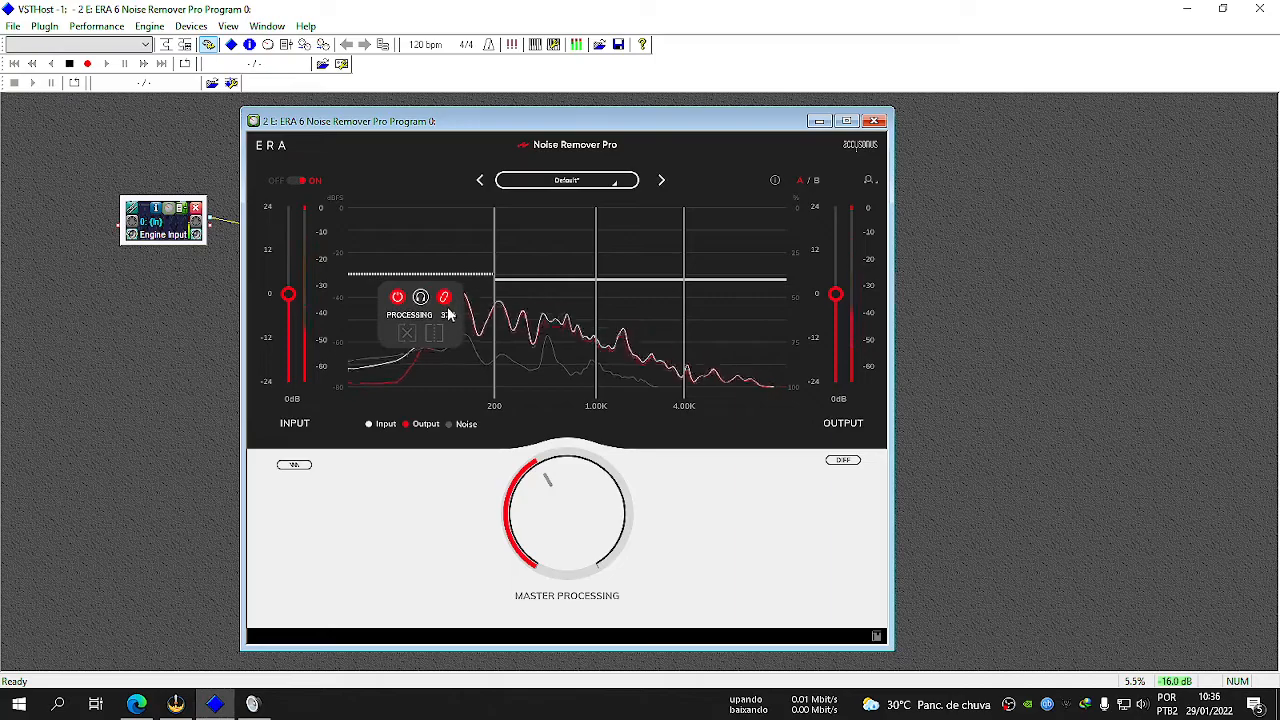
{"action": "mouse_move", "coordinate": [449, 277]}
{"action": "left_mouse_down"}
{"action": "mouse_move", "coordinate": [432, 306]}
{"action": "mouse_move", "coordinate": [430, 236]}
{"action": "mouse_move", "coordinate": [471, 297]}
{"action": "mouse_move", "coordinate": [491, 278]}
{"action": "mouse_move", "coordinate": [457, 297]}
{"action": "mouse_move", "coordinate": [453, 274]}
{"action": "left_mouse_up"}
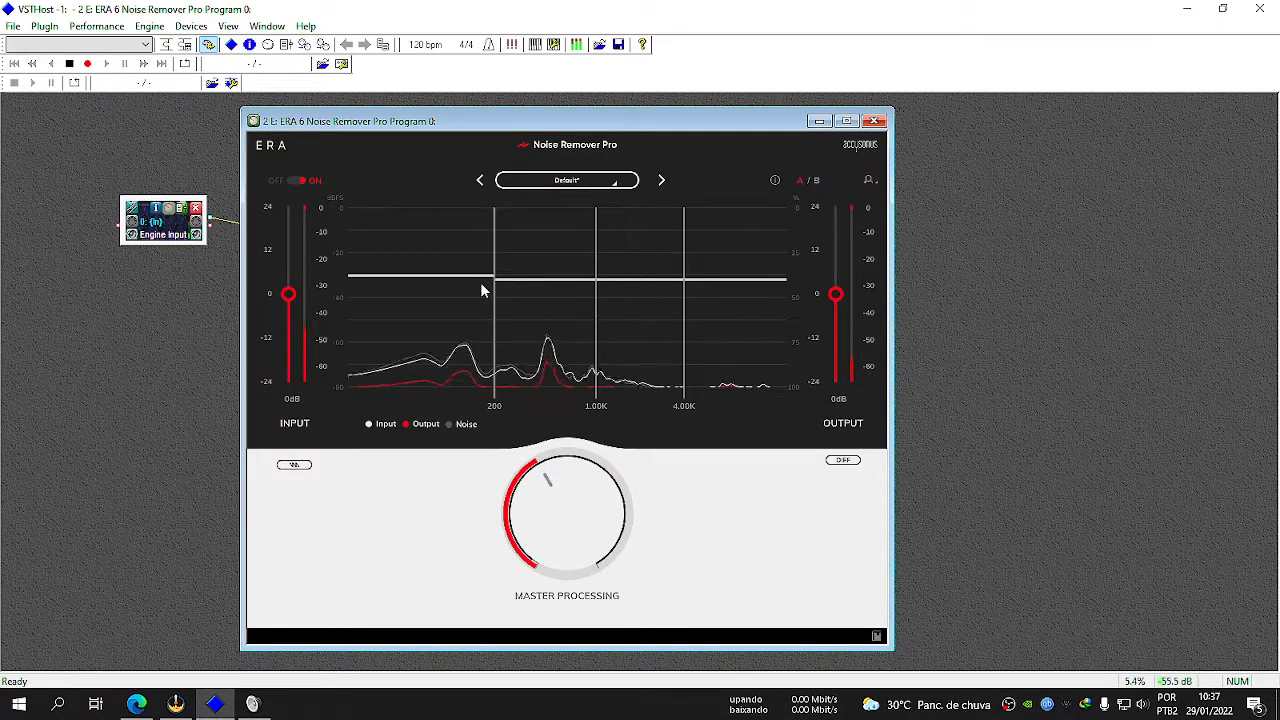
{"action": "left_click_drag", "start_coordinate": [480, 275], "coordinate": [480, 280]}
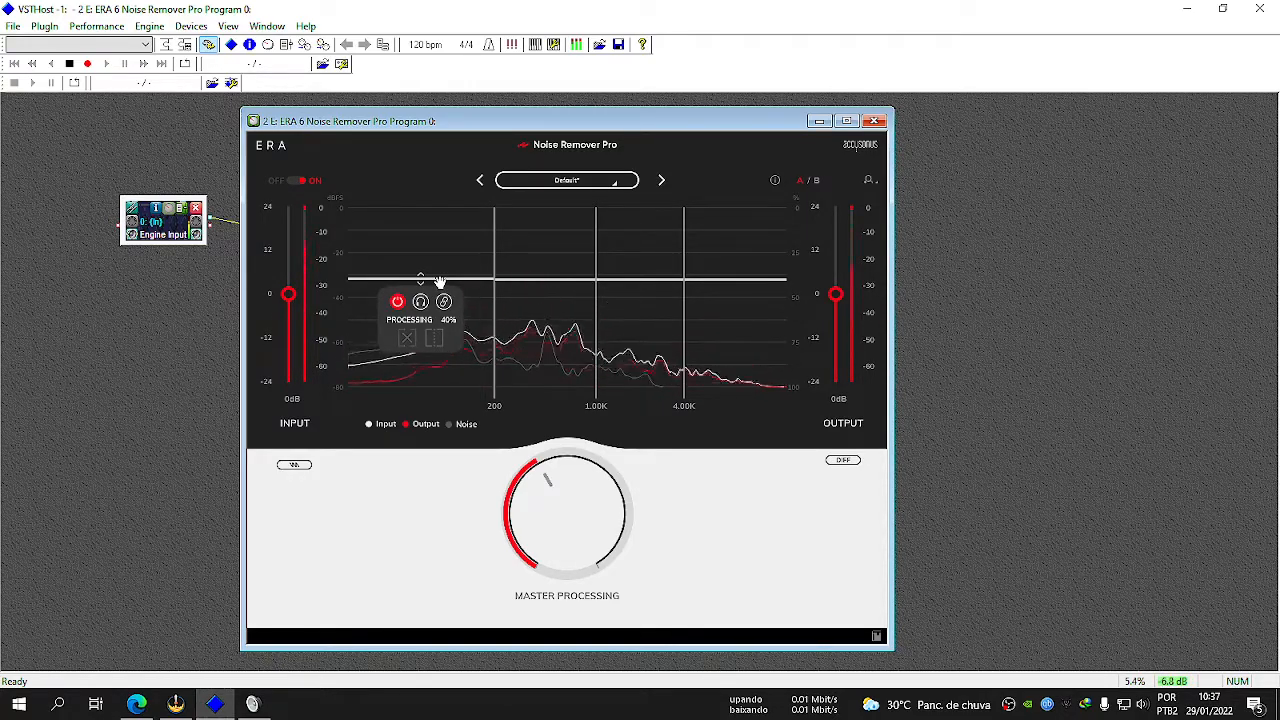
Try the lowest band's processing at 0%, its maximum, 20% and about 60%, and restore the Default preset.
{"action": "left_click_drag", "start_coordinate": [440, 281], "coordinate": [482, 205]}
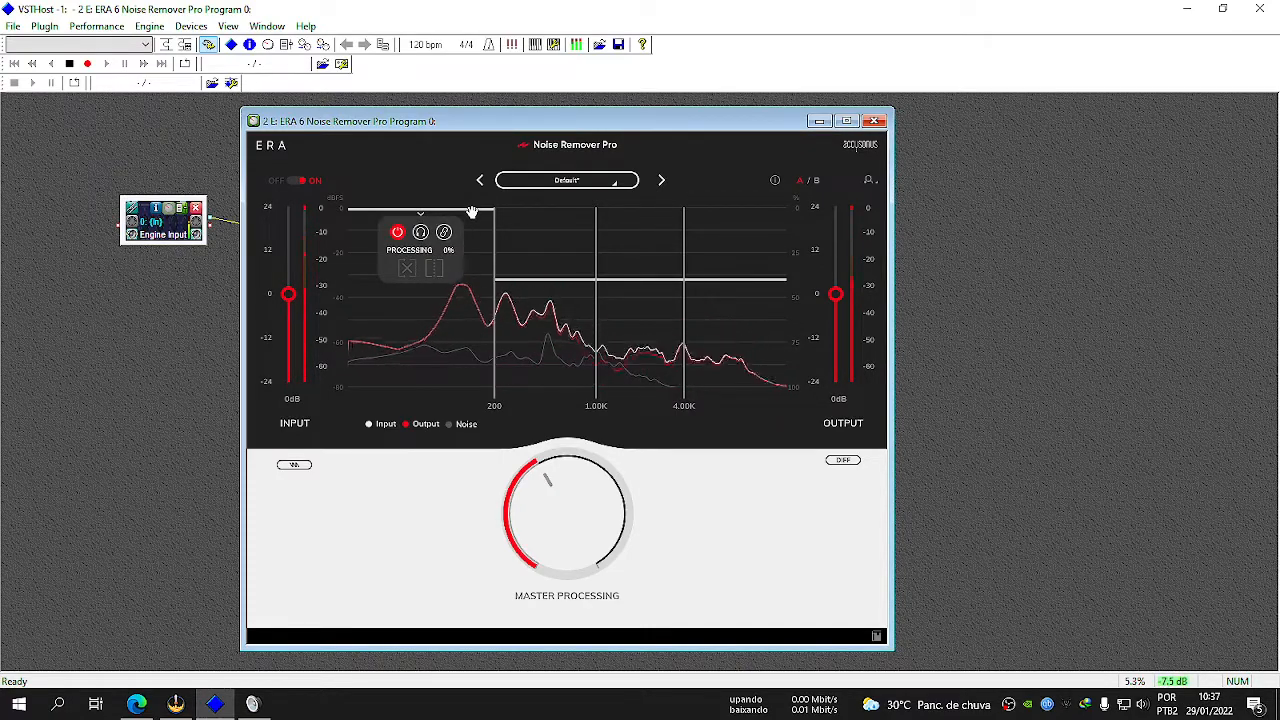
{"action": "left_click_drag", "start_coordinate": [471, 212], "coordinate": [431, 394]}
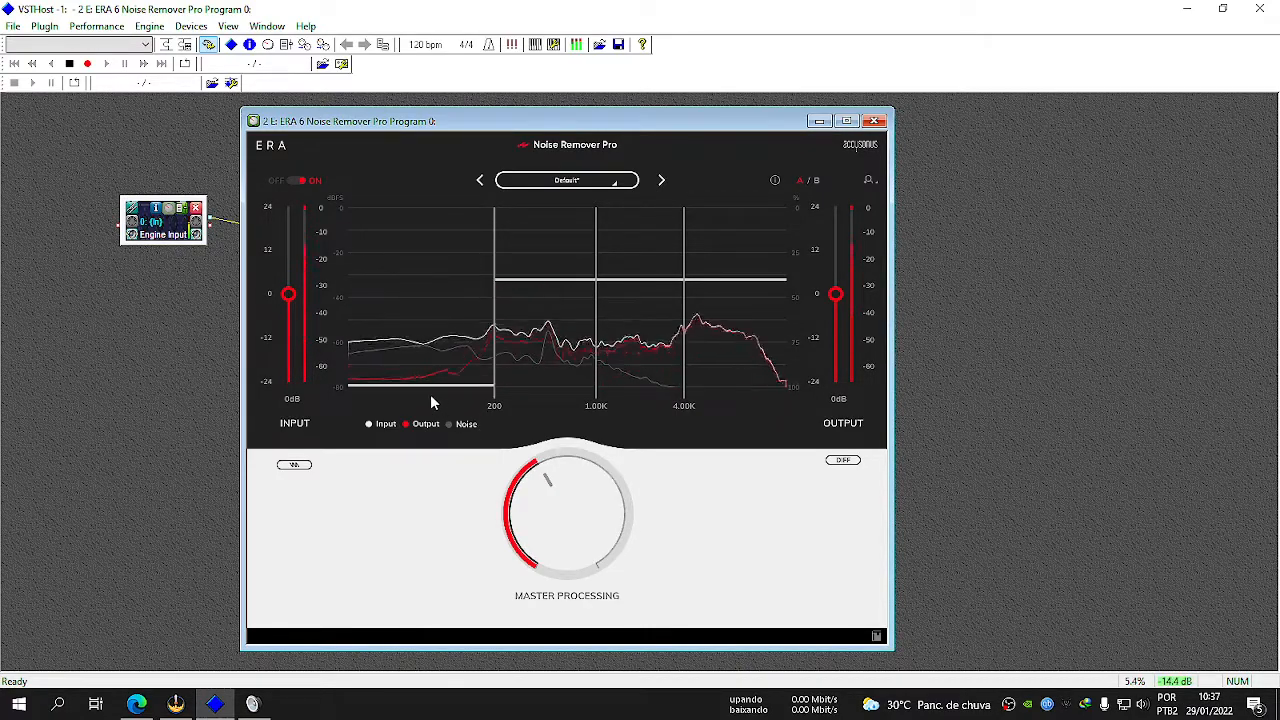
{"action": "mouse_move", "coordinate": [427, 390]}
{"action": "left_click_drag", "start_coordinate": [427, 390], "coordinate": [416, 243]}
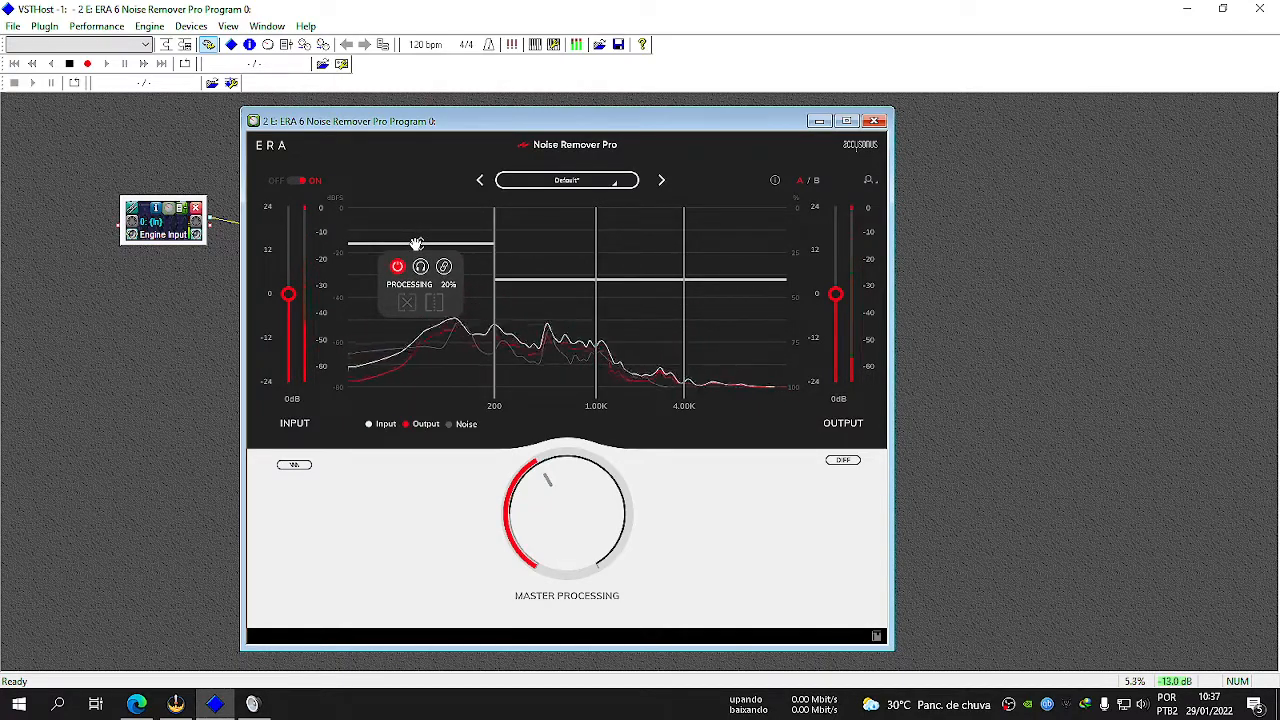
{"action": "left_click_drag", "start_coordinate": [416, 243], "coordinate": [486, 314]}
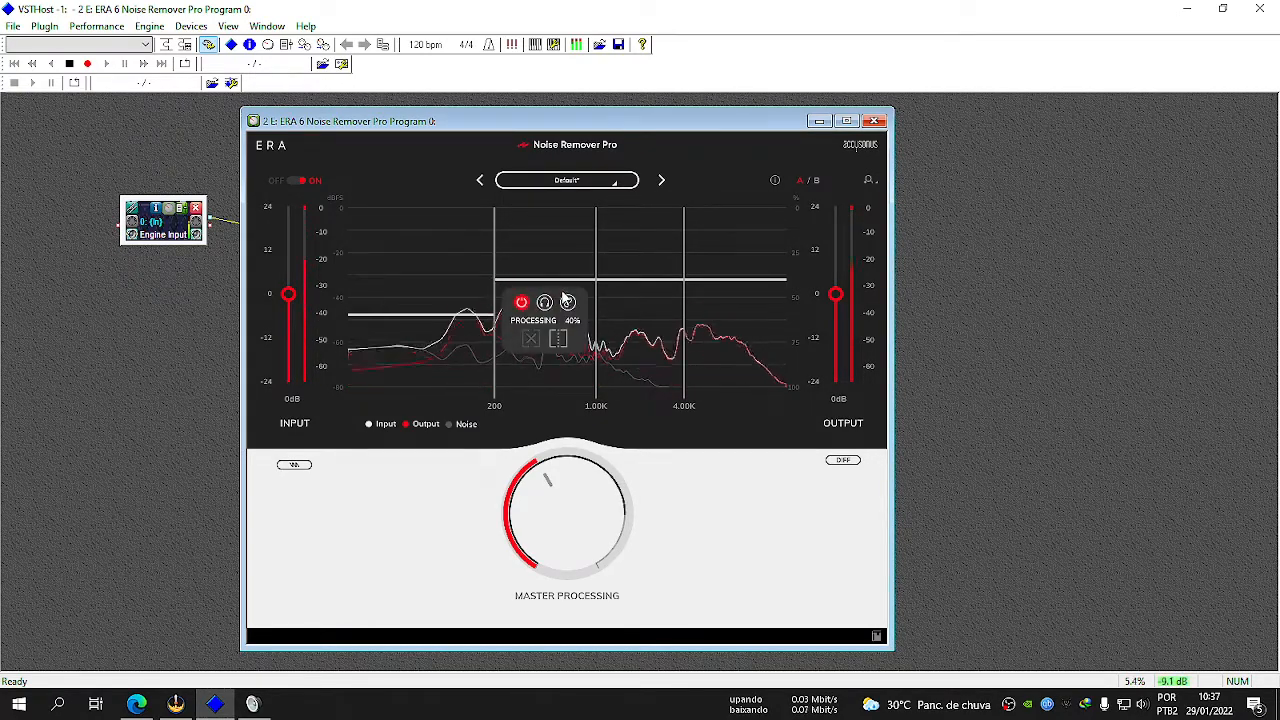
{"action": "left_click", "coordinate": [584, 182]}
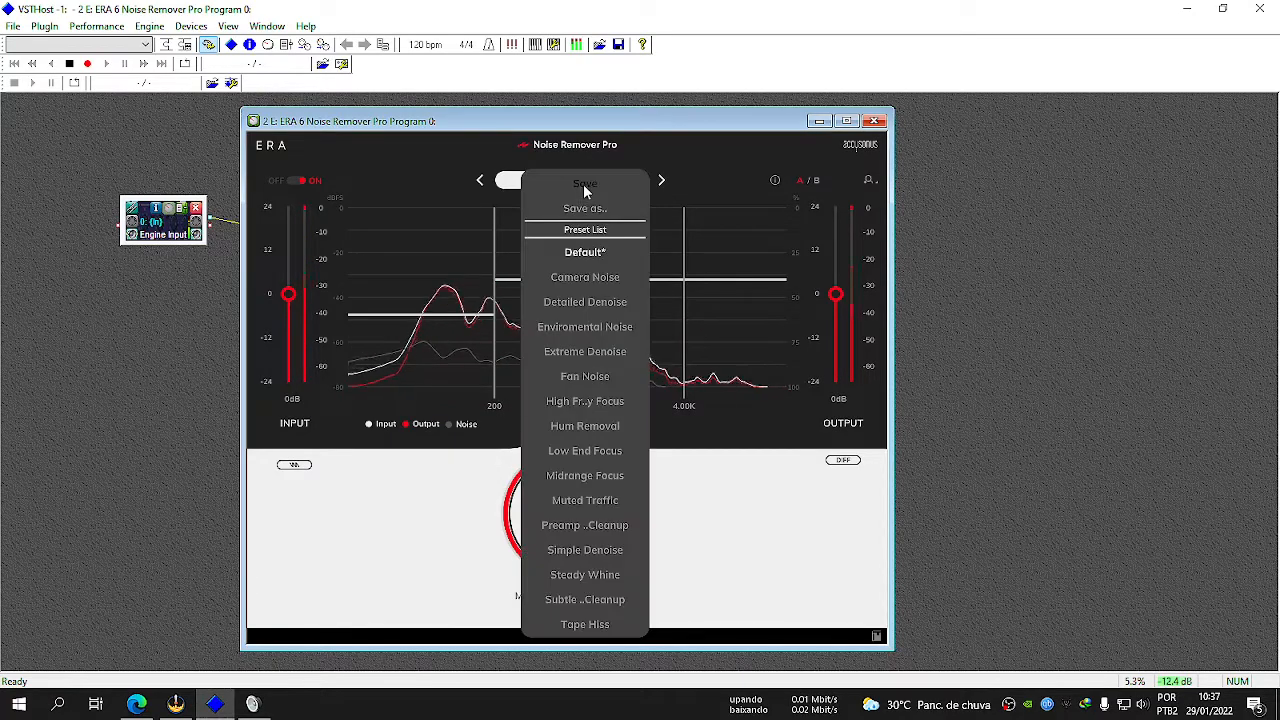
{"action": "left_click", "coordinate": [584, 252]}
Set processing to about 60% on the three bands below 4.00K and about 85% above it, and raise Master Processing.
{"action": "left_click_drag", "start_coordinate": [423, 286], "coordinate": [424, 316]}
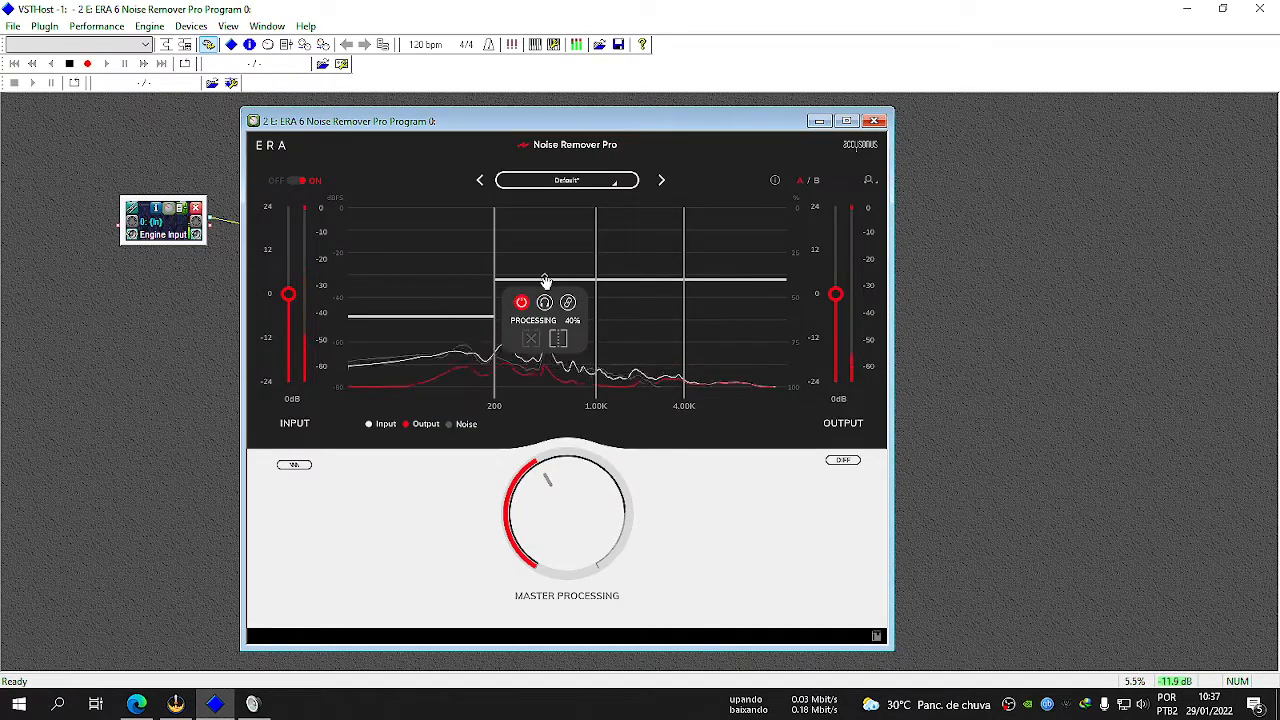
{"action": "left_click_drag", "start_coordinate": [545, 280], "coordinate": [527, 316]}
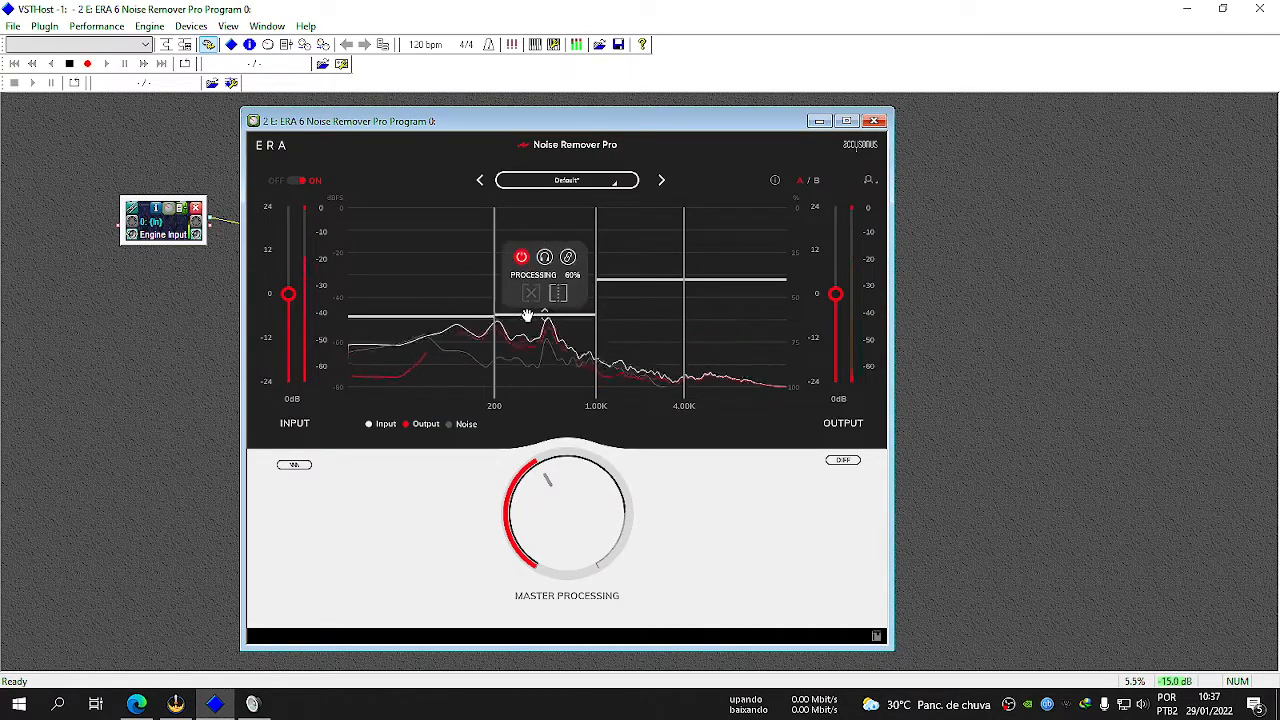
{"action": "left_click_drag", "start_coordinate": [668, 285], "coordinate": [643, 315]}
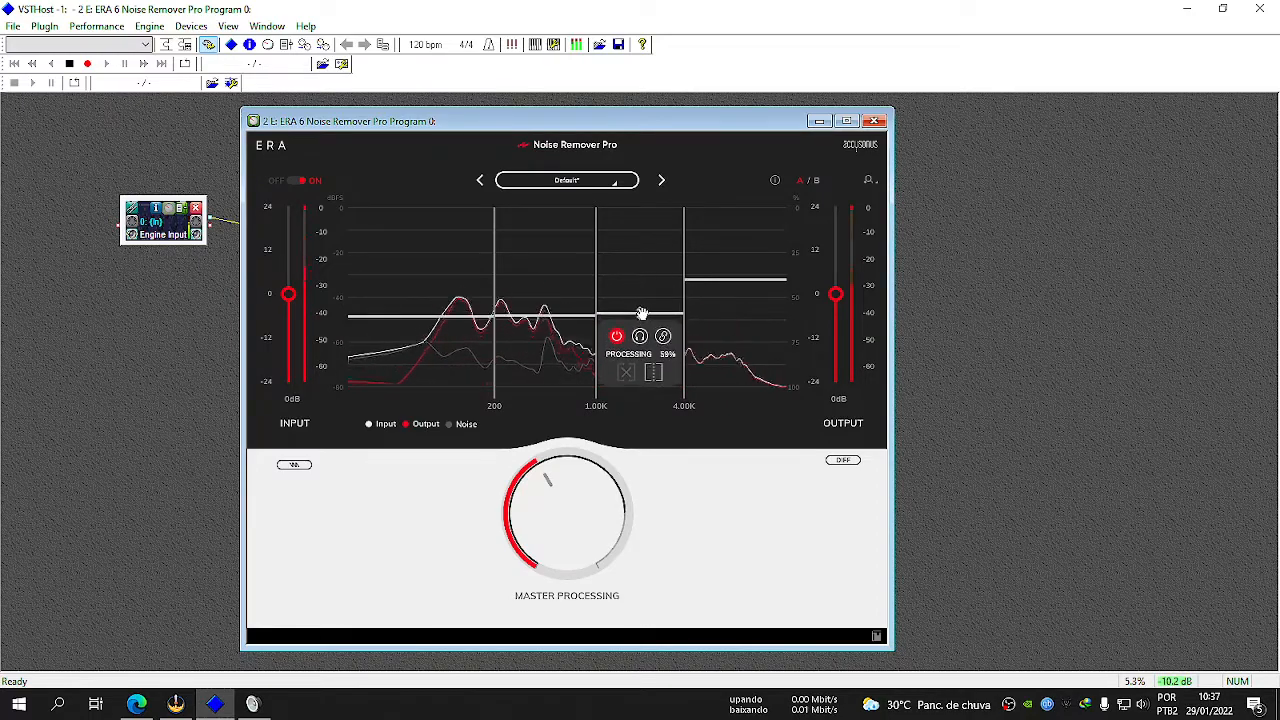
{"action": "left_click_drag", "start_coordinate": [754, 289], "coordinate": [734, 359]}
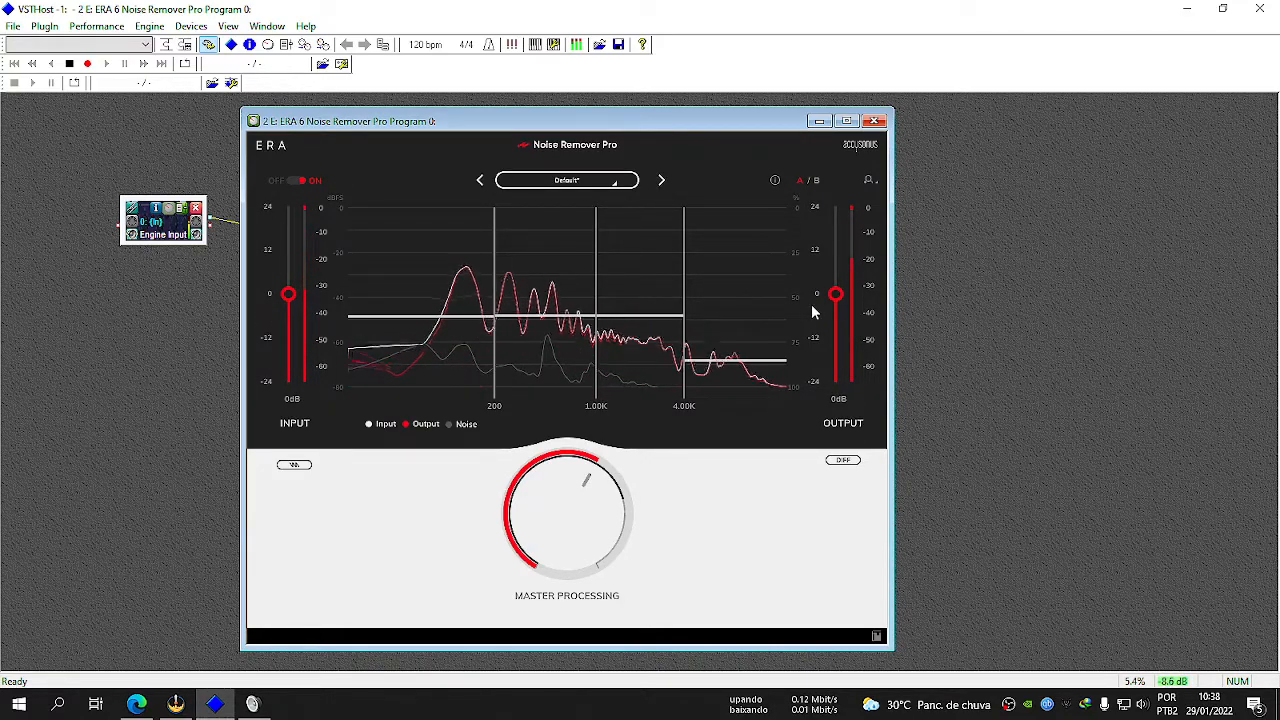
Try raising the Noise Remover Pro output gain, and return it to 0 dB.
{"action": "left_click_drag", "start_coordinate": [836, 294], "coordinate": [856, 255]}
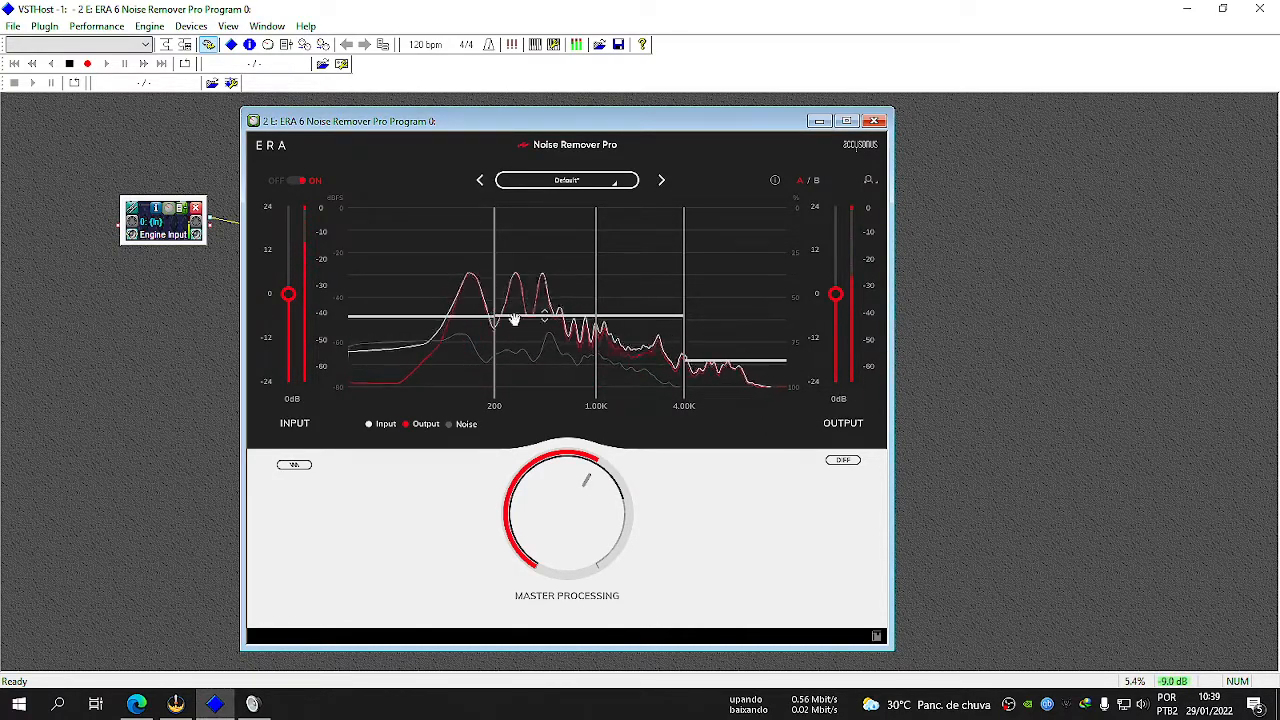
{"action": "mouse_move", "coordinate": [503, 325]}
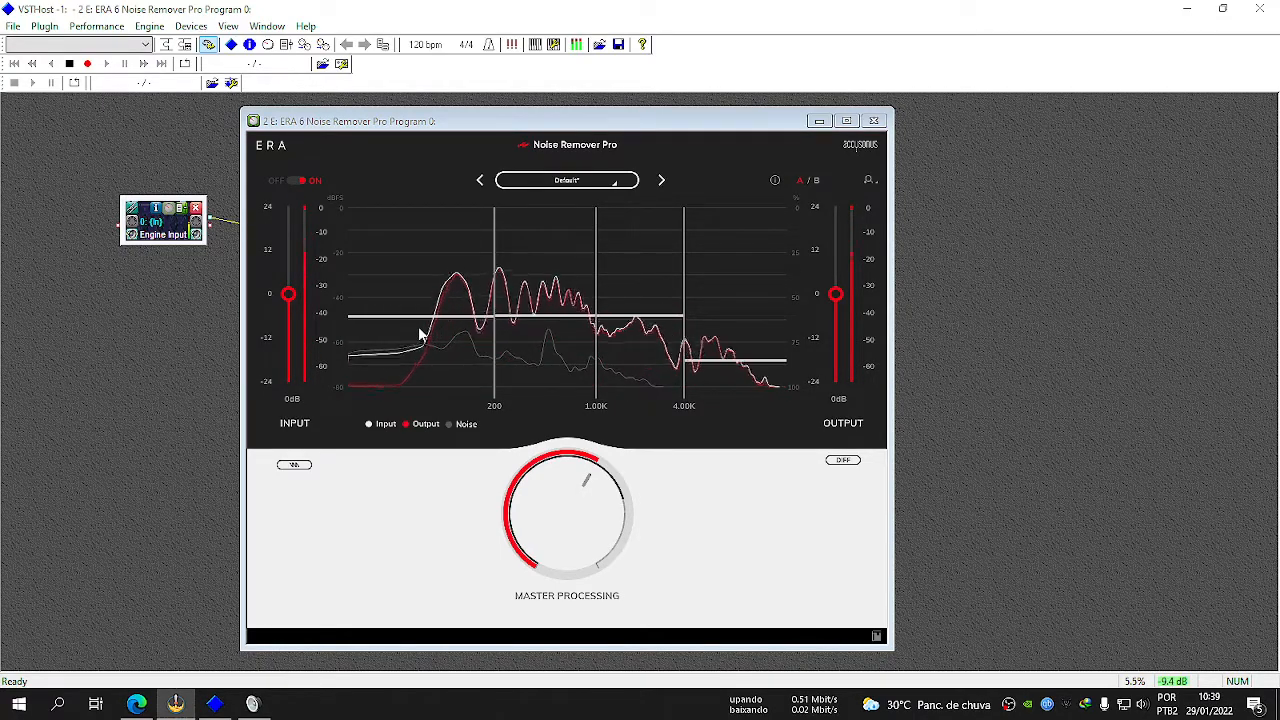
Turn on the wave-marked option beneath the input gain in Noise Remover Pro.
{"action": "mouse_move", "coordinate": [443, 318]}
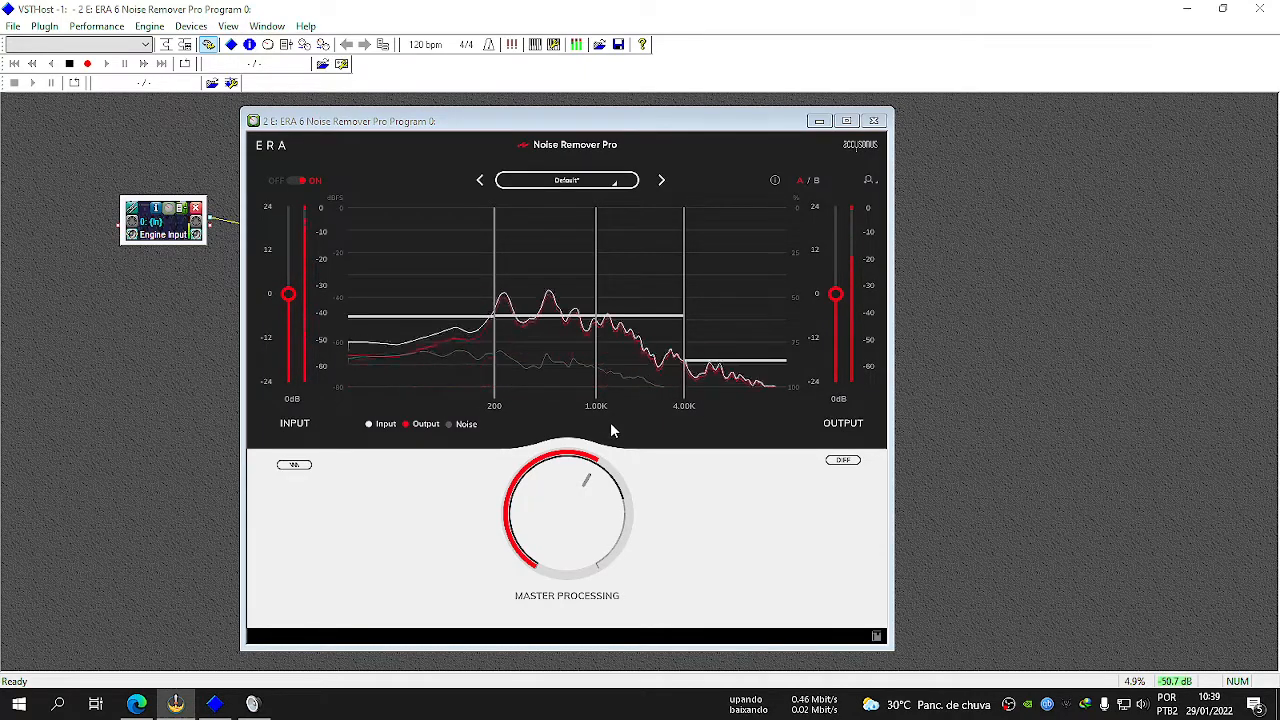
{"action": "left_click", "coordinate": [294, 466]}
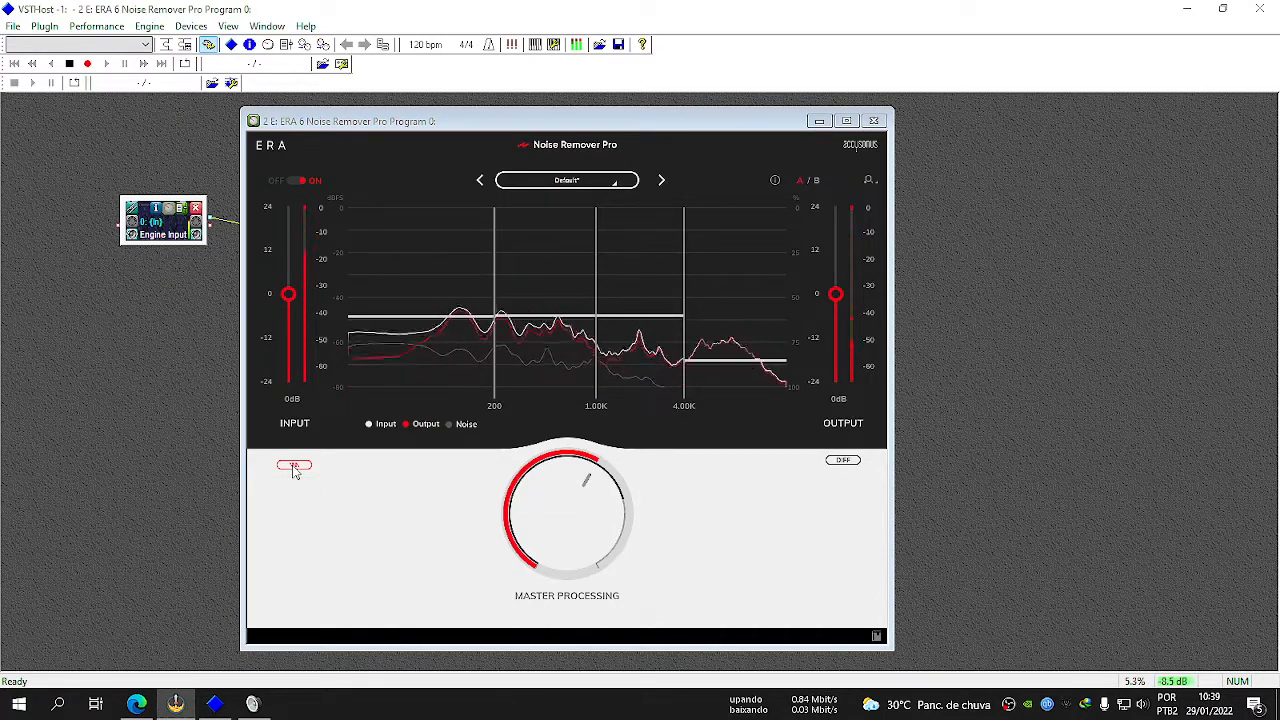
{"action": "left_click", "coordinate": [294, 466]}
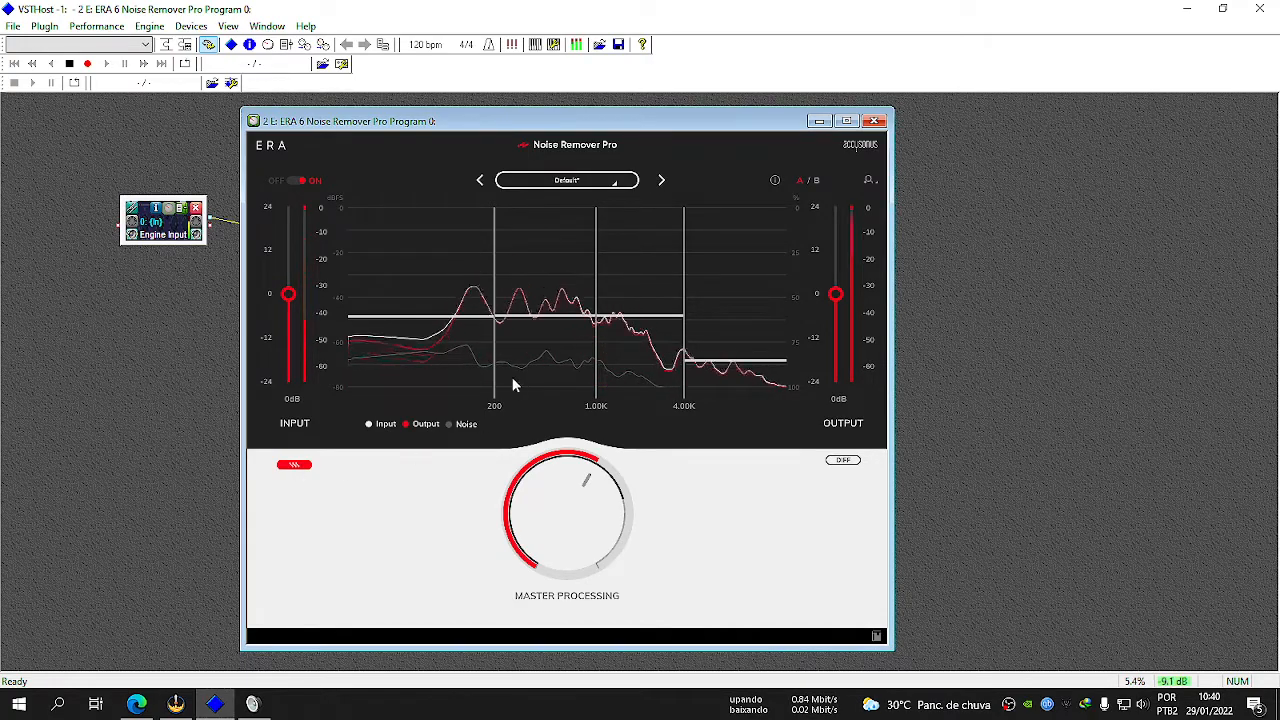
{"action": "mouse_move", "coordinate": [393, 316]}
{"action": "mouse_move", "coordinate": [742, 360]}
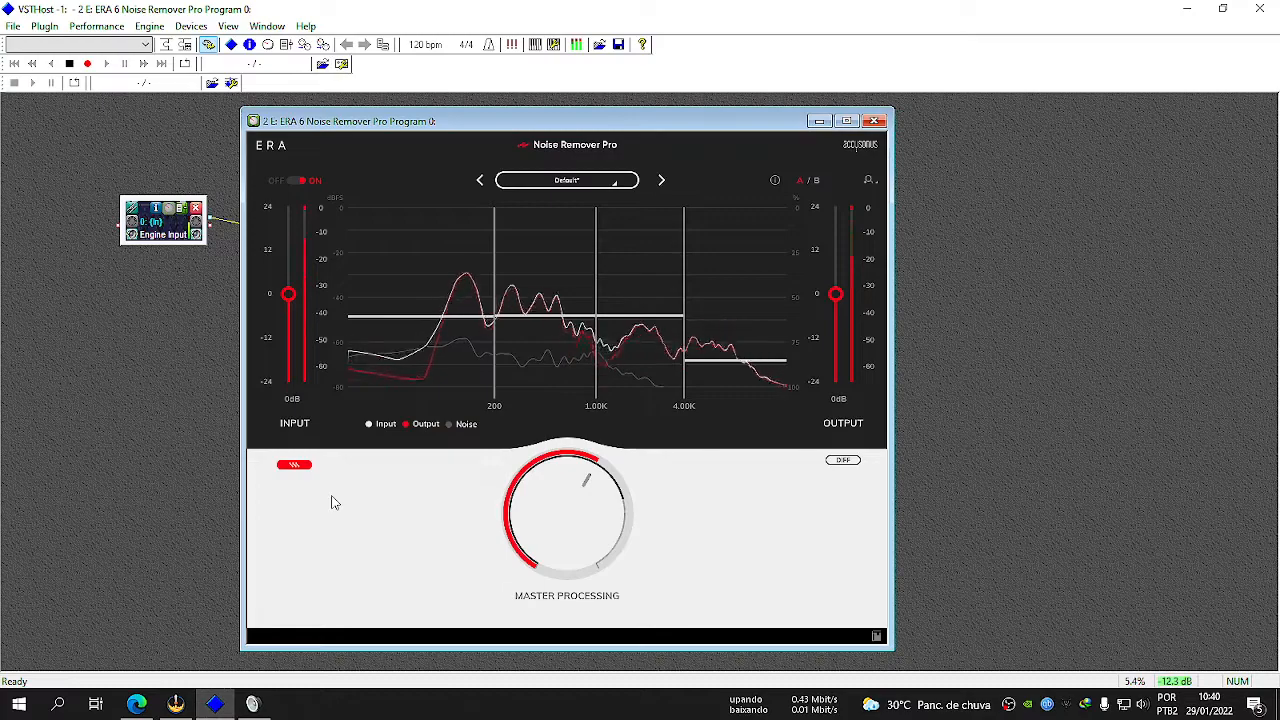
Try the DIFF output while checking the recording device levels in the Sound dialog, and turn DIFF off.
{"action": "left_click", "coordinate": [843, 461]}
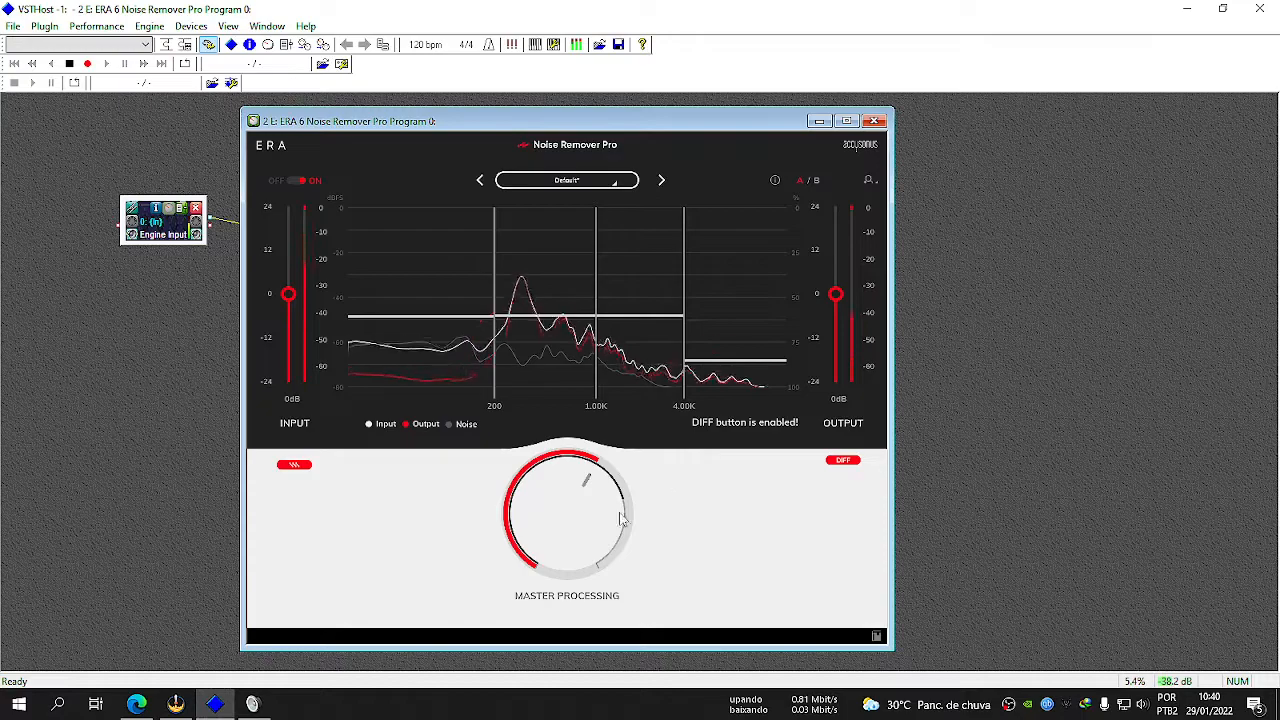
{"action": "left_click", "coordinate": [253, 704]}
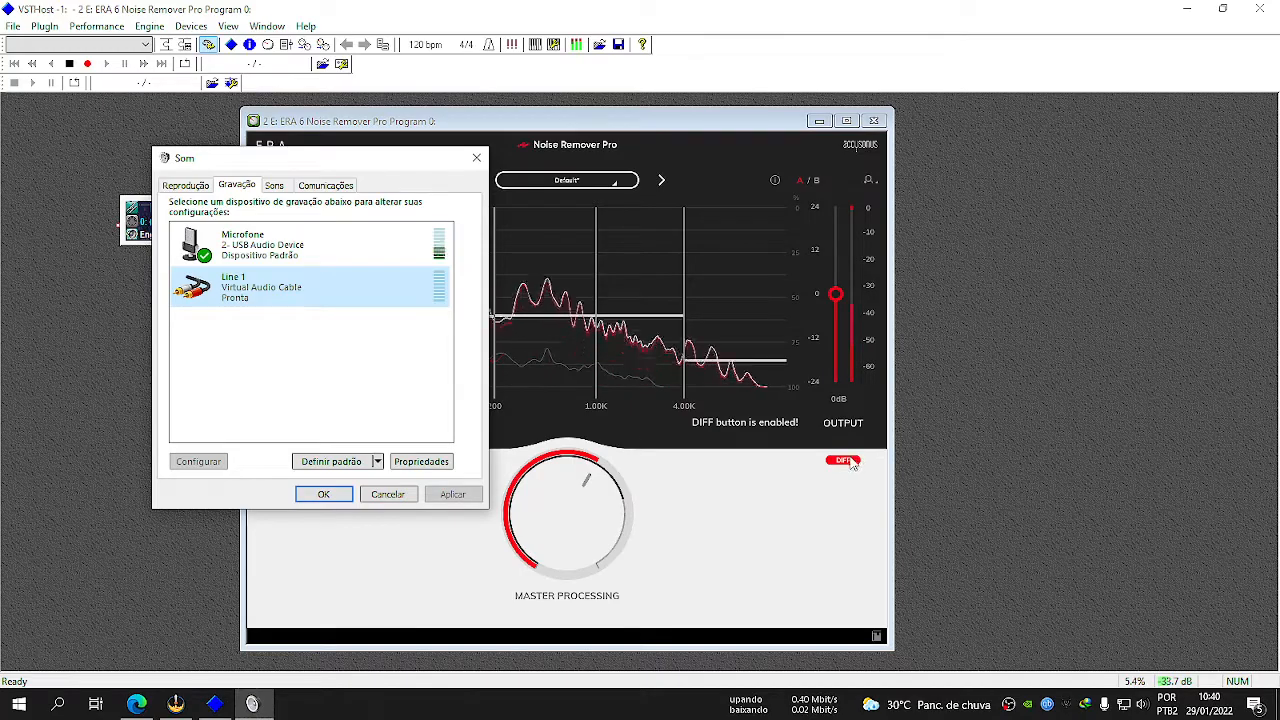
{"action": "left_click", "coordinate": [252, 704]}
{"action": "left_click", "coordinate": [266, 706]}
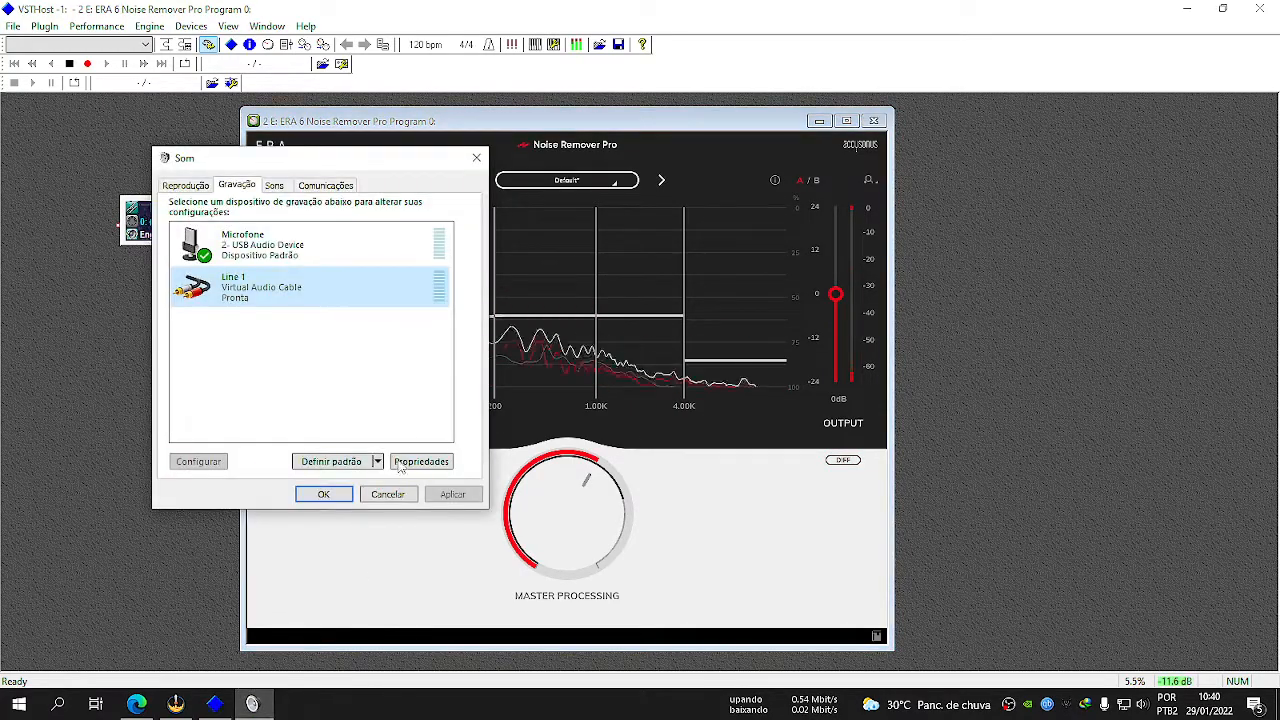
{"action": "left_click", "coordinate": [843, 460]}
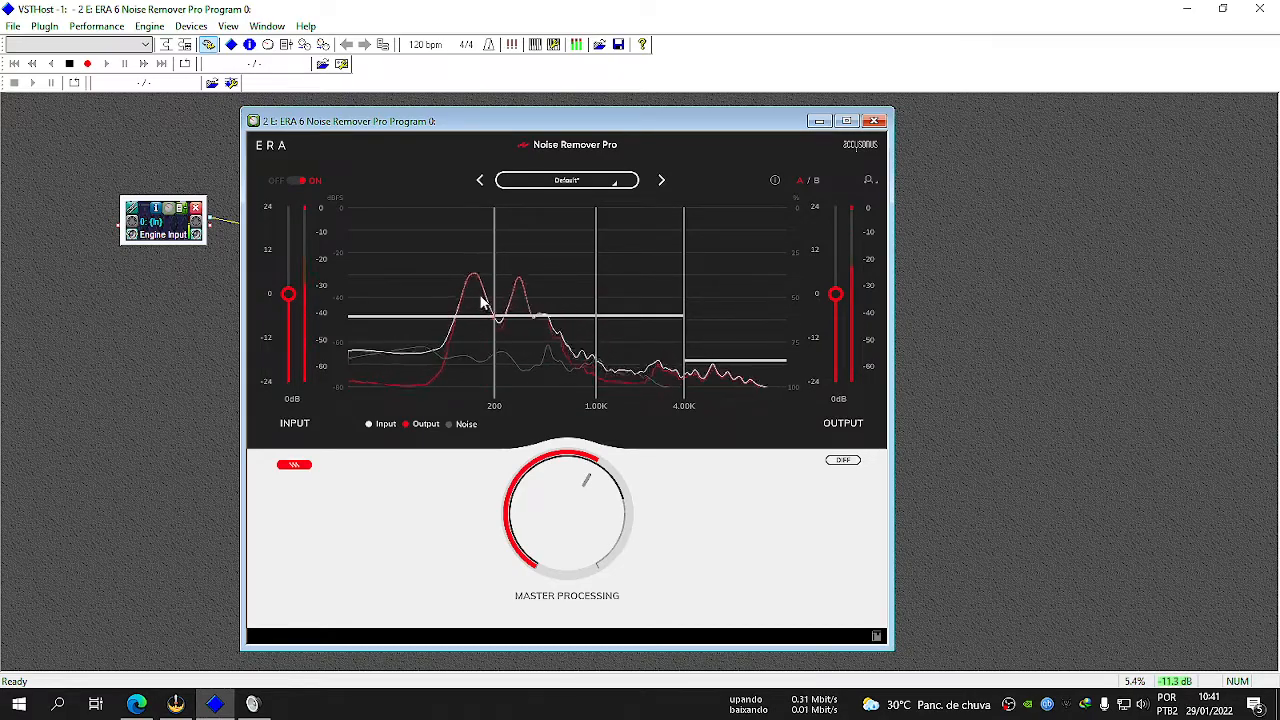
Compare Noise Remover Pro's A and B settings, and return to A.
{"action": "mouse_move", "coordinate": [504, 297]}
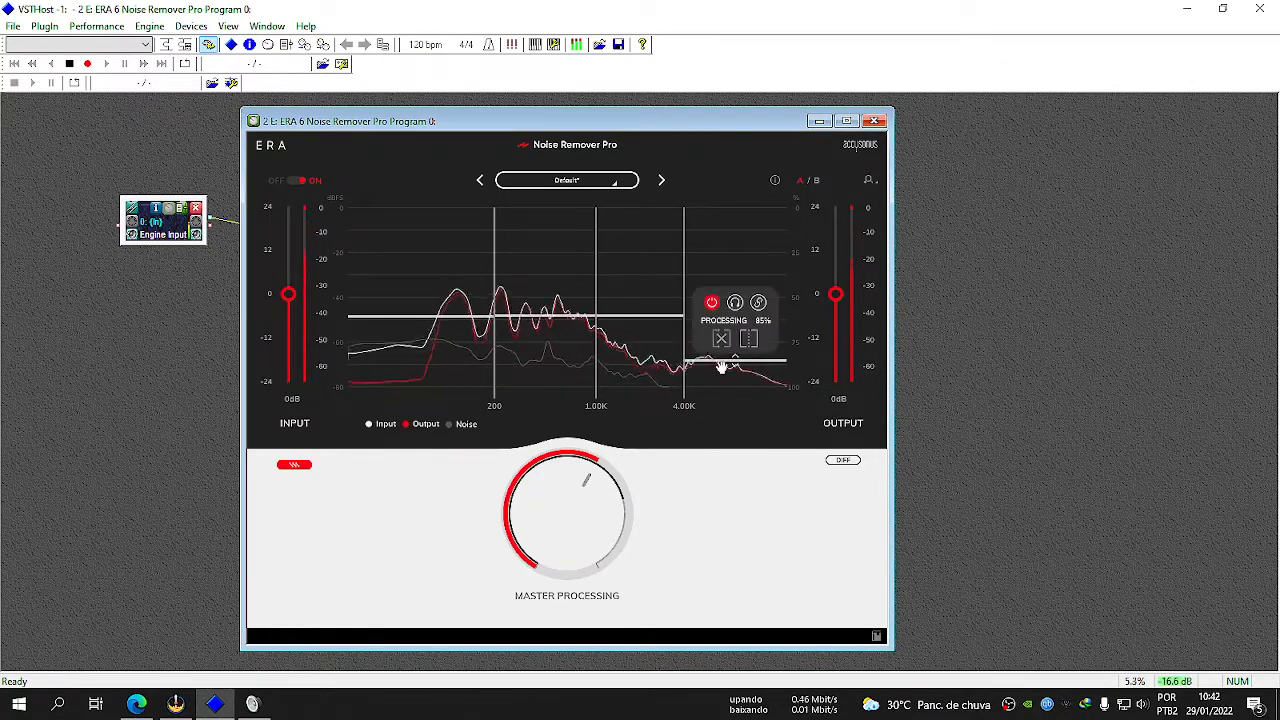
{"action": "mouse_move", "coordinate": [466, 317]}
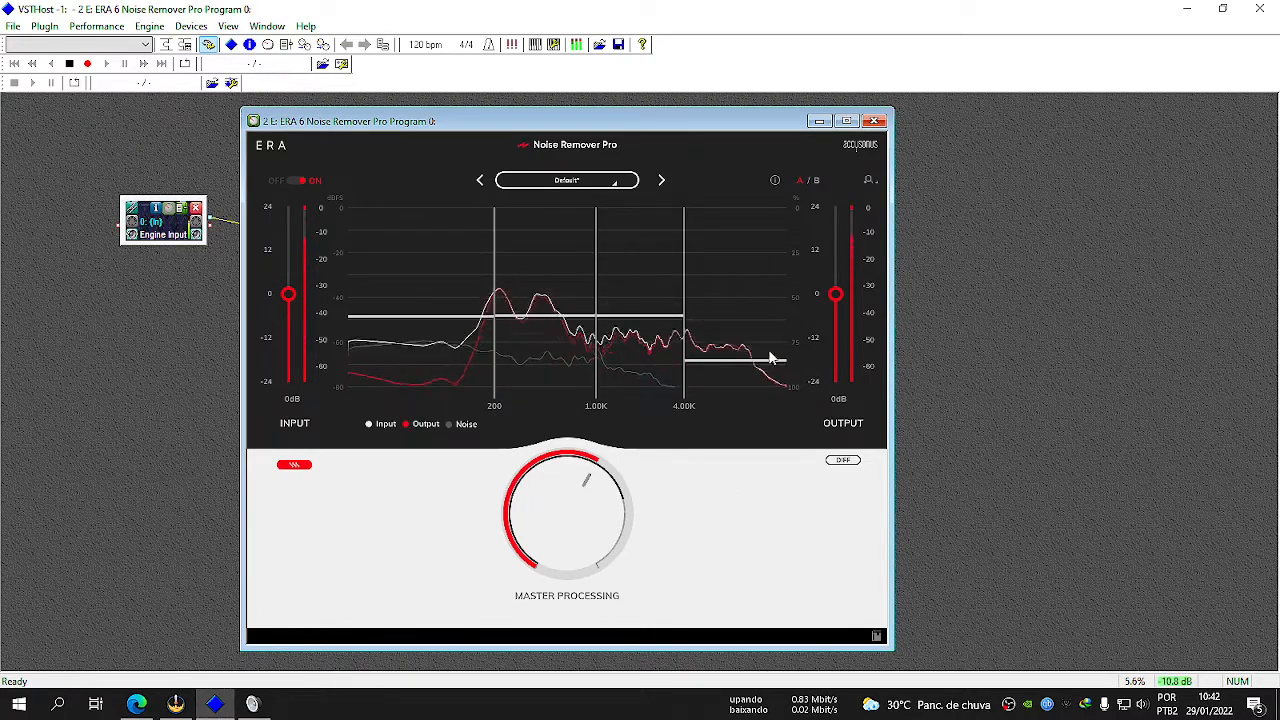
{"action": "left_click", "coordinate": [815, 181]}
{"action": "left_click", "coordinate": [798, 181]}
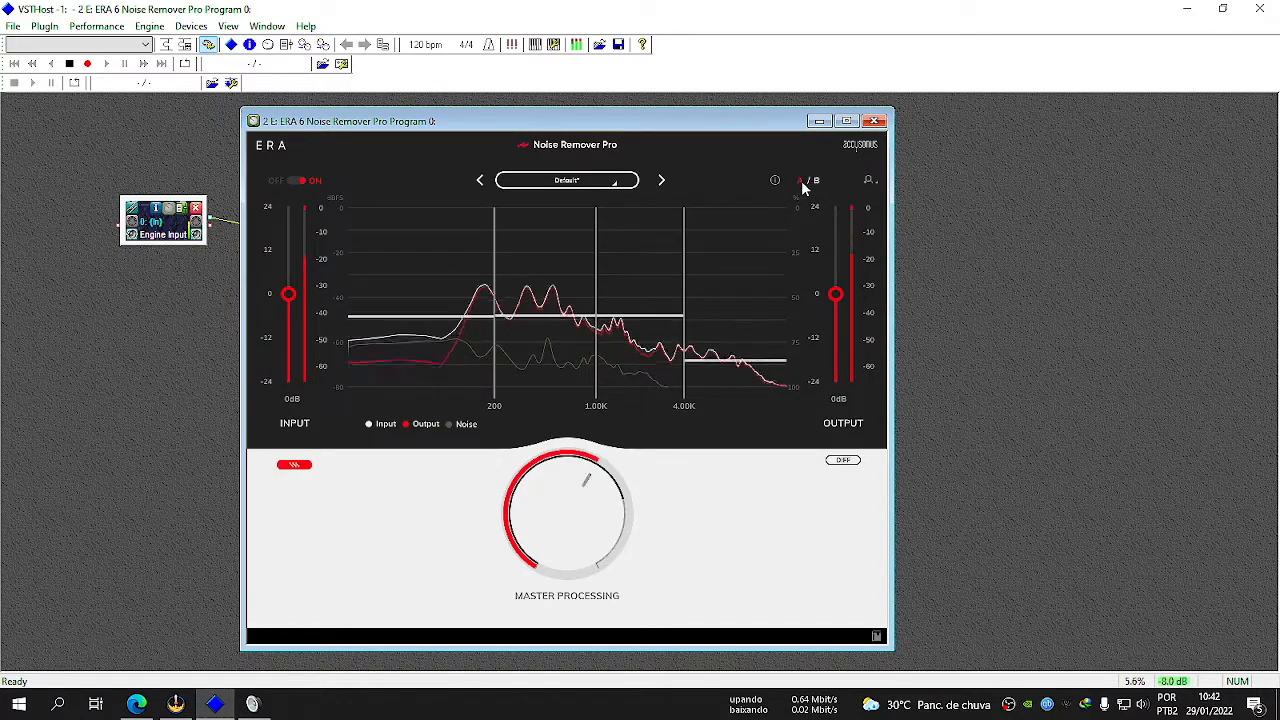
{"action": "left_click", "coordinate": [816, 181]}
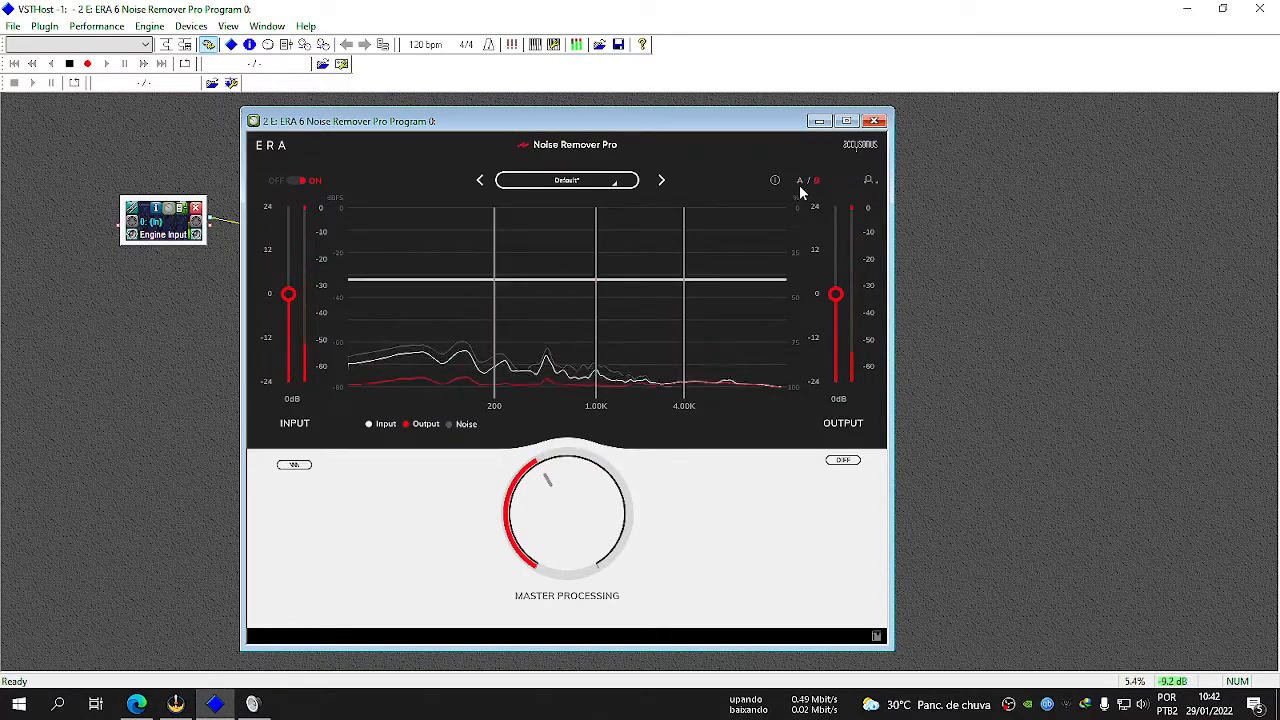
{"action": "left_click", "coordinate": [799, 182]}
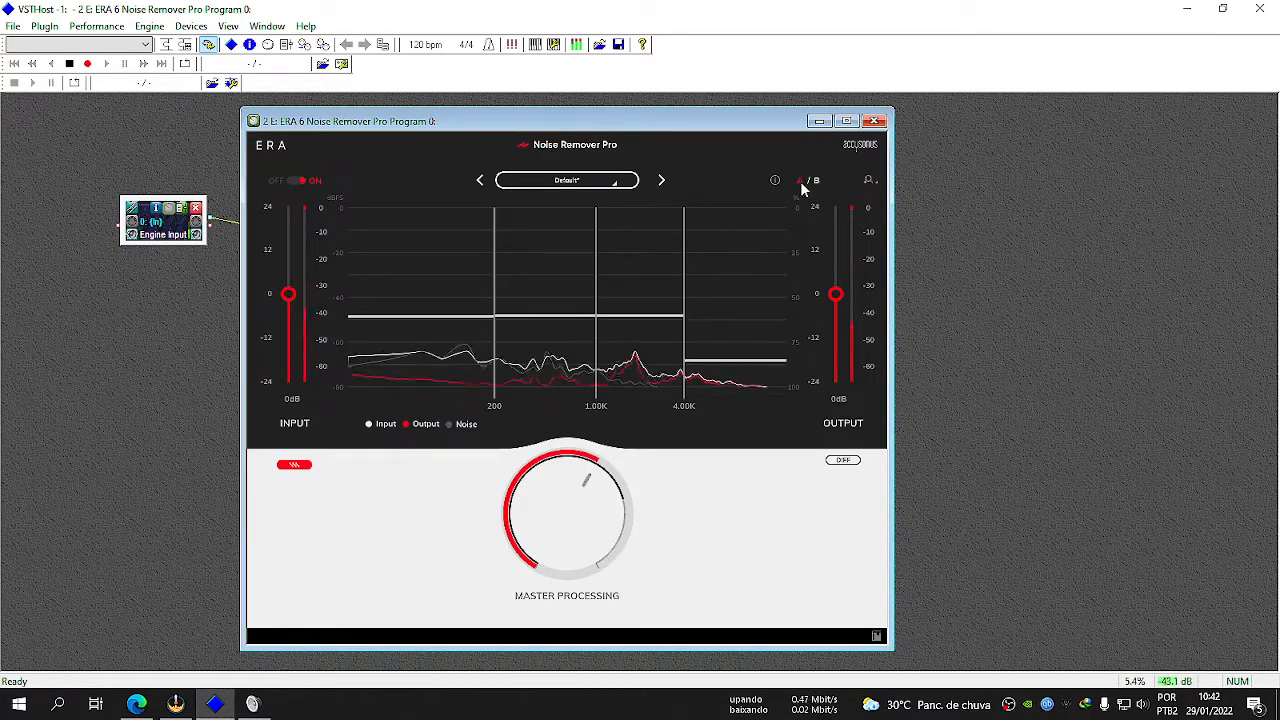
Try scaling the Noise Remover Pro interface to 150%, and keep it at 100%.
{"action": "left_click", "coordinate": [869, 182]}
{"action": "left_click", "coordinate": [871, 185]}
{"action": "left_click", "coordinate": [871, 185]}
{"action": "left_click", "coordinate": [842, 237]}
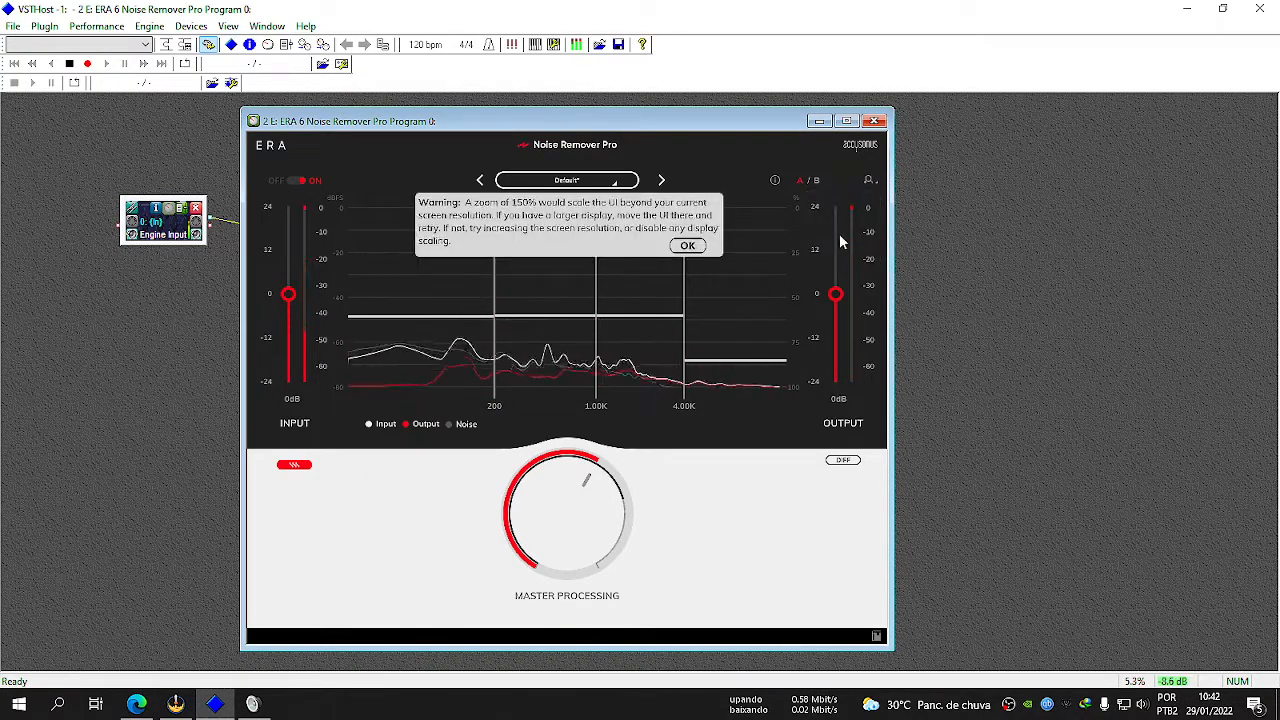
{"action": "left_click", "coordinate": [686, 246]}
{"action": "left_click", "coordinate": [868, 182]}
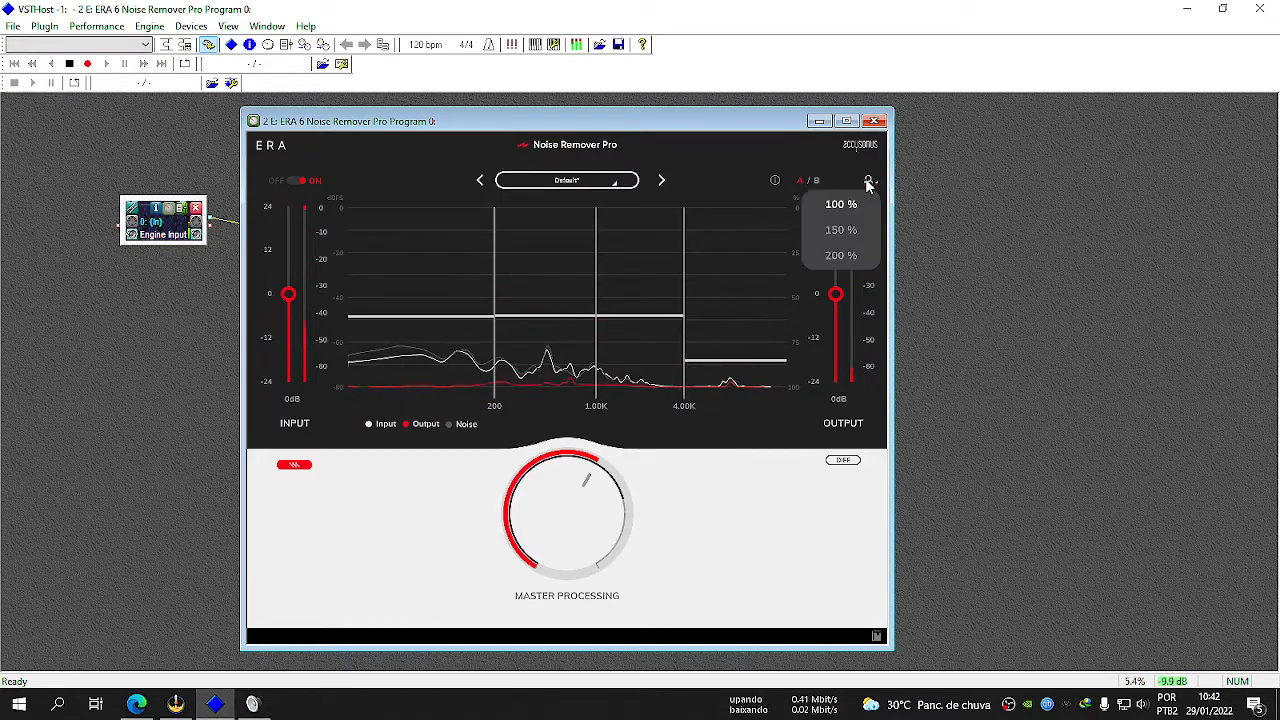
{"action": "left_click", "coordinate": [845, 209]}
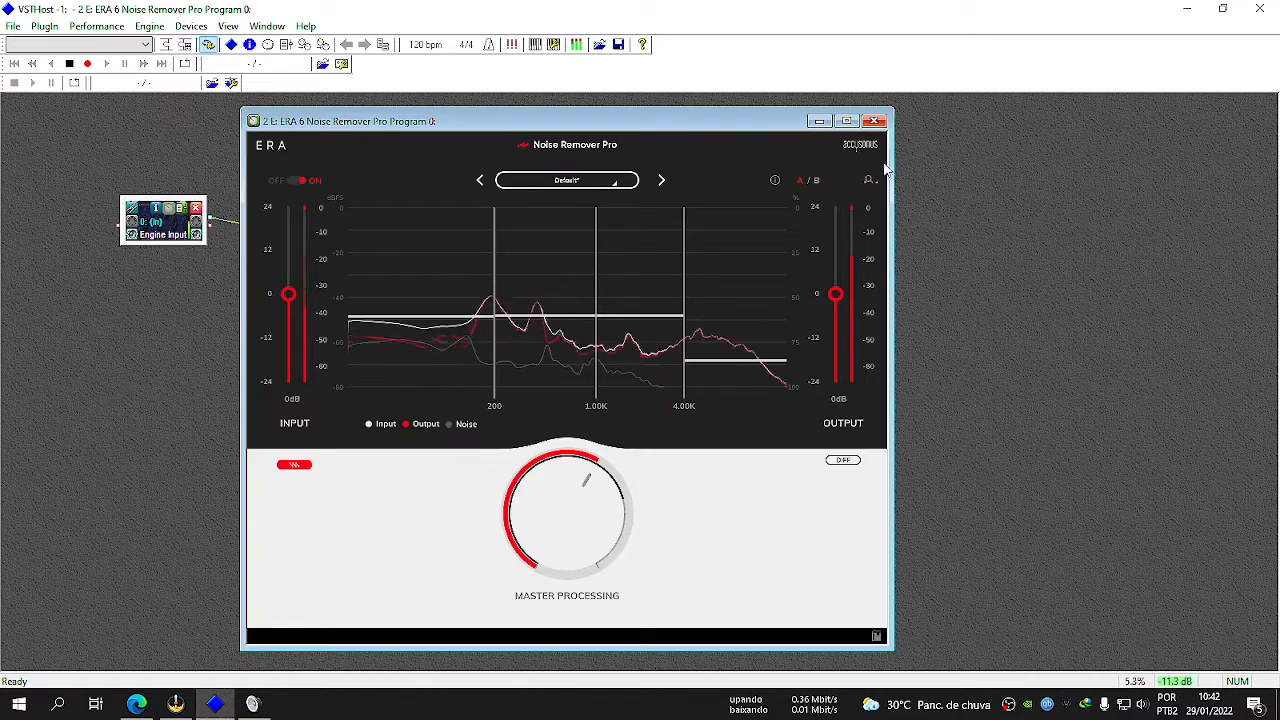
Close the Noise Remover Pro editor and compare Line 1's recording level with VSTHost running and after closing it.
{"action": "left_click", "coordinate": [874, 122]}
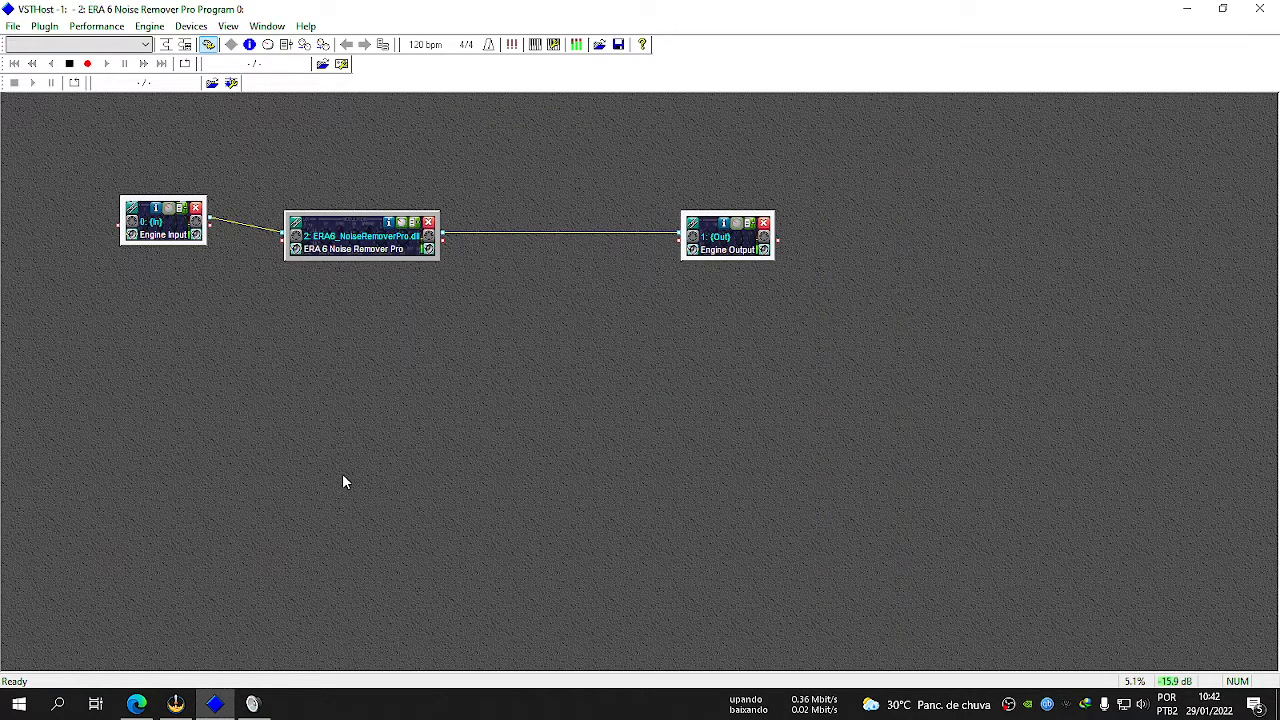
{"action": "left_click", "coordinate": [252, 704]}
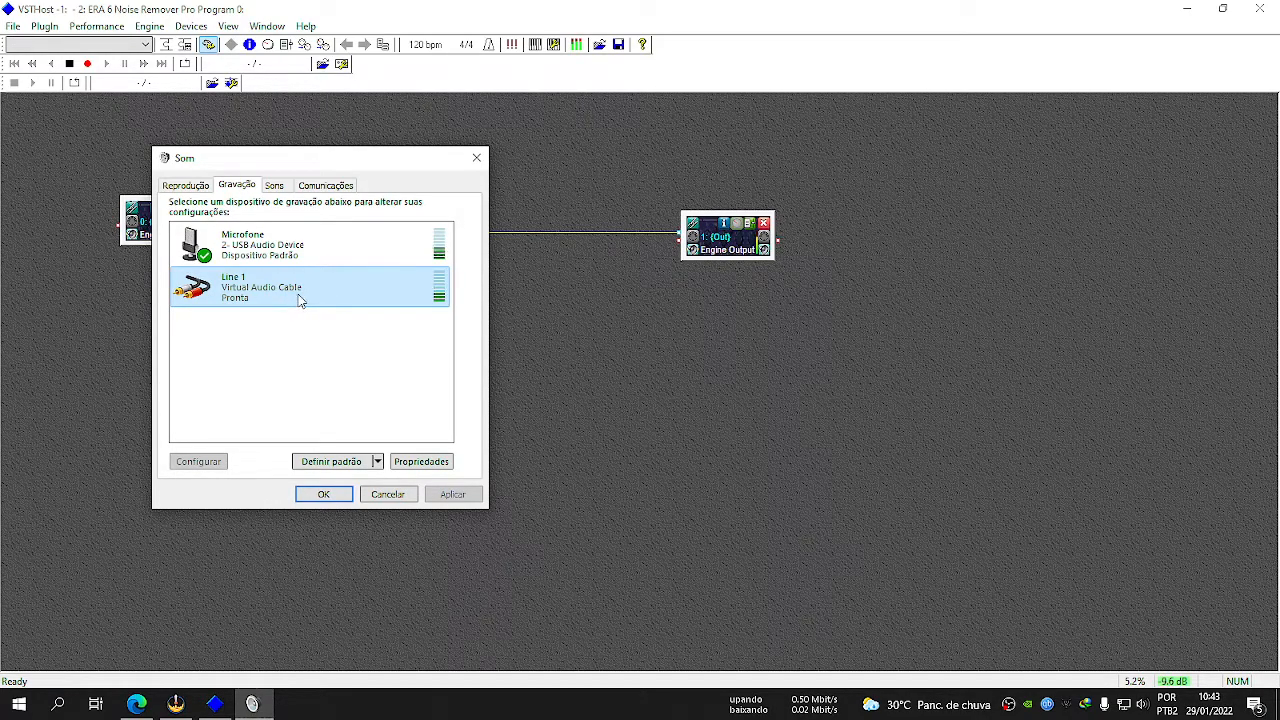
{"action": "left_click", "coordinate": [520, 313]}
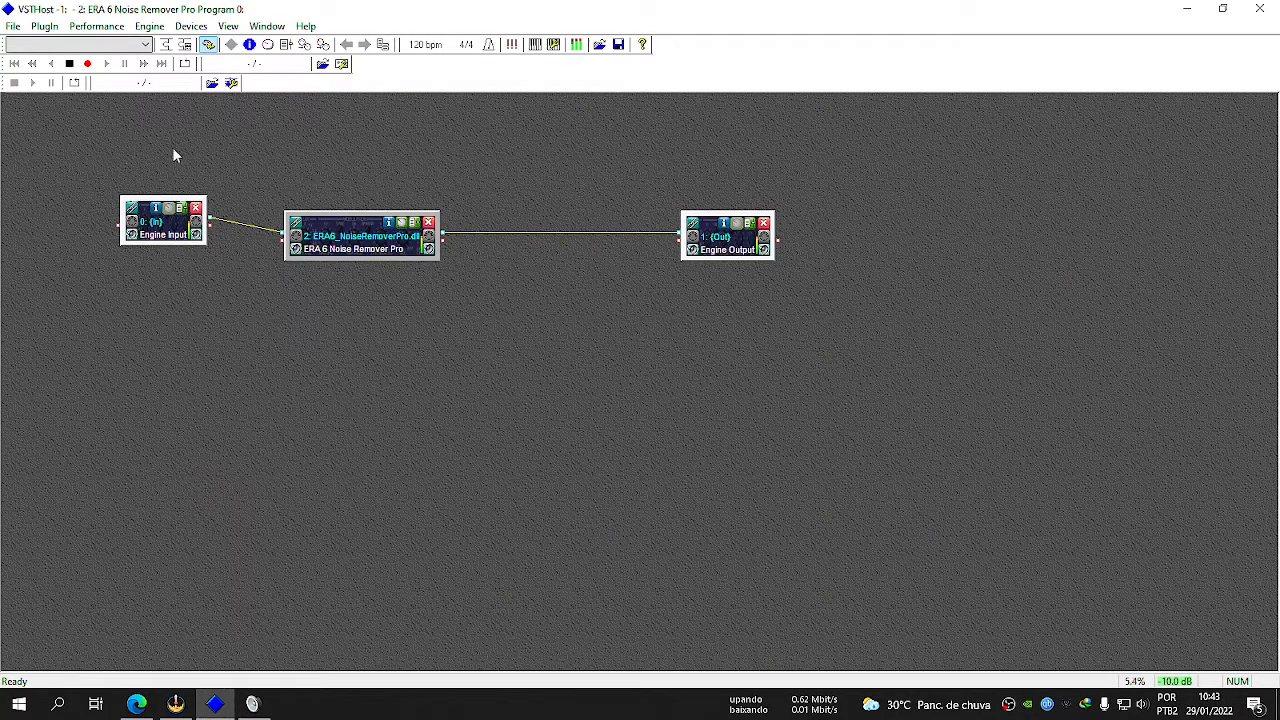
{"action": "left_click", "coordinate": [1259, 8]}
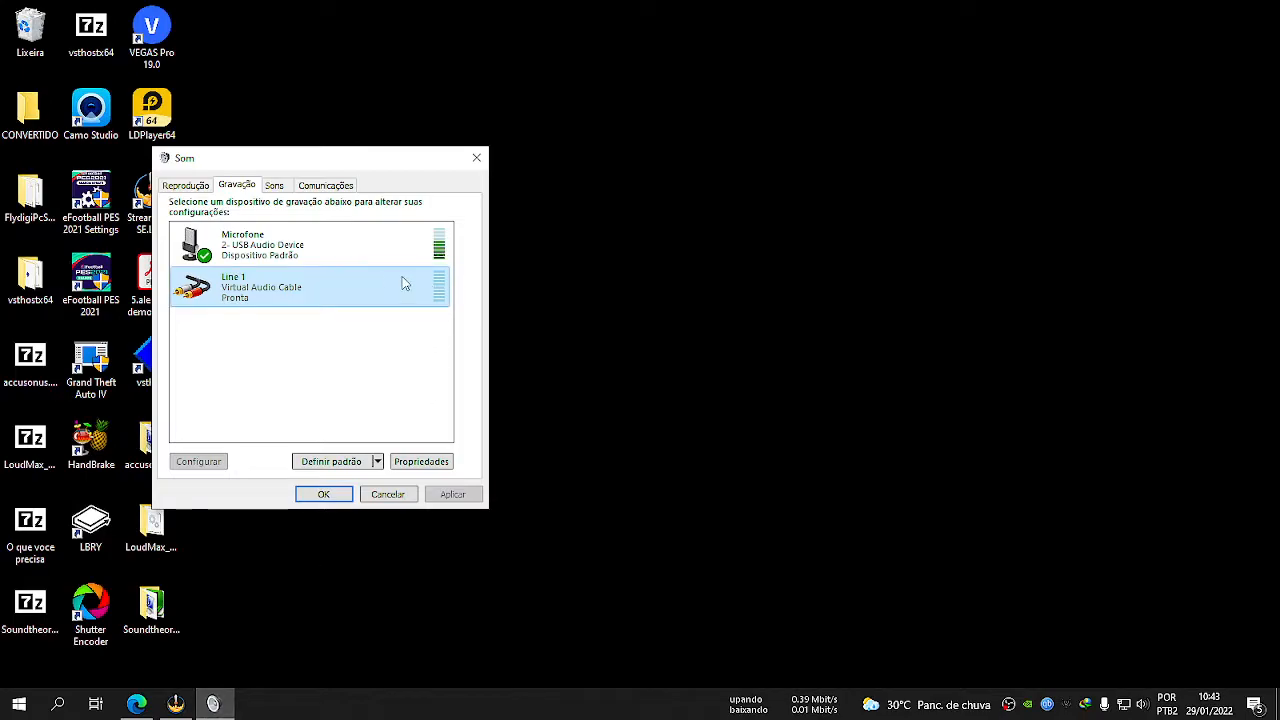
{"action": "left_click", "coordinate": [604, 396]}
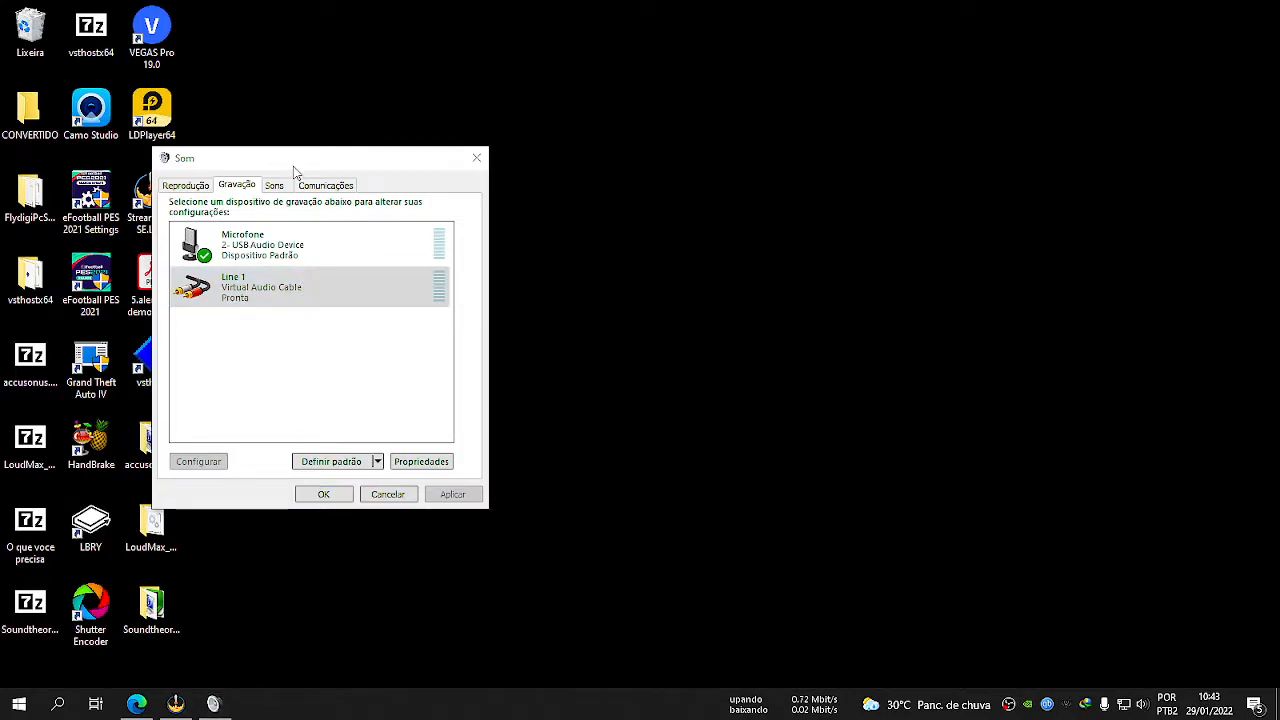
Reopen VSTHost, load ERA 6 Noise Remover Pro, and place its module between Engine Input and Engine Output.
{"action": "double_click", "coordinate": [160, 360]}
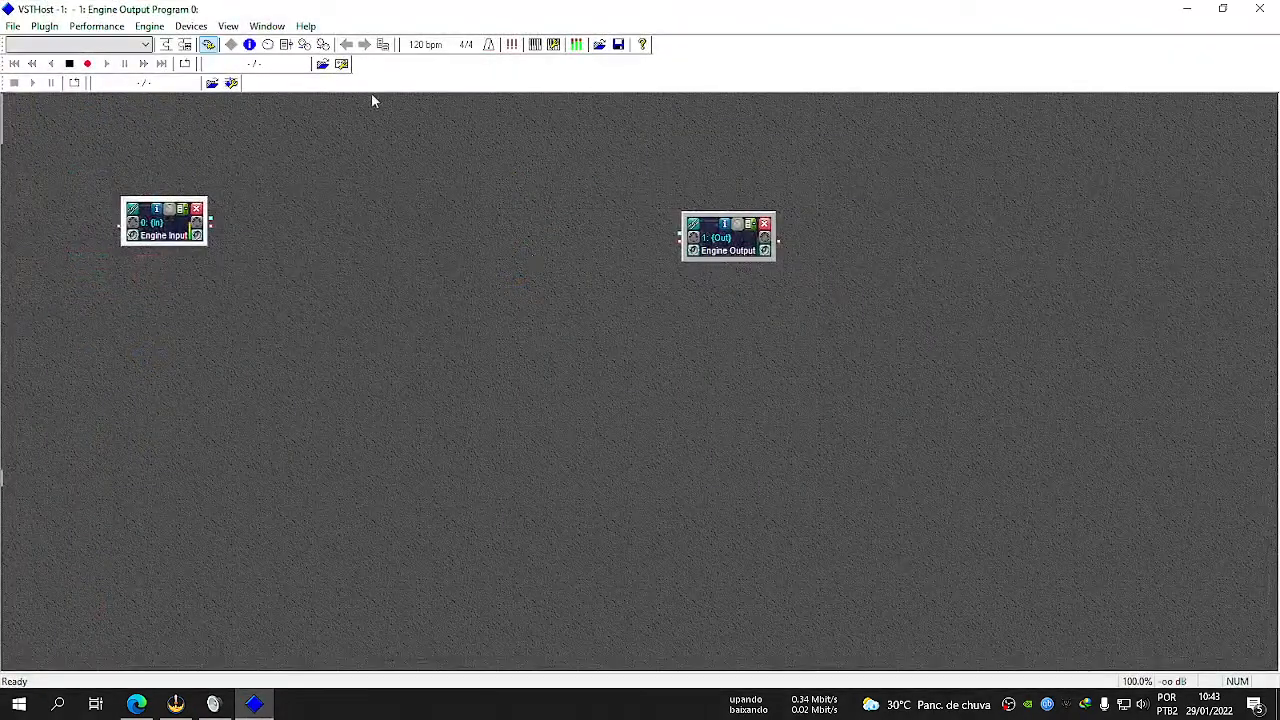
{"action": "right_click", "coordinate": [278, 229]}
{"action": "mouse_move", "coordinate": [314, 235]}
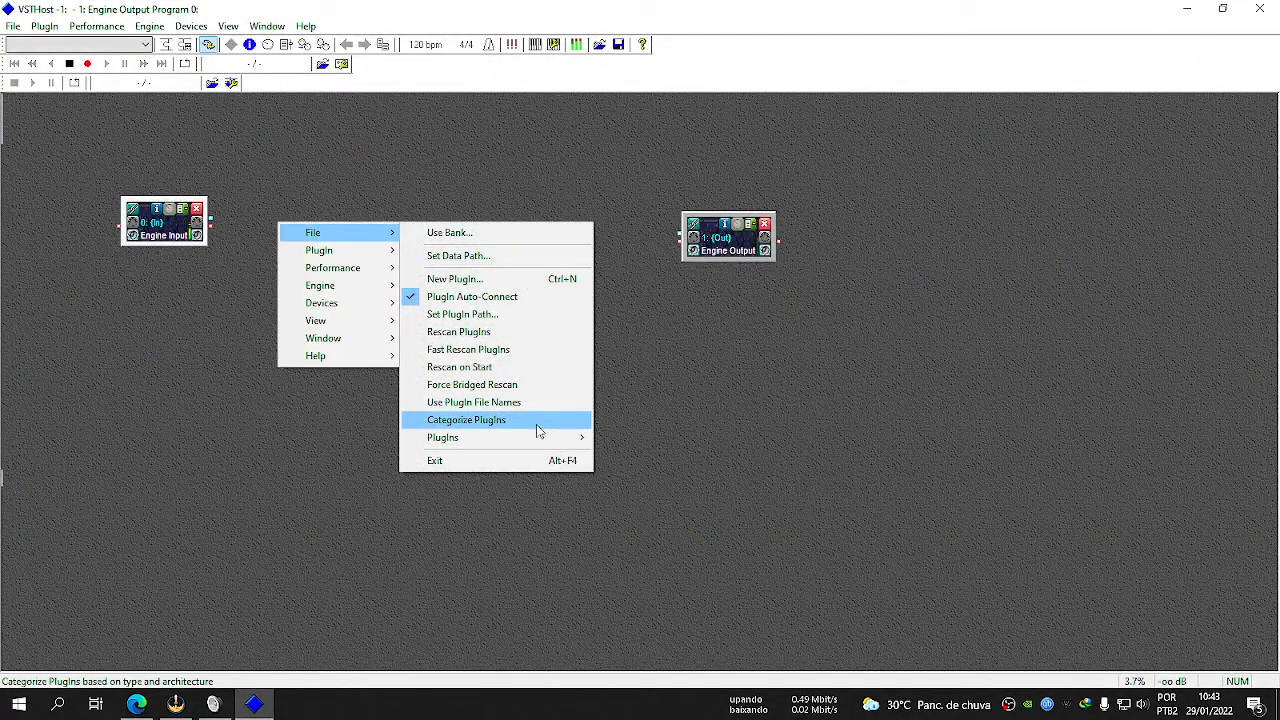
{"action": "mouse_move", "coordinate": [578, 438]}
{"action": "mouse_move", "coordinate": [663, 462]}
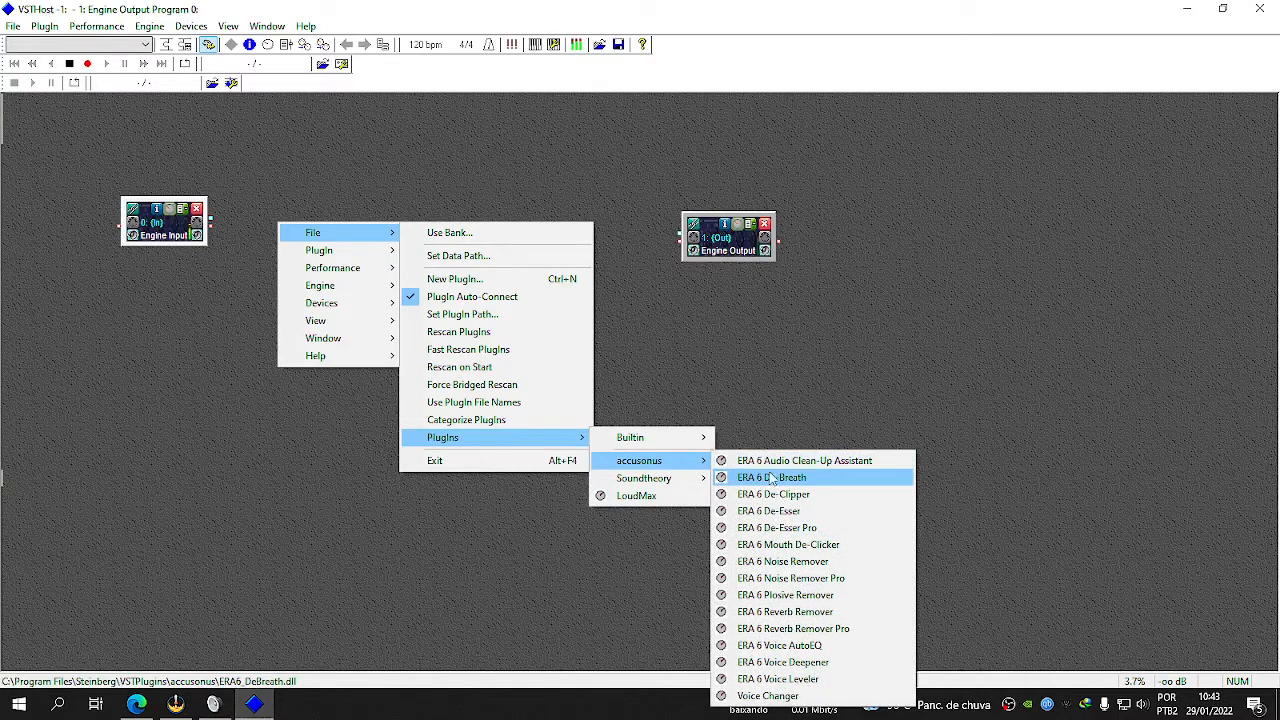
{"action": "left_click", "coordinate": [857, 579]}
{"action": "left_click_drag", "start_coordinate": [126, 164], "coordinate": [333, 255]}
{"action": "left_click", "coordinate": [884, 142]}
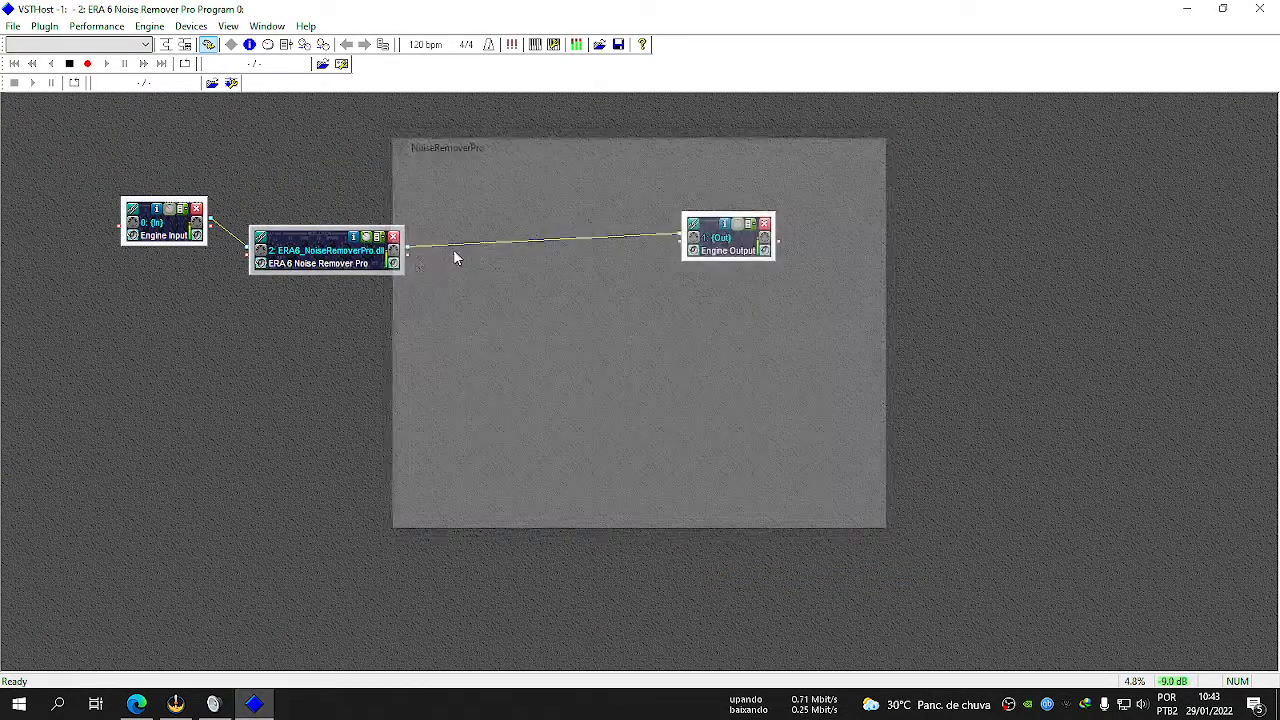
Set processing to about 60% on the three bands below 4.00K and 86% above it, raise Master Processing, and close the editor.
{"action": "left_click", "coordinate": [366, 238]}
{"action": "left_click_drag", "start_coordinate": [290, 330], "coordinate": [381, 366]}
{"action": "left_click_drag", "start_coordinate": [474, 330], "coordinate": [466, 366]}
{"action": "left_click_drag", "start_coordinate": [566, 344], "coordinate": [553, 413]}
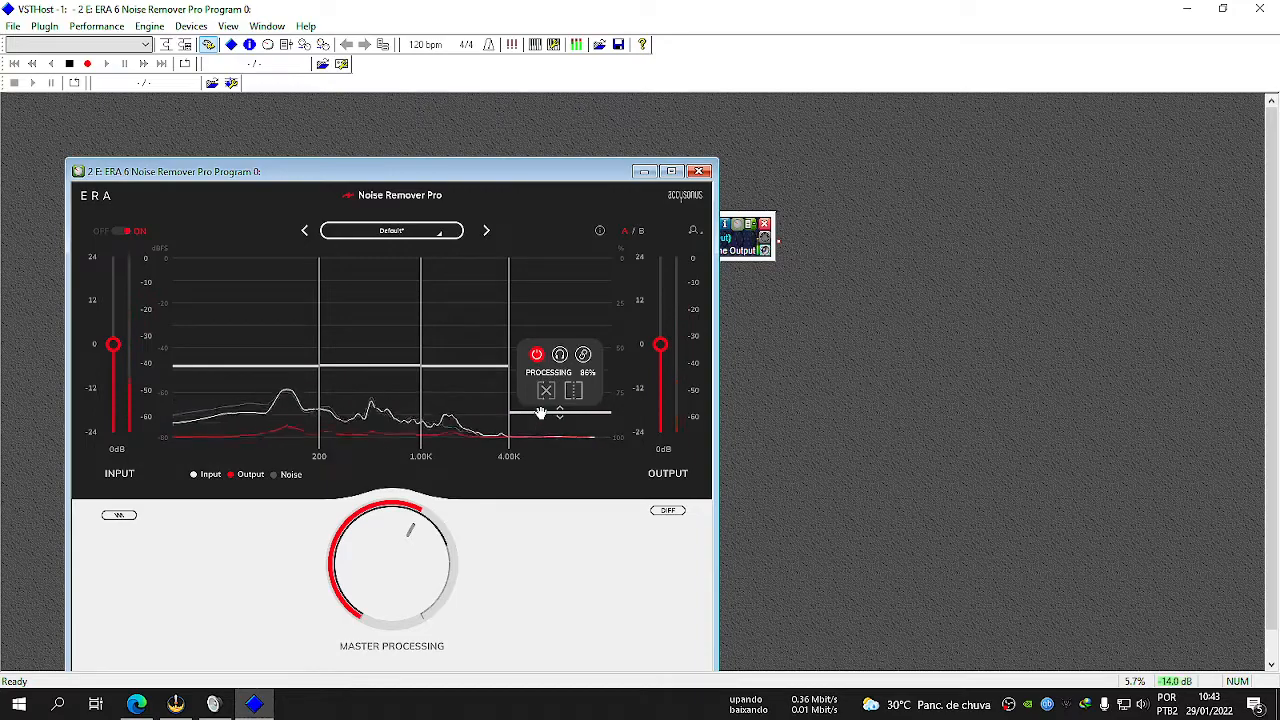
{"action": "left_click", "coordinate": [698, 173]}
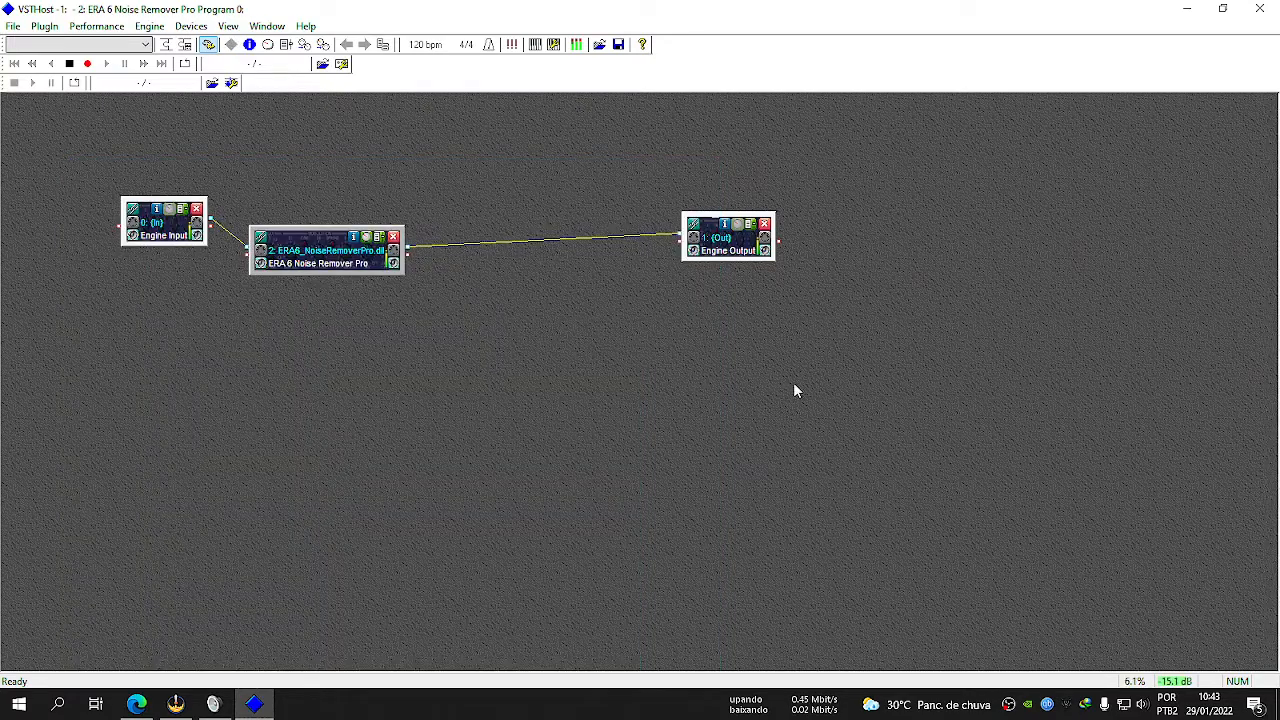
Minimize VSTHost to the system tray, check Line 1's level in the Sound dialog, and restore VSTHost.
{"action": "left_click", "coordinate": [1187, 9]}
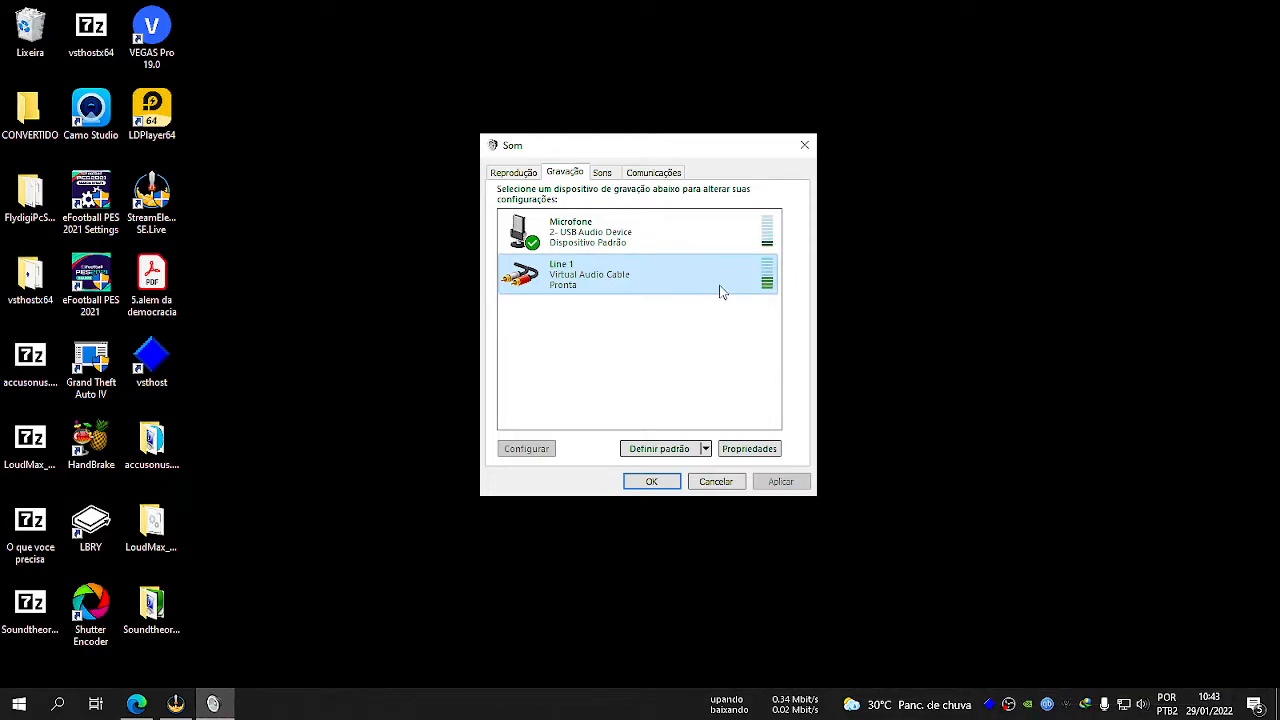
{"action": "left_click", "coordinate": [990, 705]}
{"action": "left_click", "coordinate": [990, 705]}
{"action": "left_click", "coordinate": [963, 73]}
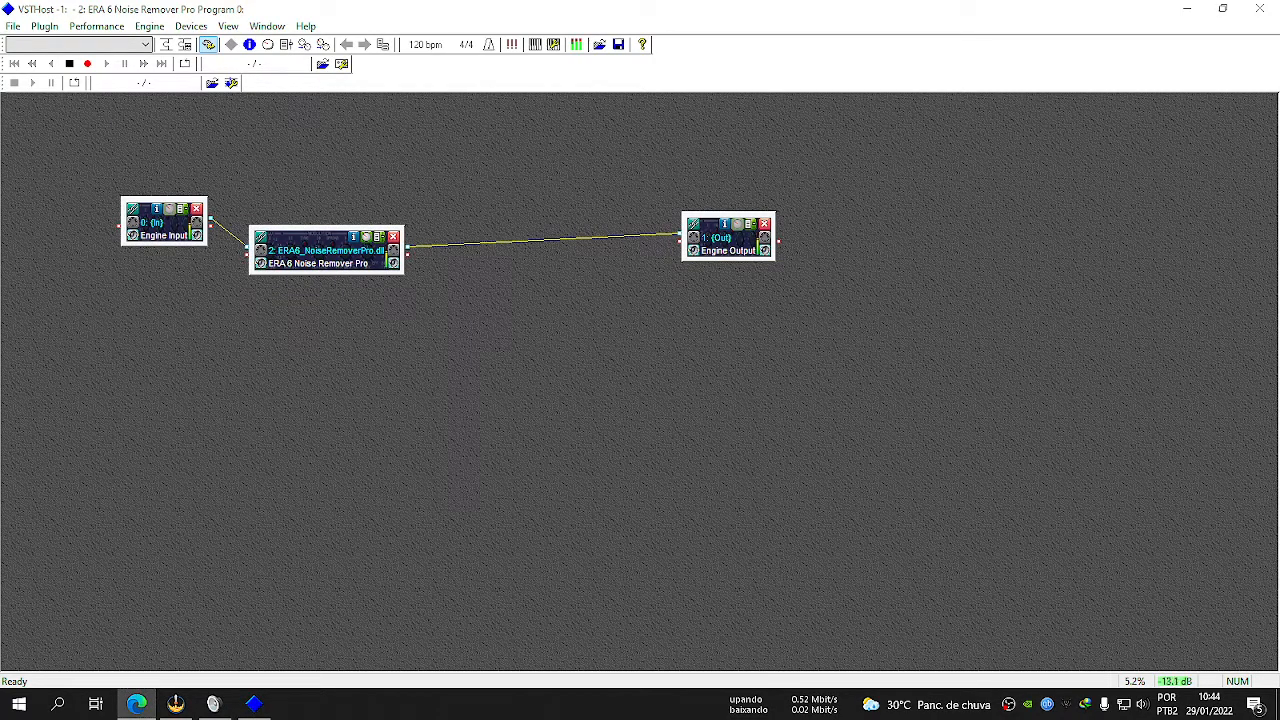
{"action": "left_click", "coordinate": [153, 708]}
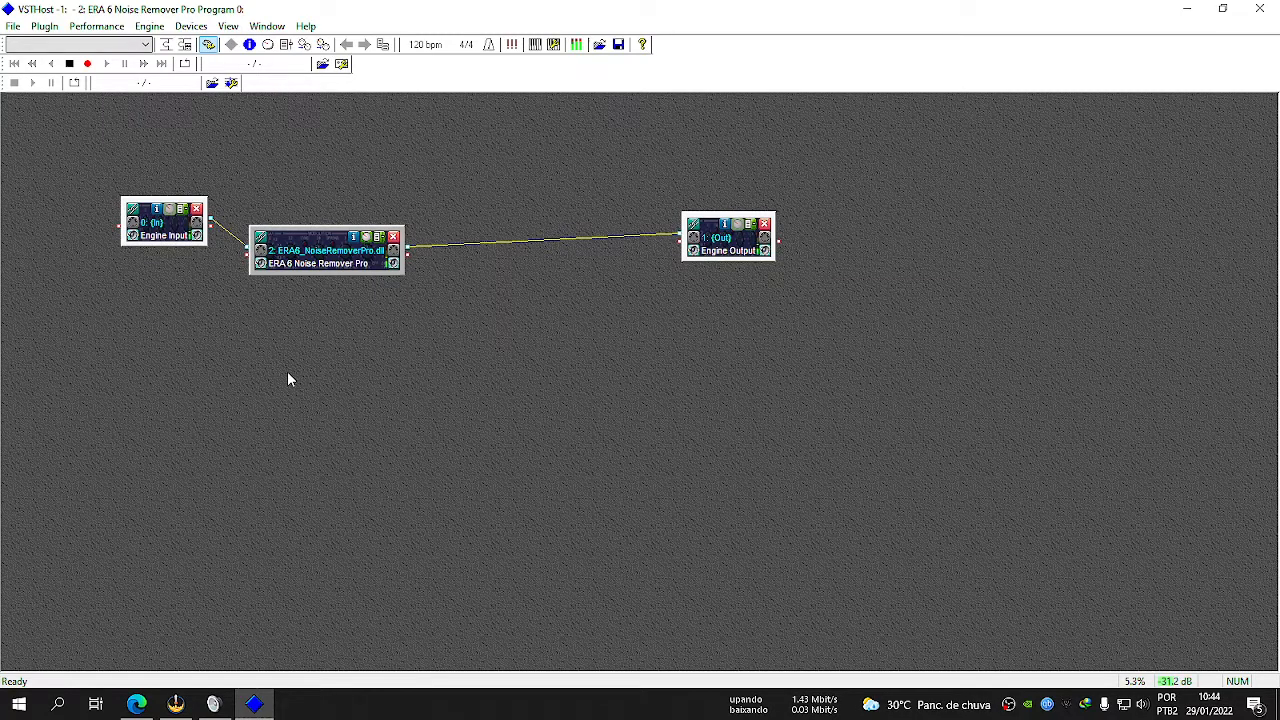
{"action": "right_click", "coordinate": [194, 322]}
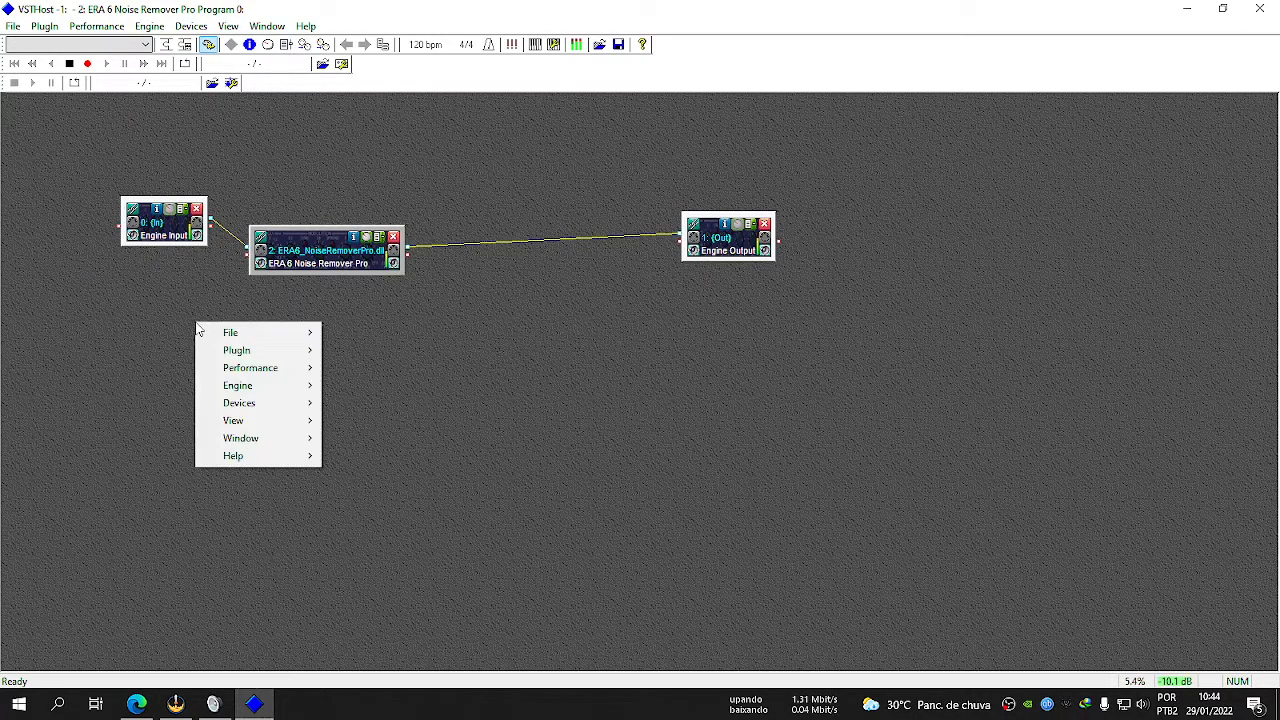
{"action": "left_click", "coordinate": [212, 305]}
Move Engine Output farther from Noise Remover Pro, load the Soundtheory Gullfoss plugin, and place its module below the others.
{"action": "left_click_drag", "start_coordinate": [745, 244], "coordinate": [818, 265]}
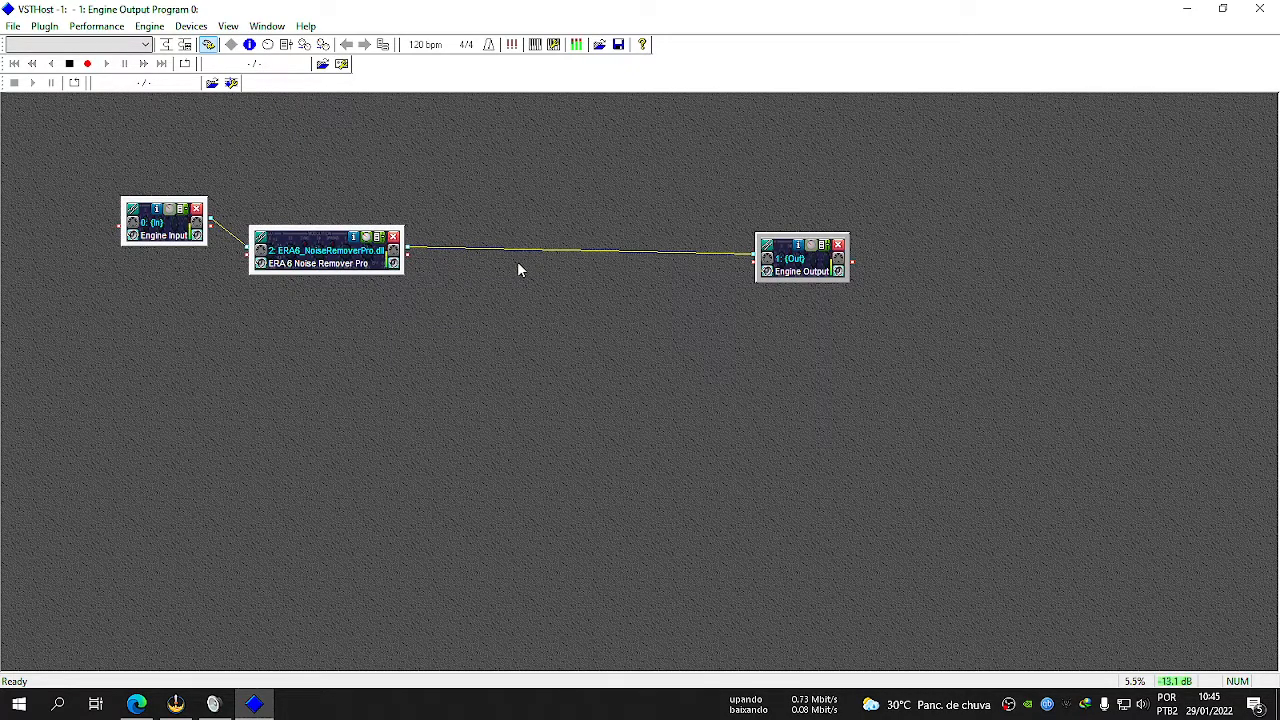
{"action": "right_click", "coordinate": [210, 324]}
{"action": "mouse_move", "coordinate": [251, 335]}
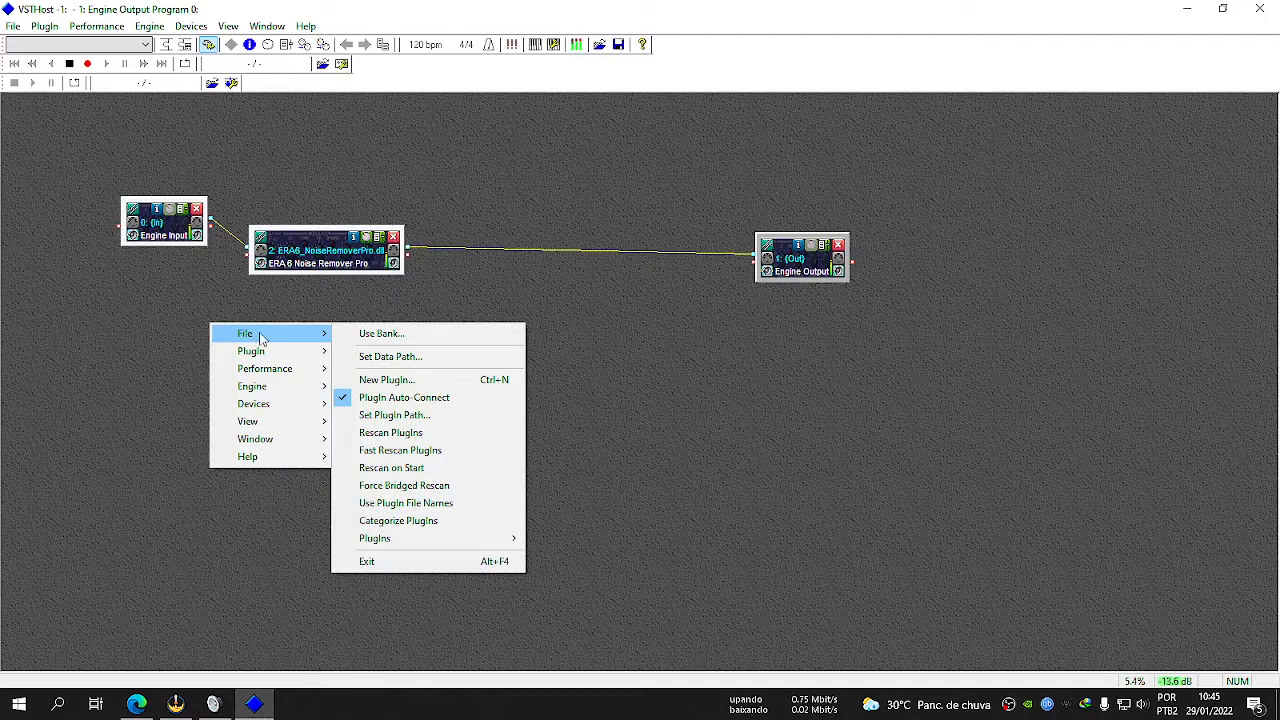
{"action": "mouse_move", "coordinate": [440, 540]}
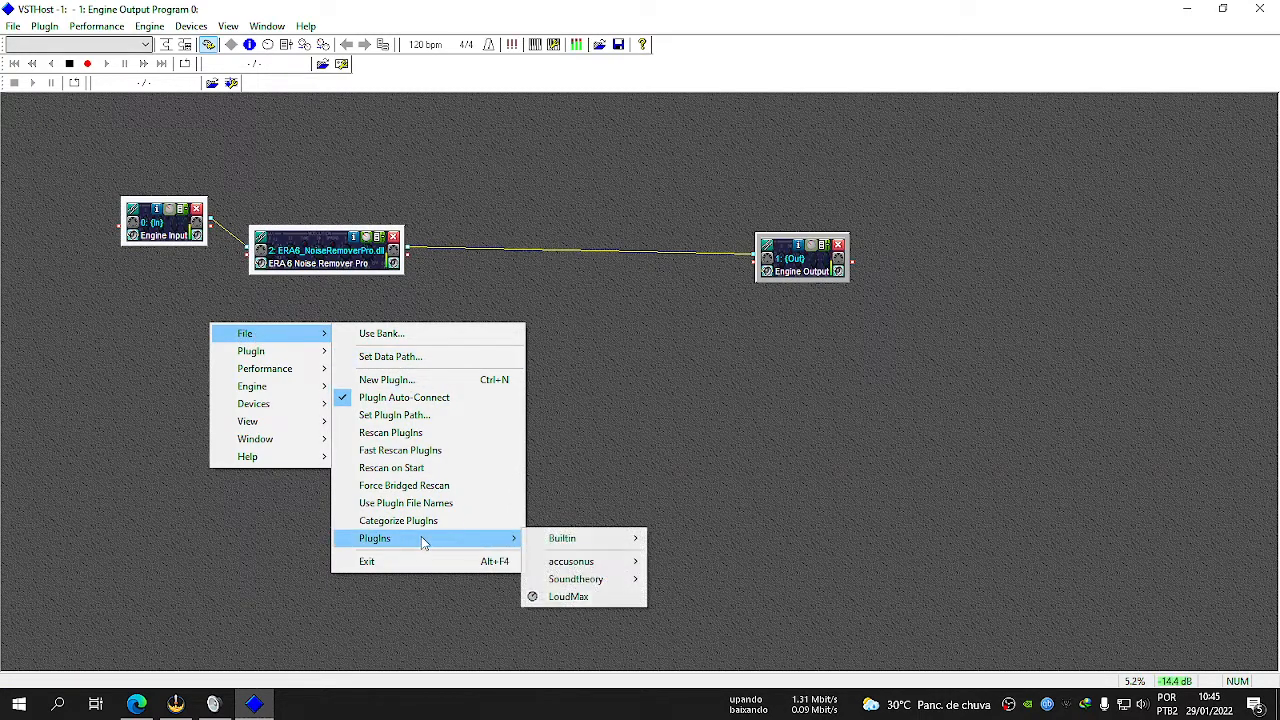
{"action": "mouse_move", "coordinate": [608, 585]}
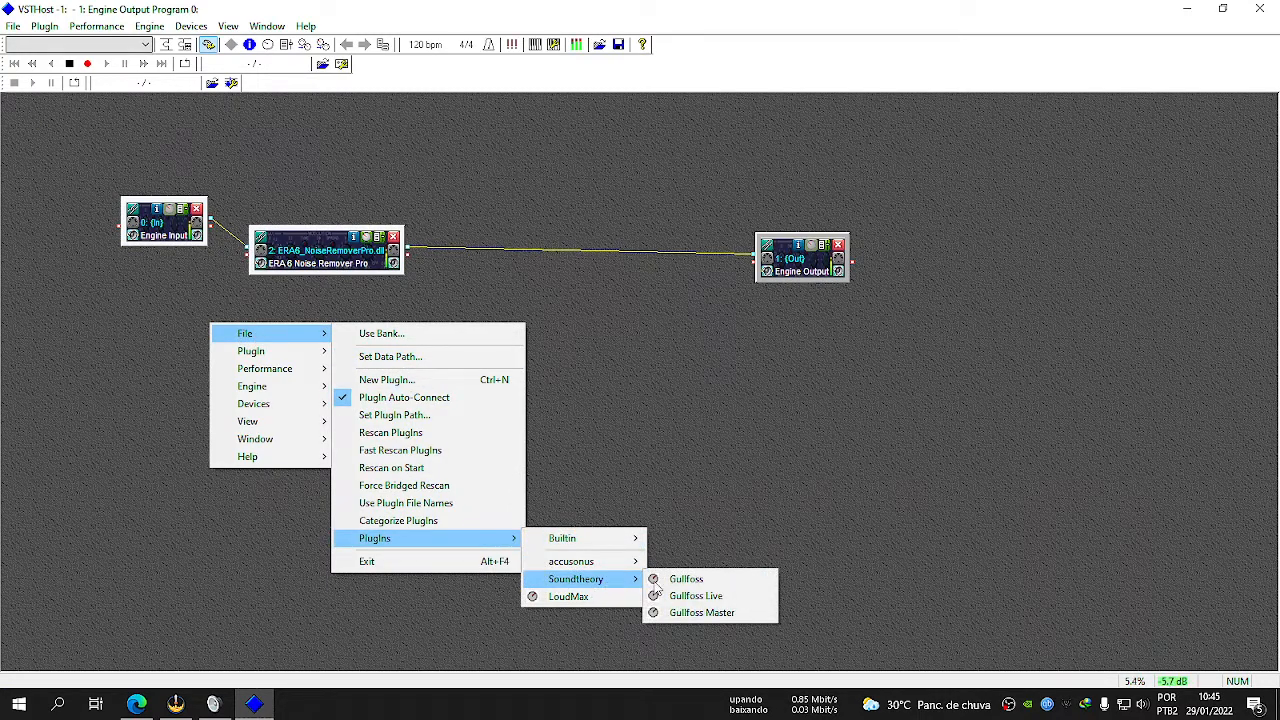
{"action": "left_click", "coordinate": [725, 579]}
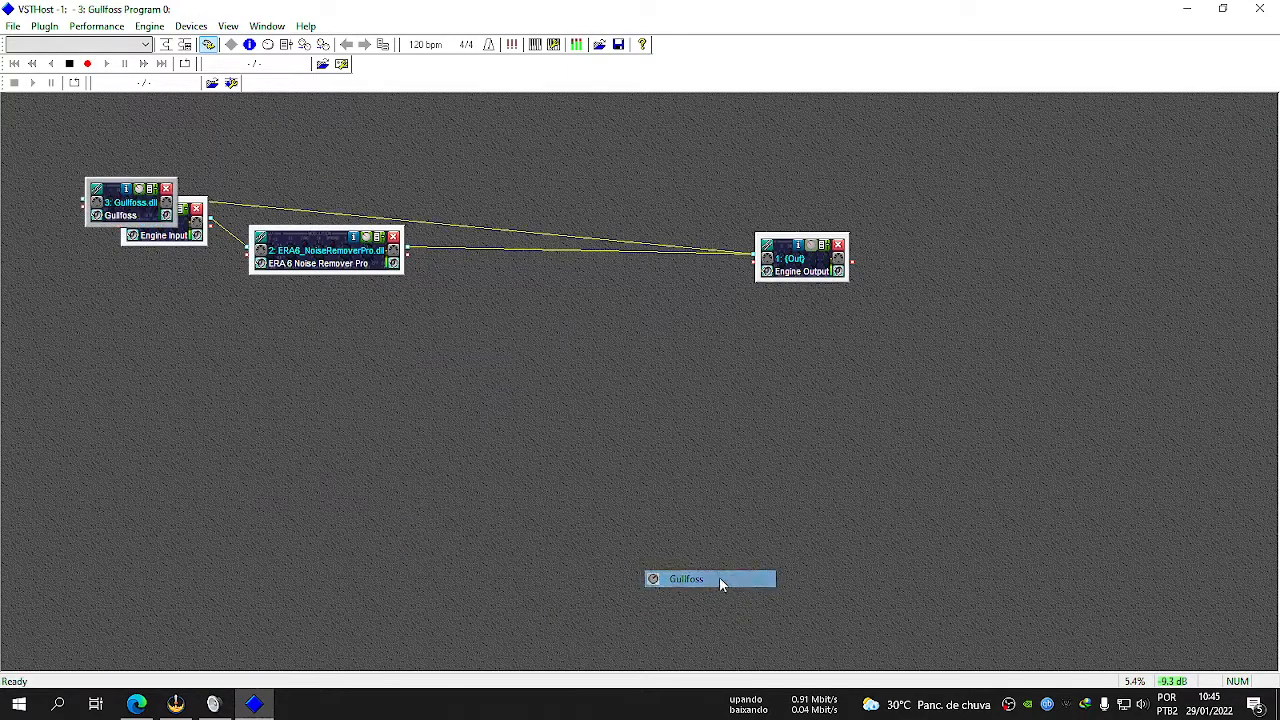
{"action": "left_click_drag", "start_coordinate": [130, 215], "coordinate": [335, 570]}
{"action": "mouse_move", "coordinate": [310, 258]}
{"action": "left_mouse_down"}
{"action": "mouse_move", "coordinate": [361, 262]}
{"action": "mouse_move", "coordinate": [325, 259]}
{"action": "left_mouse_up"}
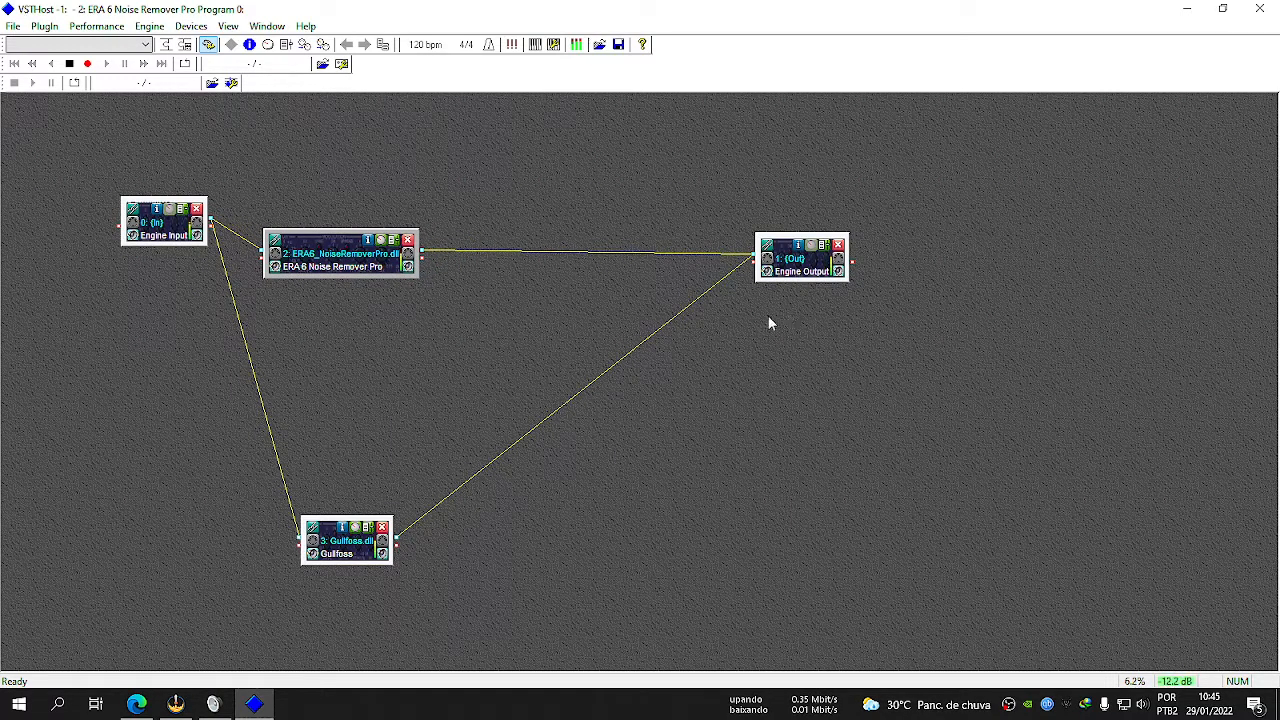
Remove Gullfoss's chain connections to Engine Output and Engine Input, and move its module between Noise Remover Pro and Engine Output.
{"action": "left_click", "coordinate": [792, 267]}
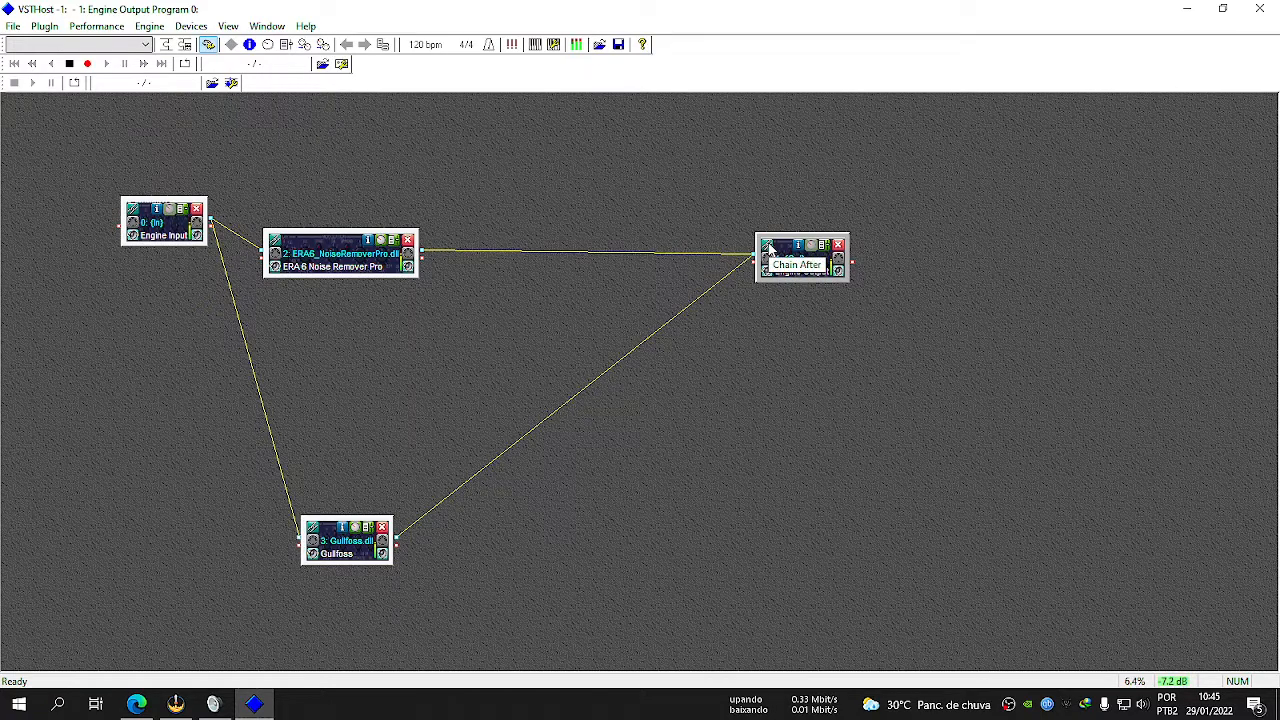
{"action": "left_click", "coordinate": [768, 247]}
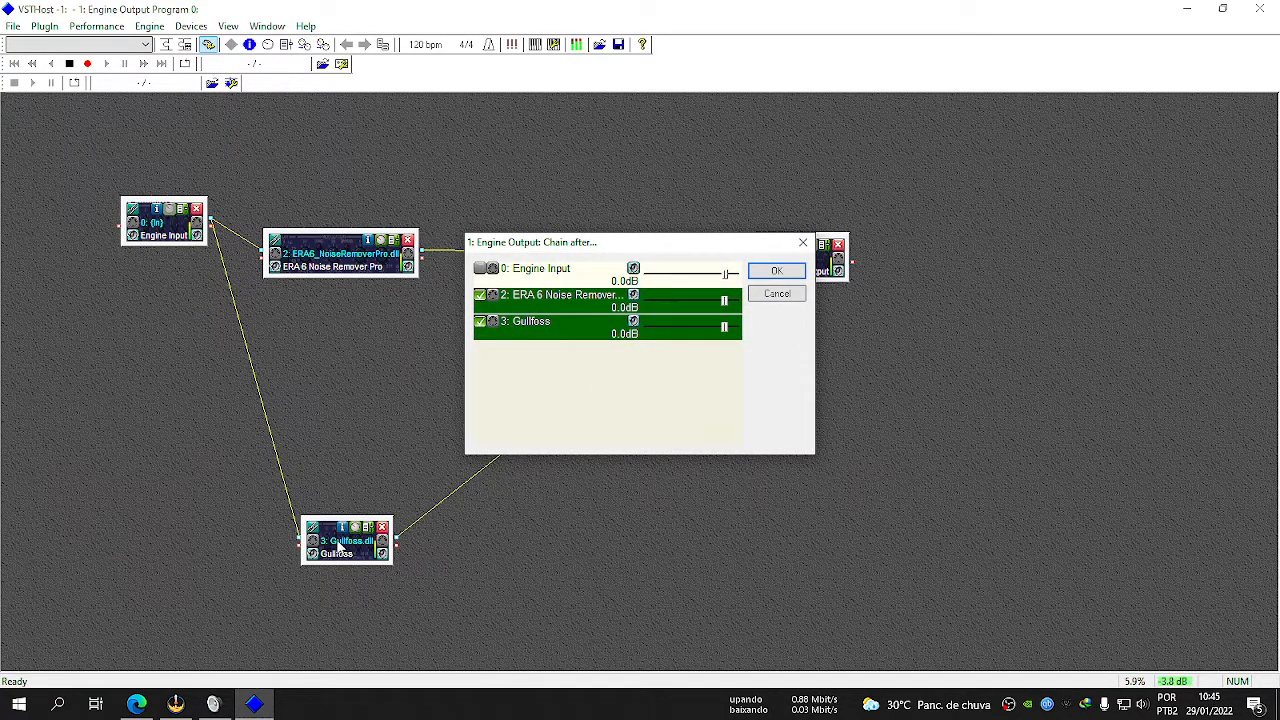
{"action": "left_click", "coordinate": [487, 331]}
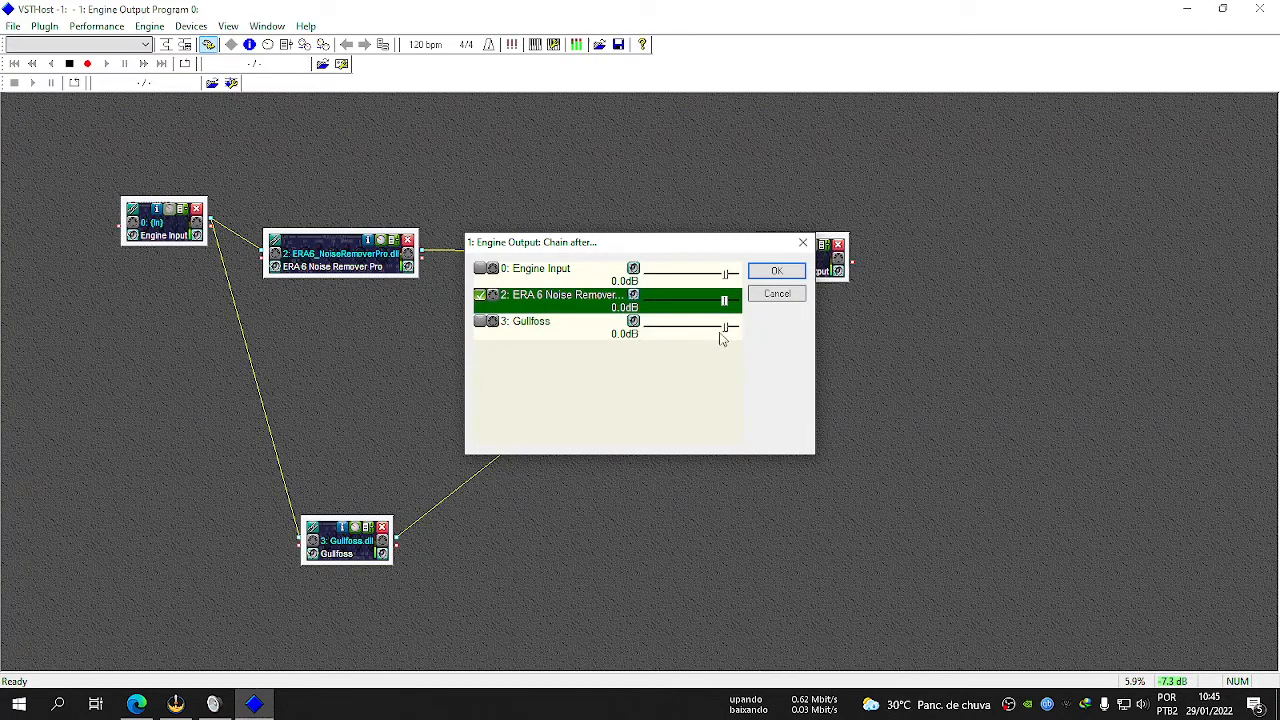
{"action": "left_click", "coordinate": [776, 271]}
{"action": "left_click_drag", "start_coordinate": [335, 549], "coordinate": [521, 445]}
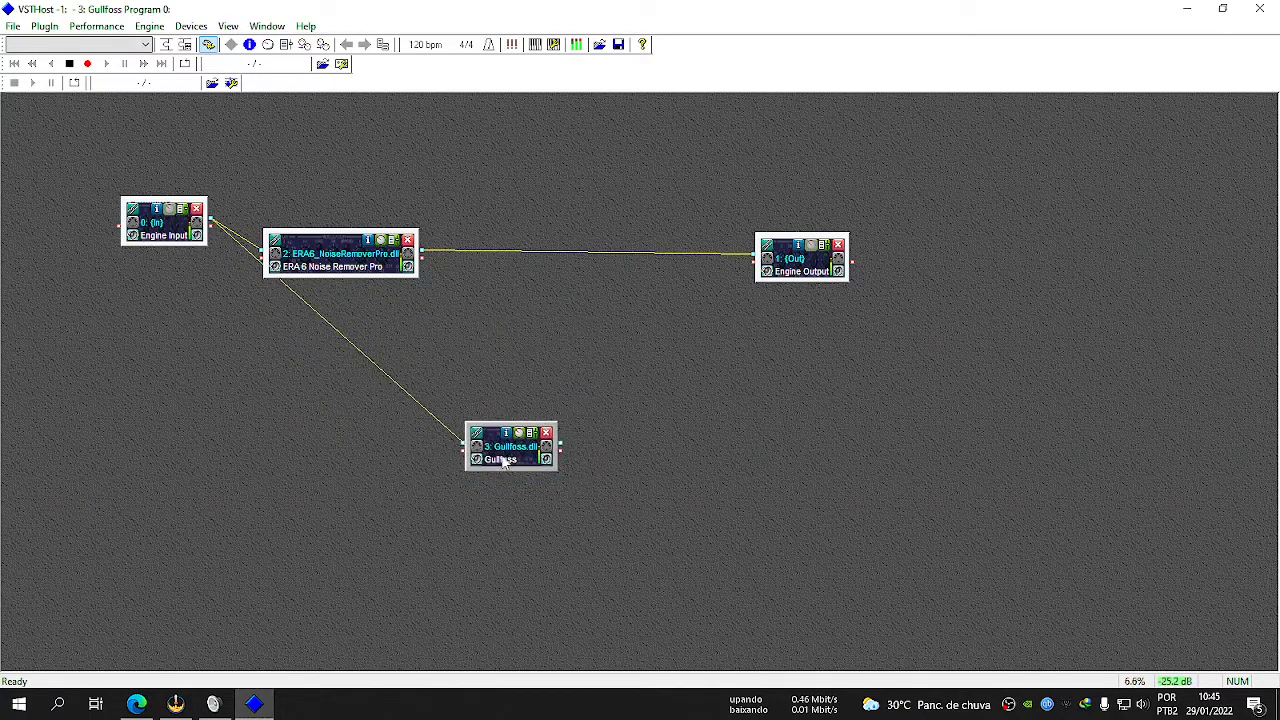
{"action": "left_click", "coordinate": [478, 437]}
{"action": "left_click", "coordinate": [480, 272]}
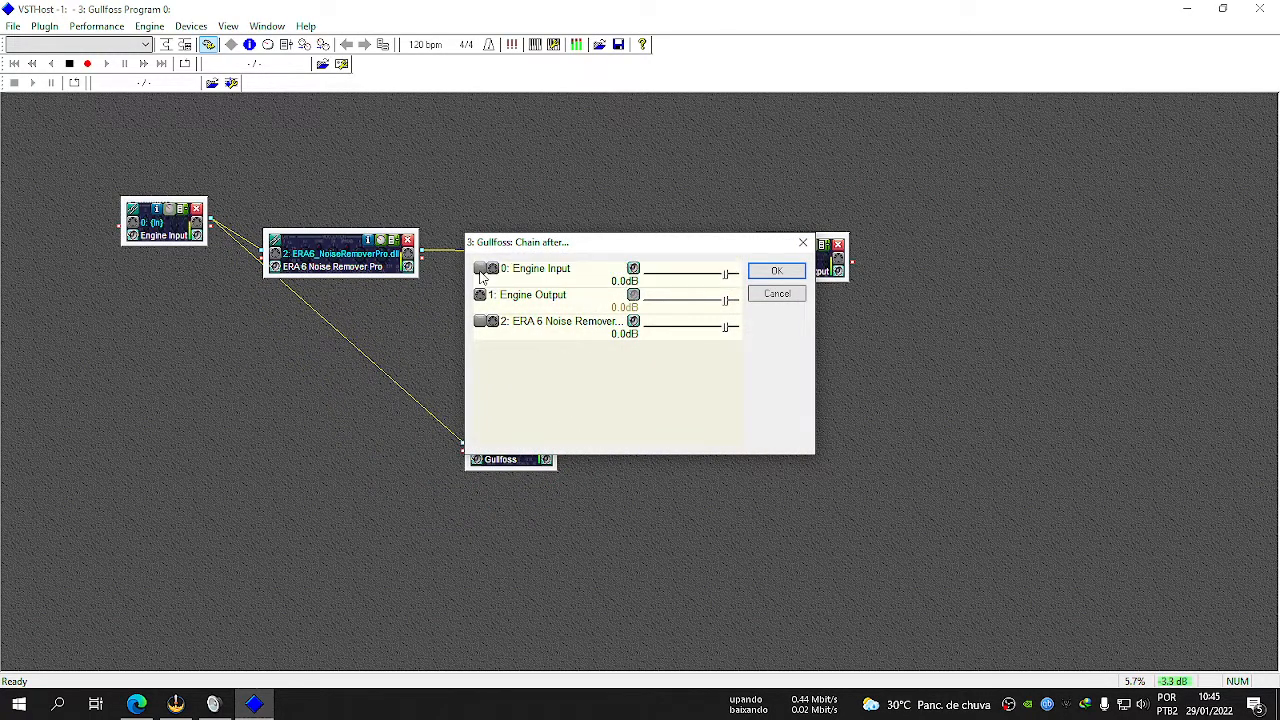
{"action": "left_click", "coordinate": [795, 273]}
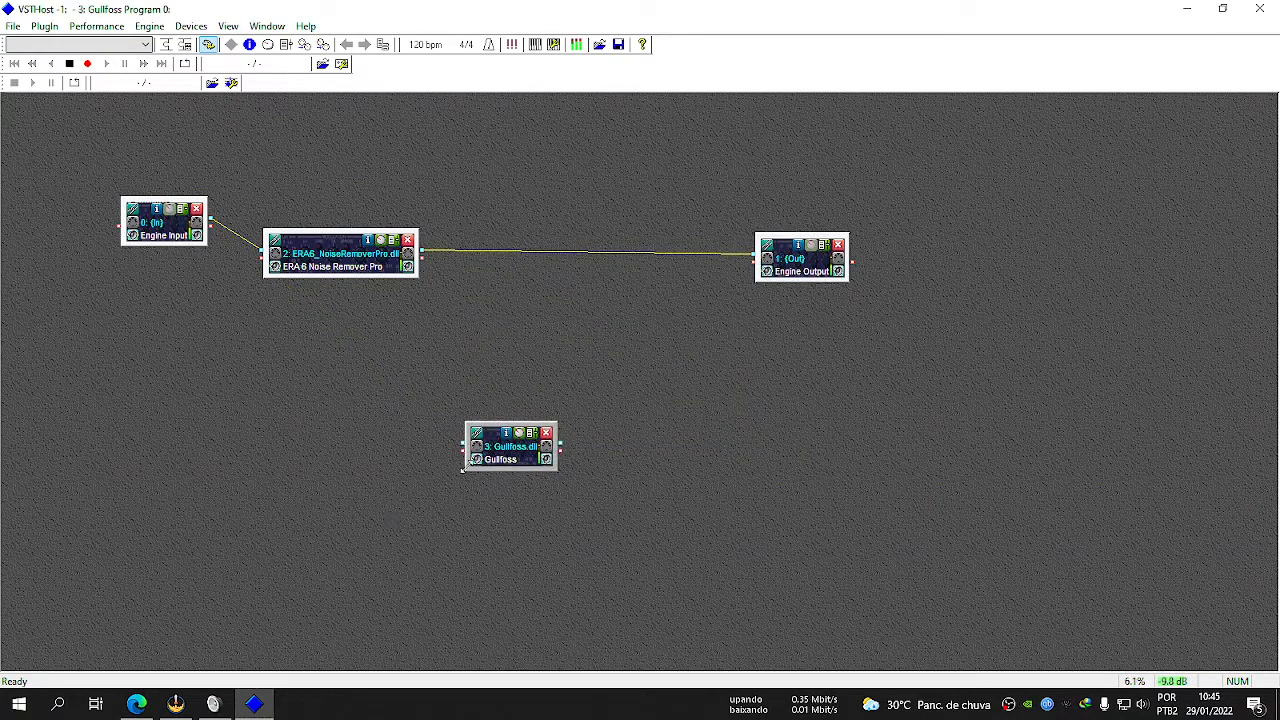
{"action": "left_click_drag", "start_coordinate": [508, 463], "coordinate": [575, 328]}
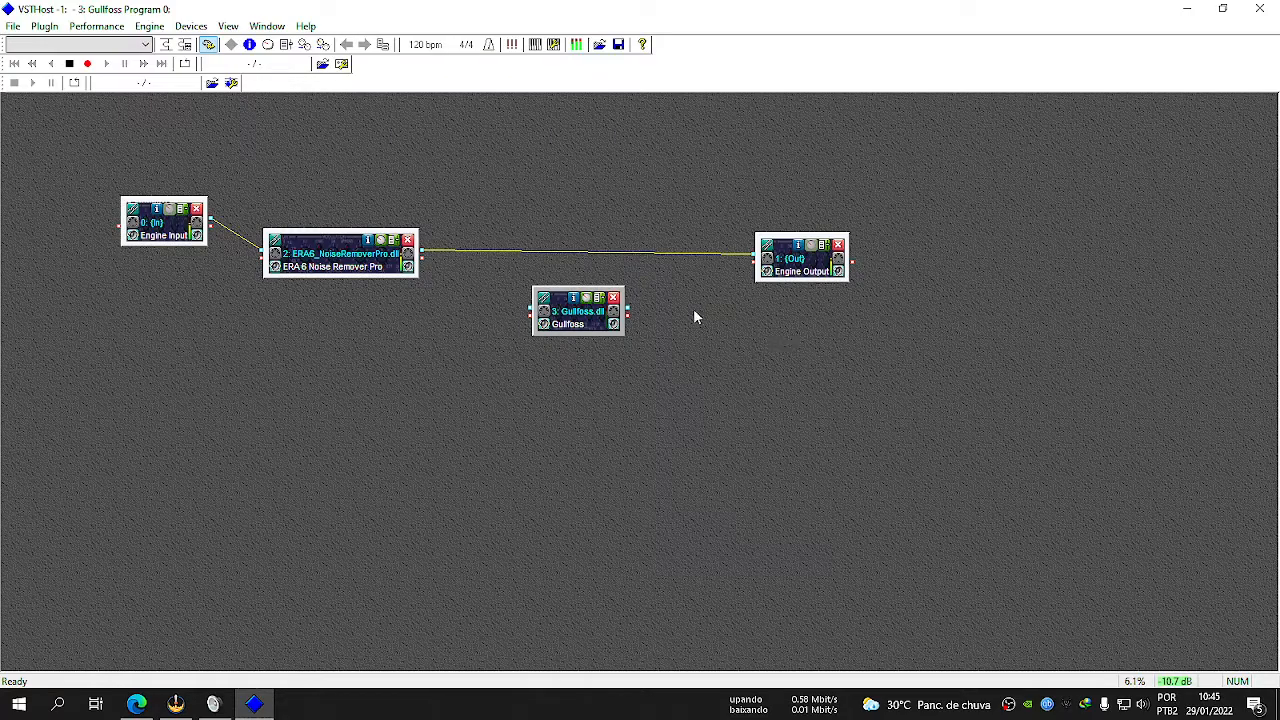
Chain Engine Output after Gullfoss instead of ERA 6 Noise Remover Pro.
{"action": "left_click", "coordinate": [801, 268]}
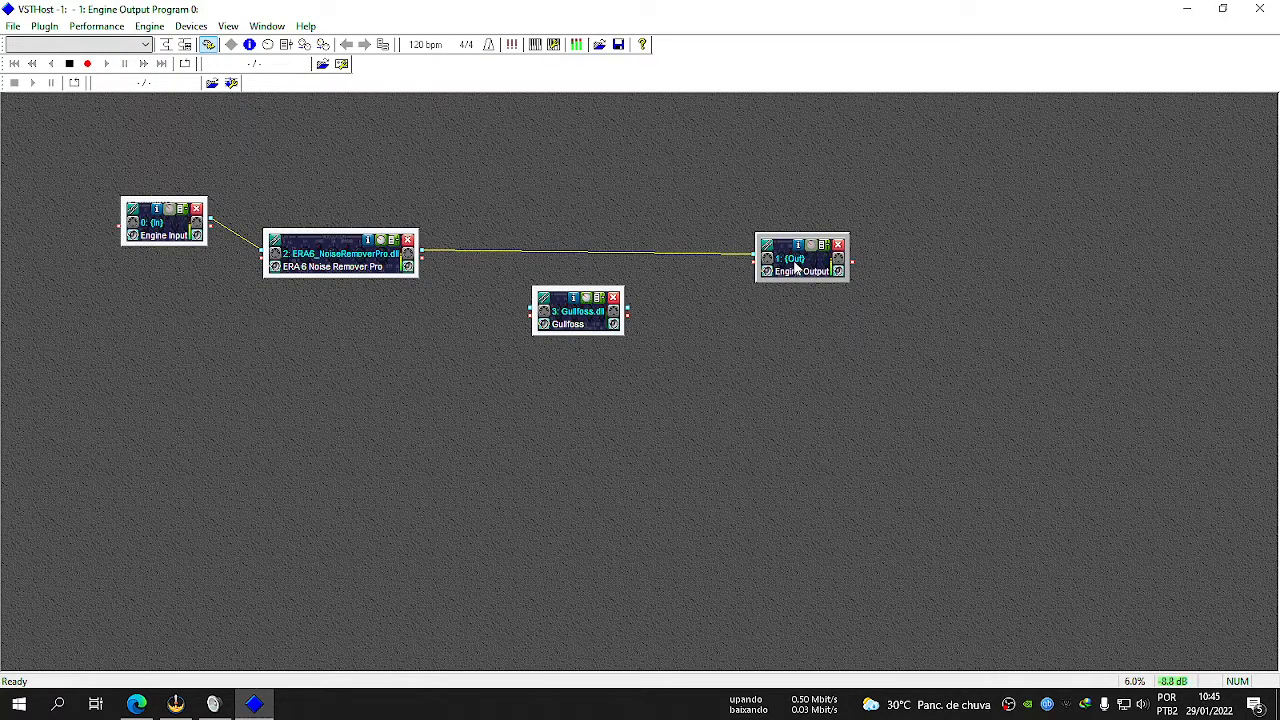
{"action": "left_click", "coordinate": [765, 249]}
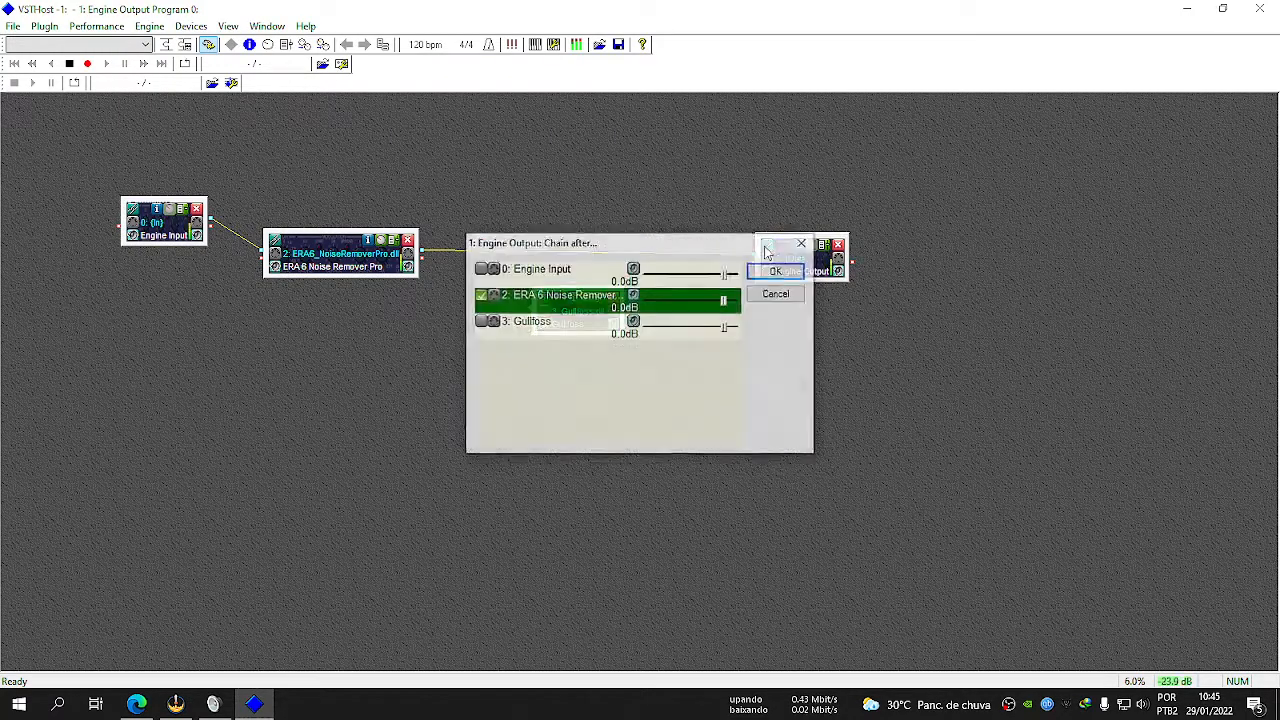
{"action": "left_click", "coordinate": [480, 298]}
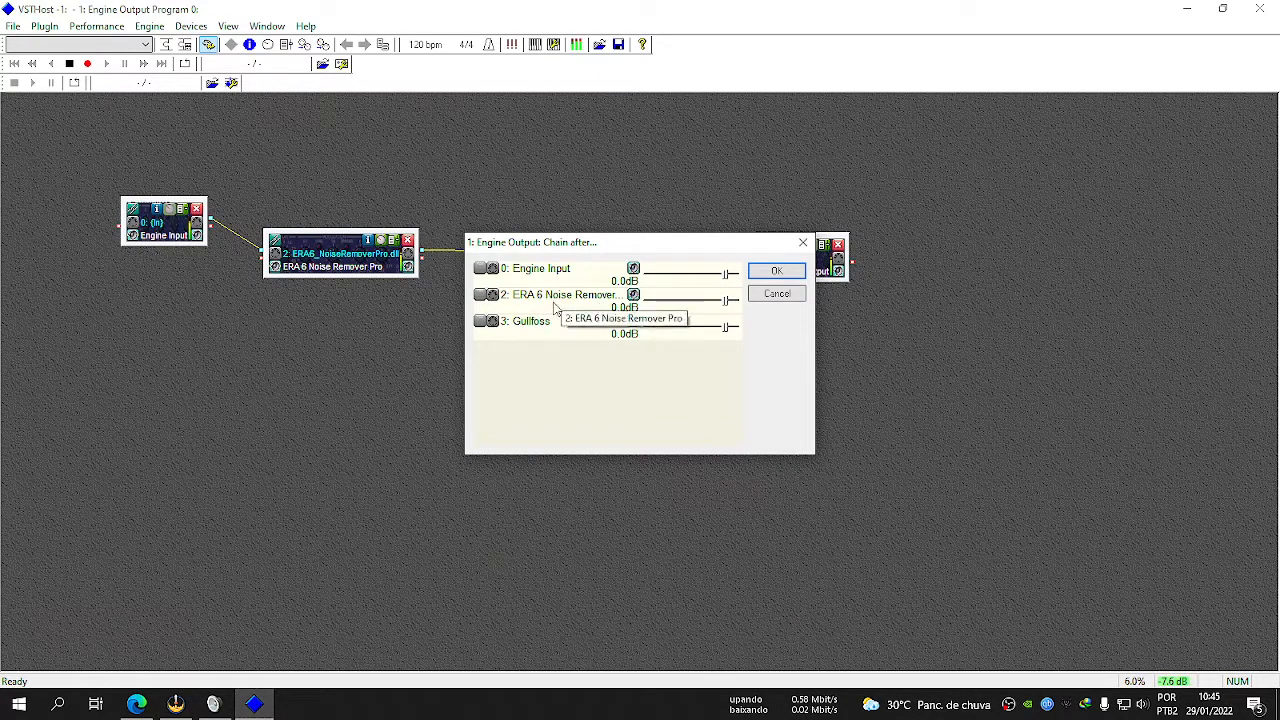
{"action": "left_click", "coordinate": [480, 322]}
{"action": "left_click", "coordinate": [776, 271]}
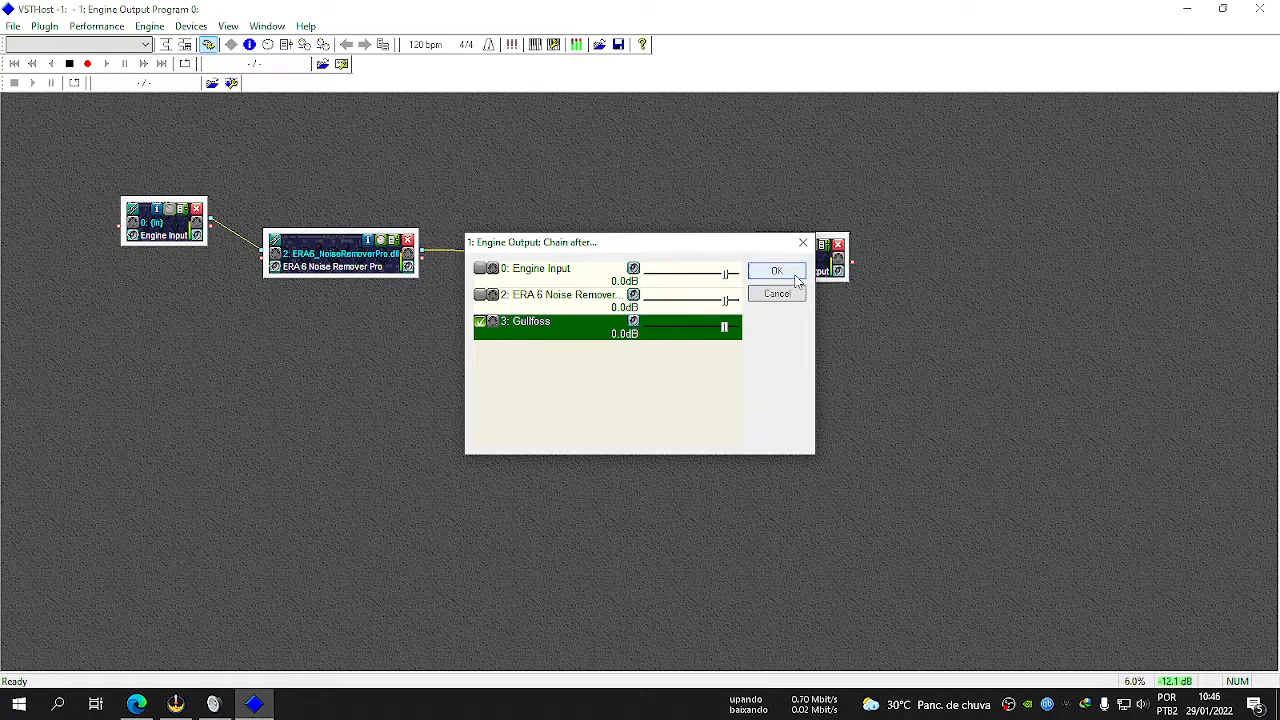
Align Gullfoss with the other modules and chain it after ERA 6 Noise Remover Pro.
{"action": "left_click_drag", "start_coordinate": [585, 325], "coordinate": [602, 271]}
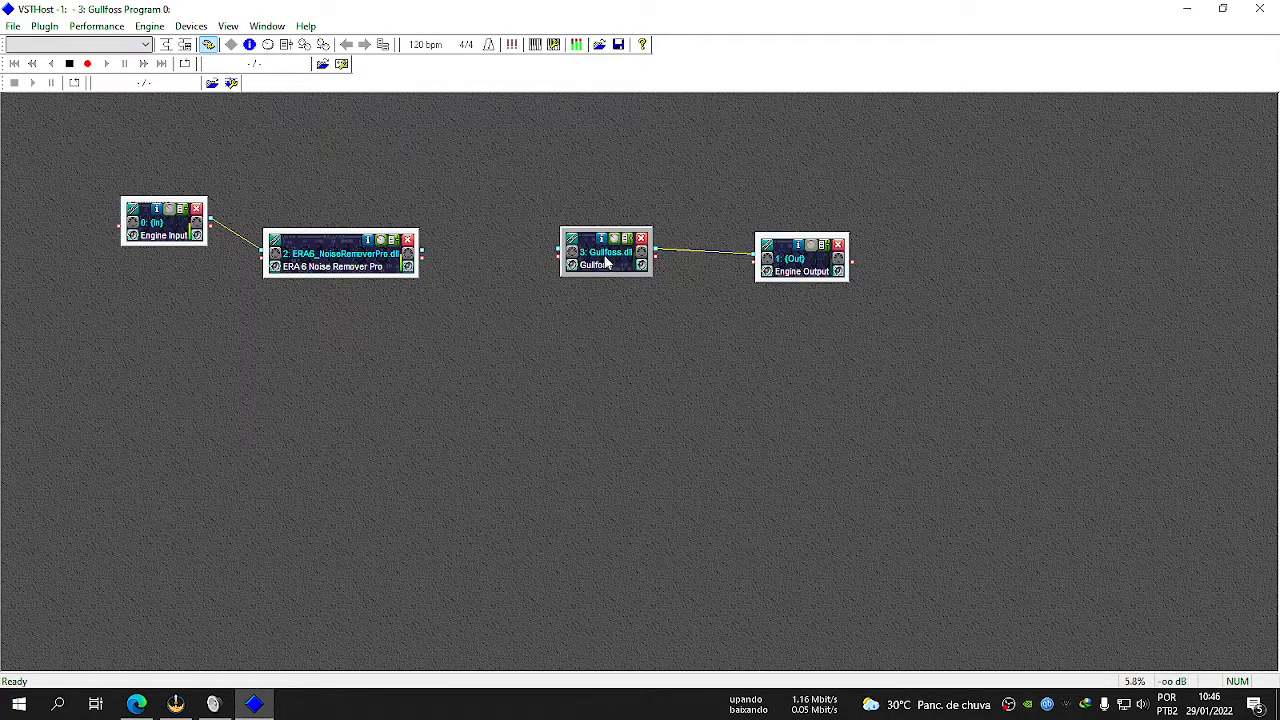
{"action": "left_click", "coordinate": [572, 244]}
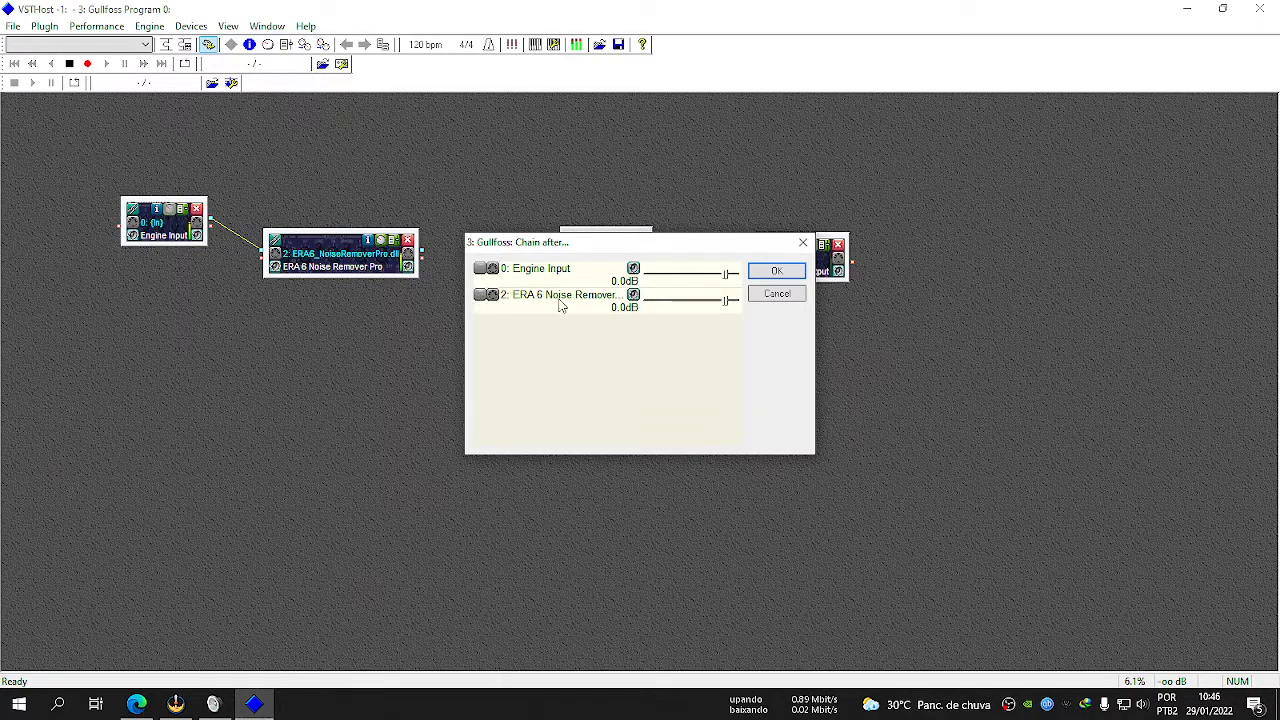
{"action": "left_click", "coordinate": [481, 301]}
{"action": "left_click", "coordinate": [776, 273]}
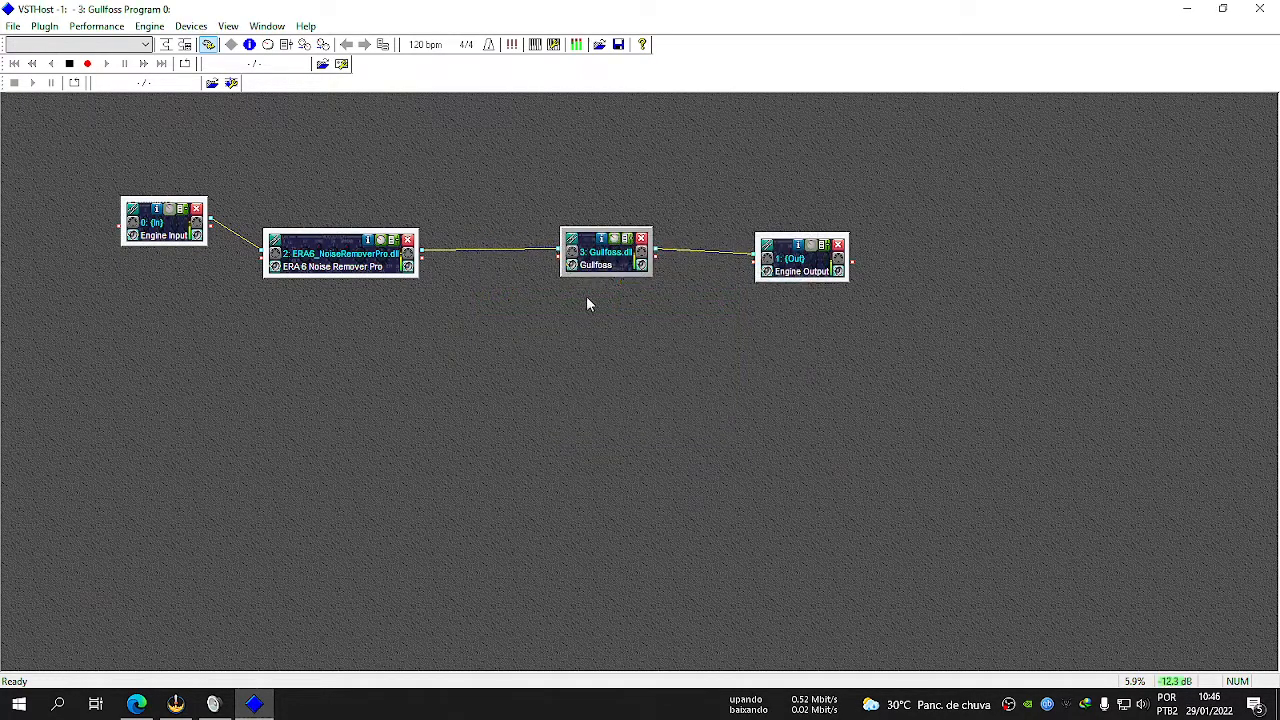
Check the Engine Input and Noise Remover Pro modules and Line 1's recording level in the Sound dialog.
{"action": "left_click", "coordinate": [162, 226]}
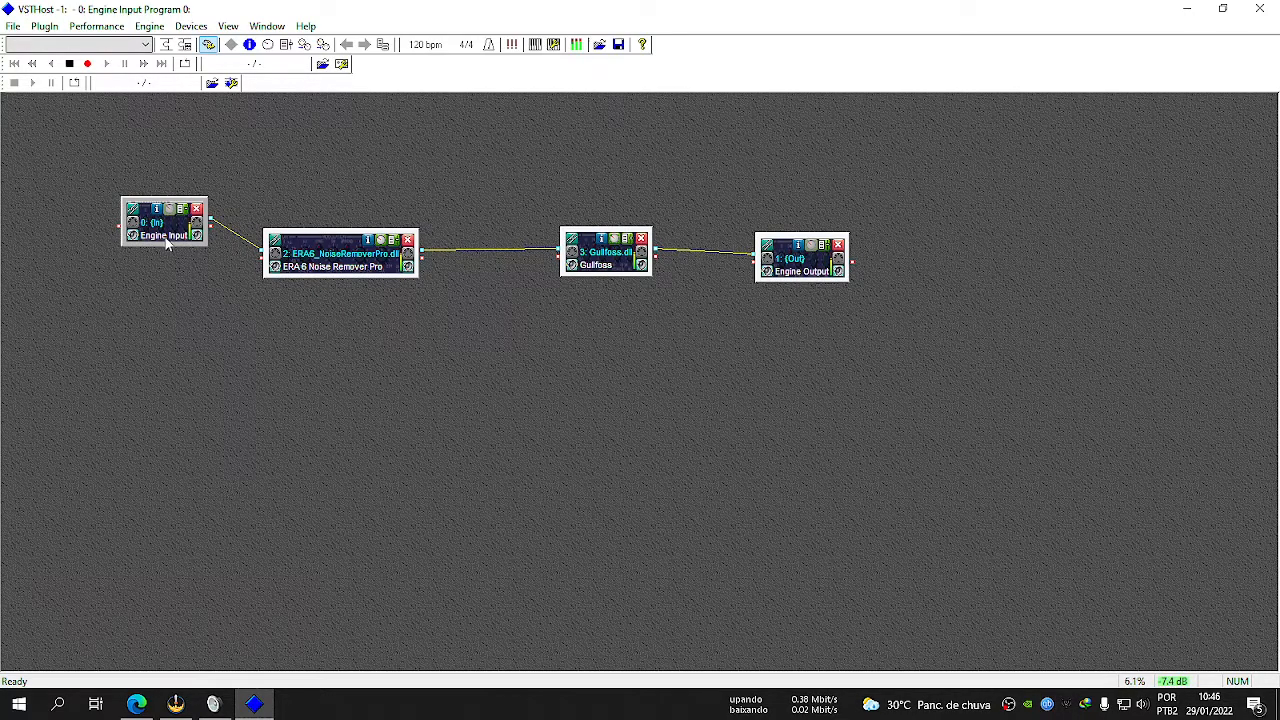
{"action": "left_click", "coordinate": [342, 266]}
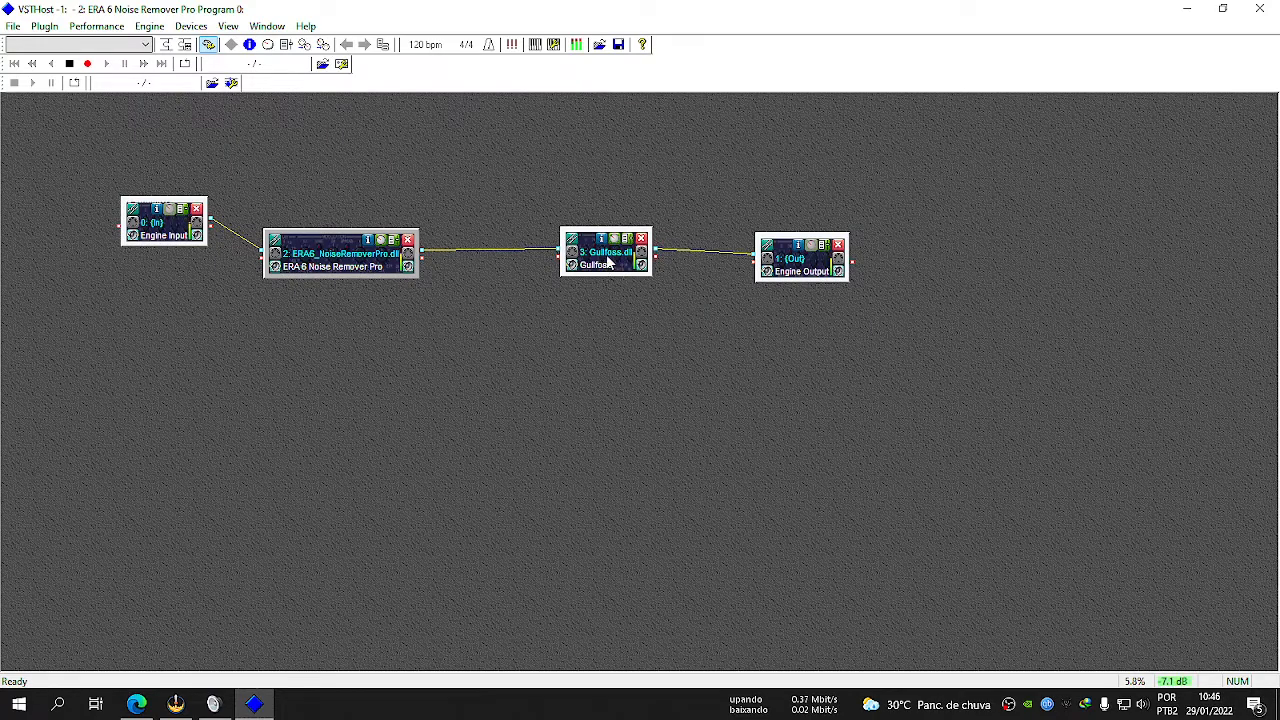
{"action": "left_click", "coordinate": [210, 704]}
{"action": "left_click", "coordinate": [586, 284]}
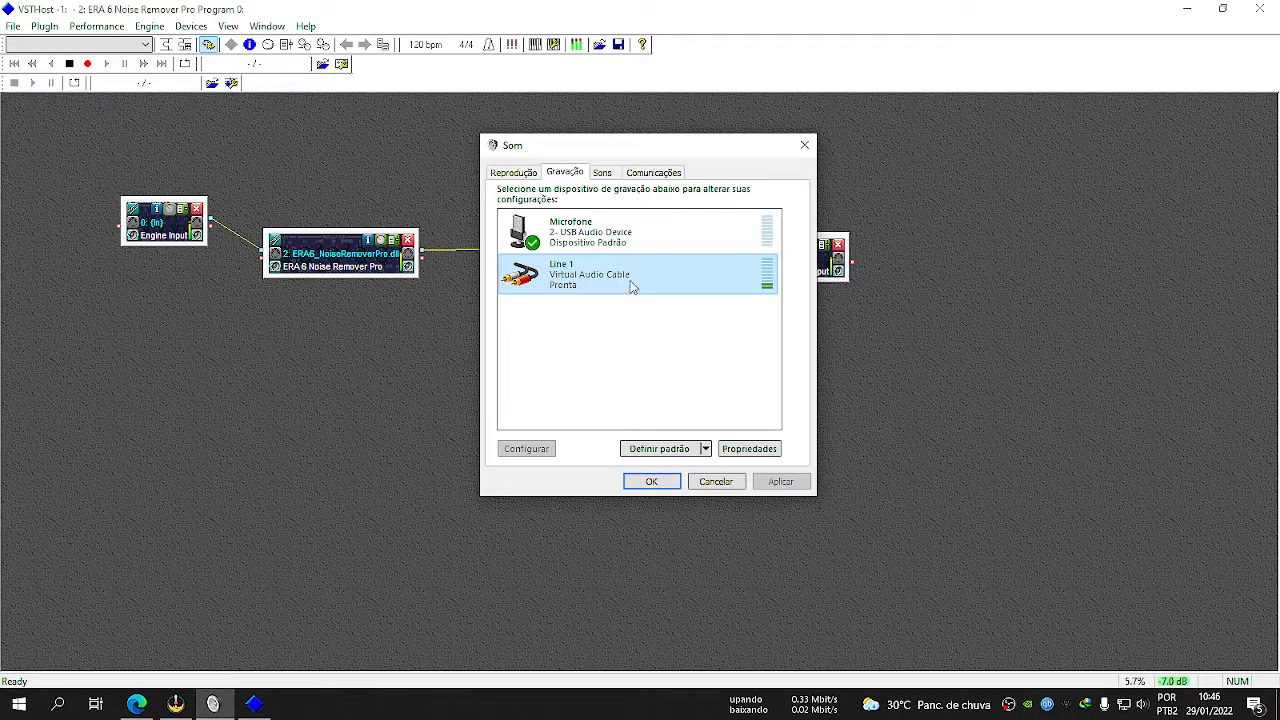
{"action": "left_click", "coordinate": [312, 409]}
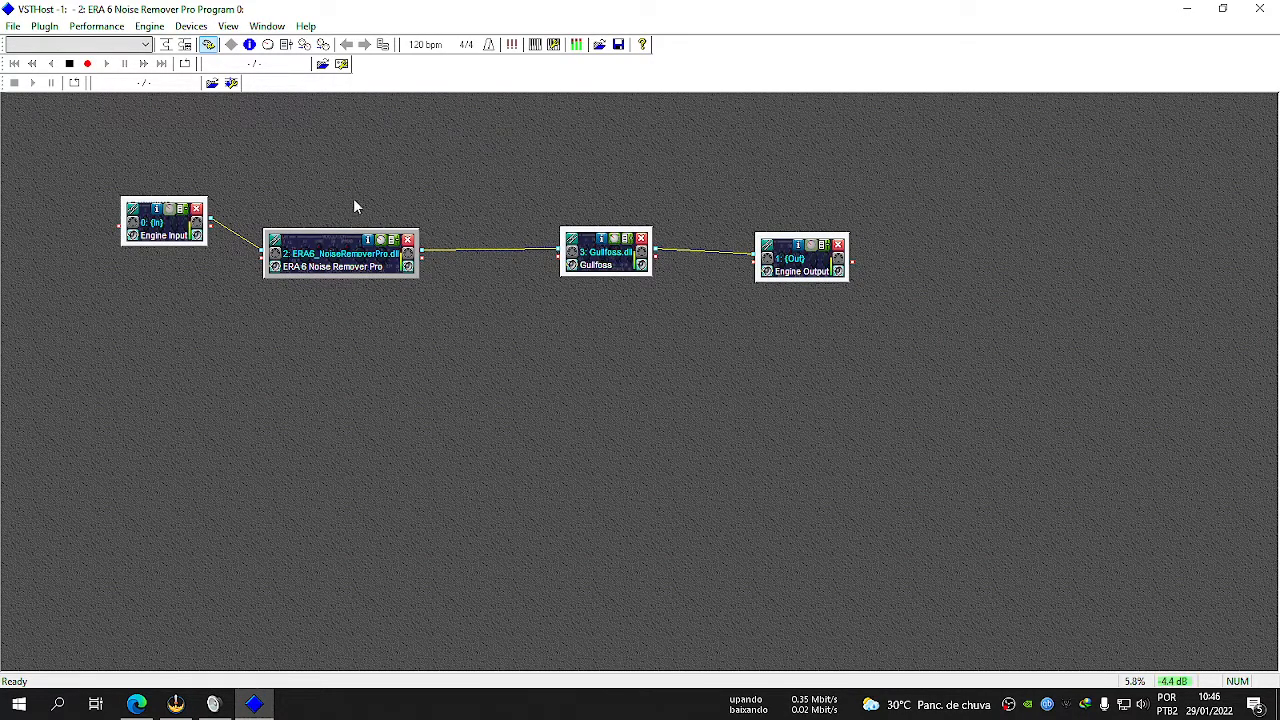
{"action": "left_click", "coordinate": [213, 704]}
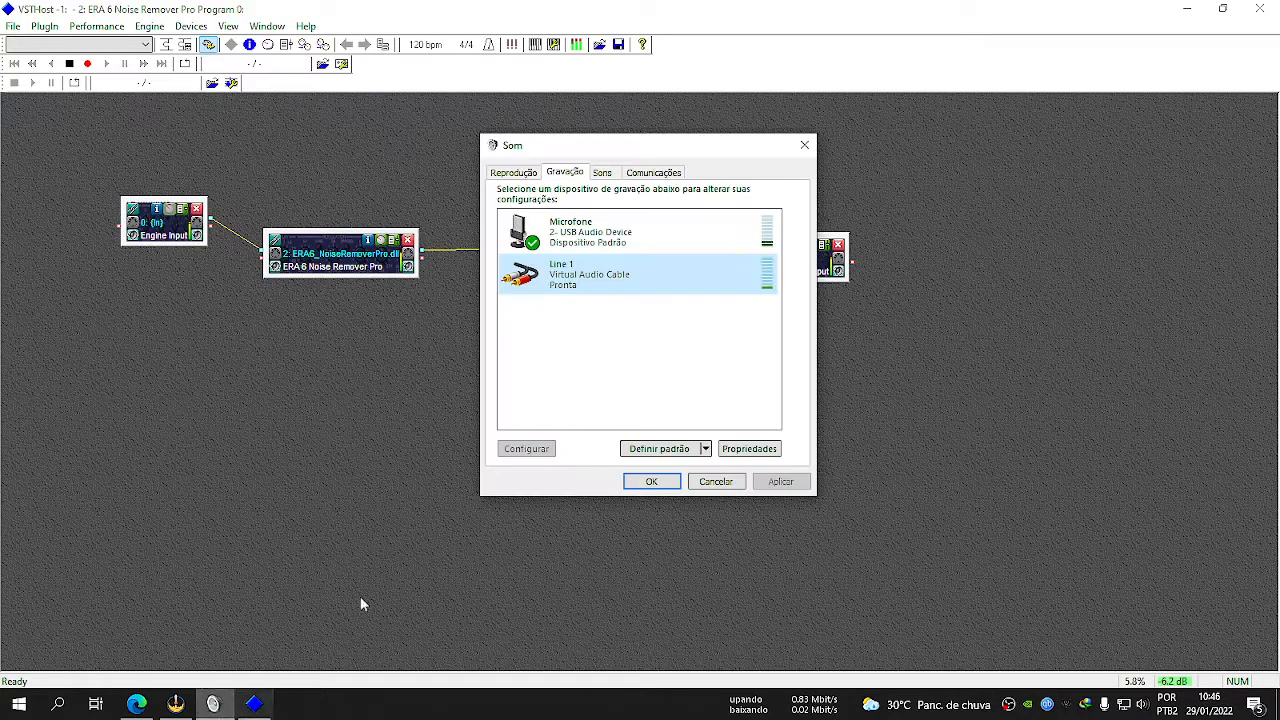
{"action": "left_click", "coordinate": [361, 385]}
Review the wave device ports, sample rate and available buffer sizes.
{"action": "left_click", "coordinate": [180, 28]}
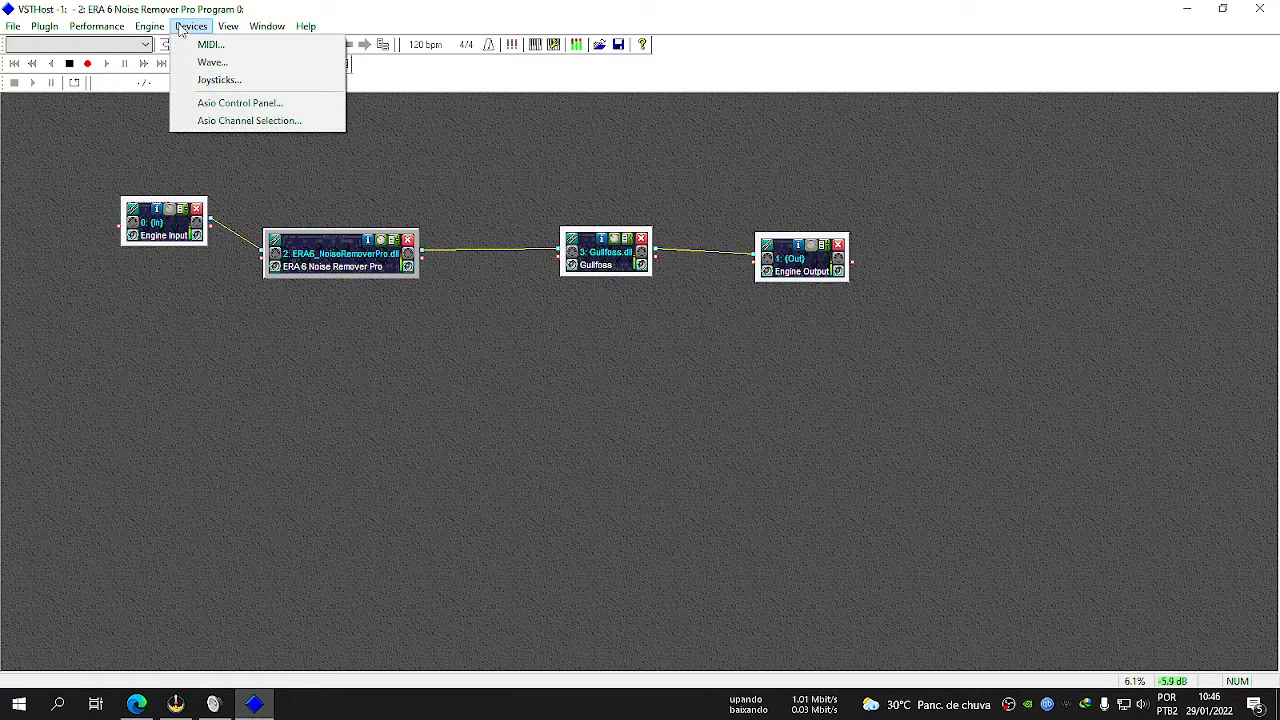
{"action": "left_click", "coordinate": [212, 62]}
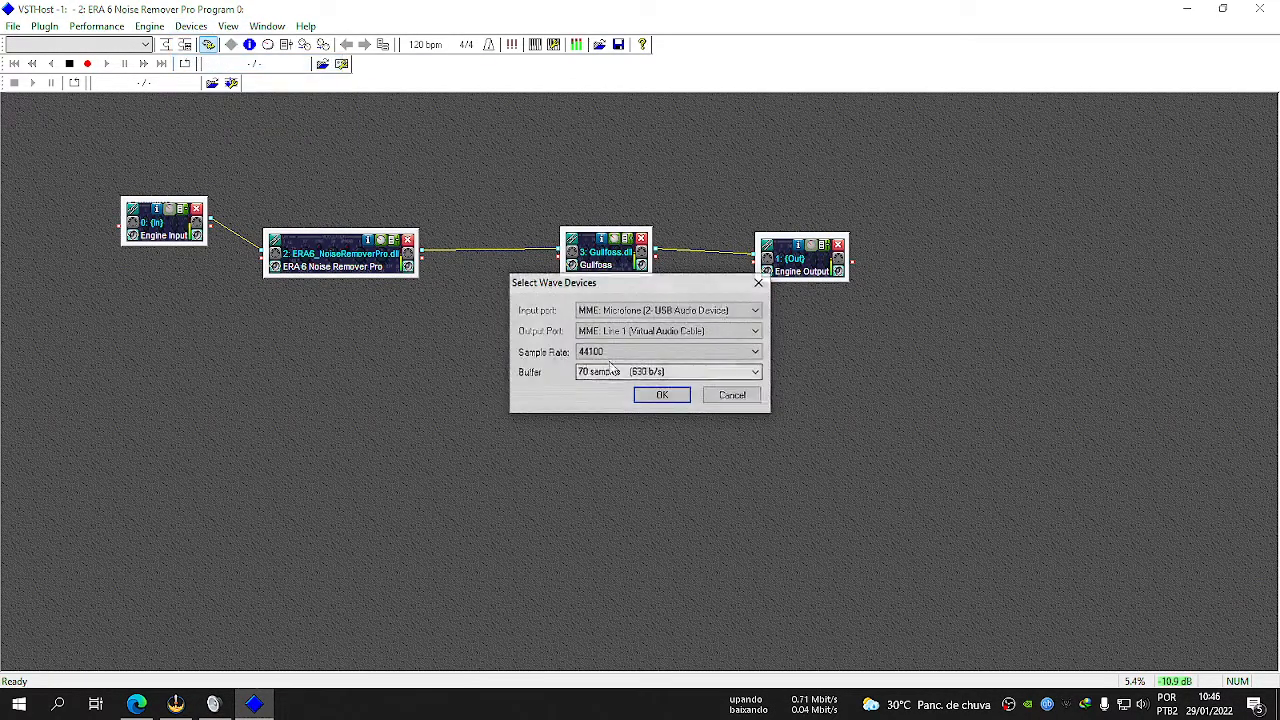
{"action": "left_click", "coordinate": [756, 372]}
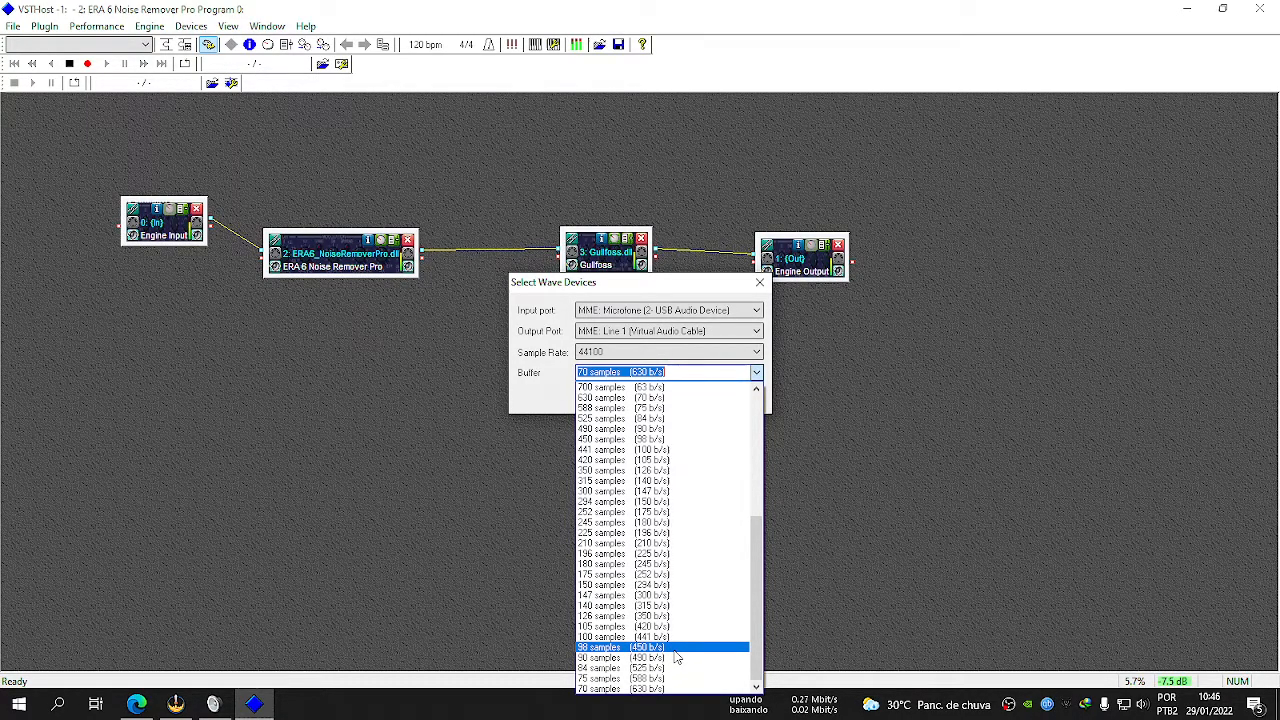
{"action": "left_click", "coordinate": [527, 407]}
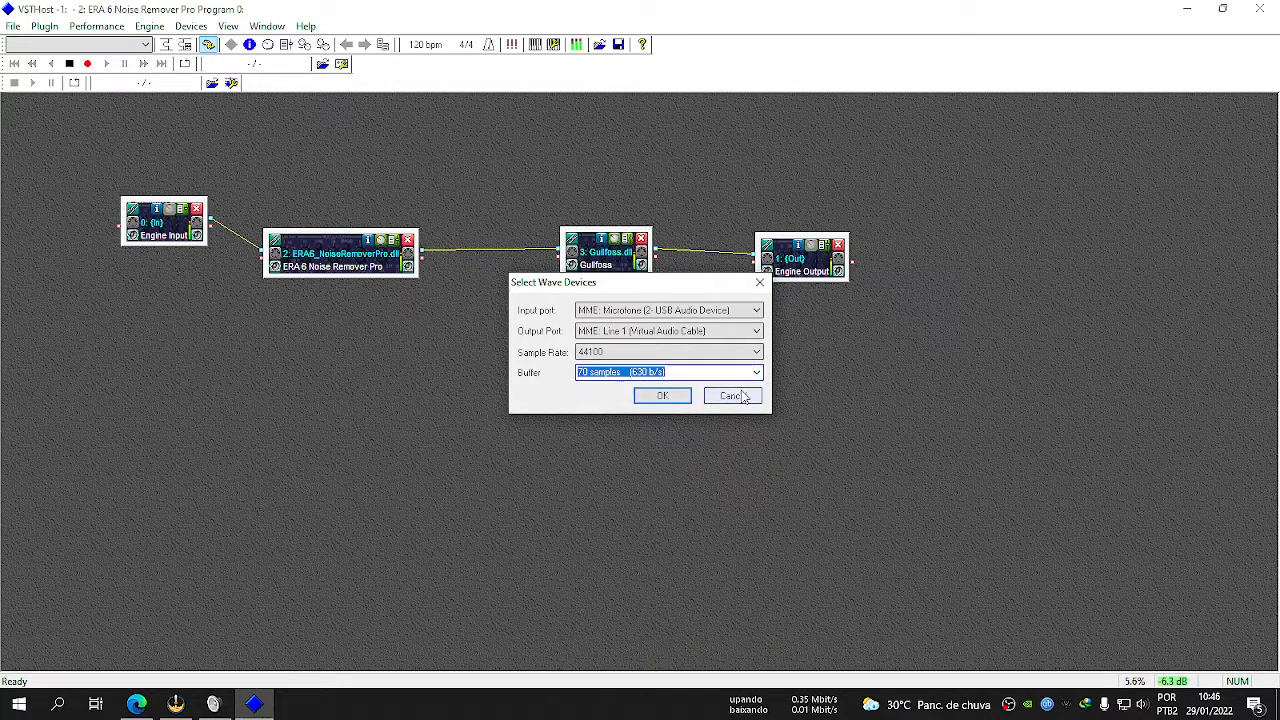
{"action": "left_click", "coordinate": [649, 395]}
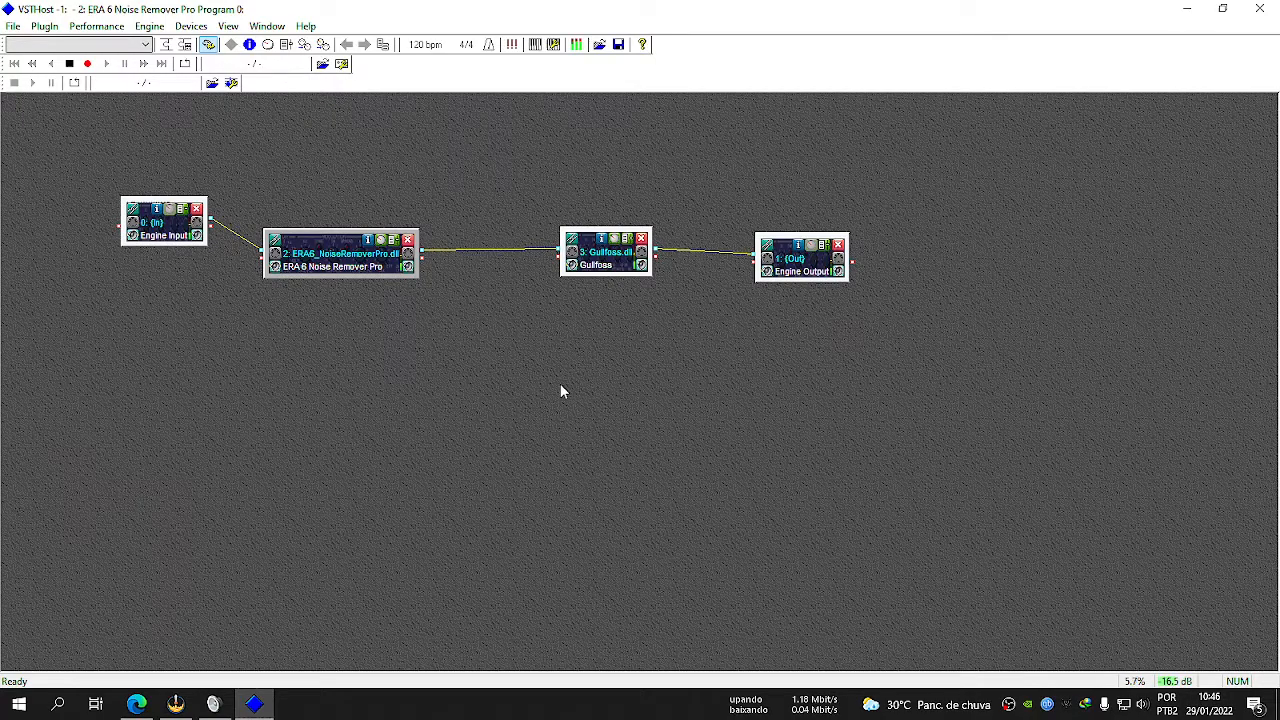
Open and reposition the Gullfoss editor, check Line 1's level in the Sound dialog, and return to the editor.
{"action": "left_click", "coordinate": [612, 241]}
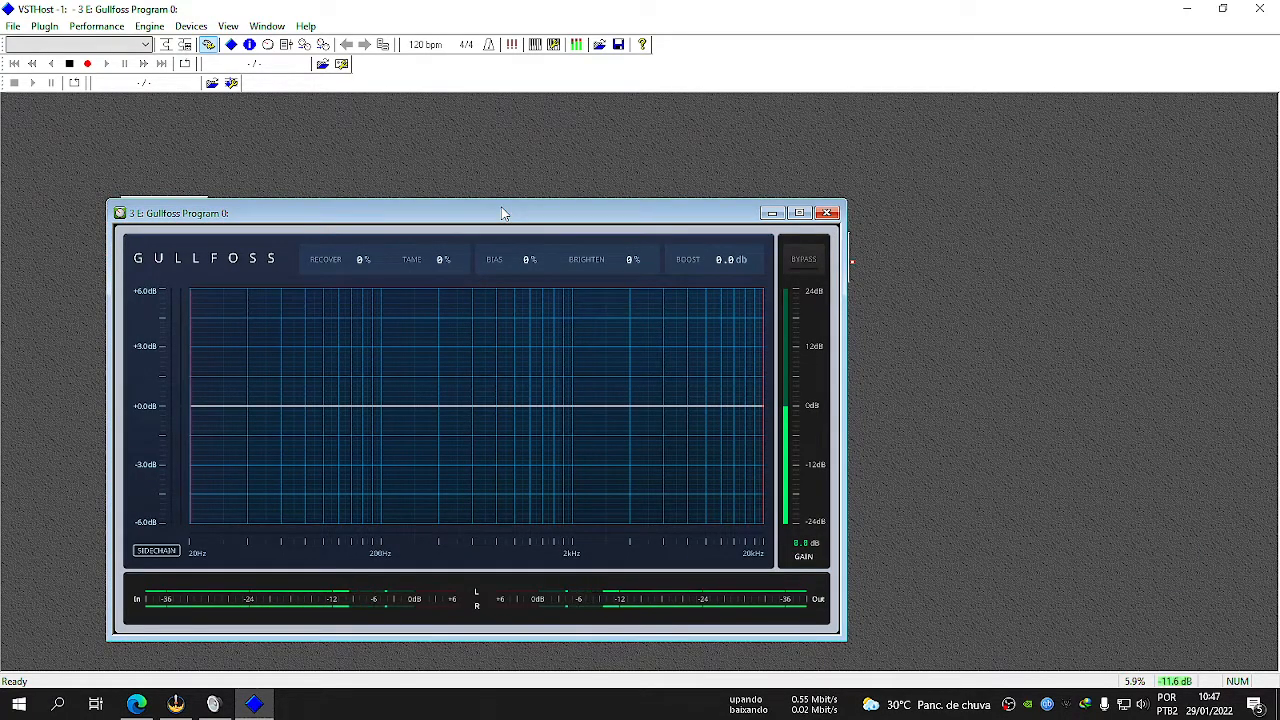
{"action": "left_click_drag", "start_coordinate": [502, 213], "coordinate": [586, 192]}
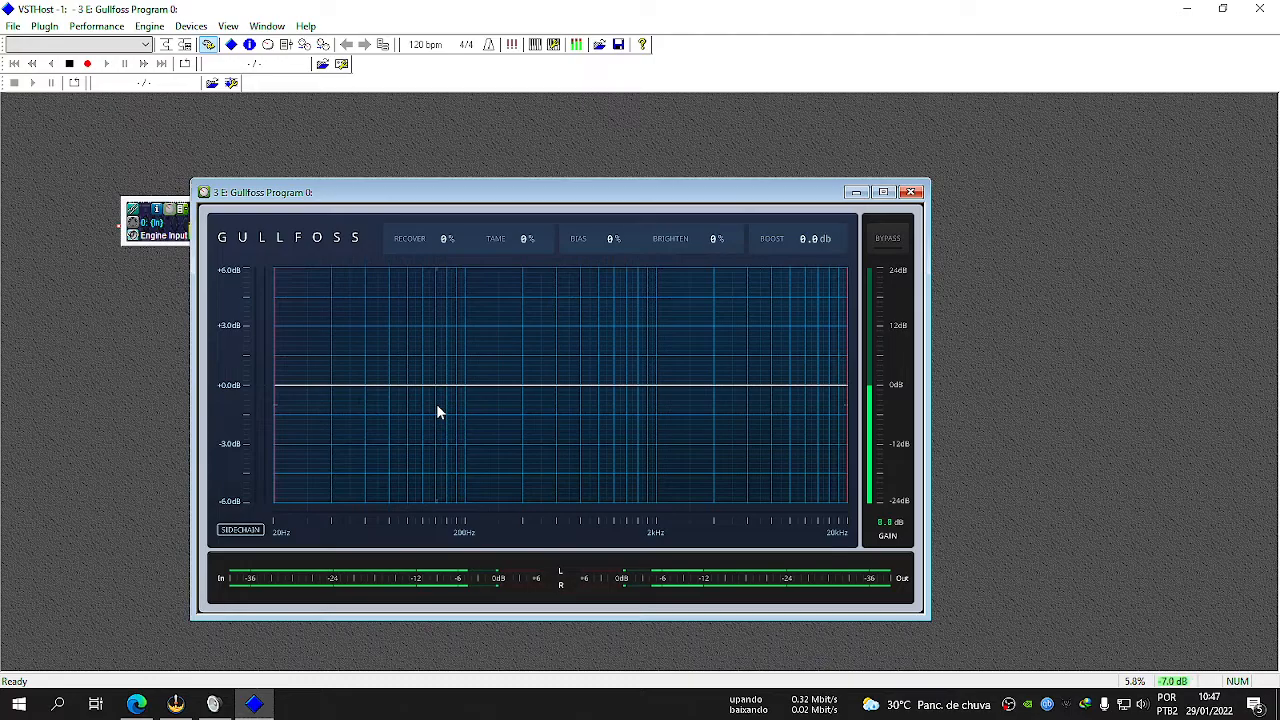
{"action": "left_click", "coordinate": [213, 704]}
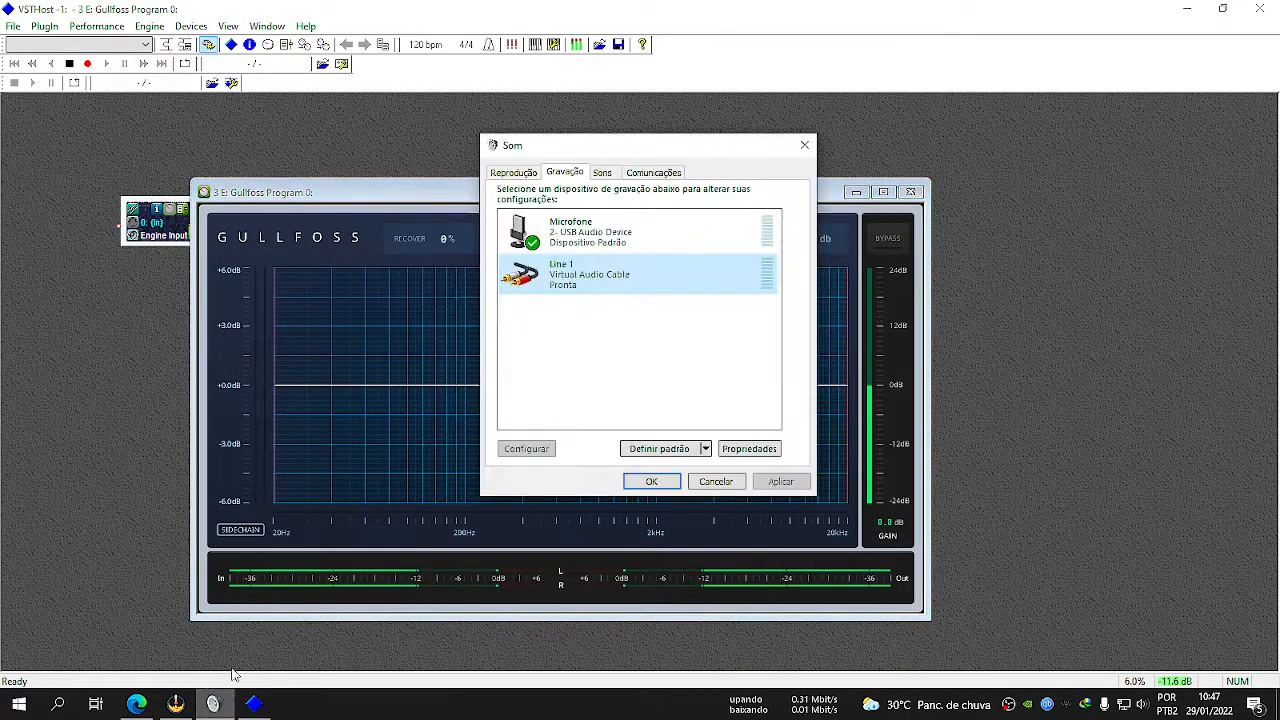
{"action": "left_click", "coordinate": [364, 200]}
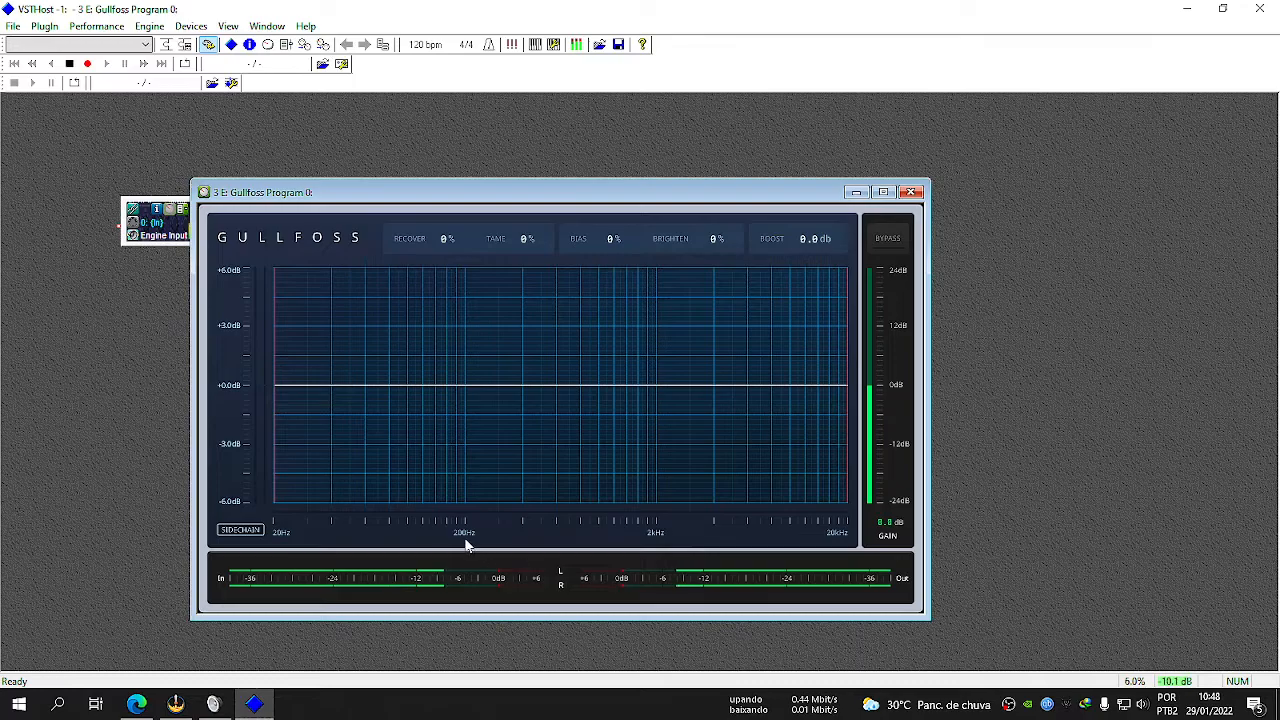
{"action": "mouse_move", "coordinate": [274, 360]}
{"action": "left_mouse_down"}
{"action": "mouse_move", "coordinate": [409, 360]}
{"action": "mouse_move", "coordinate": [251, 358]}
{"action": "left_mouse_up"}
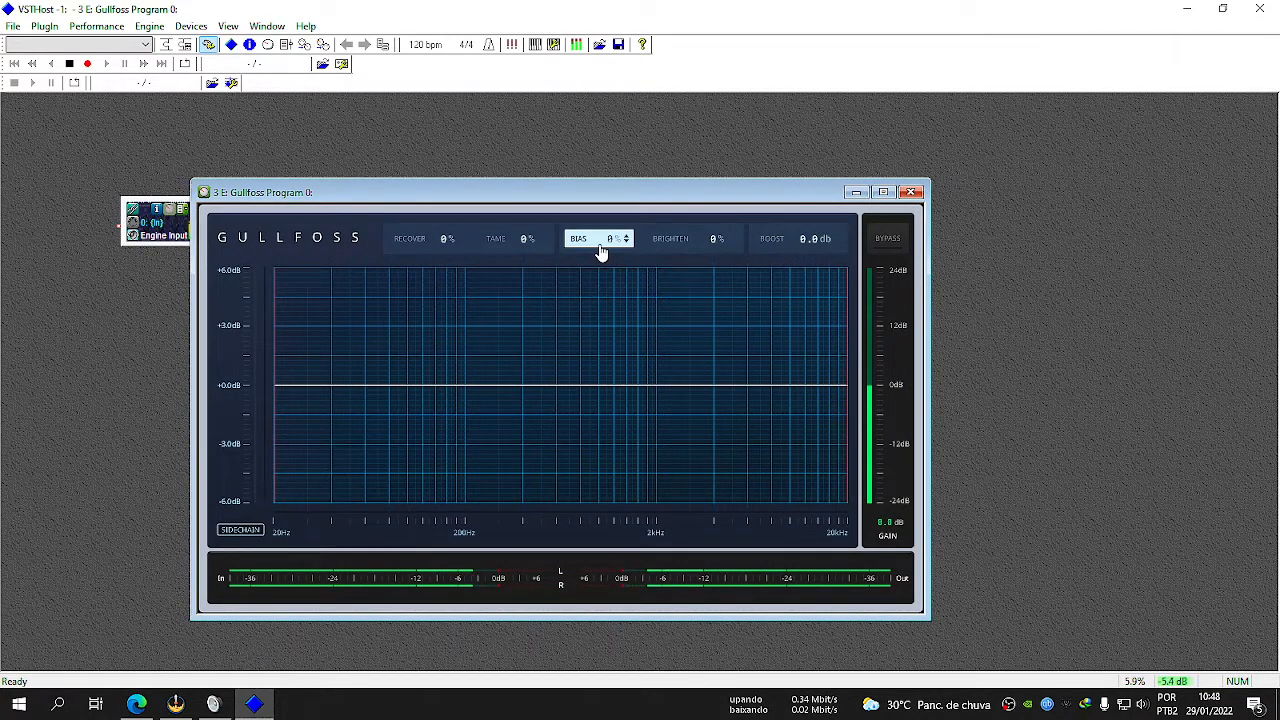
Try Gullfoss's Recover amount at several strengths up to 200%, and reset it to 0%.
{"action": "mouse_move", "coordinate": [600, 251]}
{"action": "left_mouse_down"}
{"action": "mouse_move", "coordinate": [603, 277]}
{"action": "mouse_move", "coordinate": [622, 241]}
{"action": "left_mouse_up"}
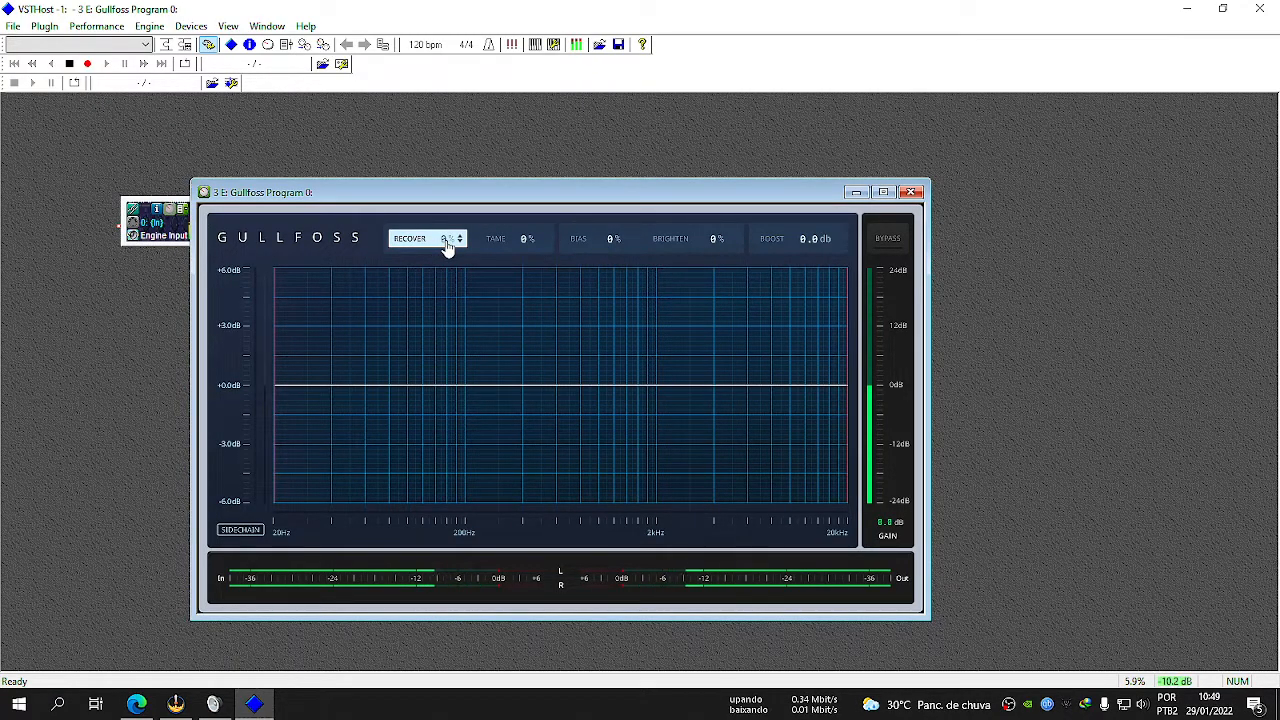
{"action": "left_click_drag", "start_coordinate": [448, 246], "coordinate": [503, 155]}
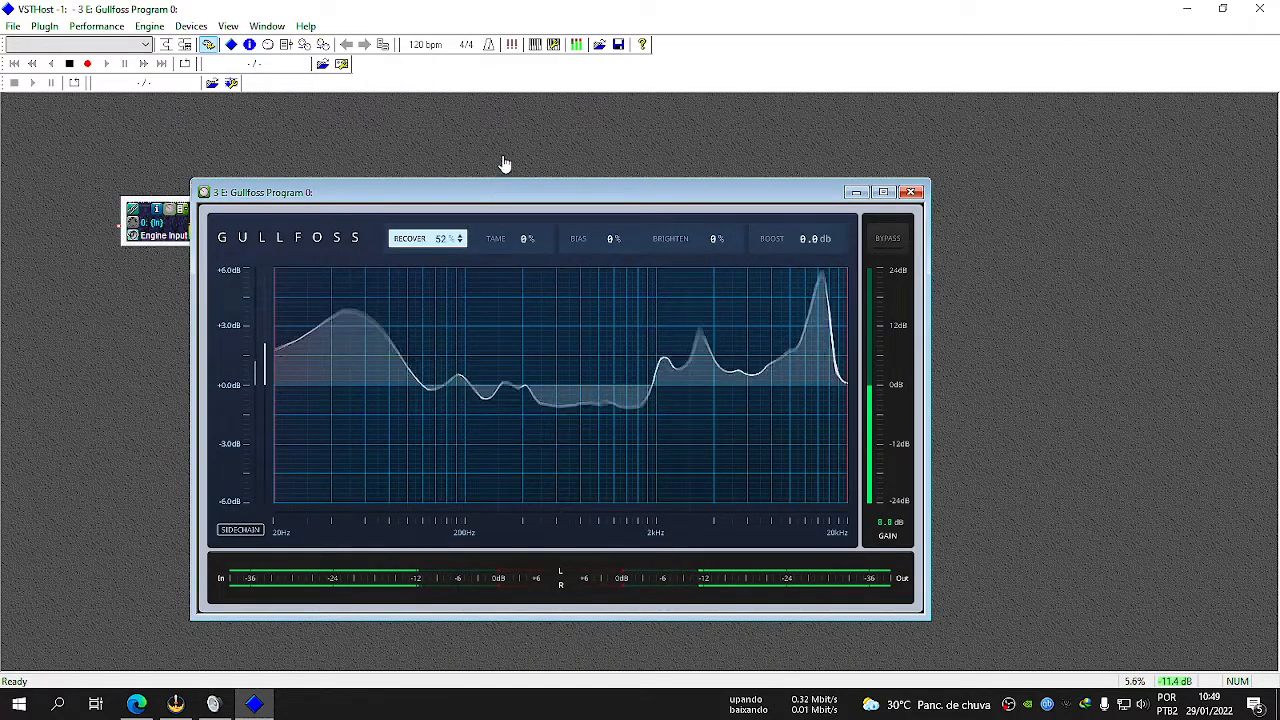
{"action": "left_click_drag", "start_coordinate": [440, 240], "coordinate": [513, 78]}
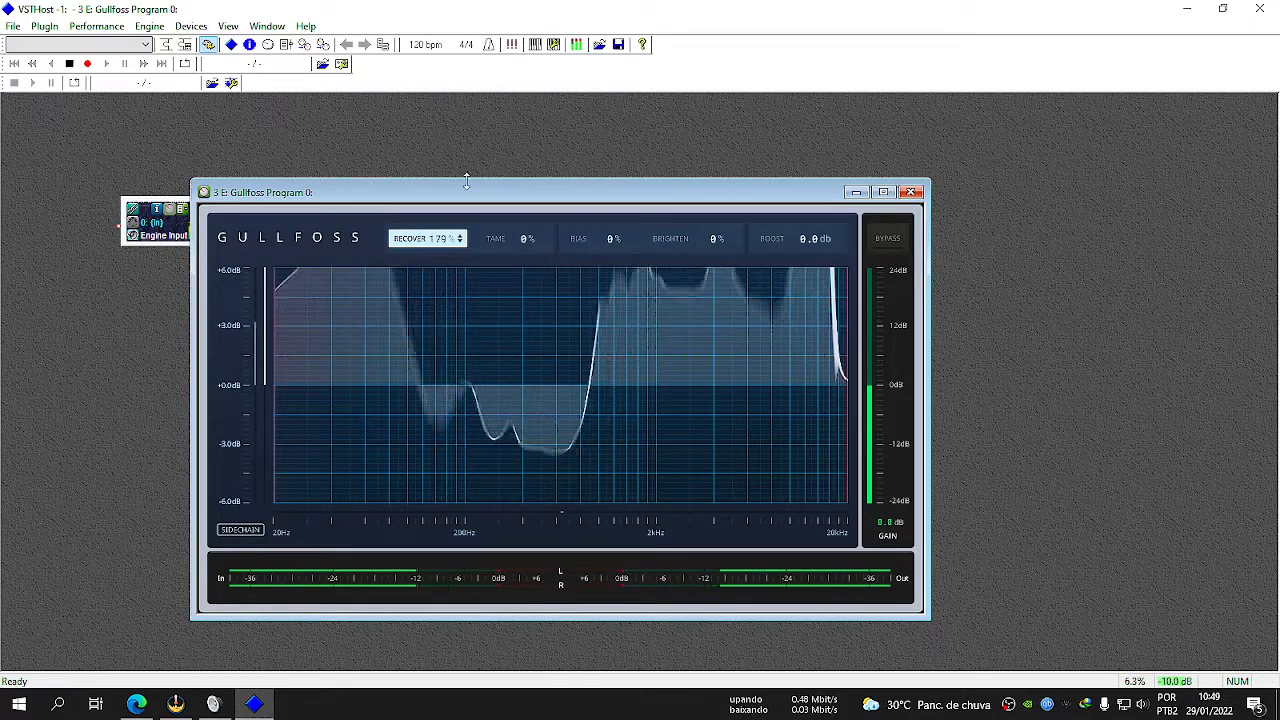
{"action": "left_click_drag", "start_coordinate": [442, 246], "coordinate": [477, 191]}
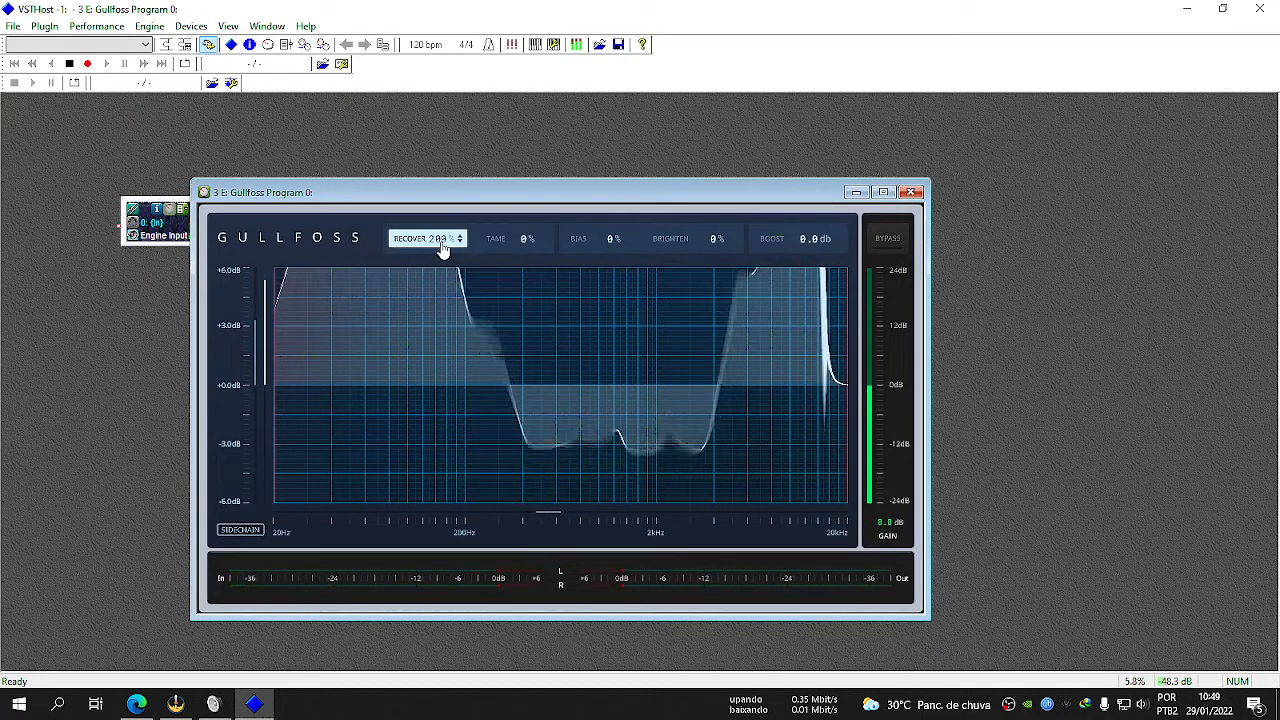
{"action": "left_click_drag", "start_coordinate": [442, 246], "coordinate": [442, 247]}
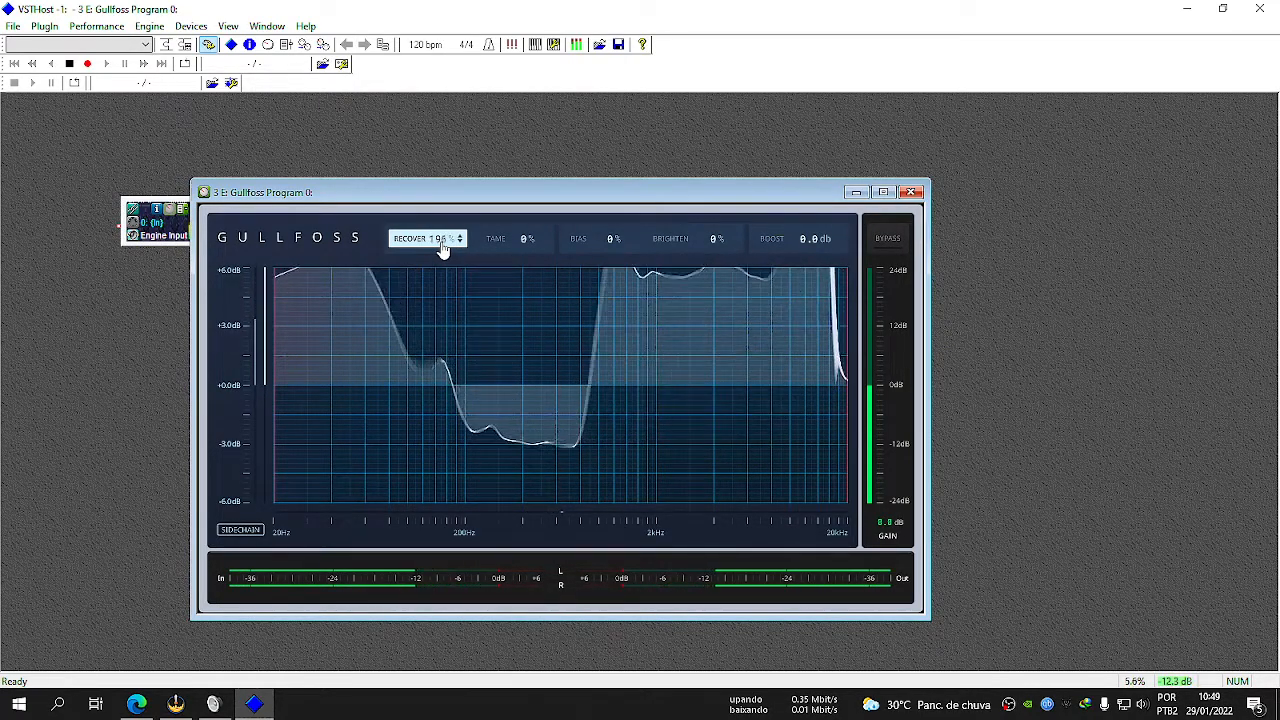
{"action": "scroll", "coordinate": [443, 249], "scroll_direction": "down", "scroll_amount": 1}
{"action": "scroll", "coordinate": [443, 249], "scroll_direction": "down", "scroll_amount": 11}
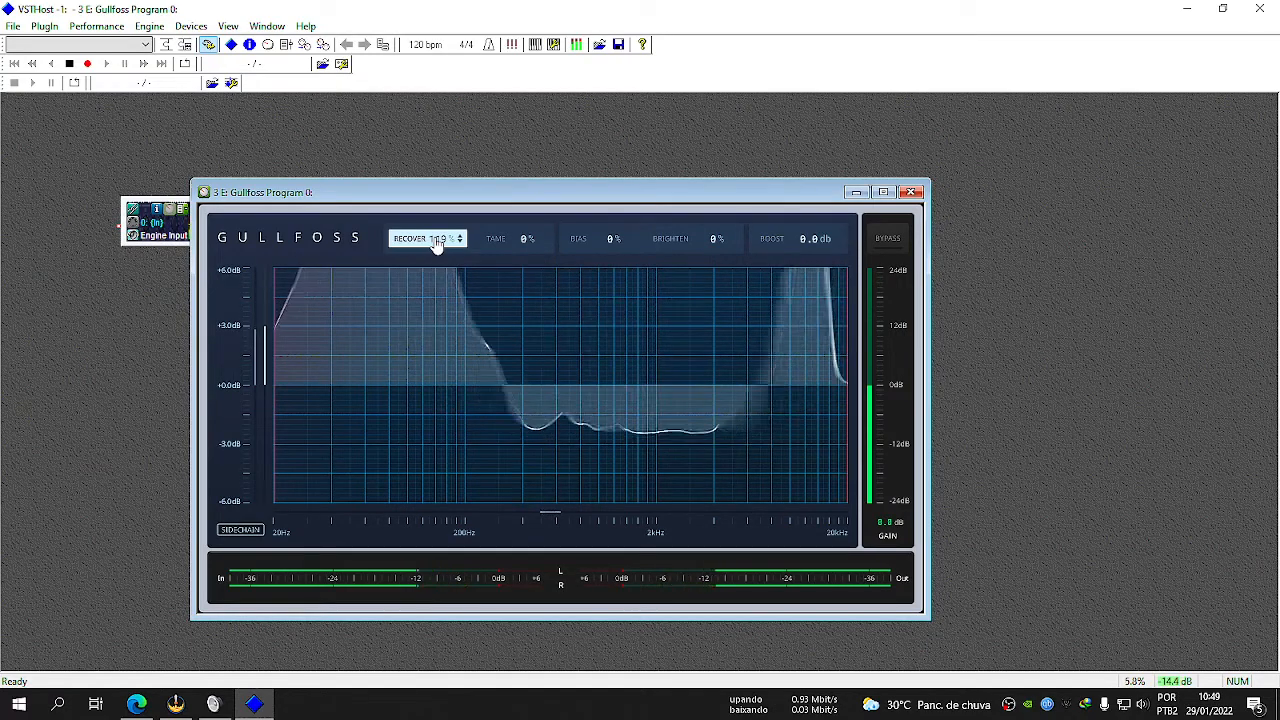
{"action": "double_click", "coordinate": [436, 245]}
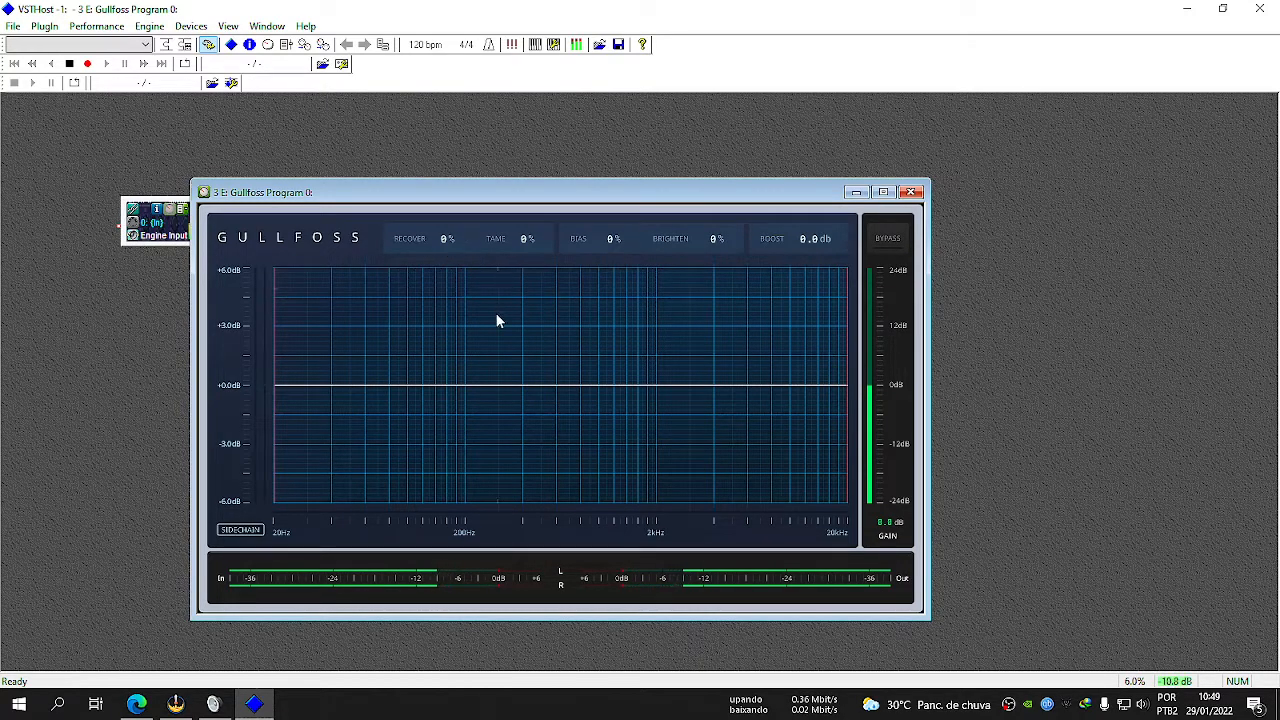
Try Recover at 83% and 200% with the graph's gain scale widened to ±24 dB, and reset Recover to 0%.
{"action": "left_click_drag", "start_coordinate": [443, 249], "coordinate": [511, 163]}
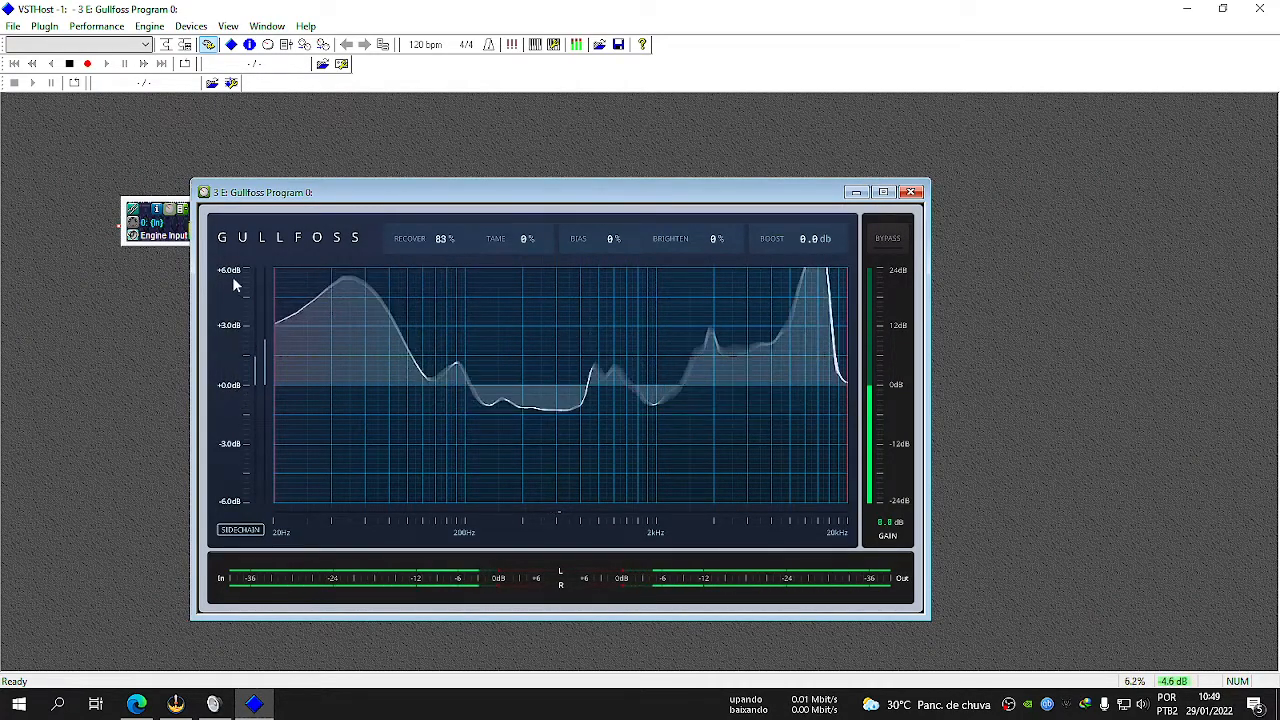
{"action": "left_click_drag", "start_coordinate": [220, 358], "coordinate": [234, 423]}
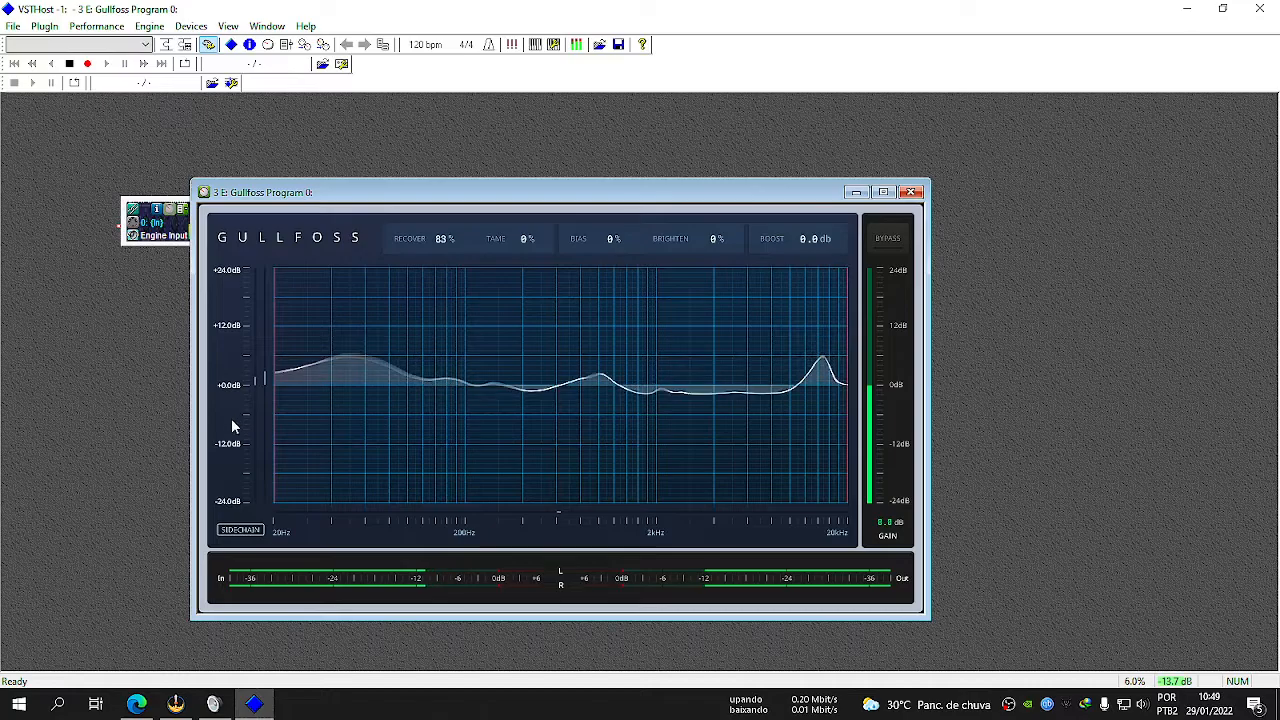
{"action": "left_click_drag", "start_coordinate": [450, 253], "coordinate": [450, 190]}
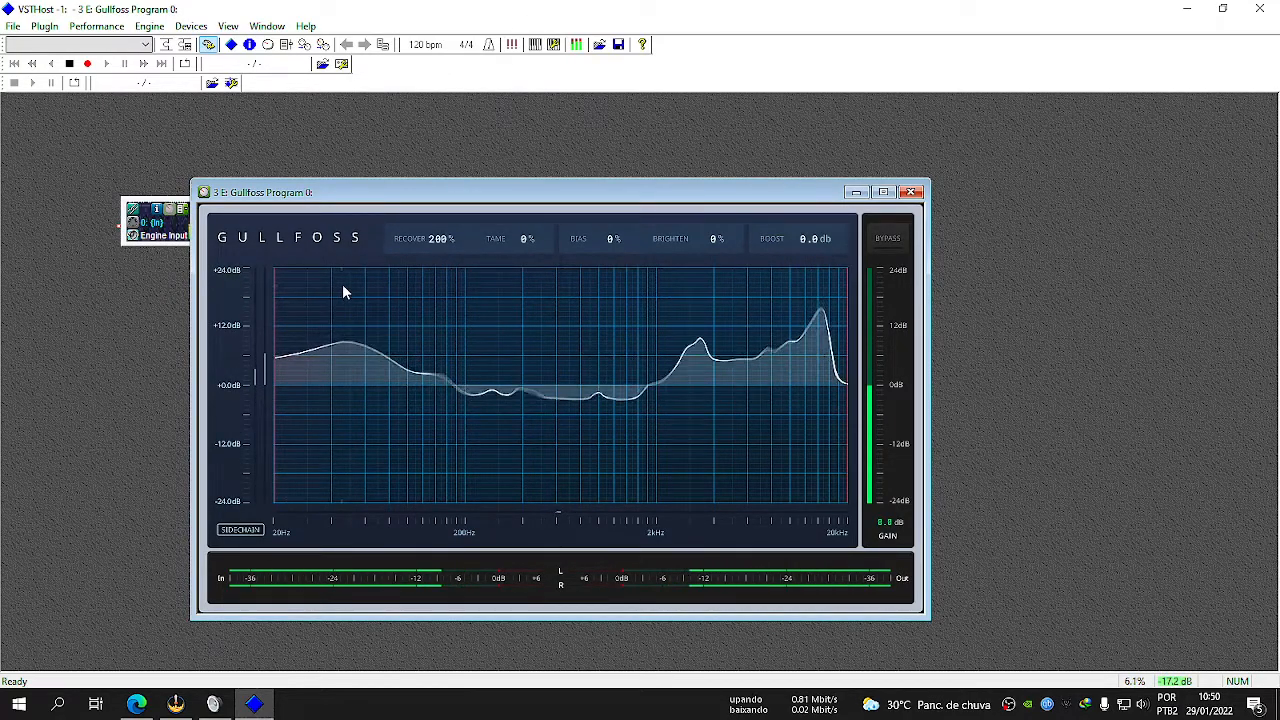
{"action": "double_click", "coordinate": [445, 239]}
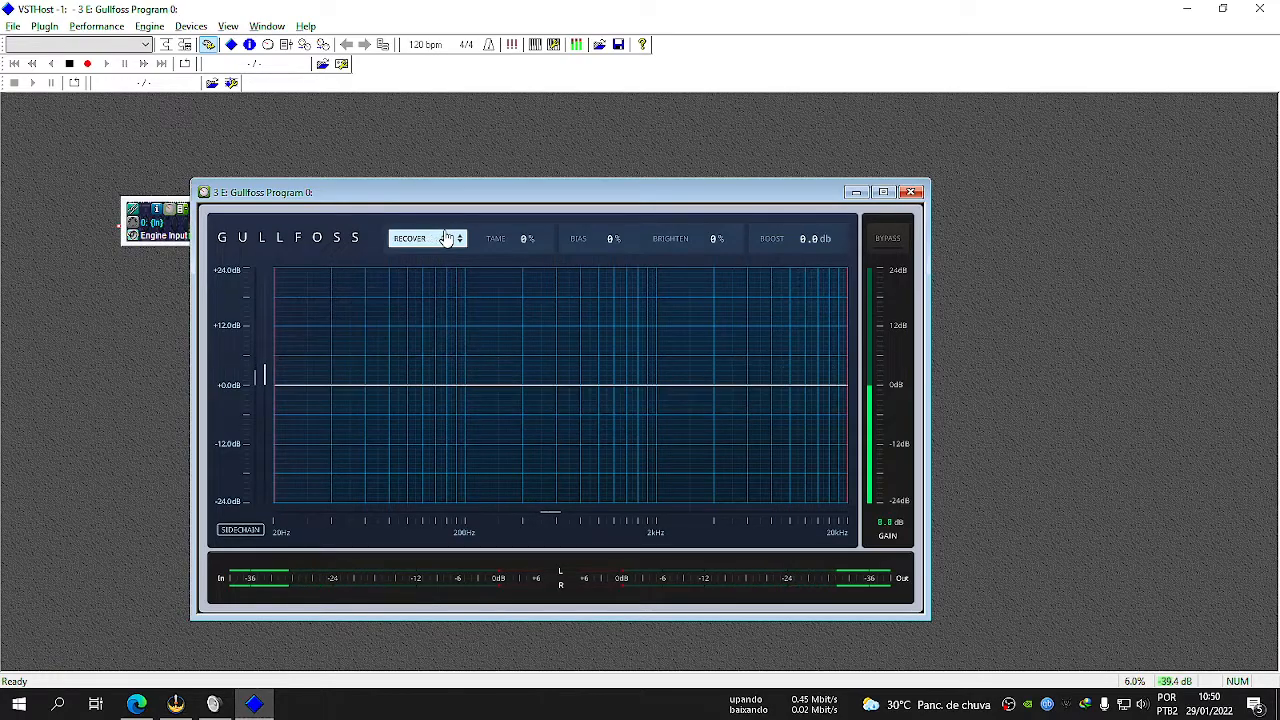
Set the graph's gain scale to ±3 dB and raise Recover and Tame to 50%.
{"action": "left_click", "coordinate": [217, 320]}
{"action": "left_click", "coordinate": [242, 333]}
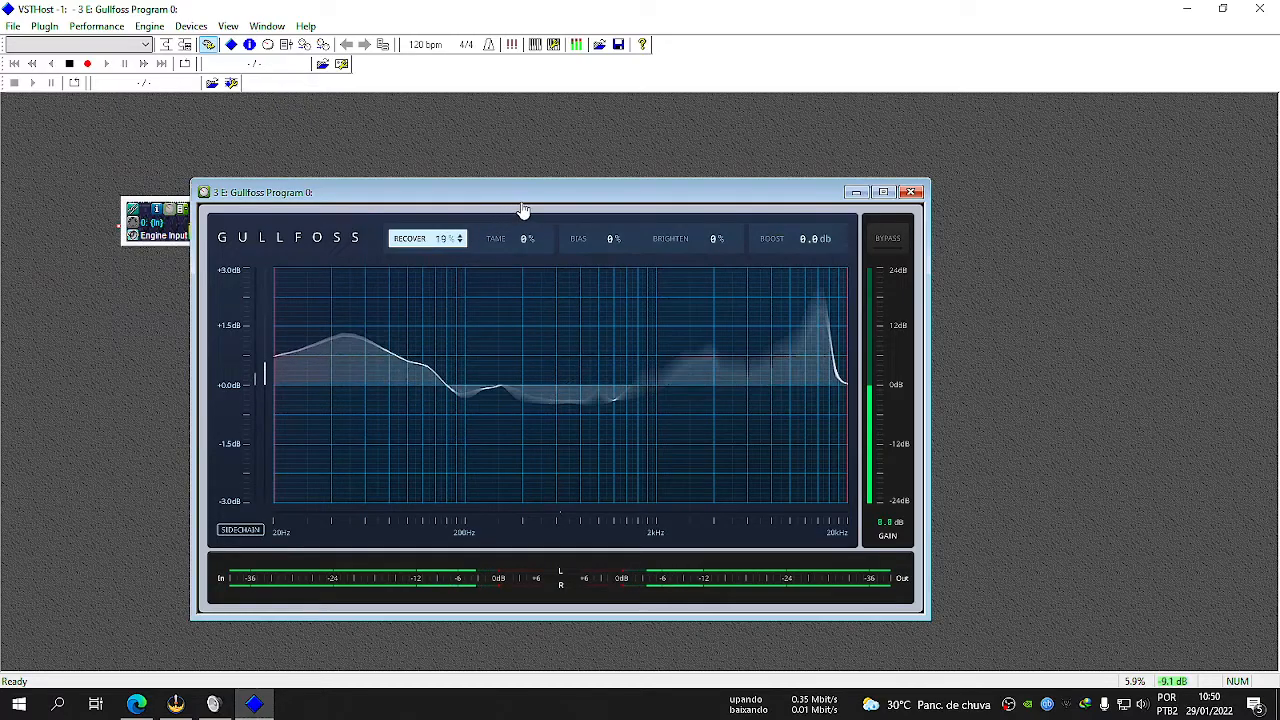
{"action": "left_click_drag", "start_coordinate": [575, 190], "coordinate": [617, 171]}
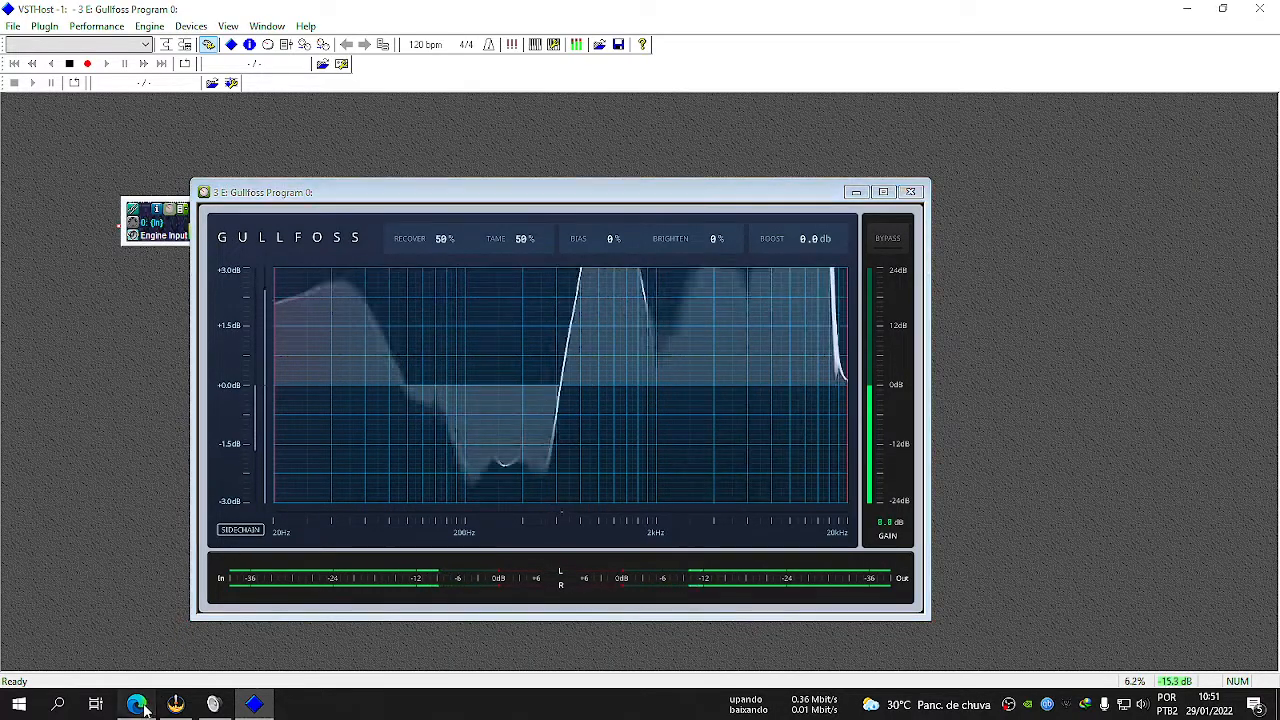
Set Recover to 20%, keep Tame at 50%, and set Bias to -15% and Brighten to 15%.
{"action": "left_click_drag", "start_coordinate": [442, 244], "coordinate": [495, 299]}
{"action": "left_click_drag", "start_coordinate": [518, 246], "coordinate": [536, 246]}
{"action": "left_click_drag", "start_coordinate": [610, 240], "coordinate": [651, 277]}
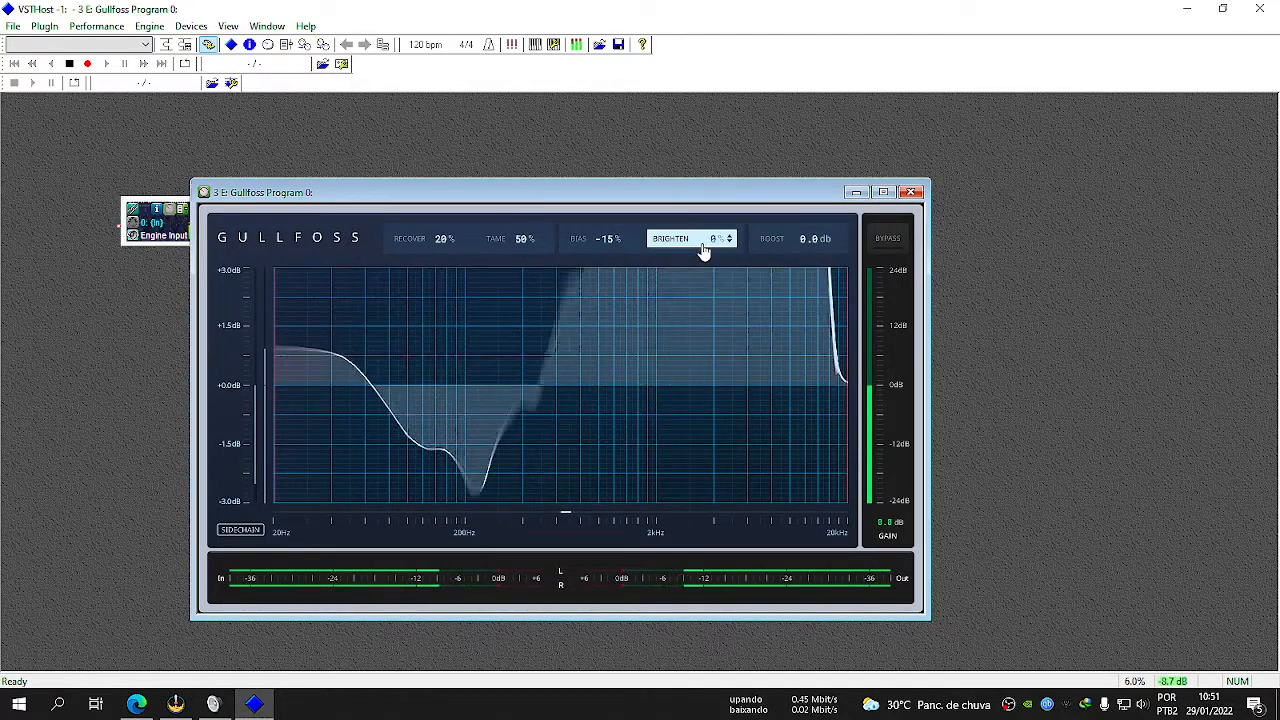
{"action": "left_click_drag", "start_coordinate": [704, 250], "coordinate": [745, 237]}
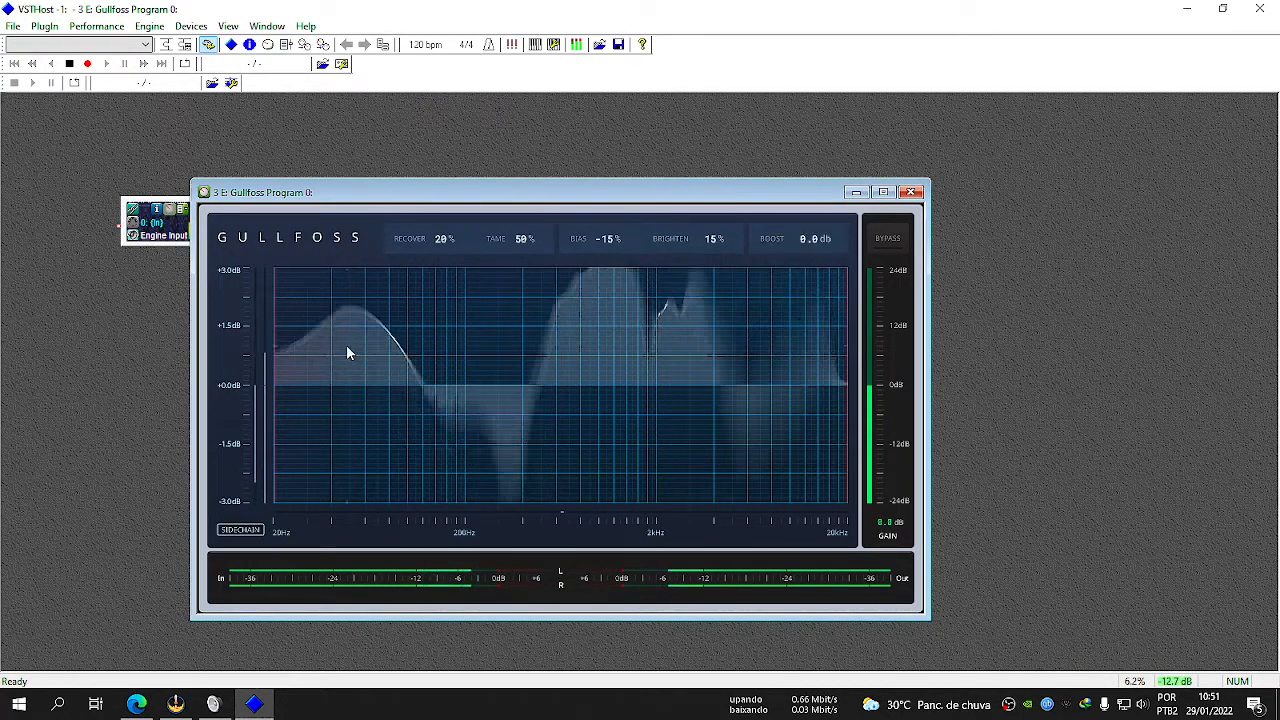
Try Boost at 5.8 dB, check Line 1's recording level in the Sound dialog, and return to the Gullfoss editor.
{"action": "mouse_move", "coordinate": [818, 242]}
{"action": "left_mouse_down"}
{"action": "mouse_move", "coordinate": [832, 298]}
{"action": "mouse_move", "coordinate": [808, 249]}
{"action": "left_mouse_up"}
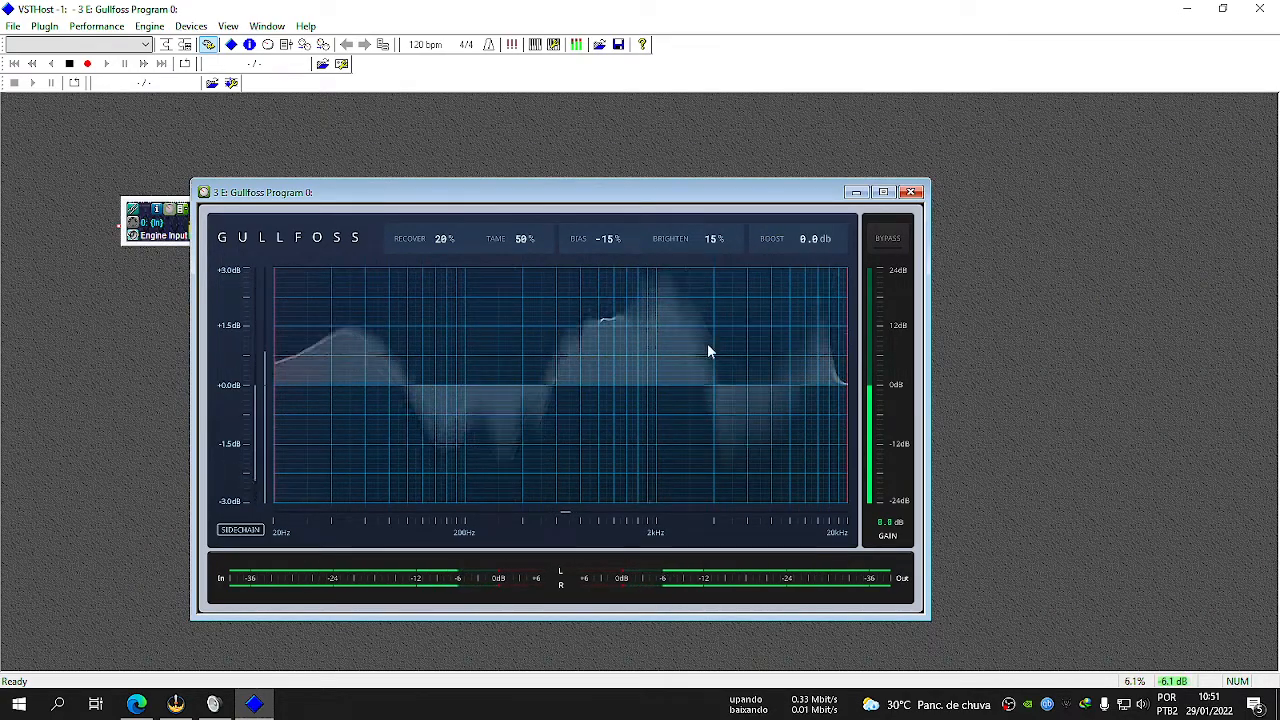
{"action": "left_click_drag", "start_coordinate": [829, 251], "coordinate": [873, 158]}
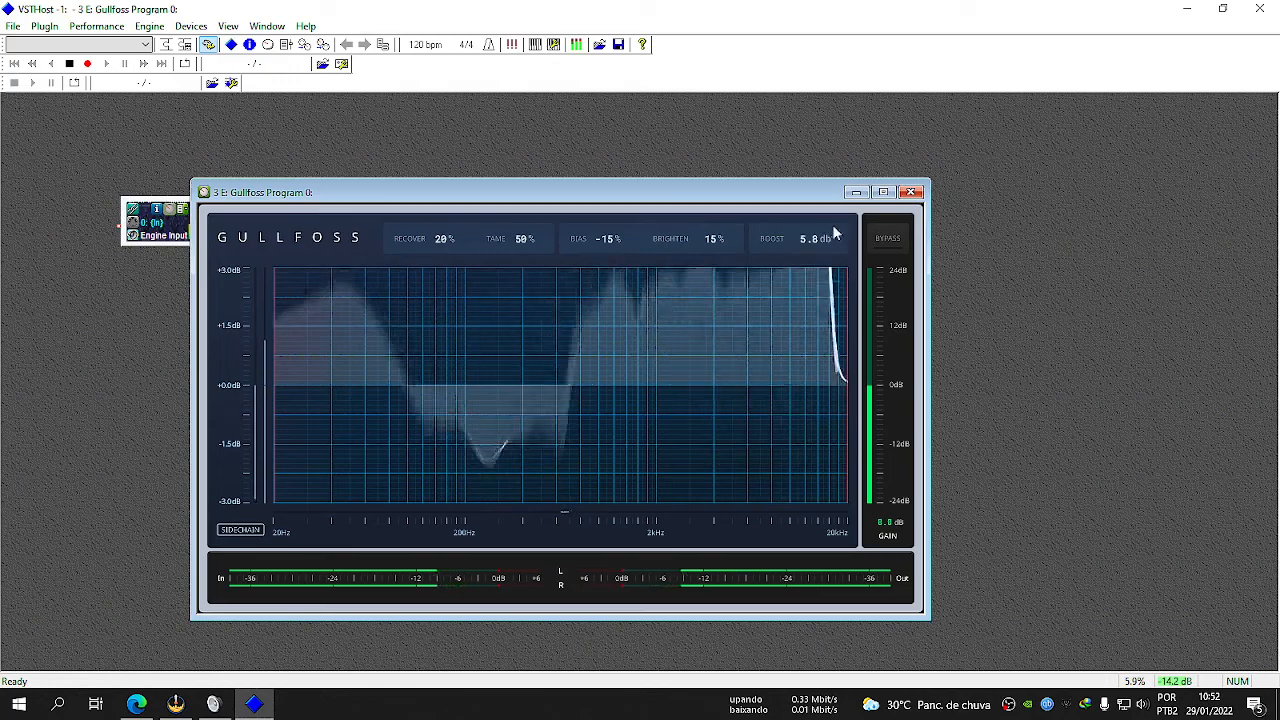
{"action": "left_click", "coordinate": [175, 705]}
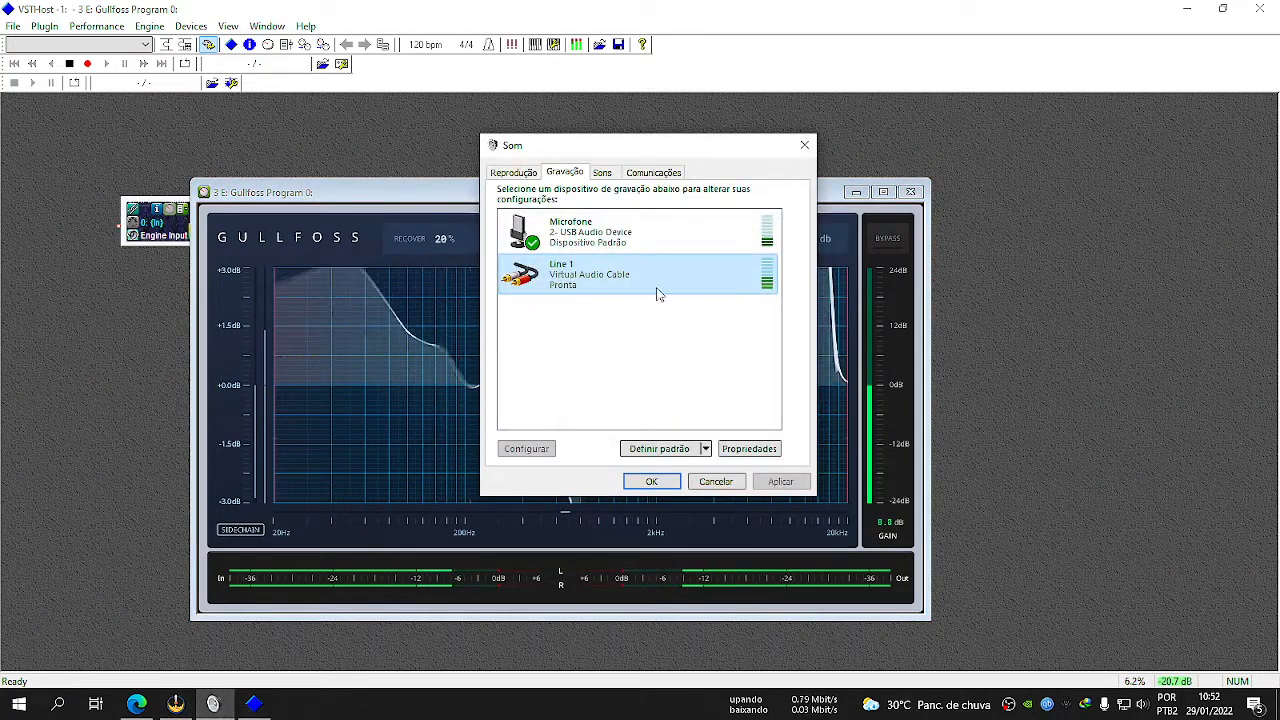
{"action": "left_click", "coordinate": [408, 191]}
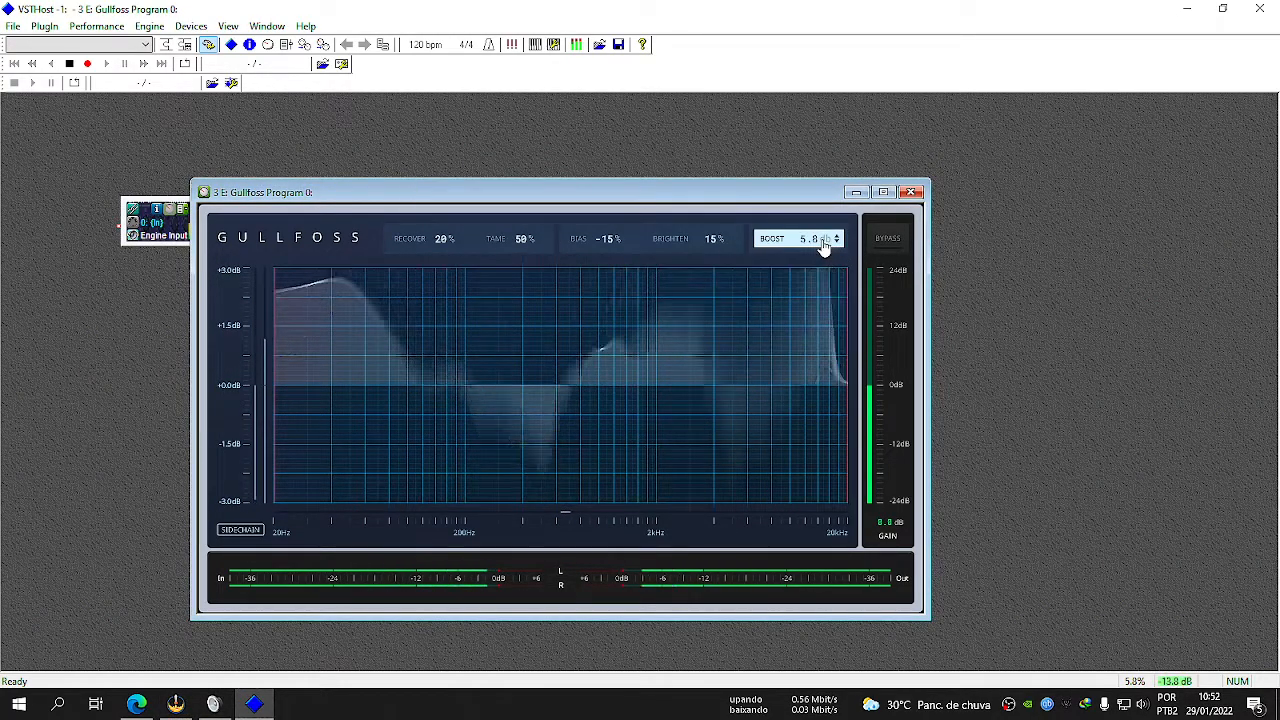
Test Gullfoss's Boost at high positive and negative values, and set it to 1.0 dB.
{"action": "left_click_drag", "start_coordinate": [824, 246], "coordinate": [874, 164]}
{"action": "left_click_drag", "start_coordinate": [805, 253], "coordinate": [823, 150]}
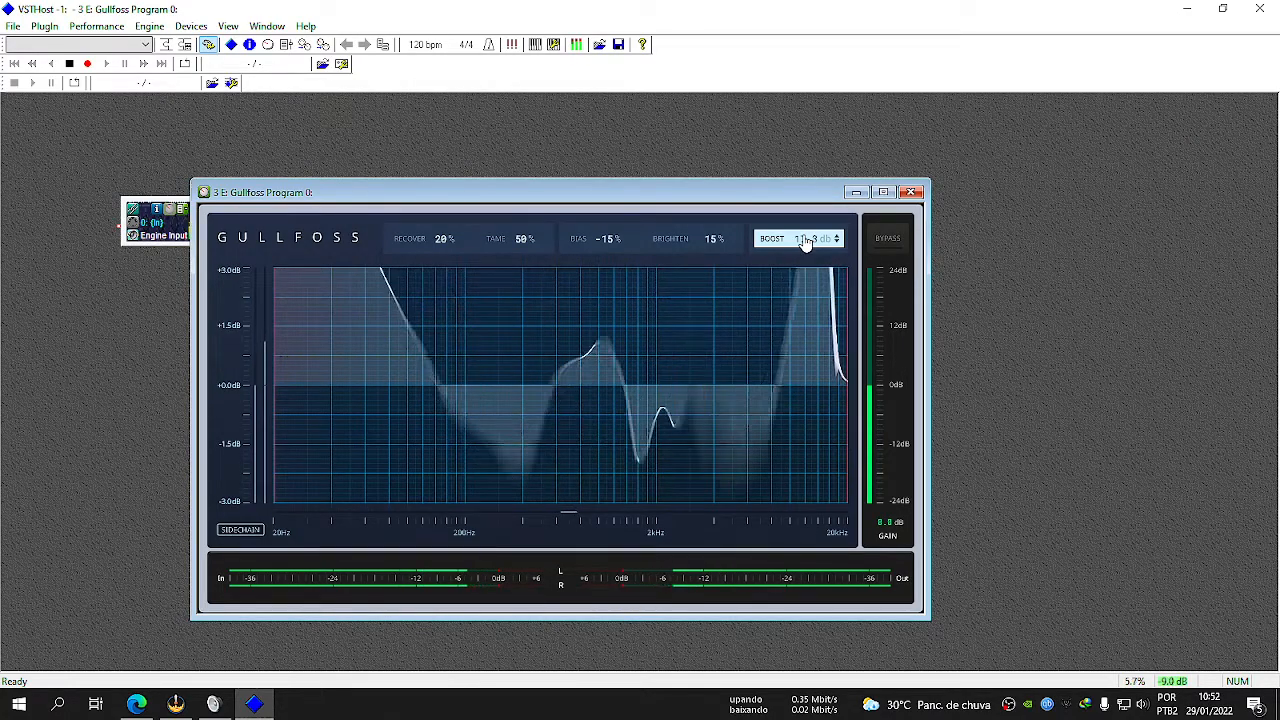
{"action": "left_click_drag", "start_coordinate": [805, 242], "coordinate": [817, 328]}
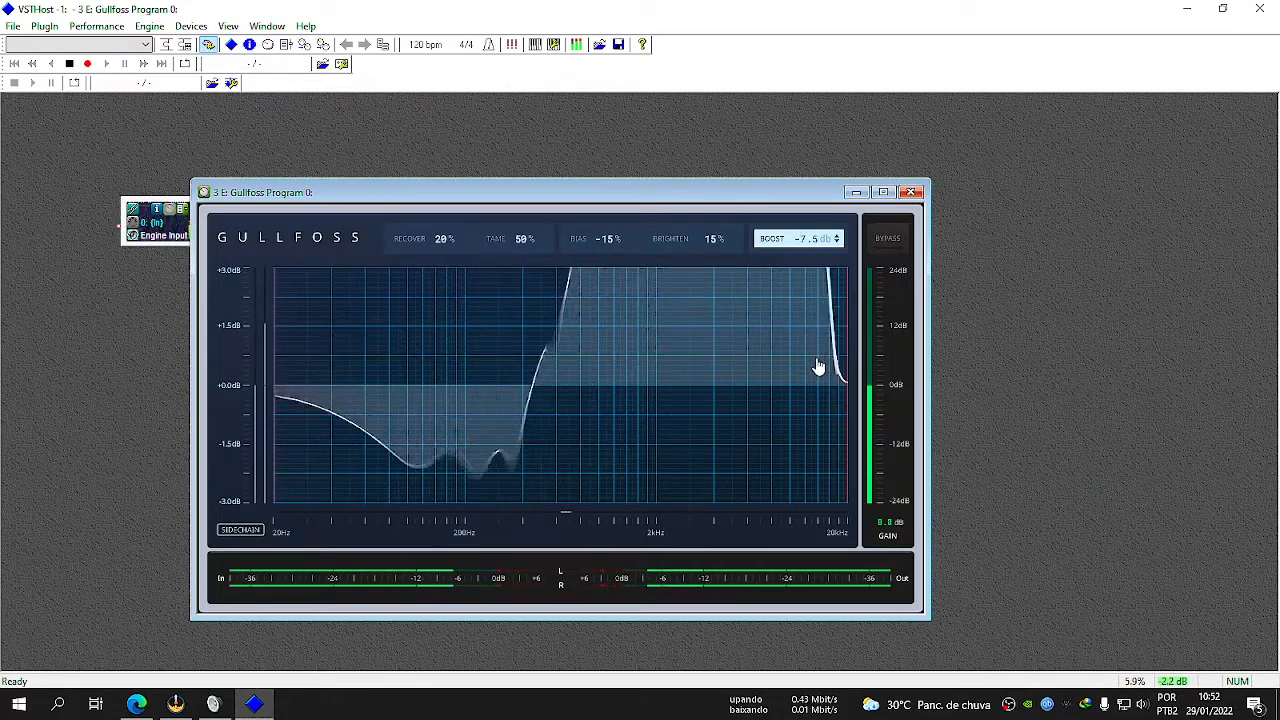
{"action": "left_click_drag", "start_coordinate": [818, 427], "coordinate": [820, 470]}
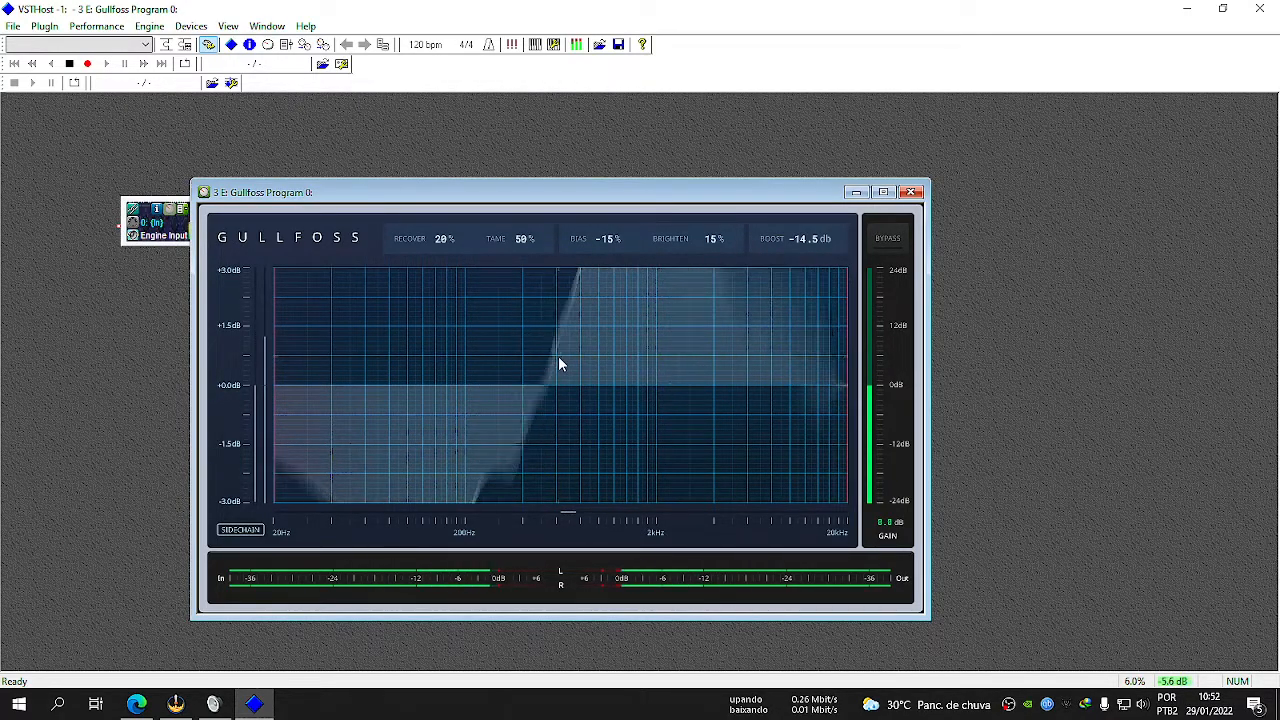
{"action": "double_click", "coordinate": [818, 238]}
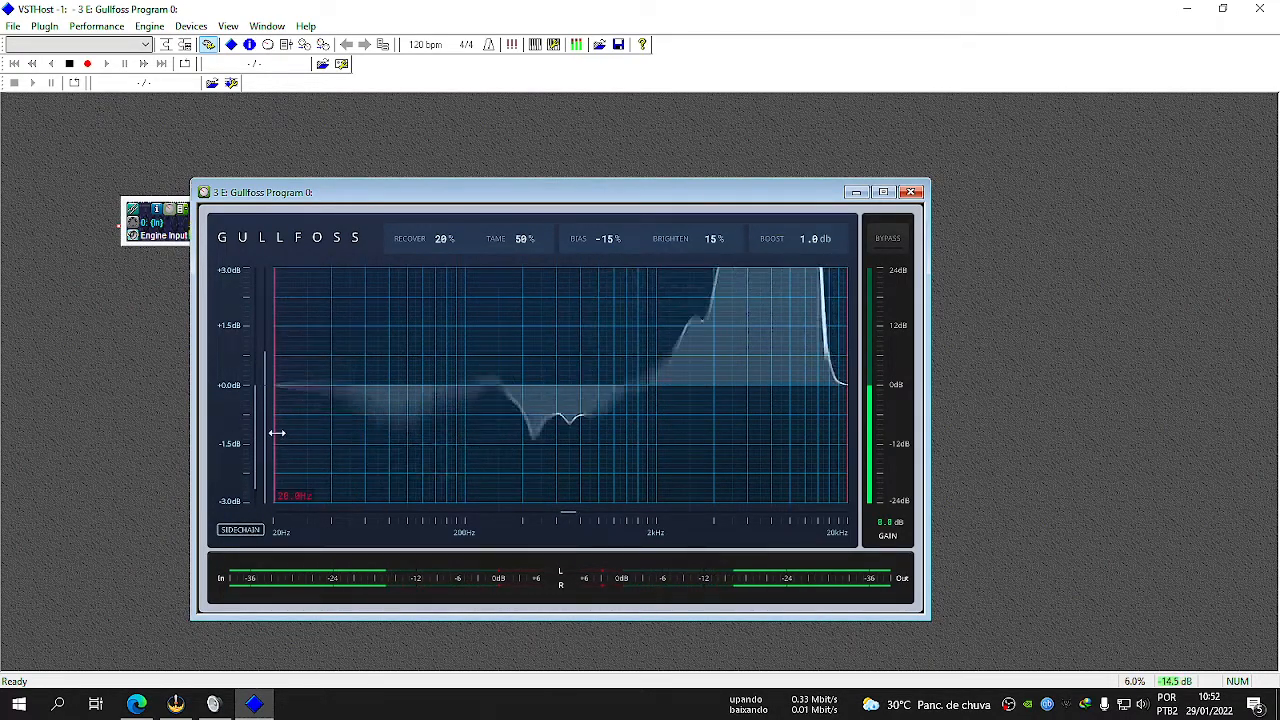
Try moving Gullfoss's lower and upper frequency limits inward to confine the processing to different narrow bands.
{"action": "left_click_drag", "start_coordinate": [275, 430], "coordinate": [510, 438]}
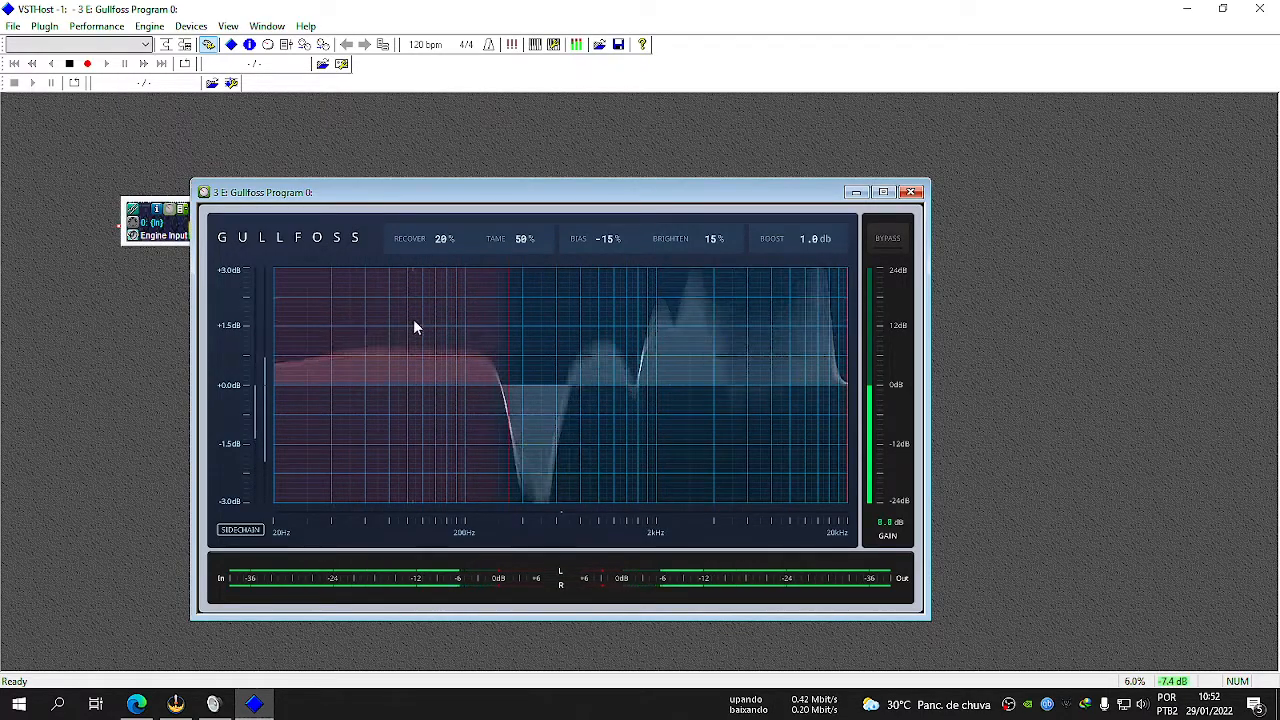
{"action": "left_click_drag", "start_coordinate": [503, 362], "coordinate": [285, 360]}
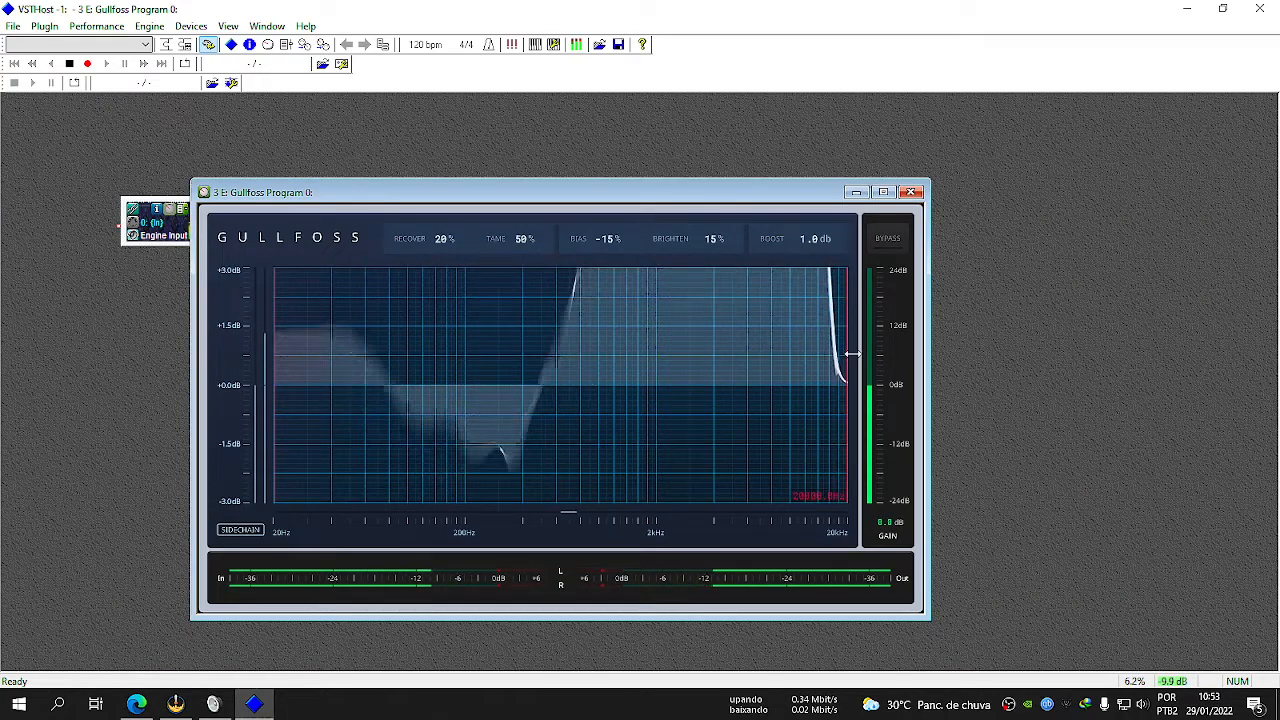
{"action": "left_click_drag", "start_coordinate": [851, 354], "coordinate": [573, 349]}
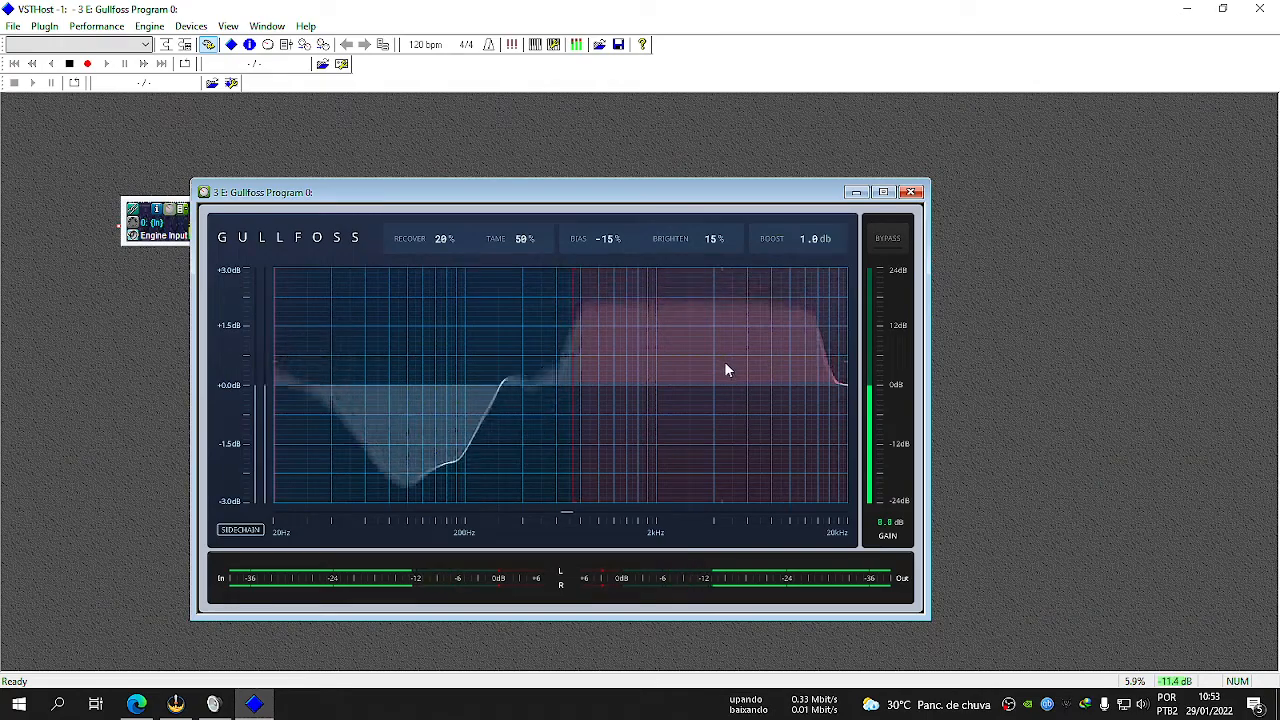
{"action": "left_click_drag", "start_coordinate": [309, 345], "coordinate": [458, 368]}
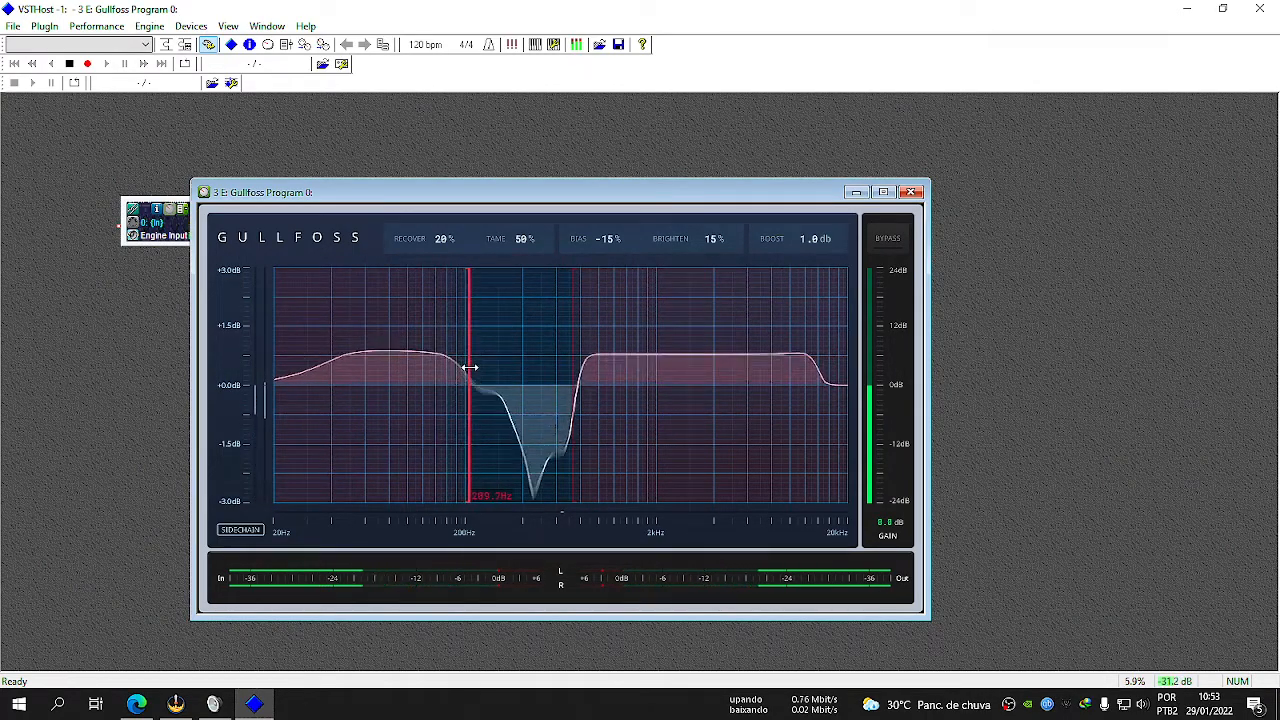
{"action": "left_click_drag", "start_coordinate": [668, 351], "coordinate": [702, 355]}
{"action": "left_click_drag", "start_coordinate": [491, 356], "coordinate": [581, 354]}
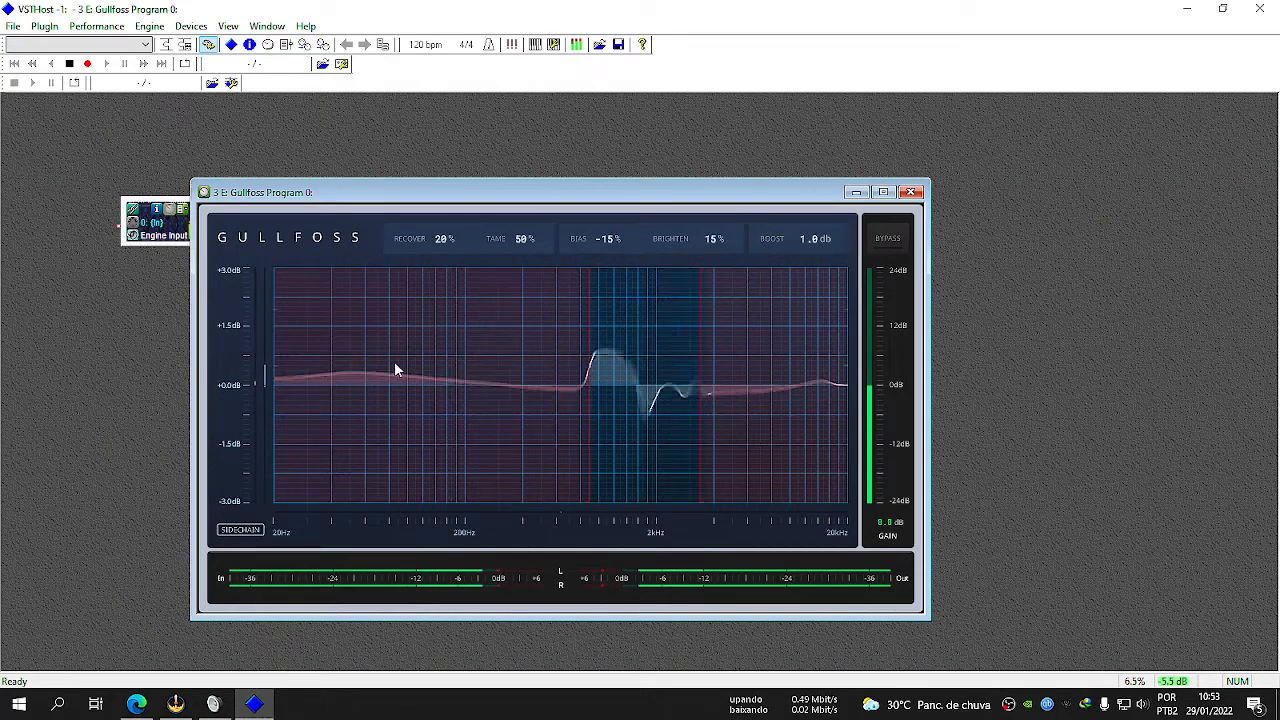
Try crossing the two frequency limits to exclude the middle band, and restore them to 20 Hz and 20 kHz.
{"action": "left_click_drag", "start_coordinate": [586, 349], "coordinate": [285, 330]}
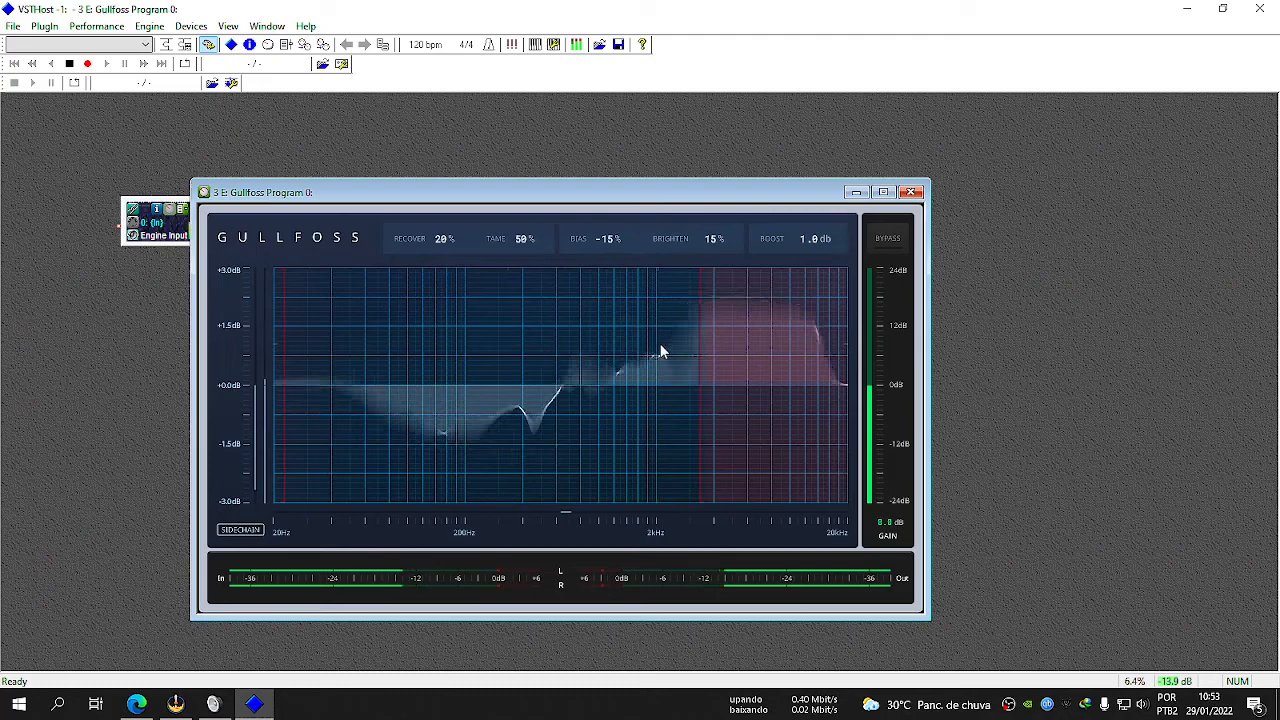
{"action": "left_click_drag", "start_coordinate": [700, 346], "coordinate": [466, 333]}
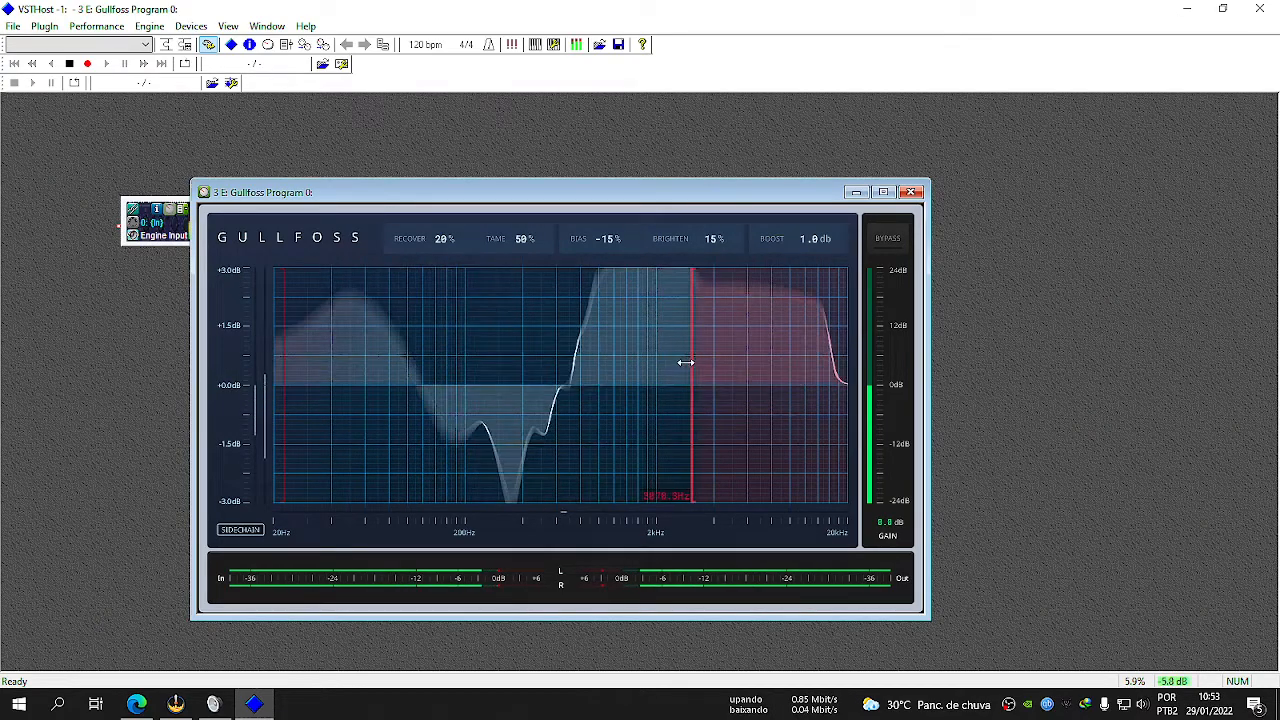
{"action": "left_click_drag", "start_coordinate": [278, 358], "coordinate": [697, 366]}
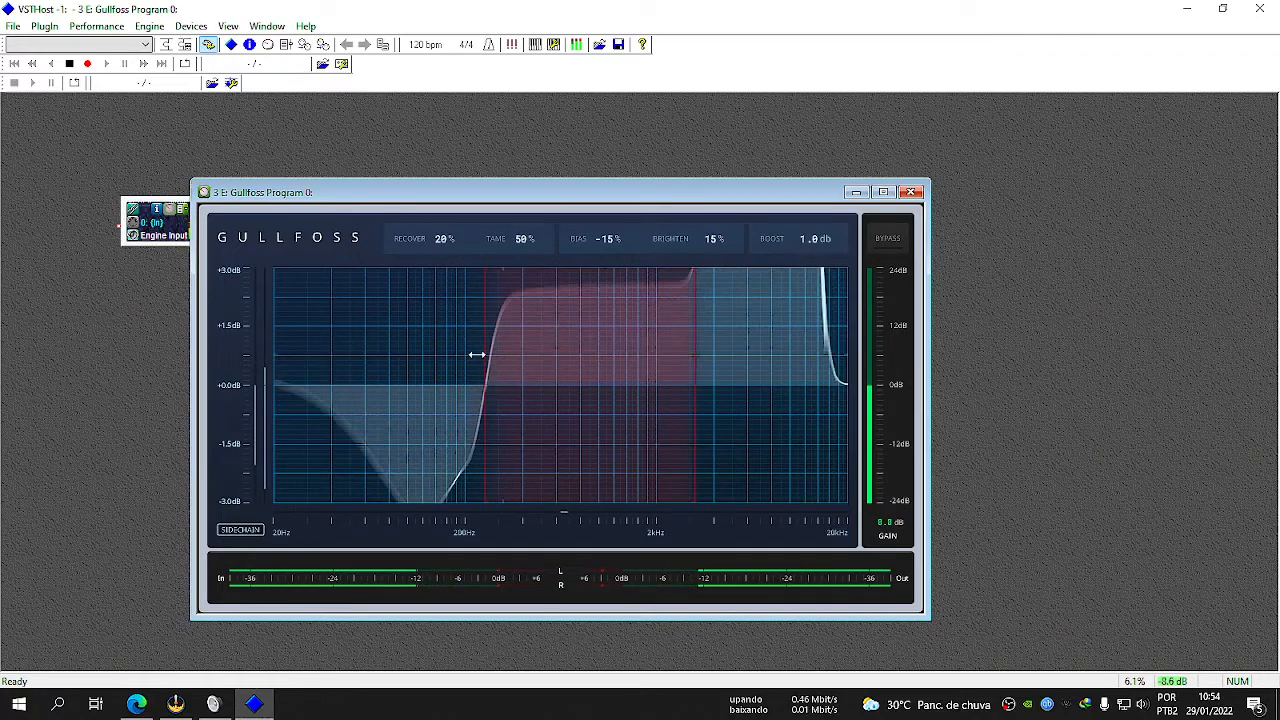
{"action": "left_click_drag", "start_coordinate": [698, 360], "coordinate": [314, 350]}
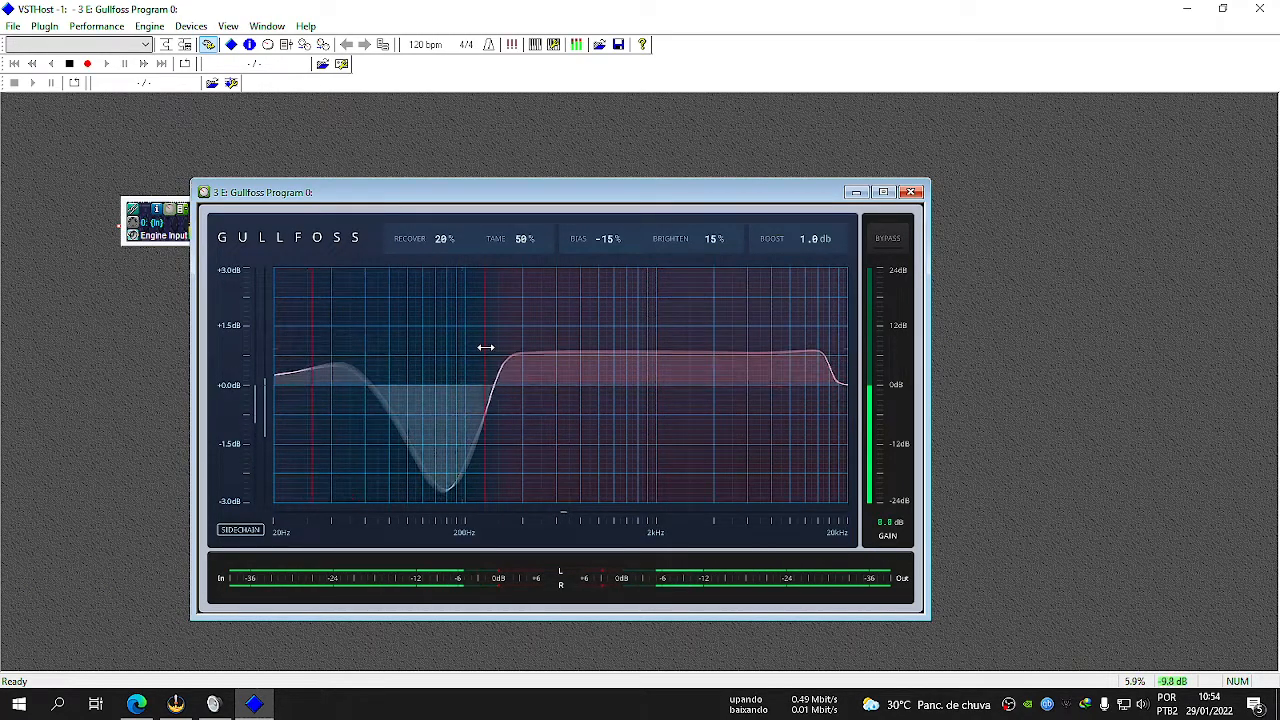
{"action": "left_click_drag", "start_coordinate": [486, 347], "coordinate": [887, 344]}
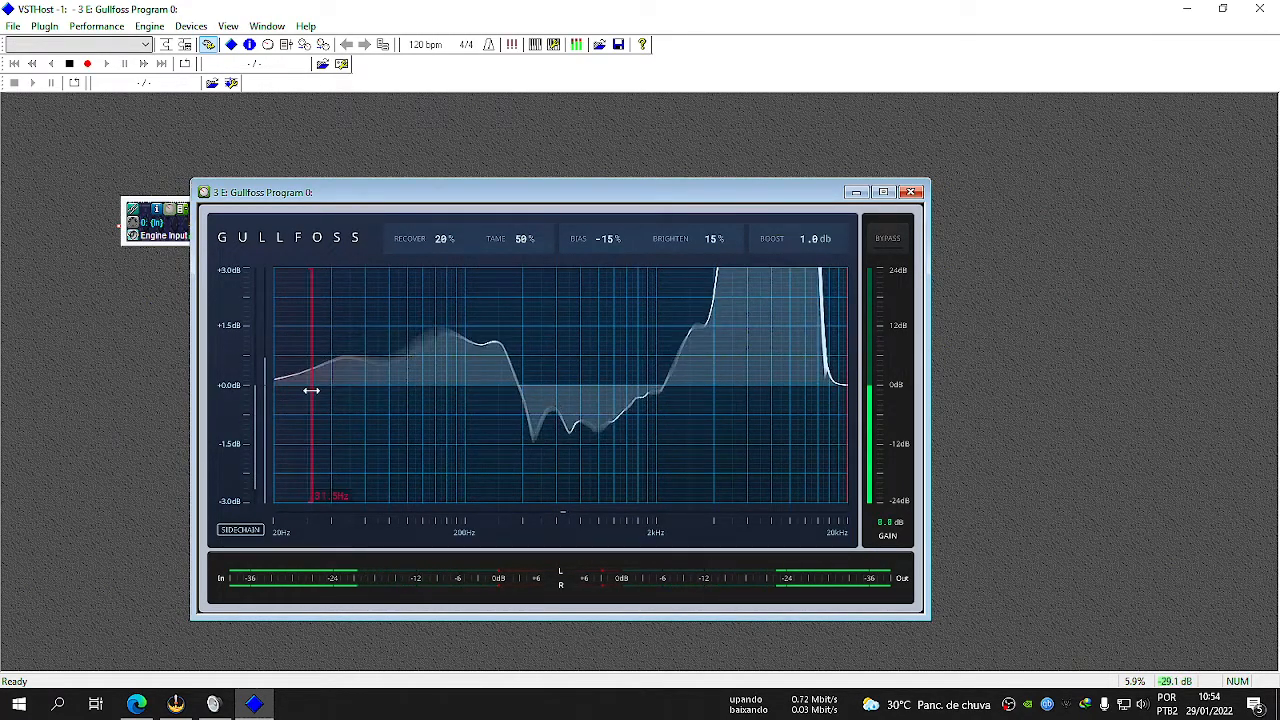
{"action": "left_click_drag", "start_coordinate": [312, 385], "coordinate": [210, 384]}
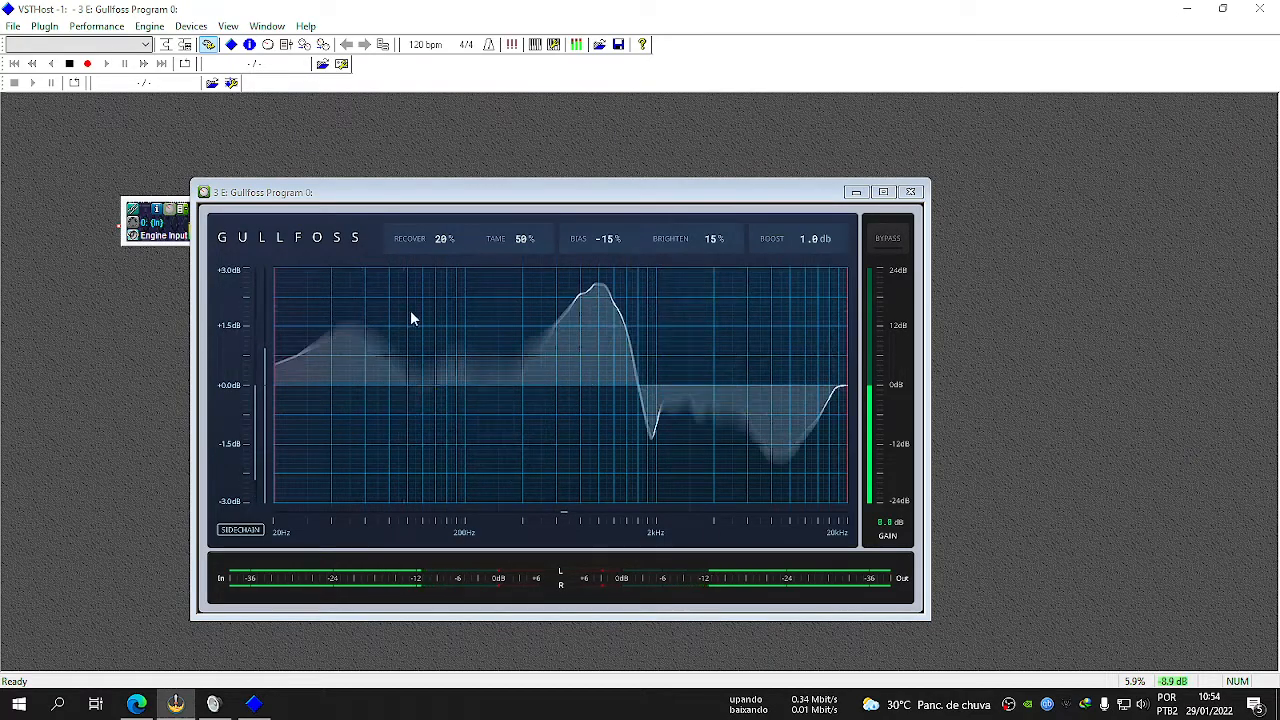
Minimize Gullfoss, check the ERA 6 Noise Remover Pro editor, and close it.
{"action": "left_click", "coordinate": [856, 191]}
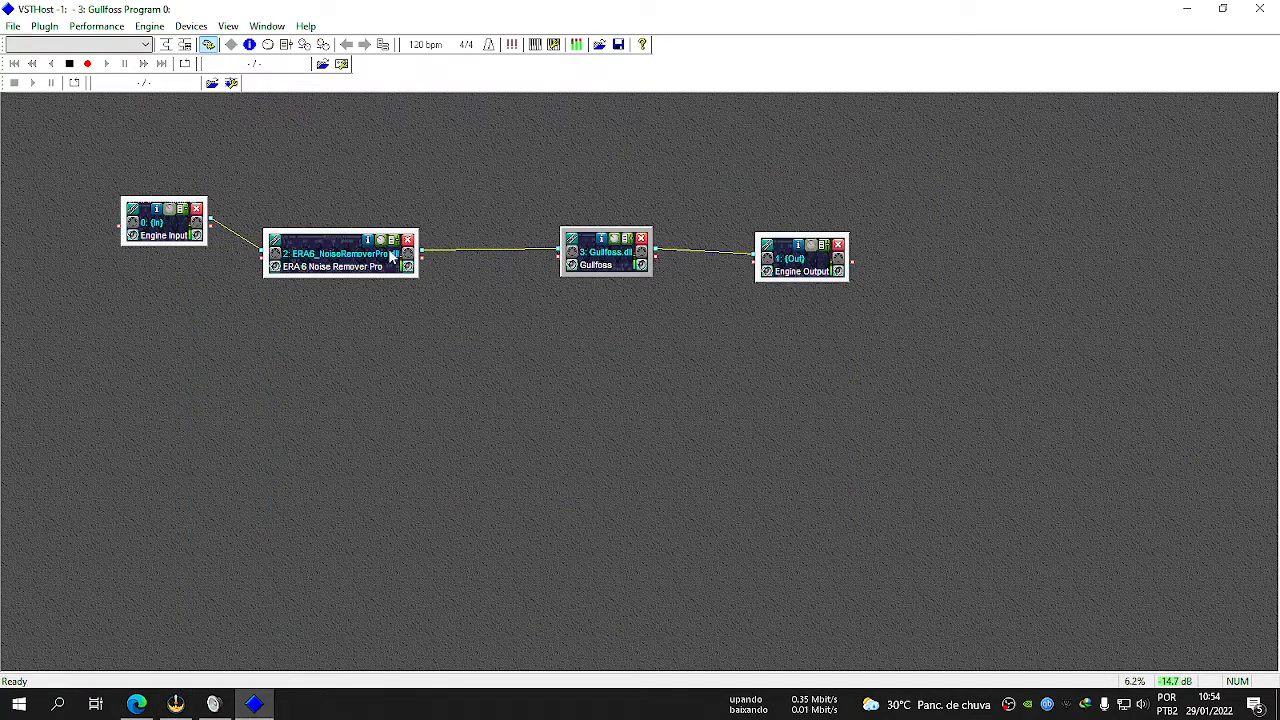
{"action": "left_click", "coordinate": [381, 242]}
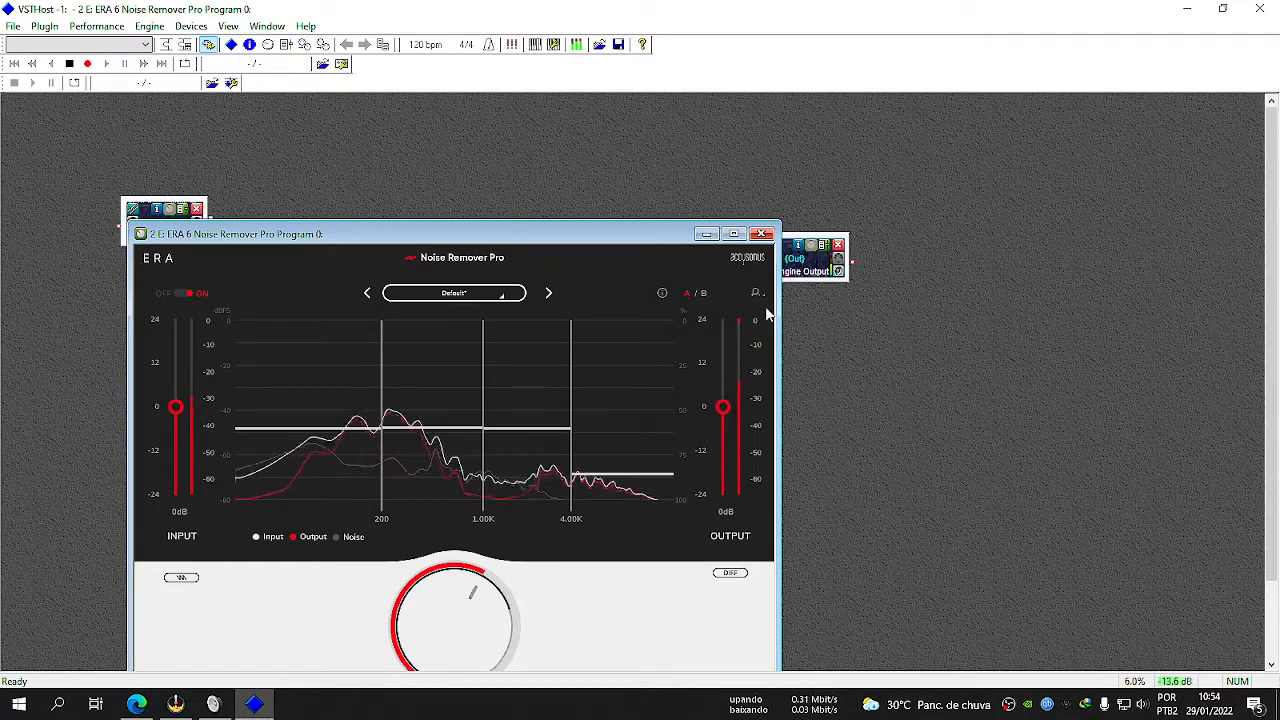
{"action": "left_click", "coordinate": [763, 234]}
Reopen the Gullfoss editor, move it up in the workspace, and raise its output gain to 16.6 dB.
{"action": "left_click", "coordinate": [621, 239]}
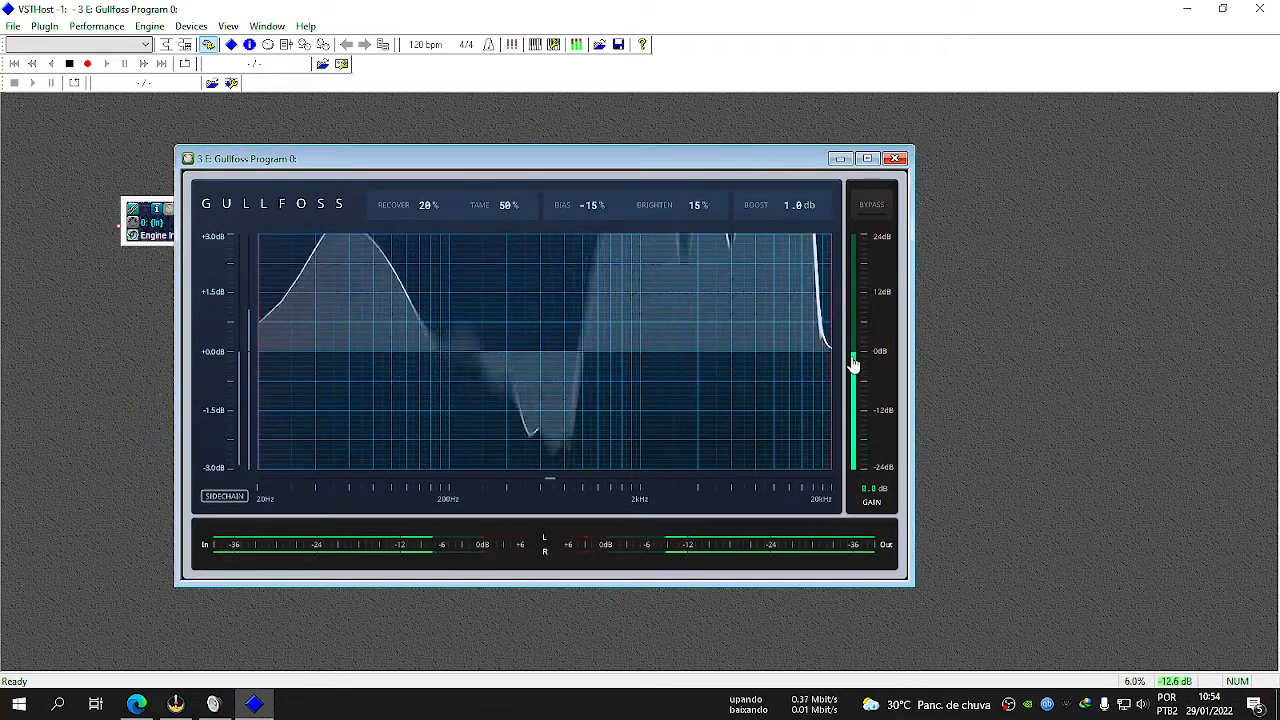
{"action": "mouse_move", "coordinate": [853, 365]}
{"action": "left_mouse_down"}
{"action": "mouse_move", "coordinate": [858, 315]}
{"action": "mouse_move", "coordinate": [857, 357]}
{"action": "left_mouse_up"}
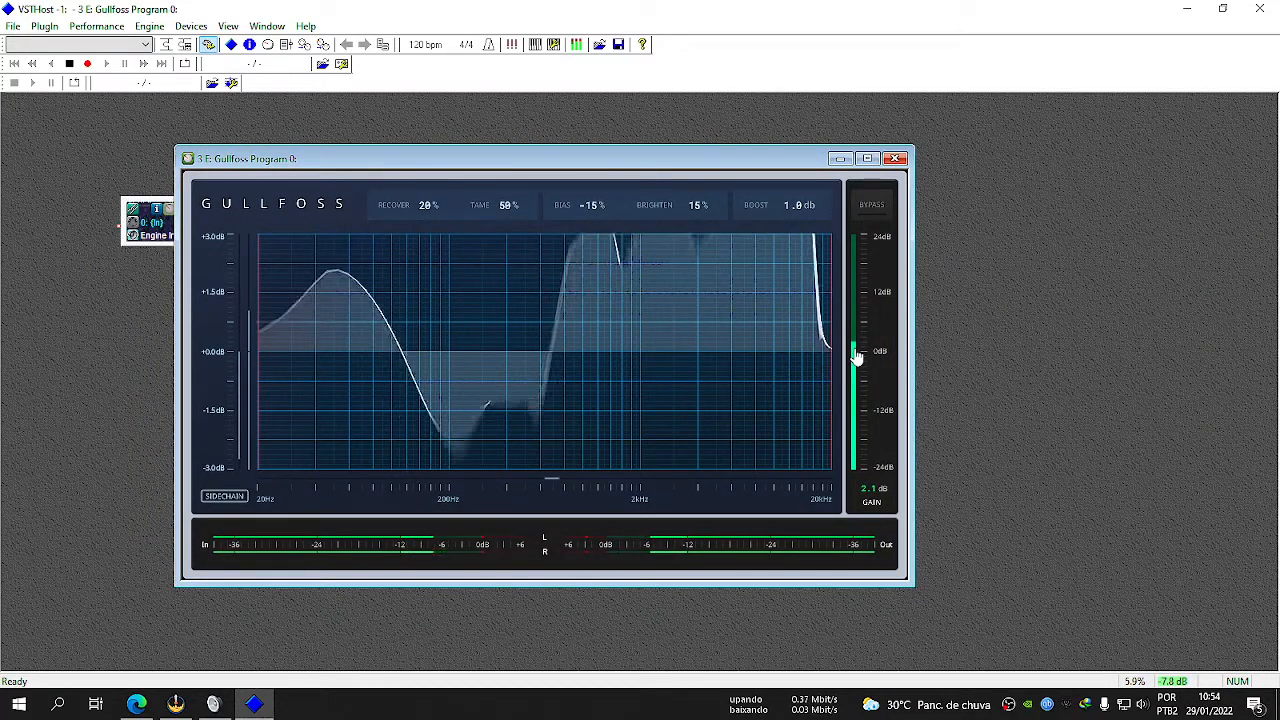
{"action": "mouse_move", "coordinate": [857, 358]}
{"action": "left_mouse_down"}
{"action": "mouse_move", "coordinate": [857, 229]}
{"action": "mouse_move", "coordinate": [852, 358]}
{"action": "left_mouse_up"}
{"action": "left_click_drag", "start_coordinate": [858, 217], "coordinate": [858, 256]}
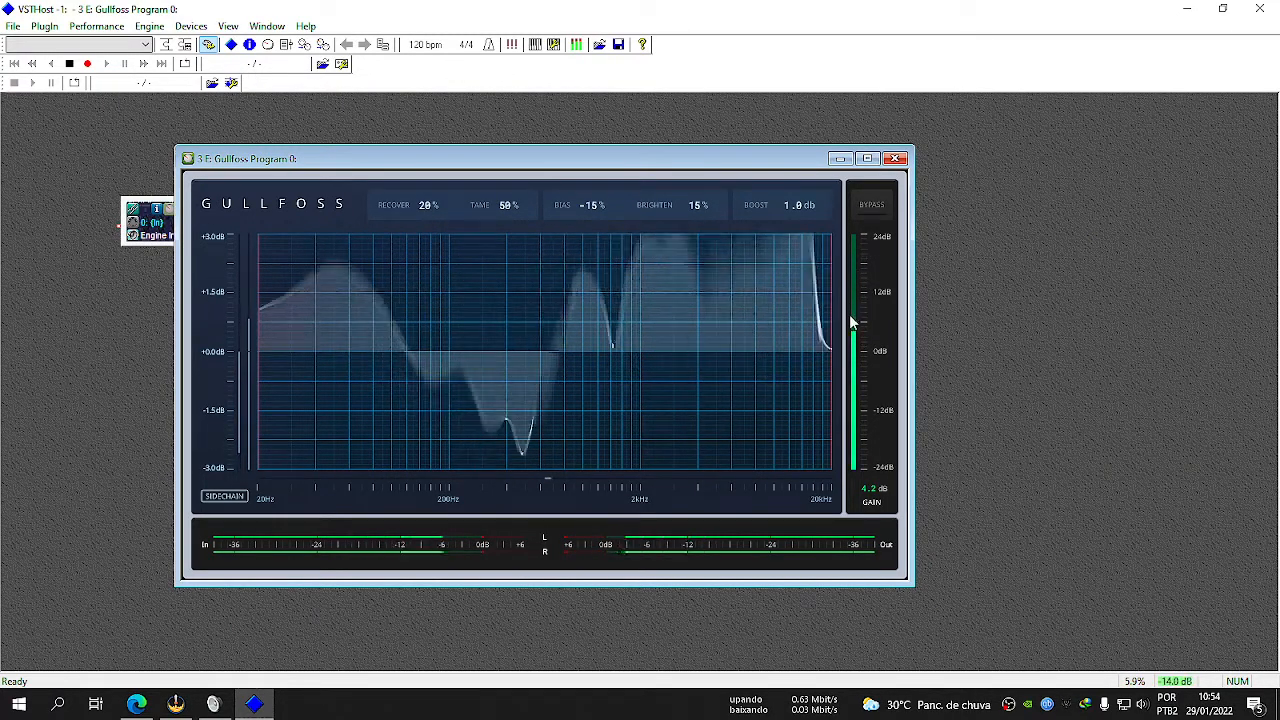
{"action": "left_click_drag", "start_coordinate": [857, 328], "coordinate": [871, 234]}
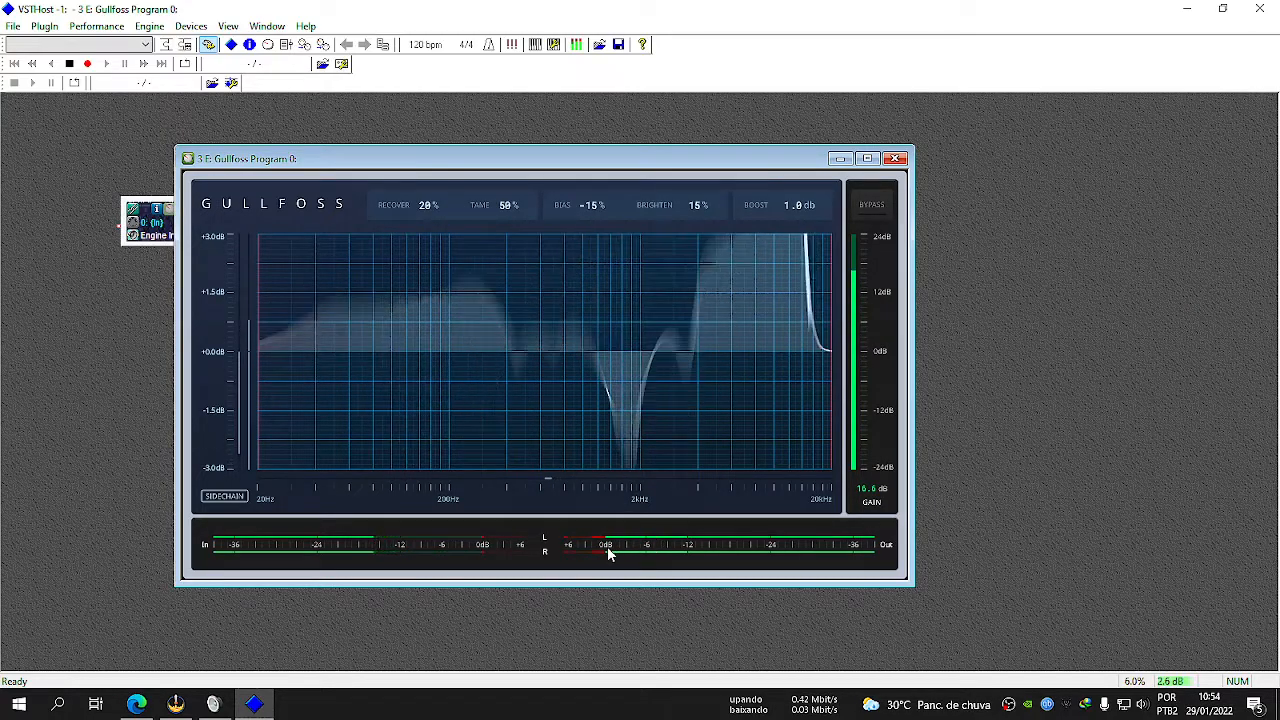
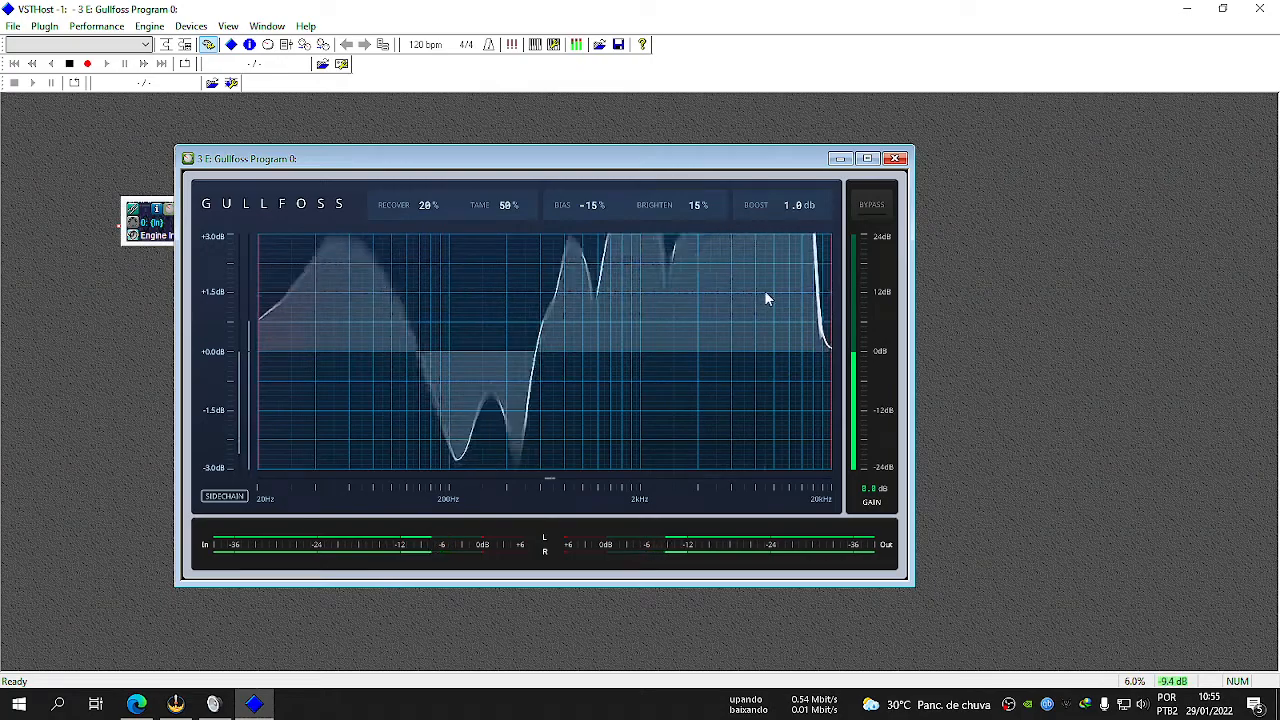
Toggle Gullfoss's bypass on and off to compare the processed and unprocessed sound, and close its editor.
{"action": "left_click", "coordinate": [882, 205]}
{"action": "left_click", "coordinate": [871, 205]}
{"action": "left_click", "coordinate": [871, 205]}
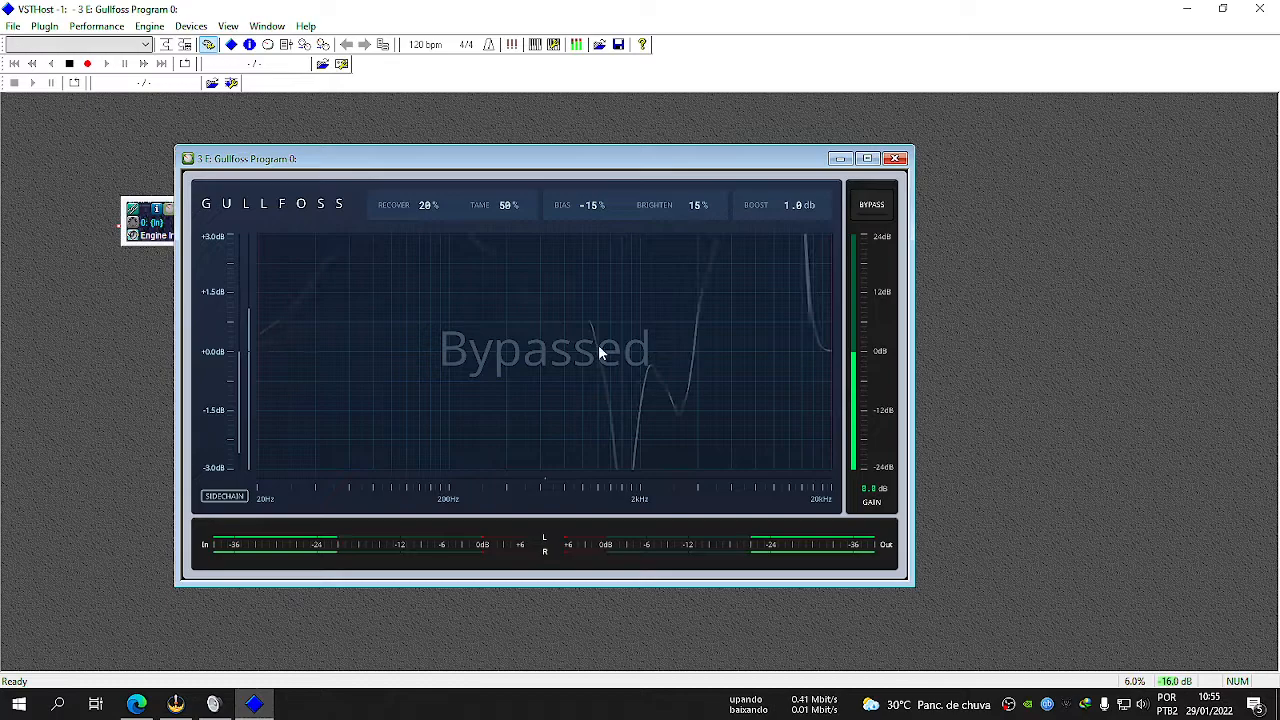
{"action": "left_click", "coordinate": [873, 205]}
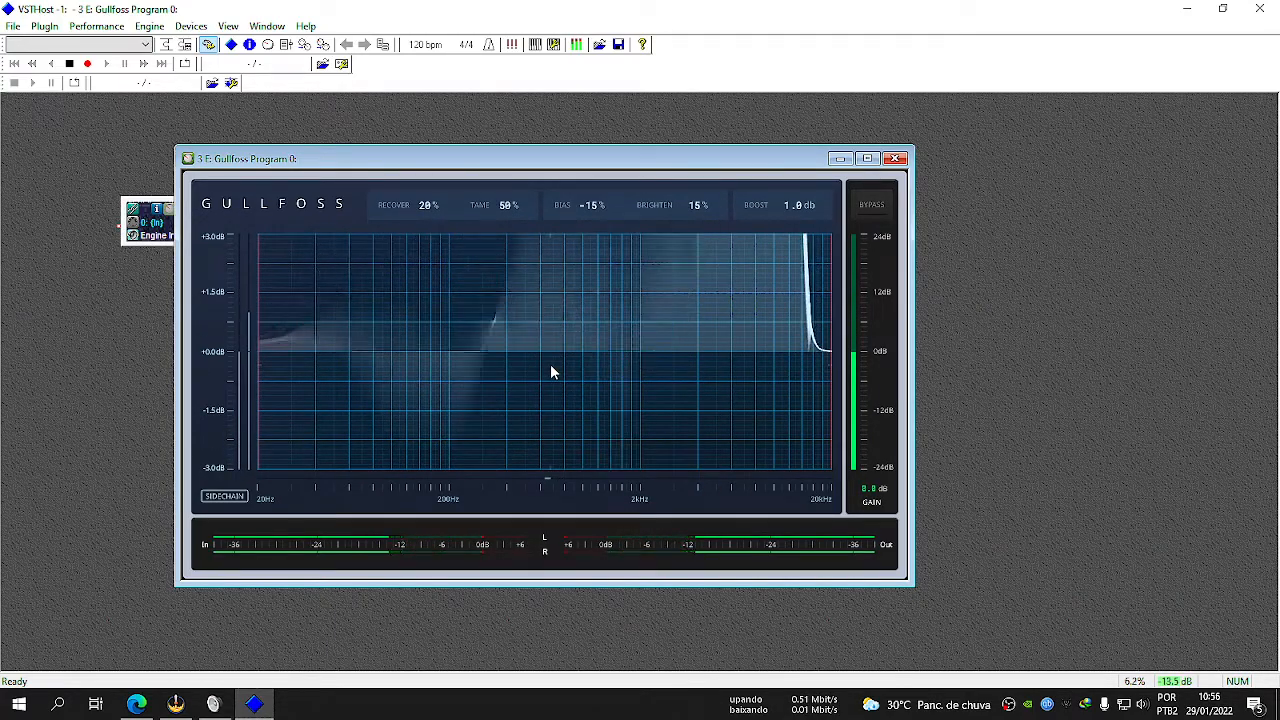
{"action": "left_click", "coordinate": [895, 159]}
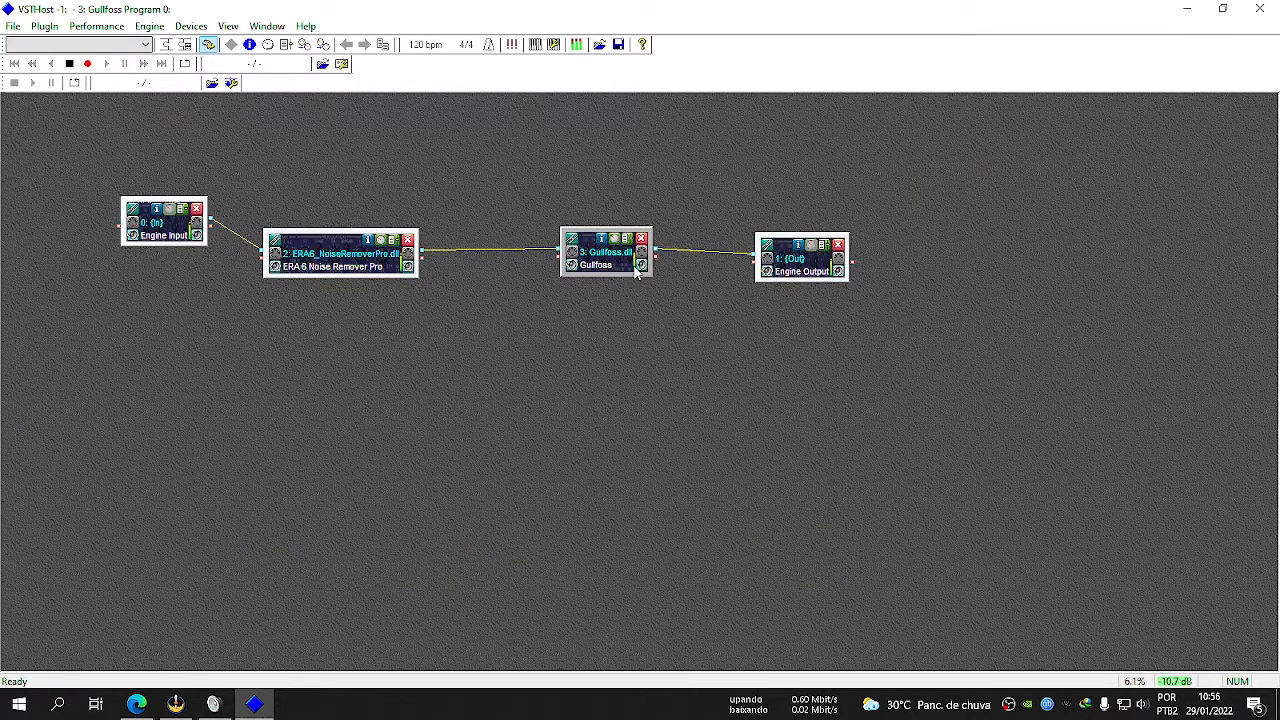
{"action": "right_click", "coordinate": [190, 371]}
{"action": "mouse_move", "coordinate": [251, 383]}
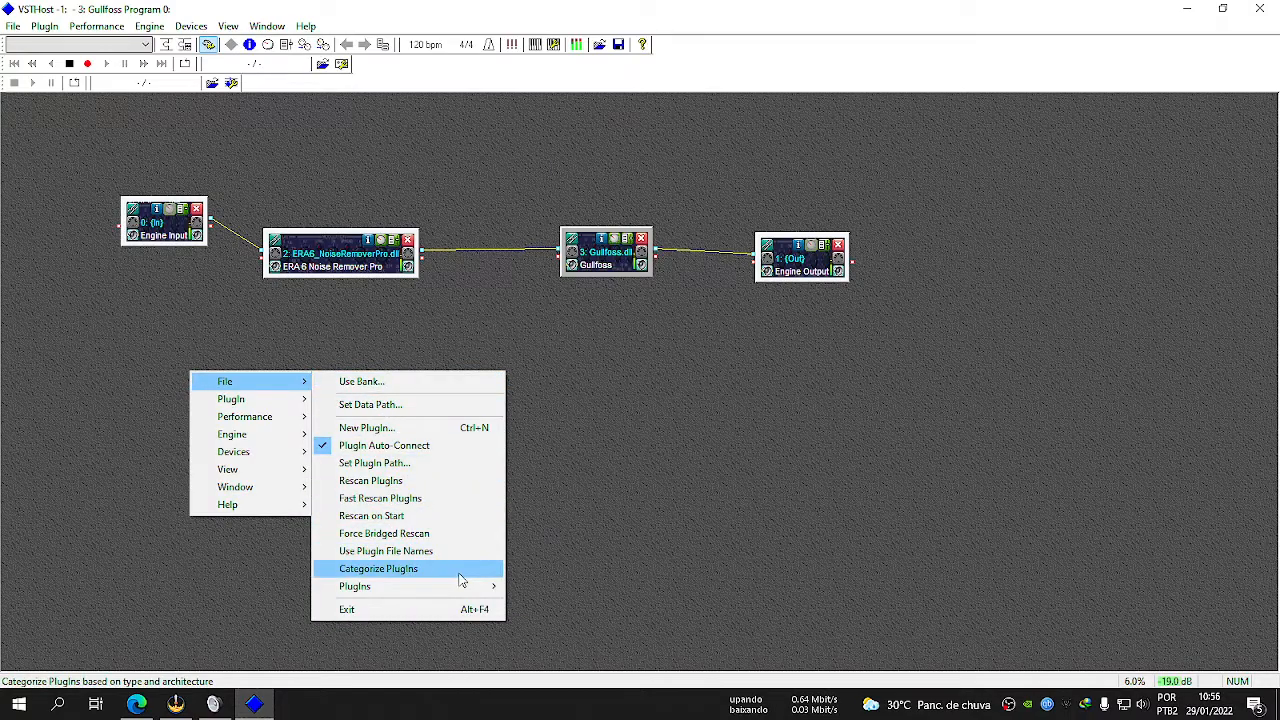
{"action": "mouse_move", "coordinate": [464, 588]}
{"action": "mouse_move", "coordinate": [592, 626]}
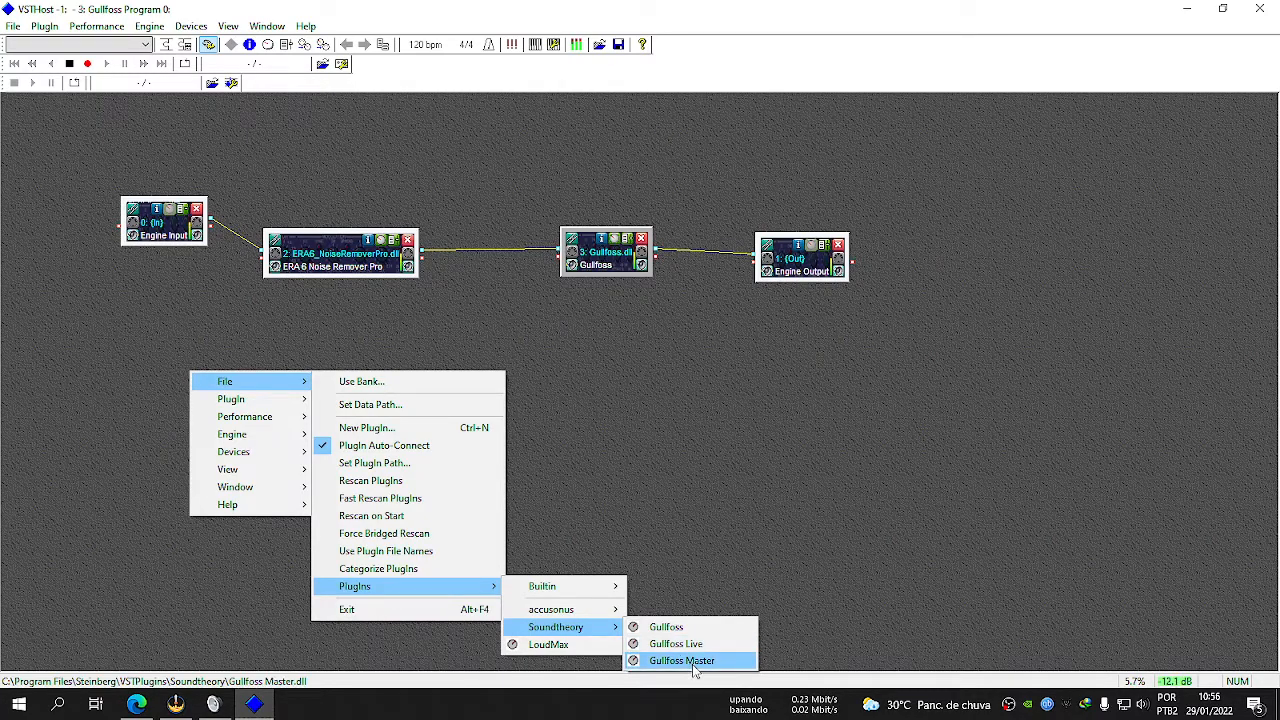
{"action": "left_click", "coordinate": [641, 330]}
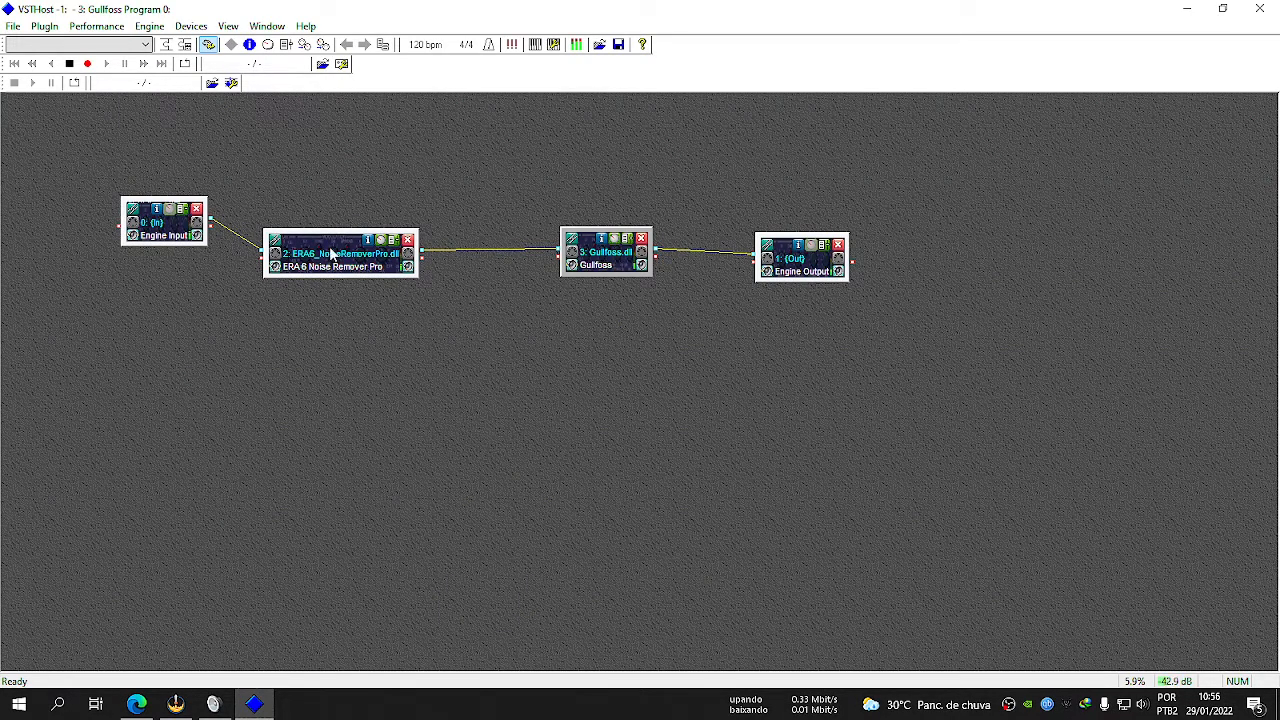
Open the ERA 6 Noise Remover Pro editor, switch its processing off and on to compare the sound, and close it.
{"action": "left_click", "coordinate": [379, 241]}
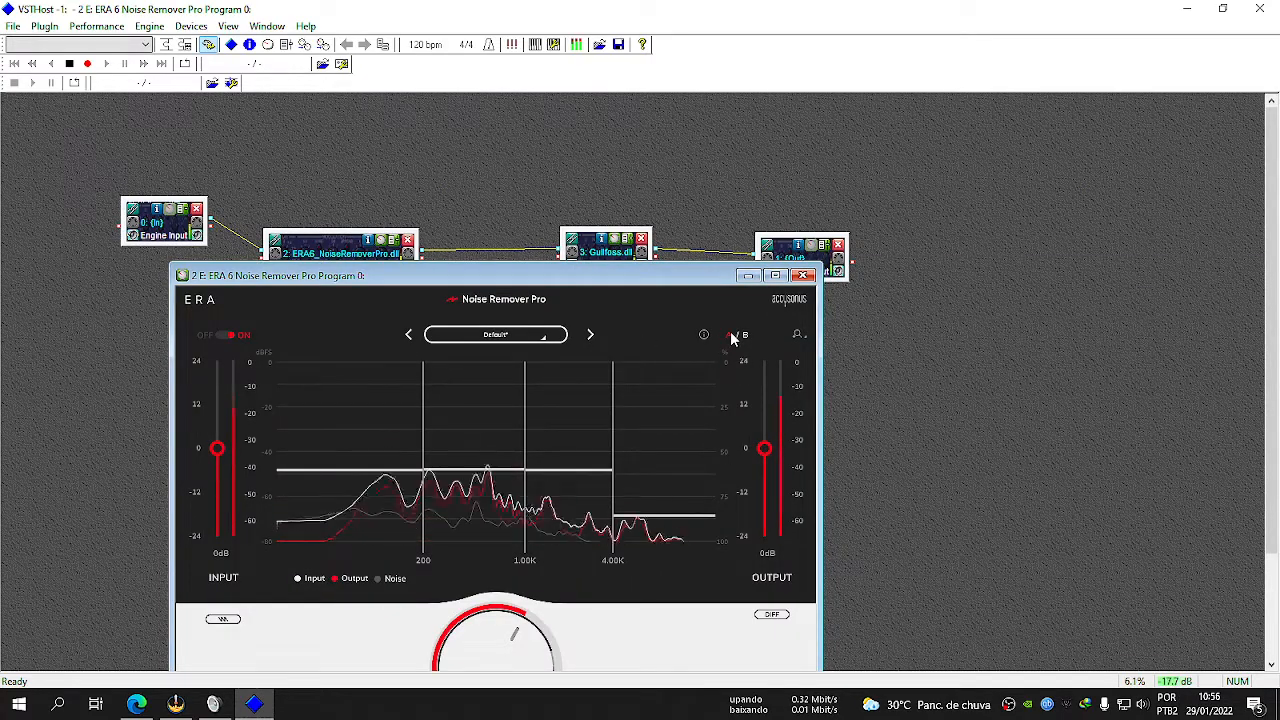
{"action": "left_click_drag", "start_coordinate": [373, 280], "coordinate": [389, 185]}
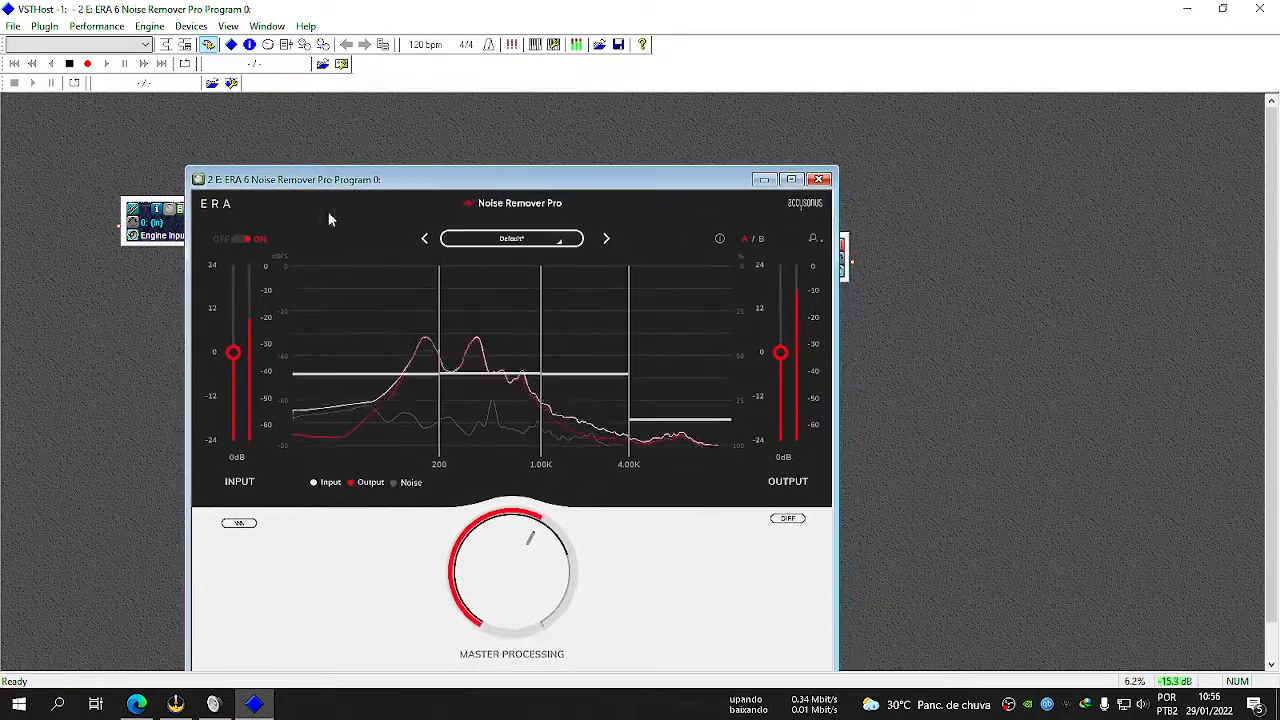
{"action": "left_click", "coordinate": [242, 240]}
{"action": "left_click", "coordinate": [242, 240]}
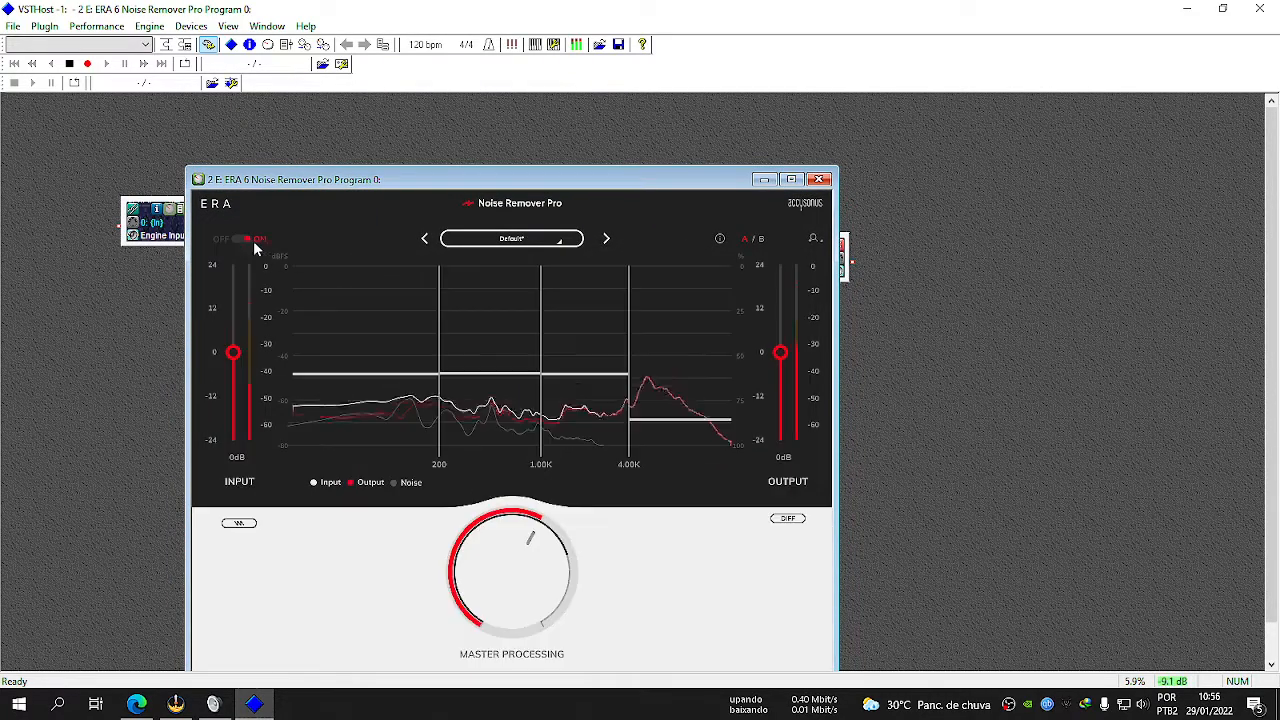
{"action": "left_click", "coordinate": [243, 242]}
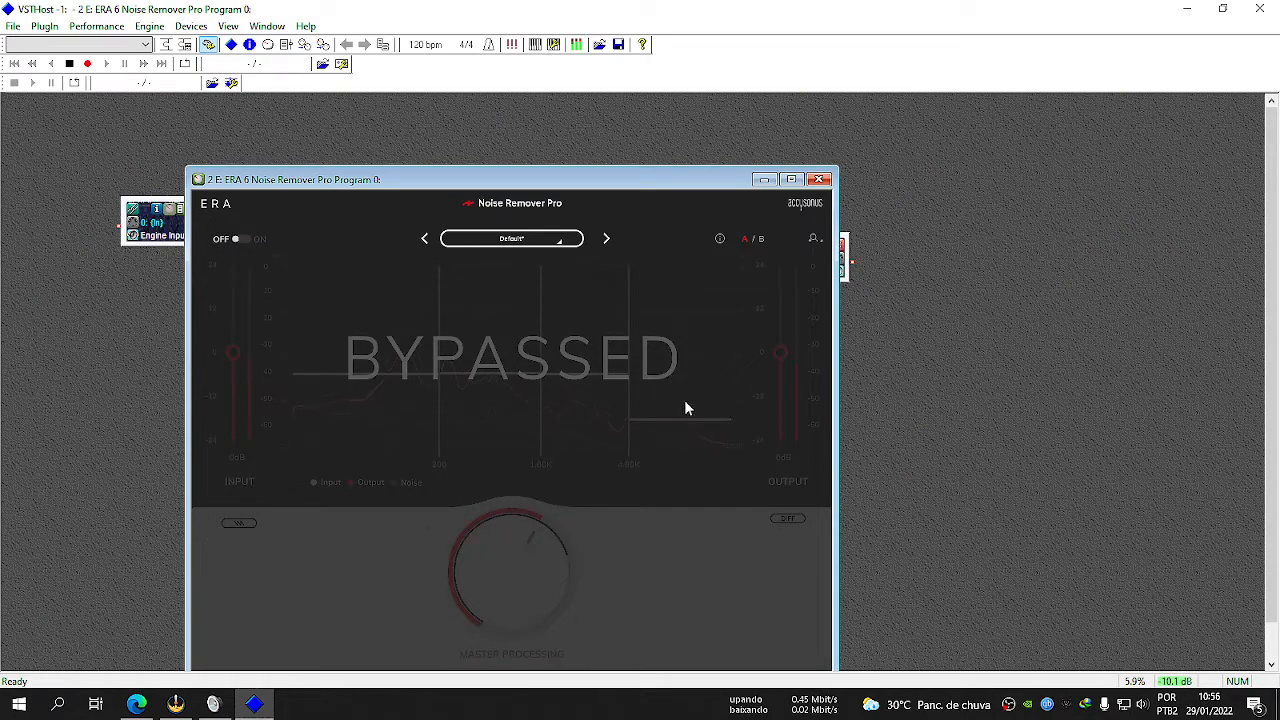
{"action": "left_click", "coordinate": [237, 240]}
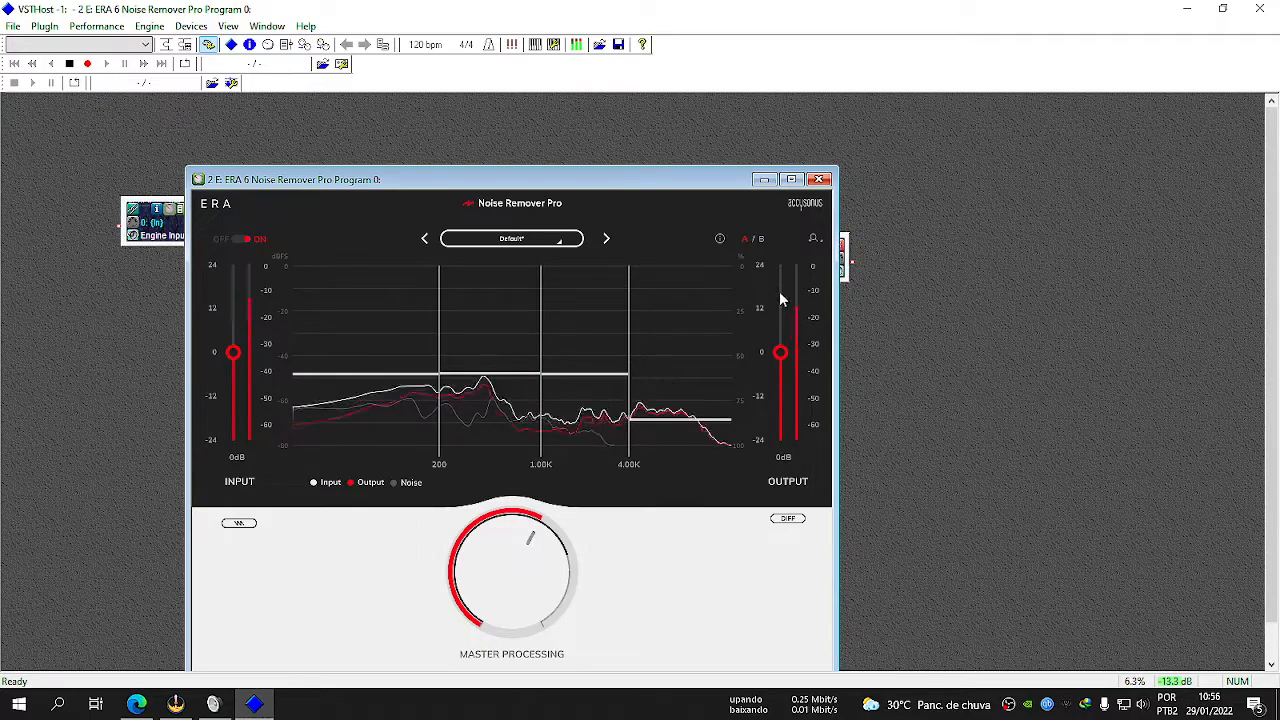
{"action": "left_click", "coordinate": [823, 181]}
Move the Gullfoss module closer to the noise remover and load the LoudMax plug-in.
{"action": "left_click_drag", "start_coordinate": [601, 268], "coordinate": [563, 268]}
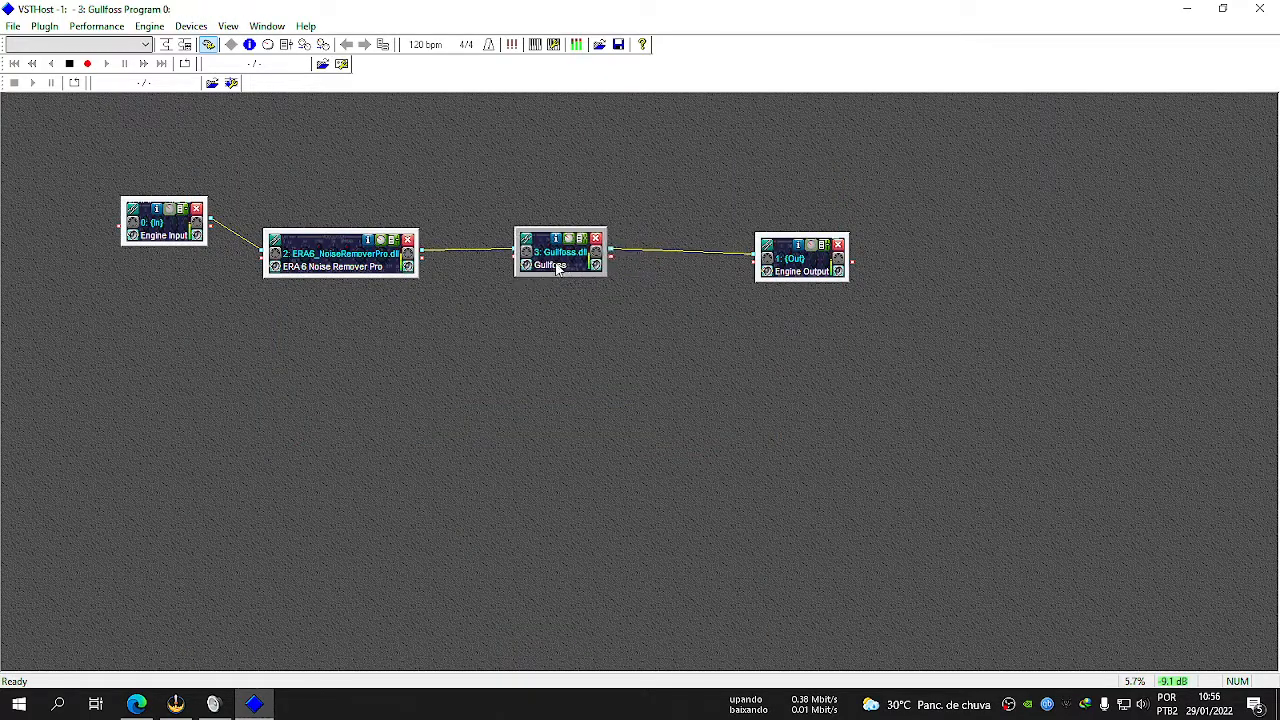
{"action": "right_click", "coordinate": [287, 321]}
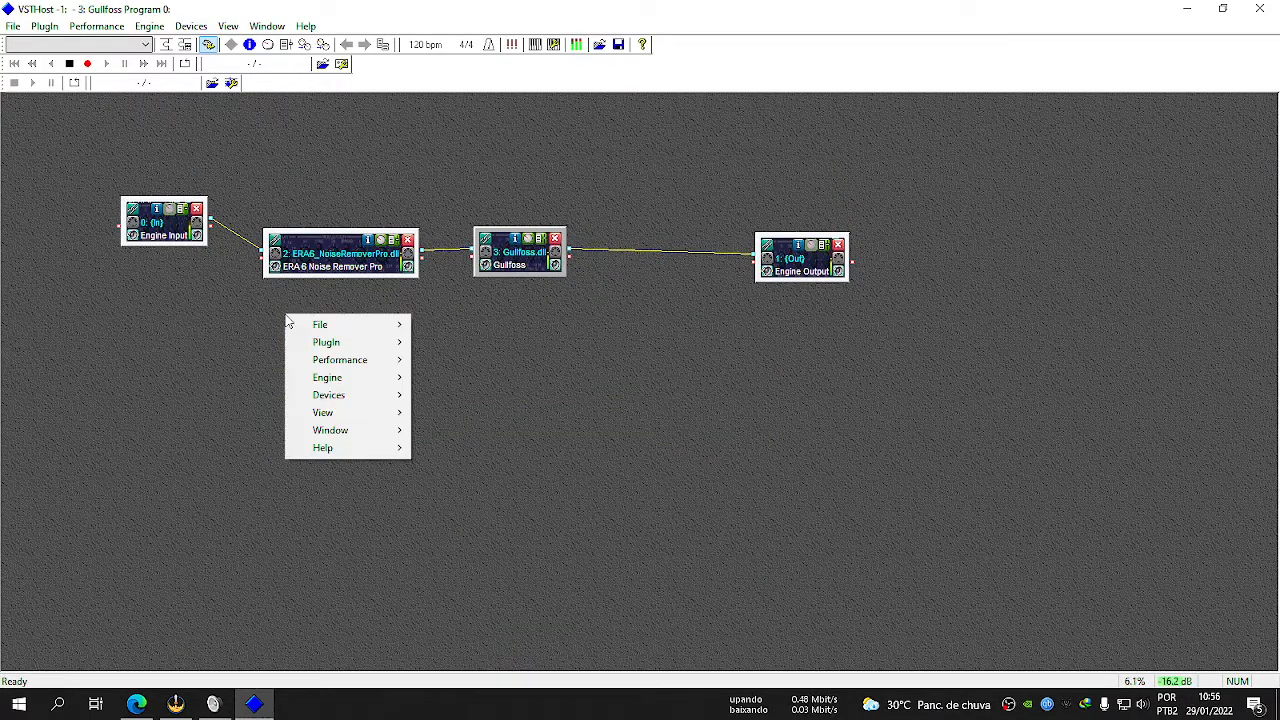
{"action": "mouse_move", "coordinate": [370, 325]}
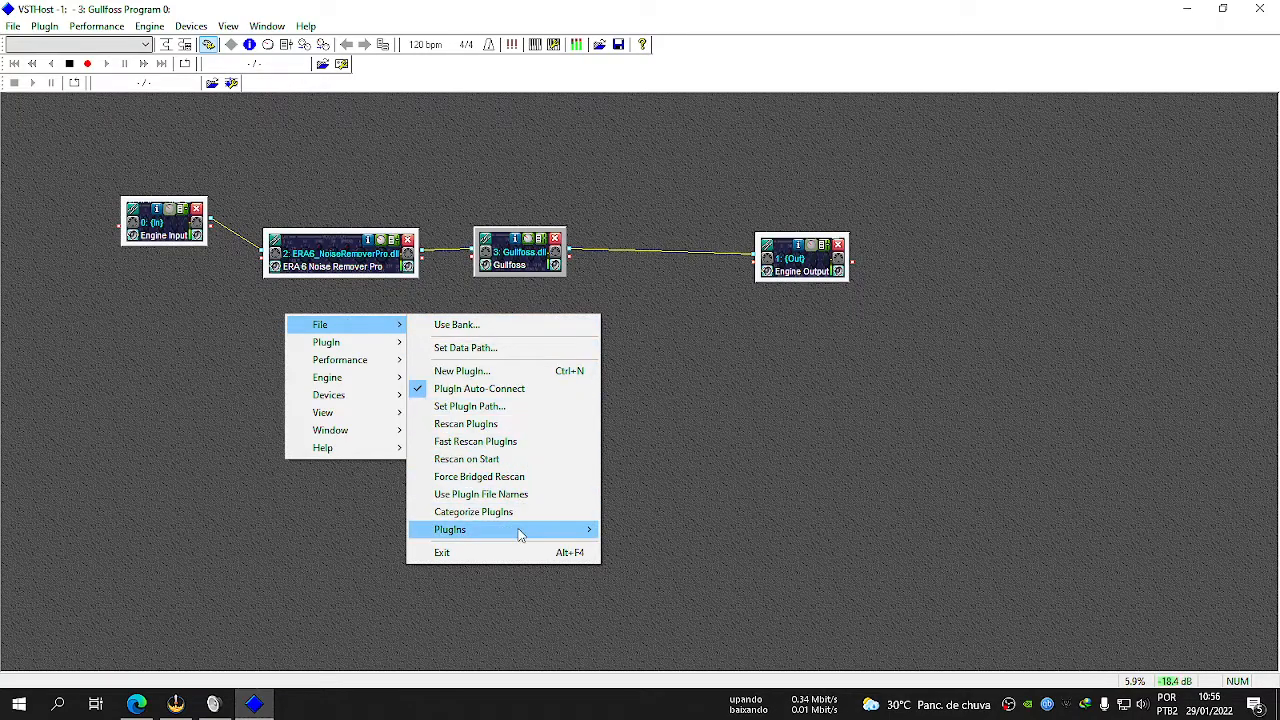
{"action": "mouse_move", "coordinate": [520, 533]}
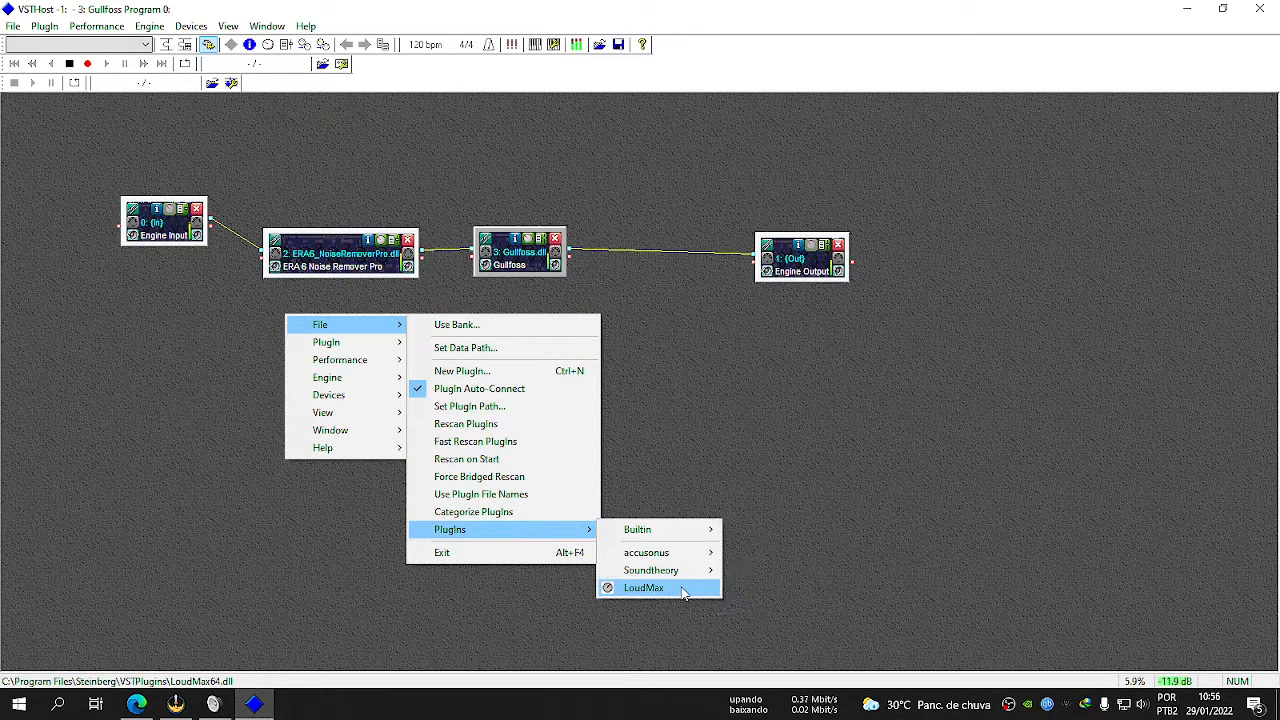
{"action": "left_click", "coordinate": [635, 588]}
Place the LoudMax module between Gullfoss and Engine Output, shifting Engine Output outward to make room.
{"action": "left_click_drag", "start_coordinate": [504, 362], "coordinate": [665, 288]}
{"action": "left_click_drag", "start_coordinate": [800, 283], "coordinate": [865, 273]}
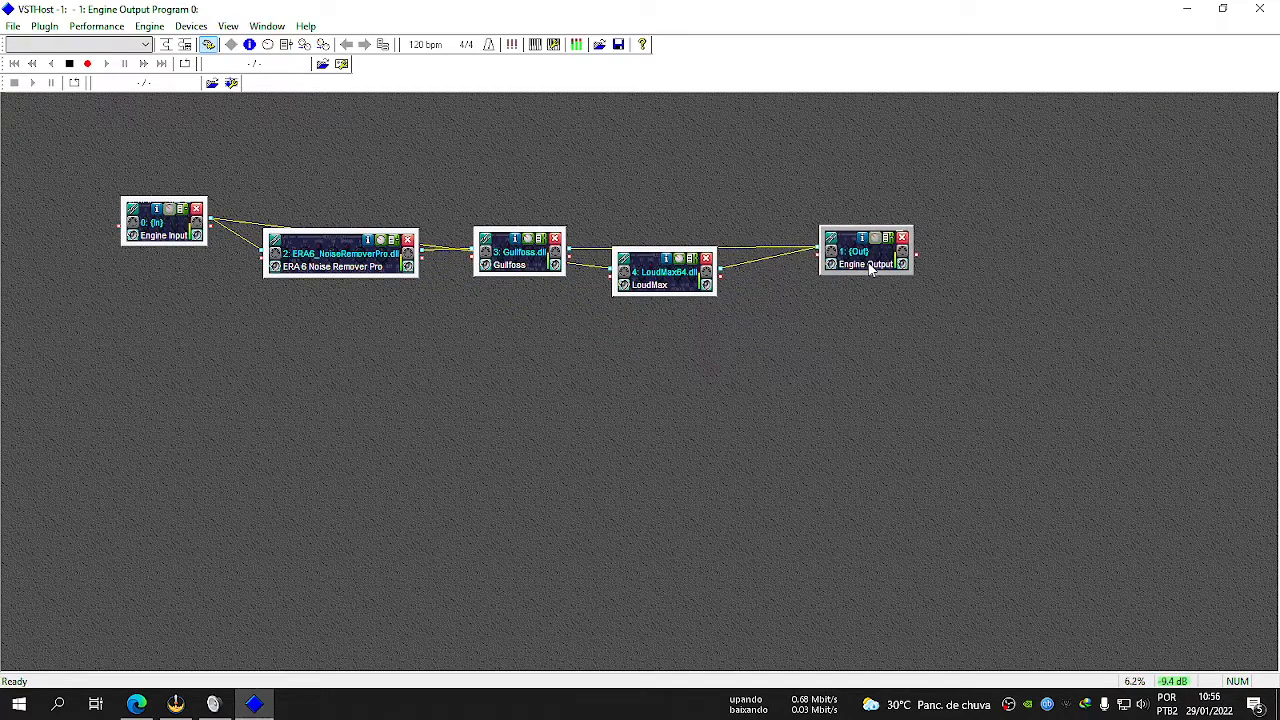
{"action": "left_click_drag", "start_coordinate": [668, 290], "coordinate": [700, 292]}
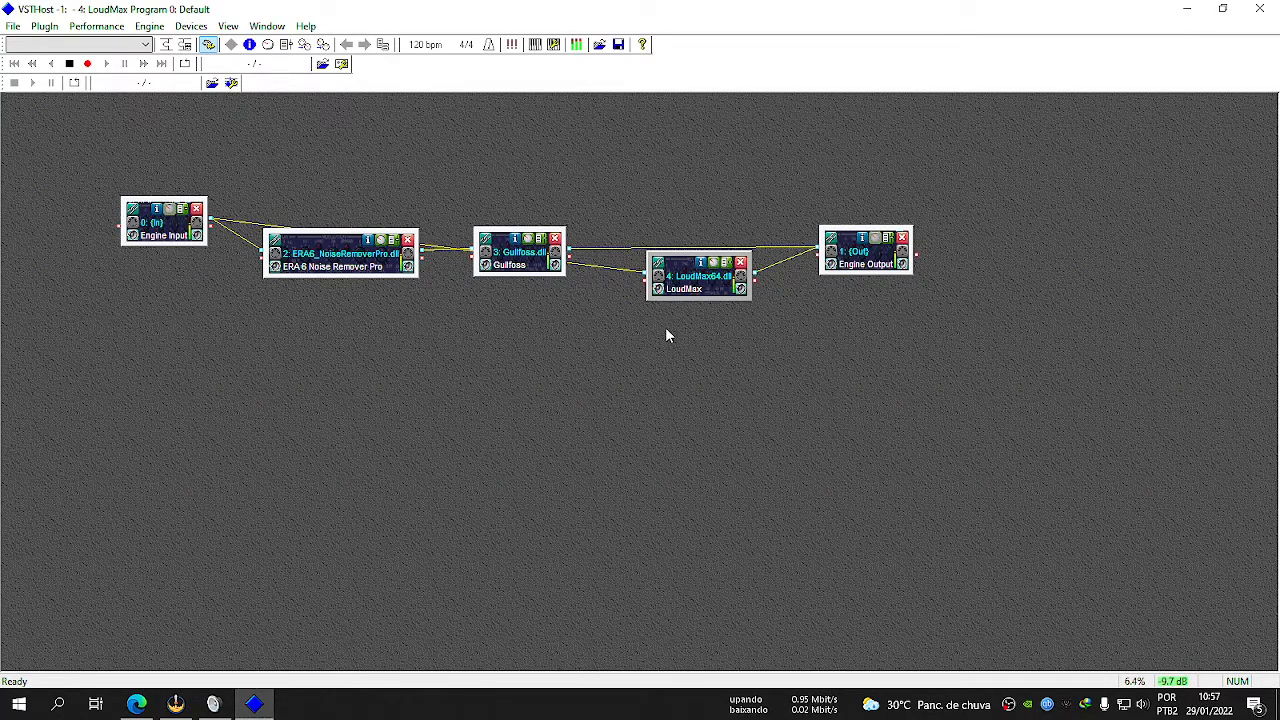
{"action": "left_click_drag", "start_coordinate": [700, 284], "coordinate": [673, 272]}
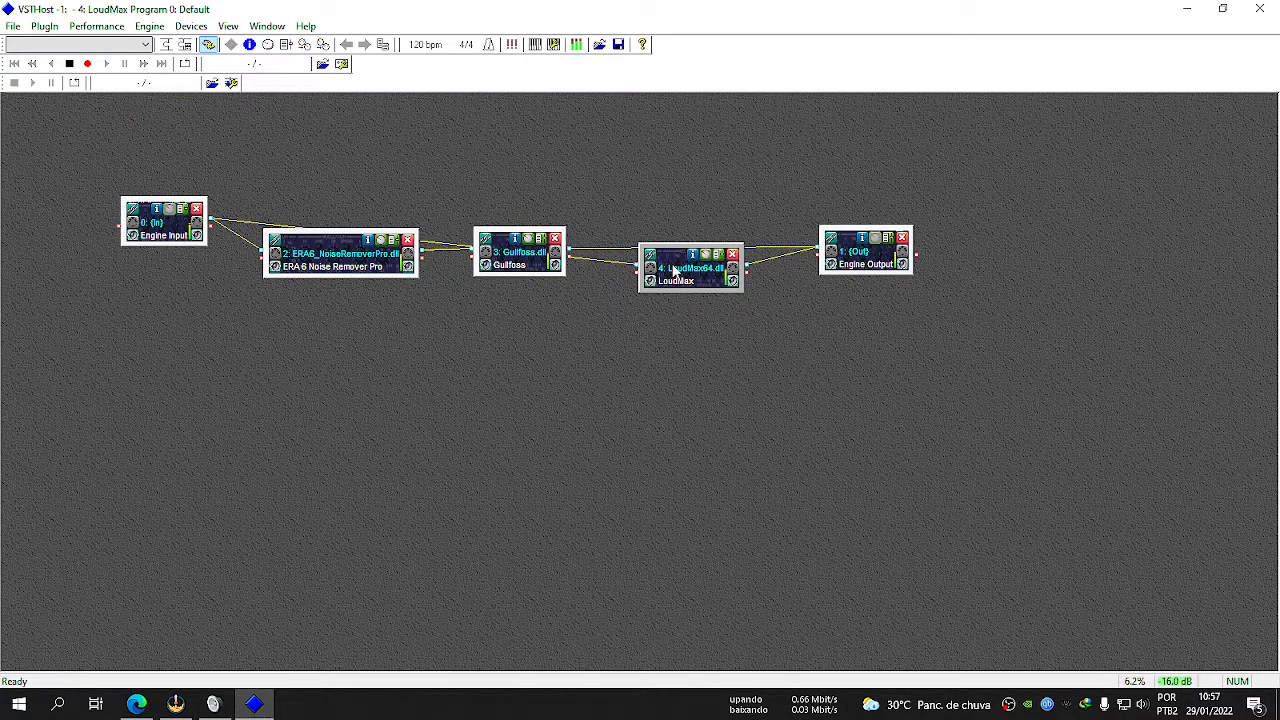
Move LoudMax below the chain and remove Engine Input from its chain-after sources.
{"action": "left_click_drag", "start_coordinate": [675, 272], "coordinate": [558, 446]}
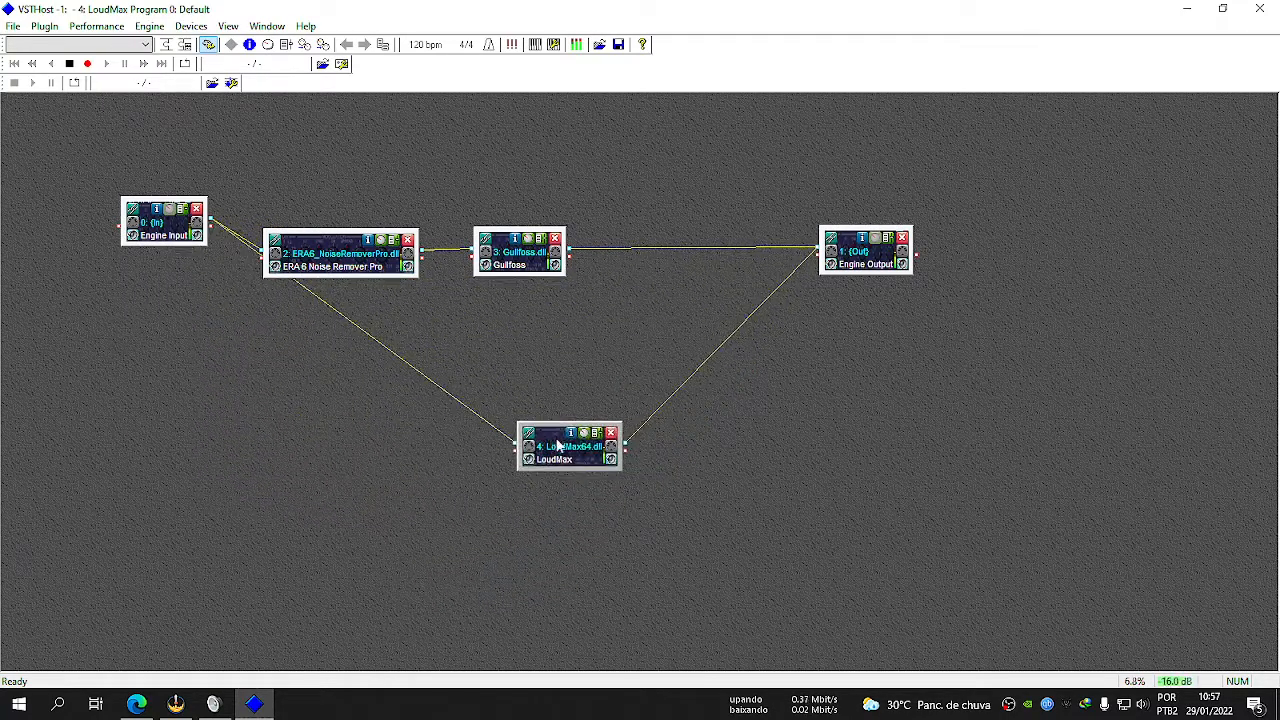
{"action": "left_click", "coordinate": [529, 433]}
{"action": "left_click", "coordinate": [479, 270]}
{"action": "left_click", "coordinate": [776, 271]}
Remove LoudMax from Engine Output's chain-after sources, keeping only Gullfoss.
{"action": "left_click", "coordinate": [862, 258]}
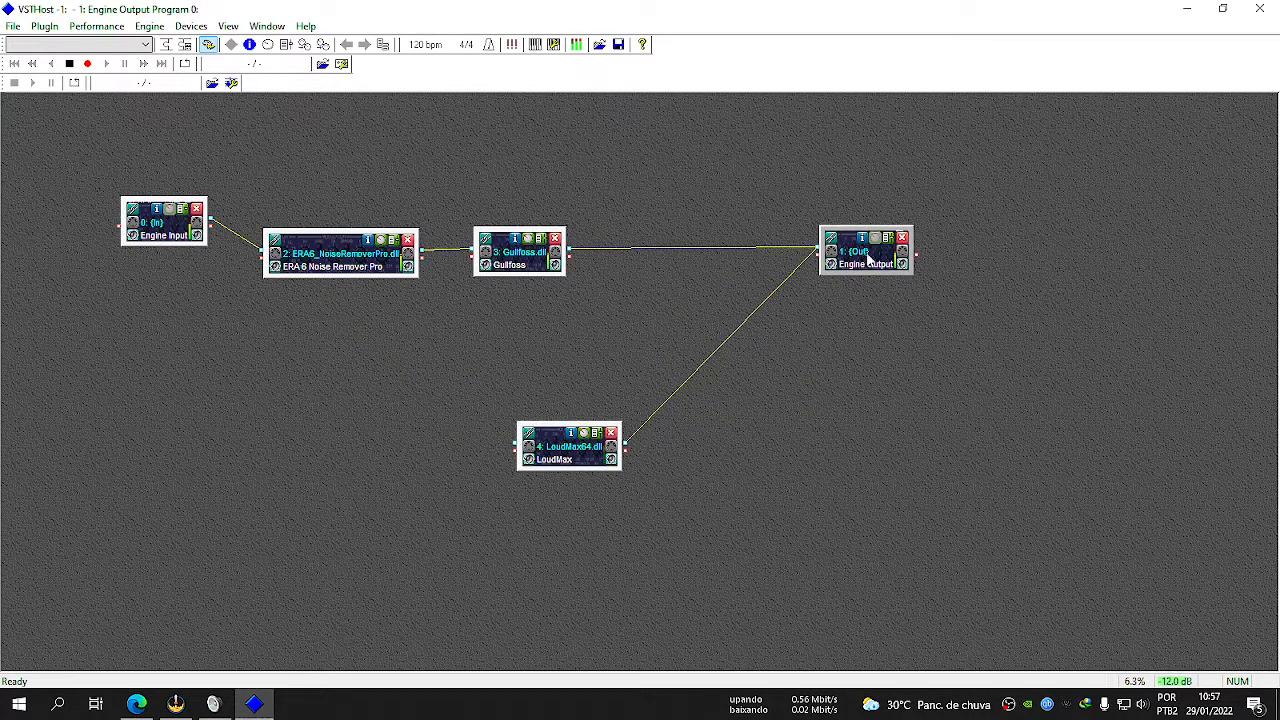
{"action": "left_click", "coordinate": [834, 239]}
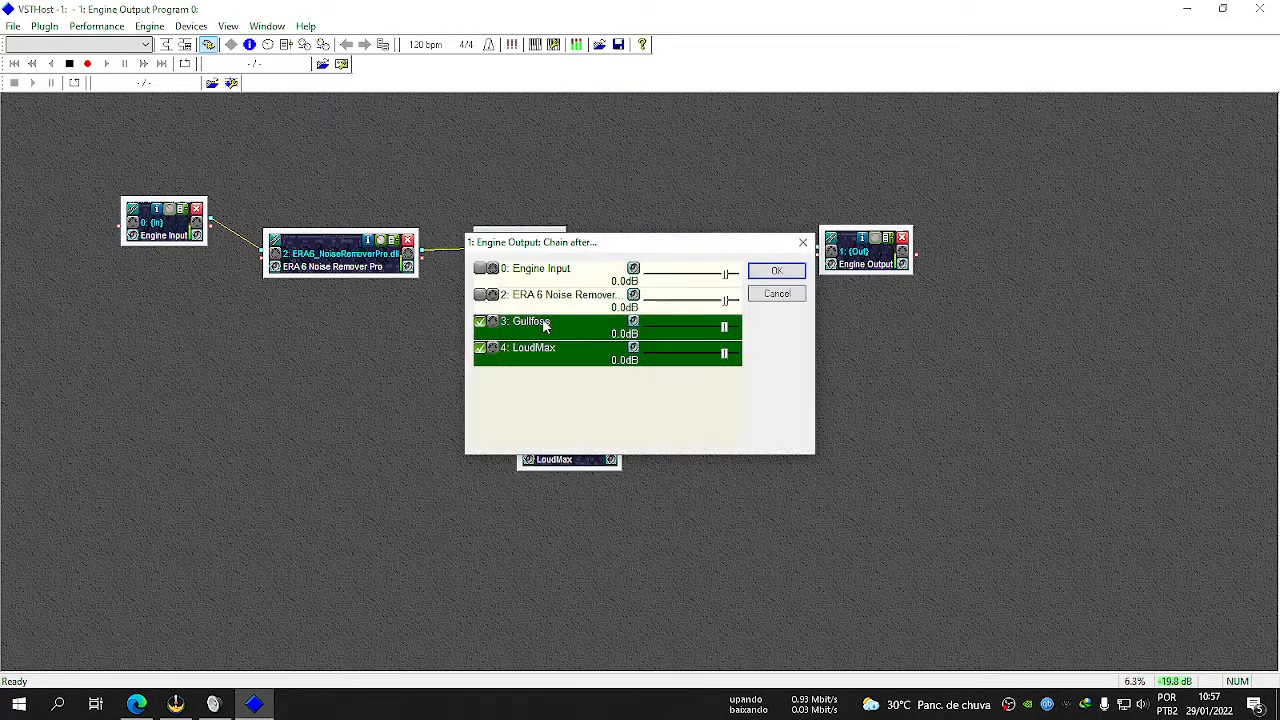
{"action": "left_click", "coordinate": [480, 349]}
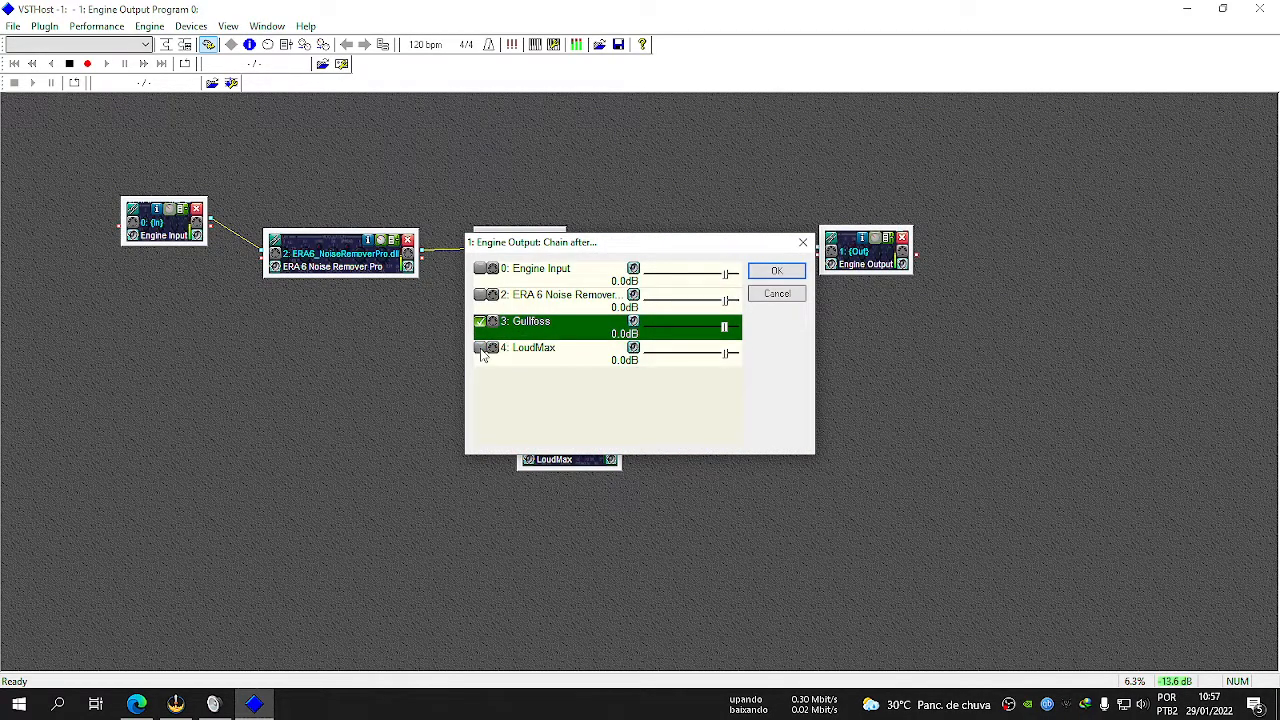
{"action": "left_click", "coordinate": [771, 271]}
Chain Engine Output after LoudMax instead of Gullfoss, and align the LoudMax module between those two modules.
{"action": "left_click_drag", "start_coordinate": [562, 464], "coordinate": [726, 301]}
{"action": "left_click", "coordinate": [865, 268]}
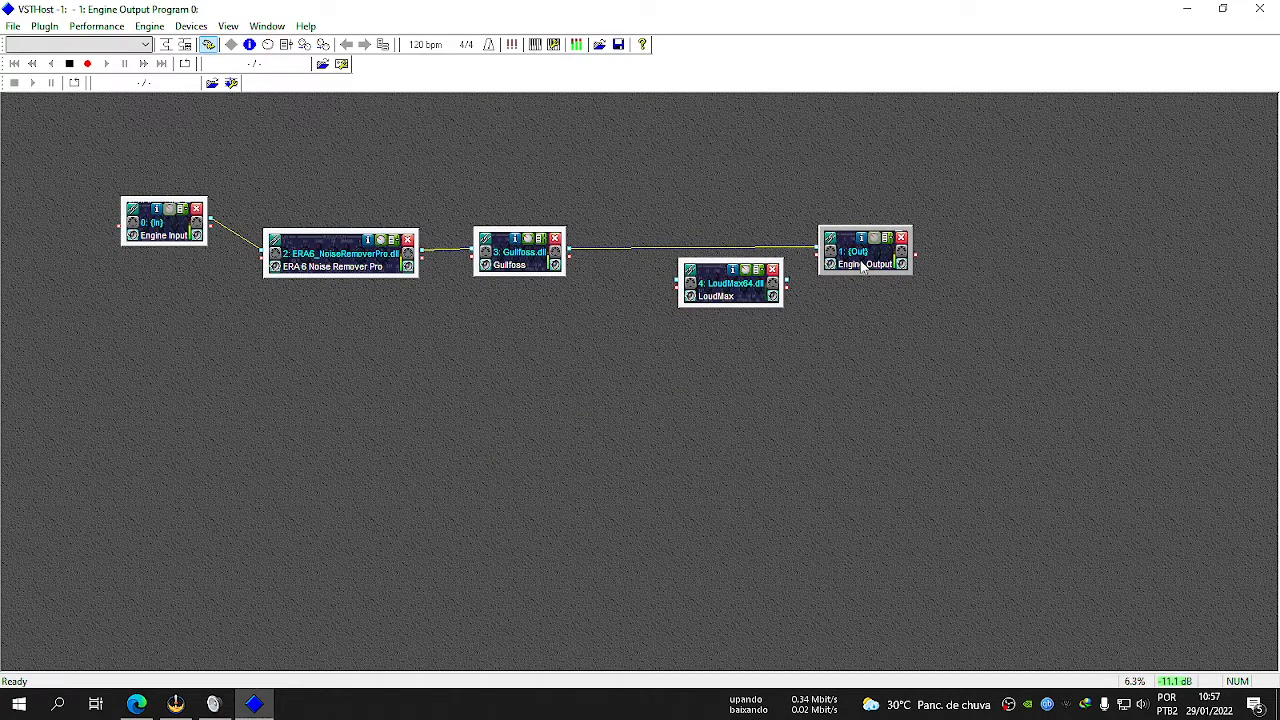
{"action": "left_click", "coordinate": [839, 243]}
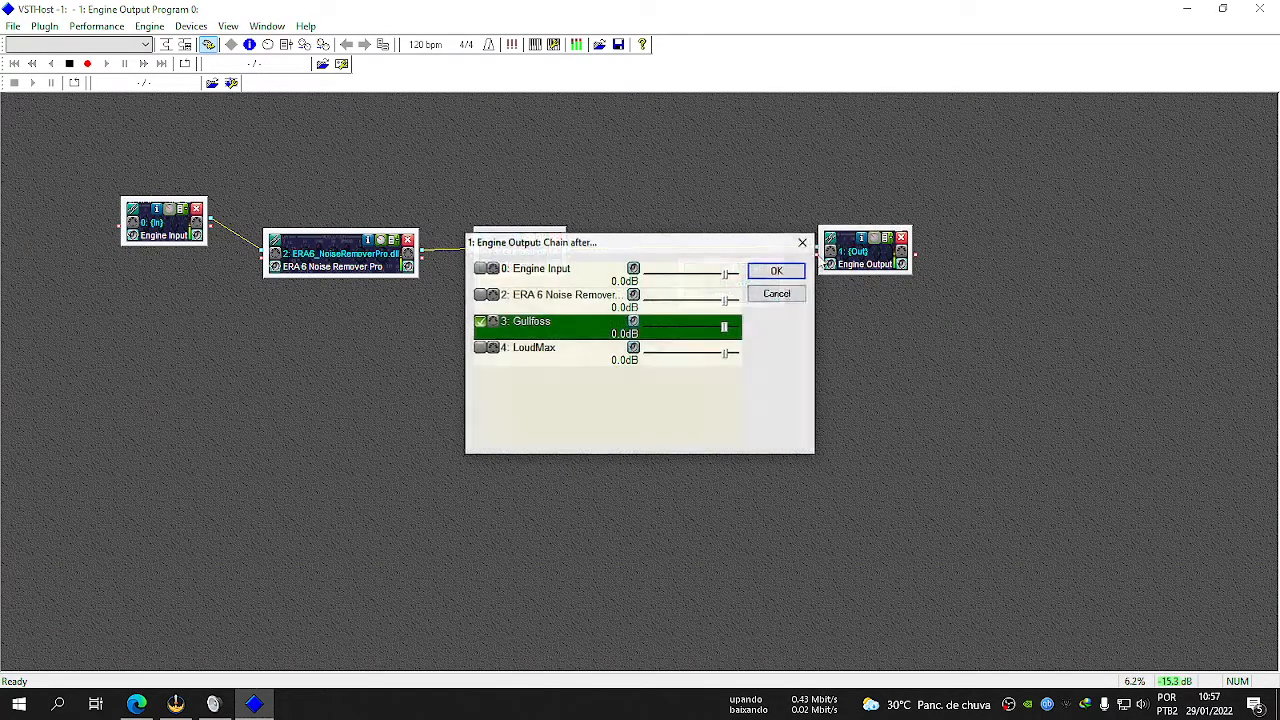
{"action": "left_click", "coordinate": [480, 323]}
{"action": "left_click", "coordinate": [480, 349]}
{"action": "left_click_drag", "start_coordinate": [620, 251], "coordinate": [582, 328]}
{"action": "left_click", "coordinate": [729, 355]}
{"action": "left_click_drag", "start_coordinate": [748, 298], "coordinate": [707, 262]}
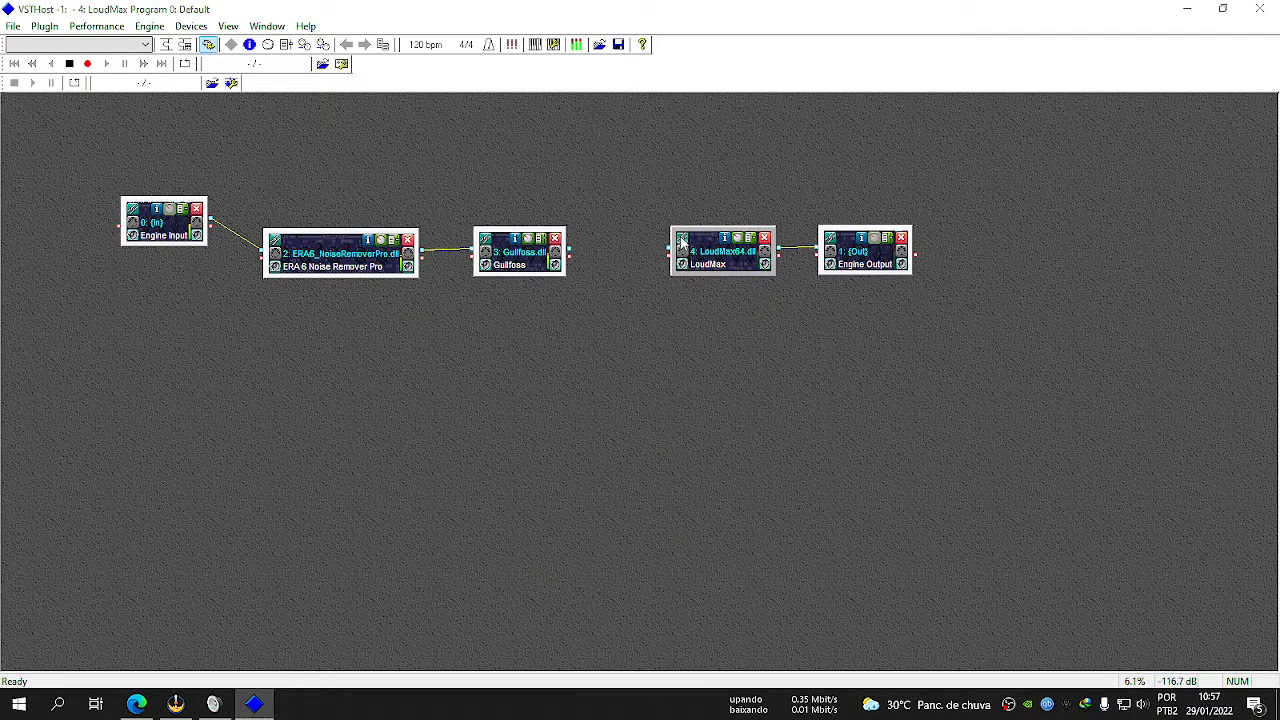
Chain LoudMax after Gullfoss.
{"action": "left_click", "coordinate": [682, 239]}
{"action": "left_click", "coordinate": [479, 322]}
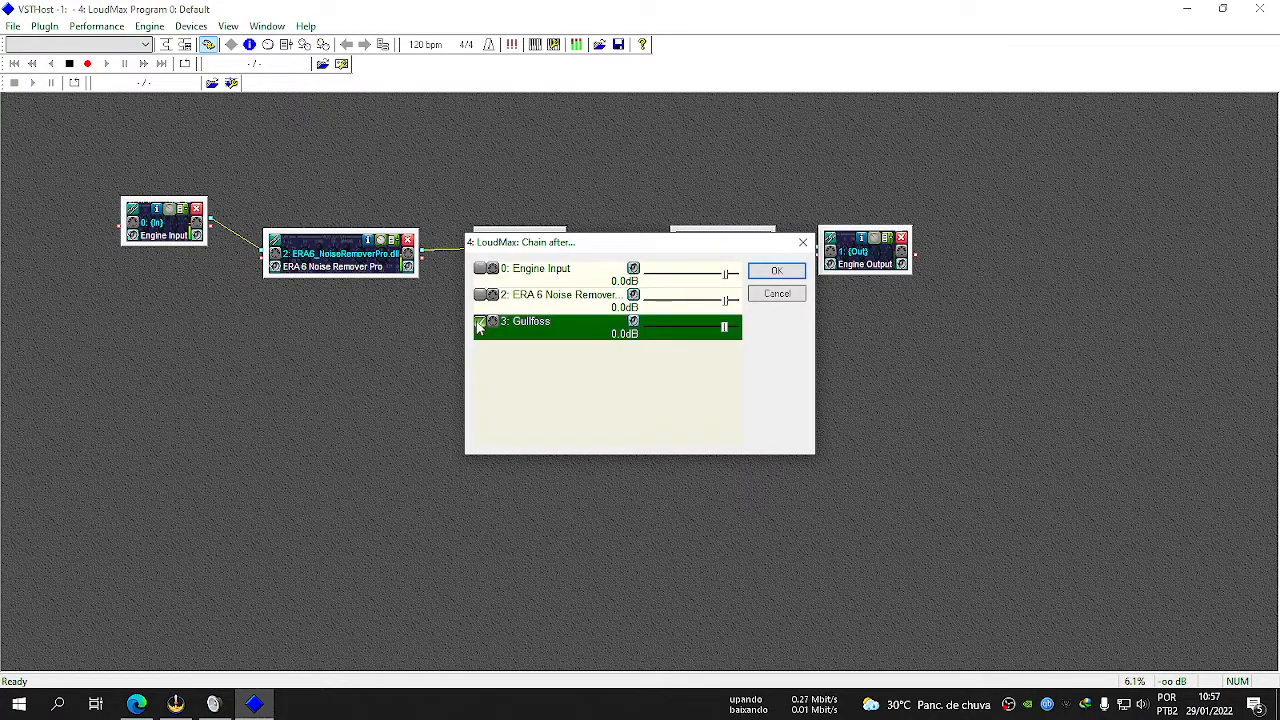
{"action": "left_click", "coordinate": [775, 272]}
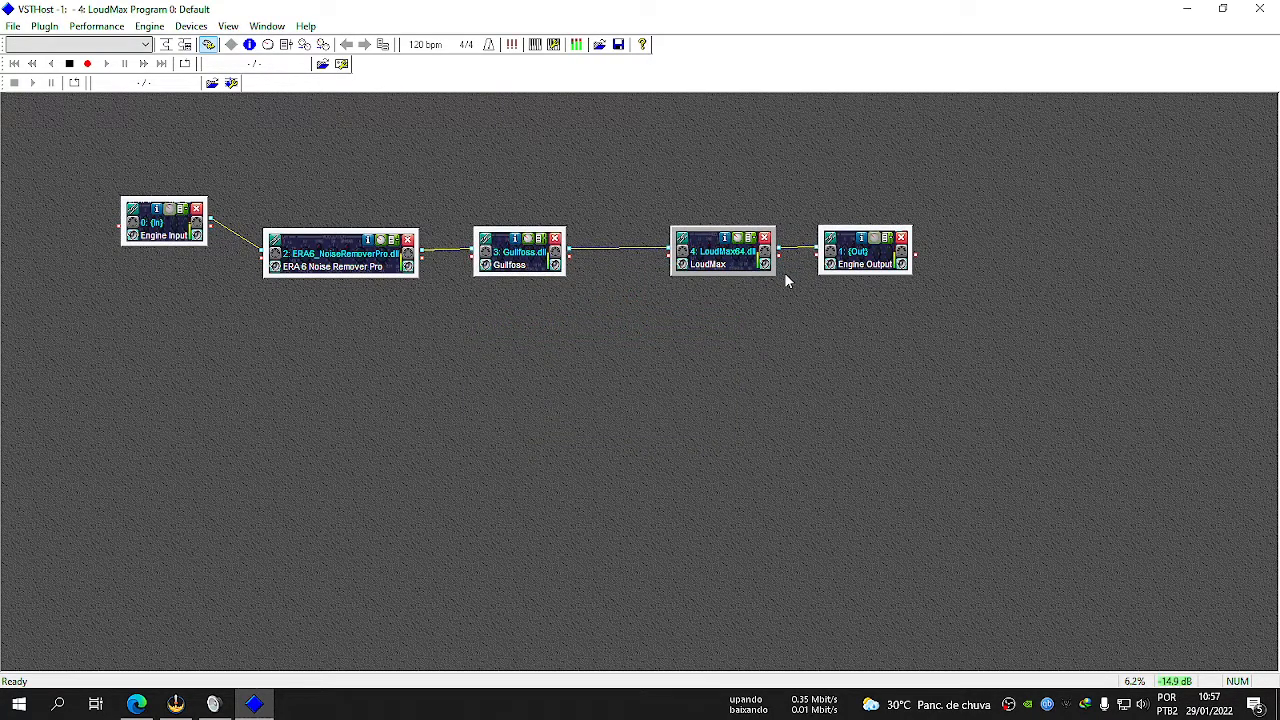
Review each module from Engine Output back to Engine Input, and check the microphone and Line 1 levels in the Windows recording devices.
{"action": "left_click", "coordinate": [852, 268]}
{"action": "left_click", "coordinate": [730, 268]}
{"action": "left_click", "coordinate": [497, 263]}
{"action": "left_click", "coordinate": [355, 273]}
{"action": "left_click", "coordinate": [163, 235]}
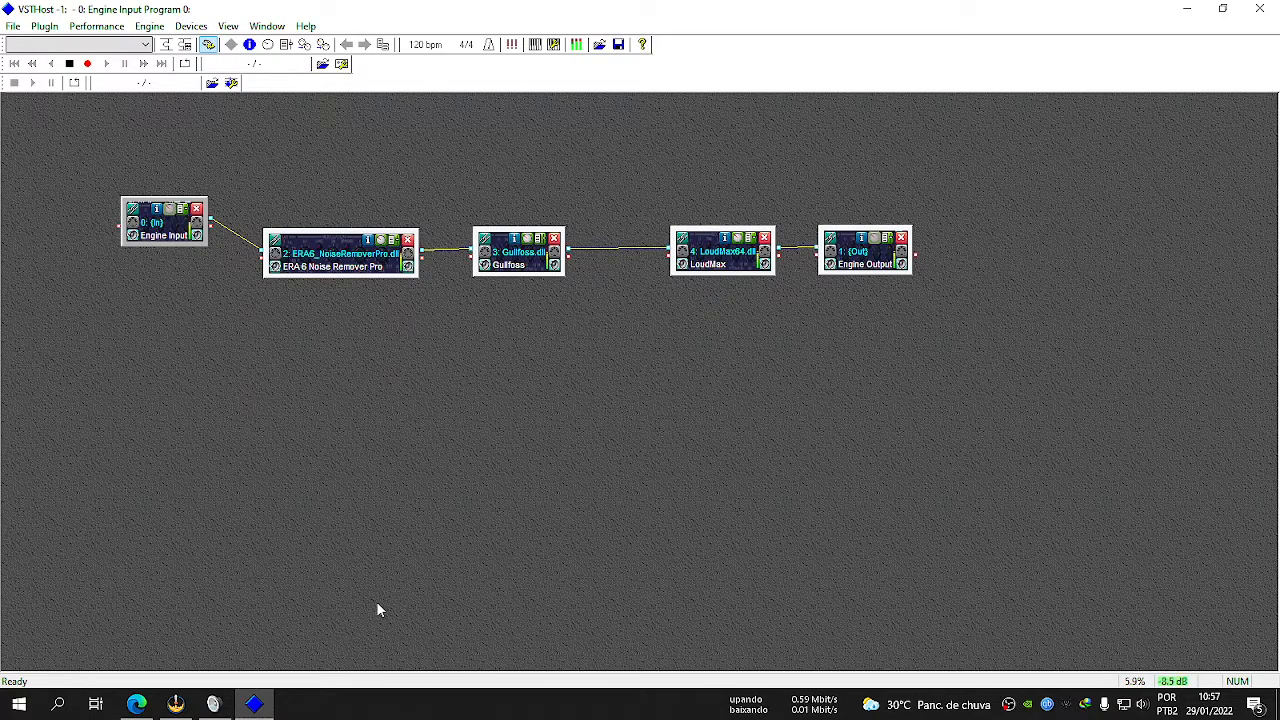
{"action": "left_click", "coordinate": [213, 704]}
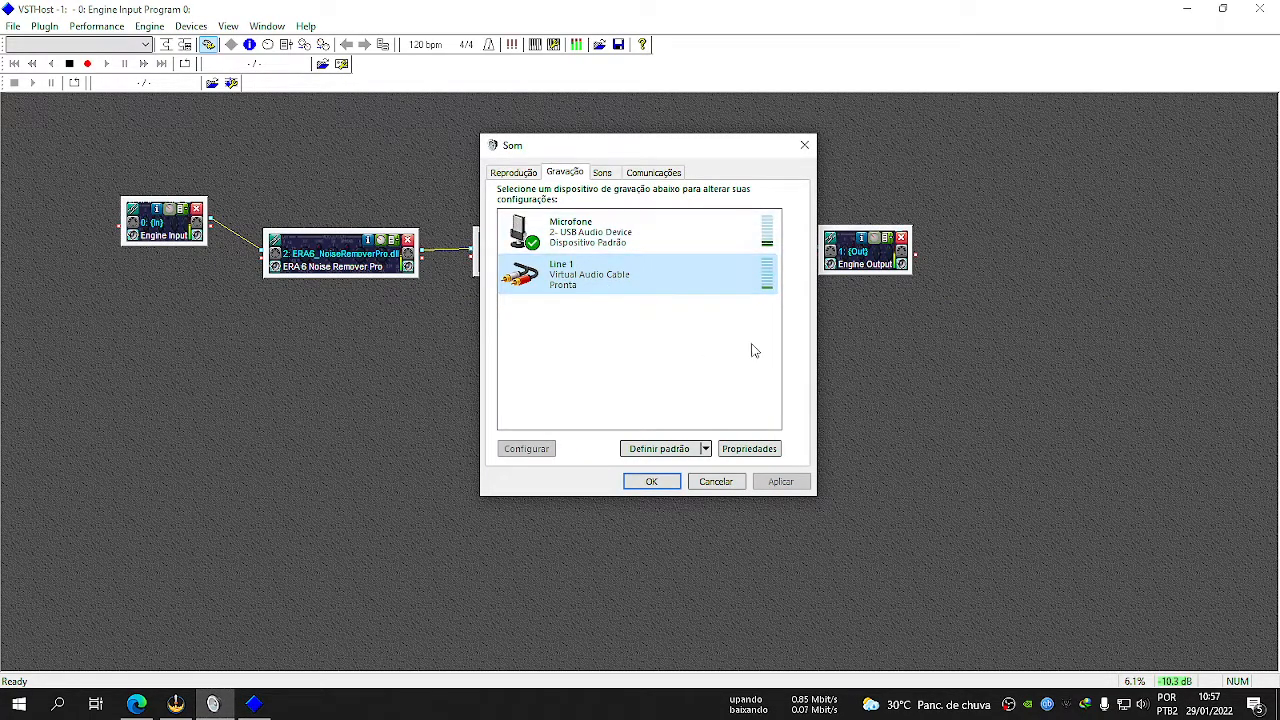
{"action": "key", "text": "alt+Tab"}
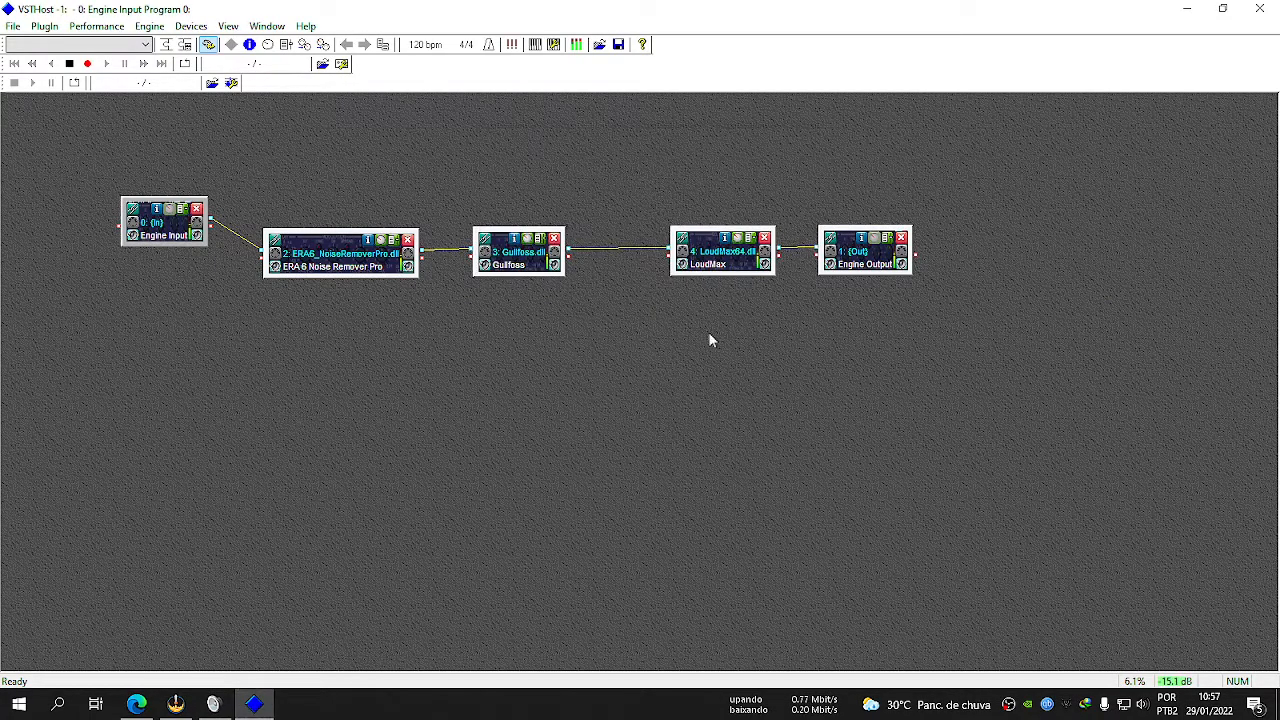
Open the LoudMax editor and move it below the plug-in chain.
{"action": "left_click", "coordinate": [735, 241]}
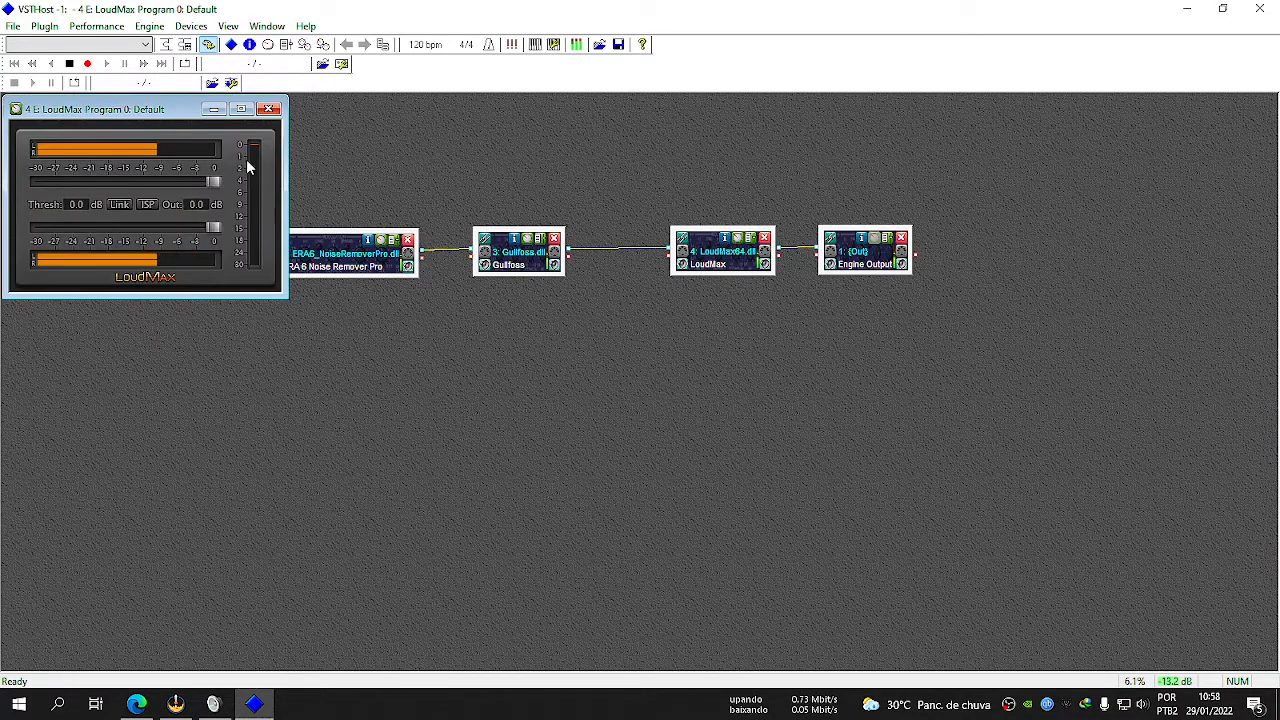
{"action": "left_click_drag", "start_coordinate": [162, 116], "coordinate": [580, 333]}
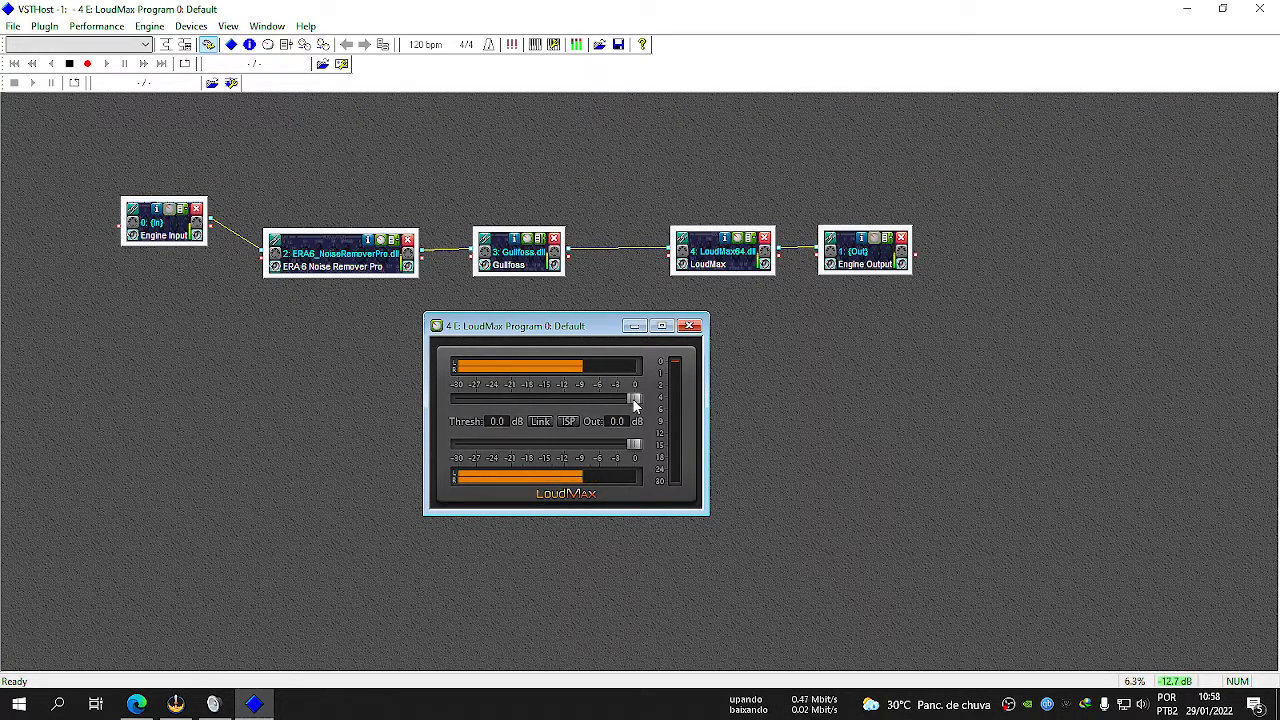
Try lowering LoudMax's threshold to -12.1 dB, and restore it to 0.0 dB.
{"action": "left_click_drag", "start_coordinate": [632, 398], "coordinate": [562, 401]}
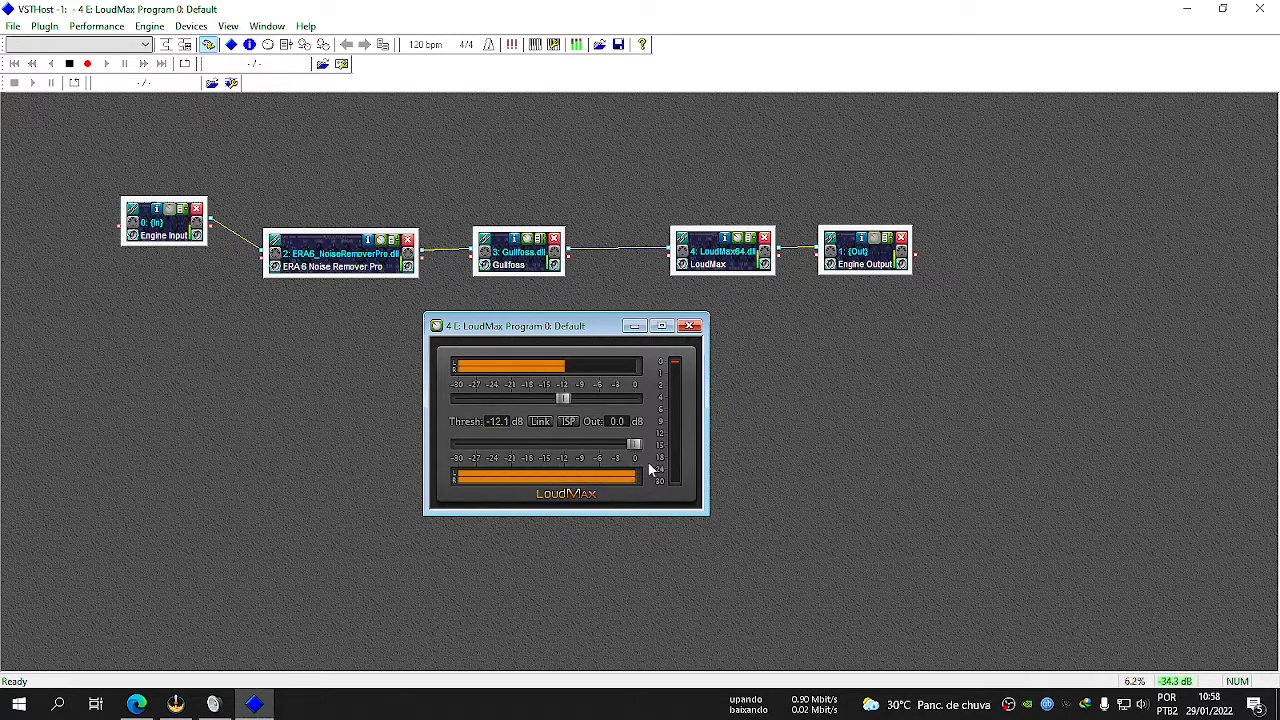
{"action": "left_click", "coordinate": [565, 398]}
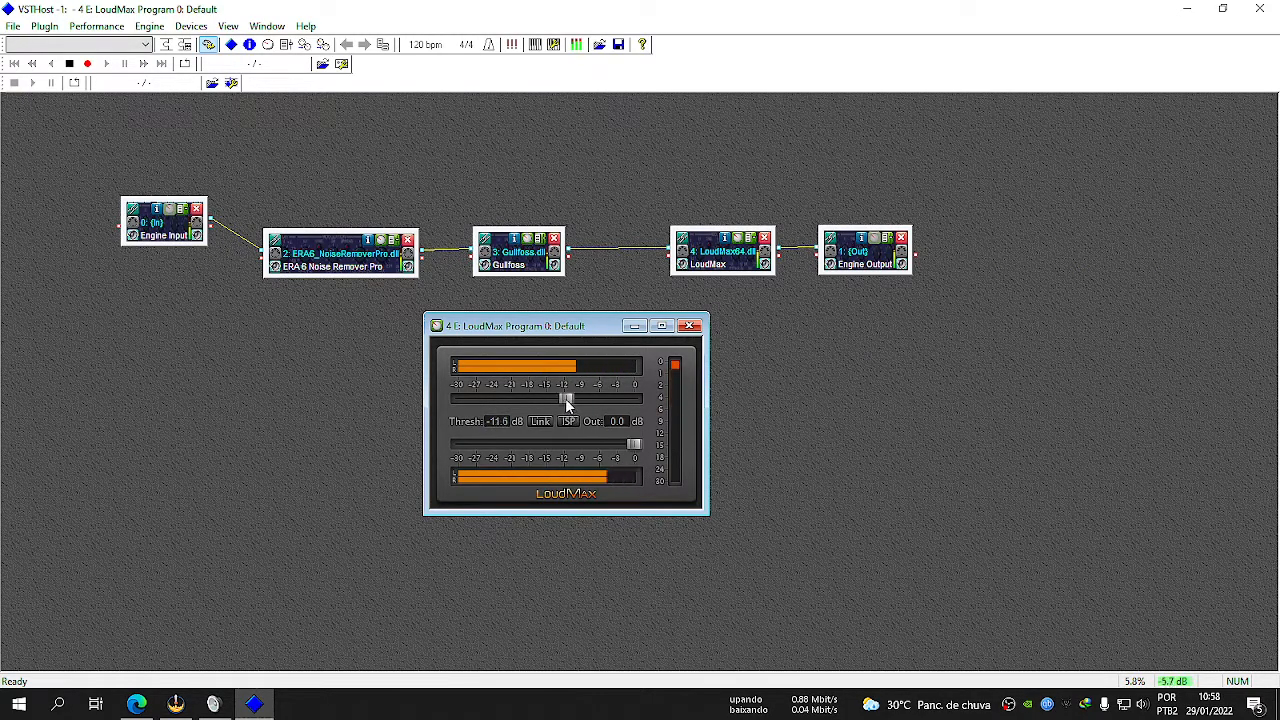
{"action": "left_click_drag", "start_coordinate": [565, 398], "coordinate": [597, 399]}
{"action": "left_click_drag", "start_coordinate": [597, 401], "coordinate": [651, 404]}
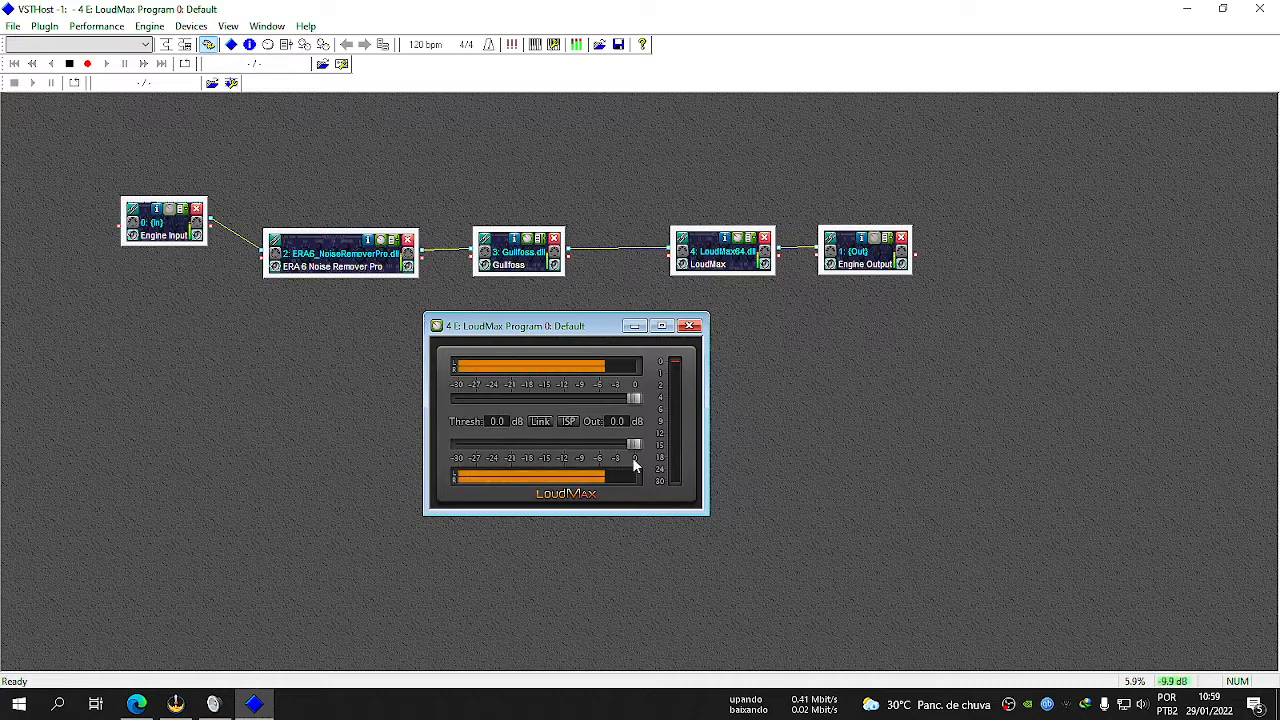
Lower LoudMax's output level to -8.0 dB.
{"action": "left_click_drag", "start_coordinate": [633, 449], "coordinate": [574, 456]}
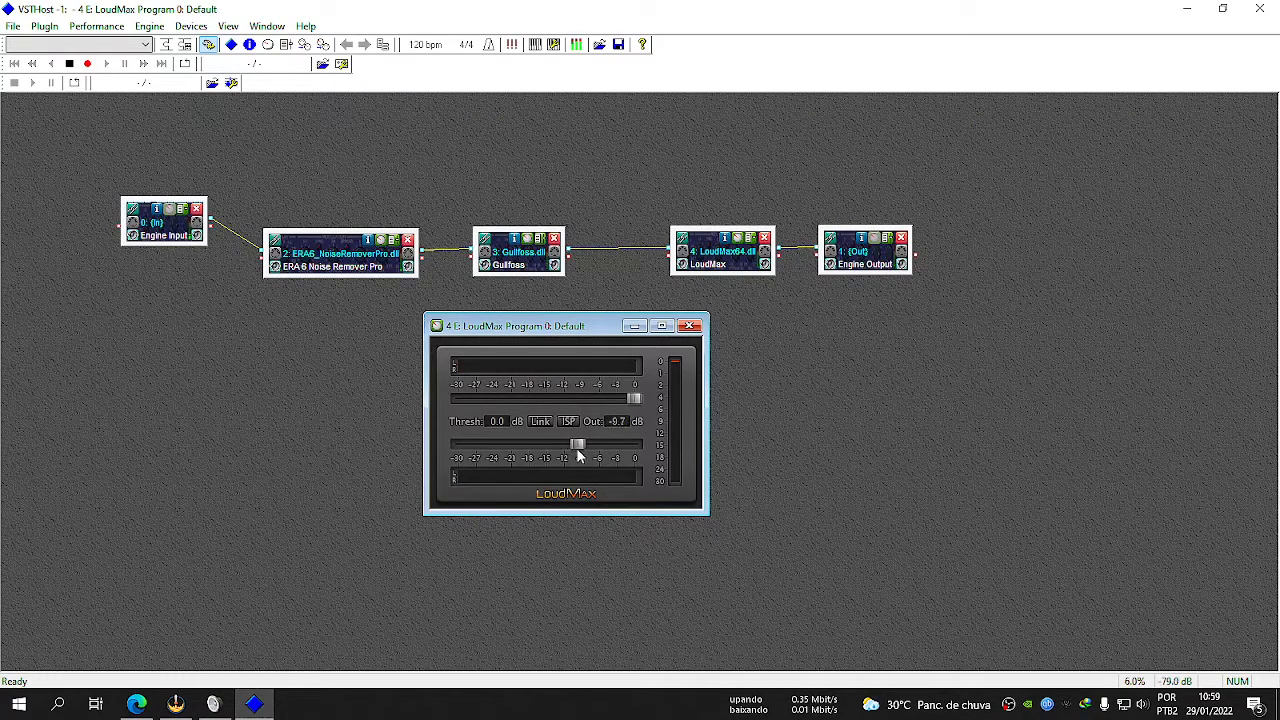
{"action": "left_click_drag", "start_coordinate": [590, 455], "coordinate": [533, 456]}
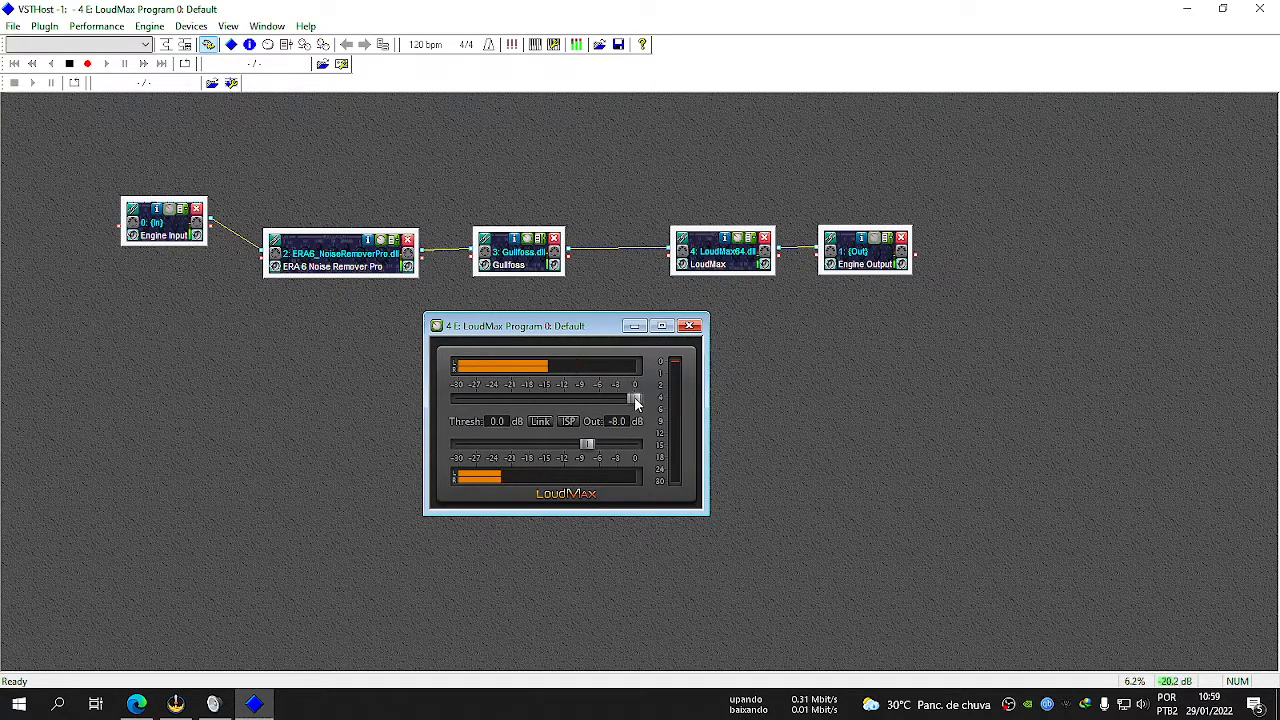
Try LoudMax thresholds of -24.8, 0.0, -7.8, -11.6, -12.1, -30.0 and -12.8 dB.
{"action": "left_click_drag", "start_coordinate": [633, 397], "coordinate": [489, 401]}
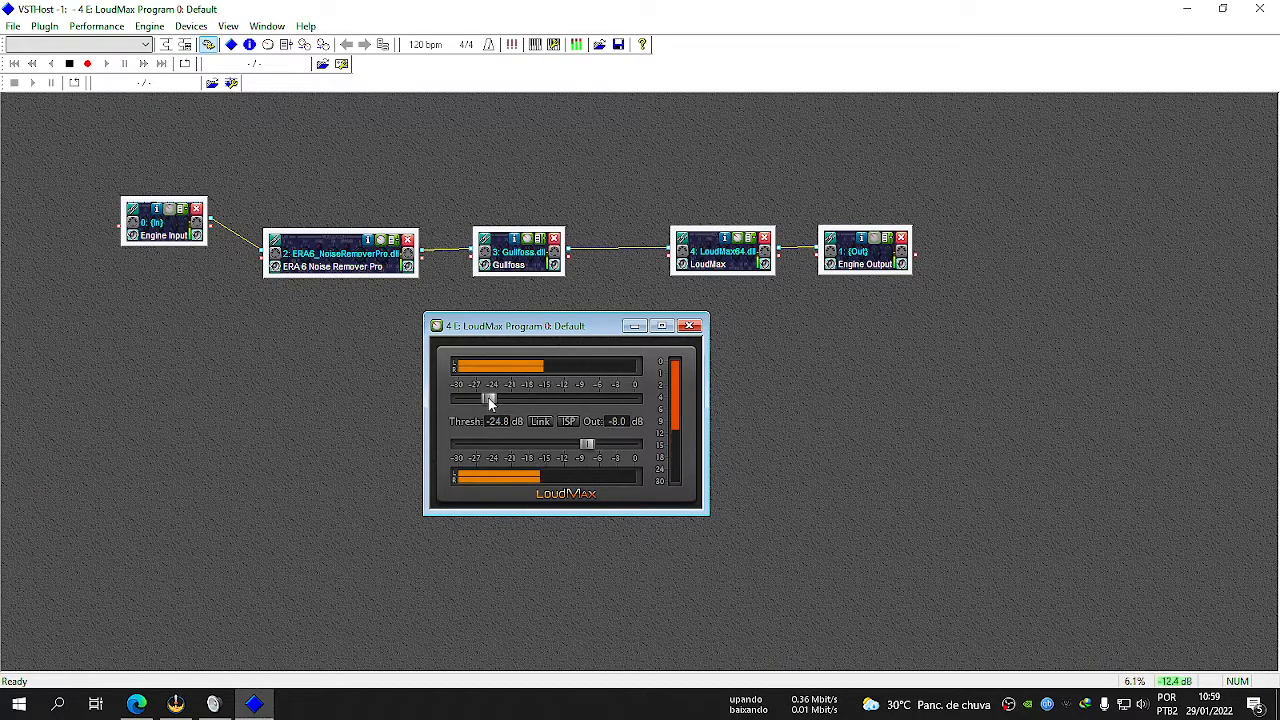
{"action": "left_click_drag", "start_coordinate": [489, 401], "coordinate": [655, 415]}
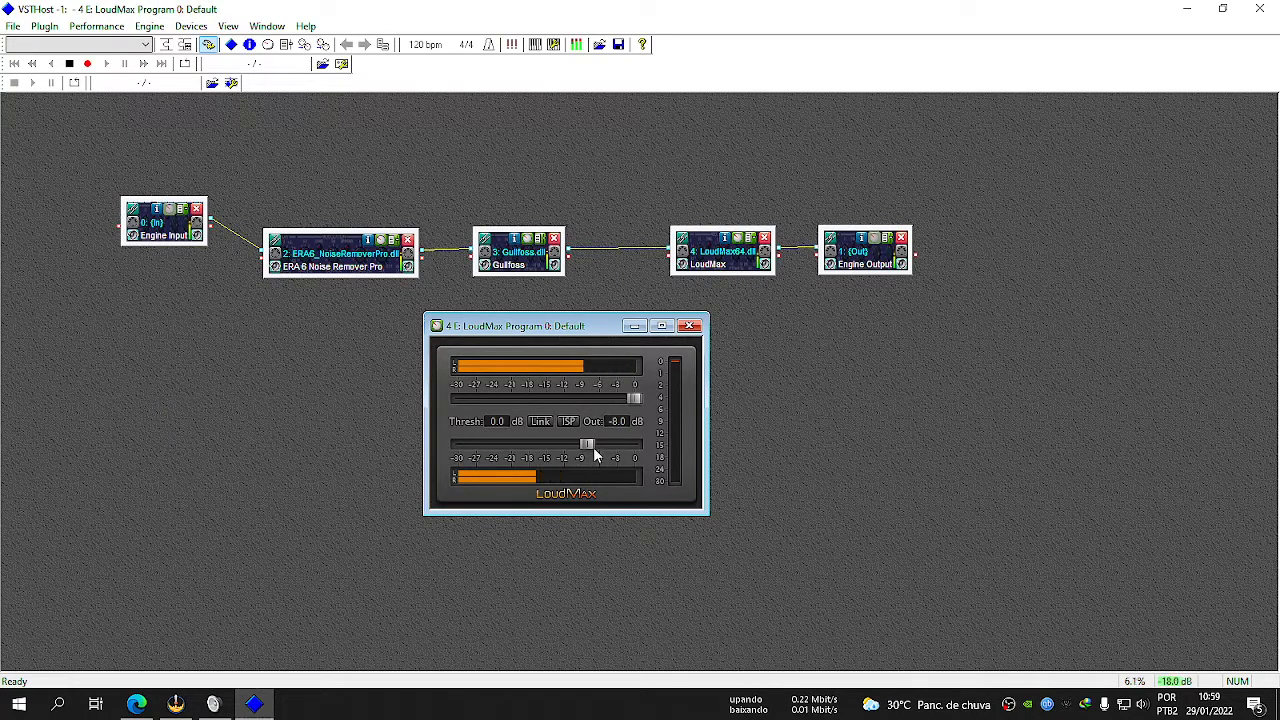
{"action": "left_click_drag", "start_coordinate": [636, 399], "coordinate": [587, 398]}
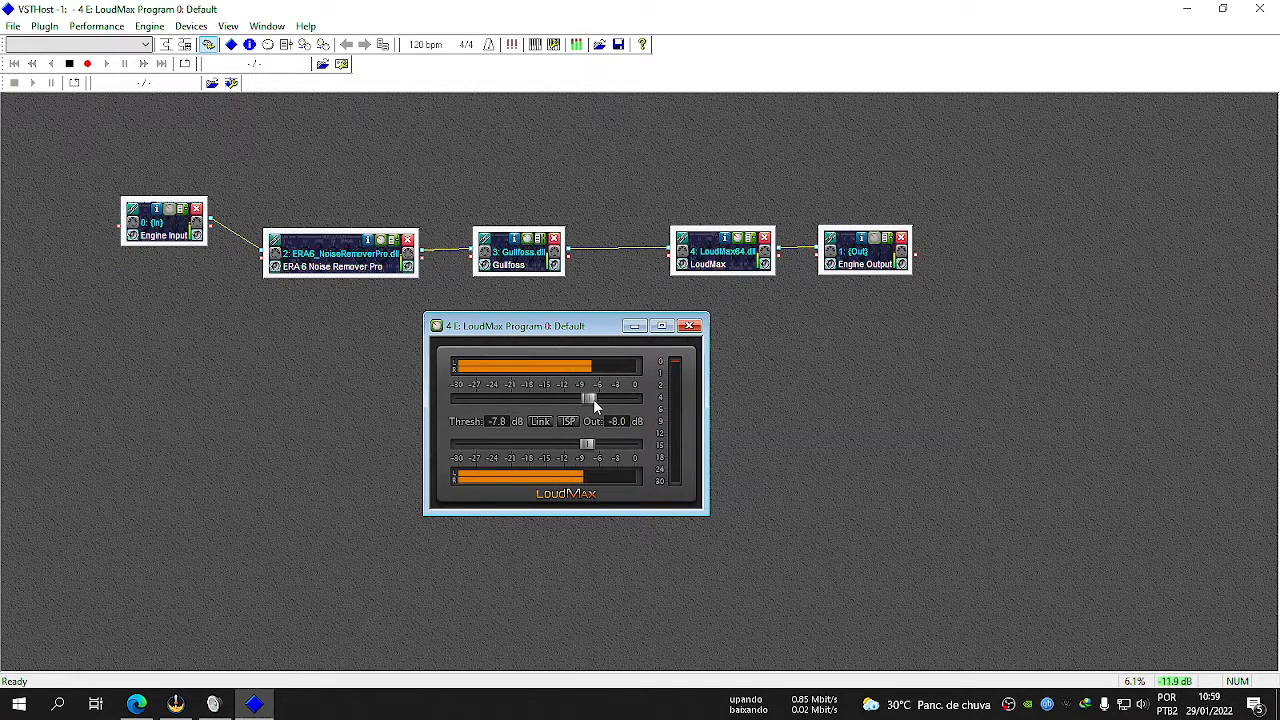
{"action": "left_click_drag", "start_coordinate": [591, 399], "coordinate": [579, 402]}
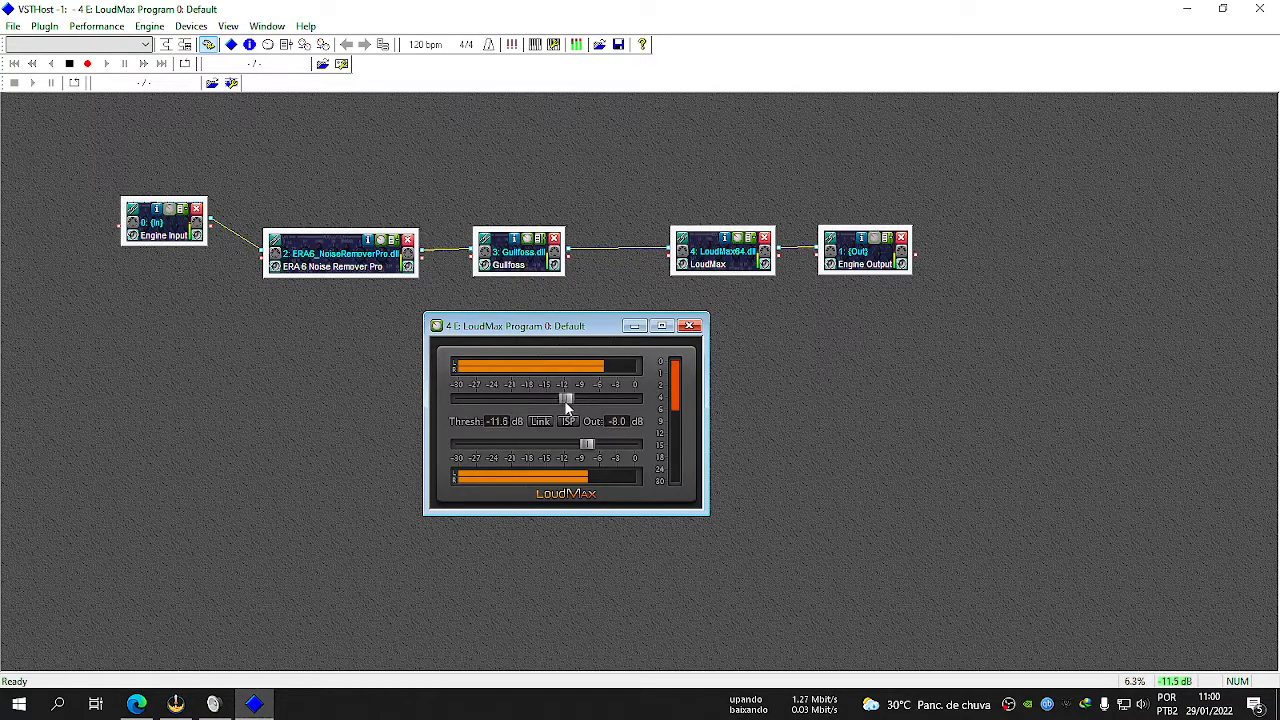
{"action": "left_click_drag", "start_coordinate": [570, 399], "coordinate": [560, 400]}
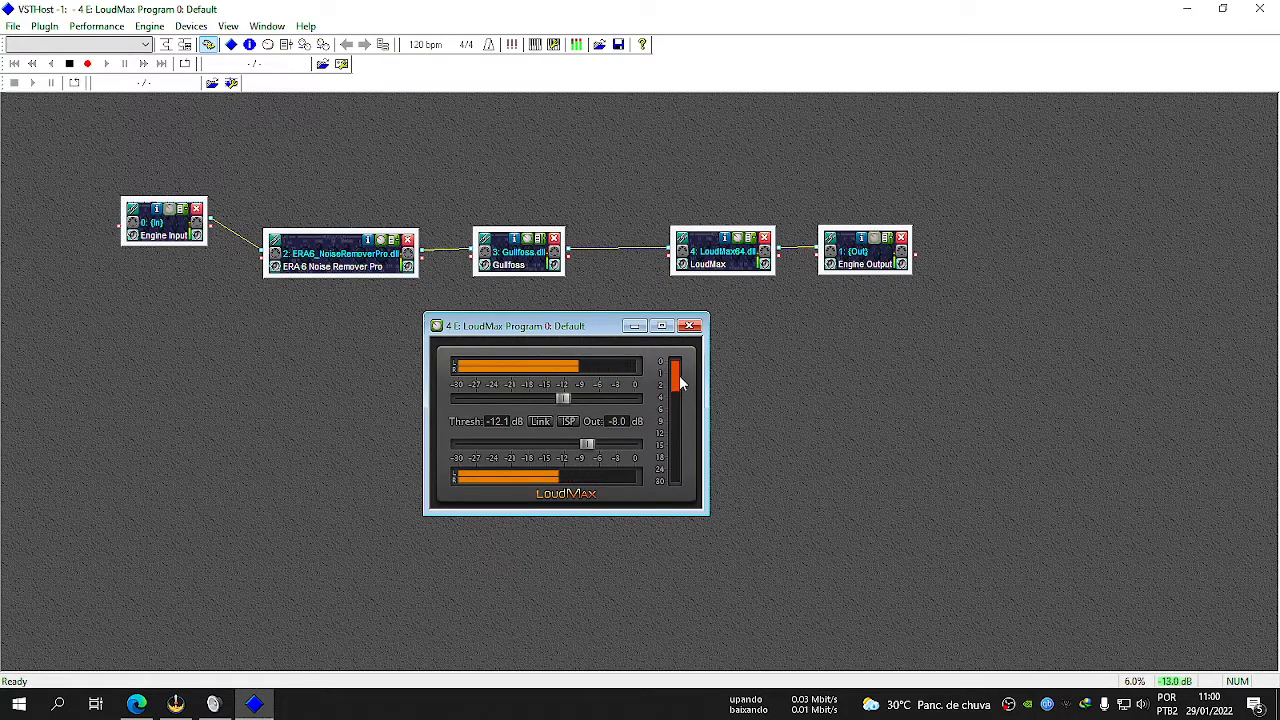
{"action": "left_click_drag", "start_coordinate": [566, 399], "coordinate": [433, 395]}
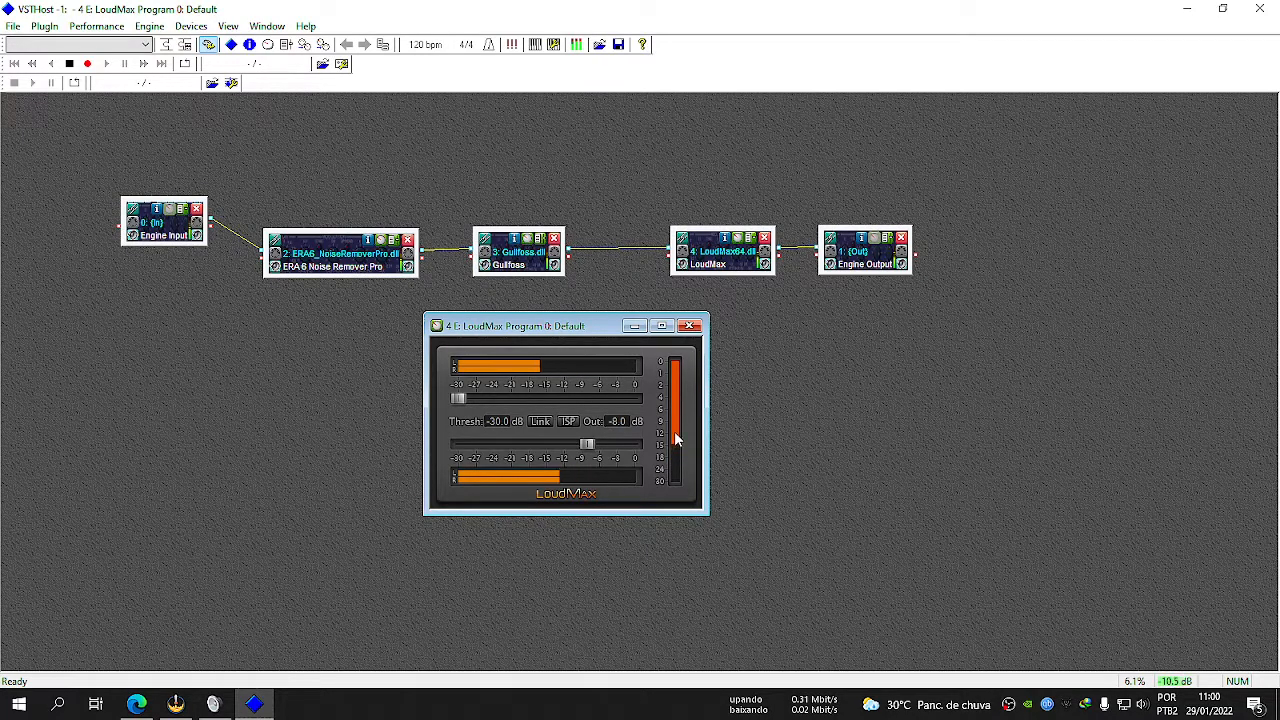
{"action": "left_click_drag", "start_coordinate": [457, 400], "coordinate": [559, 404]}
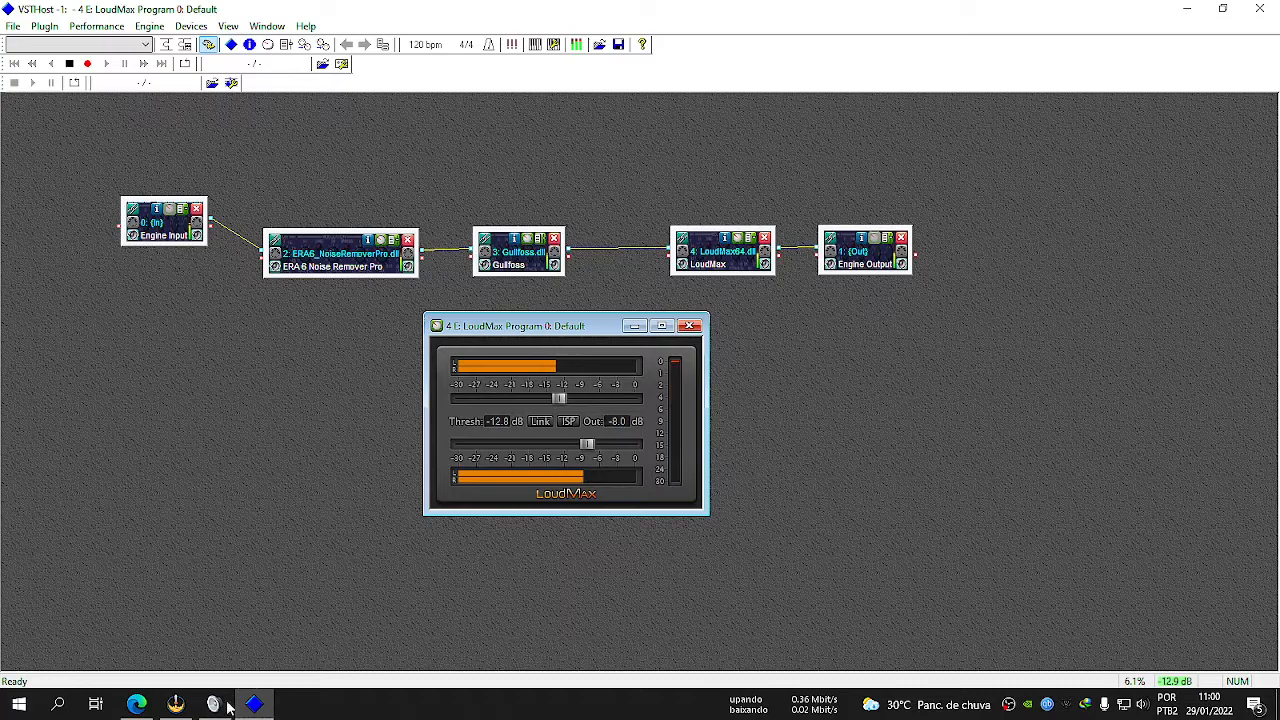
Set LoudMax's threshold to -16.0 dB and close its editor.
{"action": "left_click", "coordinate": [134, 708]}
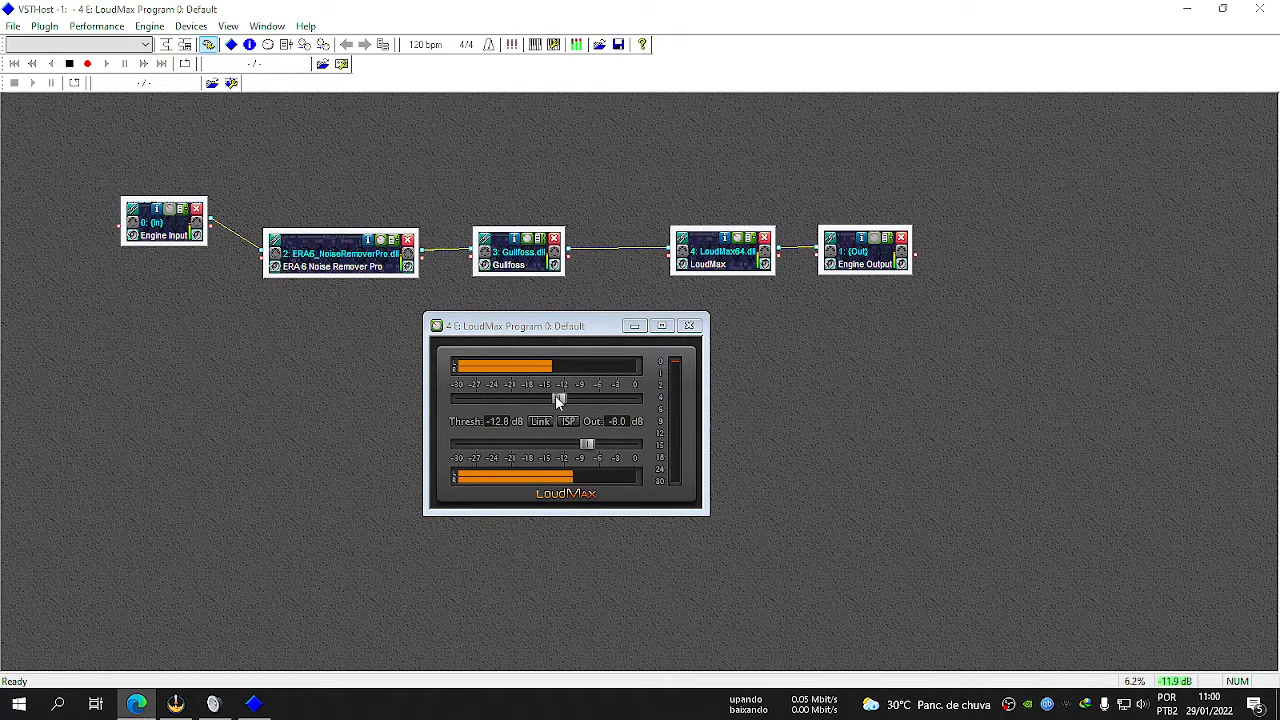
{"action": "left_click_drag", "start_coordinate": [555, 395], "coordinate": [376, 407]}
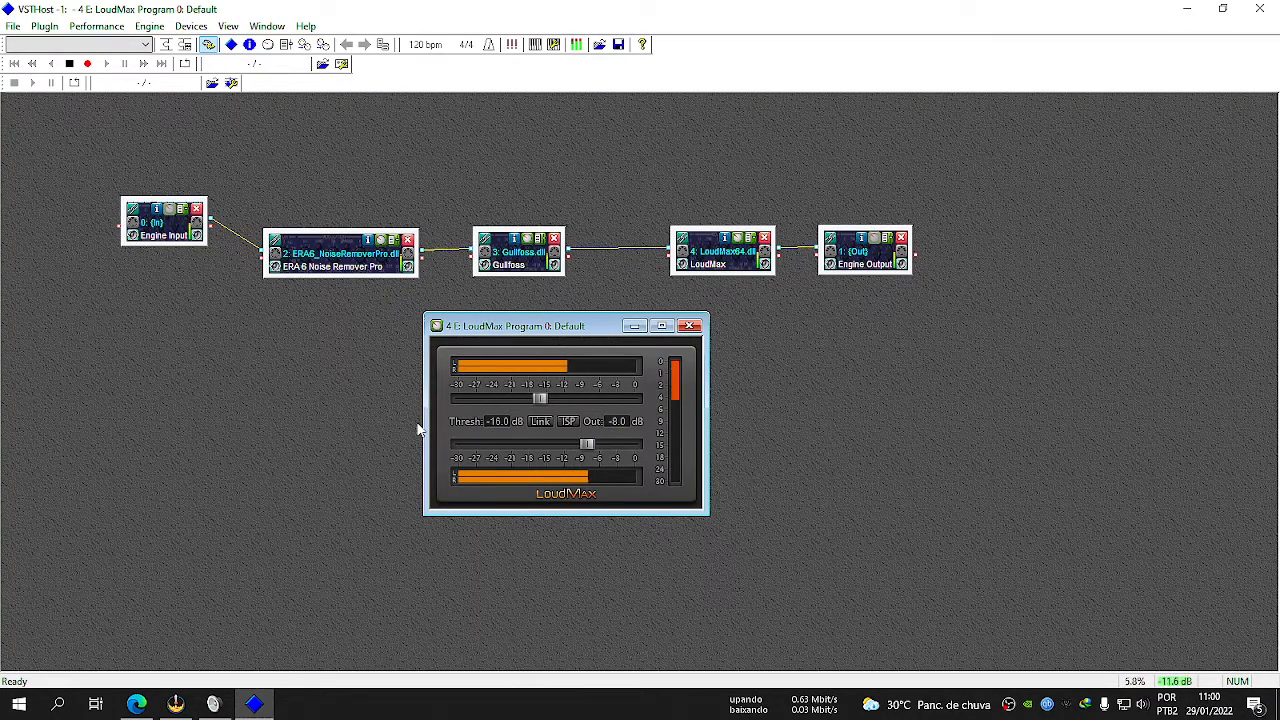
{"action": "key", "text": "alt+Tab"}
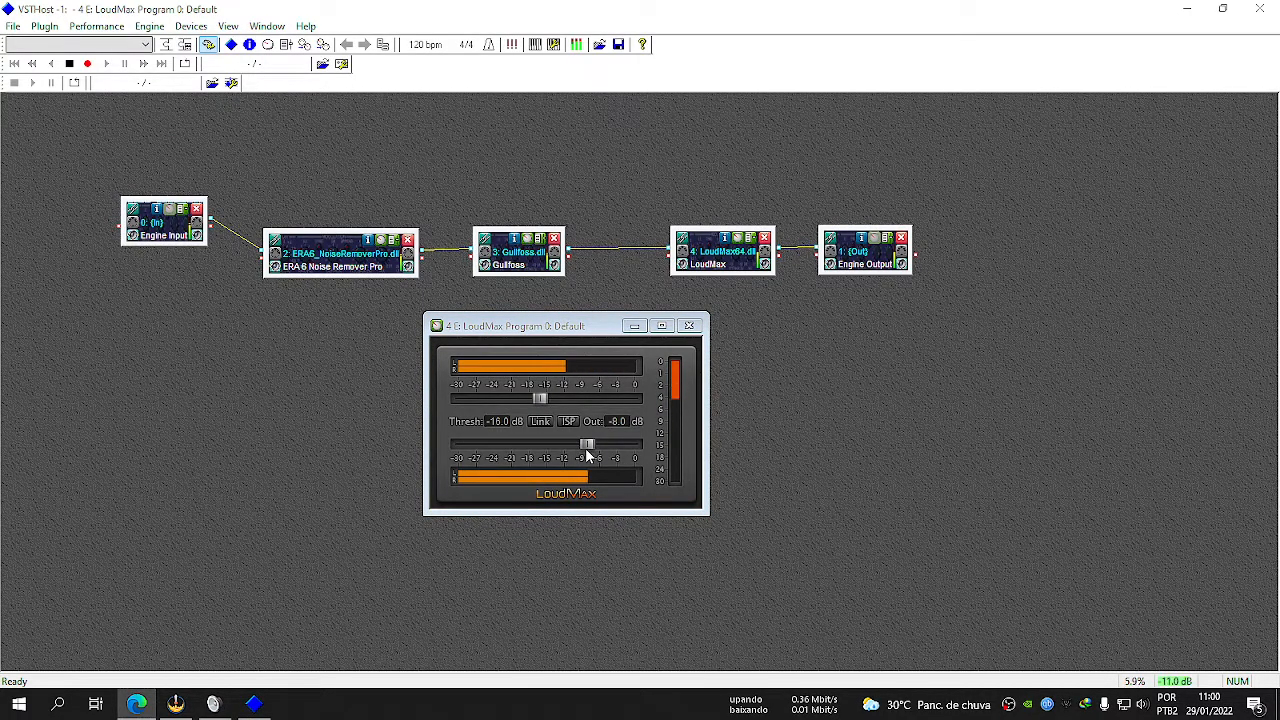
{"action": "mouse_move", "coordinate": [534, 330]}
{"action": "left_mouse_down"}
{"action": "mouse_move", "coordinate": [585, 330]}
{"action": "mouse_move", "coordinate": [538, 340]}
{"action": "left_mouse_up"}
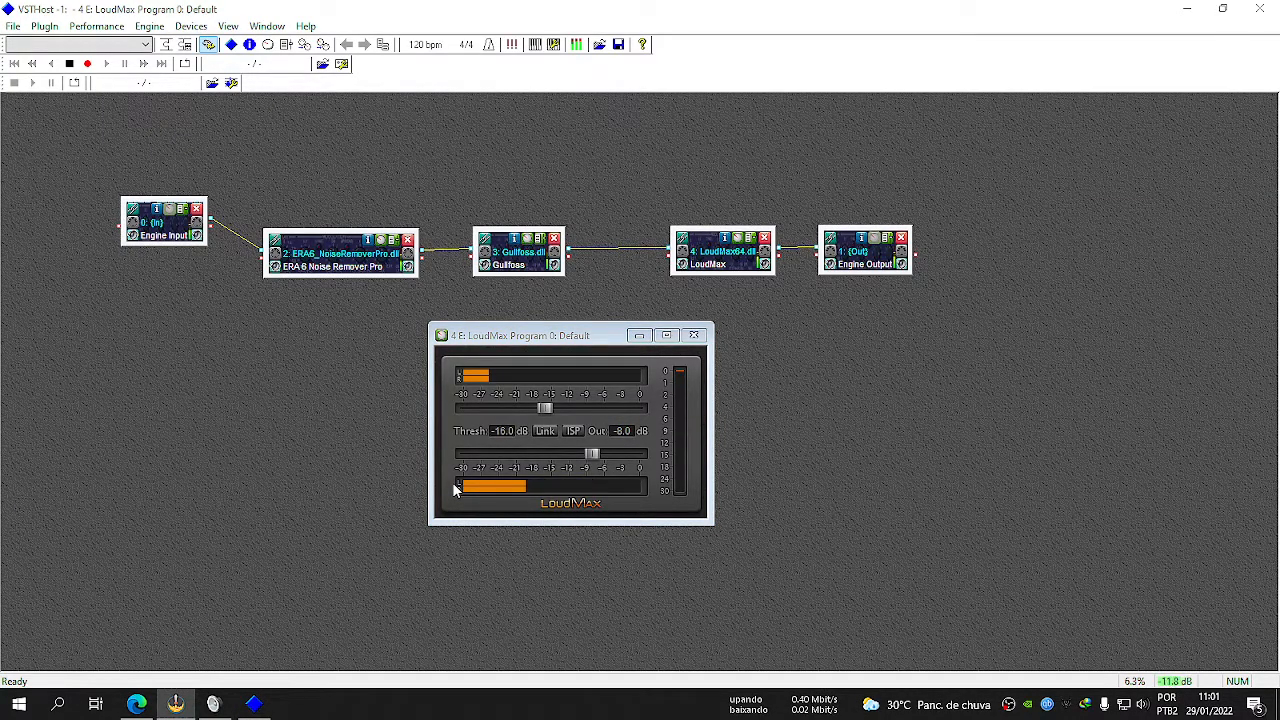
{"action": "left_click", "coordinate": [697, 336]}
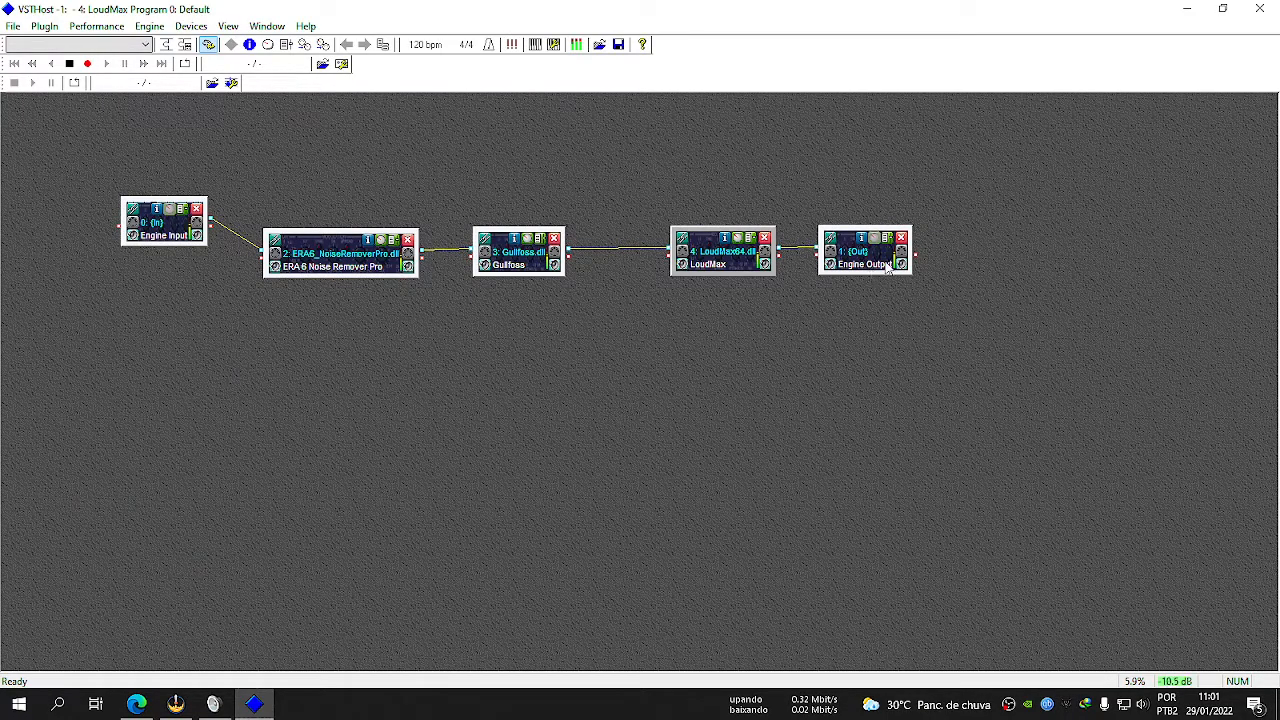
Make Virtual Audio Cable Line 1 the default recording device and default communication device in the Windows sound settings, and return to VSTHost.
{"action": "left_click", "coordinate": [213, 704]}
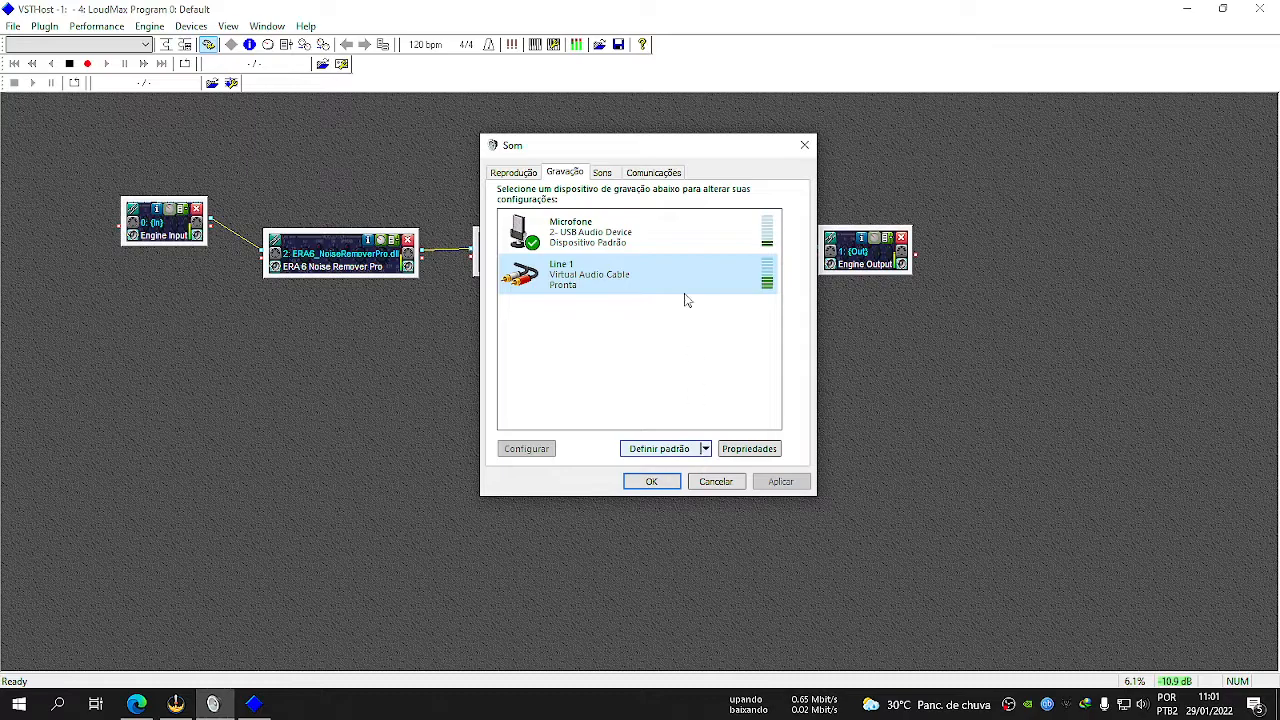
{"action": "right_click", "coordinate": [1142, 706]}
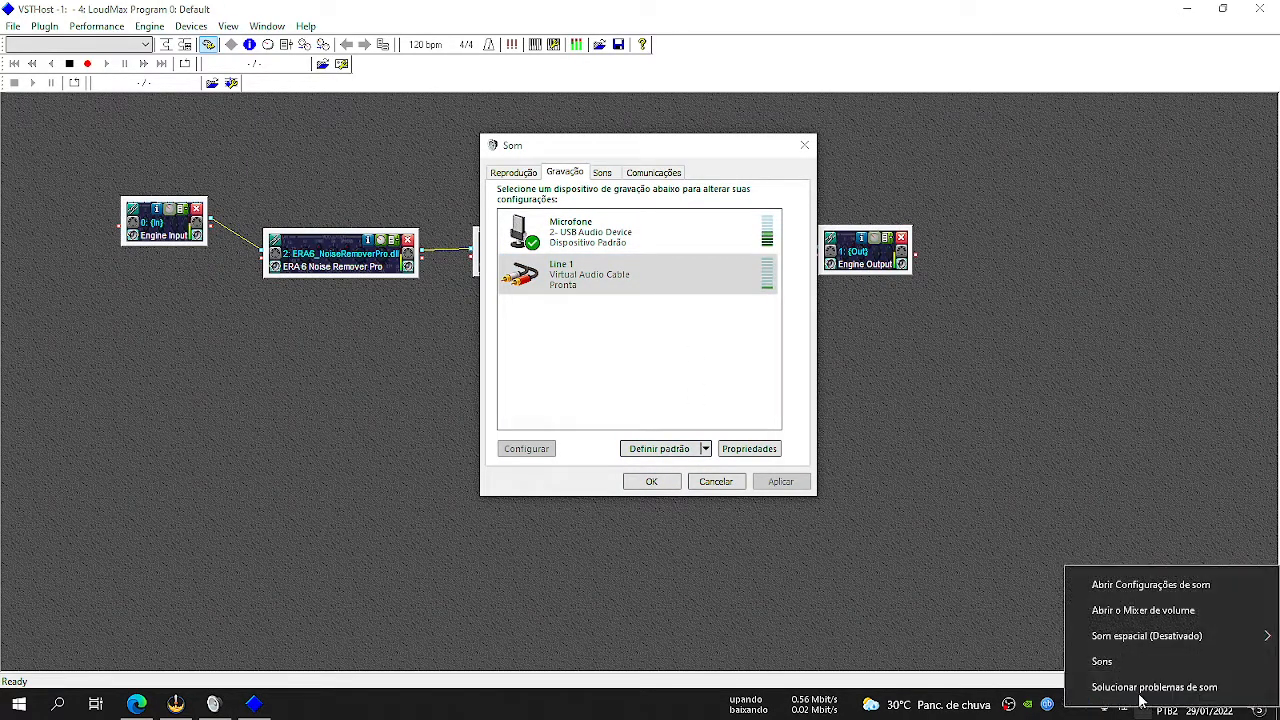
{"action": "left_click", "coordinate": [626, 351]}
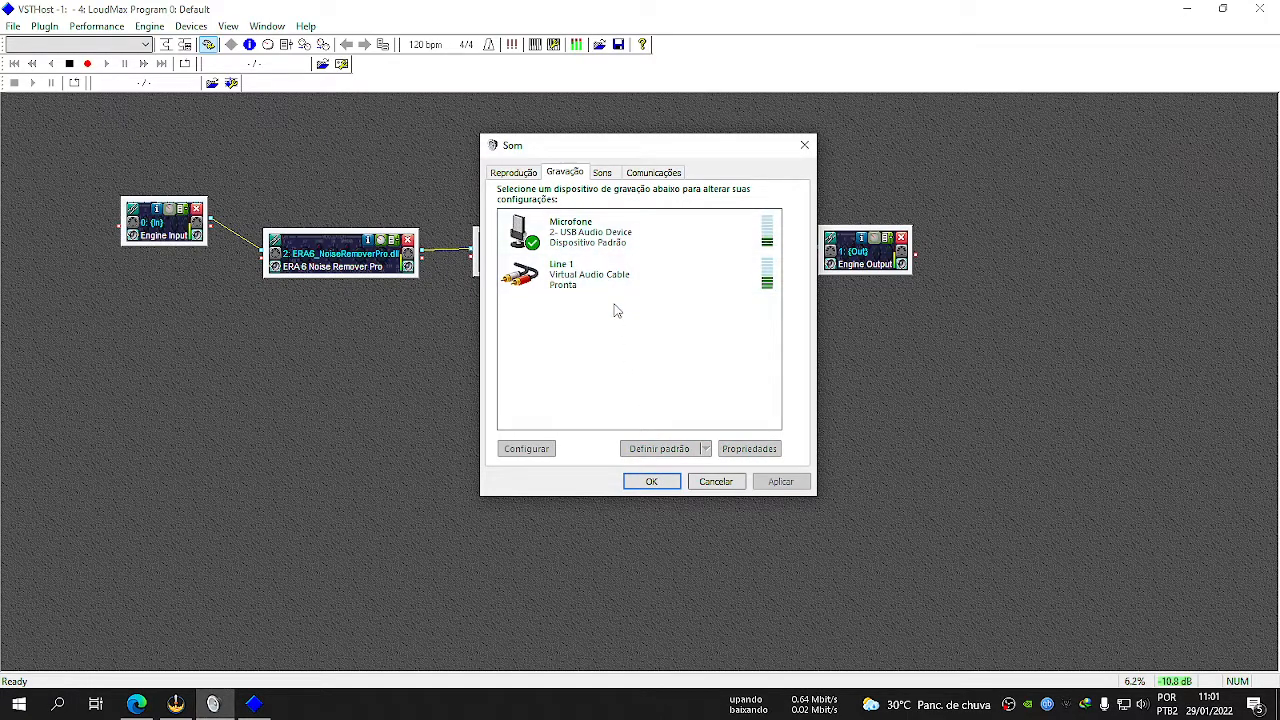
{"action": "right_click", "coordinate": [578, 272]}
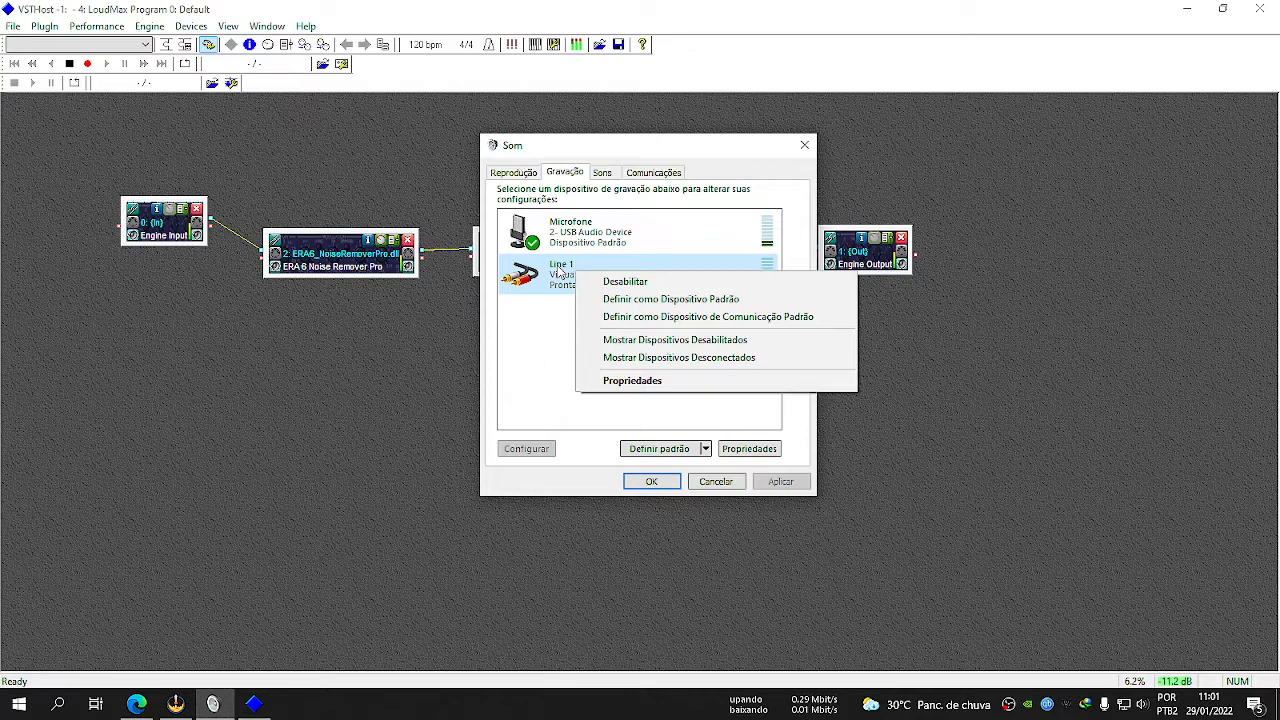
{"action": "left_click", "coordinate": [696, 300]}
{"action": "right_click", "coordinate": [575, 270]}
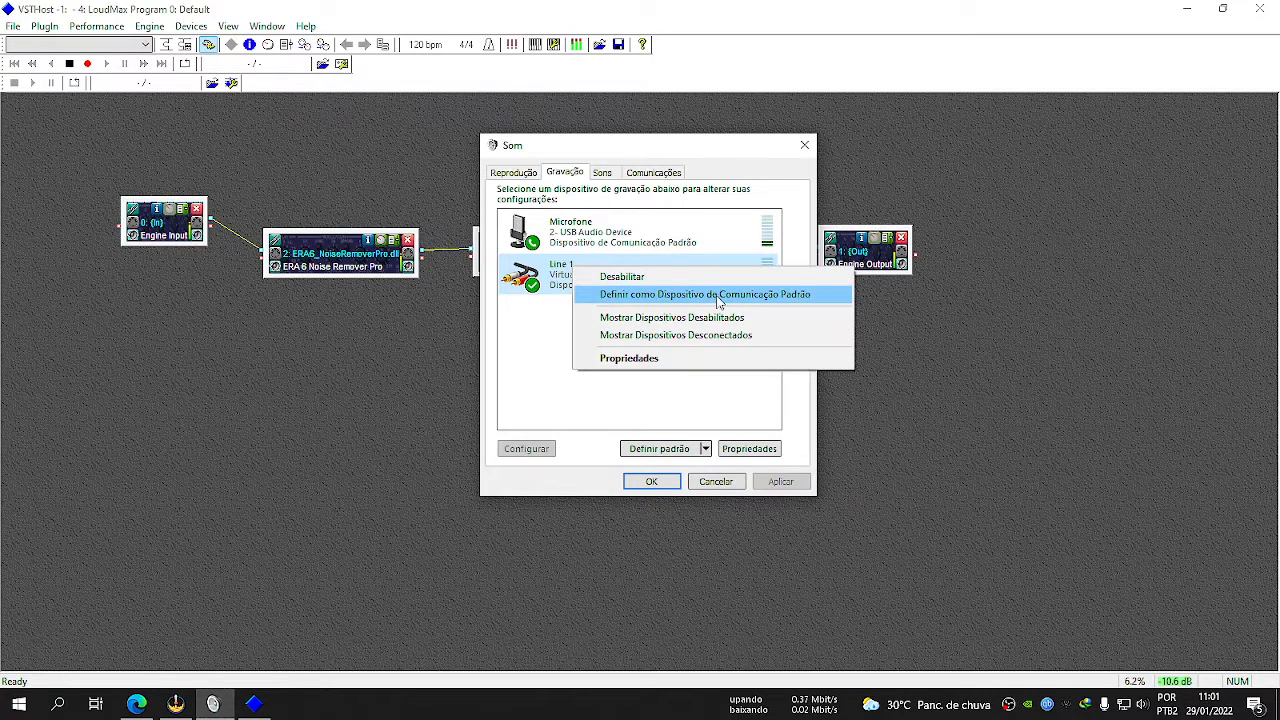
{"action": "left_click", "coordinate": [795, 298]}
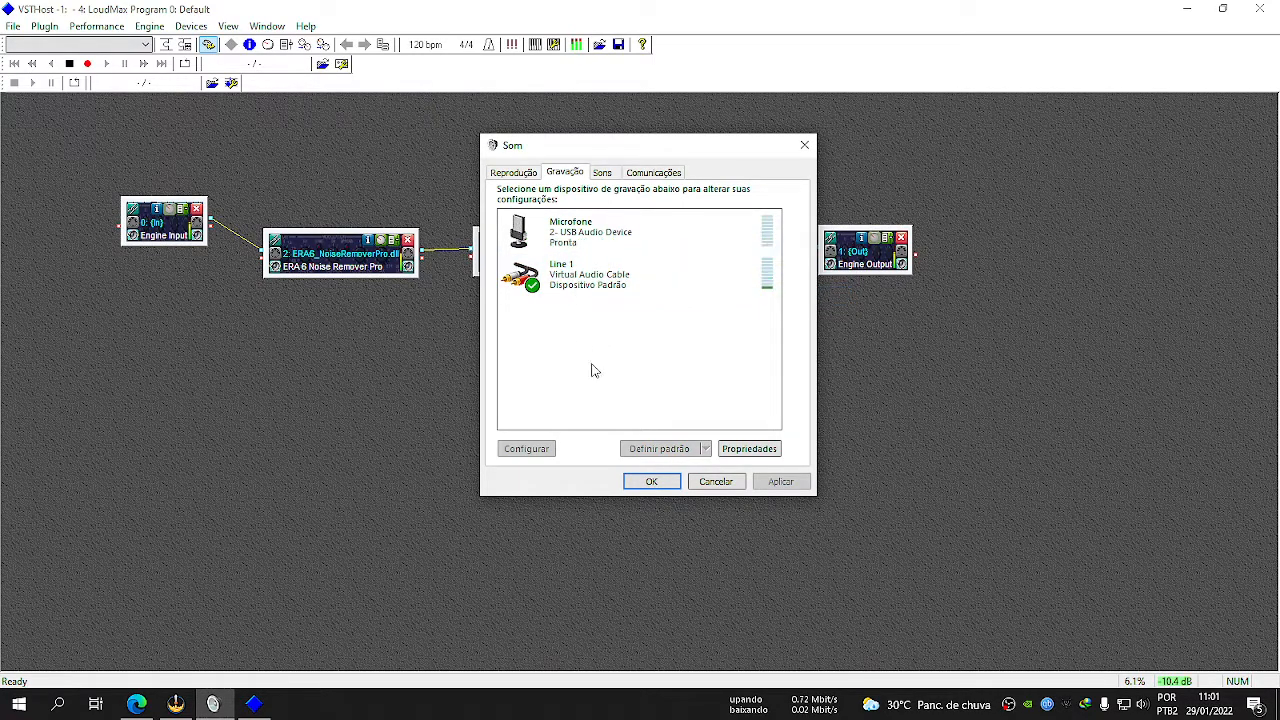
{"action": "left_click", "coordinate": [577, 283]}
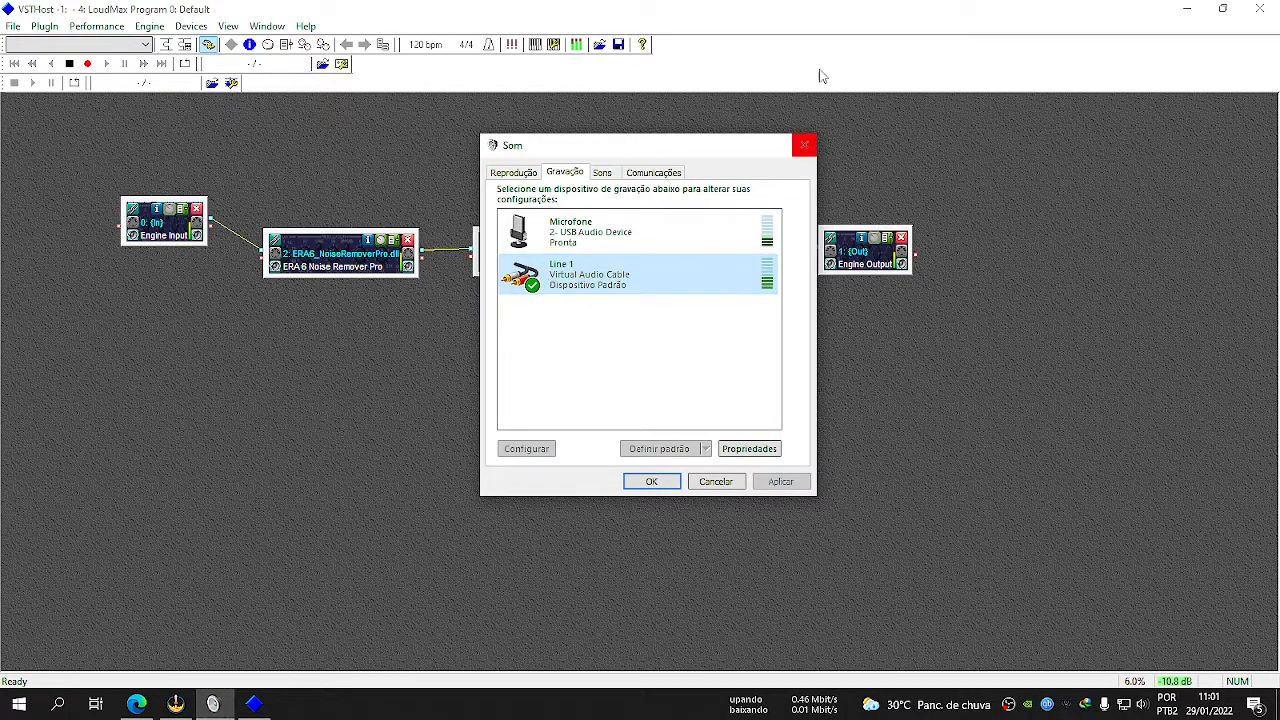
{"action": "left_click", "coordinate": [720, 12]}
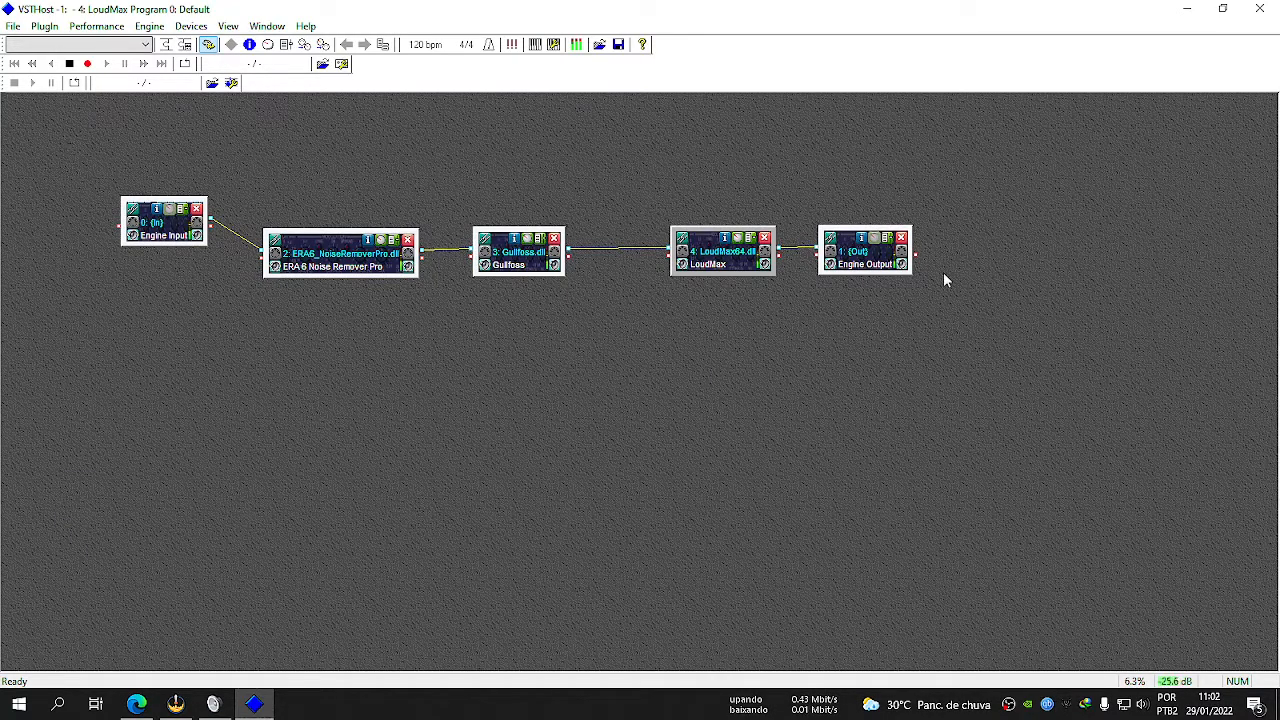
Enable automatic saving of plug-in banks for performances, and check that the option is on.
{"action": "left_click", "coordinate": [96, 26]}
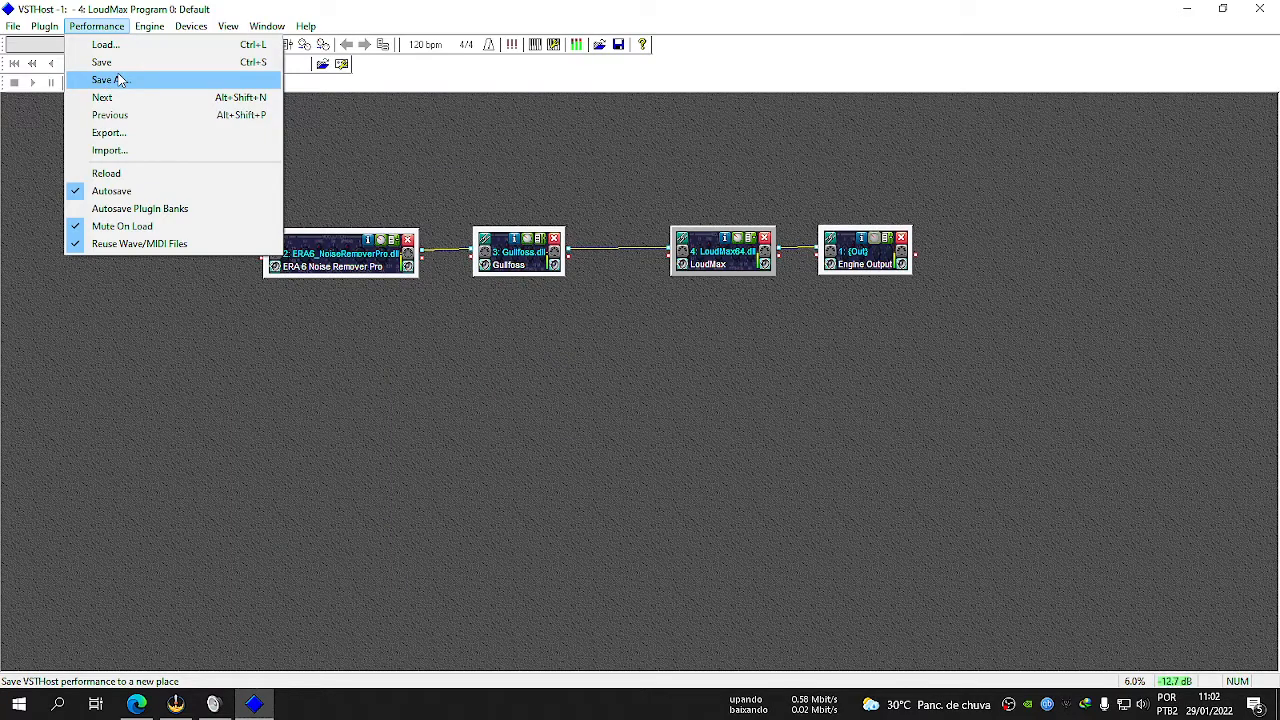
{"action": "left_click", "coordinate": [115, 208]}
{"action": "left_click", "coordinate": [96, 26]}
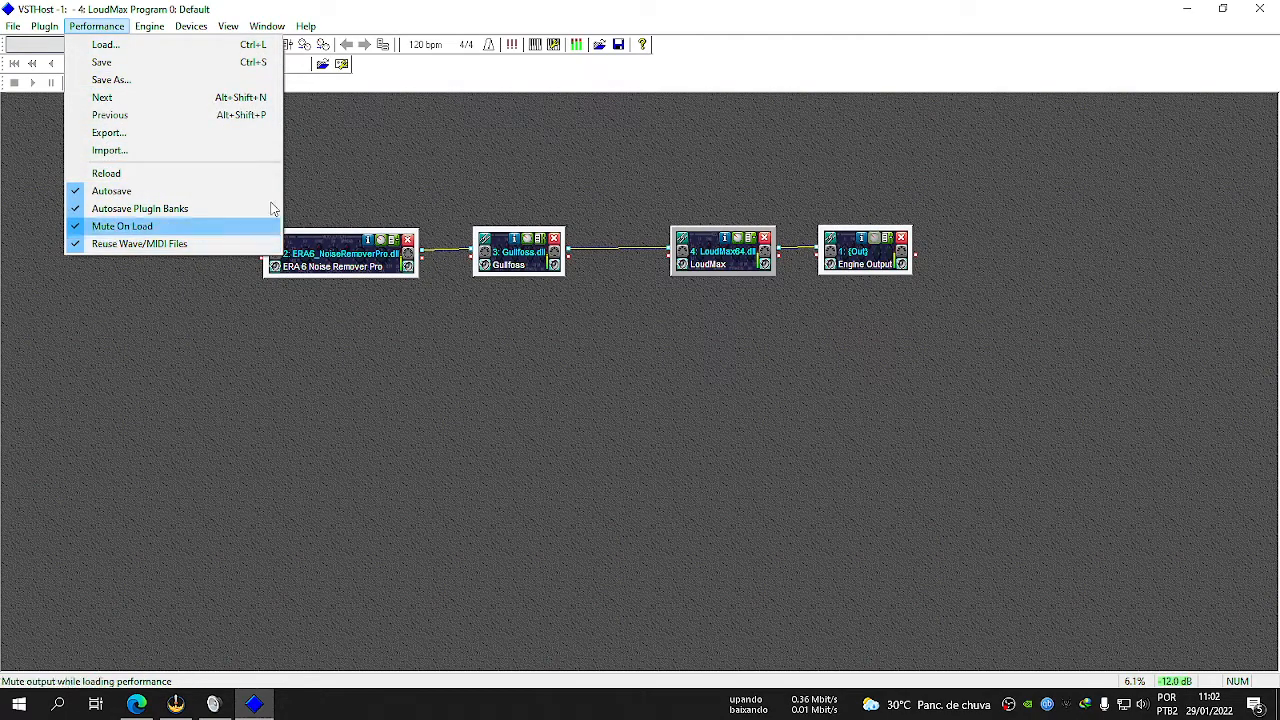
{"action": "left_click", "coordinate": [337, 148]}
Save the current plug-in chain as a performance named "ok" in slot 000.
{"action": "left_click", "coordinate": [96, 26]}
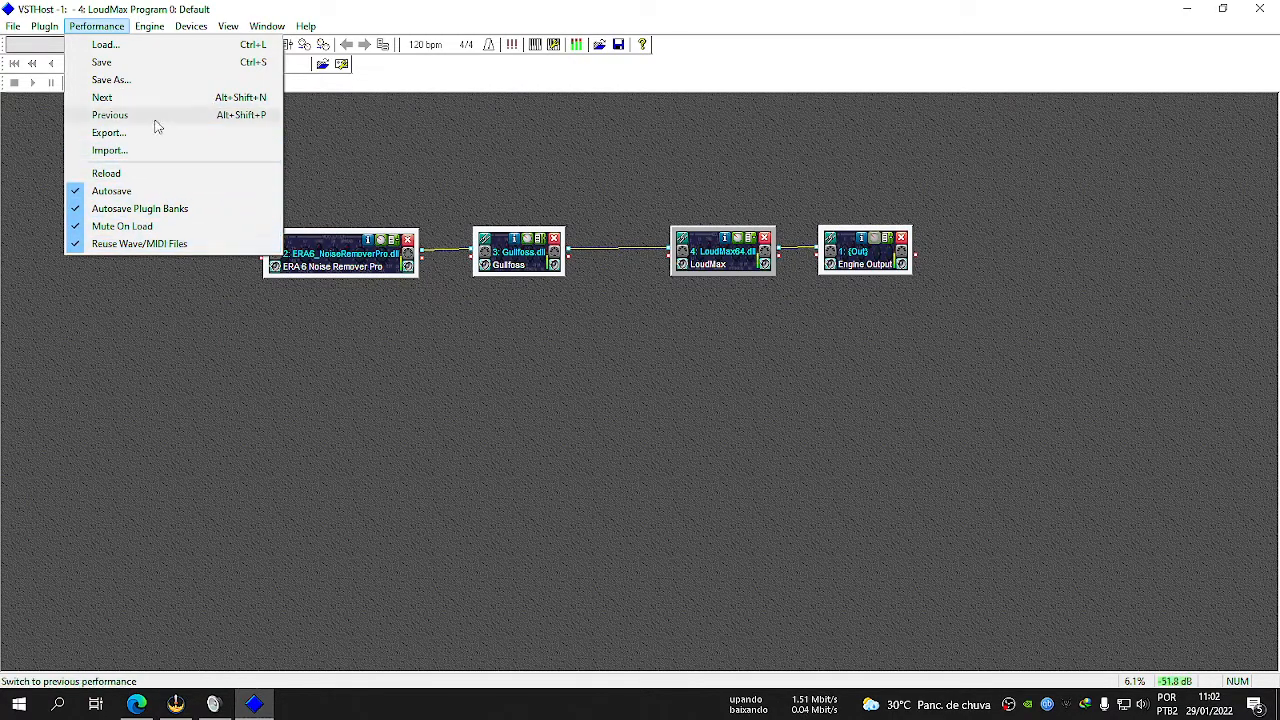
{"action": "left_click", "coordinate": [121, 84]}
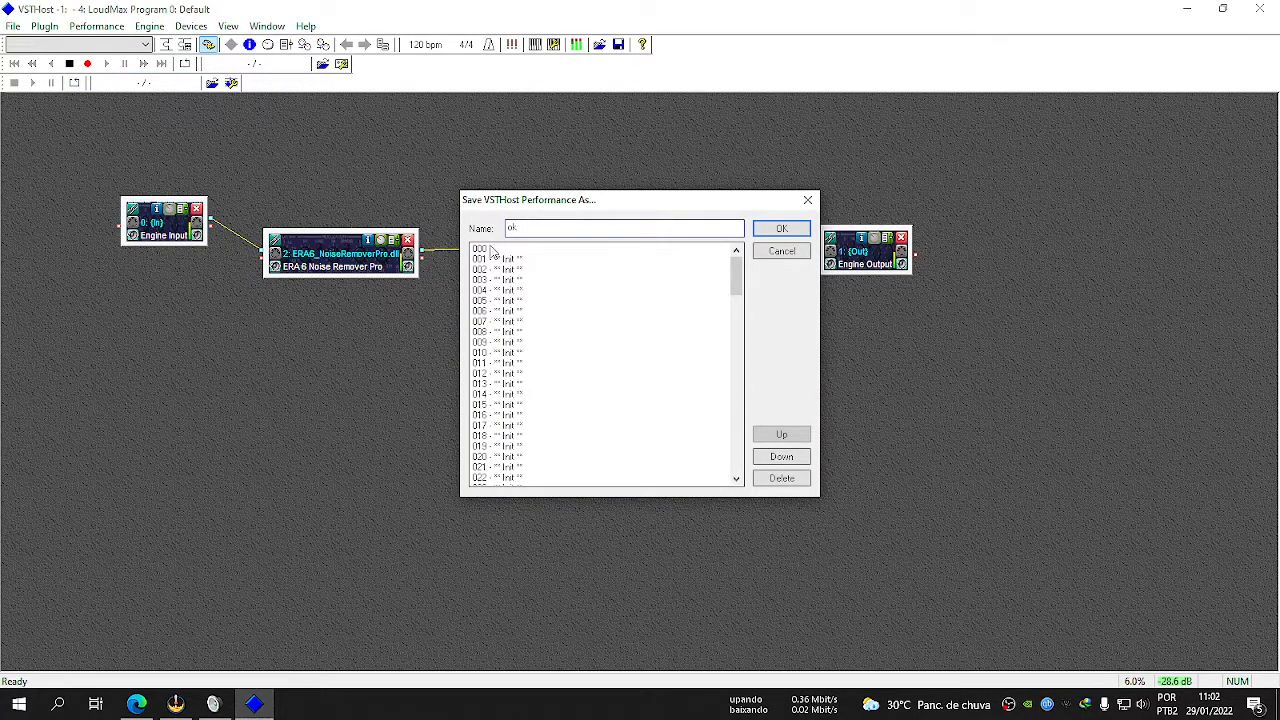
{"action": "left_click", "coordinate": [484, 250]}
{"action": "scroll", "coordinate": [618, 375], "scroll_direction": "down", "scroll_amount": 20}
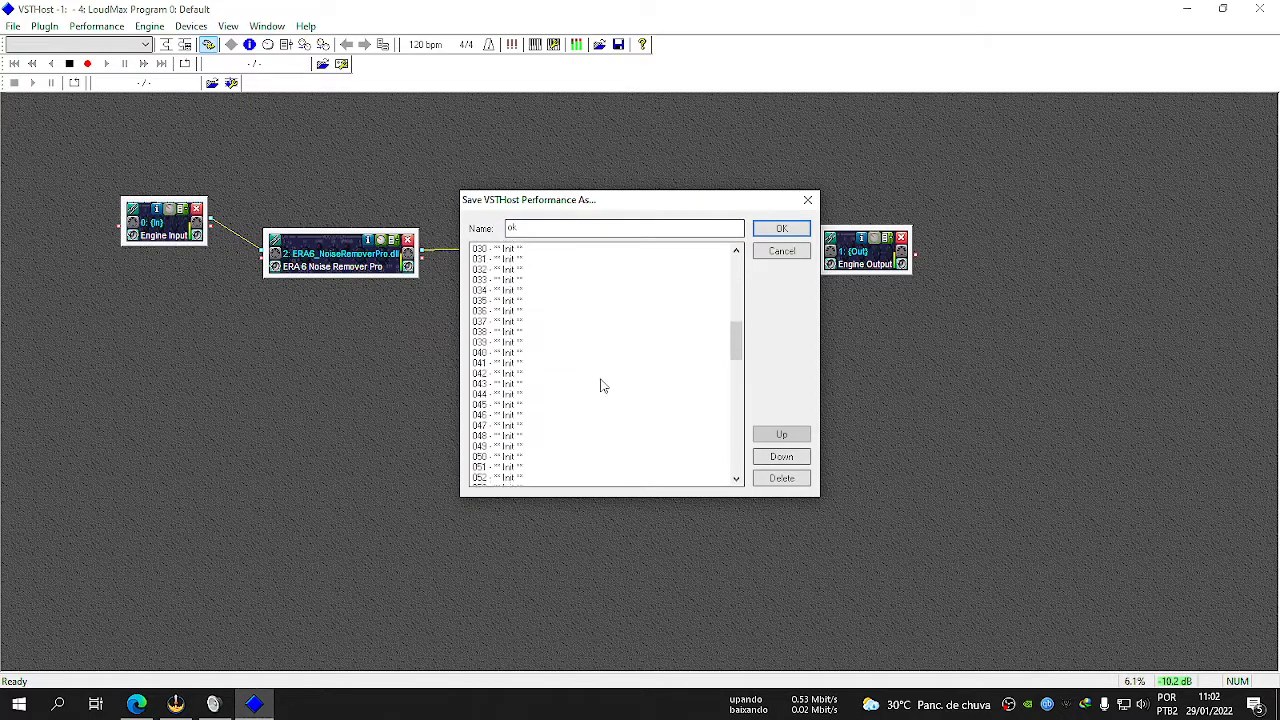
{"action": "scroll", "coordinate": [597, 388], "scroll_direction": "down", "scroll_amount": 5}
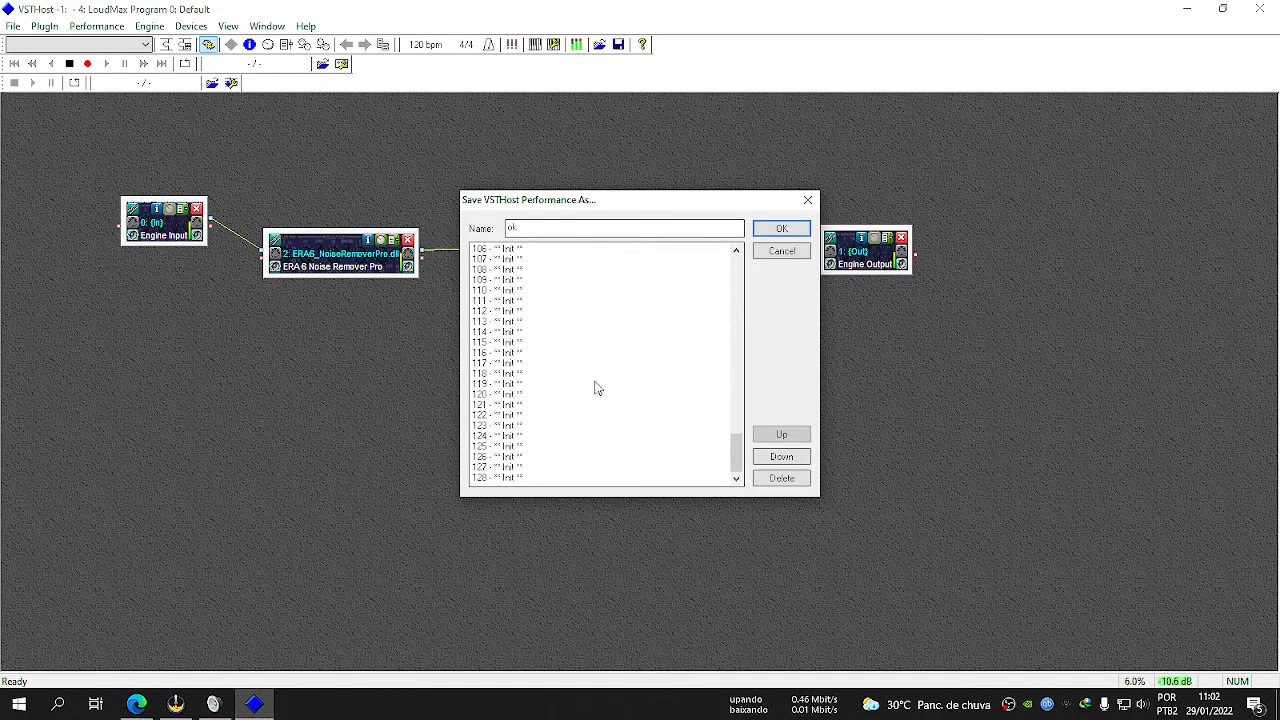
{"action": "left_click", "coordinate": [494, 478]}
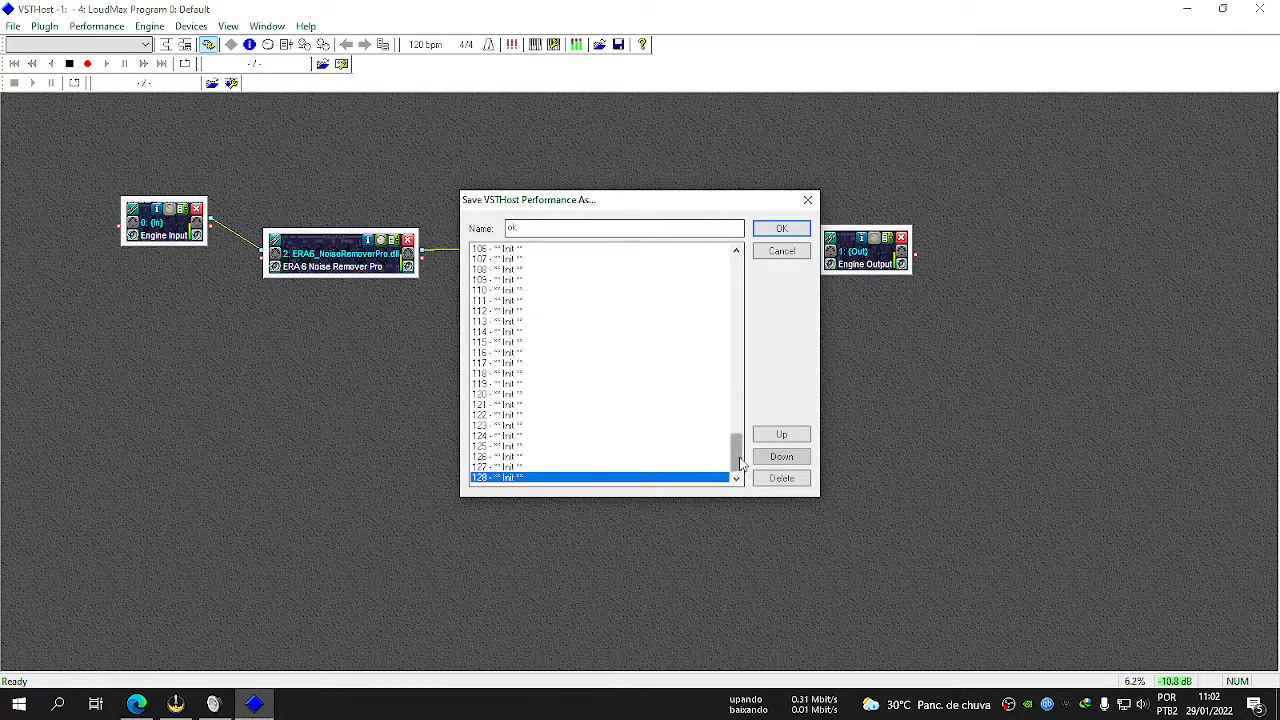
{"action": "left_click_drag", "start_coordinate": [737, 455], "coordinate": [737, 270]}
{"action": "left_click", "coordinate": [494, 250]}
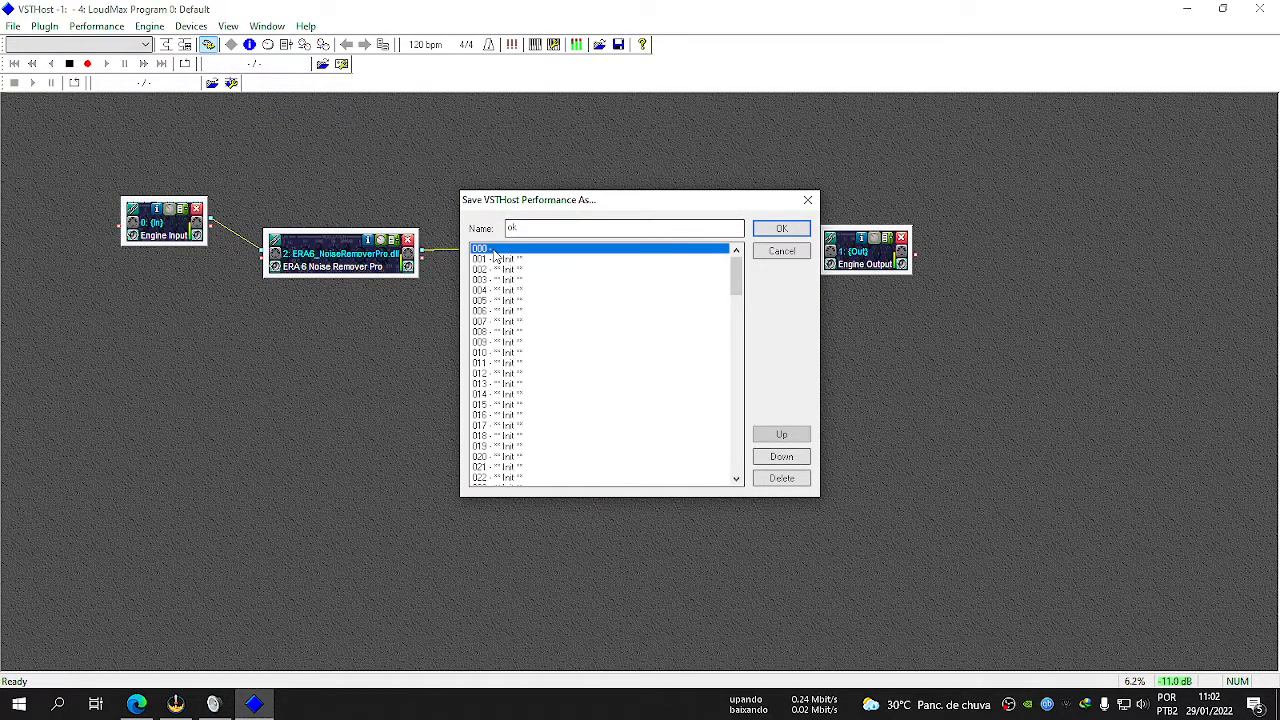
{"action": "left_click", "coordinate": [781, 228]}
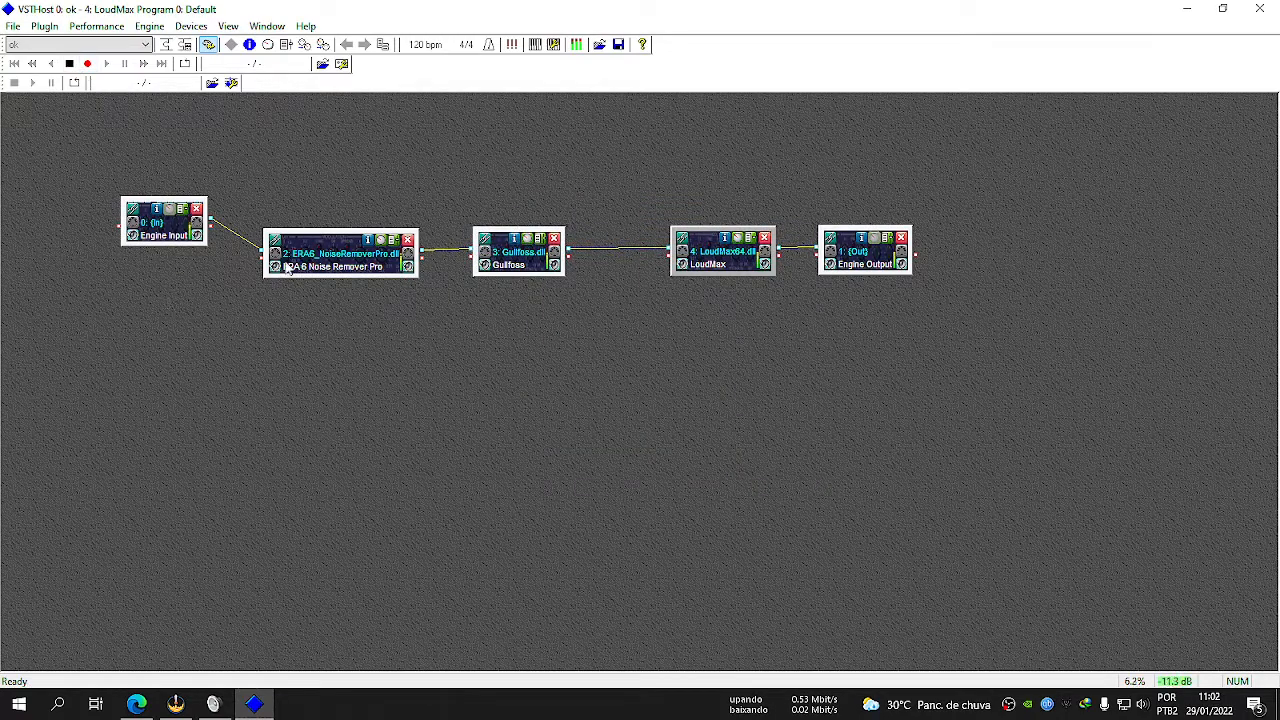
Select the saved "ok" performance, and close and restart VSTHost.
{"action": "left_click", "coordinate": [100, 45]}
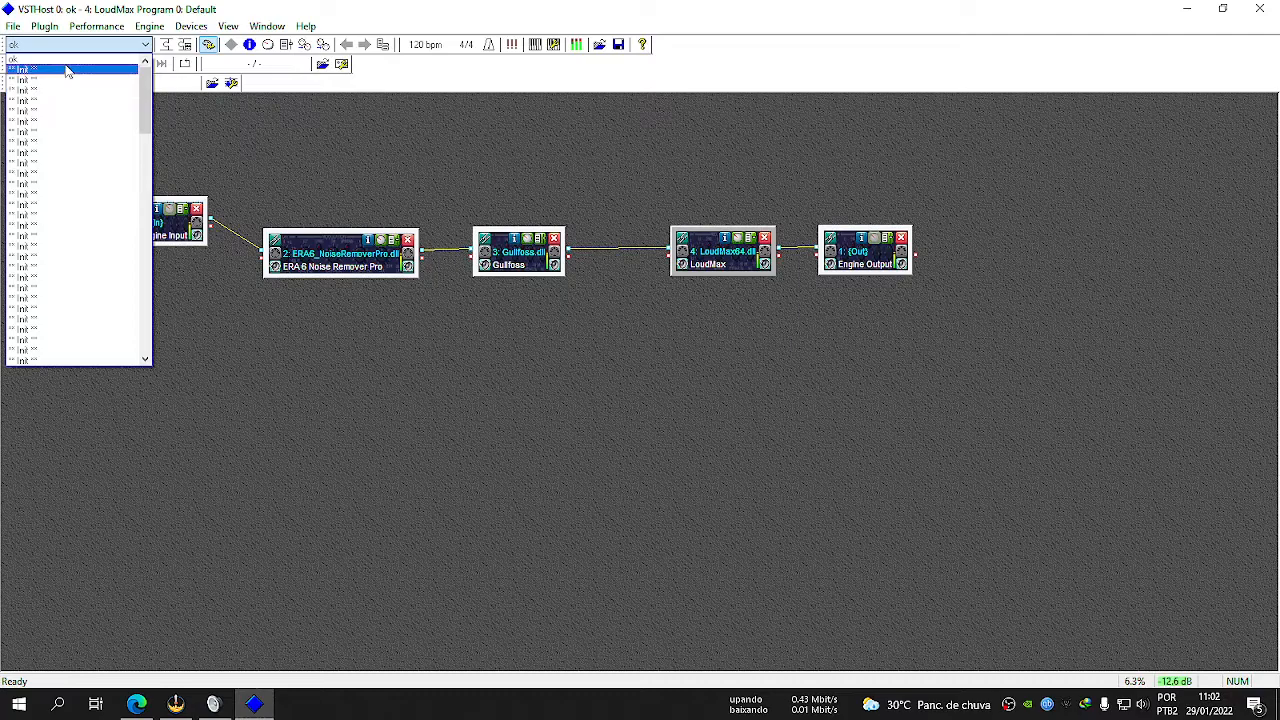
{"action": "left_click", "coordinate": [80, 60]}
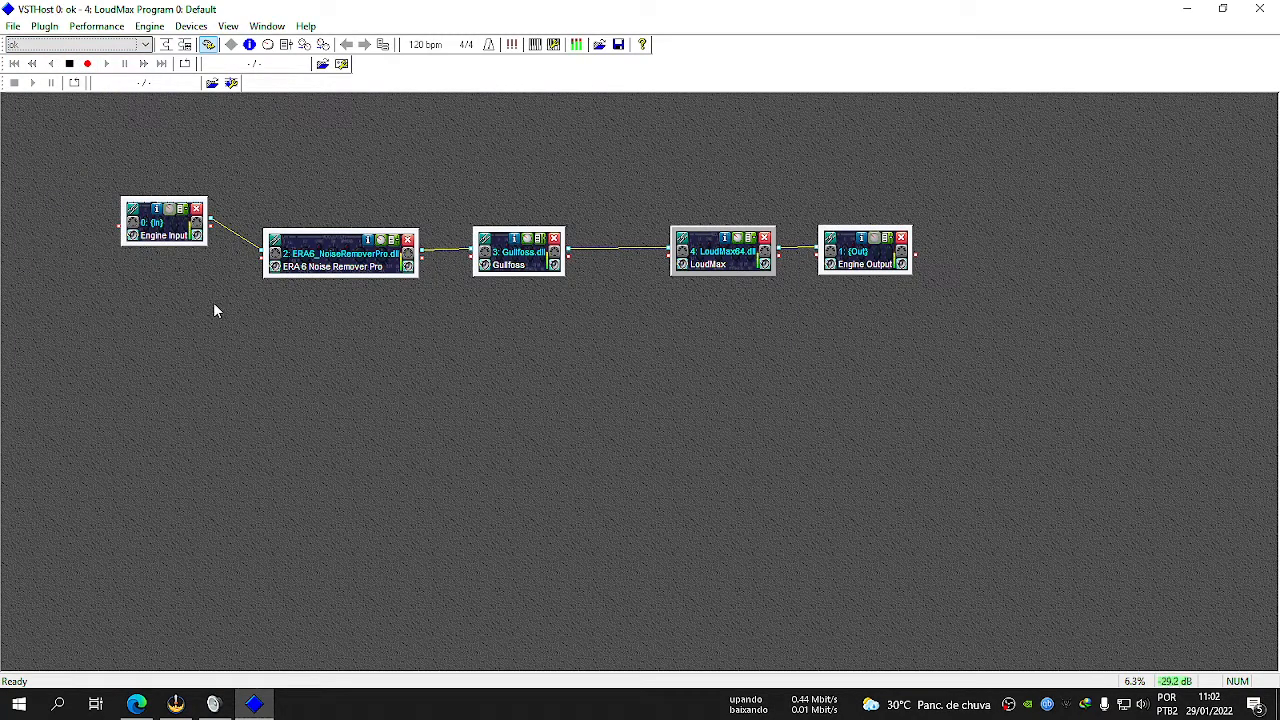
{"action": "left_click", "coordinate": [1259, 8]}
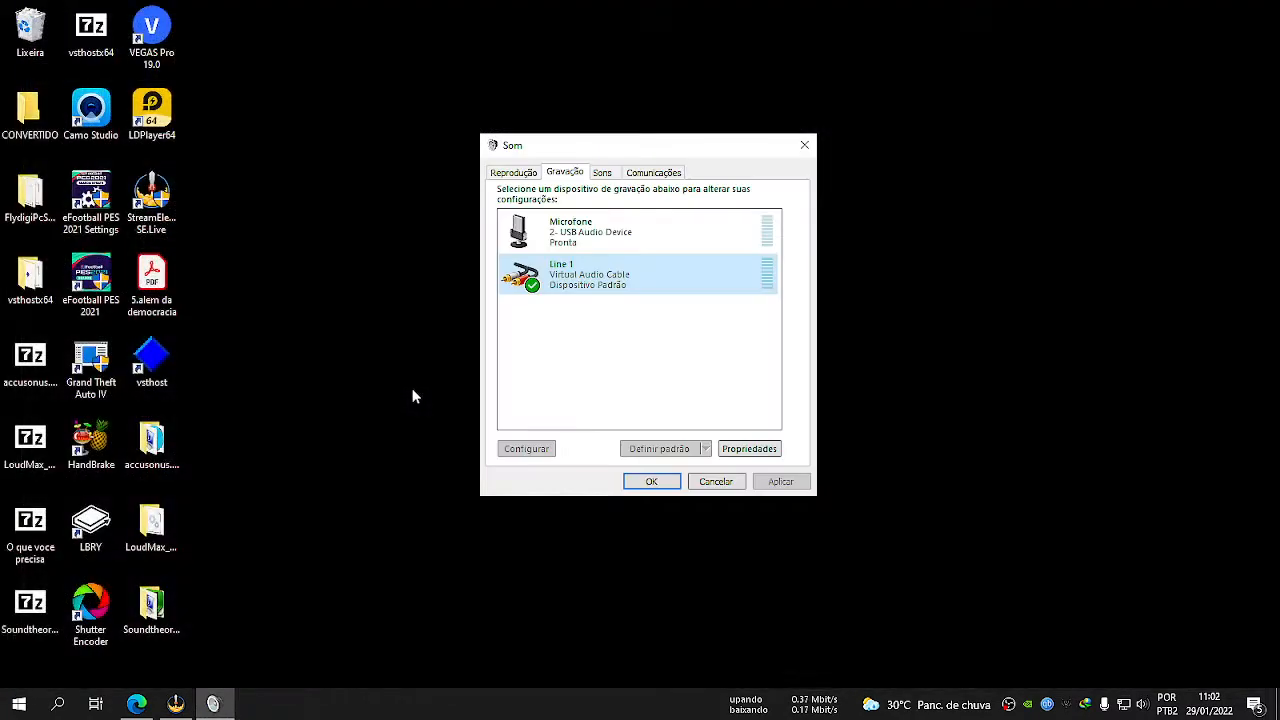
{"action": "double_click", "coordinate": [151, 360]}
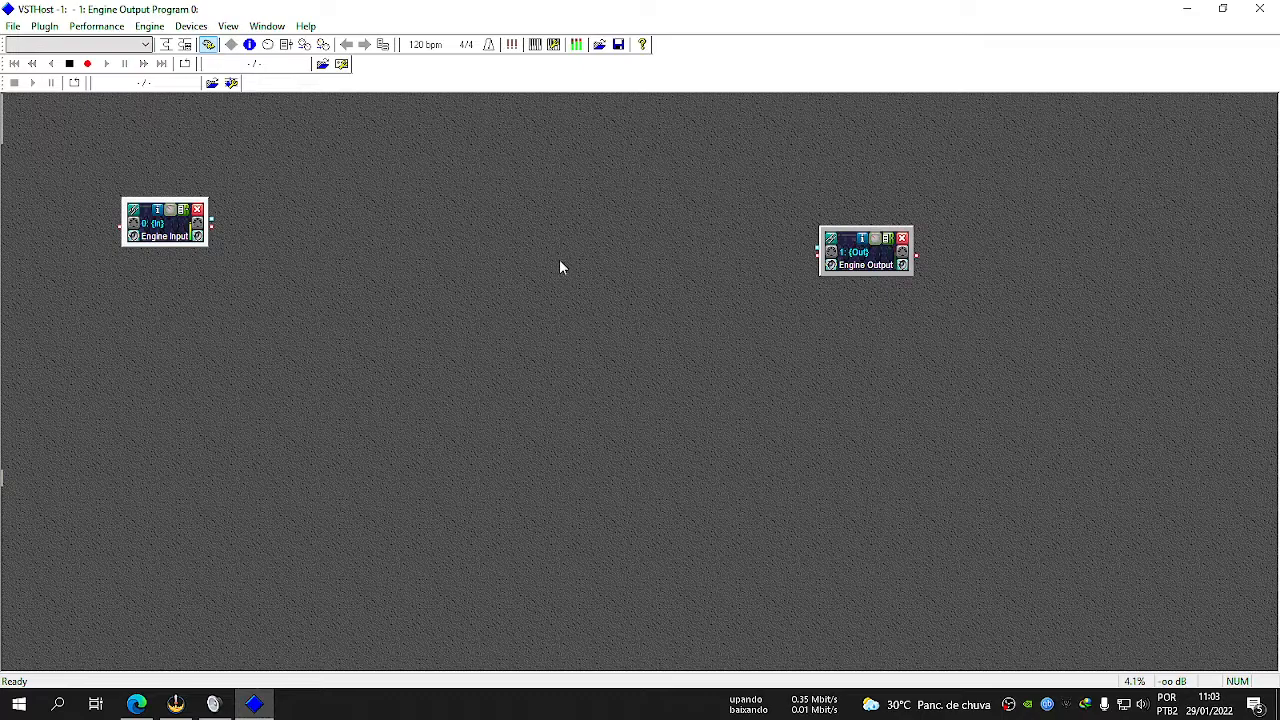
Load the saved "ok" performance in VSTHost so its plug-in chain is restored.
{"action": "left_click", "coordinate": [145, 44]}
{"action": "left_click", "coordinate": [80, 62]}
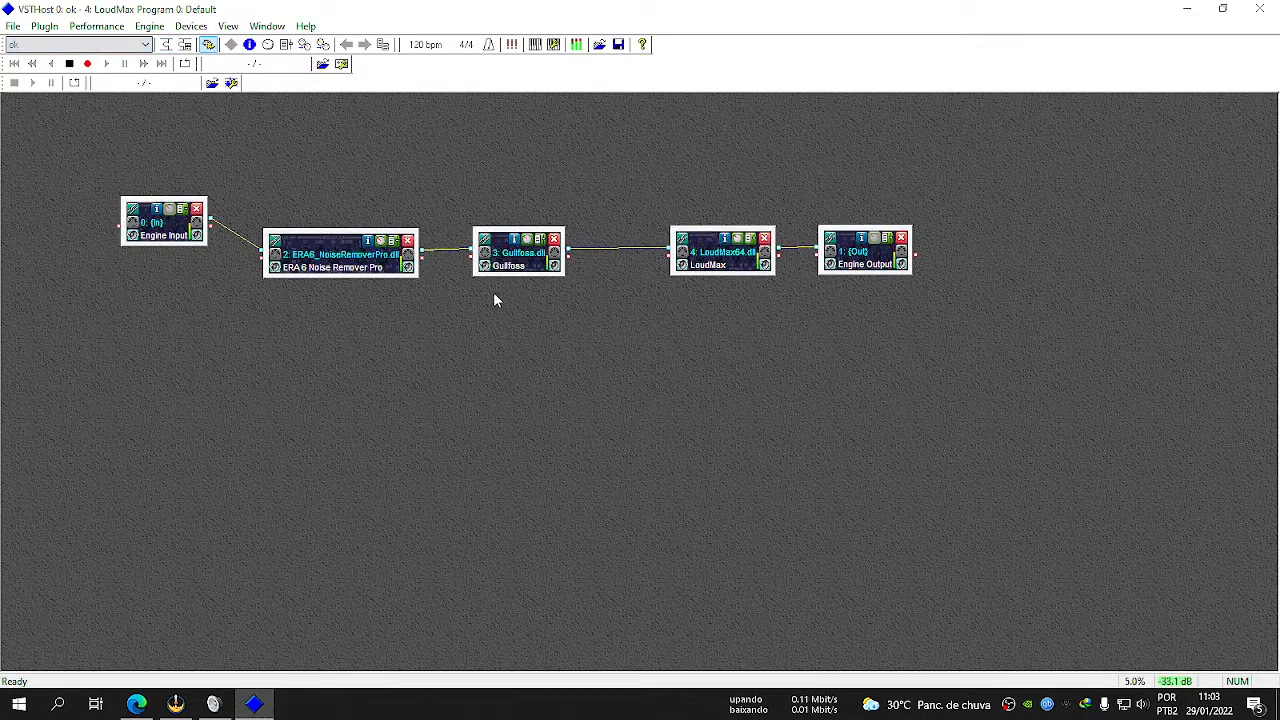
{"action": "left_click", "coordinate": [883, 142]}
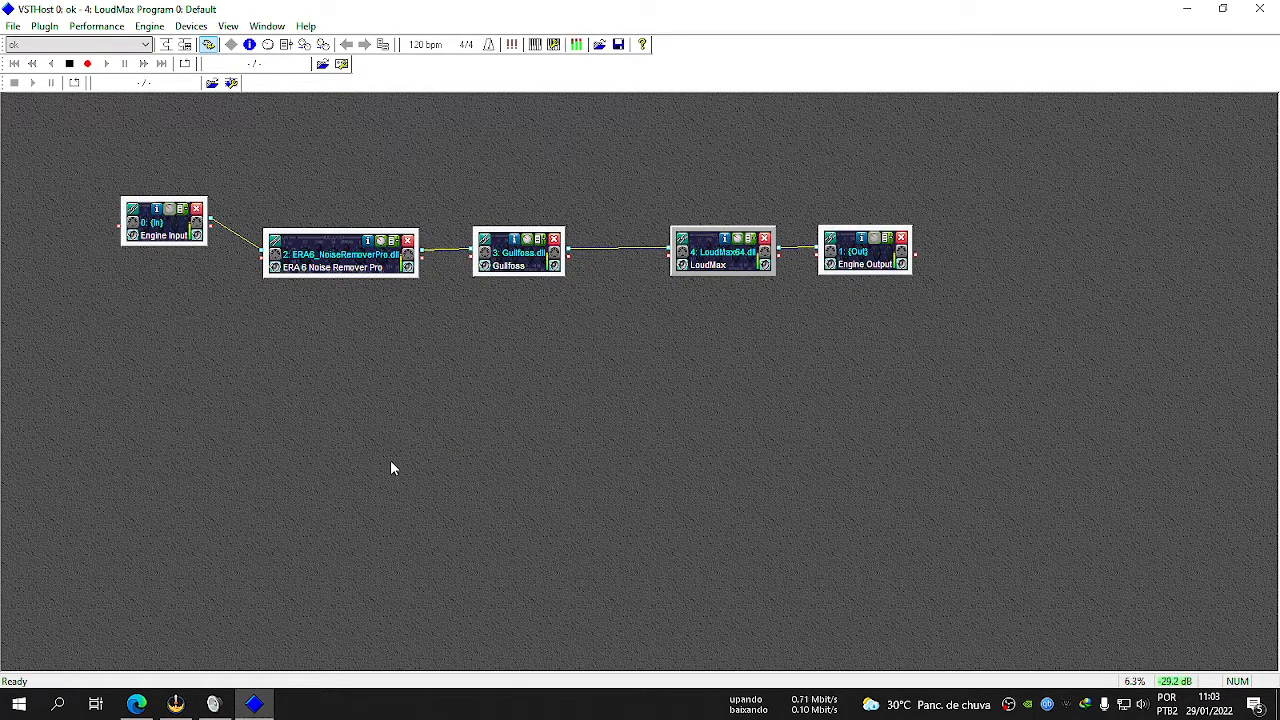
Accept the Windows sound settings, and in OBS set the Mic/Aux device to Line 1 (Virtual Audio Cable).
{"action": "left_click", "coordinate": [1187, 9]}
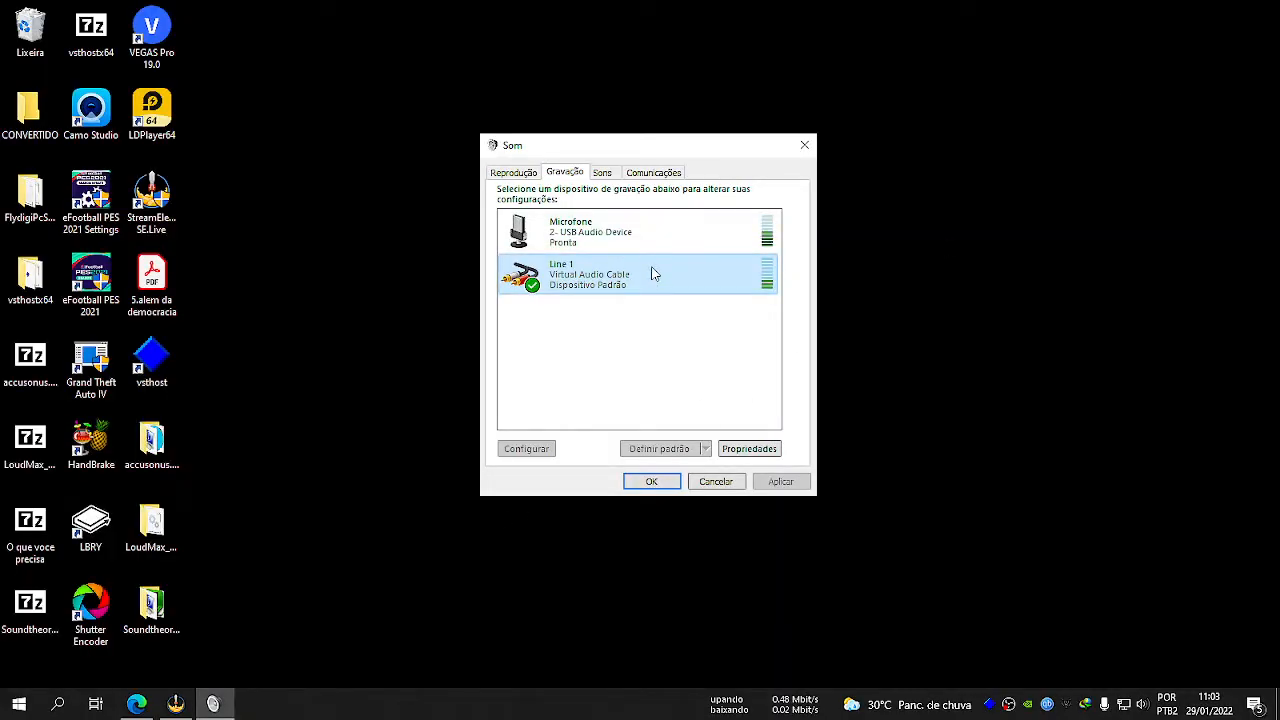
{"action": "left_click", "coordinate": [651, 481]}
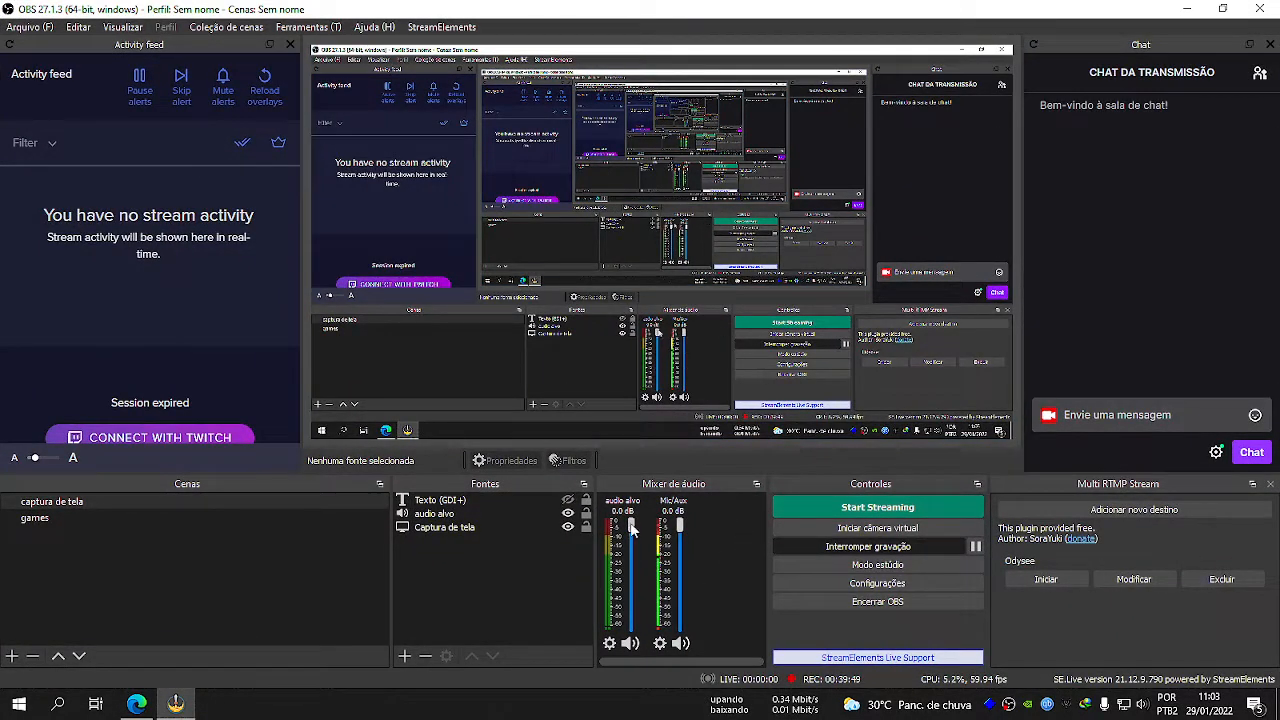
{"action": "left_click", "coordinate": [662, 645]}
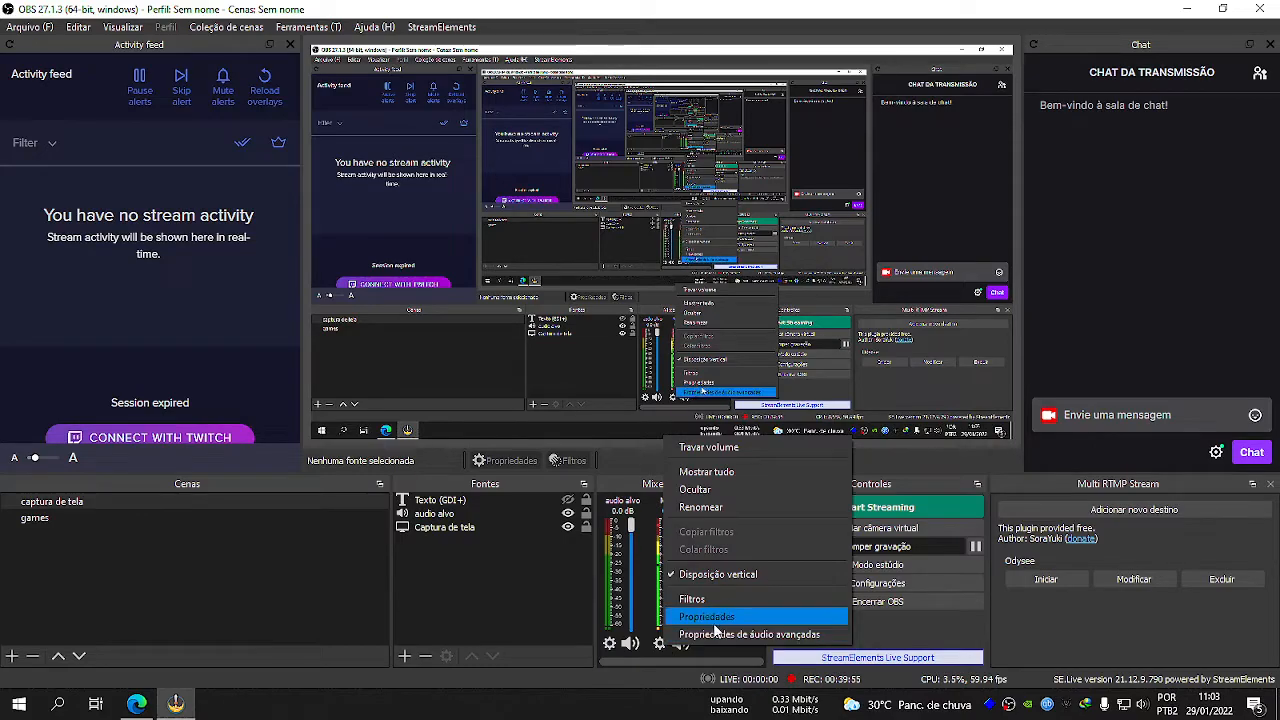
{"action": "left_click", "coordinate": [662, 651]}
{"action": "left_click", "coordinate": [661, 651]}
{"action": "left_click", "coordinate": [665, 645]}
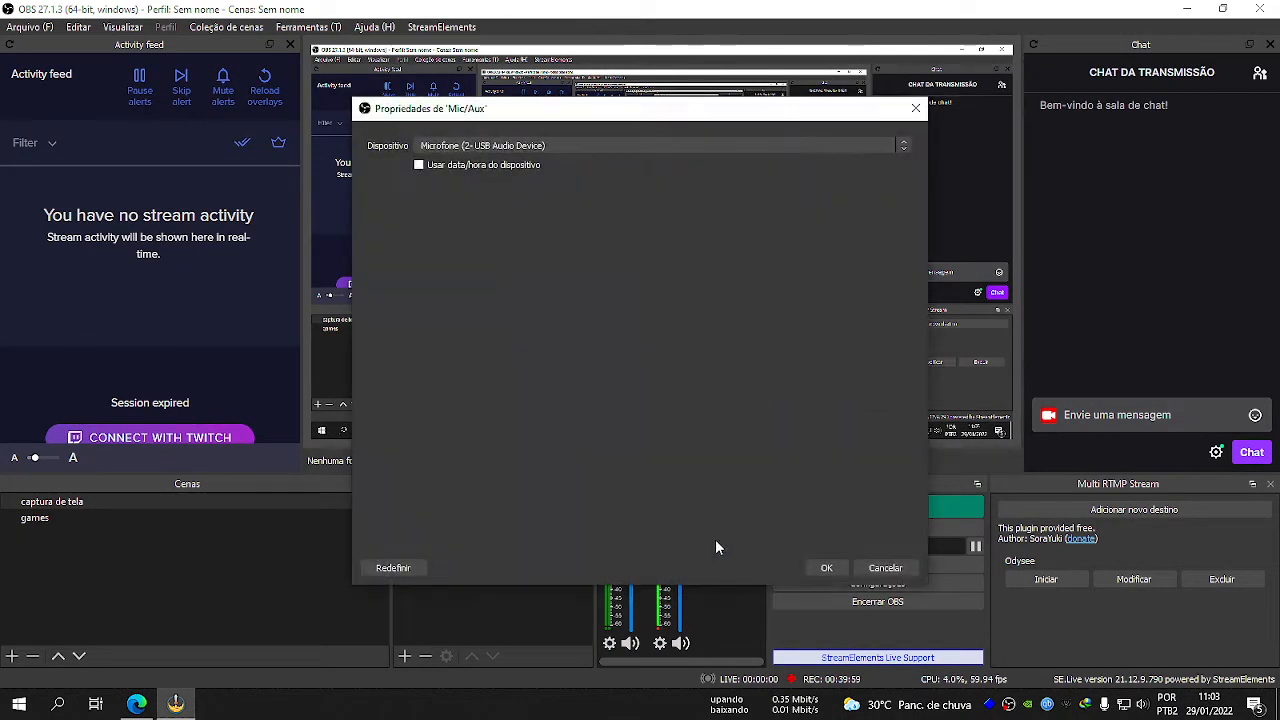
{"action": "left_click", "coordinate": [489, 147]}
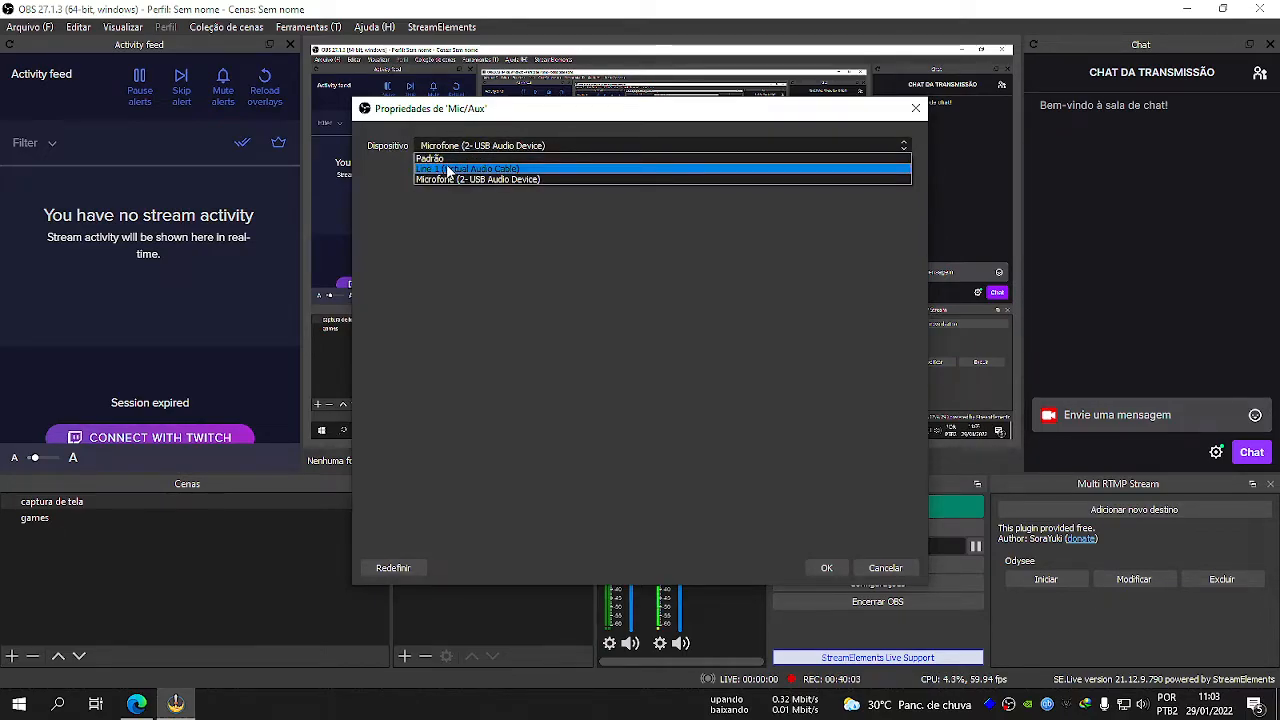
{"action": "left_click", "coordinate": [449, 169]}
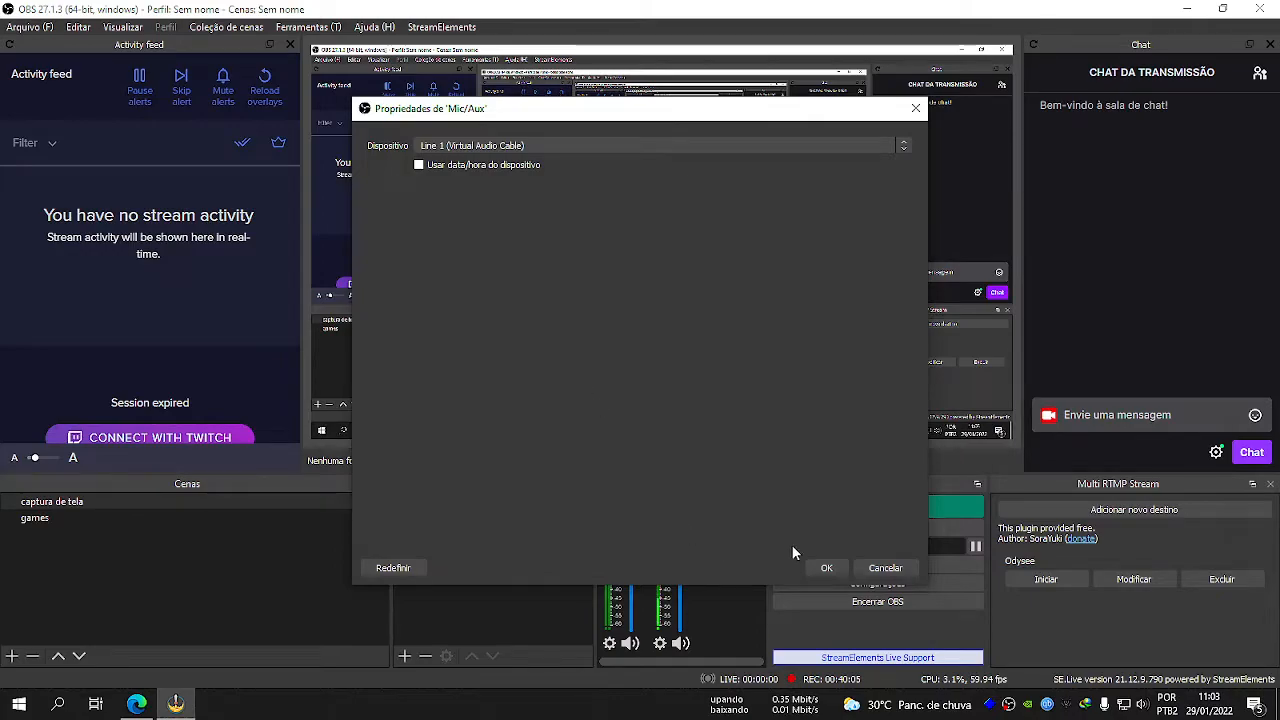
{"action": "left_click", "coordinate": [824, 567]}
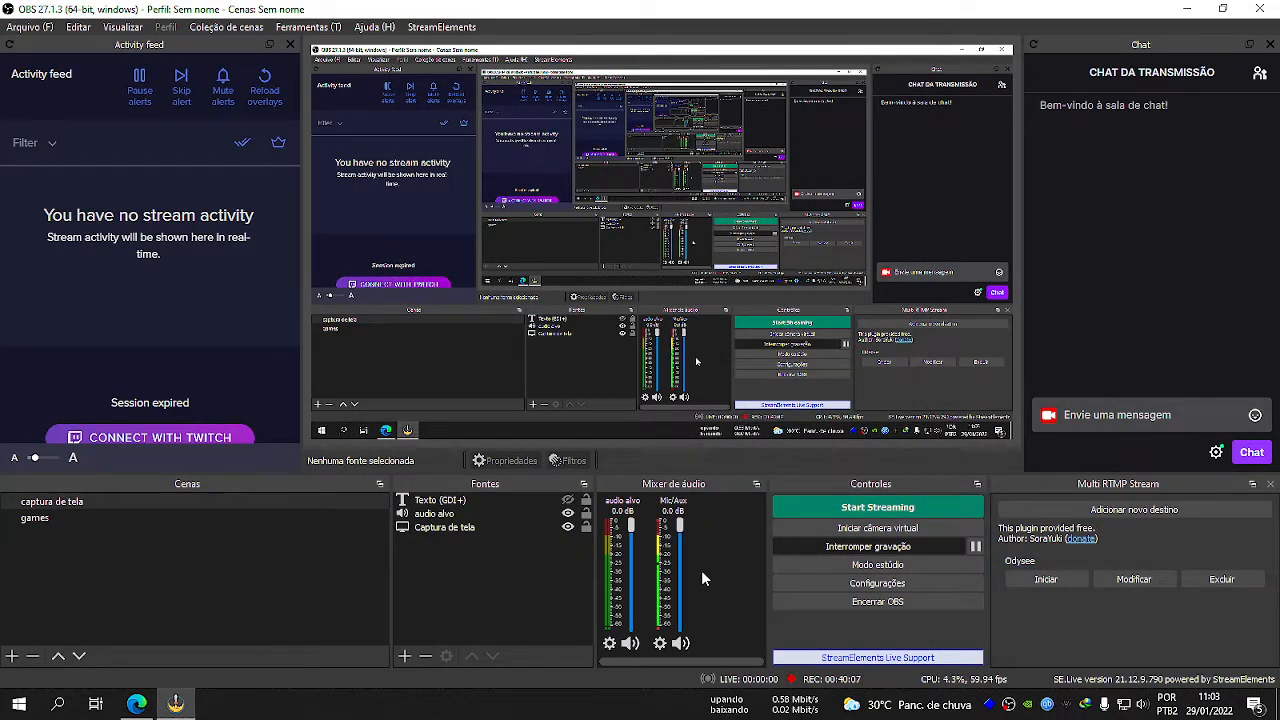
Bring VSTHost up over OBS to view the plug-in chain, and return to OBS.
{"action": "left_click", "coordinate": [989, 703]}
{"action": "left_click_drag", "start_coordinate": [443, 63], "coordinate": [400, 90]}
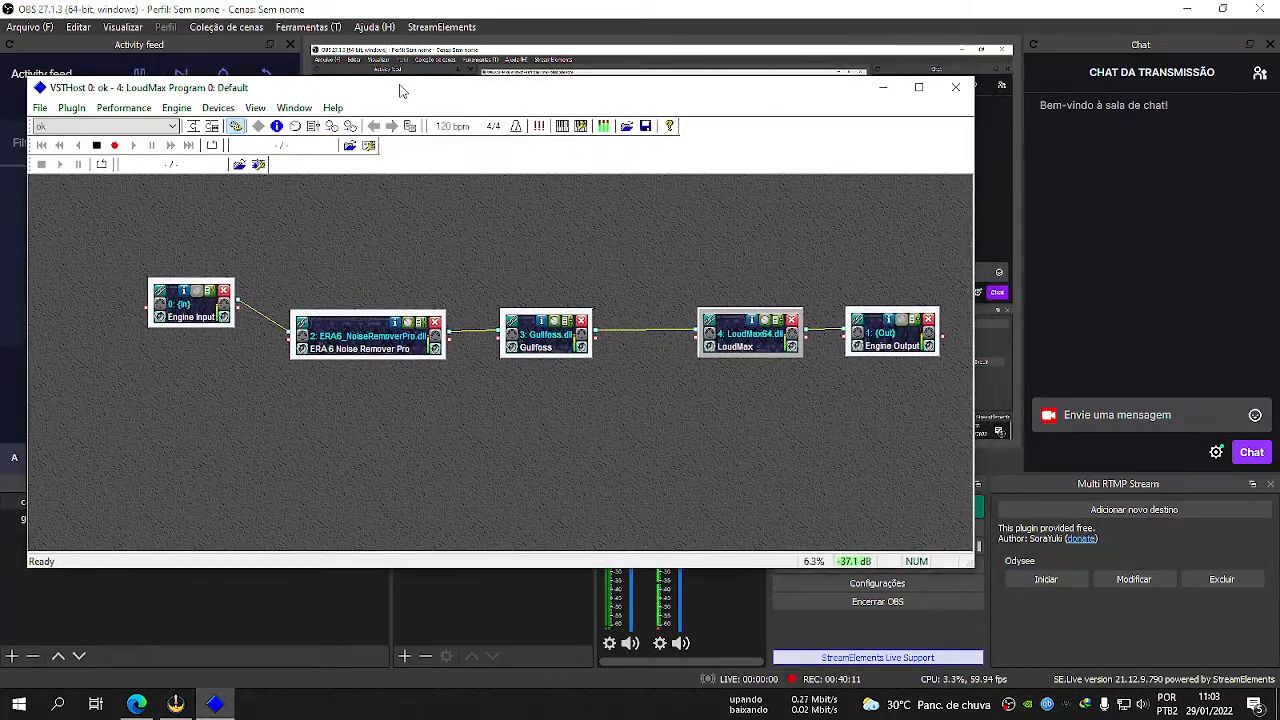
{"action": "left_click", "coordinate": [464, 600]}
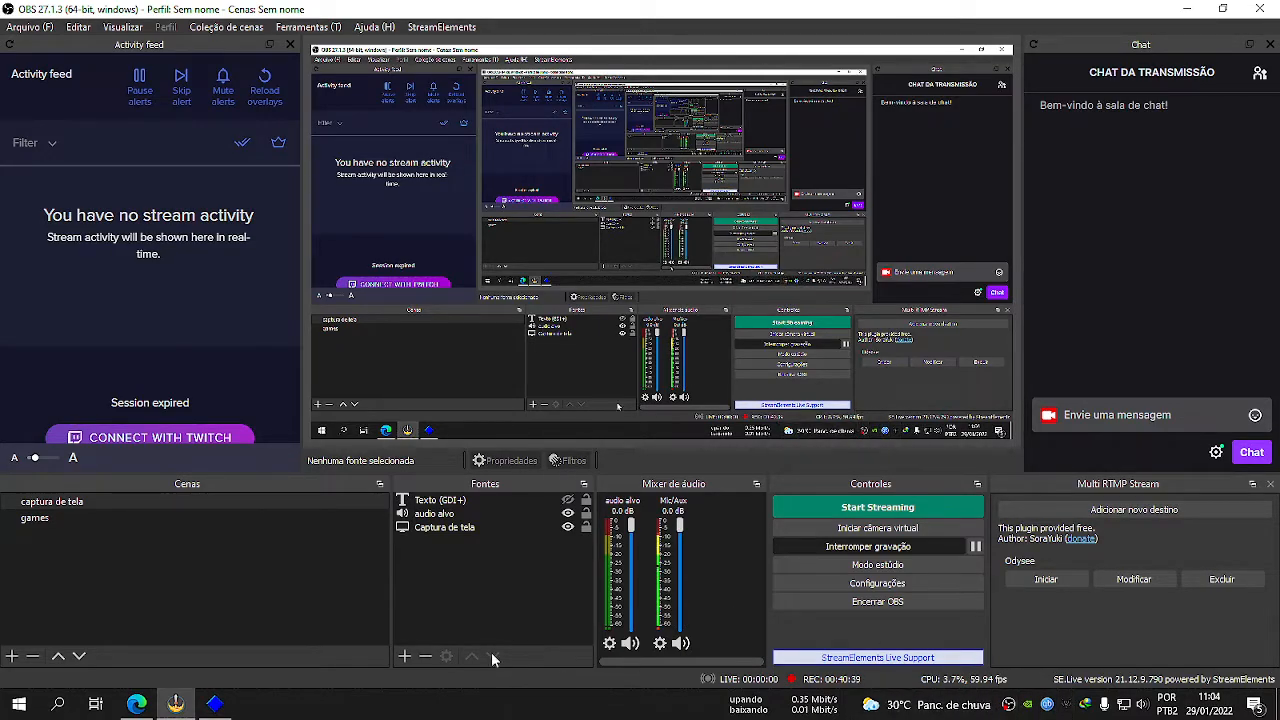
In VSTHost, reset ERA 6 Noise Remover Pro to Default, and set processing to about 65% on the three lower bands and 85% on the highest.
{"action": "left_click", "coordinate": [218, 704]}
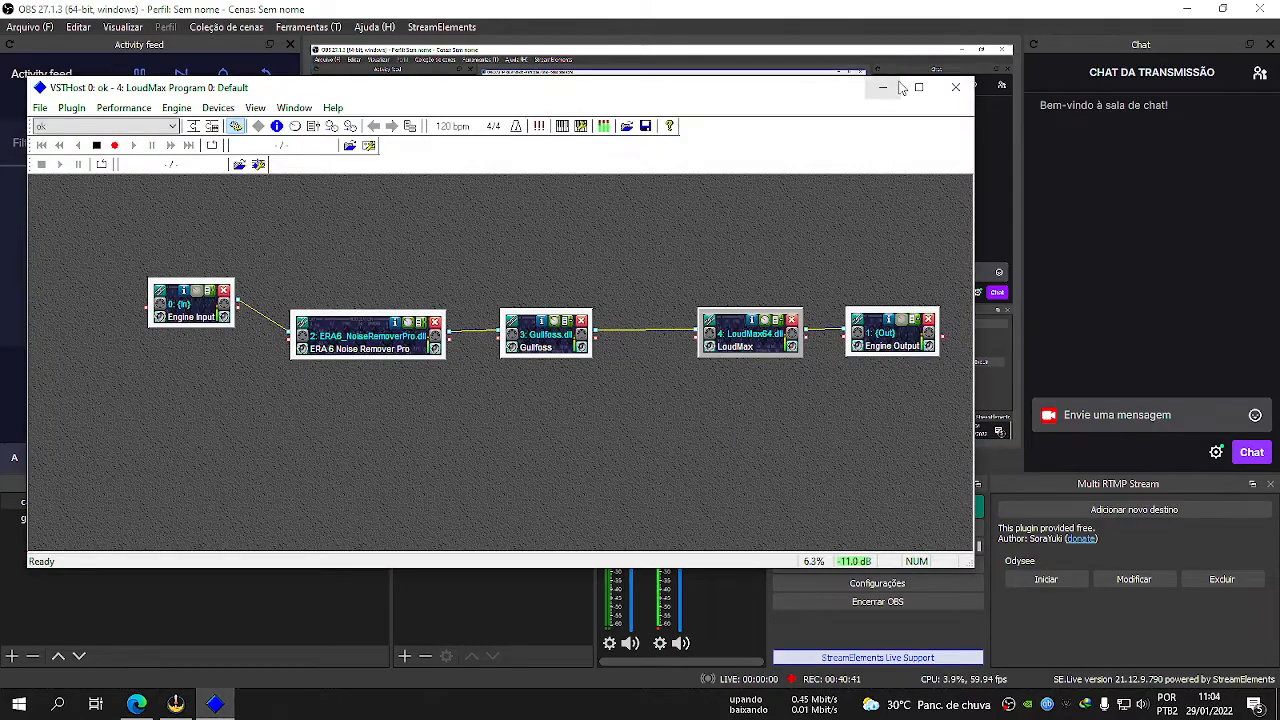
{"action": "key", "text": "super+Up"}
{"action": "double_click", "coordinate": [340, 255]}
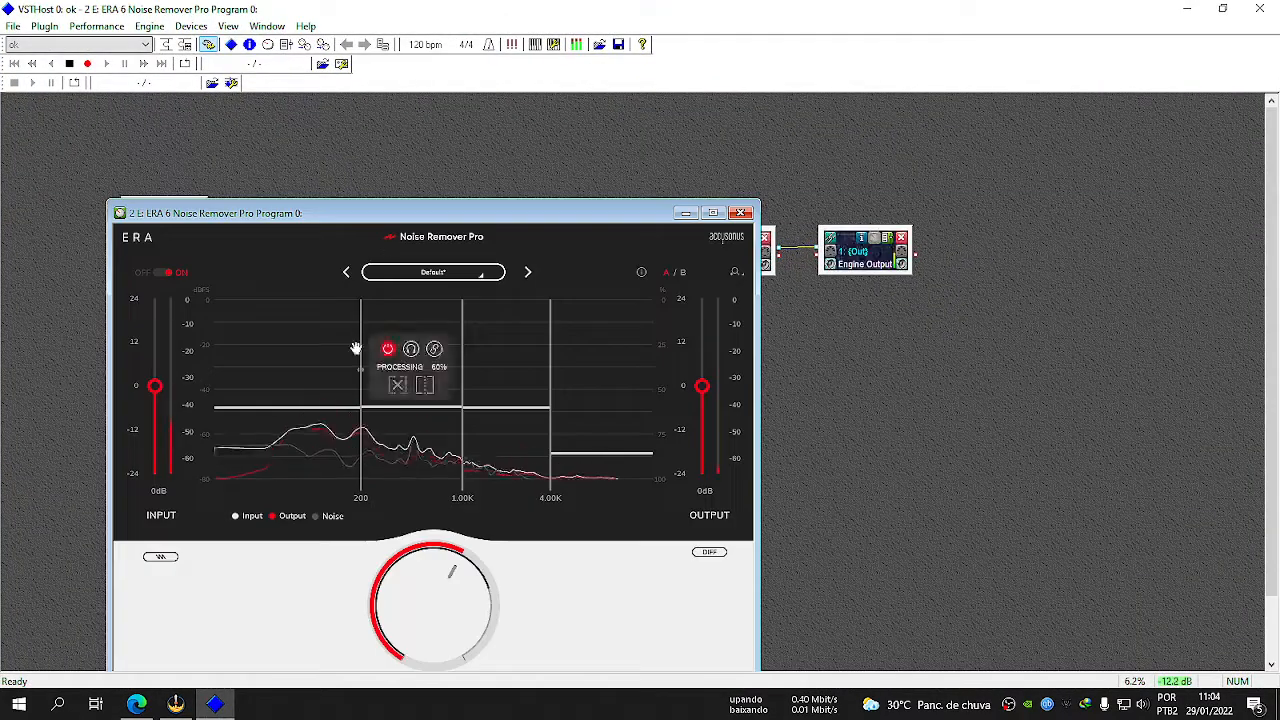
{"action": "mouse_move", "coordinate": [322, 407]}
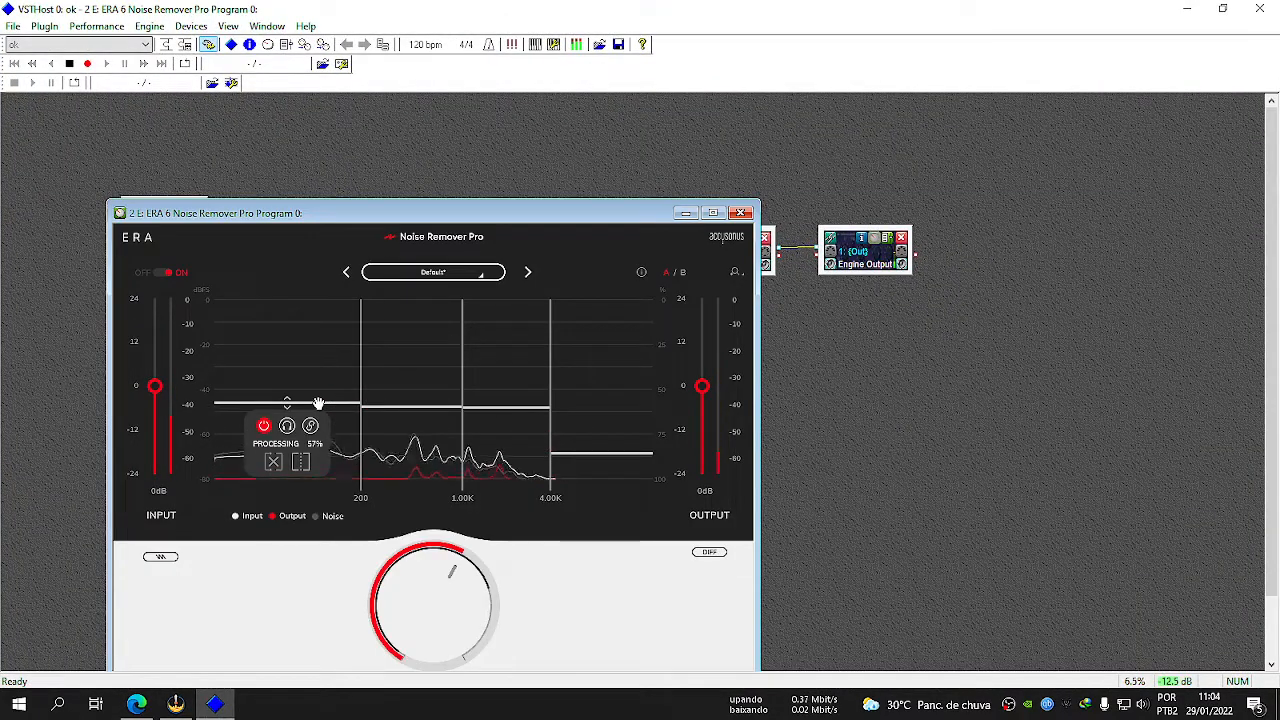
{"action": "left_click", "coordinate": [433, 272]}
{"action": "left_click", "coordinate": [415, 356]}
{"action": "mouse_move", "coordinate": [309, 371]}
{"action": "left_click_drag", "start_coordinate": [309, 374], "coordinate": [320, 417]}
{"action": "left_click_drag", "start_coordinate": [420, 371], "coordinate": [428, 418]}
{"action": "left_click_drag", "start_coordinate": [505, 372], "coordinate": [523, 417]}
{"action": "left_click_drag", "start_coordinate": [607, 372], "coordinate": [604, 452]}
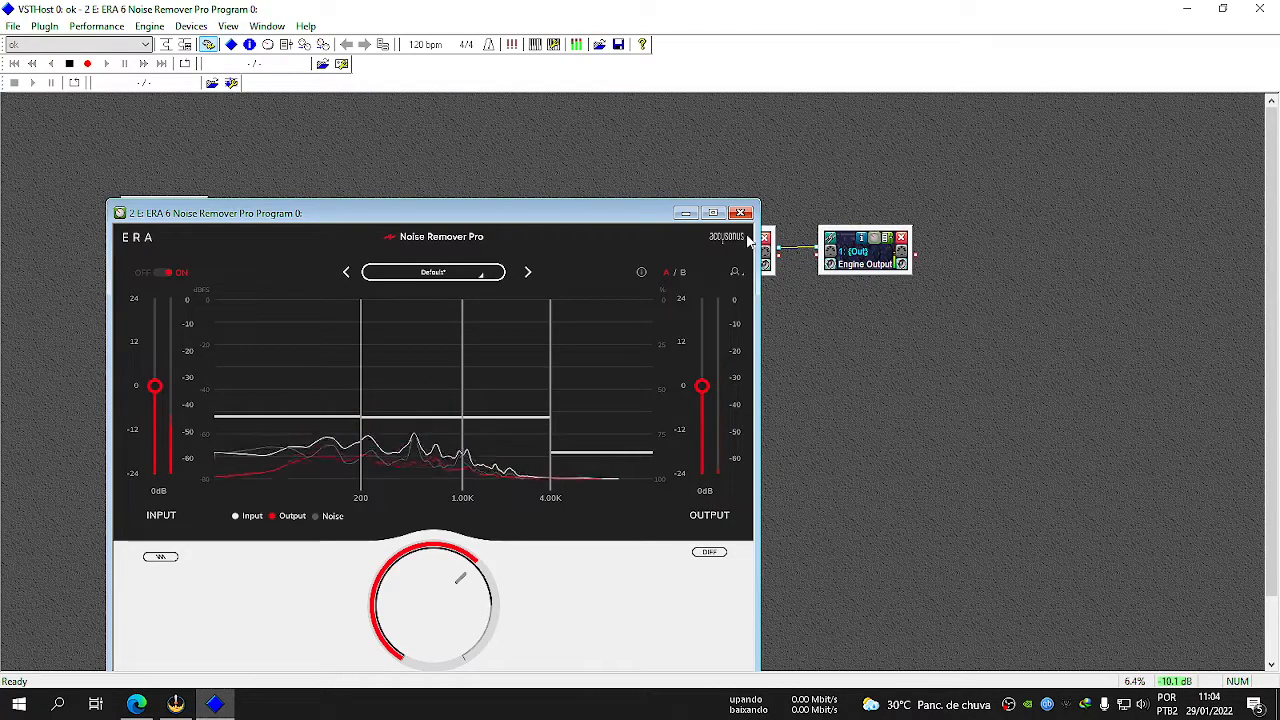
{"action": "left_click", "coordinate": [741, 212]}
Save the chain with the new noise removal settings as the performance "ok".
{"action": "left_click", "coordinate": [96, 26]}
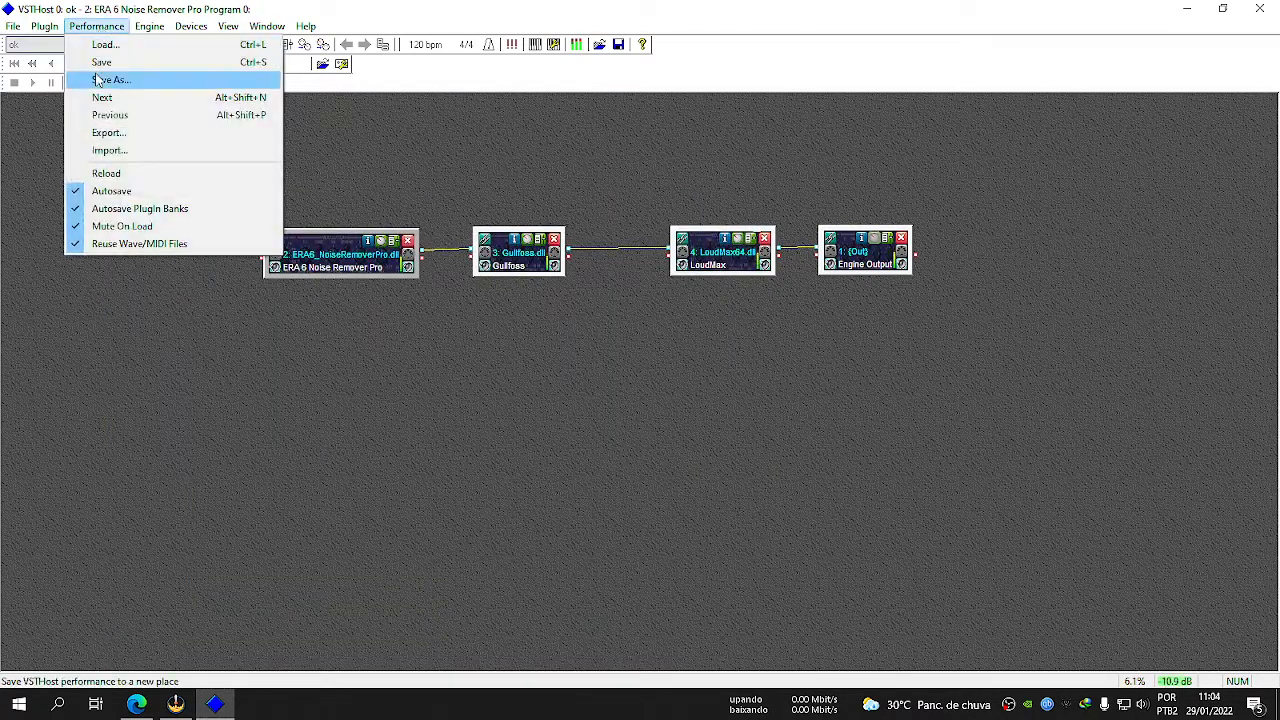
{"action": "left_click", "coordinate": [115, 80]}
{"action": "left_click", "coordinate": [780, 230]}
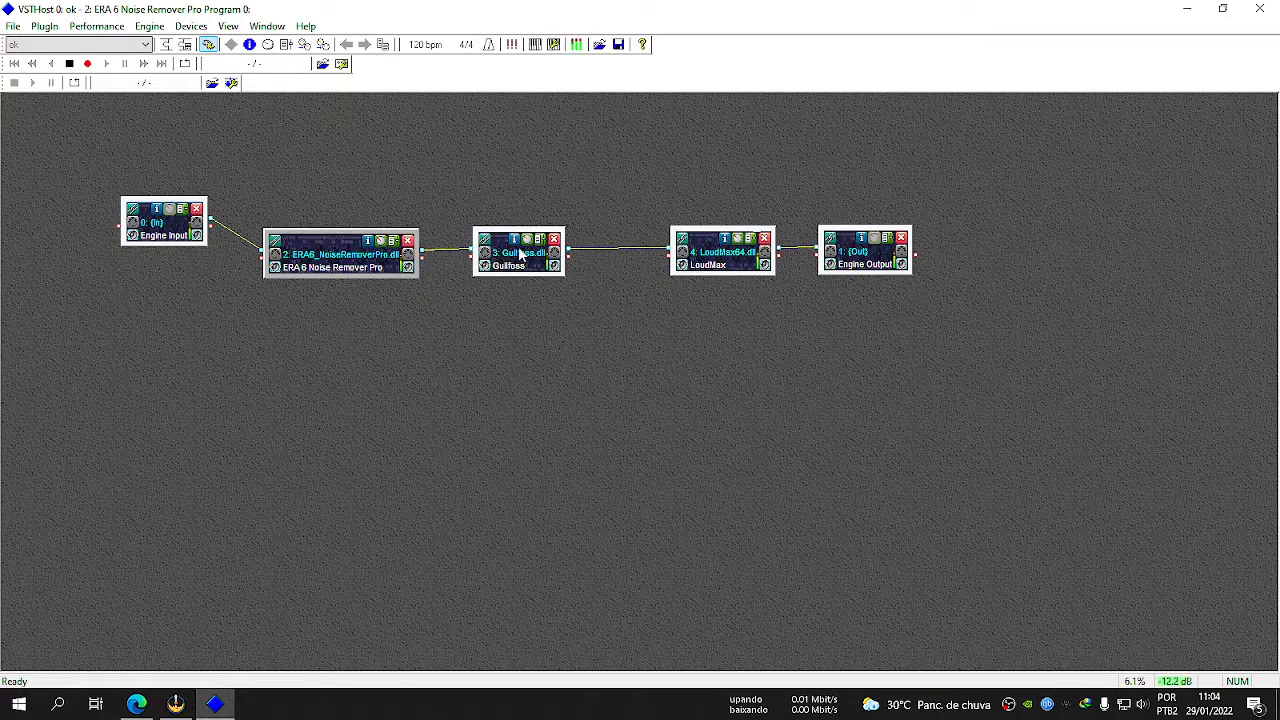
Review the Gullfoss equalizer settings and the LoudMax threshold and output settings.
{"action": "double_click", "coordinate": [519, 255]}
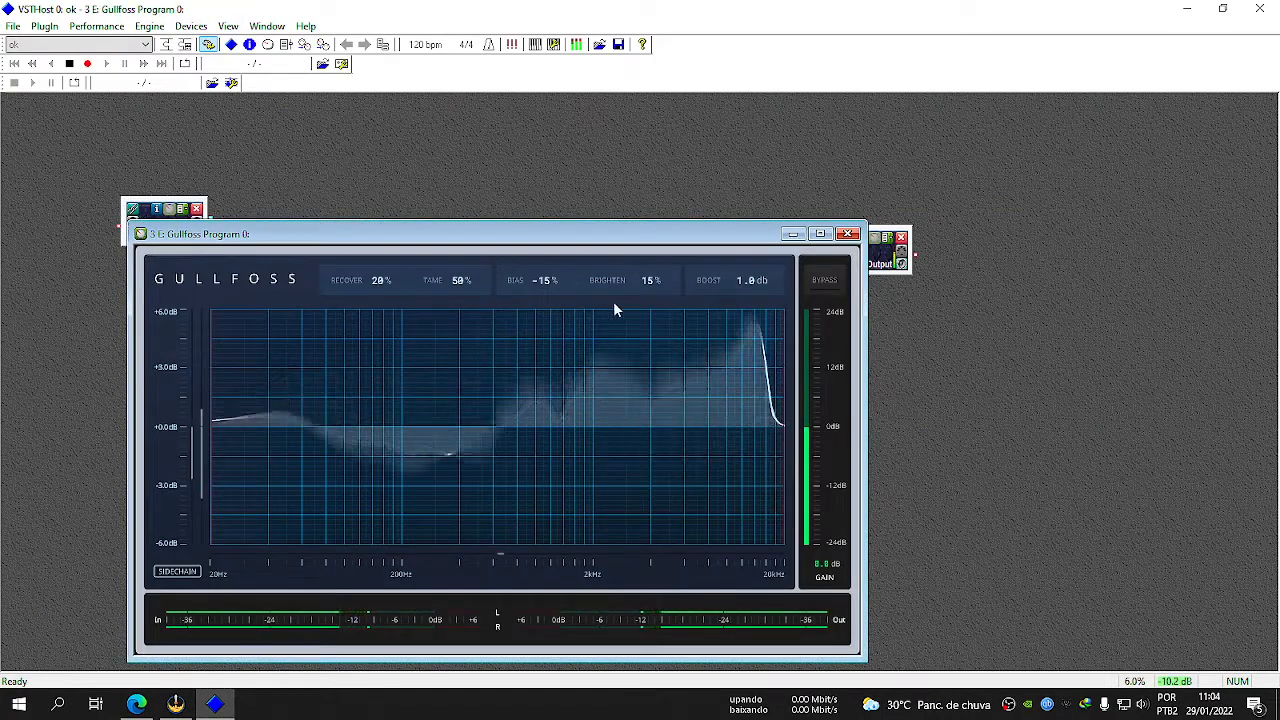
{"action": "left_click", "coordinate": [847, 234]}
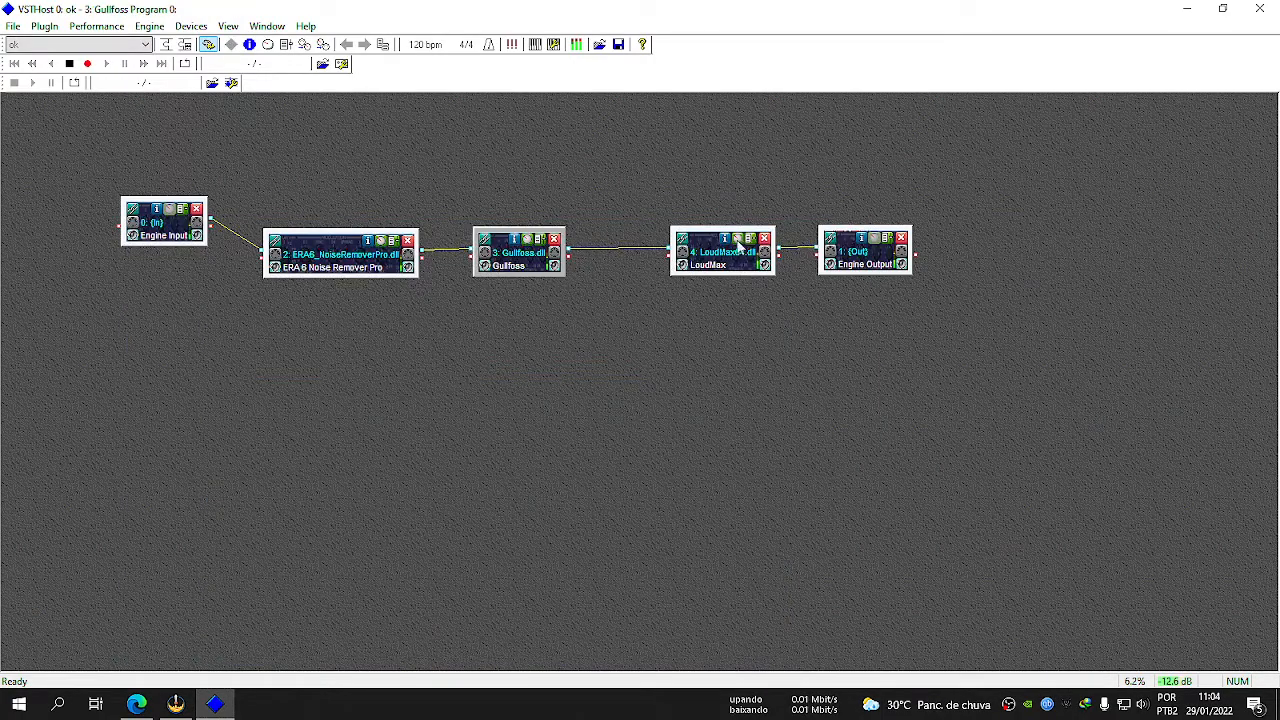
{"action": "left_click", "coordinate": [737, 249]}
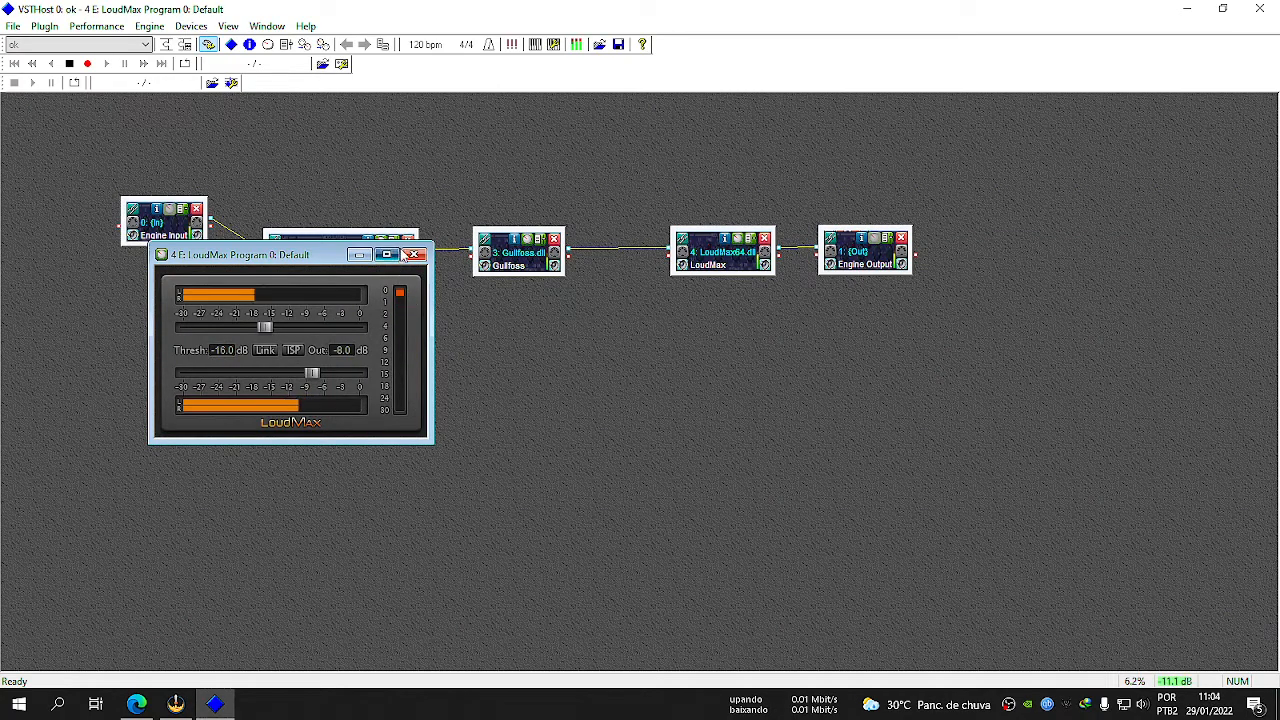
{"action": "left_click", "coordinate": [414, 255]}
Show VSTHost over OBS and check the noise removal bands in ERA 6 Noise Remover Pro.
{"action": "left_click", "coordinate": [217, 704]}
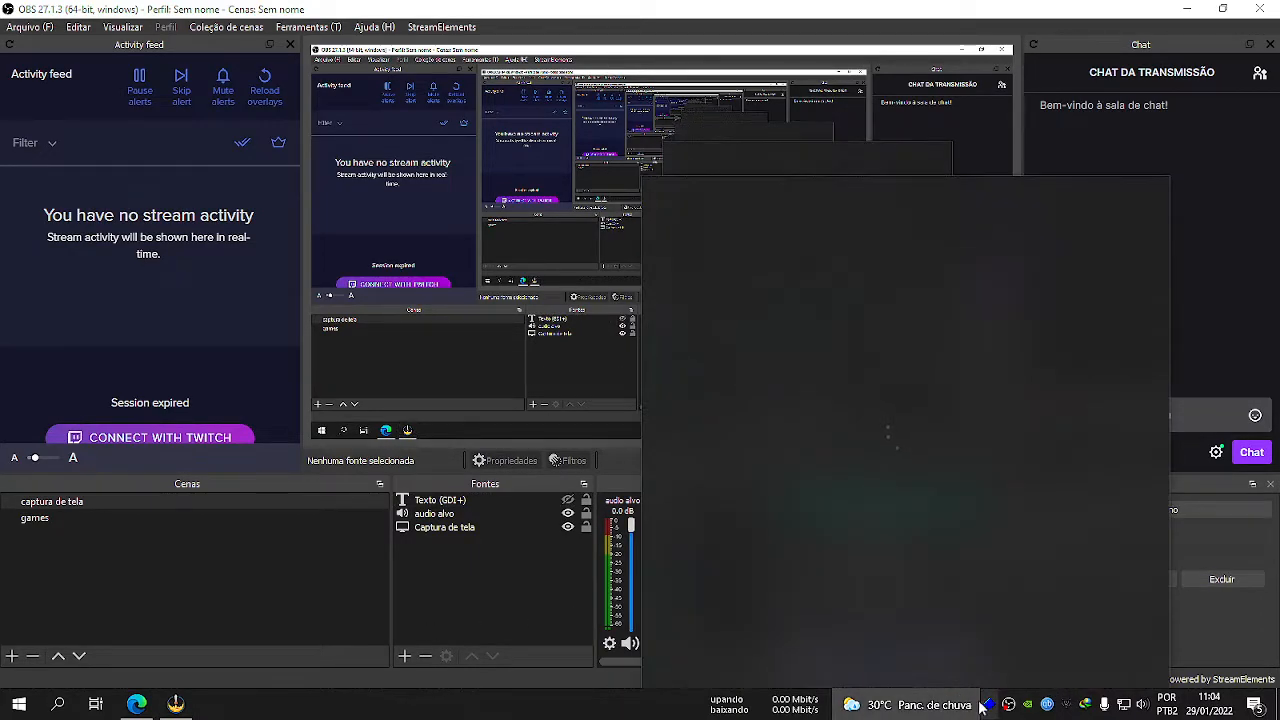
{"action": "left_click", "coordinate": [989, 702]}
{"action": "double_click", "coordinate": [365, 330]}
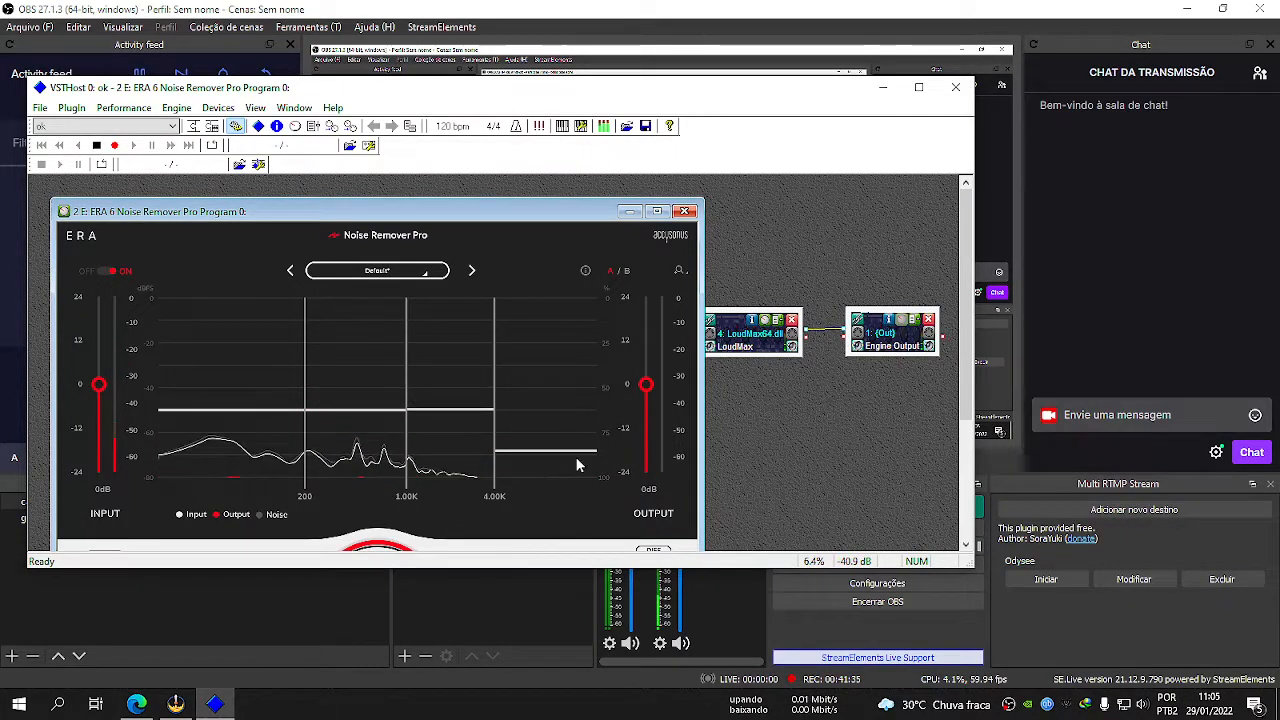
{"action": "left_click", "coordinate": [685, 211]}
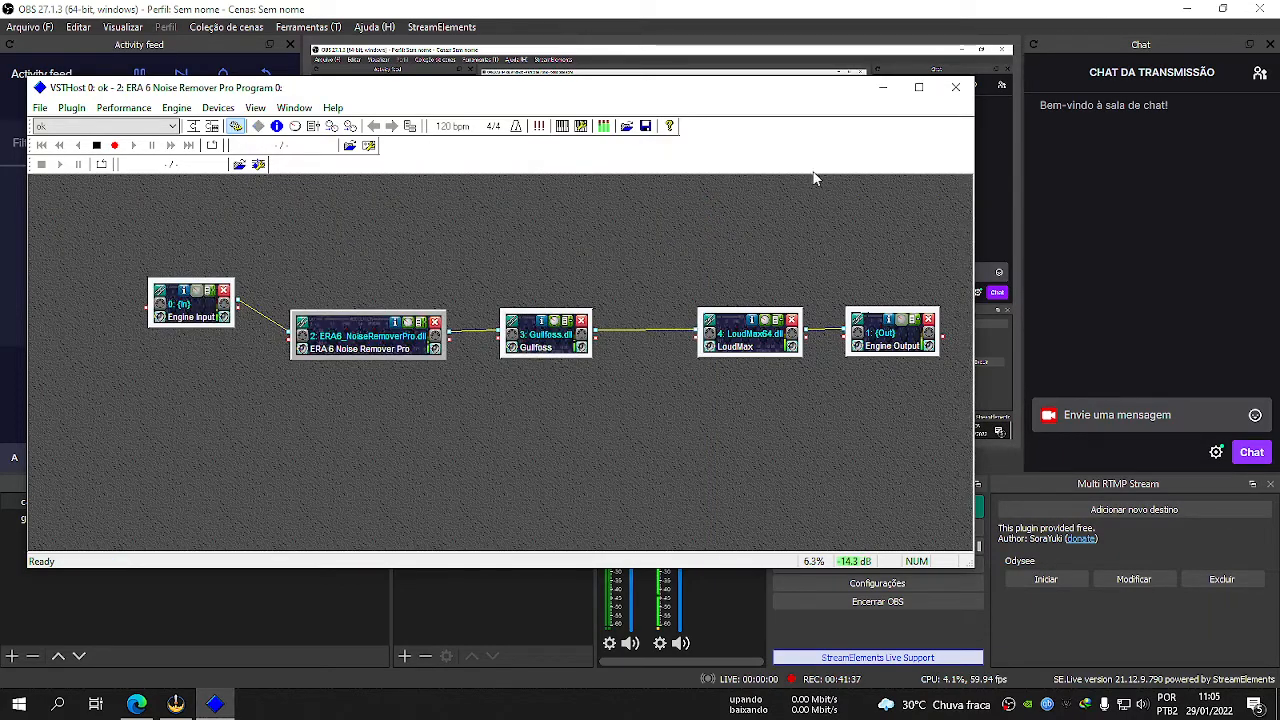
Overwrite the performance "ok" in slot 000 with the current chain, and minimize VSTHost.
{"action": "left_click", "coordinate": [123, 107]}
{"action": "left_click", "coordinate": [125, 161]}
{"action": "left_click", "coordinate": [646, 211]}
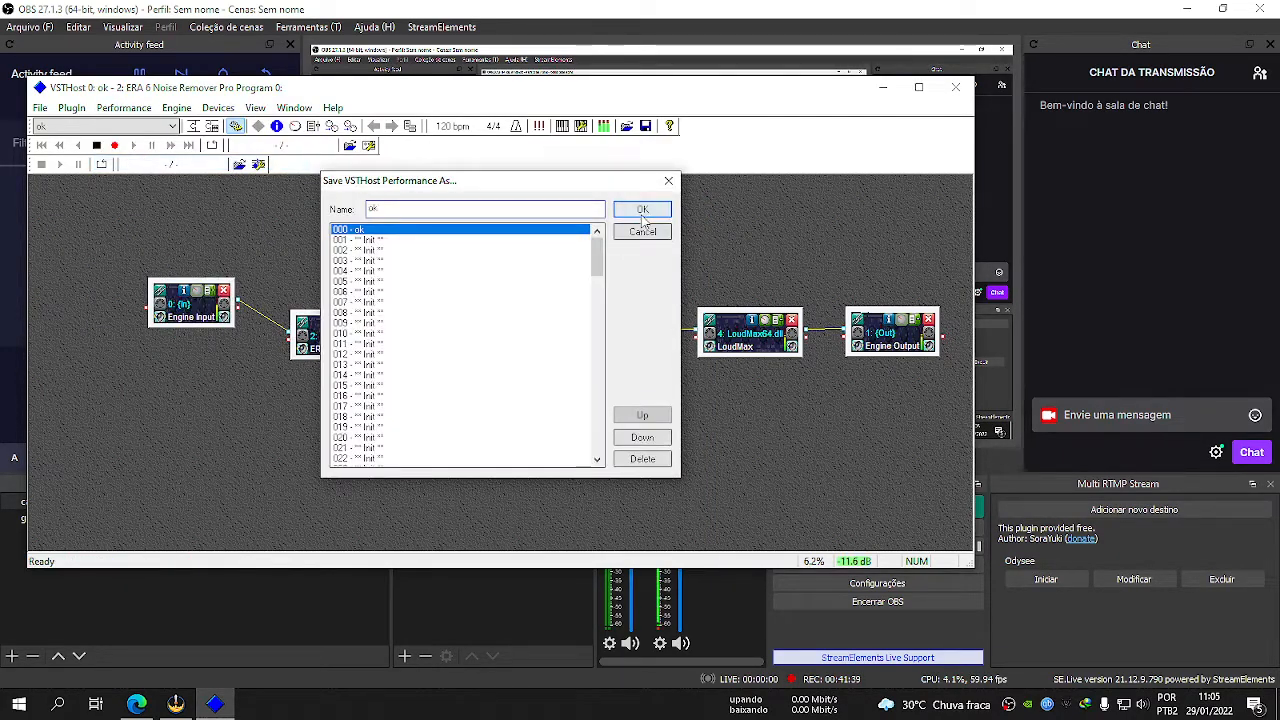
{"action": "left_click", "coordinate": [882, 89]}
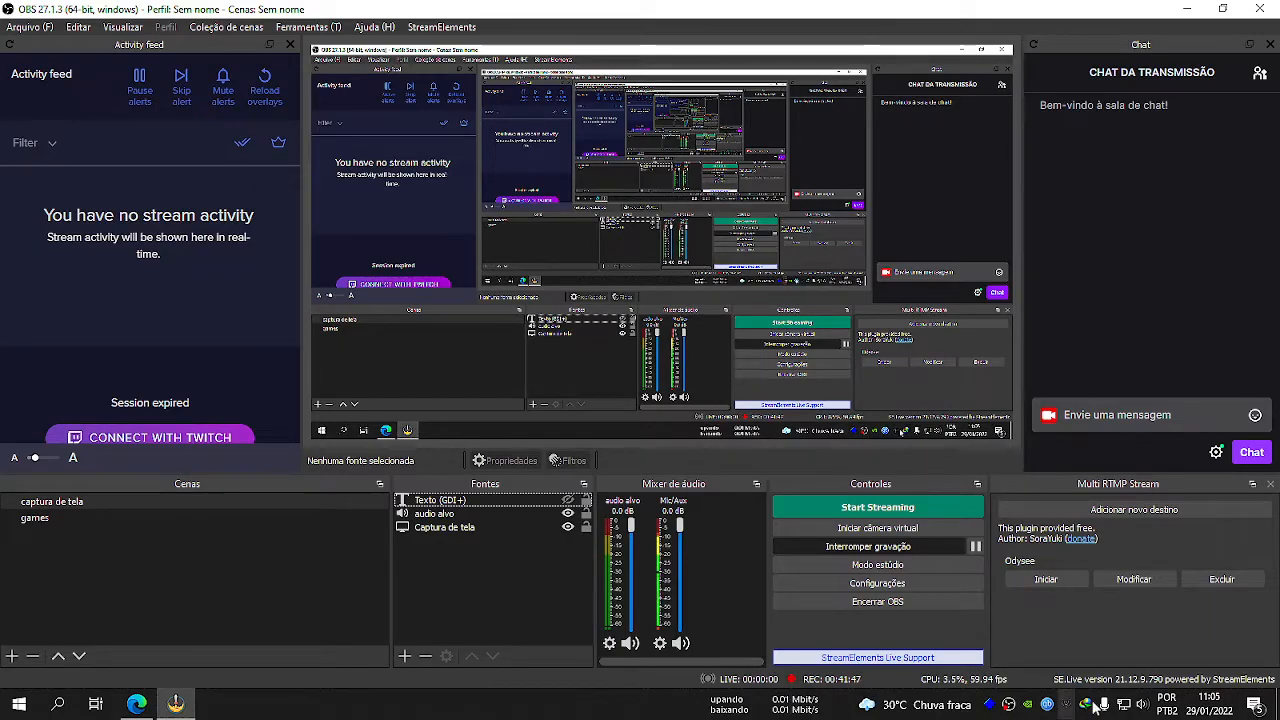
Open the Windows Task Manager, sort the processes by CPU use, and examine VSTHost's resource usage.
{"action": "right_click", "coordinate": [313, 708]}
{"action": "left_click", "coordinate": [388, 617]}
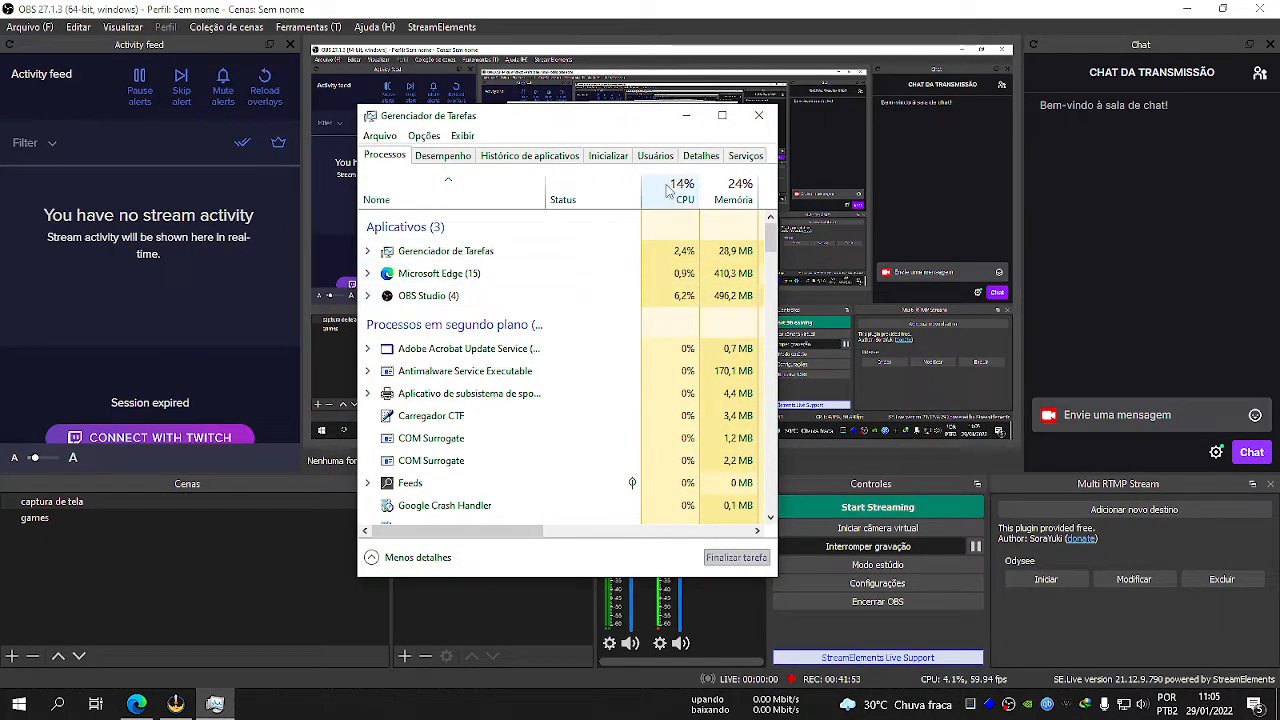
{"action": "left_click", "coordinate": [721, 115]}
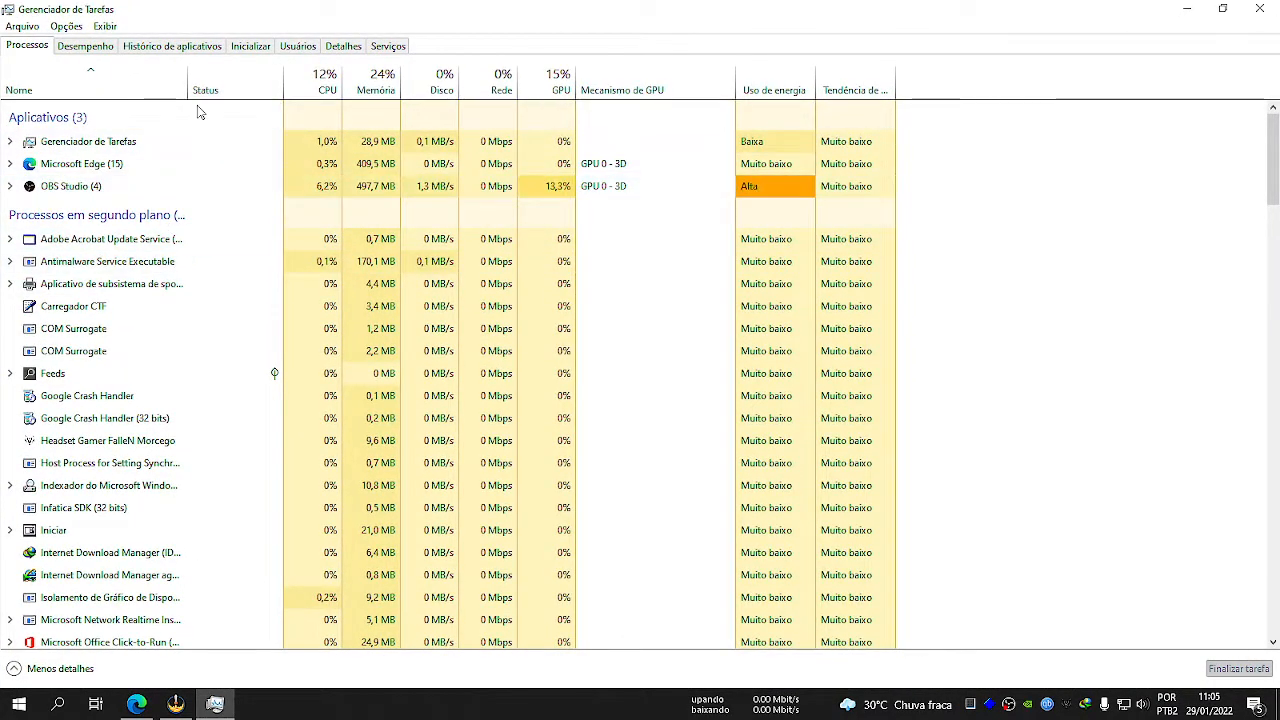
{"action": "left_click_drag", "start_coordinate": [188, 90], "coordinate": [326, 100]}
{"action": "left_click", "coordinate": [458, 84]}
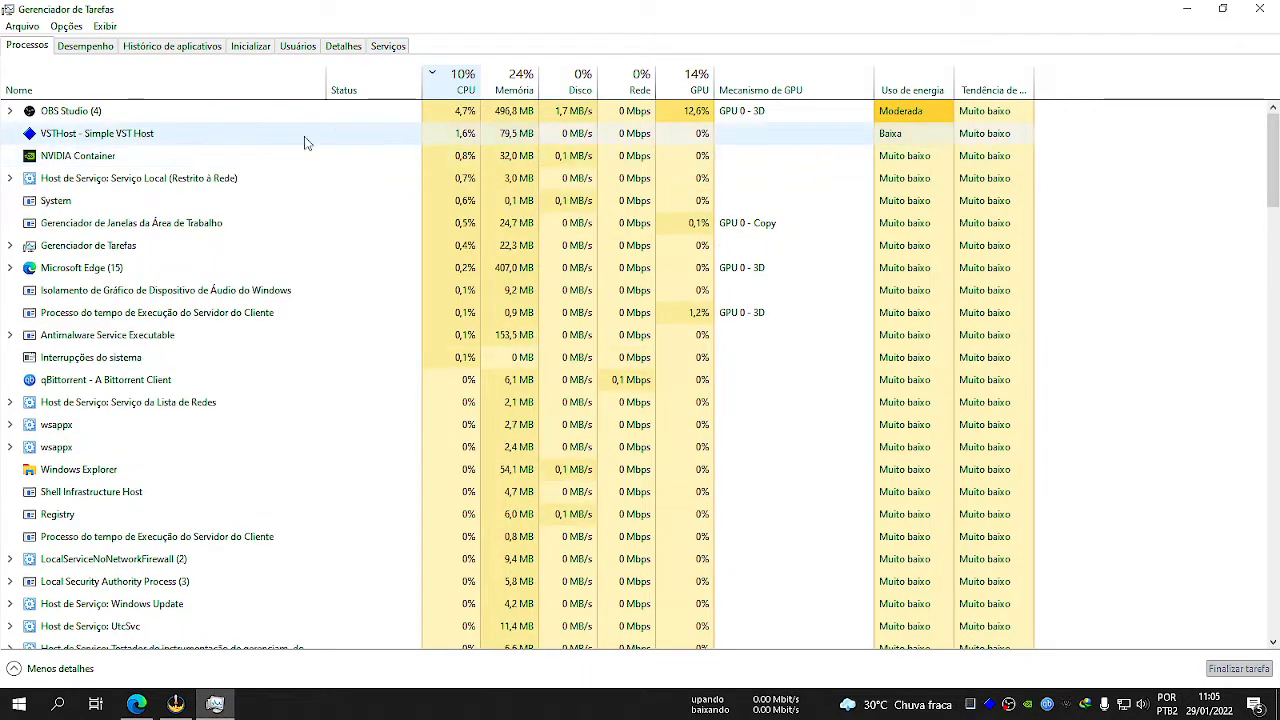
{"action": "left_click", "coordinate": [133, 137]}
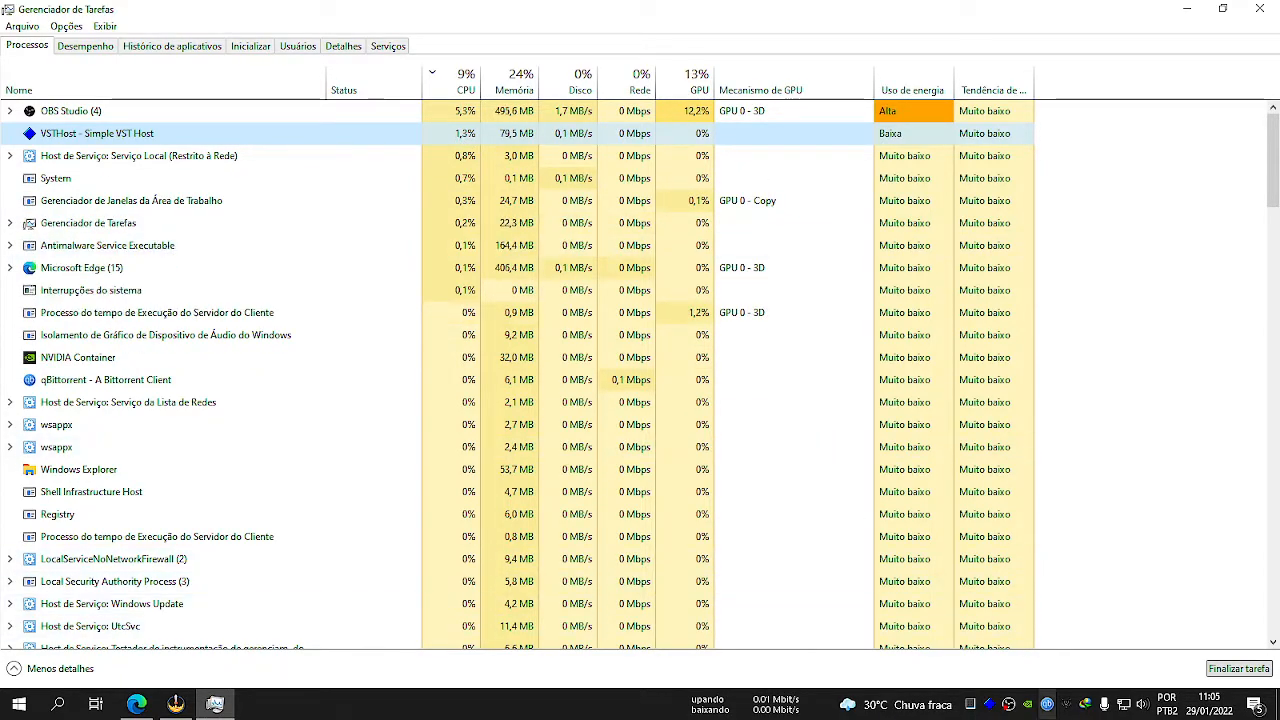
Restore VSTHost and check its wave device settings, including the list of available buffer sizes.
{"action": "left_click", "coordinate": [989, 706]}
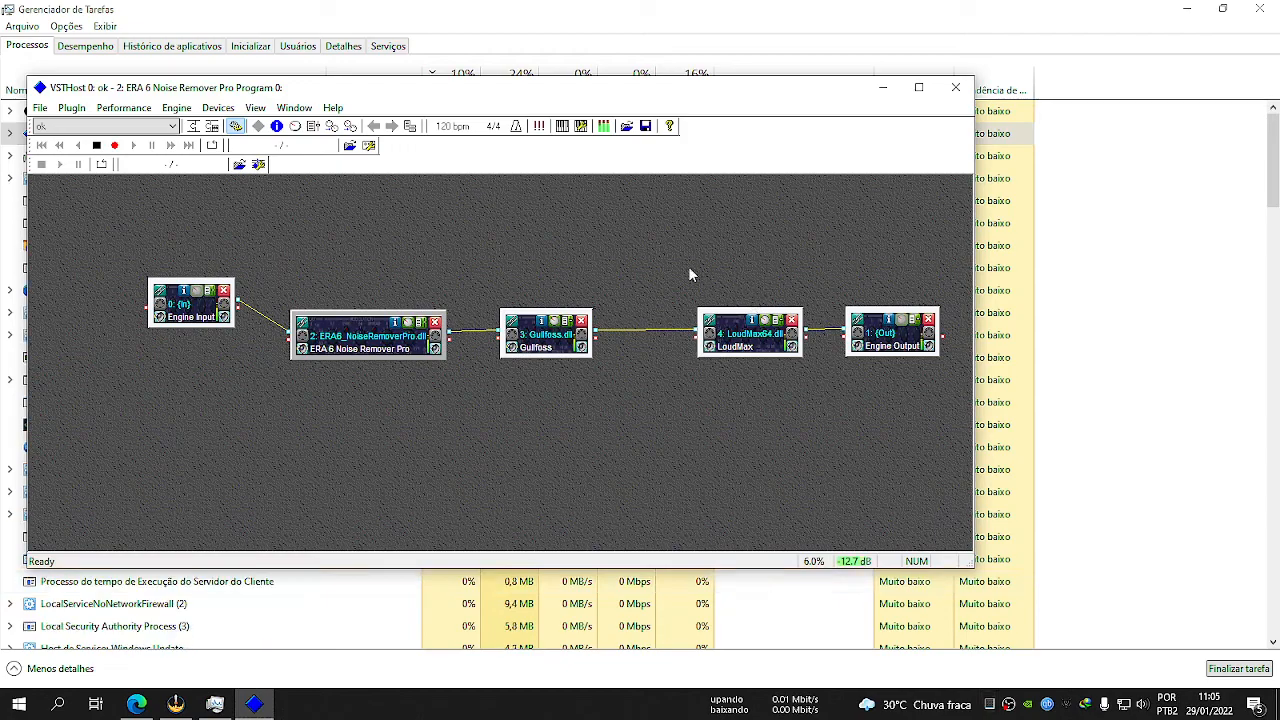
{"action": "left_click", "coordinate": [218, 107]}
{"action": "left_click", "coordinate": [226, 146]}
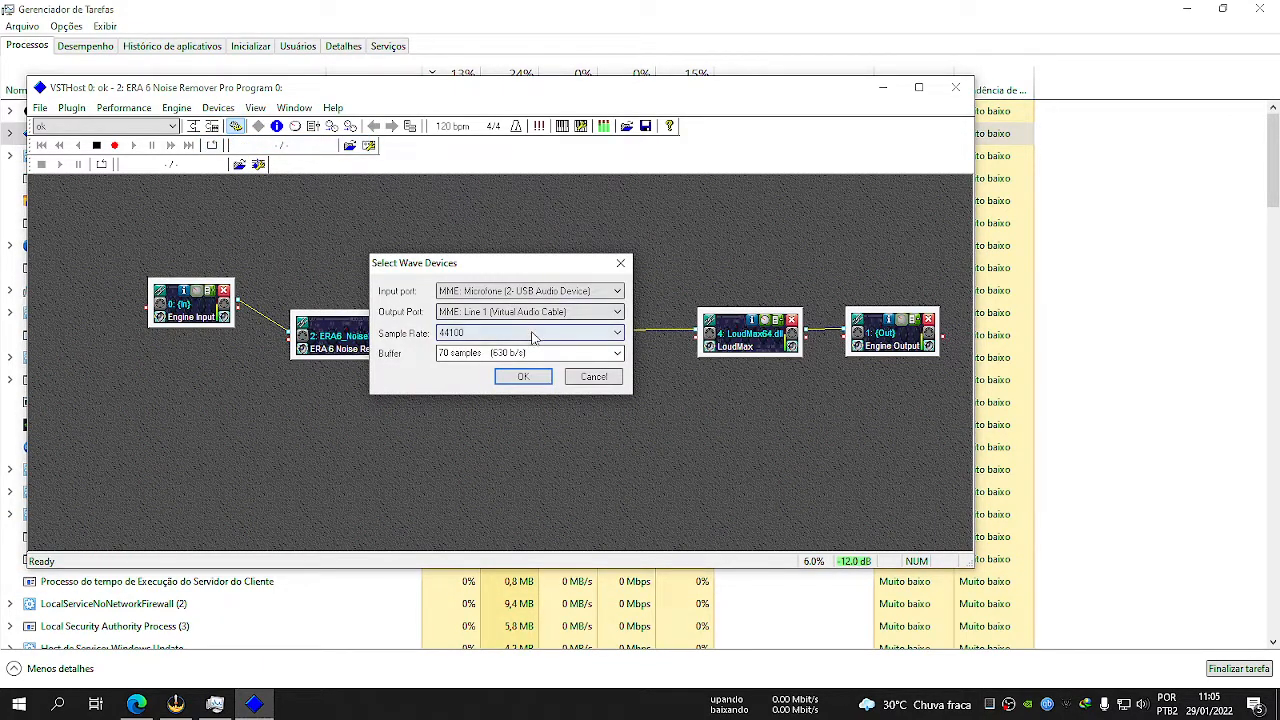
{"action": "left_click", "coordinate": [608, 355]}
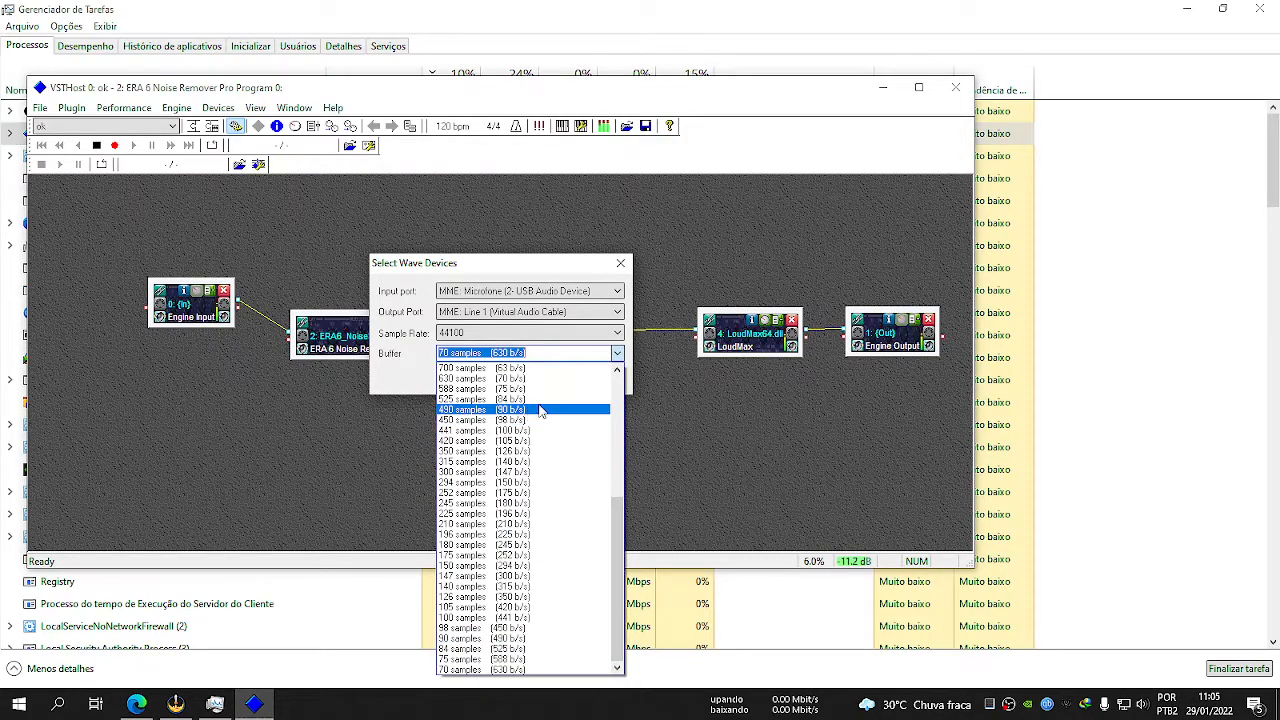
{"action": "left_click", "coordinate": [801, 408]}
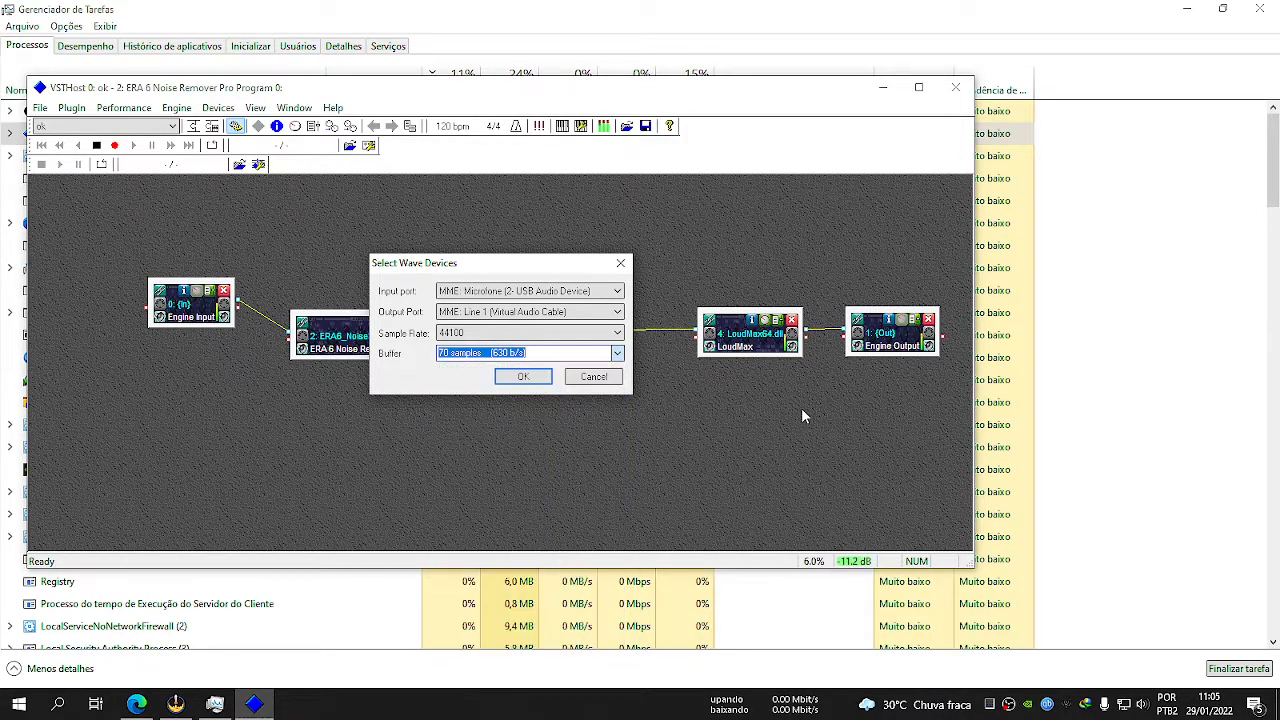
Review the buffer options from 11025 down to 70 samples, cancel the wave device settings, and minimize VSTHost.
{"action": "left_click", "coordinate": [616, 355]}
{"action": "scroll", "coordinate": [586, 450], "scroll_direction": "up", "scroll_amount": 10}
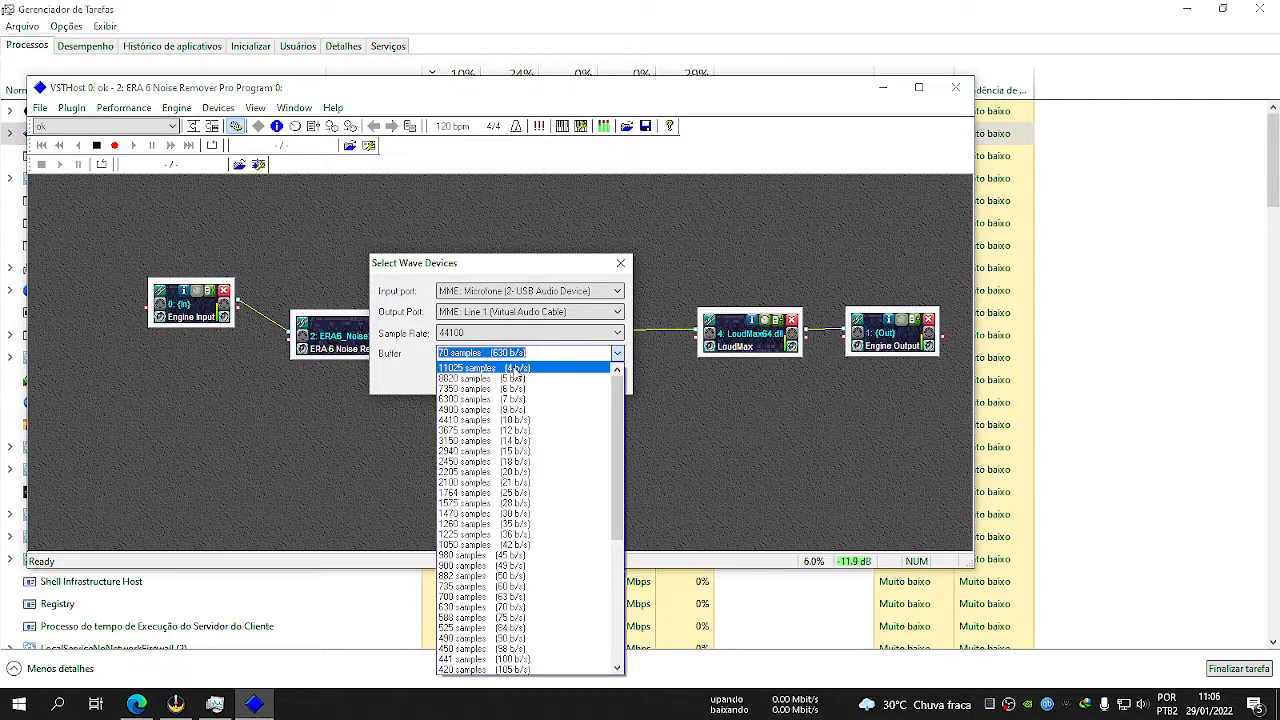
{"action": "left_click_drag", "start_coordinate": [619, 397], "coordinate": [630, 584]}
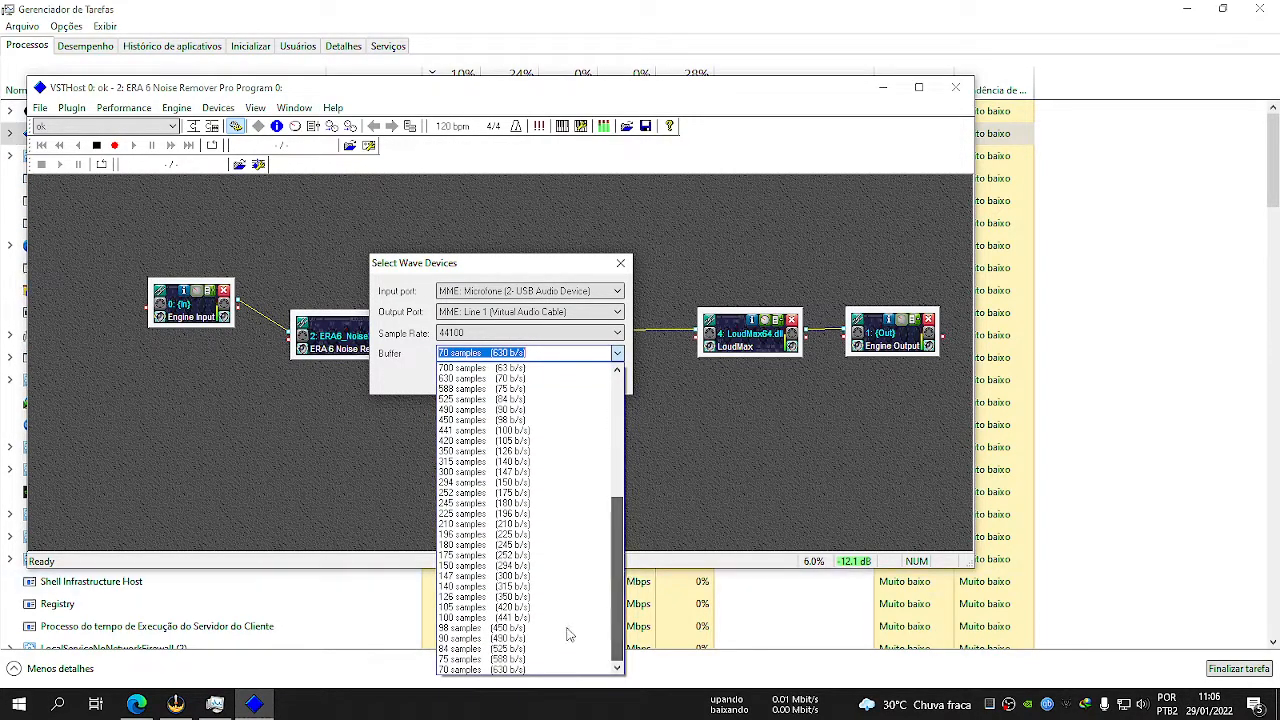
{"action": "left_click", "coordinate": [520, 670]}
{"action": "left_click", "coordinate": [597, 378]}
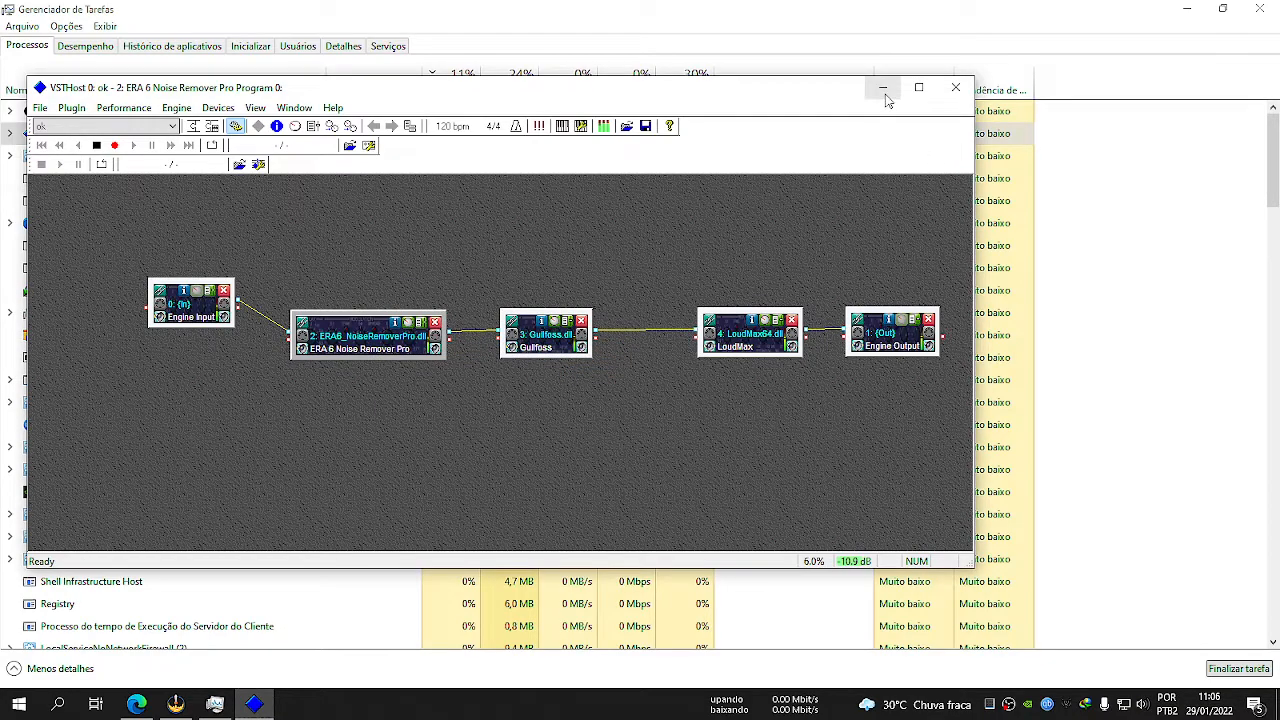
{"action": "left_click", "coordinate": [883, 88]}
Compare the CPU use of the OBS Studio and VSTHost processes, checking the OBS window before returning to Task Manager.
{"action": "left_click", "coordinate": [130, 112]}
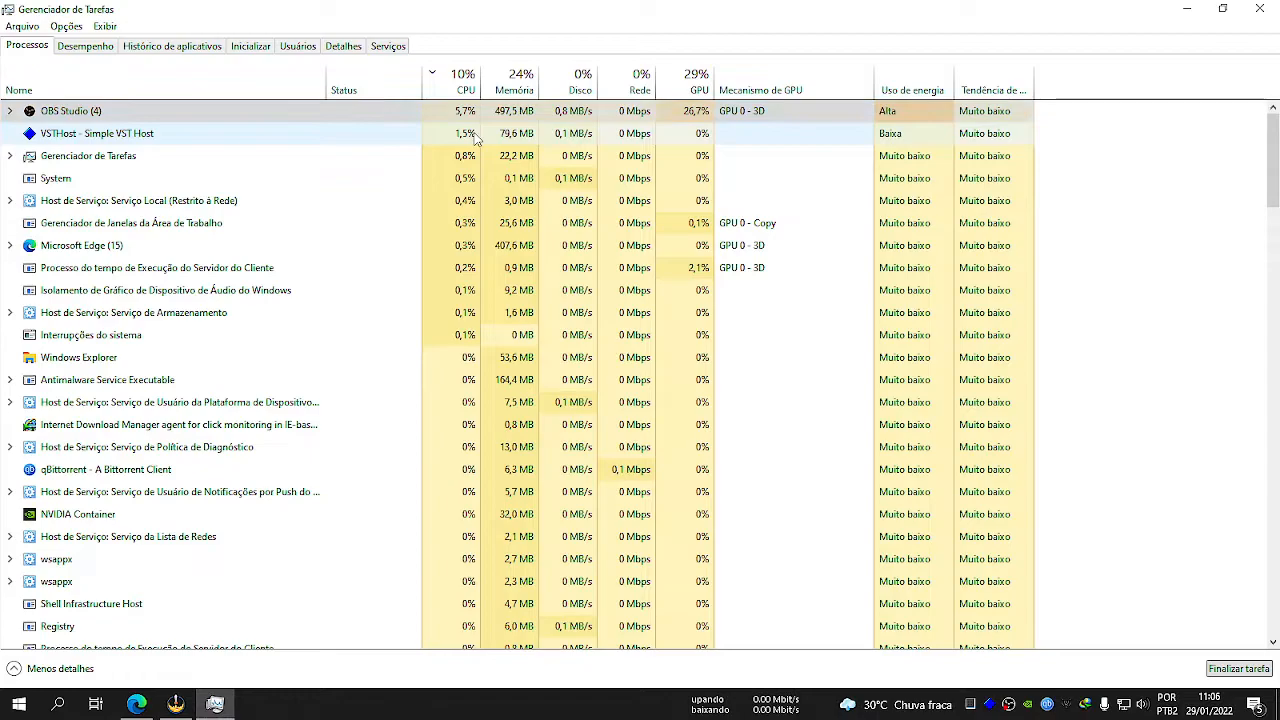
{"action": "left_click", "coordinate": [325, 136]}
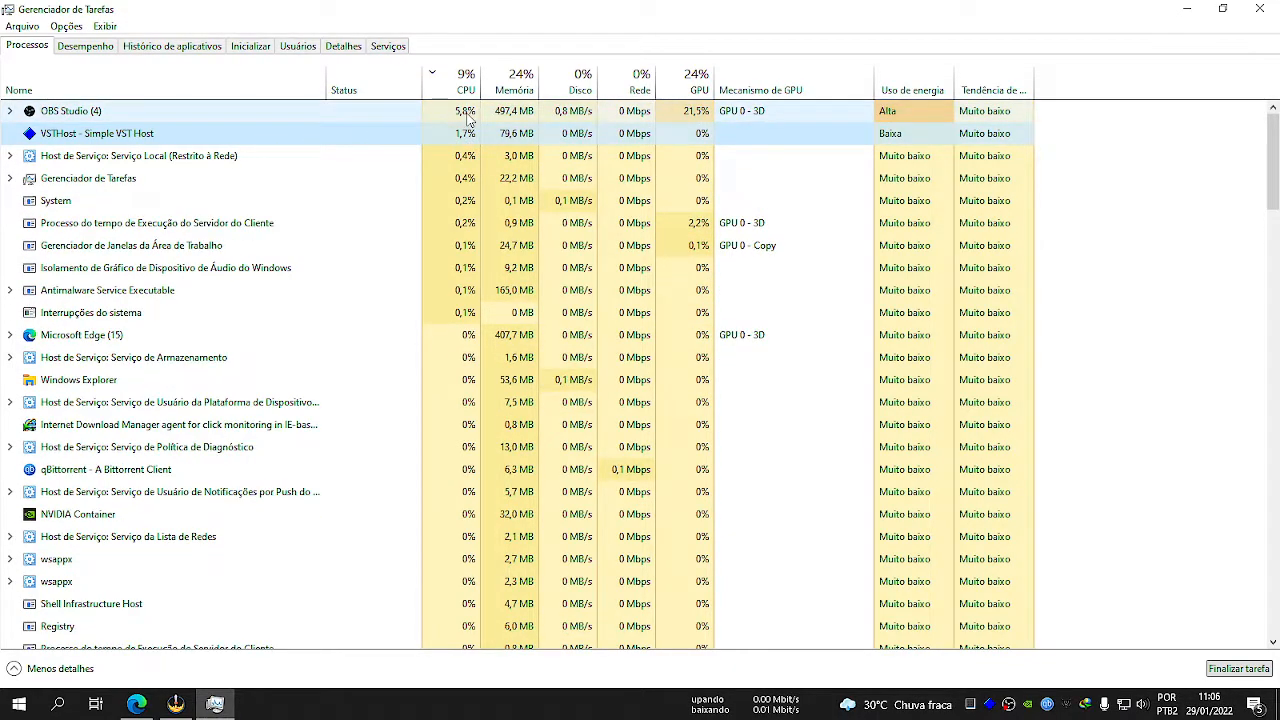
{"action": "left_click", "coordinate": [184, 137]}
{"action": "left_click", "coordinate": [460, 115]}
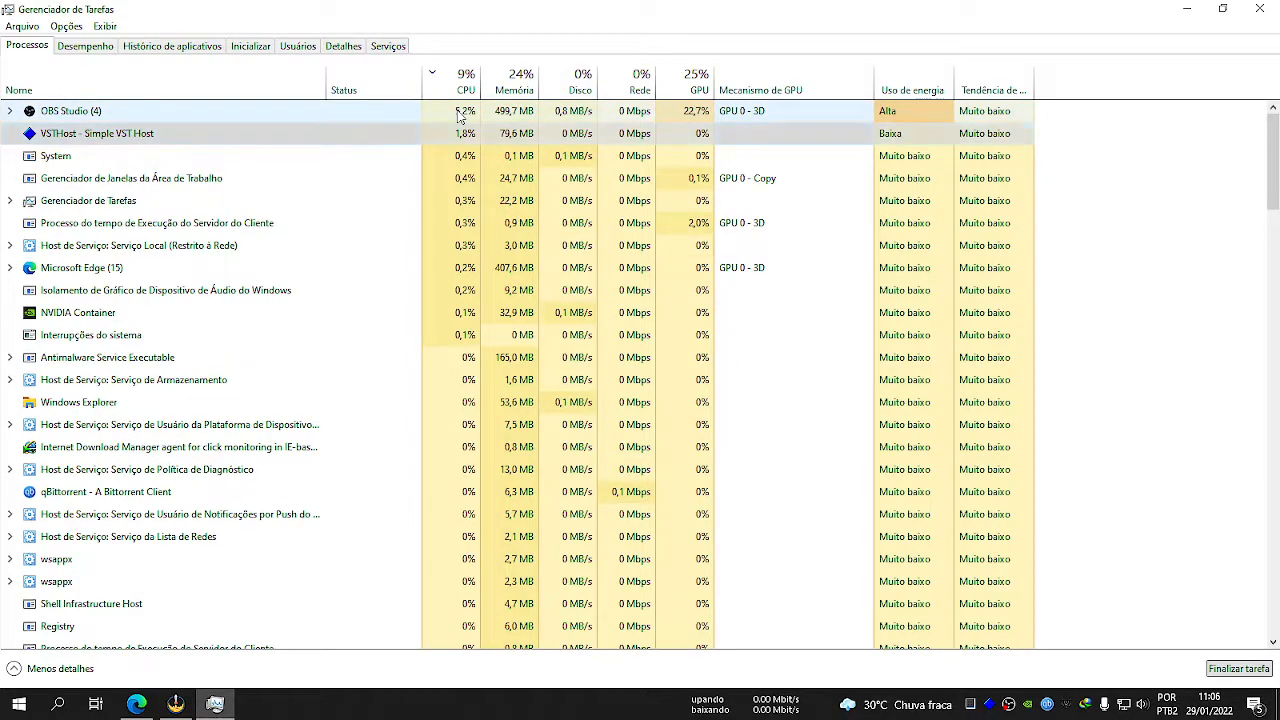
{"action": "left_click", "coordinate": [176, 704]}
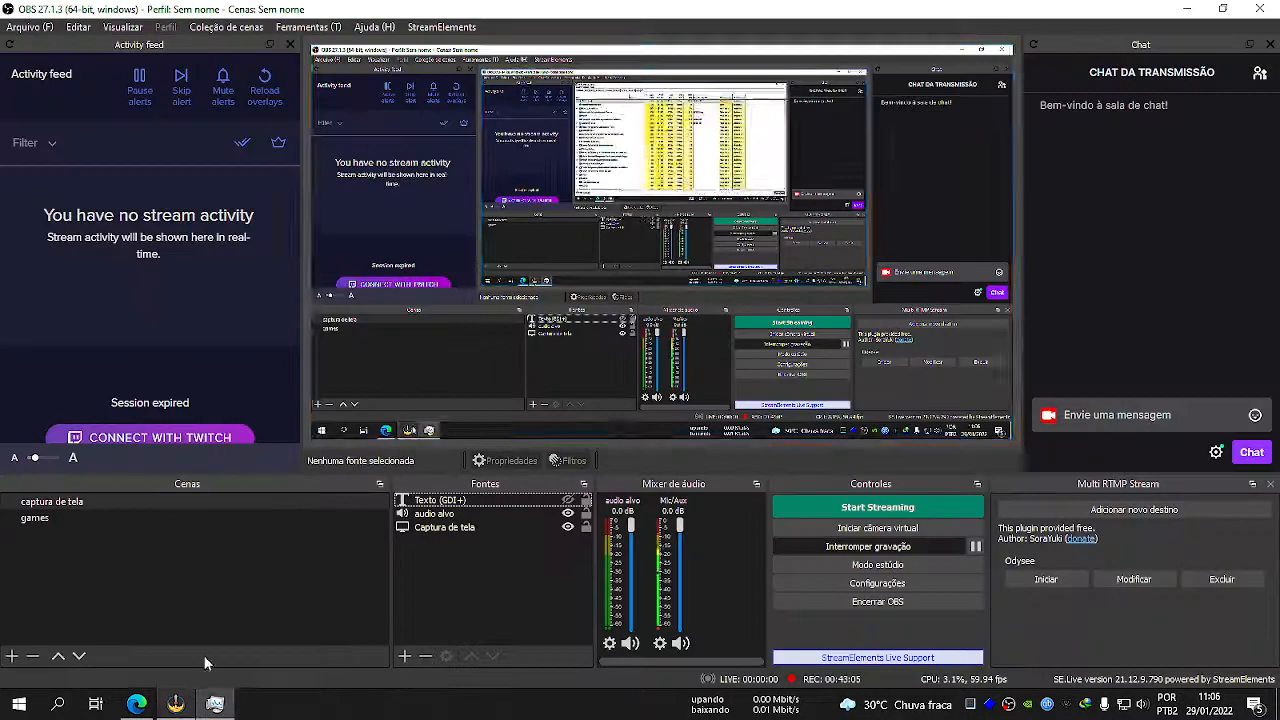
{"action": "left_click_drag", "start_coordinate": [420, 9], "coordinate": [0, 140]}
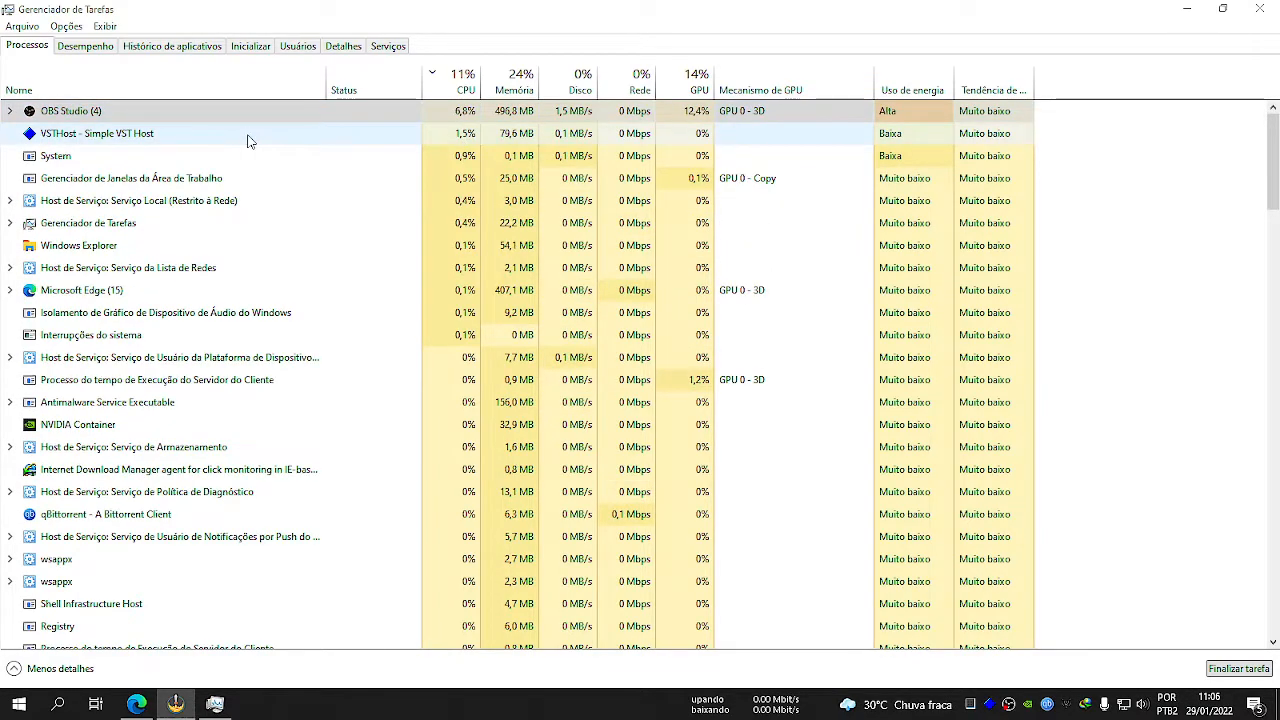
Examine the overall CPU performance graph, and recheck VSTHost's CPU use in the process list.
{"action": "left_click", "coordinate": [85, 46]}
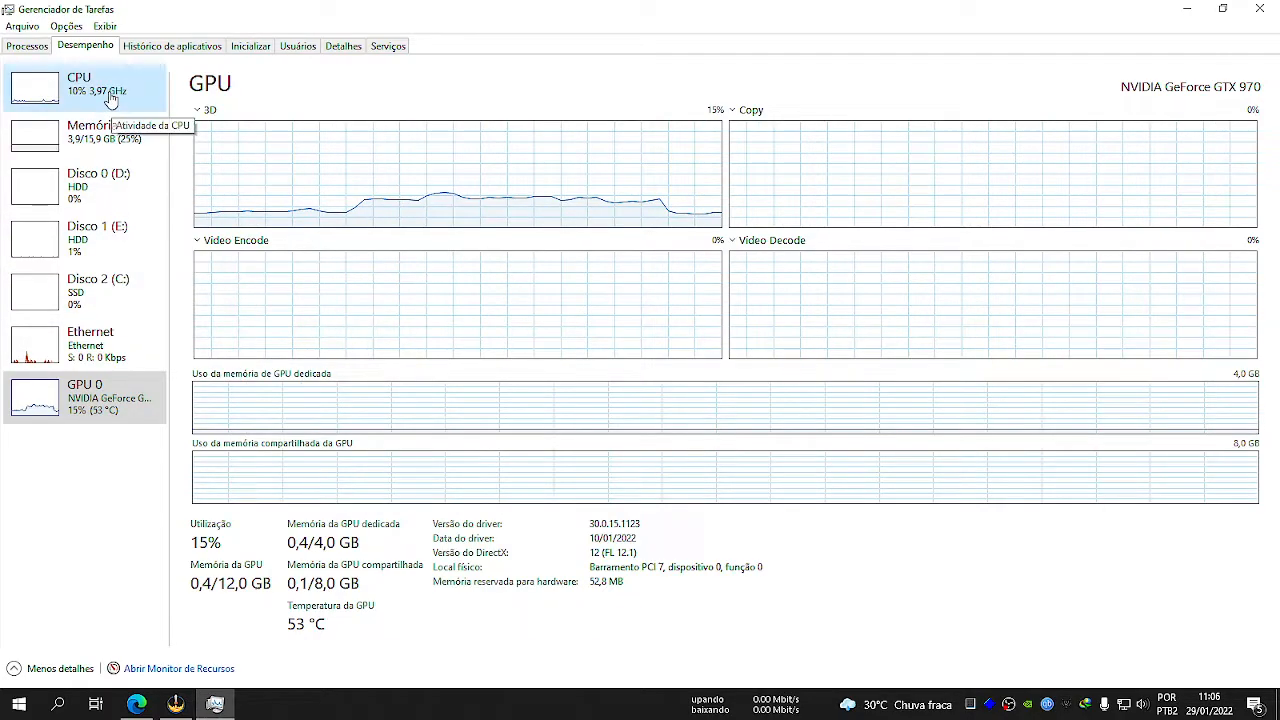
{"action": "left_click", "coordinate": [111, 97]}
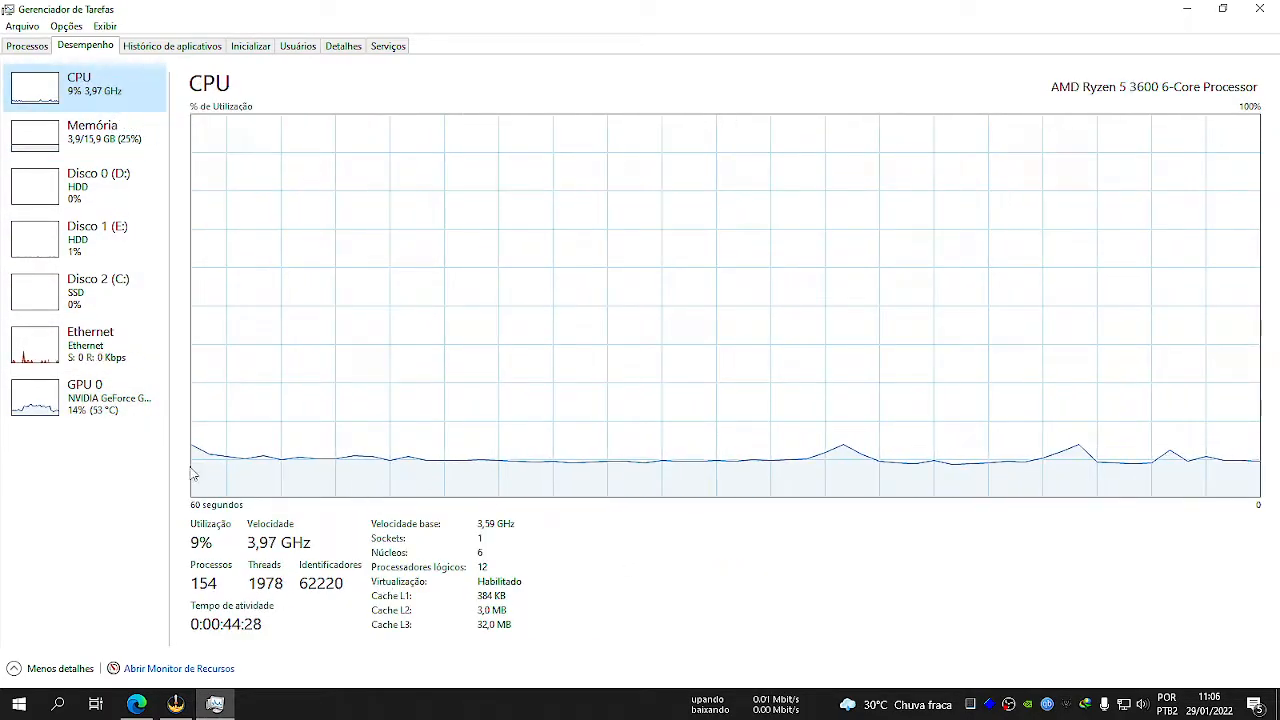
{"action": "left_click", "coordinate": [38, 48]}
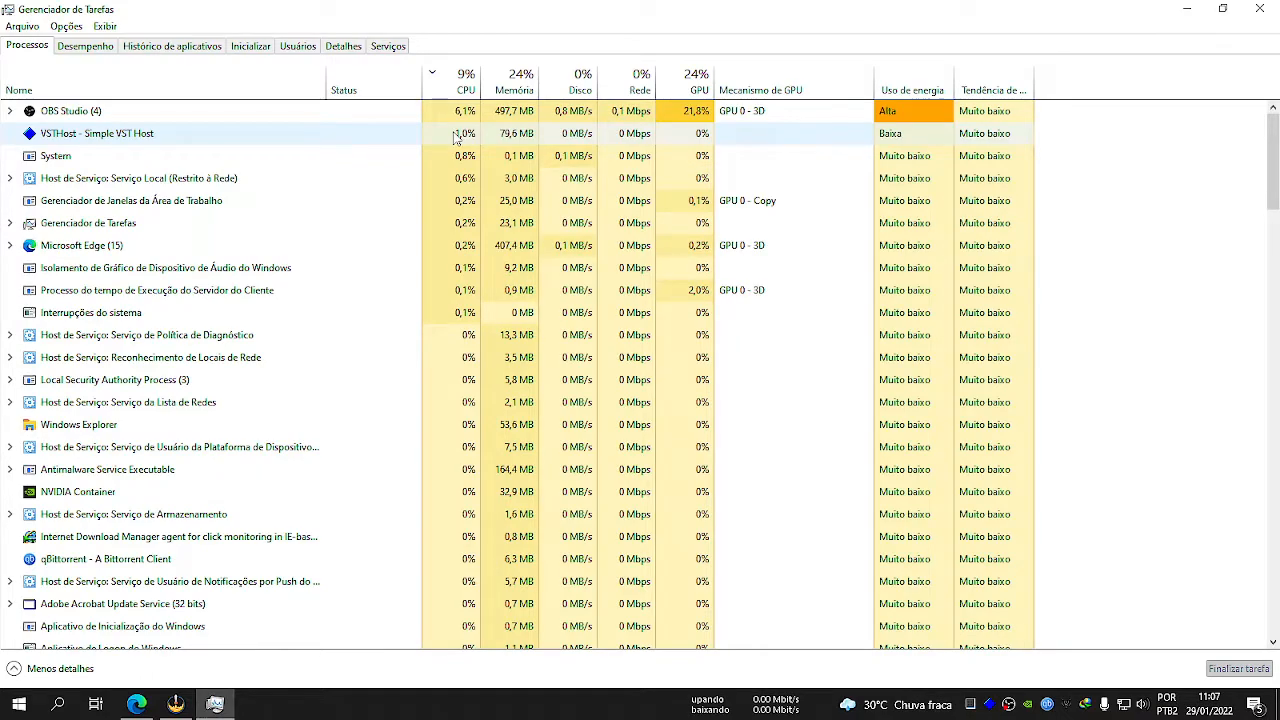
{"action": "left_click", "coordinate": [462, 137]}
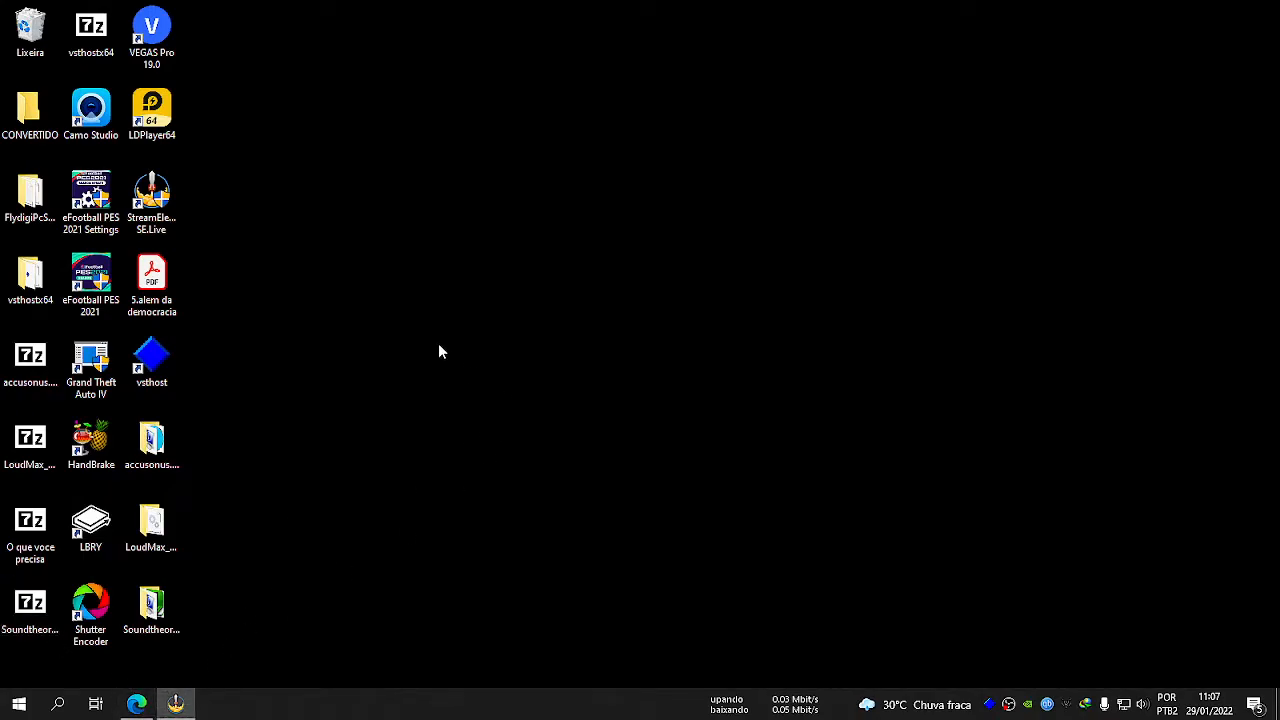
{"action": "right_click", "coordinate": [367, 243]}
{"action": "left_click", "coordinate": [394, 294]}
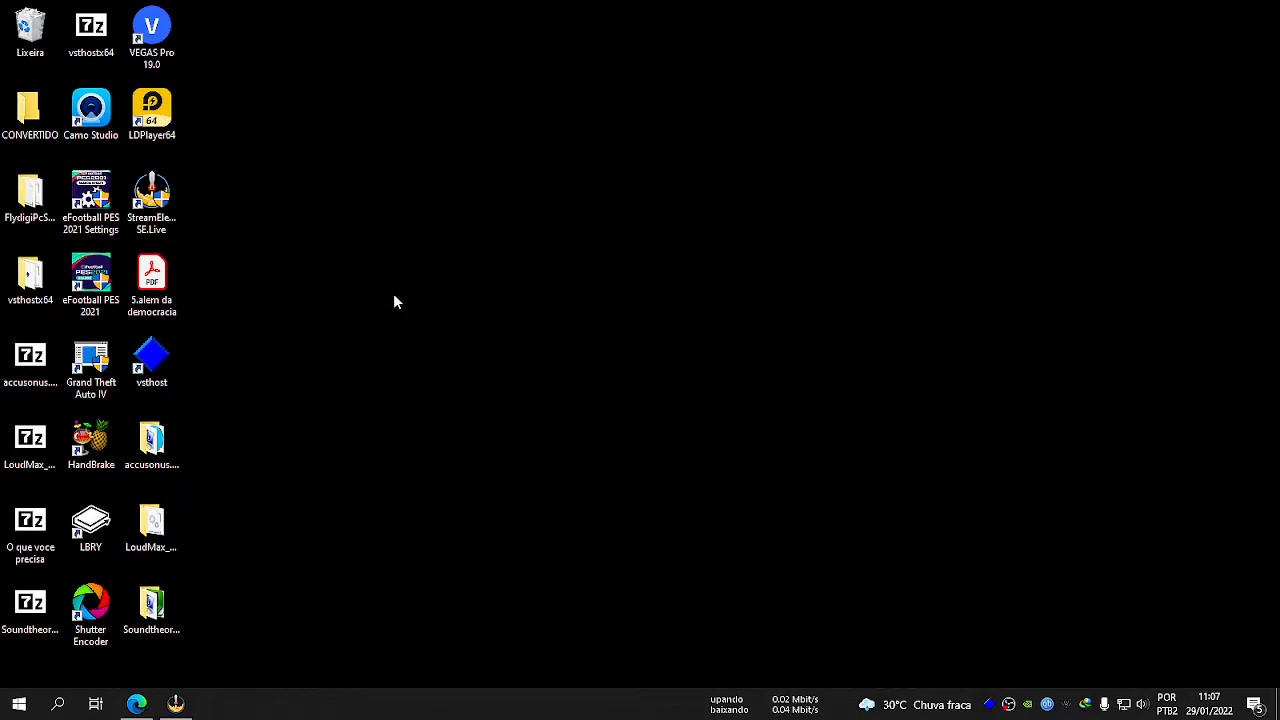